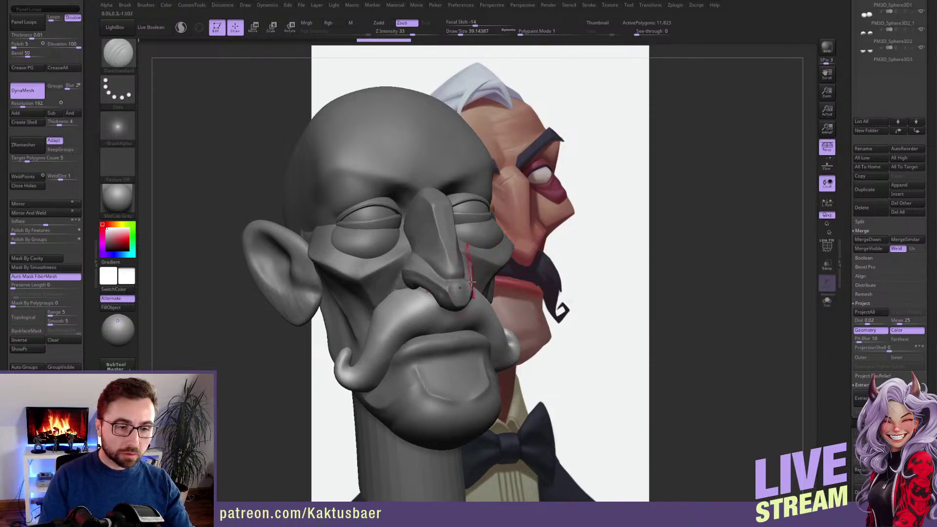
Select the head subtool and mask everything on it except the nose.
right_click_drag(450, 280, 433, 287)
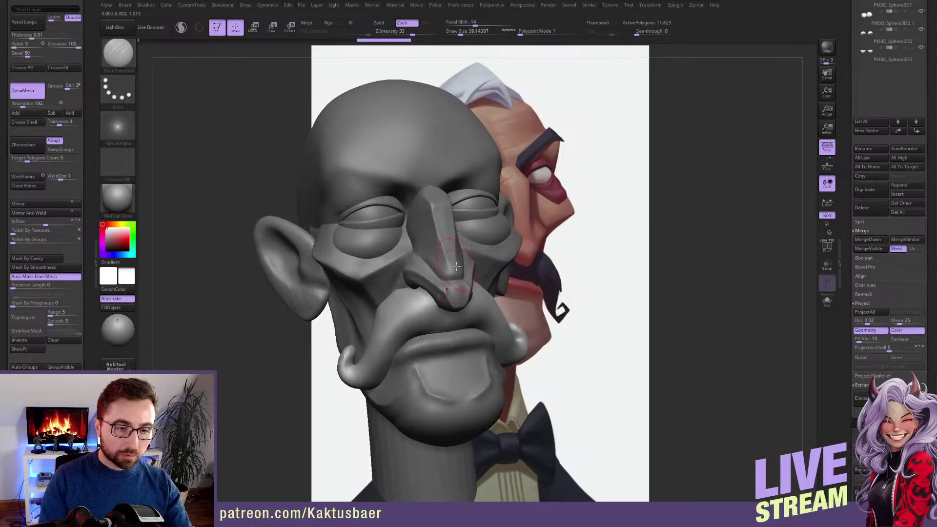
left_click(455, 264, "alt")
key("s")
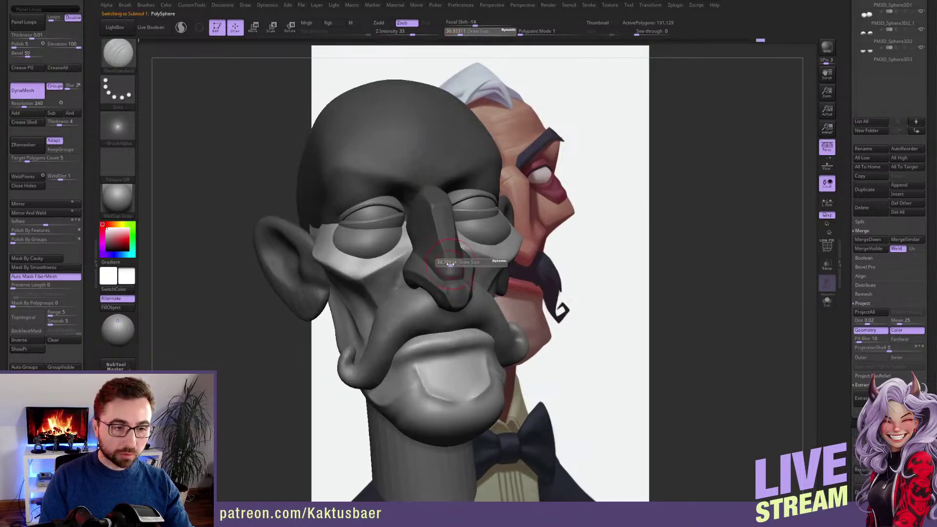
key("w")
left_click(450, 264, "ctrl")
key("q")
right_click_drag(449, 265, 441, 278, "alt")
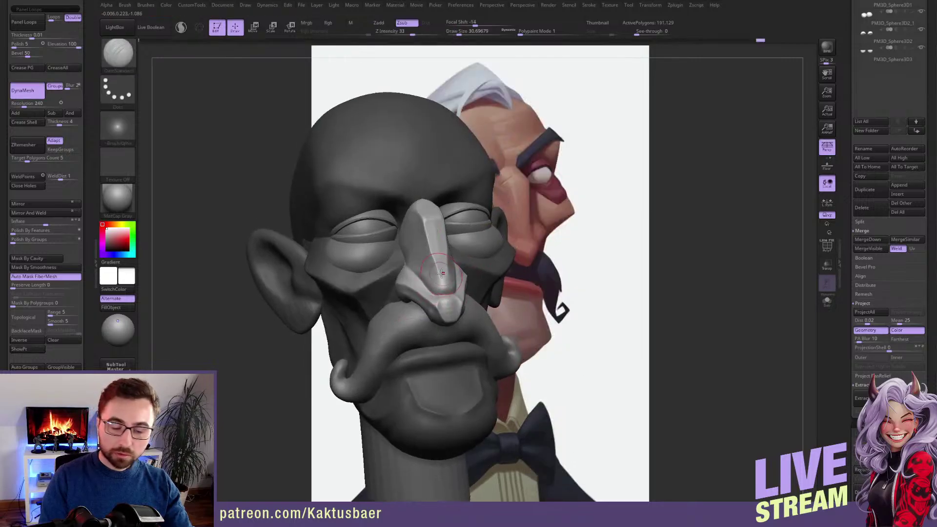
Flatten the planes of the nose bridge and tip with the TrimDynamic brush.
key("b")
key("m")
key("v")
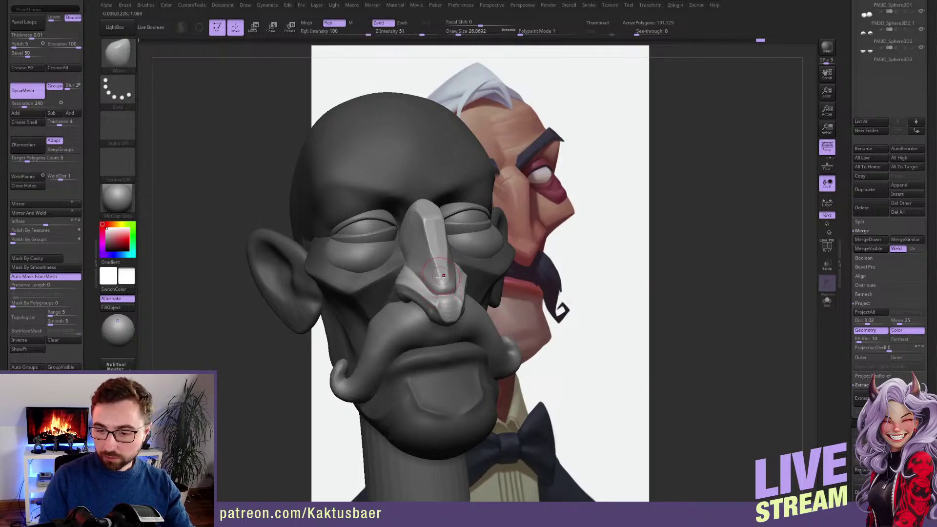
key("b")
key("t")
key("d")
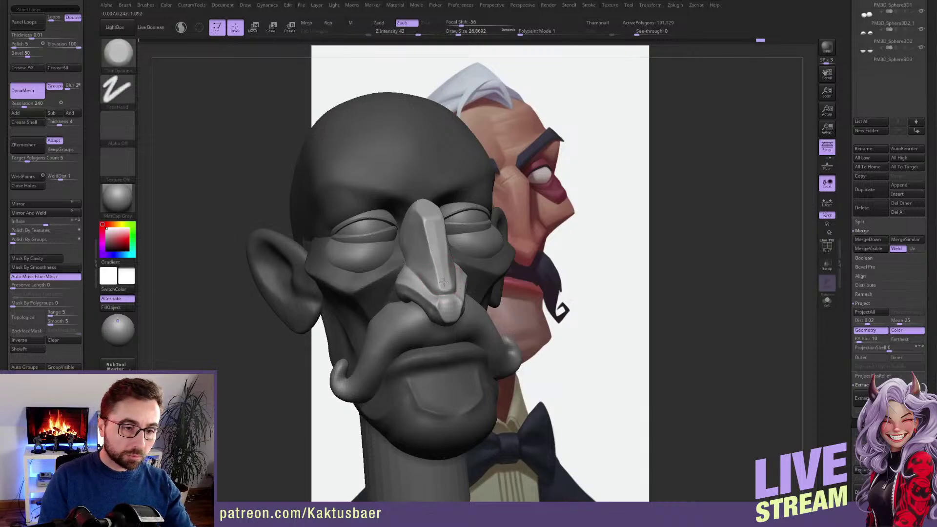
Reshape the nose bridge with the Move brush at a draw size of about 39.
key("b")
key("m")
key("v")
right_click_drag(434, 236, 430, 250, "ctrl")
key("s")
left_click_drag(431, 251, 426, 236)
key("s")
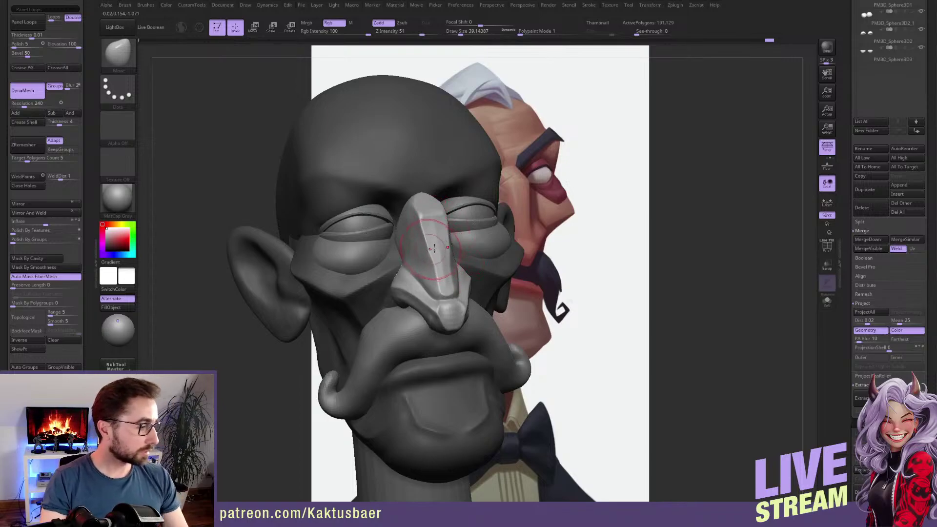
Adjust the nose's overall silhouette from the front with the Move brush at a draw size of about 54.
right_click_drag(488, 288, 453, 289)
right_click_drag(453, 289, 384, 289, "alt")
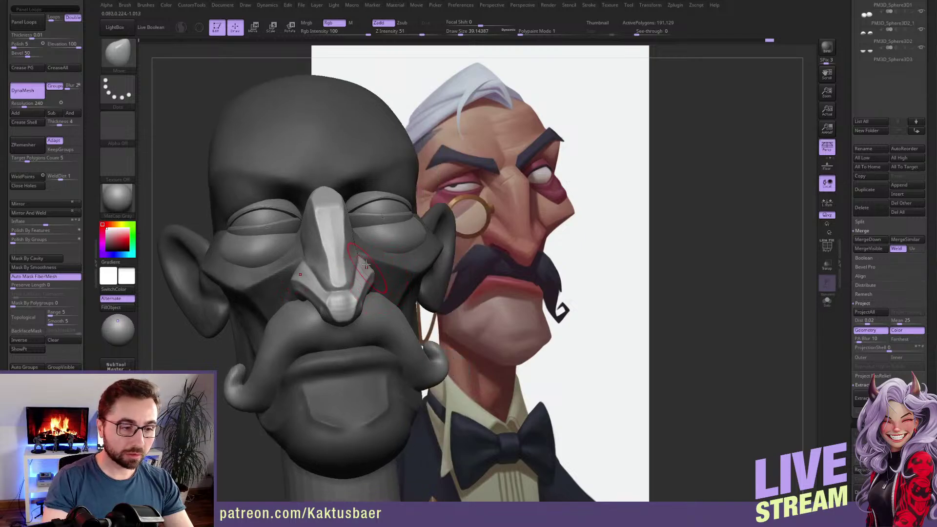
mouse_move(333, 268)
right_mouse_down()
mouse_move(331, 279)
mouse_move(336, 266)
right_mouse_up()
key("s")
left_click_drag(324, 258, 327, 258)
right_click_drag(330, 264, 339, 269)
key("s")
left_click_drag(338, 268, 346, 263)
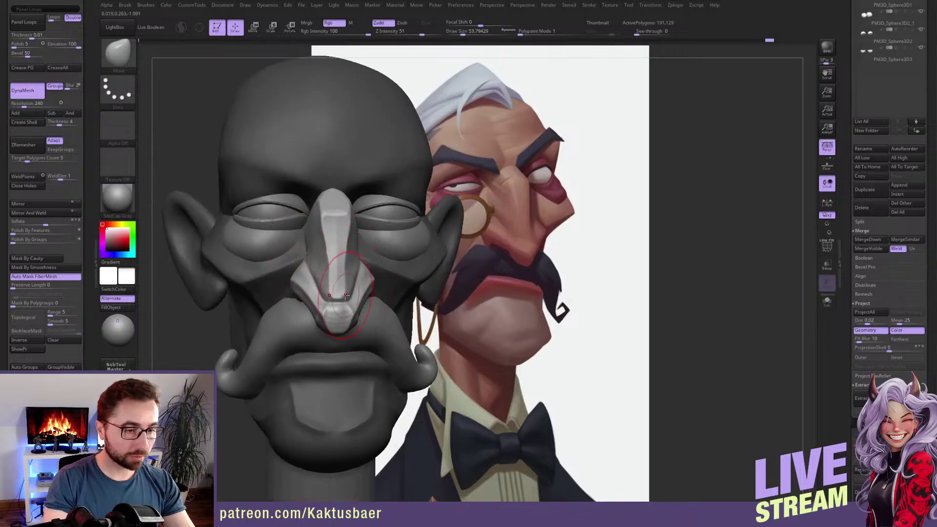
Refine the nose tip and nostrils with the Move brush at a draw size of about 31.
key("s")
left_click_drag(344, 300, 342, 300)
right_click_drag(340, 300, 339, 275, "alt")
mouse_move(340, 276)
right_mouse_down()
mouse_move(329, 268)
mouse_move(337, 273)
right_mouse_up()
right_click_drag(264, 214, 294, 256, "alt")
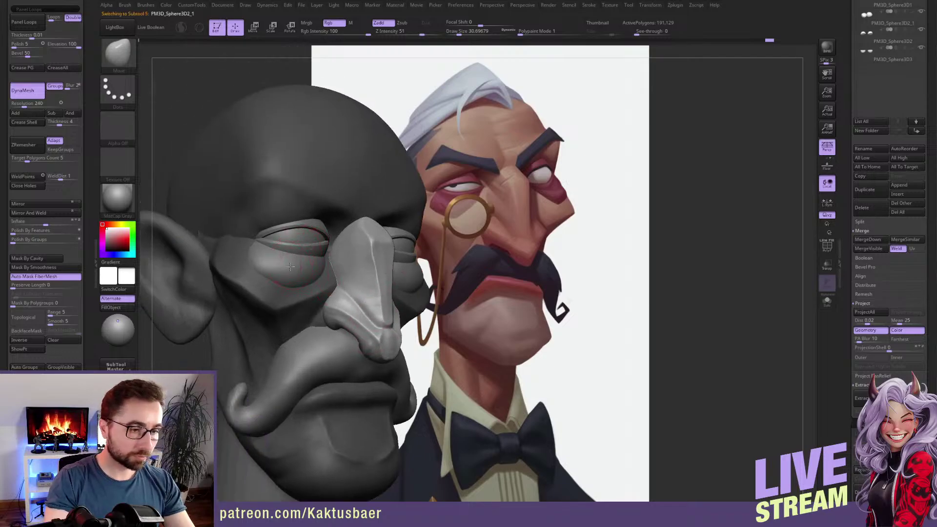
Select the eye-bag subtool and carve and smooth a crease along the bag's lower edge with the DamStandard brush.
left_click(290, 266, "alt")
key("ctrl+z")
key("b")
key("d")
key("s")
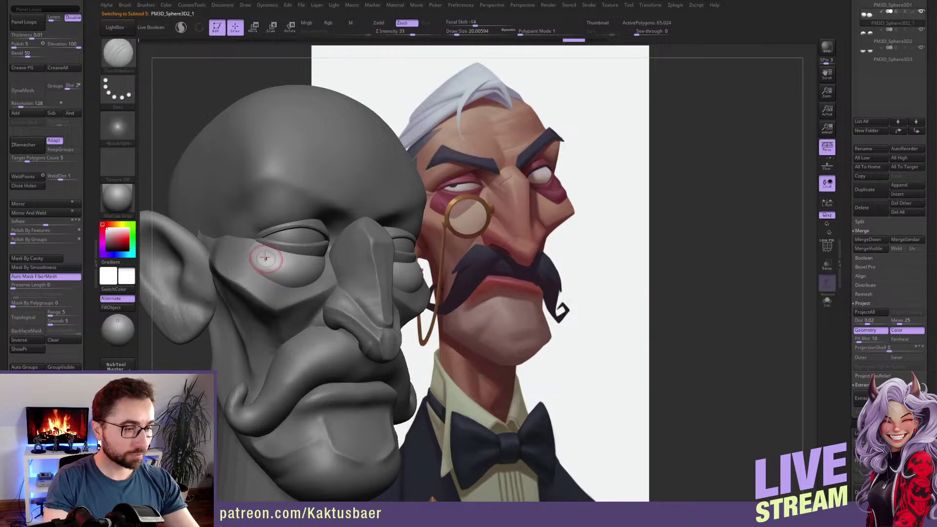
mouse_move(276, 280)
left_mouse_down()
mouse_move(297, 287)
mouse_move(324, 262)
left_mouse_up()
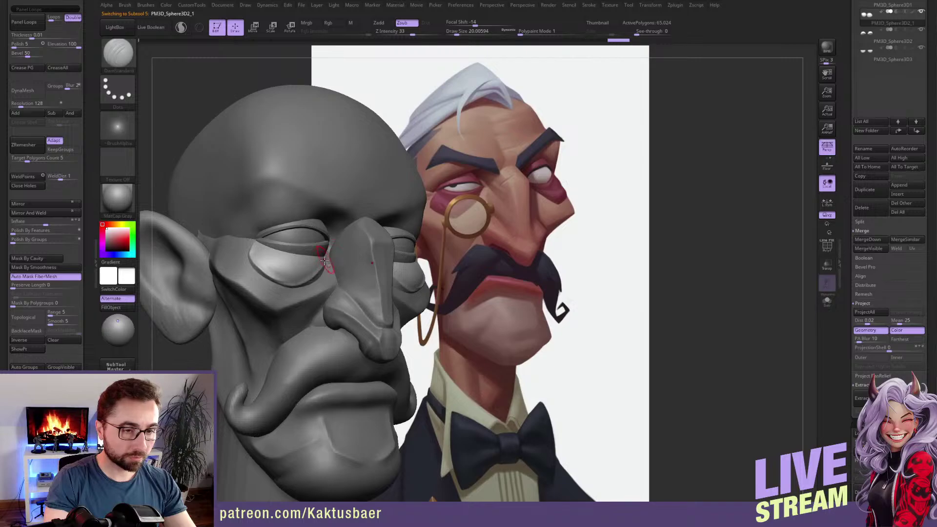
key("shift")
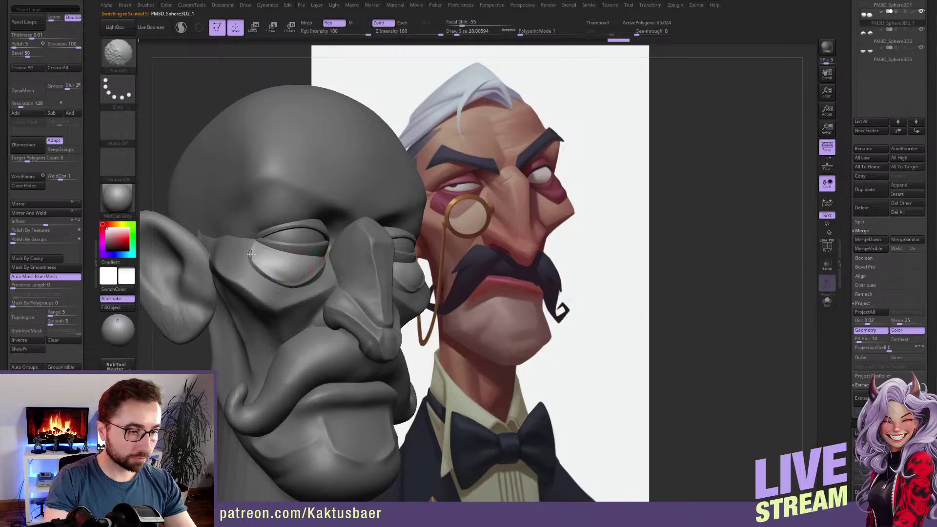
Add volume across the eye bag with the ClayBuildup brush.
key("b")
key("c")
key("b")
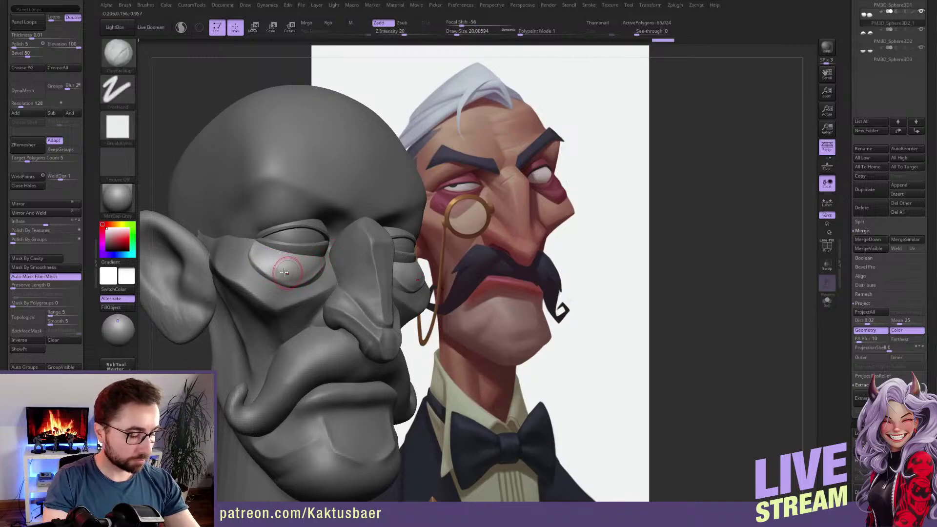
mouse_move(271, 260)
left_mouse_down()
mouse_move(290, 278)
mouse_move(304, 275)
mouse_move(276, 260)
mouse_move(299, 266)
mouse_move(313, 253)
mouse_move(305, 277)
left_mouse_up()
Push the eye bag's inner side into shape with the Move brush at a draw size of about 54.
key("b")
key("m")
key("v")
mouse_move(275, 337)
right_mouse_down()
mouse_move(281, 288)
mouse_move(312, 276)
right_mouse_up()
key("s")
left_click_drag(311, 276, 320, 276)
left_click_drag(322, 278, 324, 274)
Invert the head's mask so the nose is protected, and adjust the inner cheek beside it with the Move brush.
right_click_drag(315, 235, 326, 283)
left_click(328, 286, "alt")
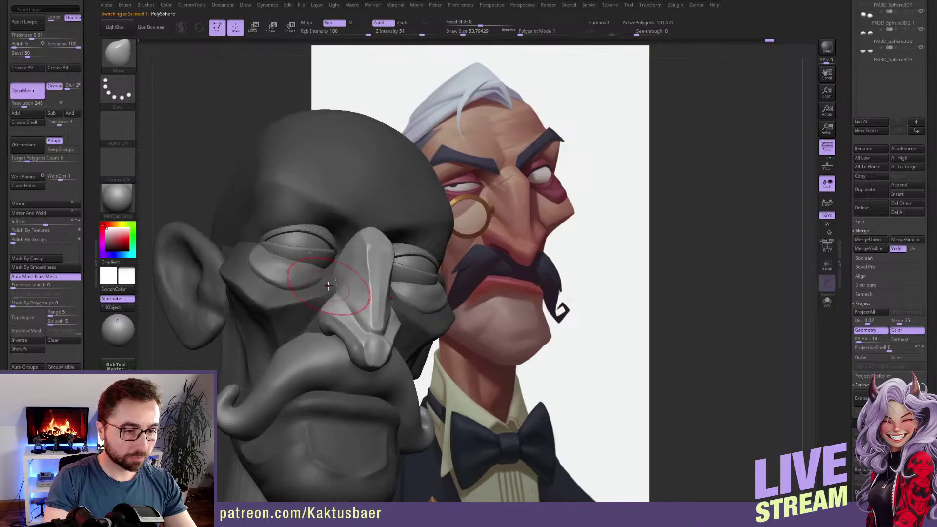
right_click_drag(328, 286, 331, 281)
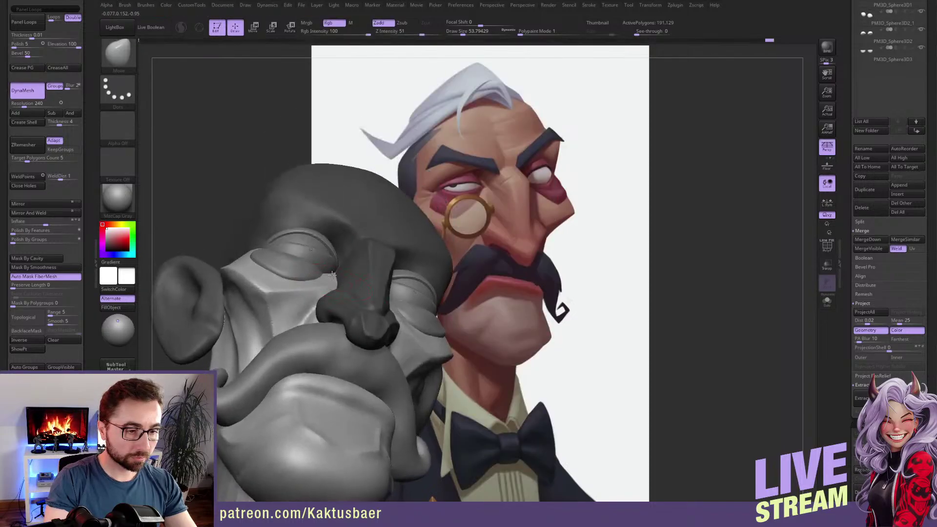
key("s")
left_click_drag(335, 273, 332, 268)
key("s")
key("s")
Select the eye-bag subtool again and fit the bag's inner corner against the nose with the Move brush.
mouse_move(332, 268)
right_mouse_down()
mouse_move(320, 266)
mouse_move(323, 274)
right_mouse_up()
left_click(313, 279, "alt")
key("s")
mouse_move(347, 274)
left_mouse_down()
mouse_move(352, 260)
mouse_move(309, 271)
mouse_move(309, 278)
left_mouse_up()
key("s")
left_click_drag(311, 278, 307, 279)
Build up the lower and inner part of the eye bag with the ClayBuildup brush.
key("b")
key("c")
key("b")
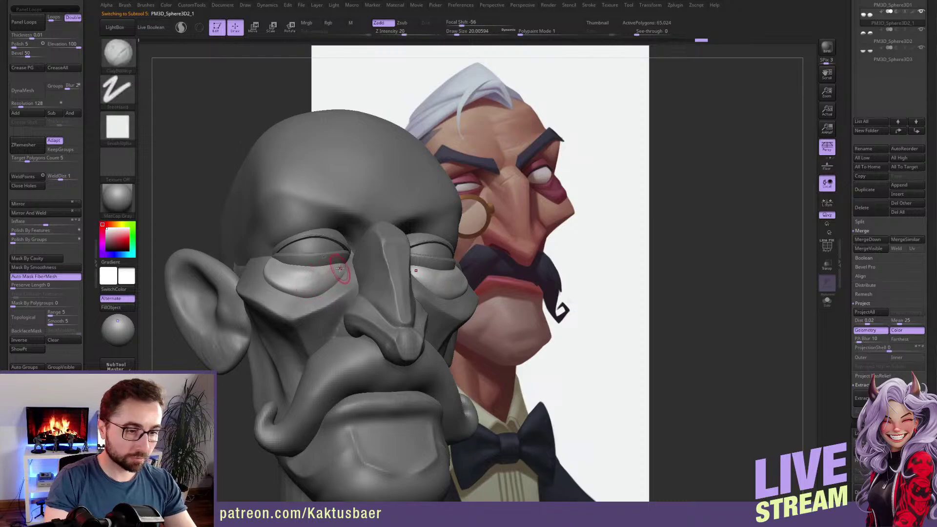
mouse_move(313, 289)
left_mouse_down()
mouse_move(335, 273)
mouse_move(303, 280)
mouse_move(321, 279)
left_mouse_up()
right_click_drag(318, 269, 326, 282)
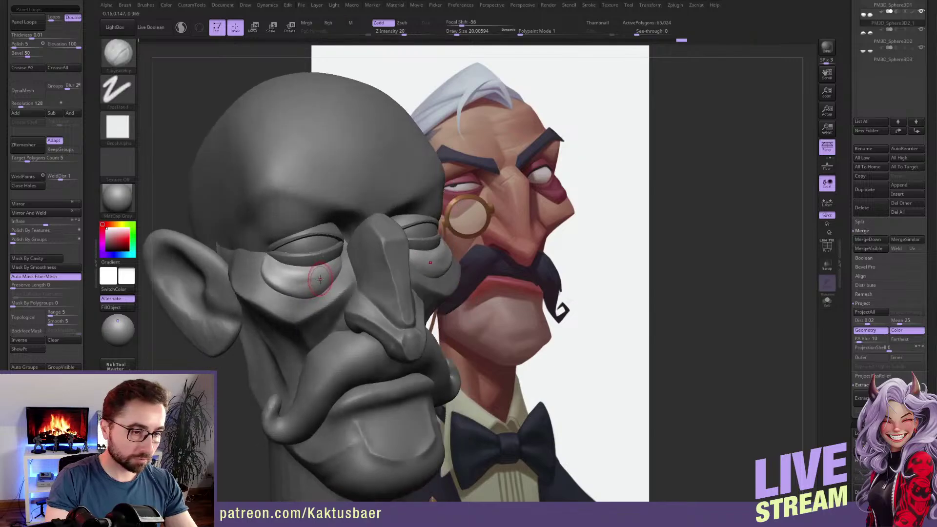
Select the lower-eyelid subtool and try to DynaMesh it at resolution 128.
scroll(87, 111, "up", 3)
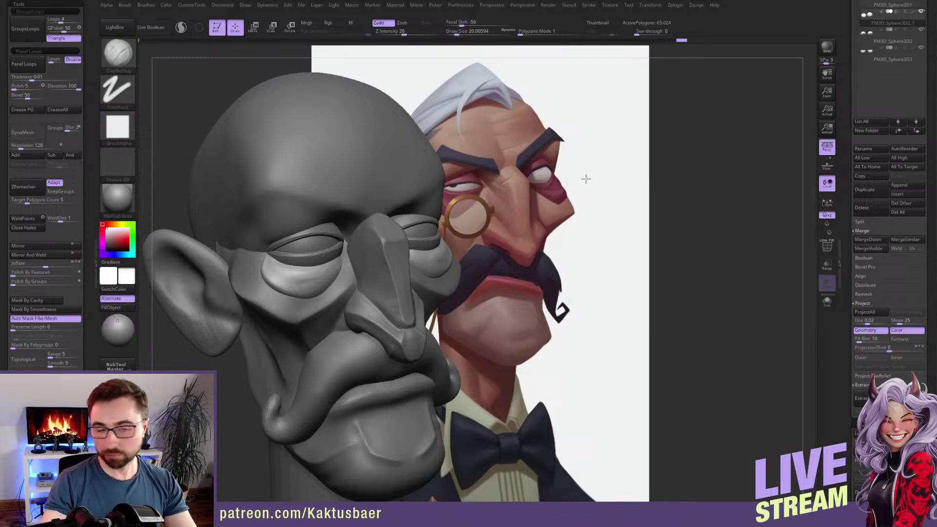
right_click_drag(326, 250, 330, 252)
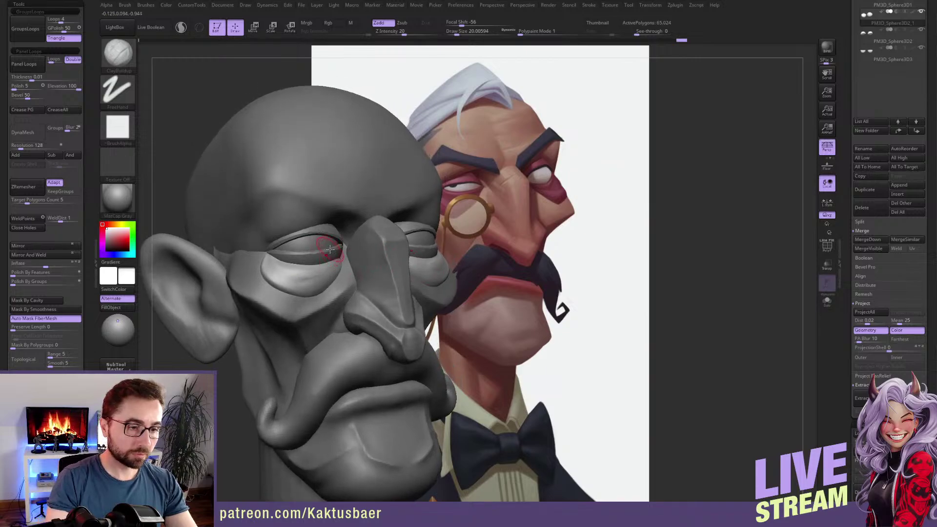
left_click(330, 254, "alt")
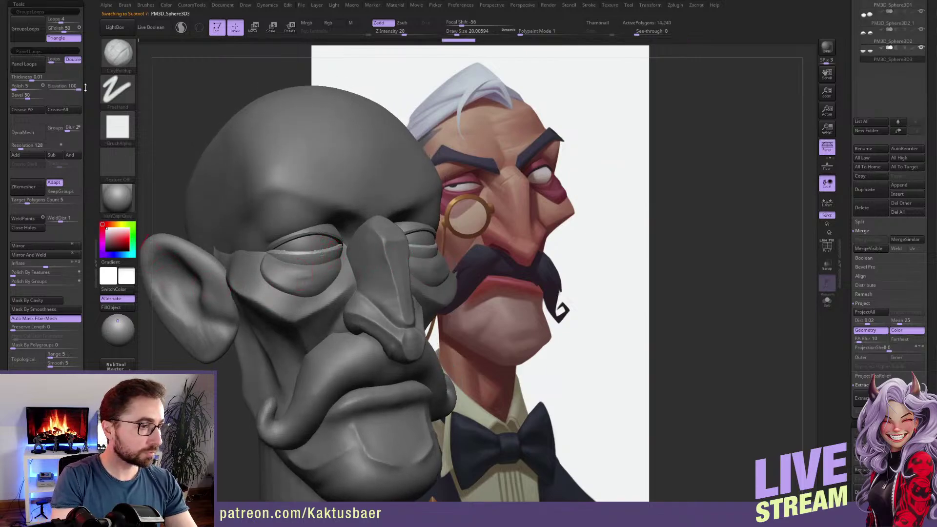
left_click_drag(85, 88, 85, 93)
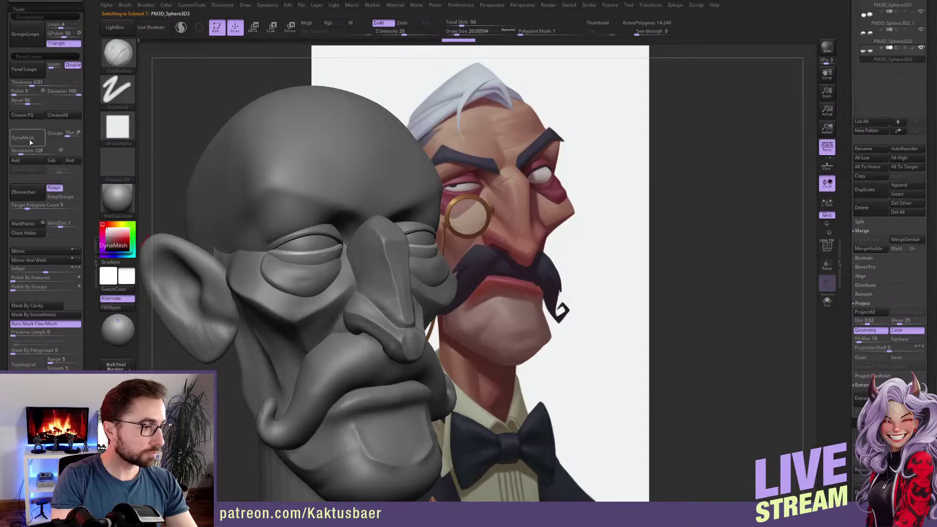
left_click(27, 138)
Select the upper-eyelid subtool and try to DynaMesh it at resolution 128.
left_click(300, 233, "alt")
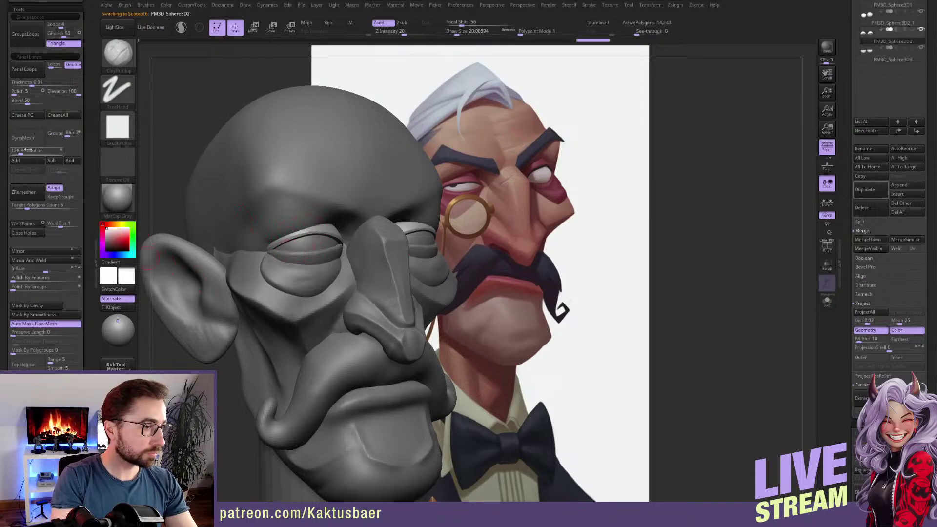
left_click(43, 139)
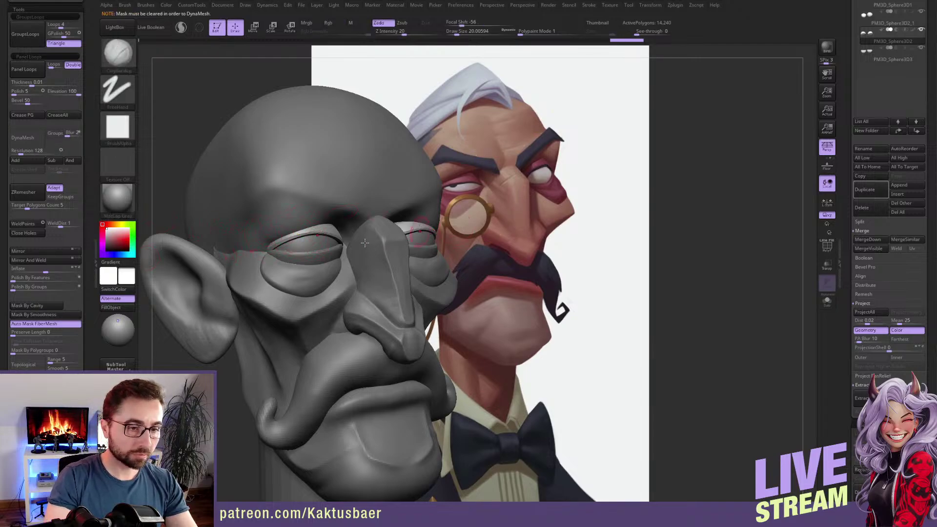
left_click(34, 144)
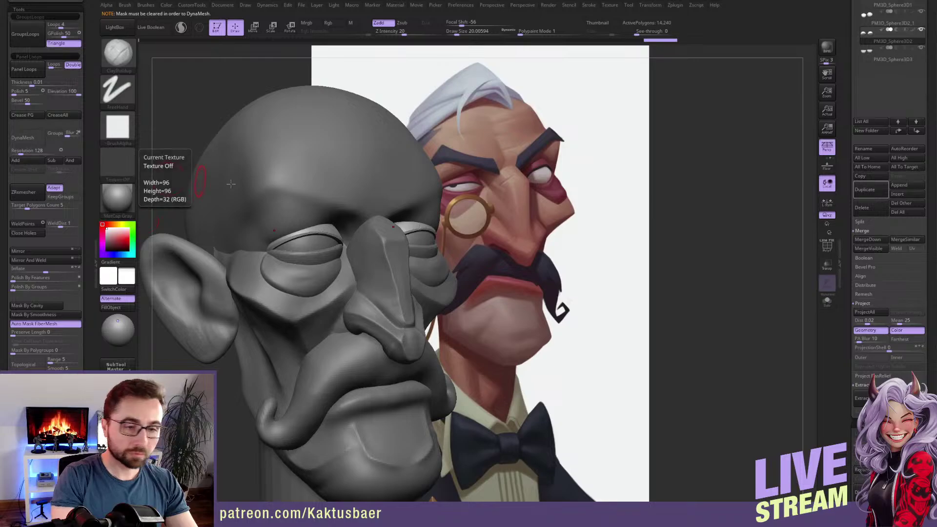
key("alt+s")
key("alt+s")
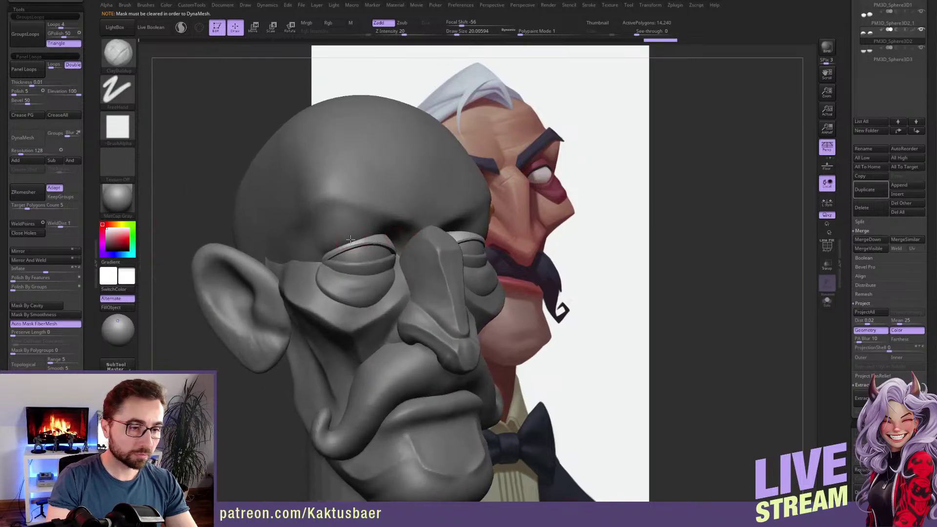
left_click(30, 140)
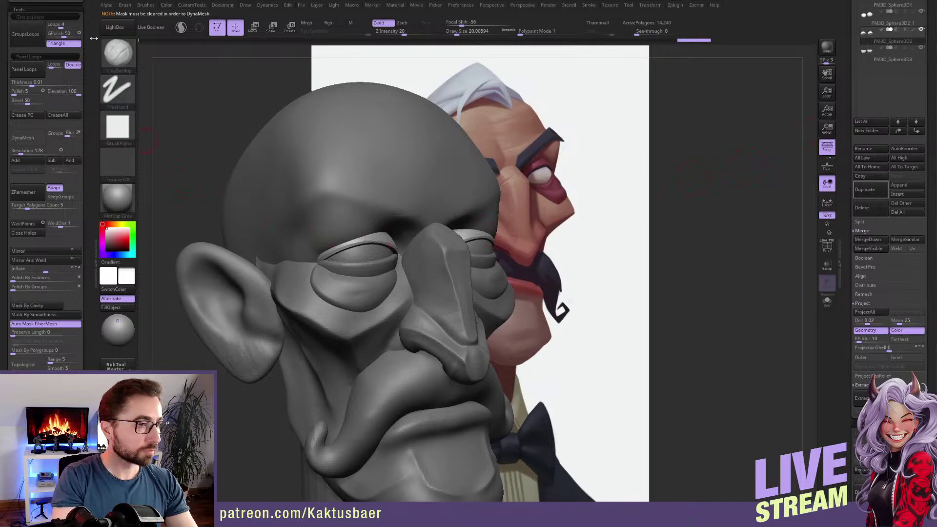
scroll(39, 88, "up", 5)
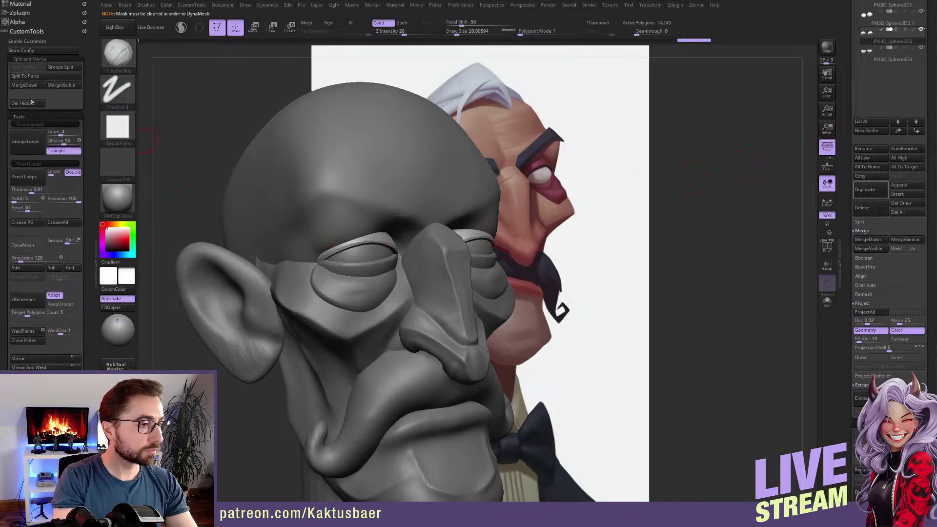
left_click(30, 246)
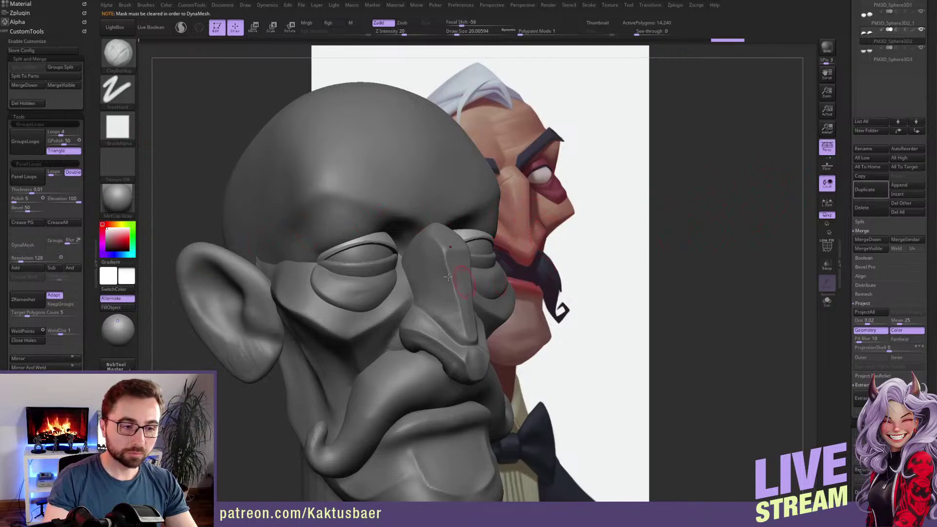
Duplicate the upper-eyelid subtool and apply DynaMesh to the eyelids at resolution 128.
left_click(865, 190)
left_click(29, 248)
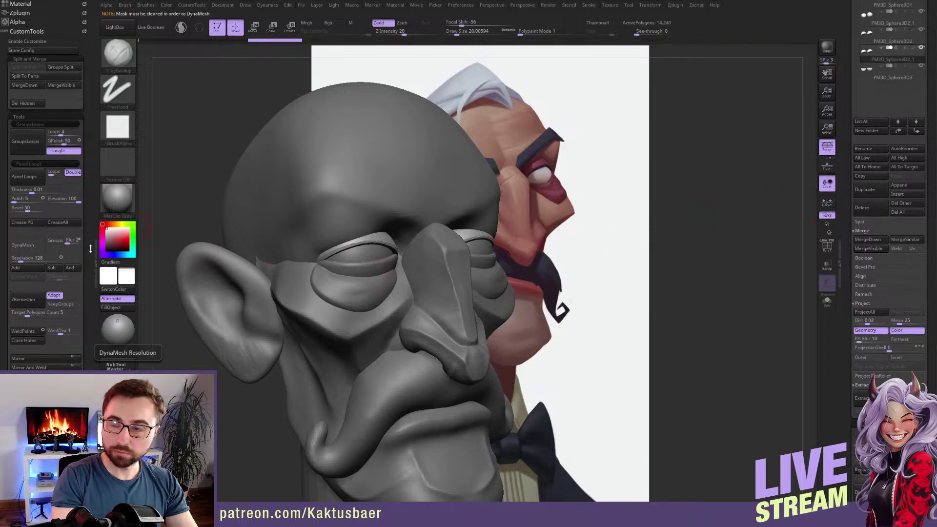
mouse_move(887, 44)
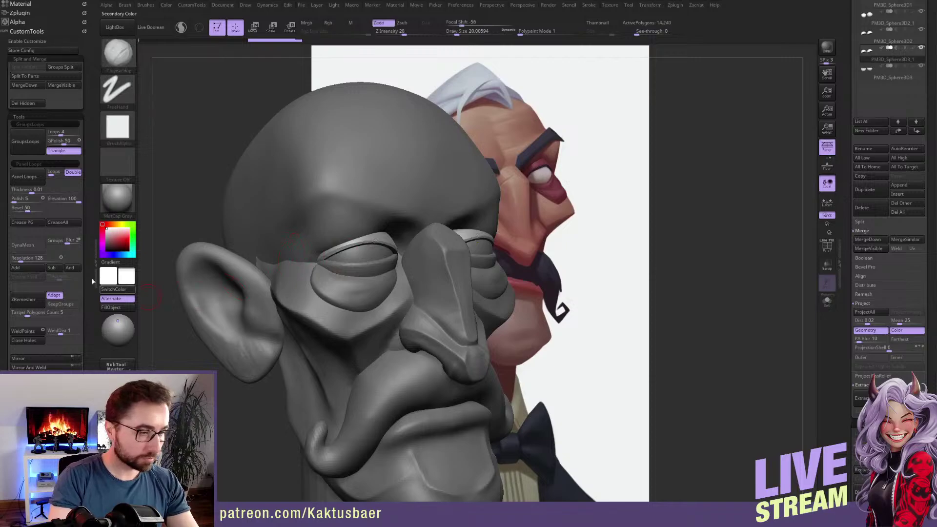
left_click(30, 249)
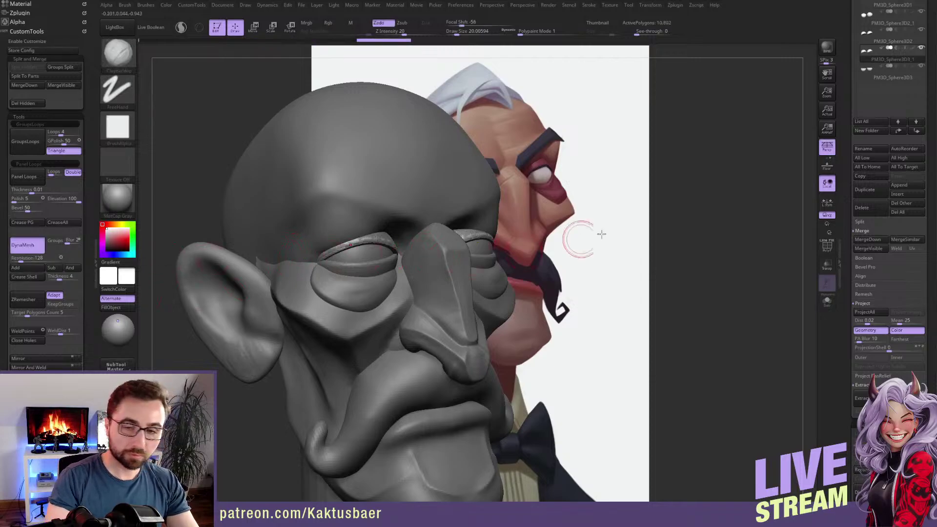
Toggle the visibility of an eye-area subtool and compare the whole head with the reference painting.
scroll(920, 66, "up", 2)
left_click(921, 64)
right_click_drag(368, 276, 335, 253, "alt")
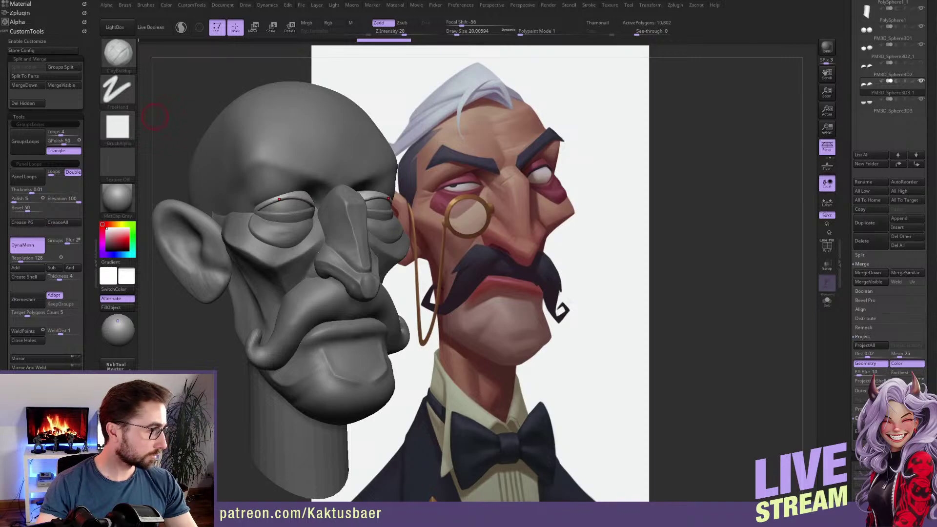
left_click_drag(526, 214, 497, 244)
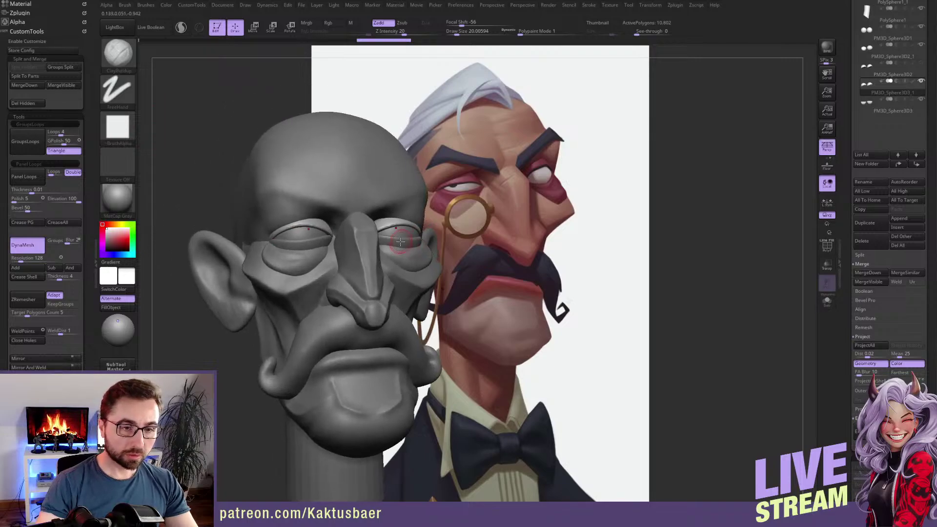
Select the head subtool and isolate the nose by masking the rest of the head.
left_click(338, 251, "alt")
key("w")
left_click(345, 245, "ctrl")
key("q")
right_click_drag(342, 247, 366, 250)
Adjust the side contour of the unmasked nose with a smaller Move brush, checking it from front and three-quarter angles.
key("b")
key("m")
key("v")
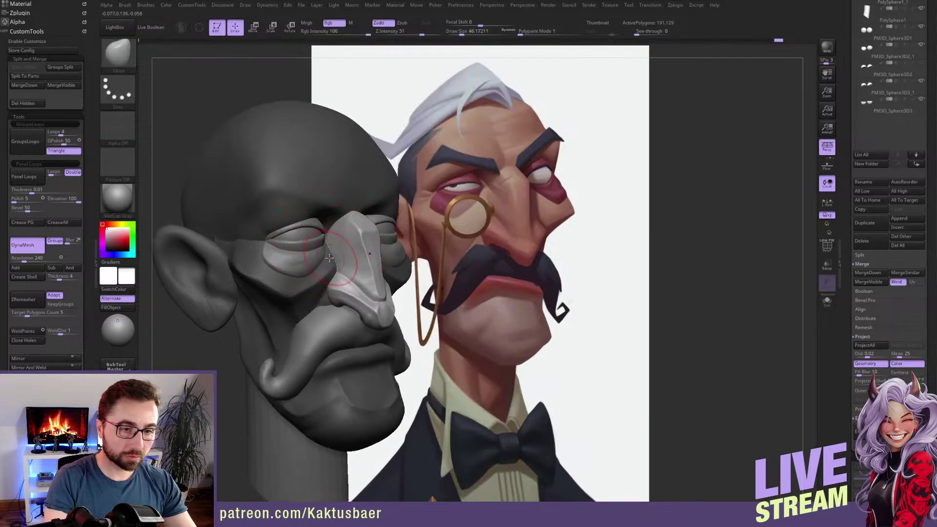
right_click_drag(354, 262, 337, 259)
key("s")
left_click_drag(337, 259, 330, 258)
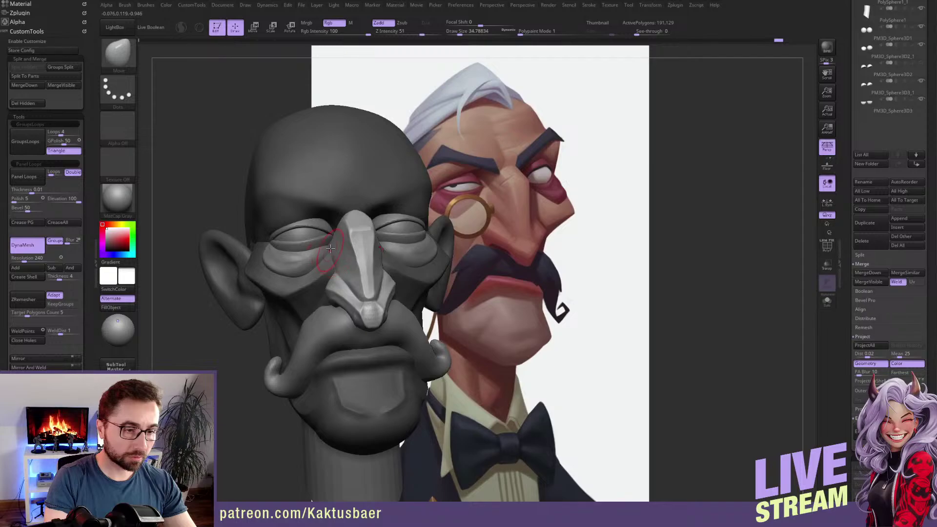
right_click_drag(329, 257, 382, 301)
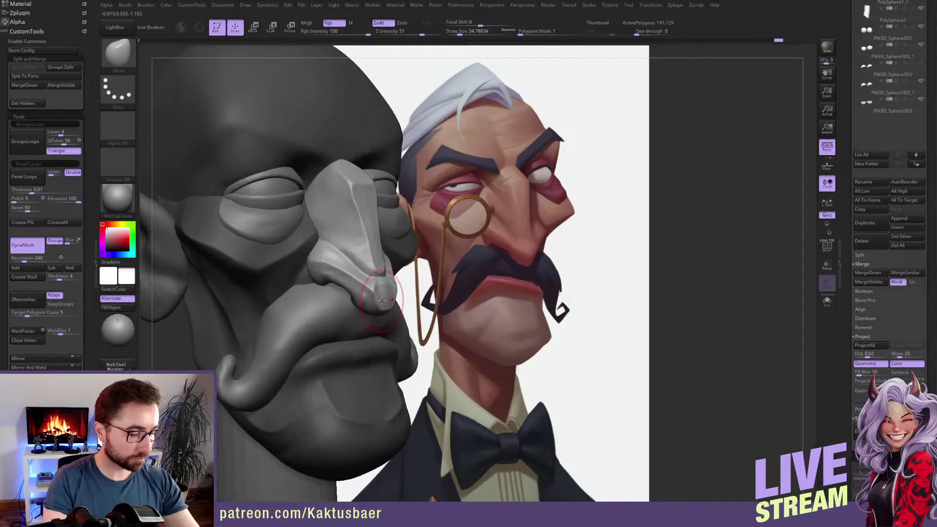
Flatten the planes of the nose tip with a small TrimDynamic brush.
key("b")
key("t")
key("d")
key("s")
left_click_drag(381, 294, 377, 292)
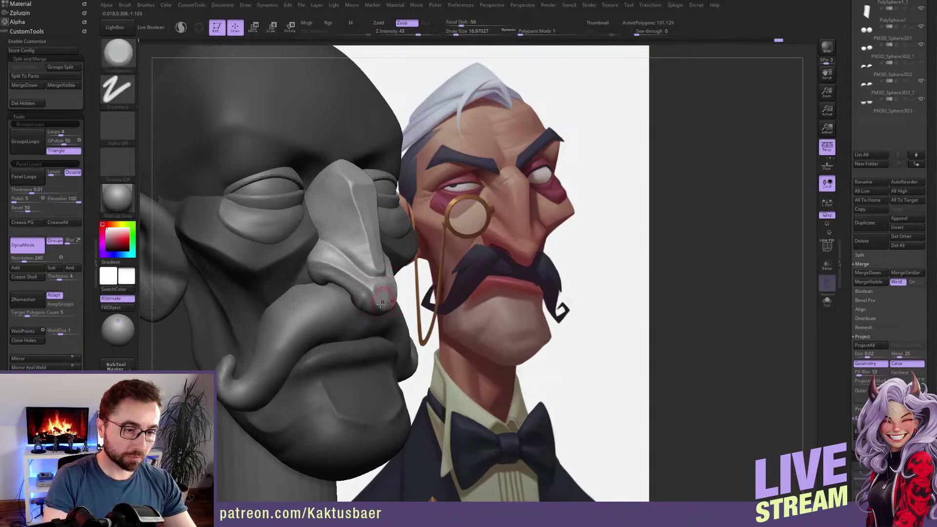
mouse_move(370, 300)
right_mouse_down()
mouse_move(365, 265)
mouse_move(357, 271)
mouse_move(344, 253)
right_mouse_up()
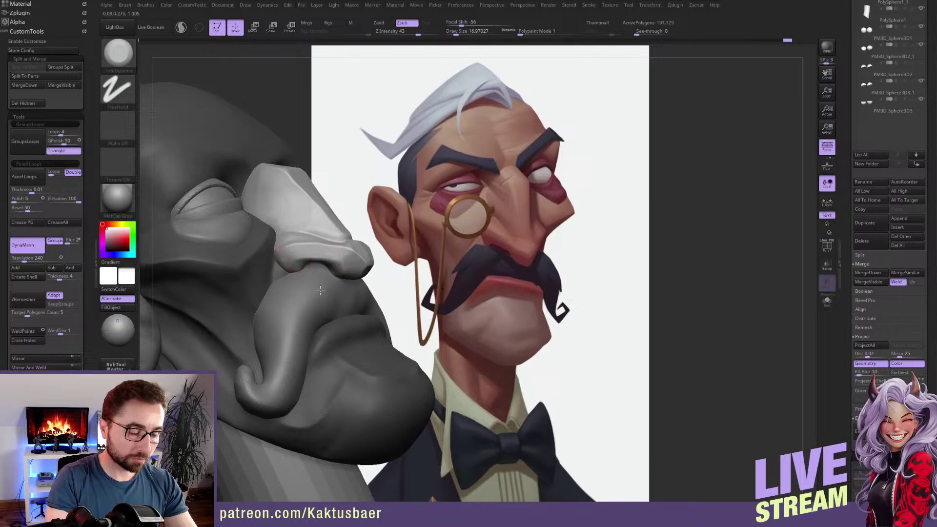
Trim and smooth the nostril wing where it runs into the nose tip.
right_click_drag(312, 259, 344, 302, "alt")
right_click_drag(385, 280, 368, 293)
left_click_drag(372, 293, 369, 294)
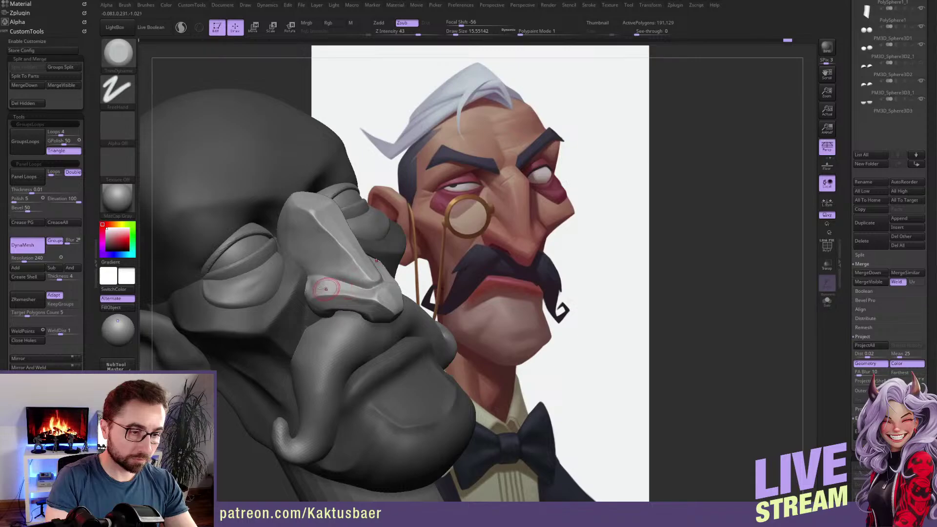
key("shift")
left_click_drag(339, 293, 384, 304)
key("shift")
right_click_drag(350, 289, 374, 310, "alt")
right_click_drag(385, 278, 370, 272)
key("bracketright")
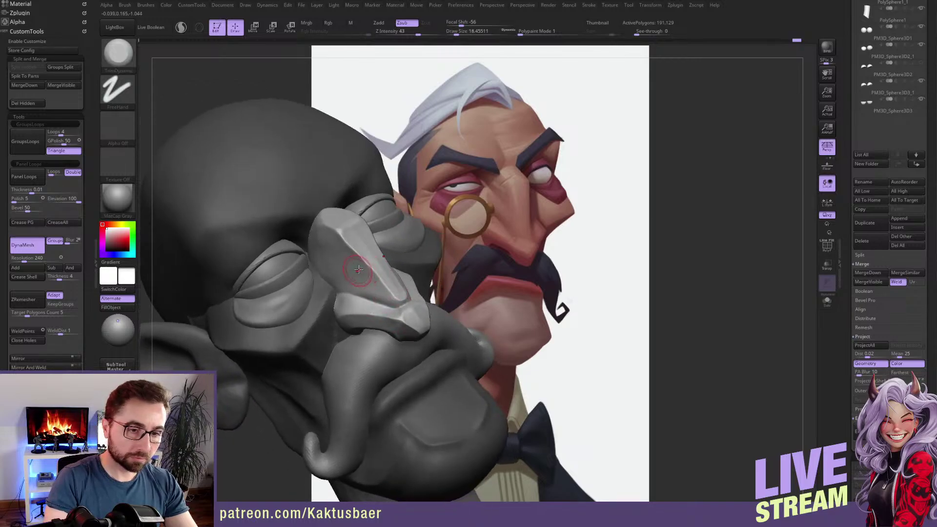
Carve a diagonal crease into the side of the nose bridge with DamStandard, undoing the last unwanted stroke.
key("b")
key("d")
key("s")
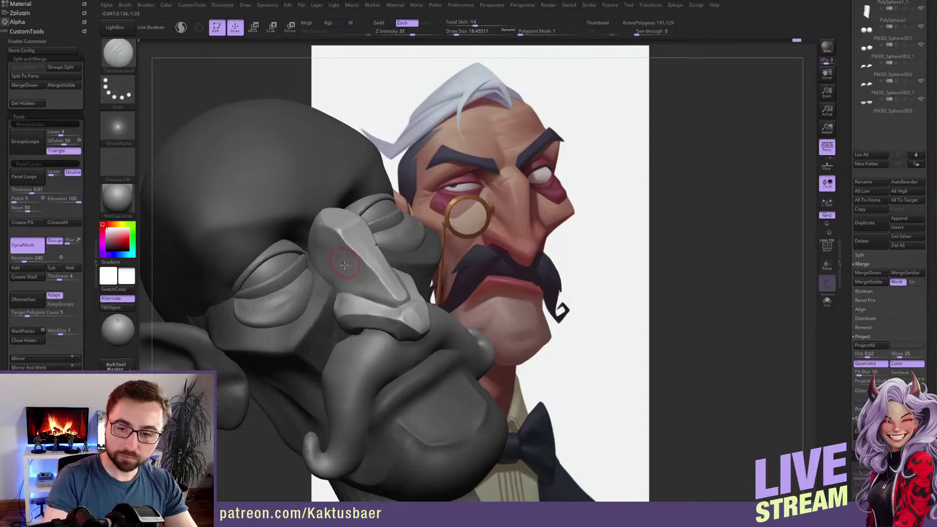
right_click_drag(528, 264, 416, 240)
mouse_move(422, 229)
left_mouse_down()
mouse_move(405, 238)
mouse_move(400, 273)
left_mouse_up()
right_click_drag(347, 222, 452, 211)
key("ctrl+z")
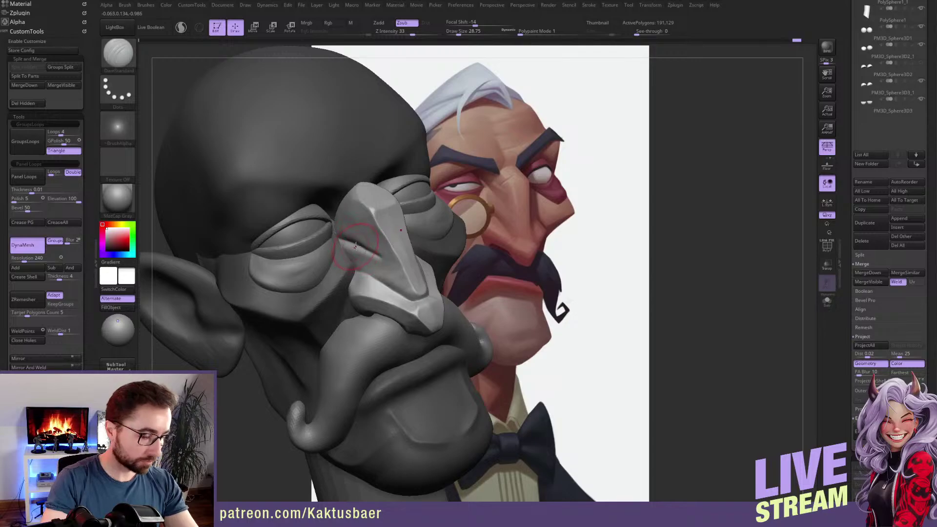
Build up clay around the crease on the side of the nose with ClayBuildup and smooth it.
key("b")
key("c")
key("b")
key("s")
left_click_drag(354, 238, 348, 233)
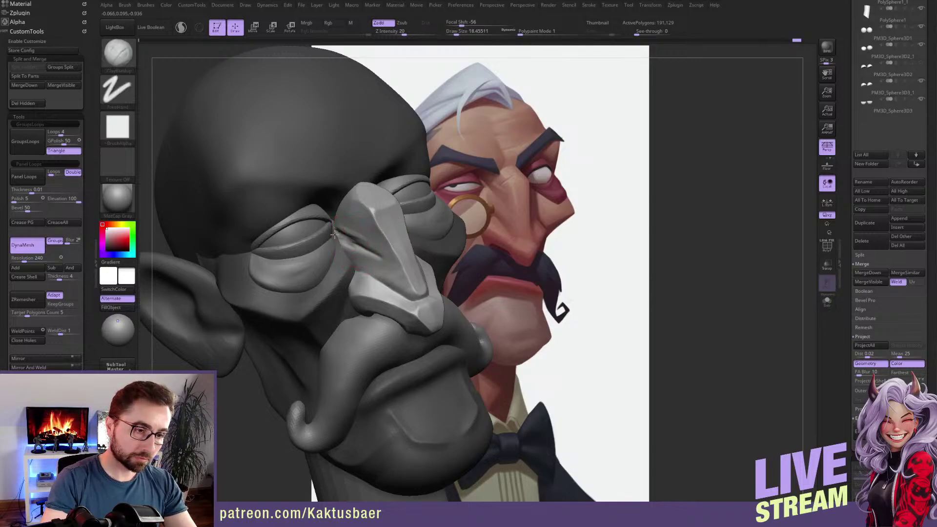
key("shift")
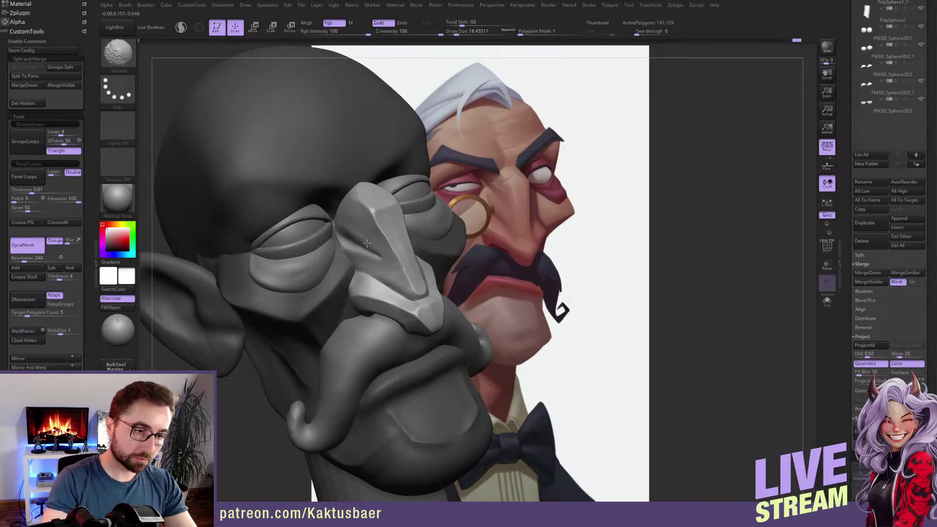
left_click_drag(370, 244, 349, 239, "shift")
key("shift")
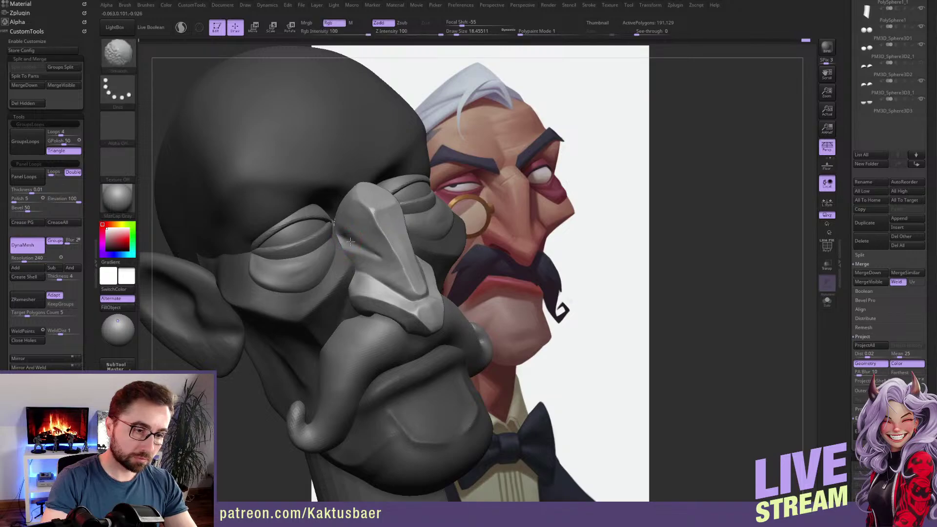
Sharpen the crease on the side of the nose with a larger DamStandard brush.
key("b")
key("d")
key("s")
key("s")
left_click_drag(352, 239, 355, 239)
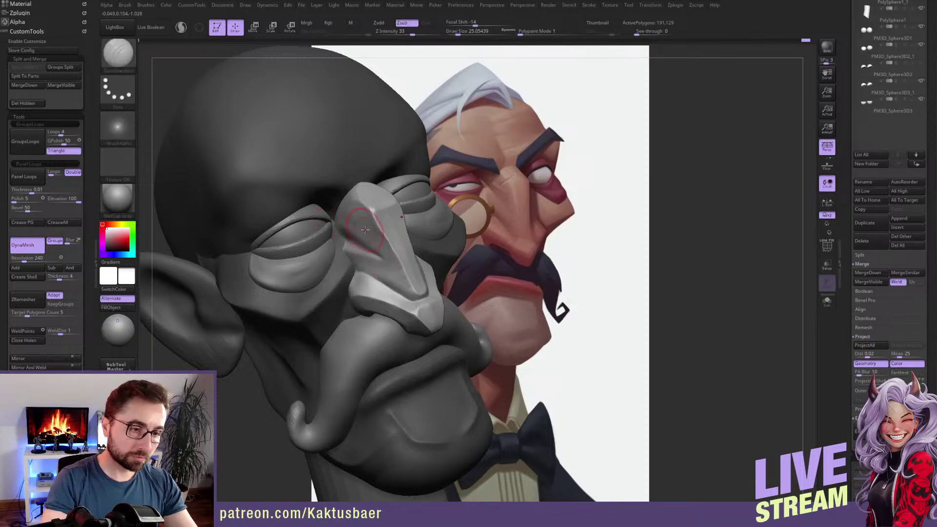
Examine the nose and the rest of the head separately by isolating each part, and show the whole head again.
left_click(337, 226, "ctrl+shift")
mouse_move(336, 227)
left_mouse_down()
mouse_move(387, 257)
mouse_move(369, 248)
left_mouse_up()
key("alt+shift+s")
key("alt+shift+s")
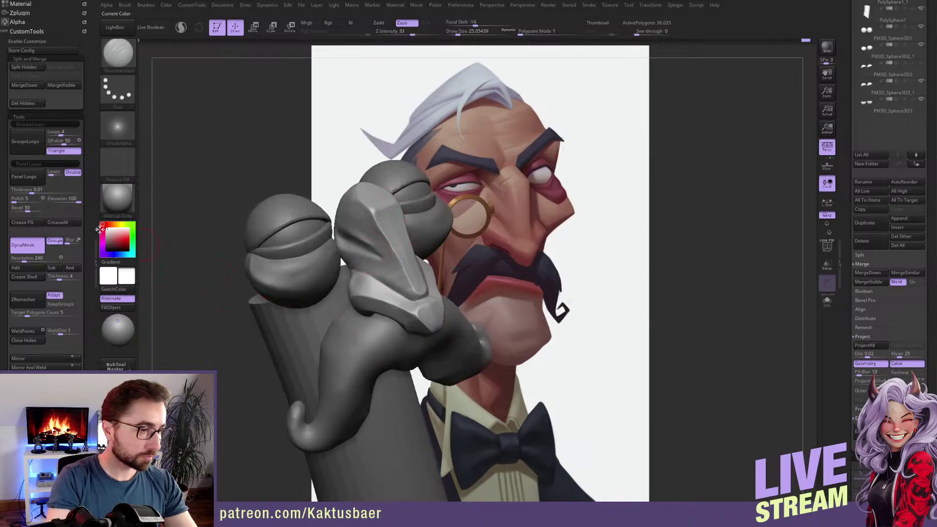
left_click(196, 348, "ctrl+shift")
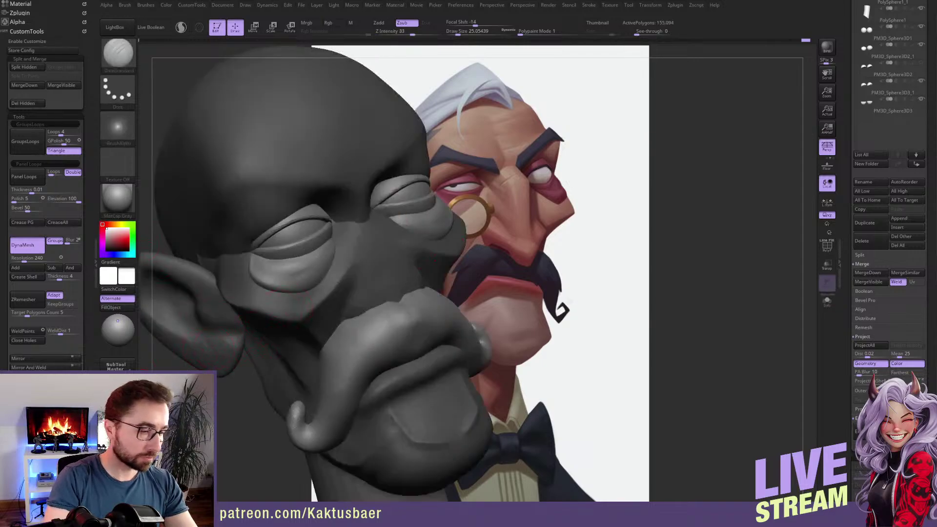
left_click_drag(88, 342, 88, 217)
left_click(26, 367)
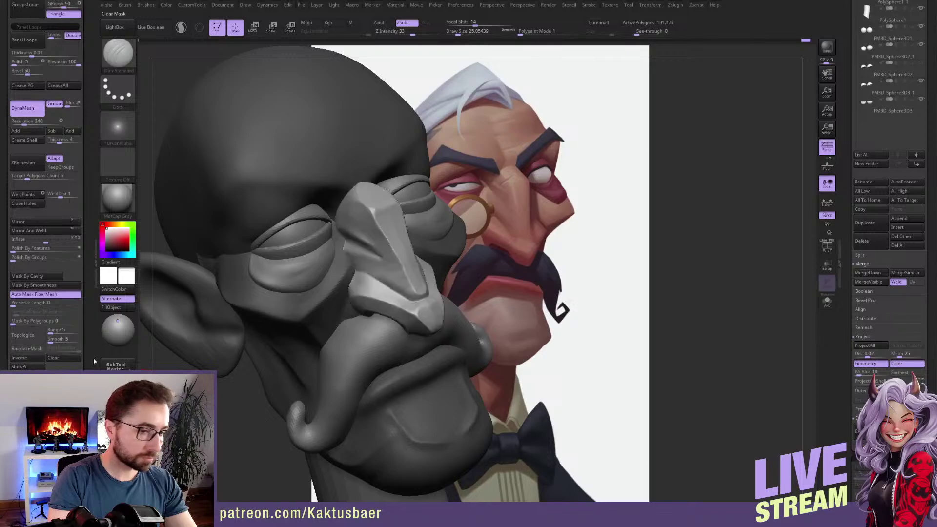
Fill out the side of the nose below the crease with ClayBuildup and smooth the added volume.
right_click_drag(350, 243, 336, 247, "alt")
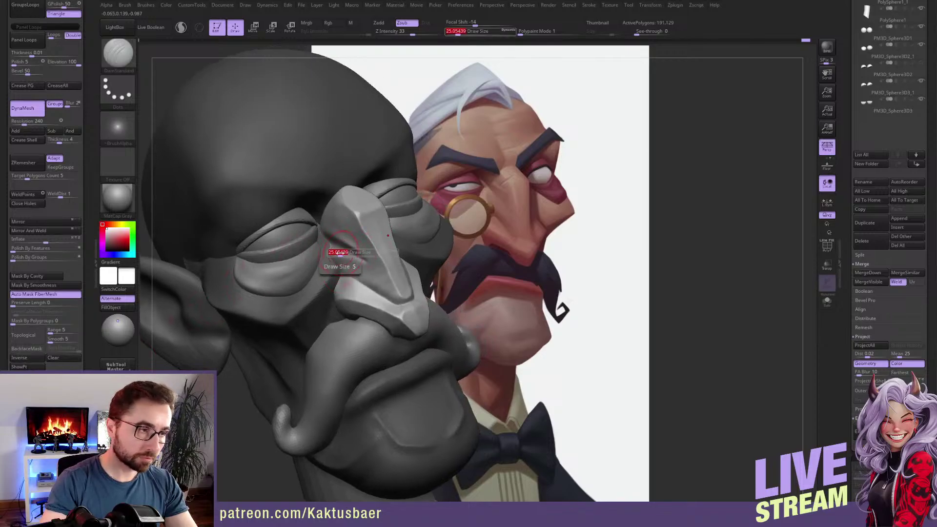
key("b")
key("c")
key("b")
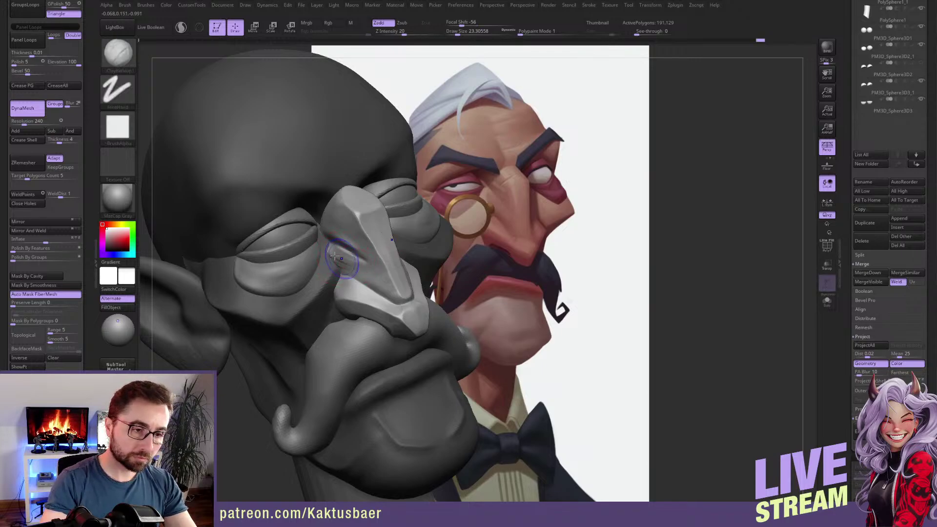
key("shift")
left_click_drag(353, 250, 359, 263, "shift")
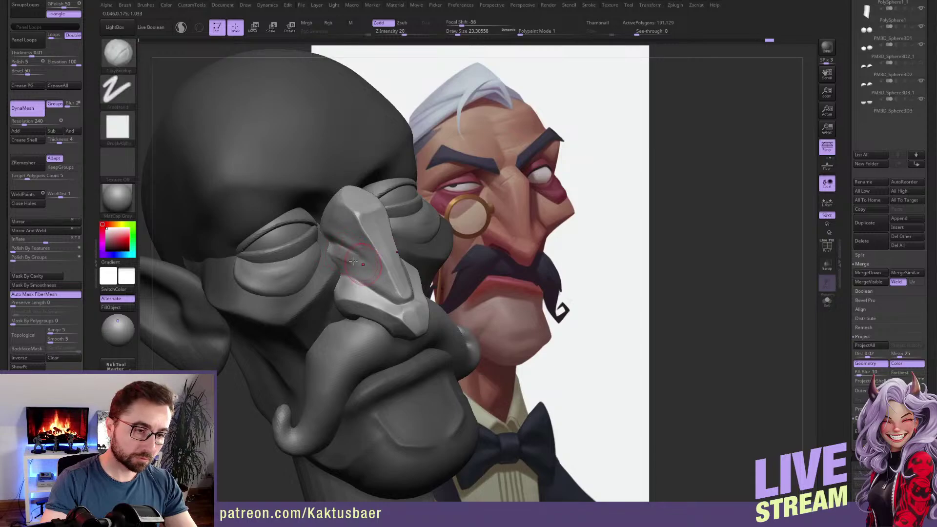
key("shift")
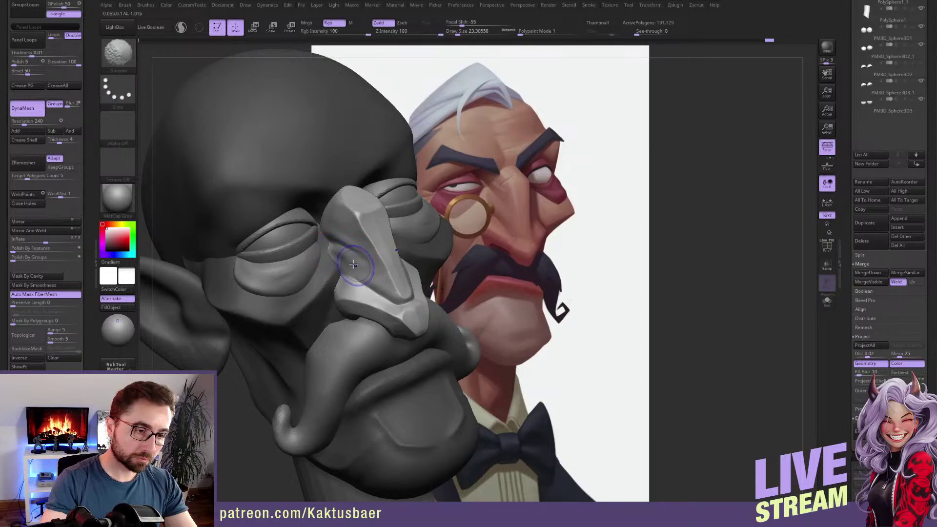
key("shift")
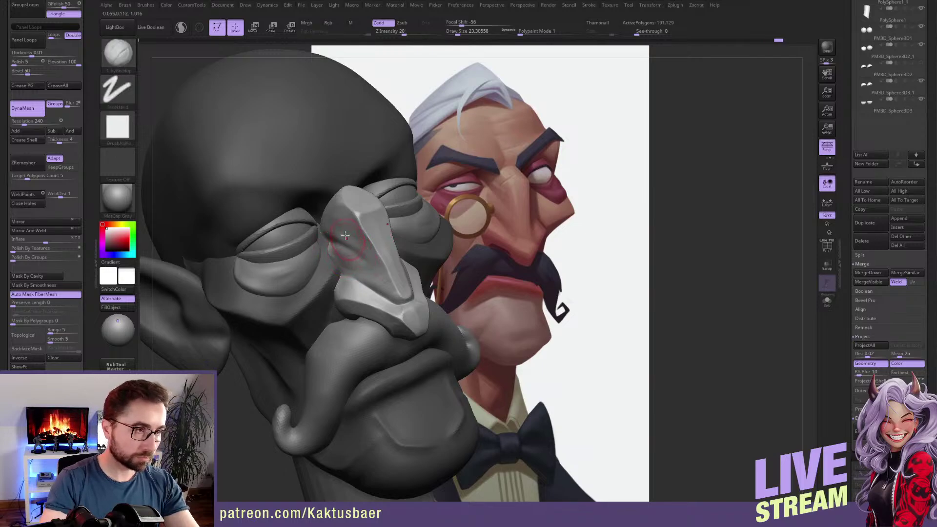
key("shift")
Flatten the side plane of the nose around the crease with TrimDynamic.
key("b")
key("t")
key("d")
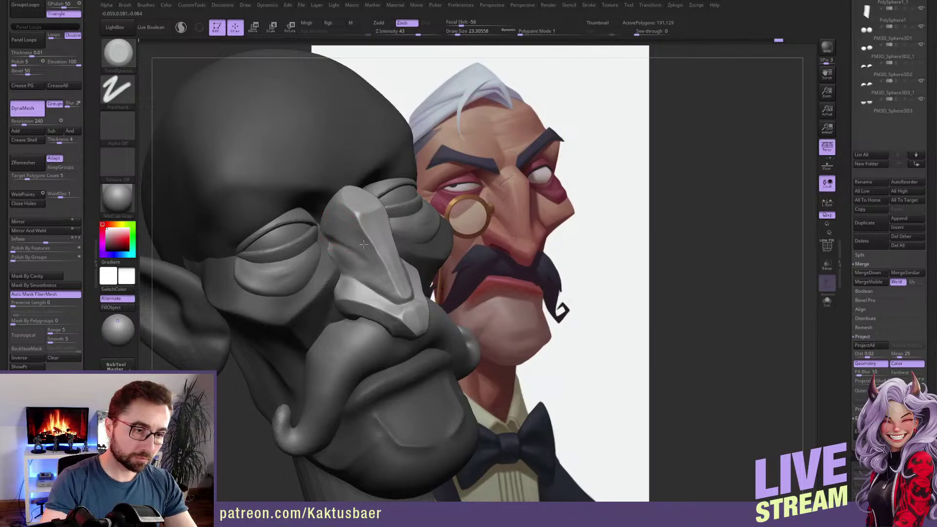
mouse_move(343, 236)
left_mouse_down()
mouse_move(372, 264)
mouse_move(361, 258)
left_mouse_up()
right_click_drag(330, 225, 360, 245, "alt")
Reshape the nose bridge beside the inner eye corner with a larger Move brush.
key("b")
key("m")
key("v")
key("s")
left_click_drag(350, 245, 353, 245)
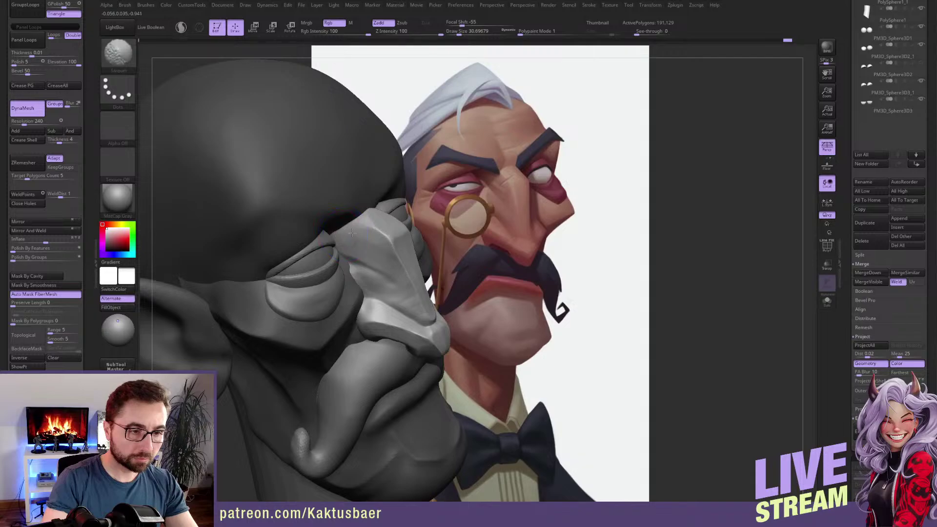
right_click_drag(374, 237, 346, 248)
key("s")
left_click_drag(344, 251, 345, 245)
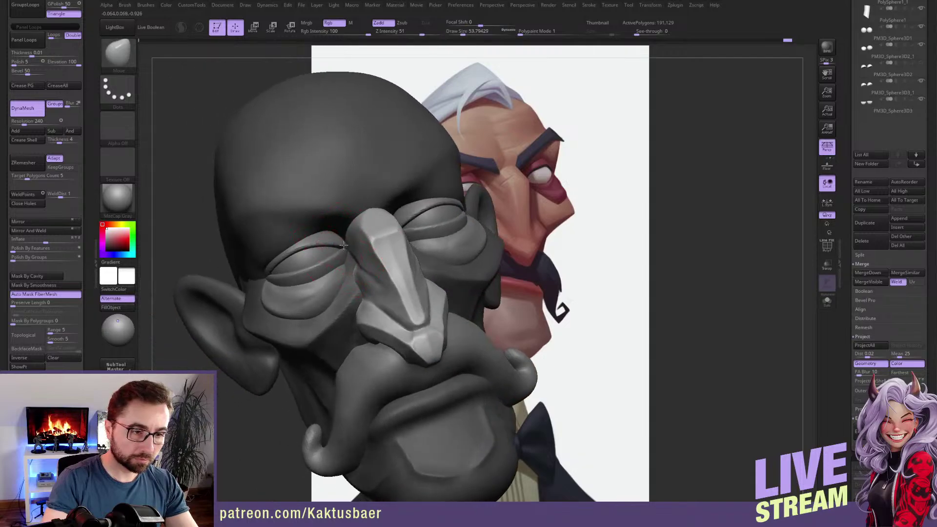
Refine the side of the nose below the inner eye corner with a smaller Move brush.
right_click_drag(350, 258, 368, 269)
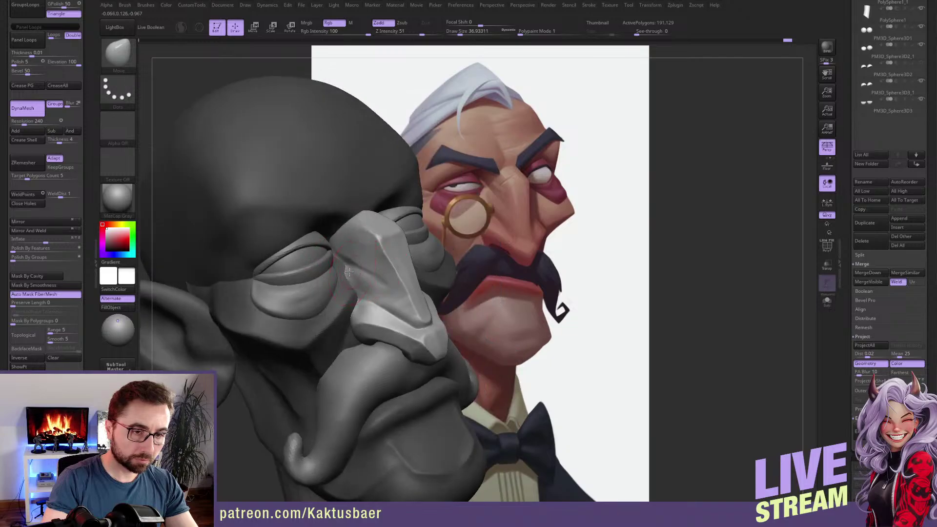
right_click_drag(342, 271, 337, 273)
key("s")
left_click_drag(338, 275, 336, 275)
right_click_drag(346, 272, 340, 270)
left_click_drag(362, 280, 356, 272)
Define the long edge between the nose's side and front planes with TrimDynamic, from the bridge down to the tip.
key("s")
key("b")
key("t")
key("d")
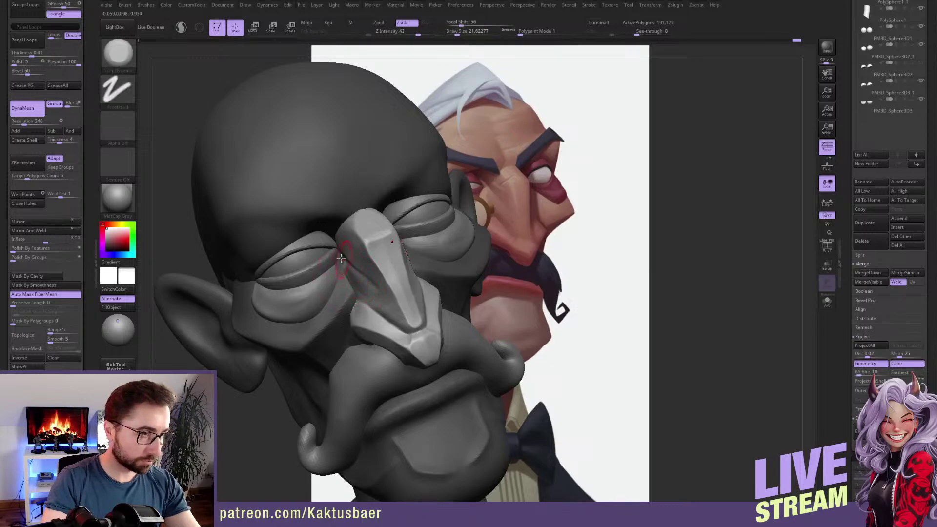
right_click_drag(345, 261, 362, 252)
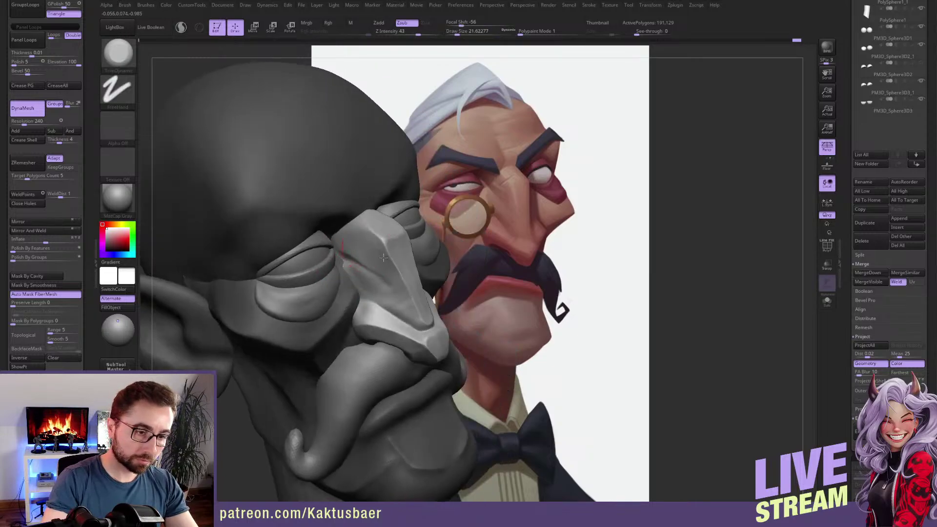
left_click_drag(380, 245, 404, 290)
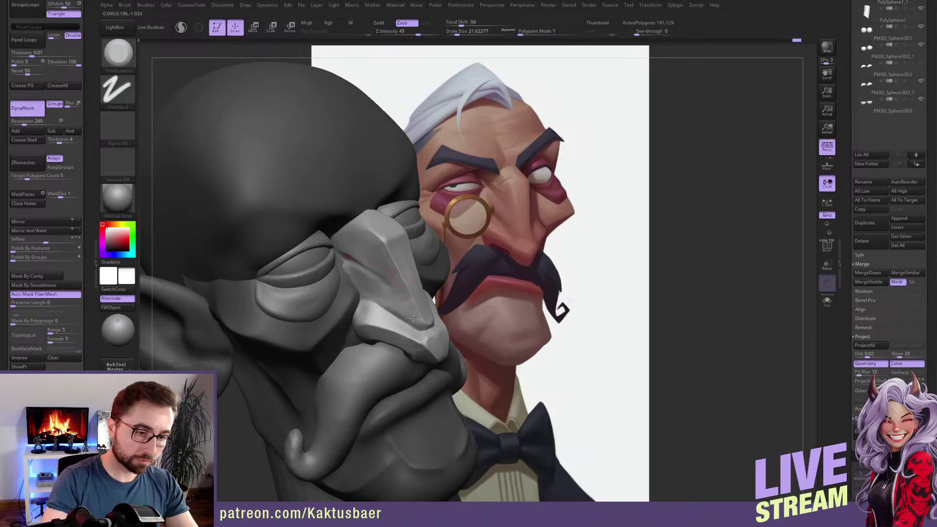
mouse_move(418, 316)
left_mouse_down()
mouse_move(425, 328)
mouse_move(410, 303)
left_mouse_up()
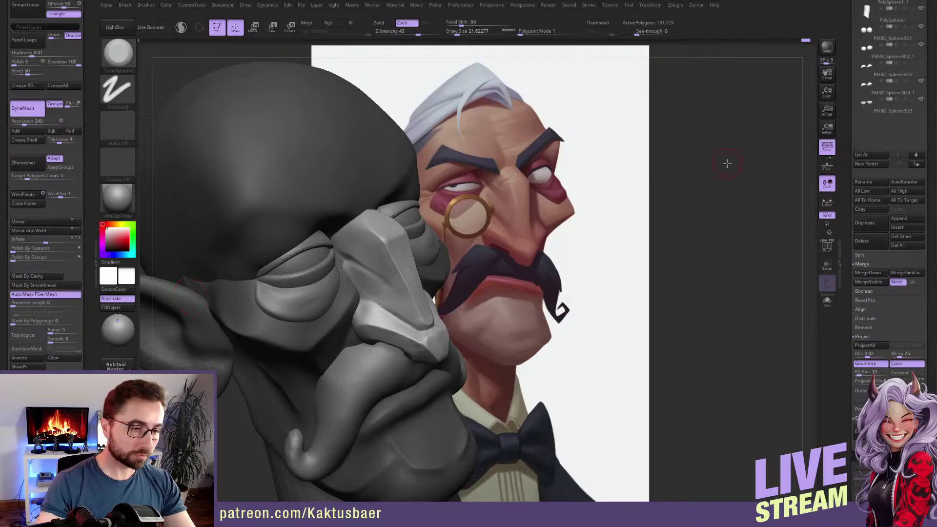
Trim the upper plane of the nose bridge between the eyes.
right_click_drag(378, 234, 399, 238)
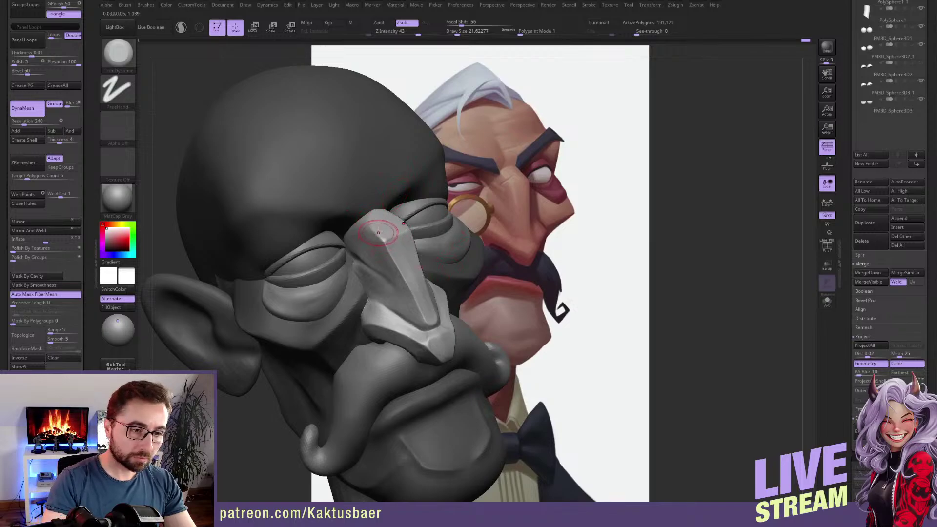
left_click(379, 230, "ctrl+shift")
right_click_drag(384, 221, 367, 216)
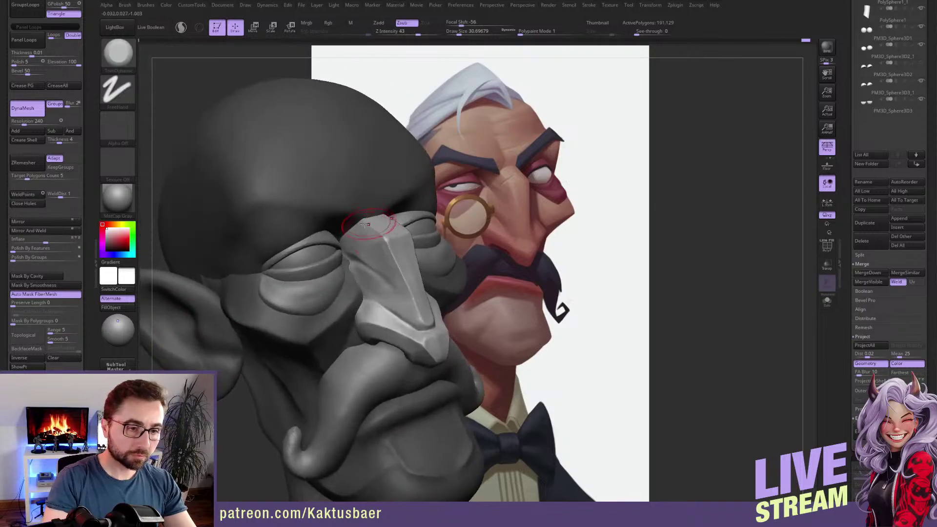
Invert the mask to protect the nose and carve frown creases into the forehead above it with DamStandard.
left_click(355, 191, "alt")
right_click_drag(355, 198, 361, 233, "alt")
key("b")
key("d")
key("s")
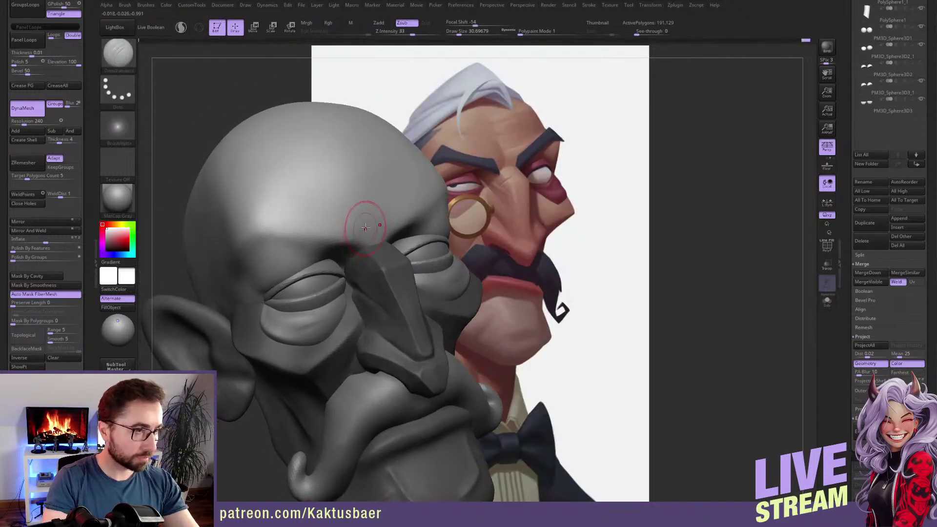
mouse_move(362, 241)
left_mouse_down()
mouse_move(324, 174)
mouse_move(362, 233)
left_mouse_up()
left_click_drag(346, 190, 365, 218, "shift")
Build up the brow area between the frown creases with a smaller ClayBuildup brush and smooth it.
key("b")
key("c")
key("b")
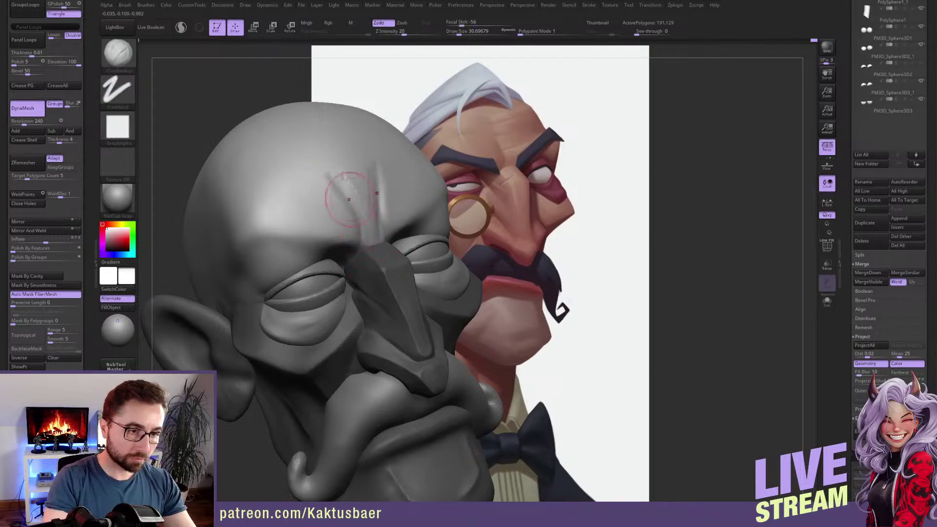
key("s")
left_click_drag(366, 227, 365, 227)
mouse_move(367, 222)
left_mouse_down()
mouse_move(369, 243)
mouse_move(368, 224)
left_mouse_up()
left_click_drag(352, 189, 362, 195, "shift")
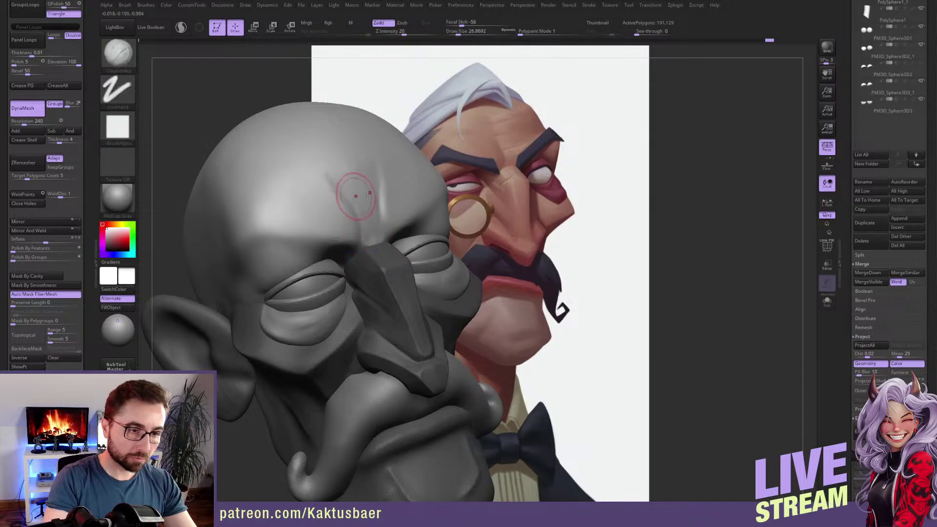
right_click_drag(371, 198, 364, 188)
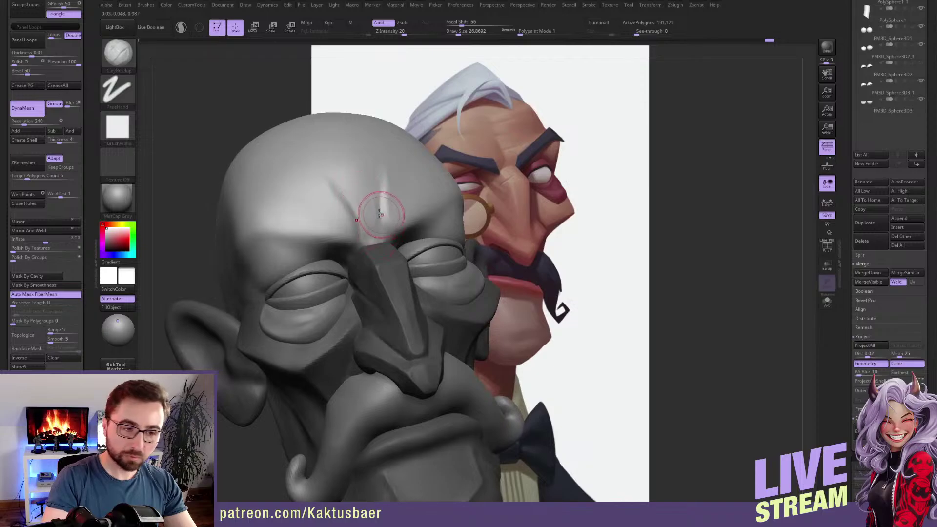
Build up the forehead around the two frown creases with ClayBuildup and smooth the strokes into the surface.
key("shift")
right_click_drag(368, 218, 380, 238)
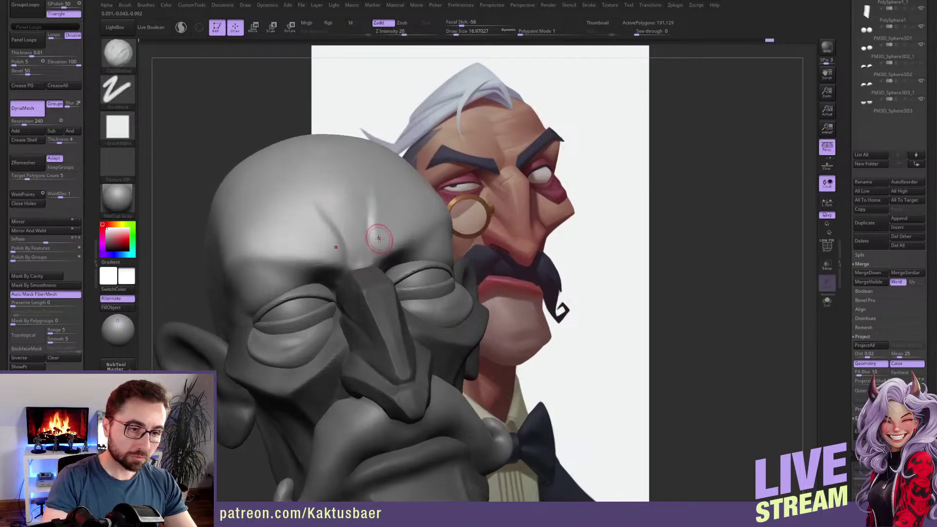
key("bracketright")
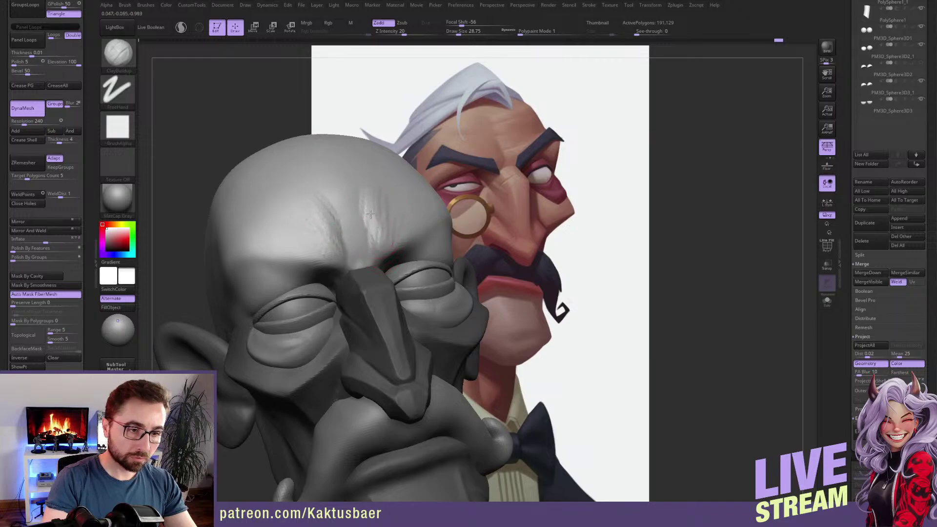
key("shift")
left_click_drag(379, 212, 386, 234, "shift")
mouse_move(358, 194)
left_mouse_down("shift")
mouse_move(381, 234)
mouse_move(392, 229)
left_mouse_up("shift")
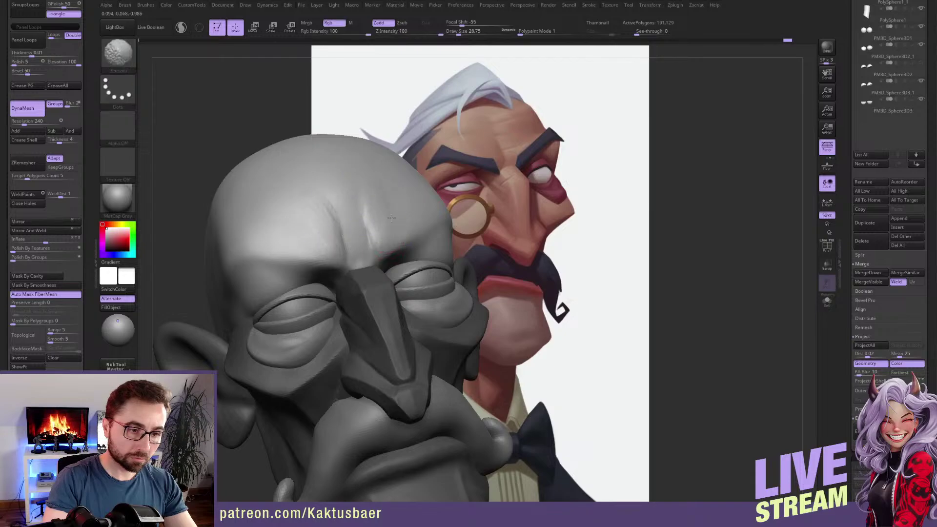
Soften the forehead between the frown creases and smooth the side of the forehead above the brow.
right_click_drag(391, 226, 379, 215, "ctrl")
key("shift")
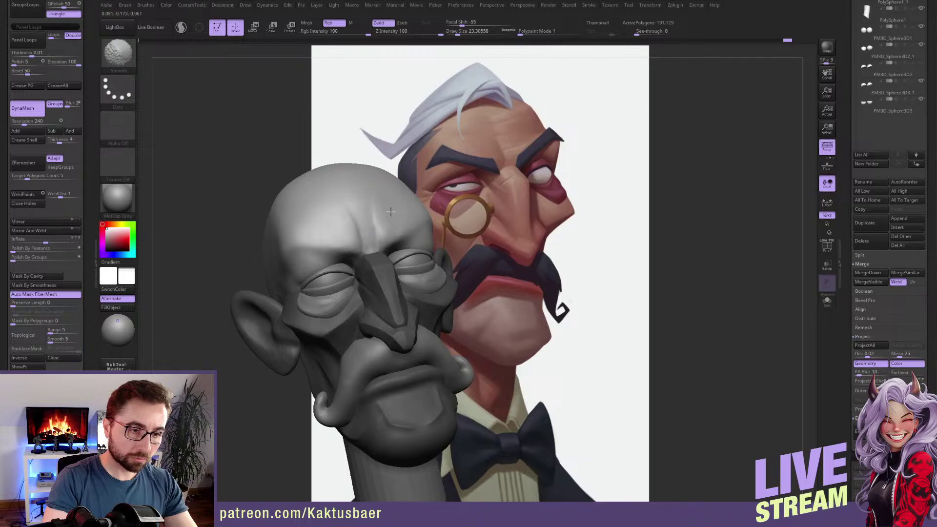
right_click_drag(377, 229, 392, 228)
left_click_drag(361, 208, 366, 223, "shift")
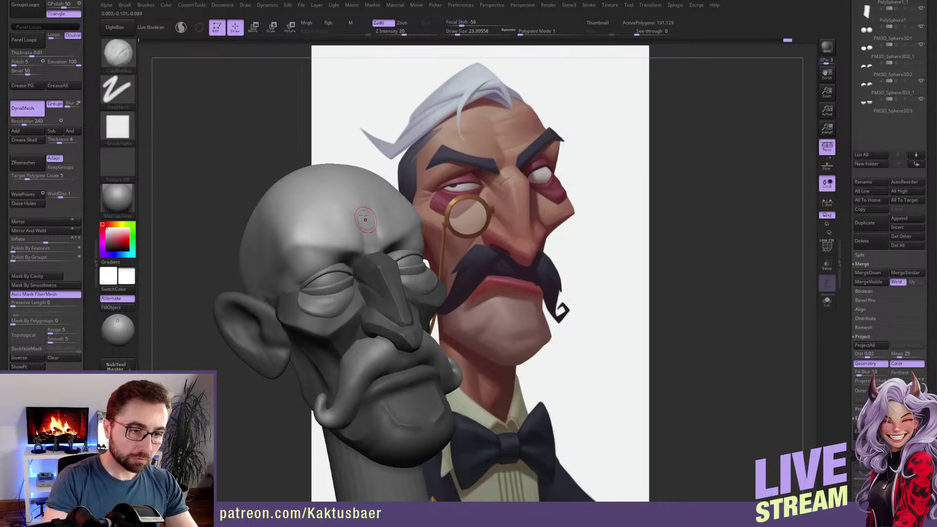
right_click_drag(360, 217, 379, 239, "alt")
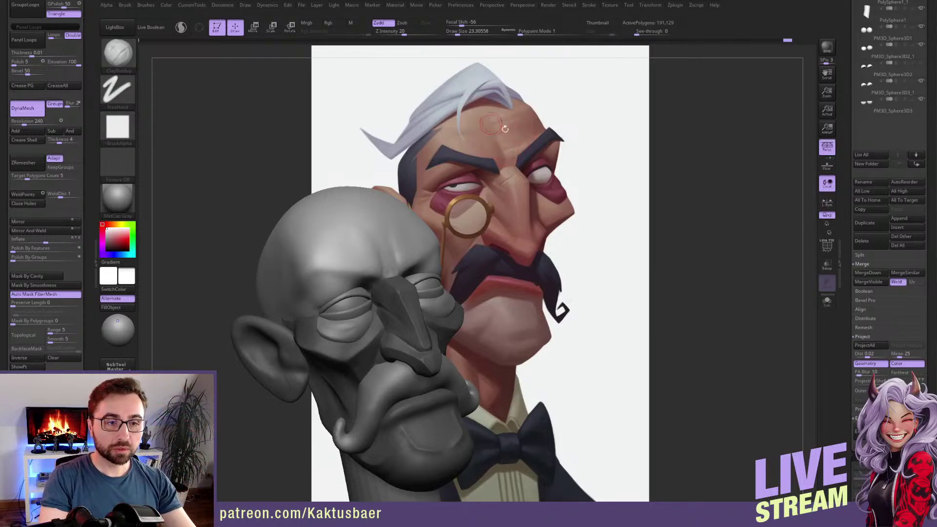
right_click_drag(377, 262, 358, 253)
left_click_drag(316, 223, 308, 215, "shift")
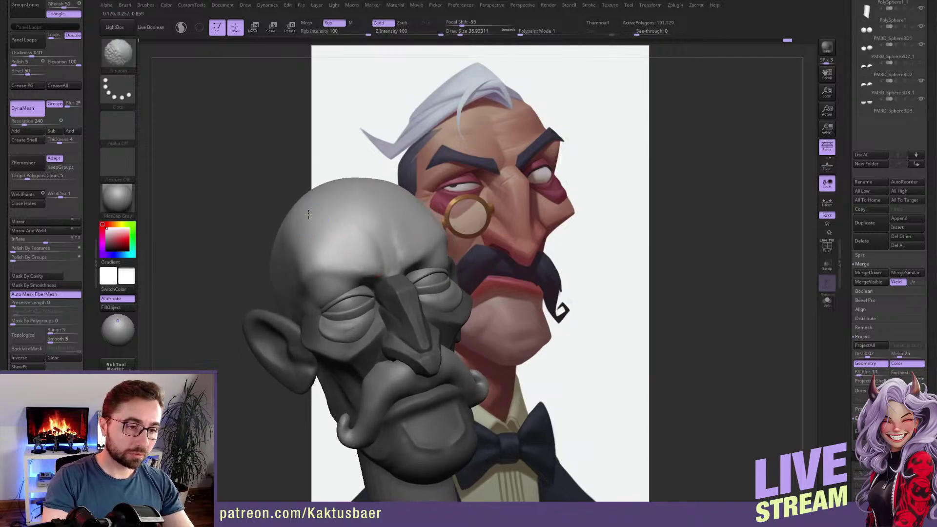
Shape the fold between the brow and upper eyelid with the Standard brush and smooth it.
mouse_move(328, 236)
right_mouse_down()
mouse_move(352, 244)
mouse_move(315, 264)
mouse_move(322, 279)
right_mouse_up()
key("shift")
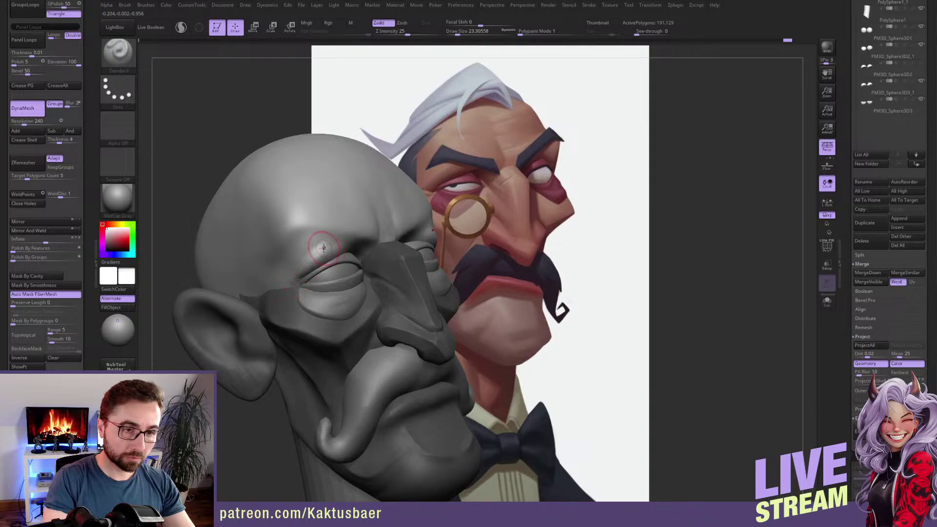
left_click_drag(322, 243, 319, 248, "shift")
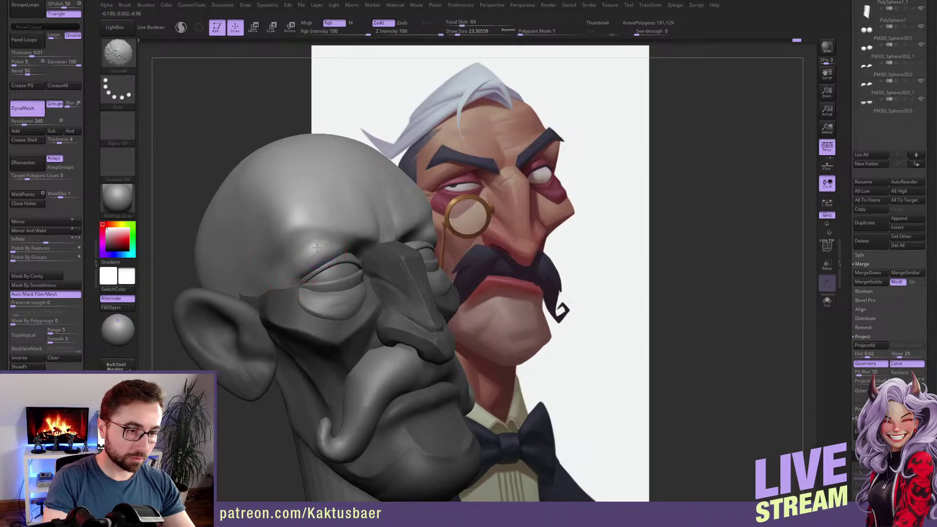
mouse_move(288, 290)
right_mouse_down()
mouse_move(345, 263)
mouse_move(338, 255)
right_mouse_up()
mouse_move(338, 255)
left_mouse_down("shift")
mouse_move(335, 243)
mouse_move(314, 251)
left_mouse_up("shift")
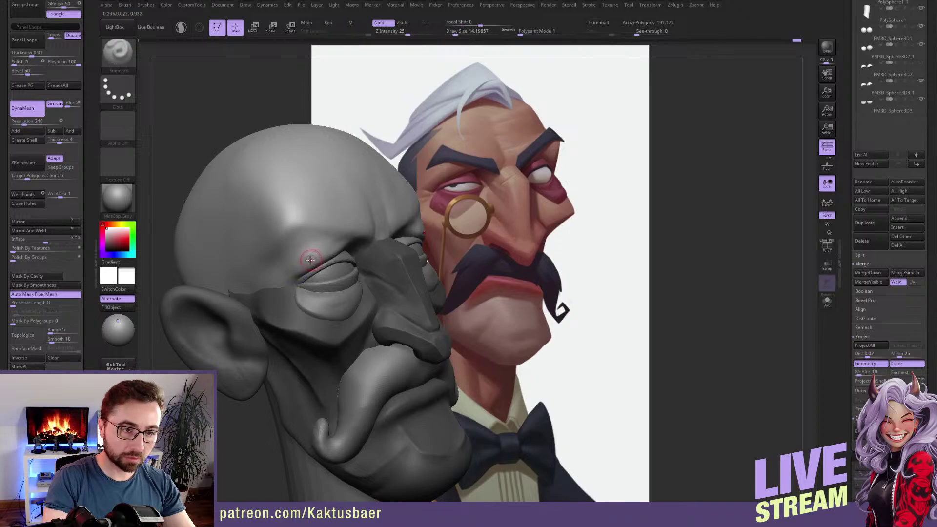
Build up a small skin fold at the eye's outer corner with a smaller ClayBuildup brush.
right_click_drag(311, 262, 303, 240, "alt")
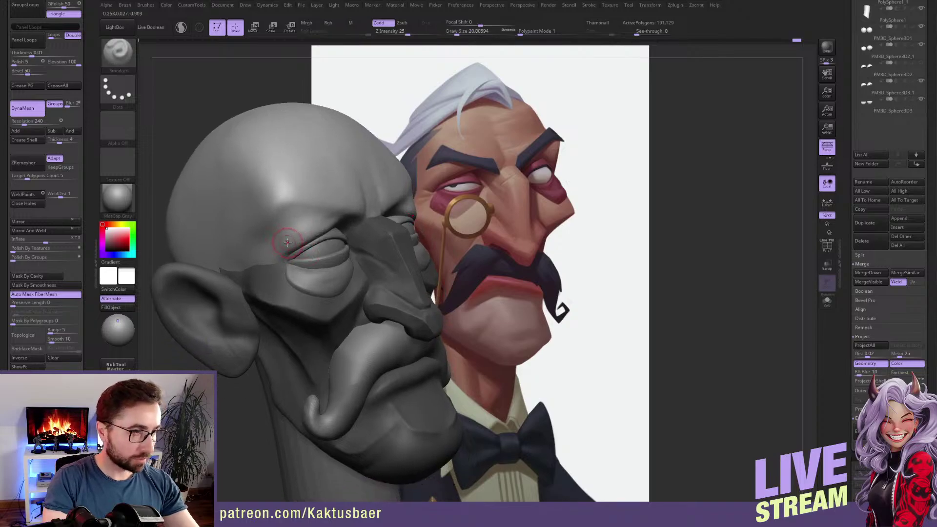
key("b")
key("c")
key("b")
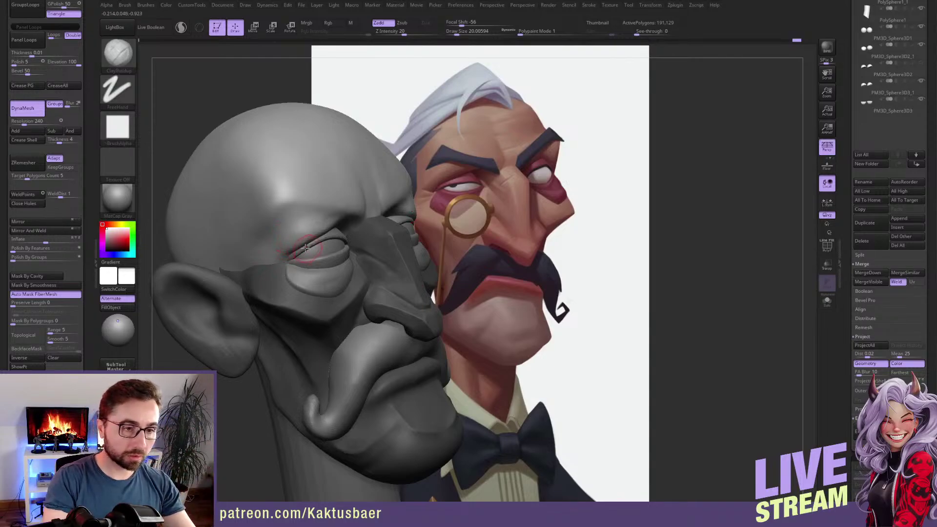
right_click_drag(307, 249, 296, 249, "alt")
key("s")
left_click_drag(266, 255, 264, 255)
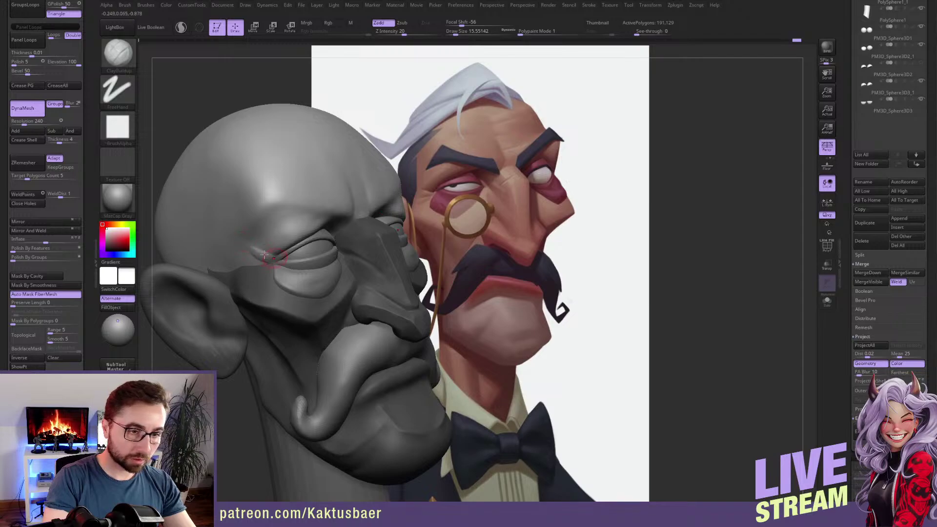
Clear the mask and carve a crease from the eye's outer corner toward the ear with DamStandard.
key("b")
key("d")
key("s")
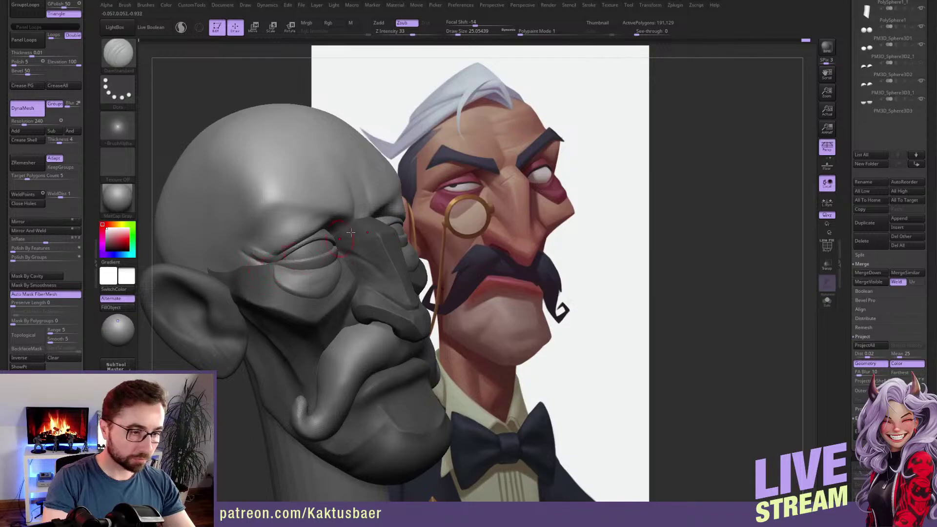
left_click(461, 88, "ctrl")
key("s")
left_click_drag(271, 270, 270, 270)
right_click_drag(271, 269, 261, 267, "alt")
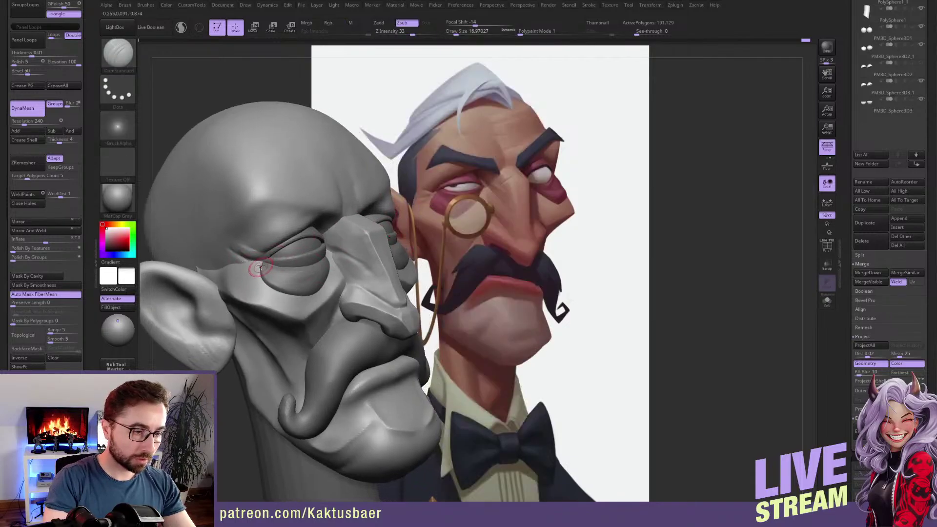
left_click_drag(259, 267, 221, 270)
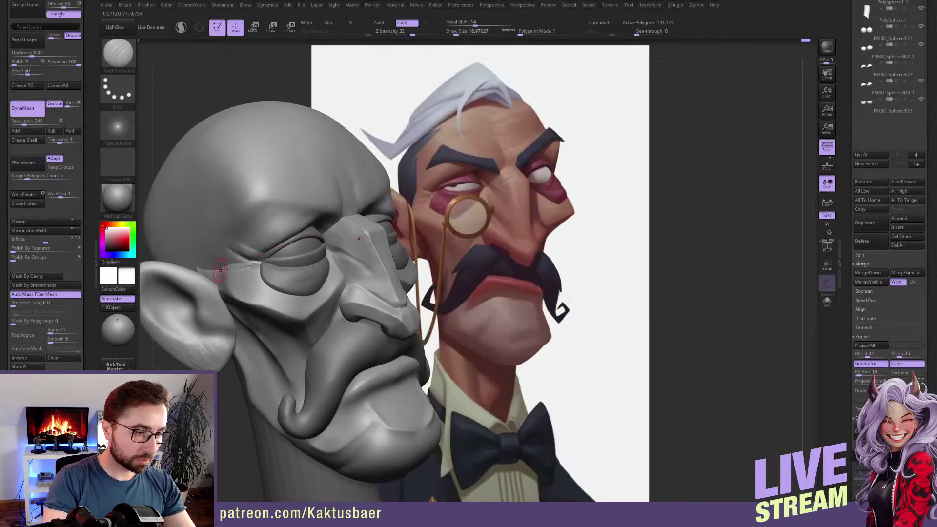
Smooth the transition beside the nose bridge and the lower end of the nose ridge.
mouse_move(288, 267)
right_mouse_down()
mouse_move(302, 269)
mouse_move(314, 255)
mouse_move(261, 256)
mouse_move(277, 259)
right_mouse_up()
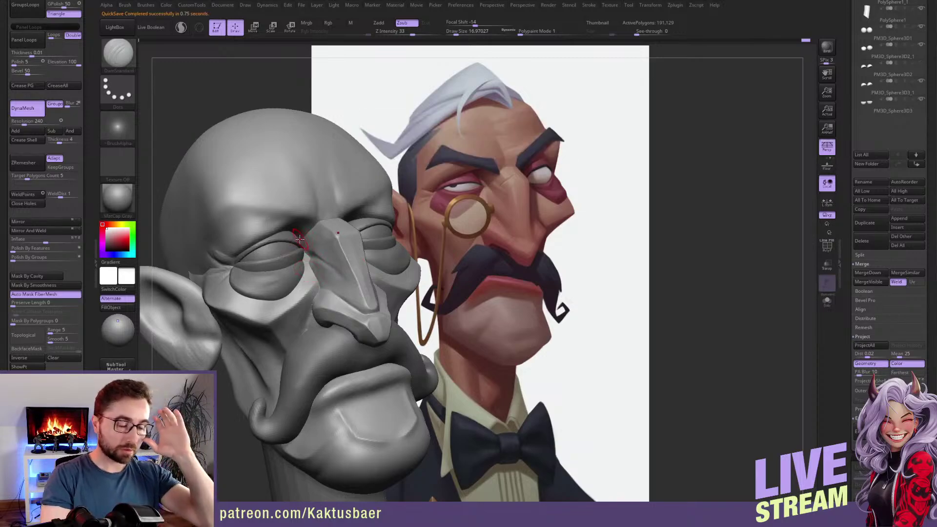
right_click_drag(362, 250, 339, 233)
left_click_drag(339, 234, 327, 228, "shift")
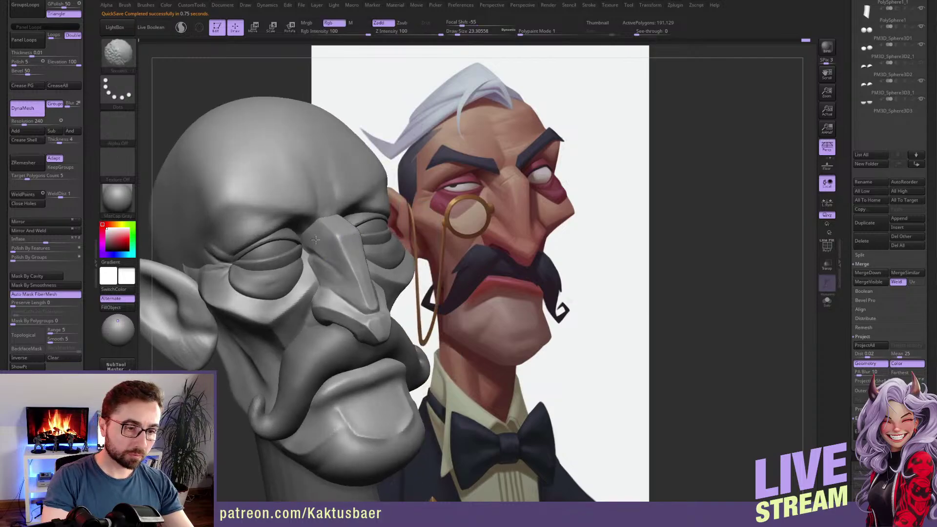
left_click_drag(366, 297, 371, 308, "shift")
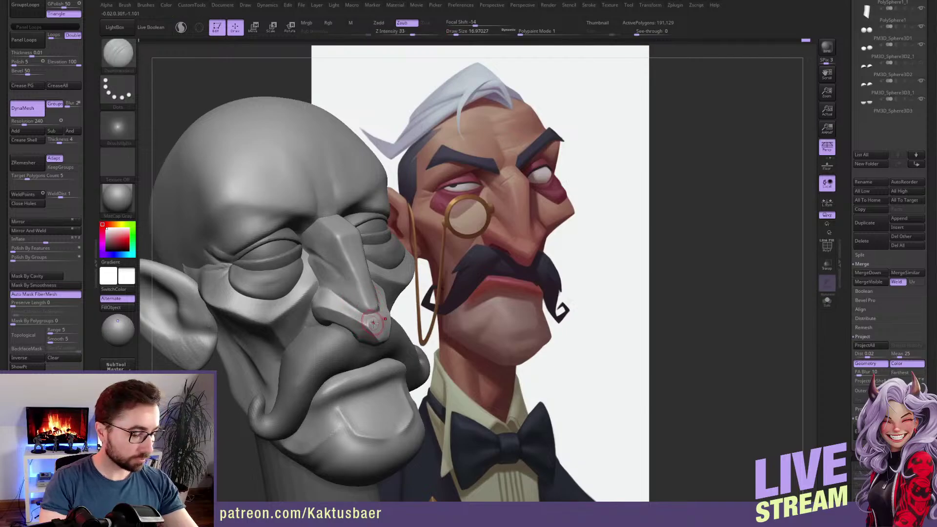
Flatten the planes around the nose tip and nostril wing with TrimDynamic, smoothing the edges between them.
key("3")
right_click_drag(381, 312, 375, 311)
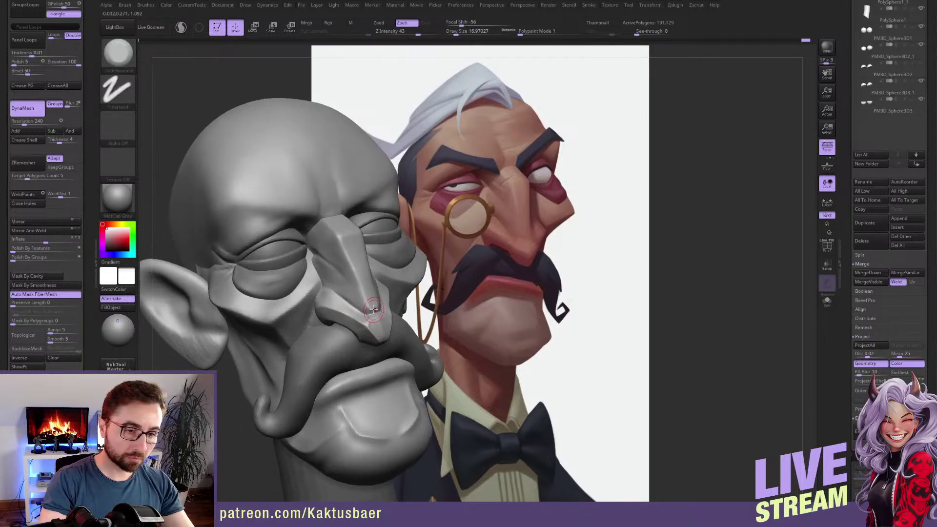
left_click_drag(375, 314, 368, 319, "shift")
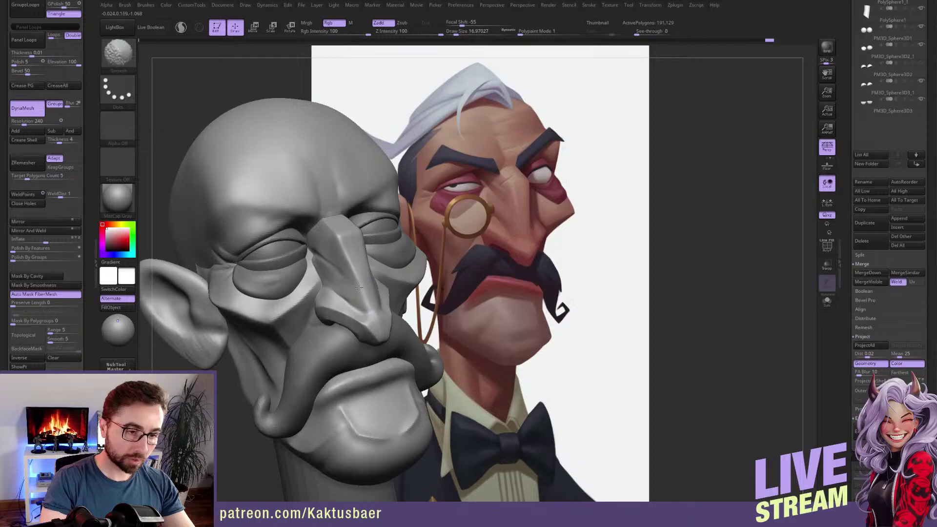
left_click_drag(359, 276, 362, 289)
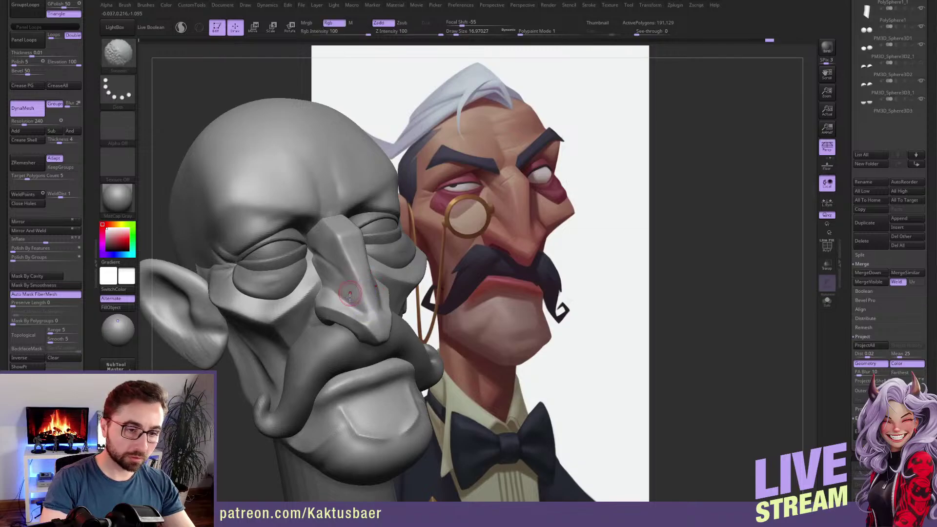
right_click_drag(335, 299, 349, 289, "alt")
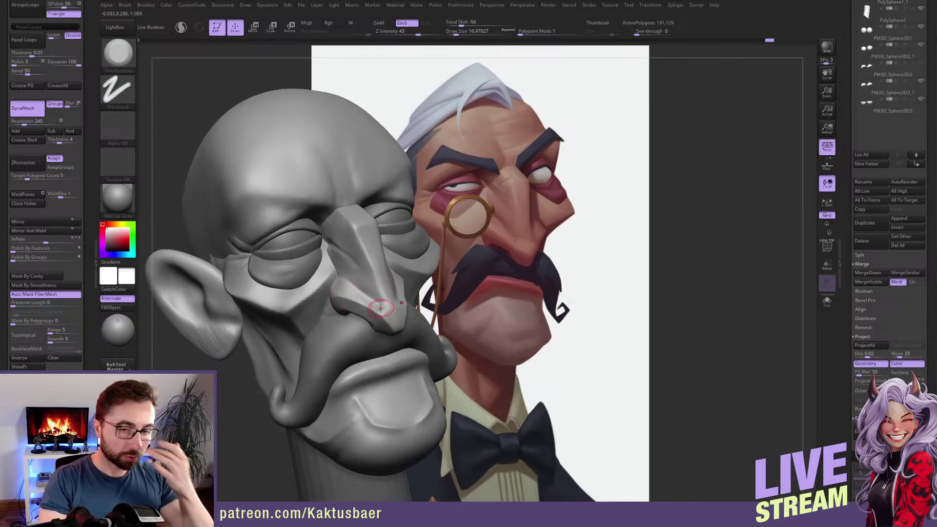
left_click_drag(381, 295, 329, 307)
Choose the Move brush and mask the whole head except the nose.
key("b")
key("m")
key("v")
key("s")
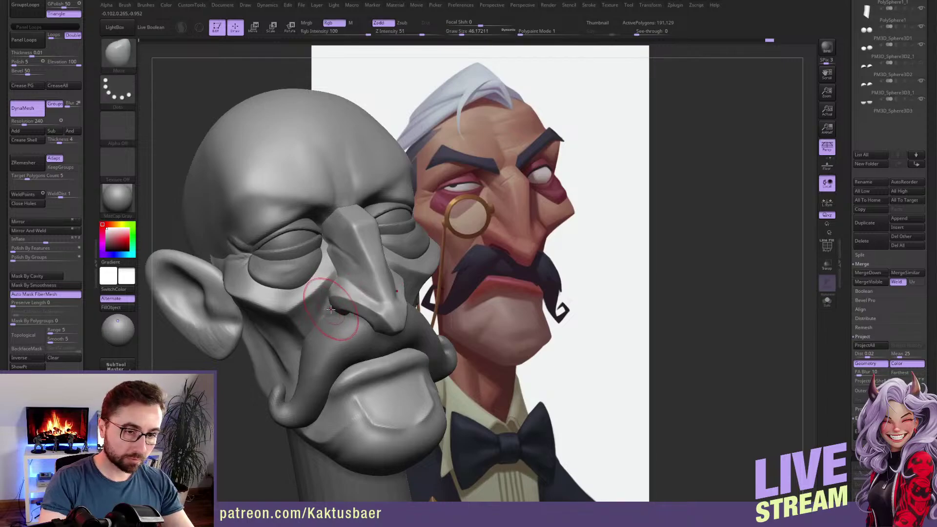
key("w")
left_click(352, 303, "ctrl")
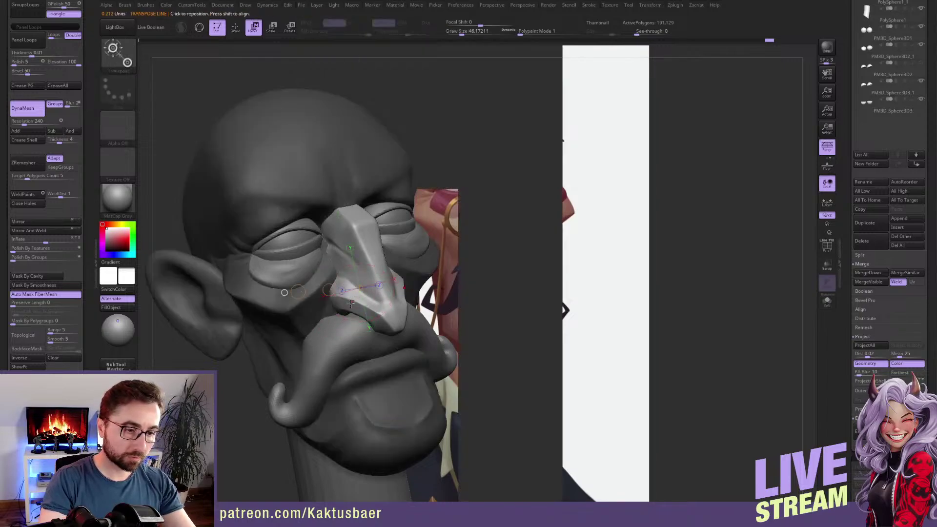
key("q")
Reshape the unmasked nostril wing and lower side of the nose with a large Move brush.
right_click_drag(351, 303, 329, 295, "alt")
key("s")
left_click_drag(323, 299, 326, 299)
right_click_drag(322, 324, 320, 311)
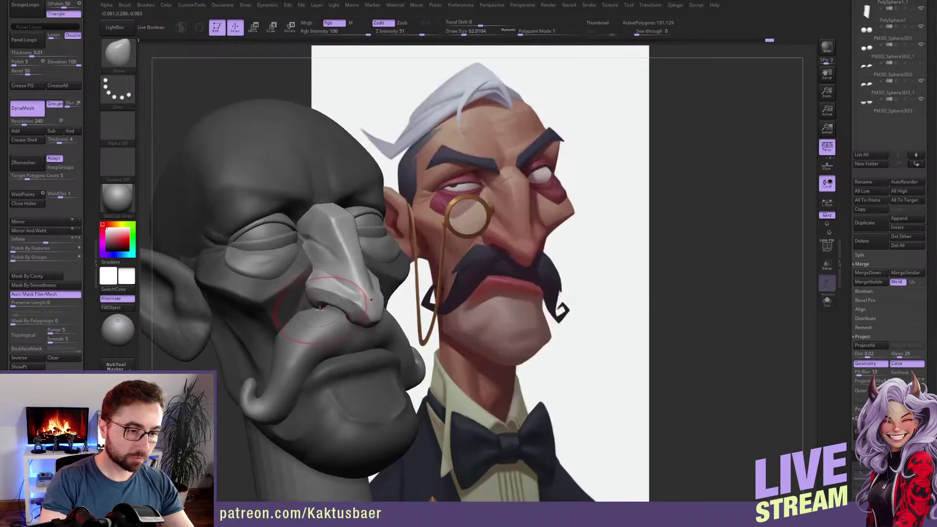
key("s")
left_click_drag(315, 308, 313, 308)
mouse_move(322, 310)
right_mouse_down()
mouse_move(338, 312)
mouse_move(328, 295)
mouse_move(347, 311)
mouse_move(328, 310)
mouse_move(352, 300)
mouse_move(352, 283)
mouse_move(352, 291)
right_mouse_up()
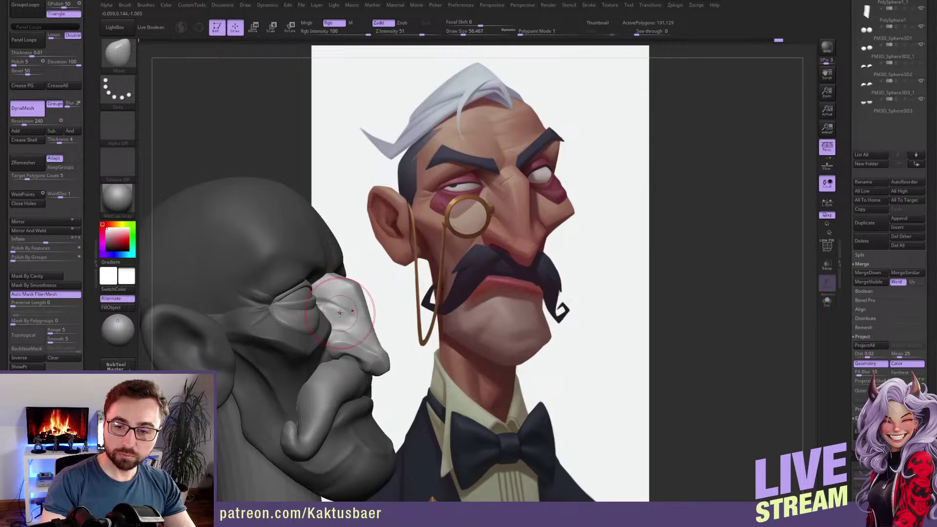
Adjust the nose's profile from the bridge down to the tip with the Move brush in side view.
right_click_drag(338, 279, 345, 281)
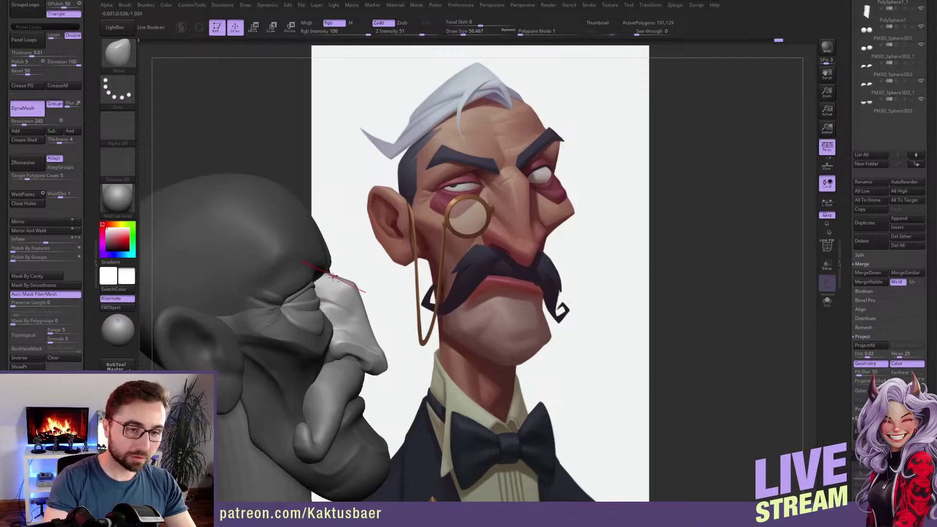
right_click_drag(338, 277, 348, 285, "ctrl")
key("bracketleft")
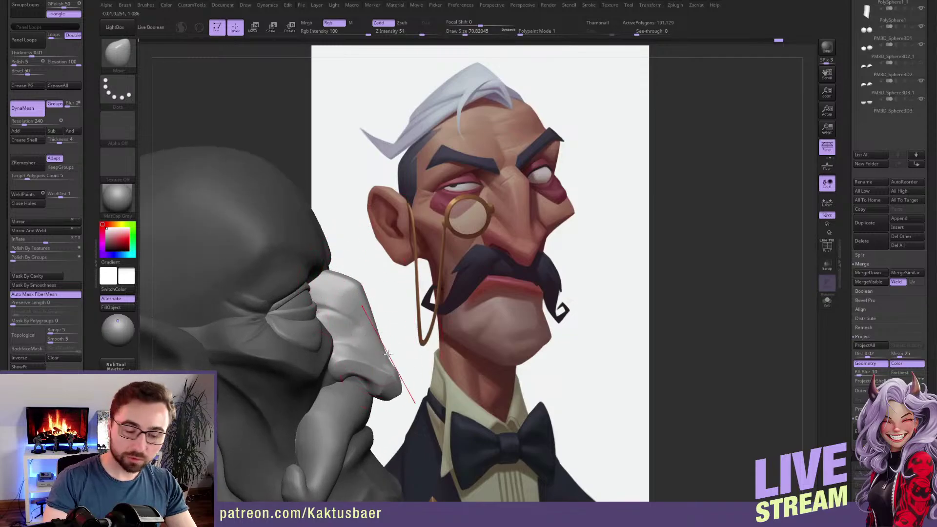
right_click_drag(391, 363, 380, 346)
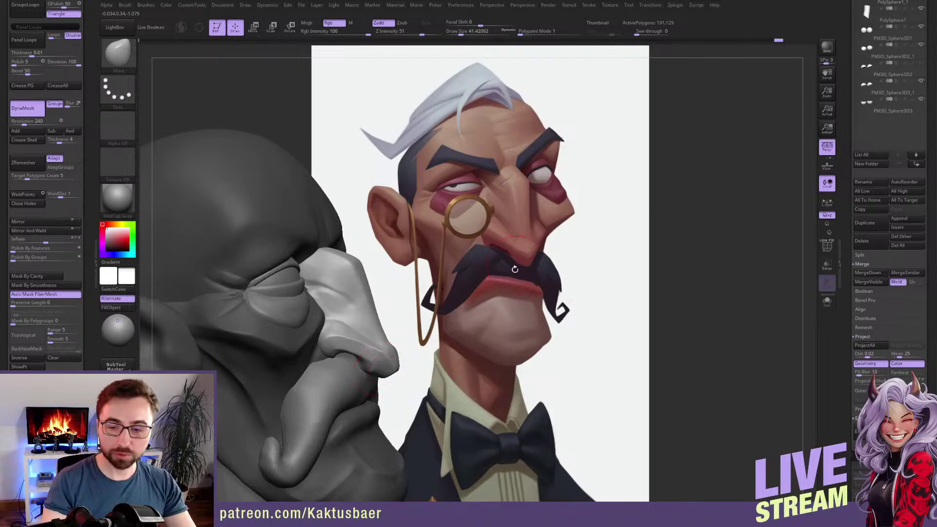
right_click_drag(391, 347, 382, 317)
key("s")
left_click_drag(373, 281, 375, 284)
right_click_drag(352, 250, 355, 265, "alt")
key("bracketleft")
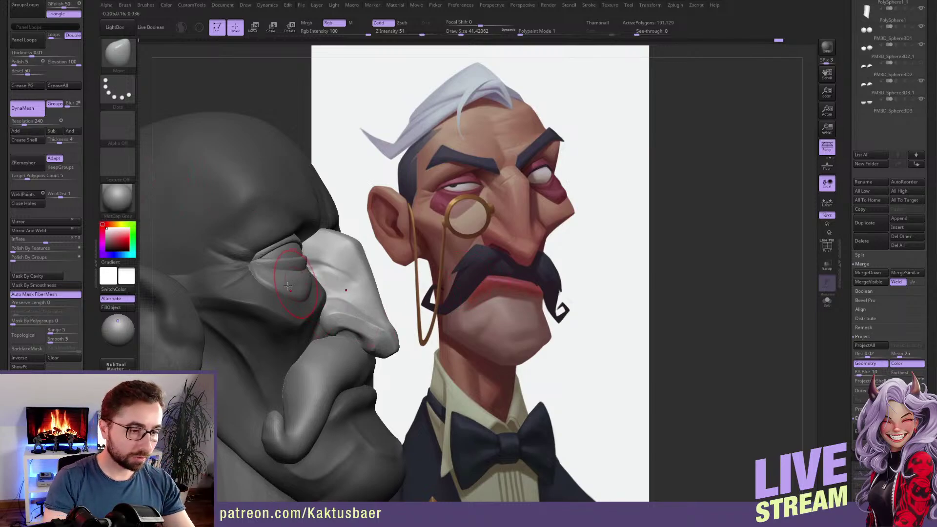
Review the nose from several angles, clear the mask from the head, and reduce the brush size to about 17.
right_click_drag(293, 273, 240, 291)
right_click_drag(317, 304, 295, 299, "alt")
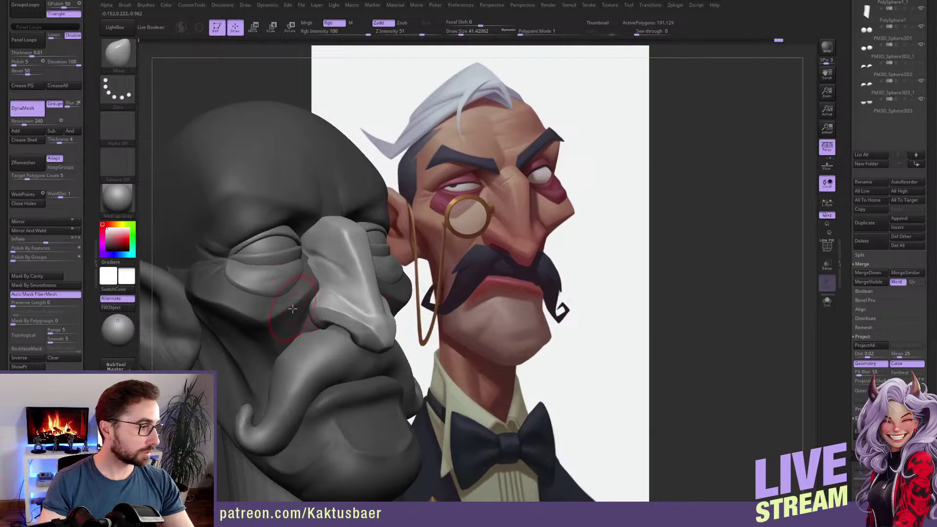
mouse_move(331, 297)
right_mouse_down()
mouse_move(312, 289)
mouse_move(337, 301)
mouse_move(354, 275)
mouse_move(328, 280)
right_mouse_up()
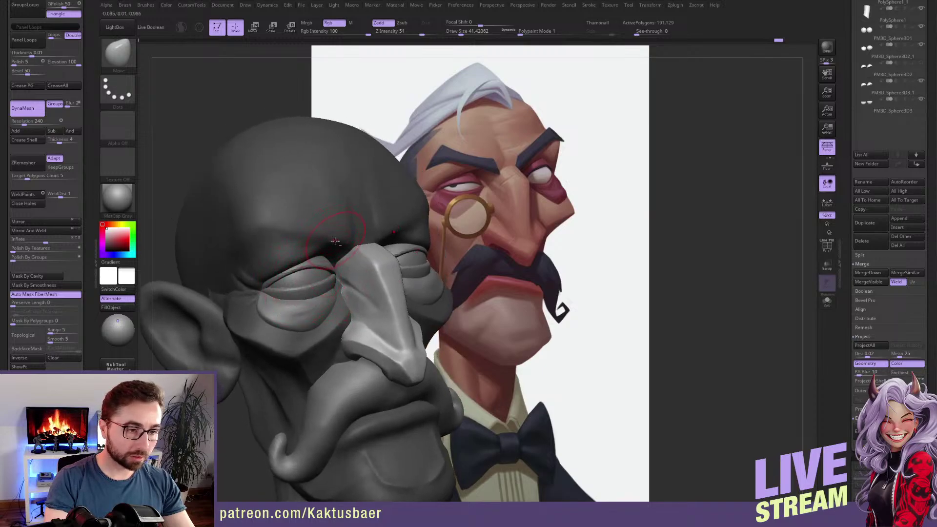
left_click_drag(467, 198, 483, 213, "ctrl")
key("s")
left_click_drag(352, 230, 348, 230)
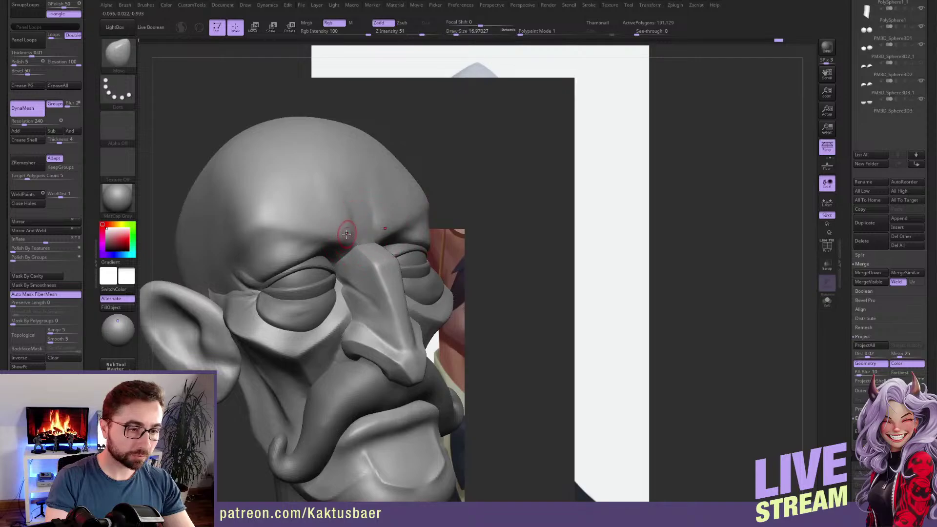
Paint a mask in the shape of the eyebrows along the brow ridge.
right_click_drag(347, 230, 327, 233, "alt")
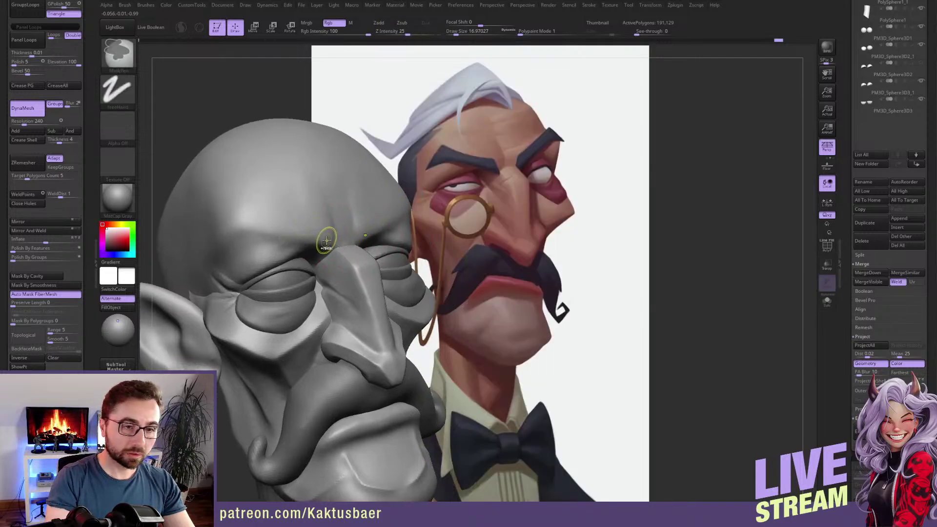
mouse_move(312, 235)
left_mouse_down("ctrl")
mouse_move(236, 229)
mouse_move(226, 248)
left_mouse_up("ctrl")
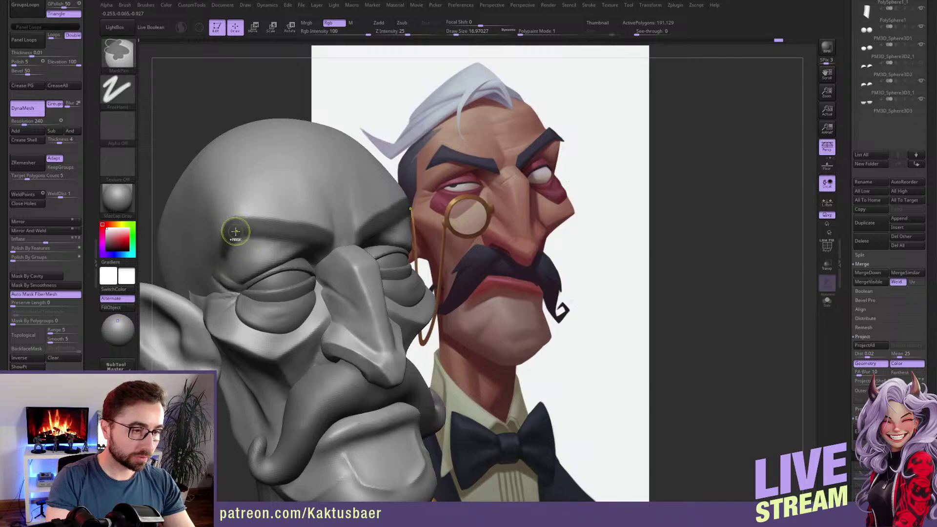
right_click_drag(353, 230, 329, 236)
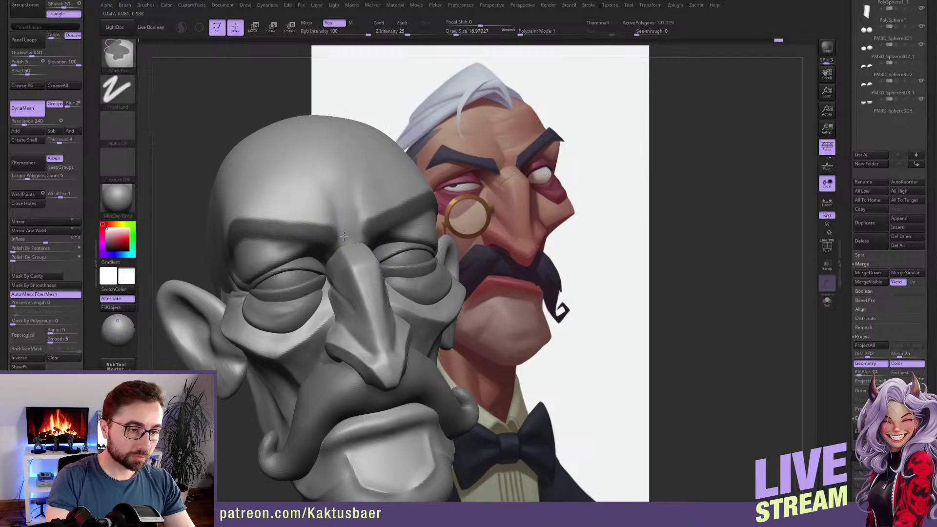
right_click_drag(342, 244, 361, 252)
right_click_drag(299, 247, 336, 245)
Refine the outline of the eyebrow mask by alternately erasing and repainting its edges.
mouse_move(279, 218)
left_mouse_down("ctrl+alt")
mouse_move(272, 252)
mouse_move(277, 234)
left_mouse_up("ctrl+alt")
mouse_move(270, 266)
left_mouse_down("ctrl")
mouse_move(290, 235)
mouse_move(272, 243)
left_mouse_up("ctrl")
mouse_move(267, 239)
left_mouse_down("ctrl+alt")
mouse_move(258, 260)
mouse_move(282, 248)
mouse_move(273, 264)
left_mouse_up("ctrl+alt")
right_click_drag(308, 232, 293, 268)
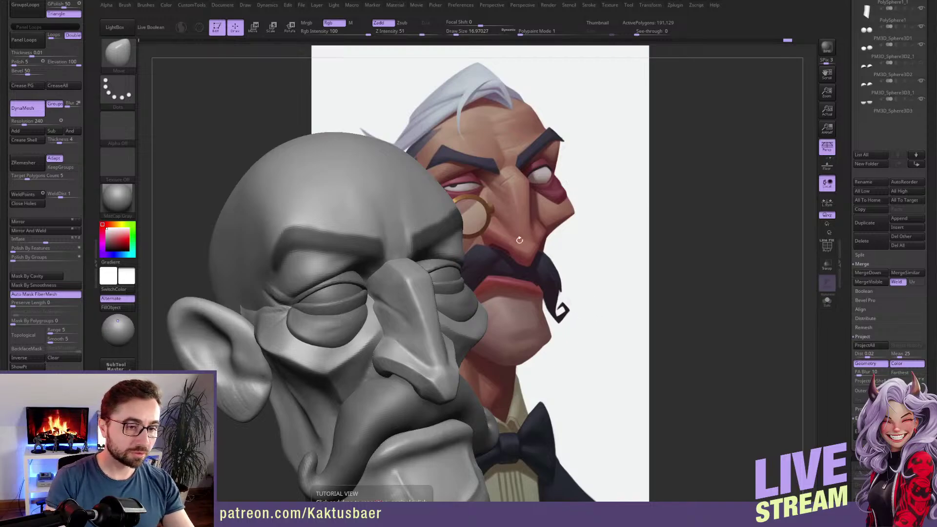
Extract the masked eyebrows at a thickness of 0.02 and accept them as a new subtool.
right_click_drag(374, 262, 394, 261)
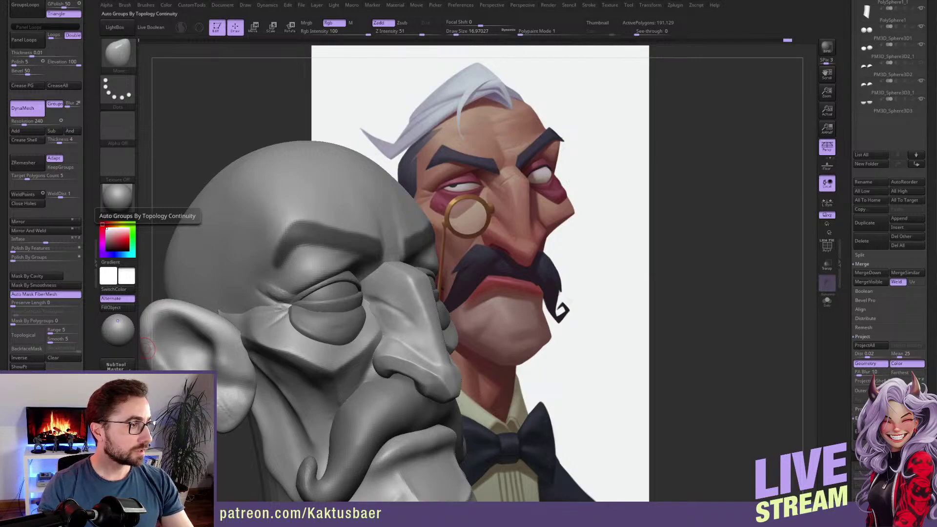
right_click_drag(394, 254, 373, 244)
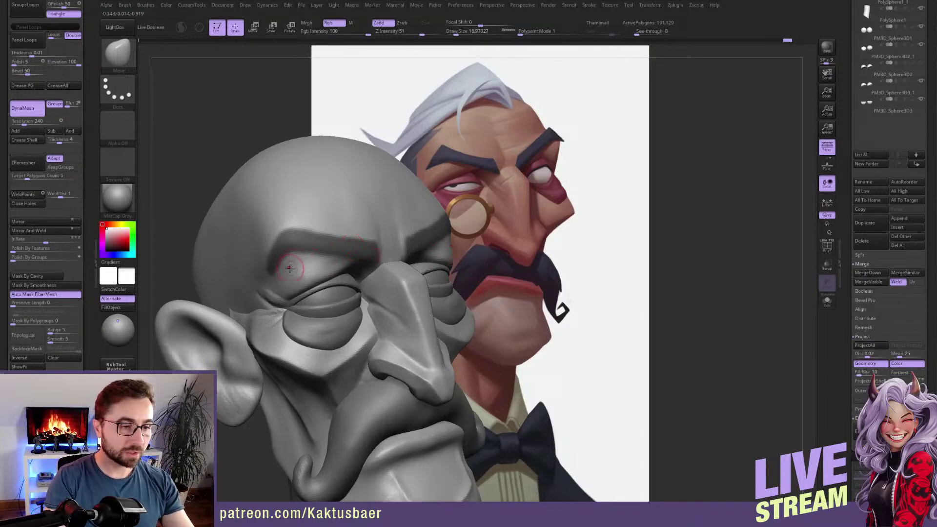
right_click_drag(295, 266, 283, 269)
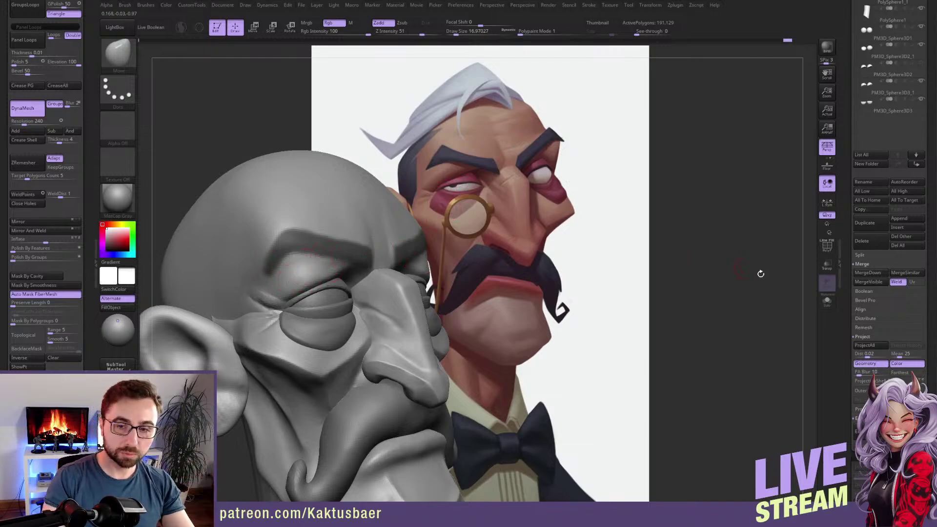
left_click_drag(840, 326, 841, 262)
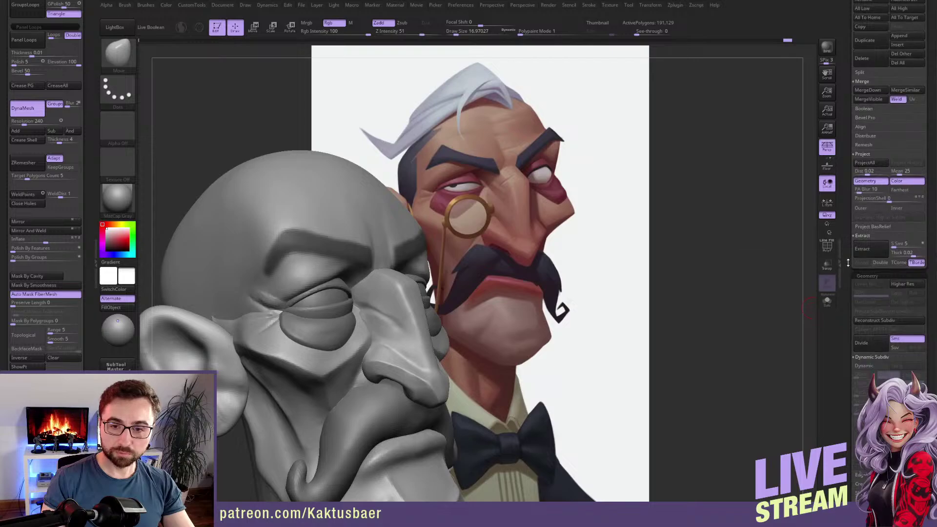
left_click(872, 250)
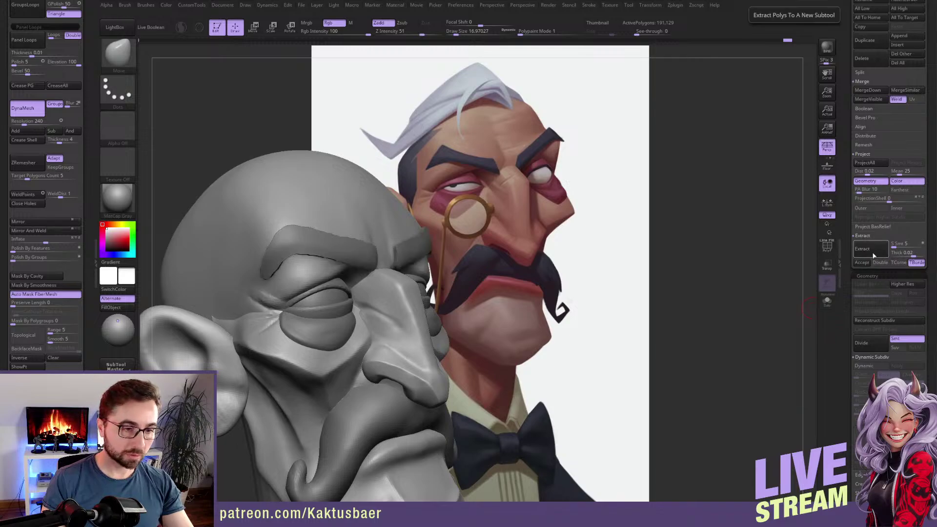
left_click(870, 264)
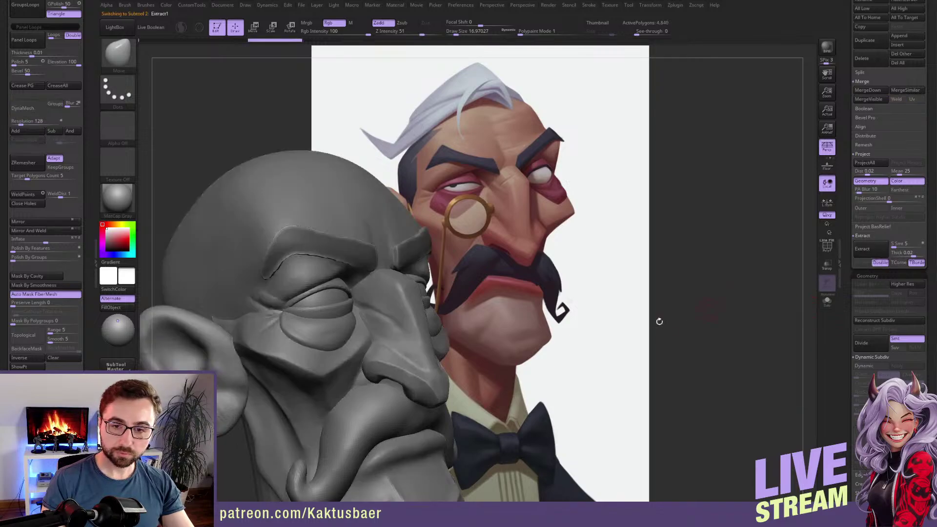
Clear the mask on the extracted eyebrows and ZRemesh them with KeepGroups on and a target polygon count of 1.
left_click_drag(627, 191, 616, 212, "alt")
right_click_drag(374, 232, 366, 231)
key("bracketright")
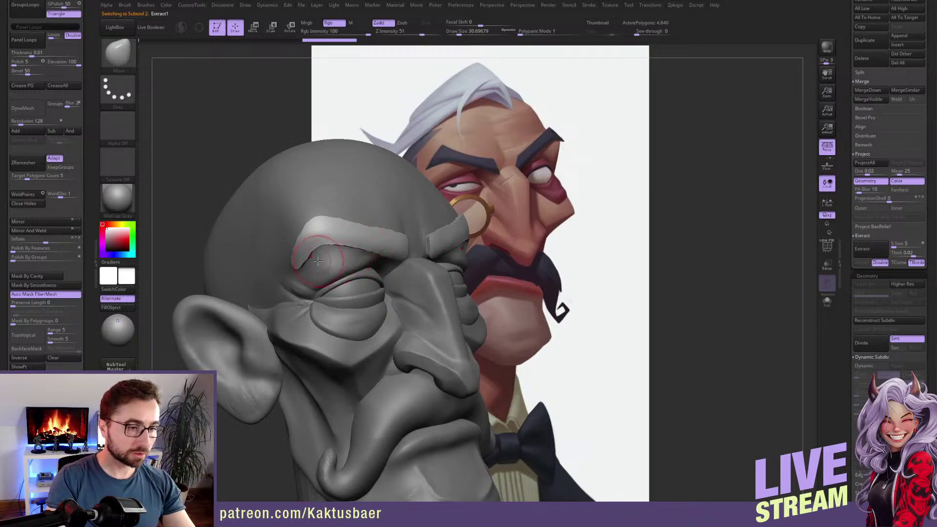
left_click_drag(88, 236, 84, 195)
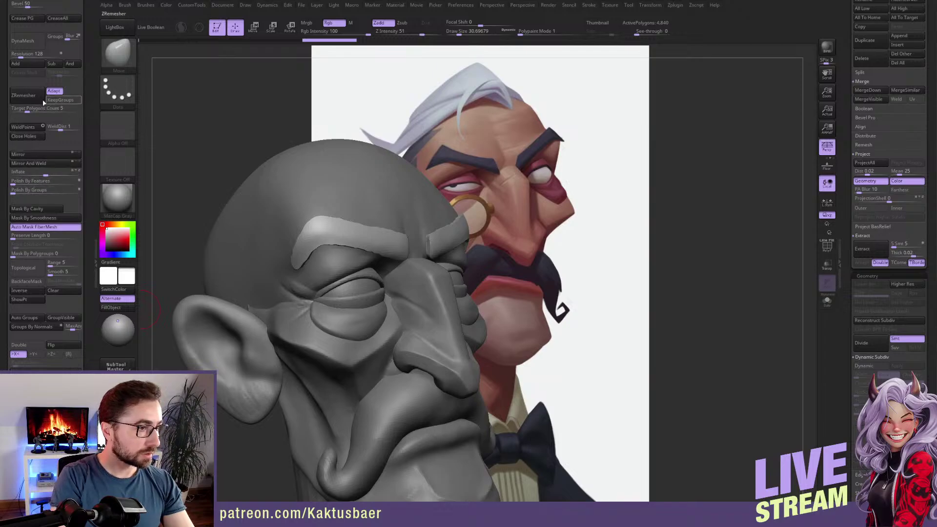
left_click(27, 109)
type("1")
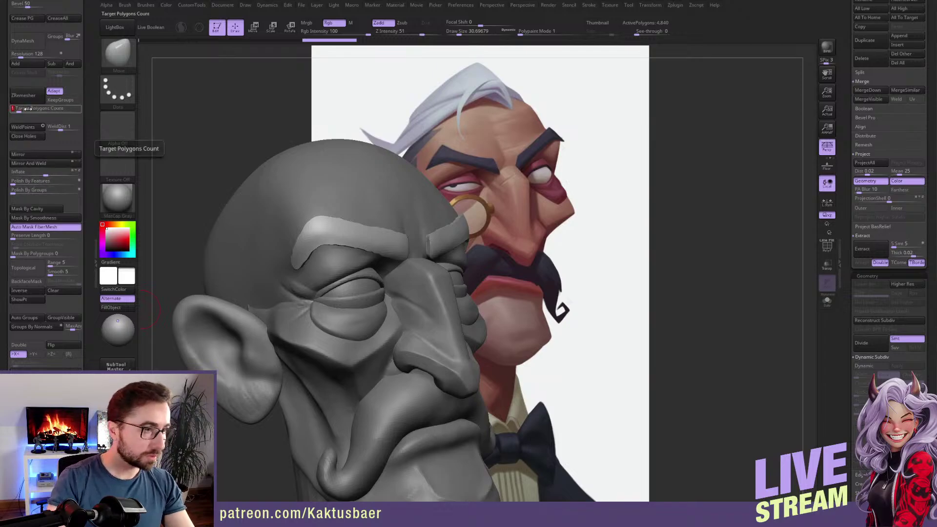
key("Return")
left_click(62, 102)
left_click(31, 96)
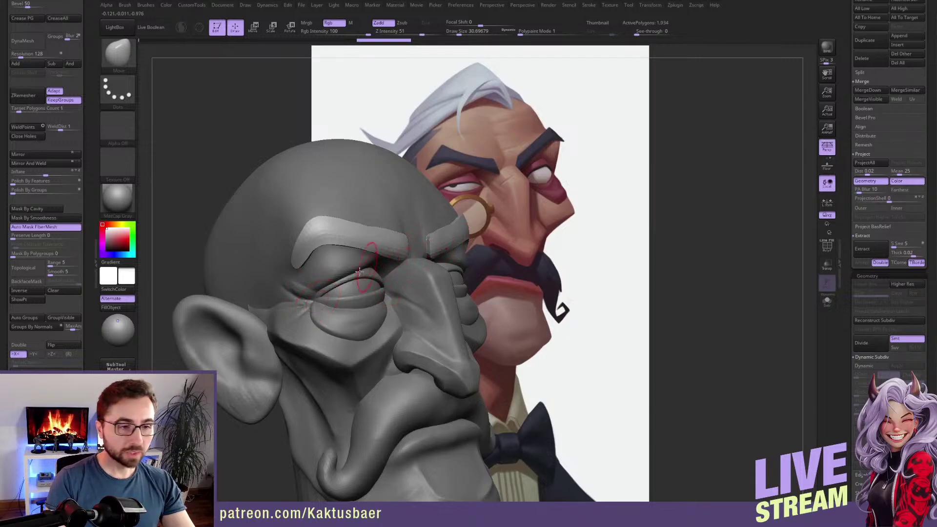
Pull the outer end and arch of the eyebrow into shape with the Move brush at a size of about 44.
mouse_move(299, 266)
right_mouse_down()
mouse_move(310, 266)
mouse_move(309, 252)
mouse_move(348, 246)
right_mouse_up()
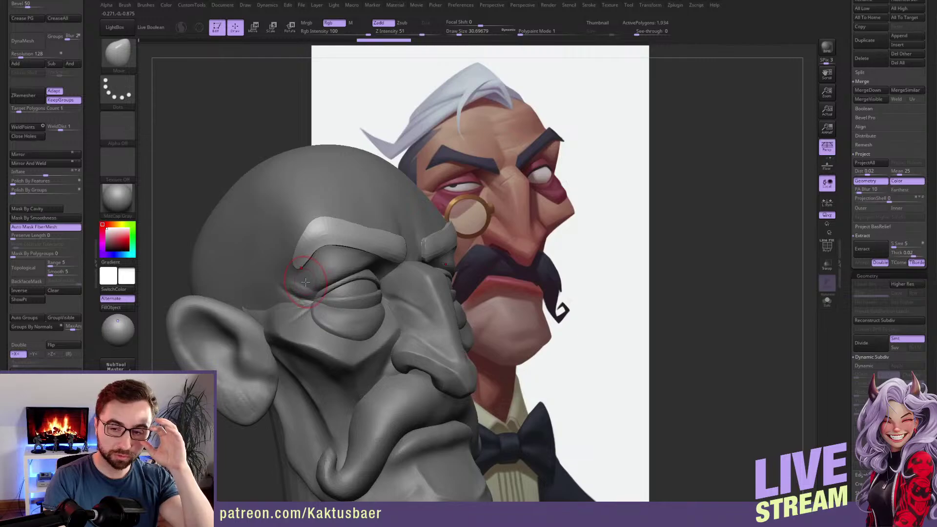
right_click_drag(315, 263, 323, 265)
left_click_drag(318, 266, 292, 246)
right_click_drag(291, 260, 309, 233)
key("bracketright")
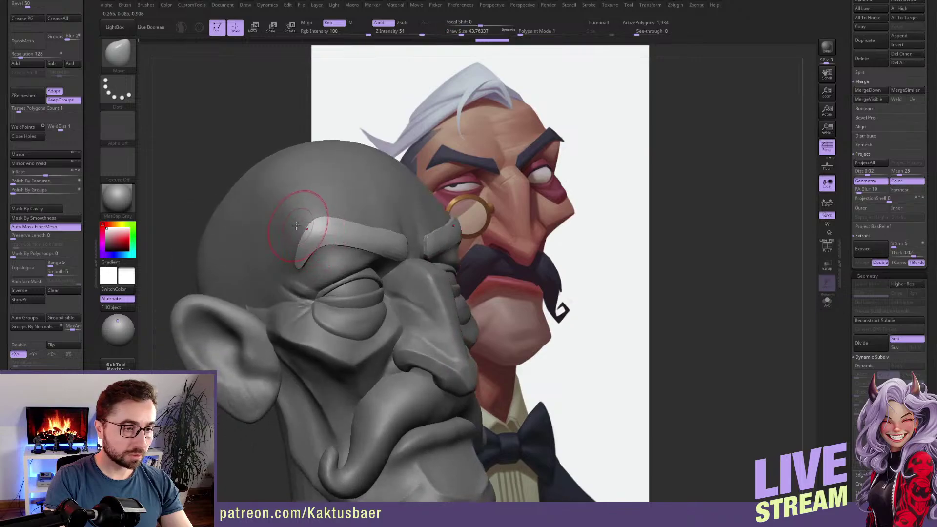
left_click_drag(316, 210, 326, 208)
Adjust and smooth the upper edge along the middle of the eyebrow with a smaller brush.
right_click_drag(341, 206, 363, 210)
key("bracketleft")
mouse_move(375, 221)
left_mouse_down()
mouse_move(351, 220)
mouse_move(371, 223)
left_mouse_up()
left_click_drag(357, 207, 359, 210)
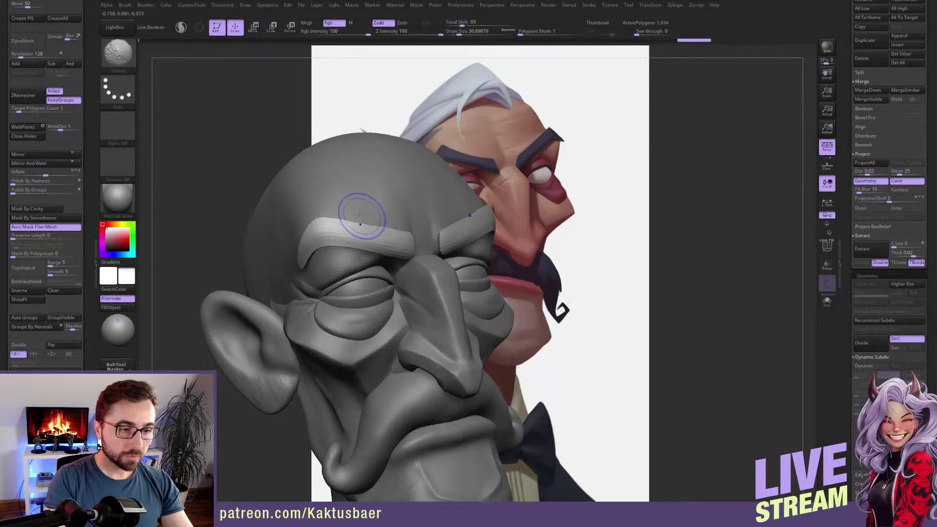
right_click_drag(356, 227, 365, 231)
key("s")
left_click_drag(373, 224, 380, 240)
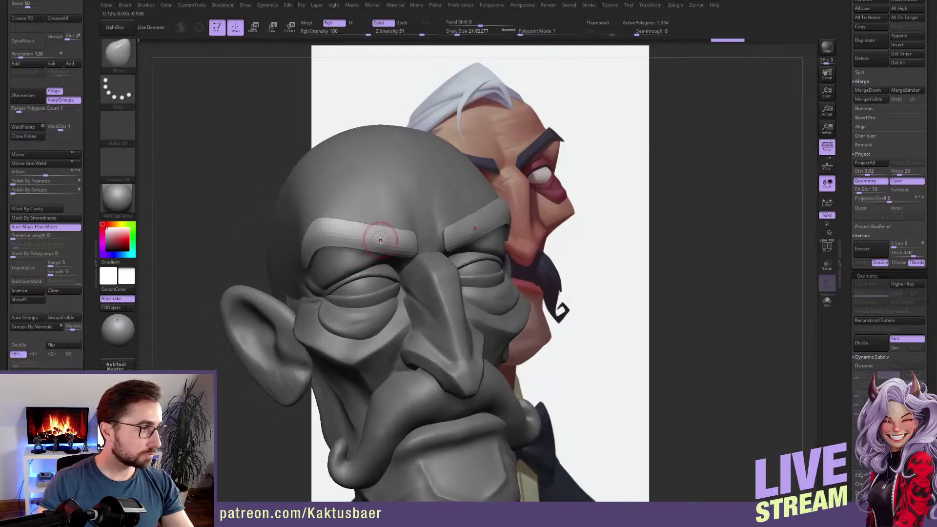
Reshape the inner end of the eyebrow beside the nose bridge and lift its outer arch with the Move brush.
right_click_drag(358, 243, 324, 271, "alt")
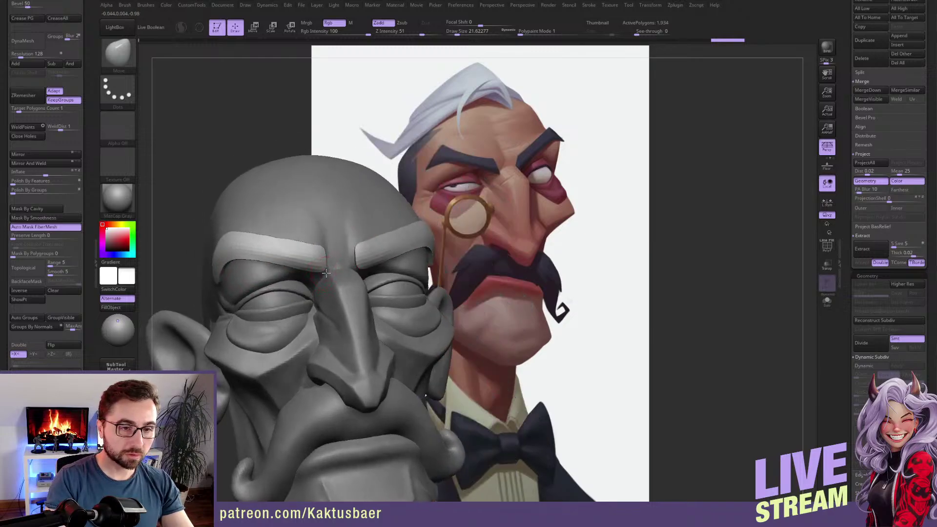
left_click_drag(325, 258, 325, 253)
left_click_drag(324, 255, 322, 250)
key("]")
right_click_drag(289, 237, 318, 234)
left_click_drag(245, 231, 242, 223)
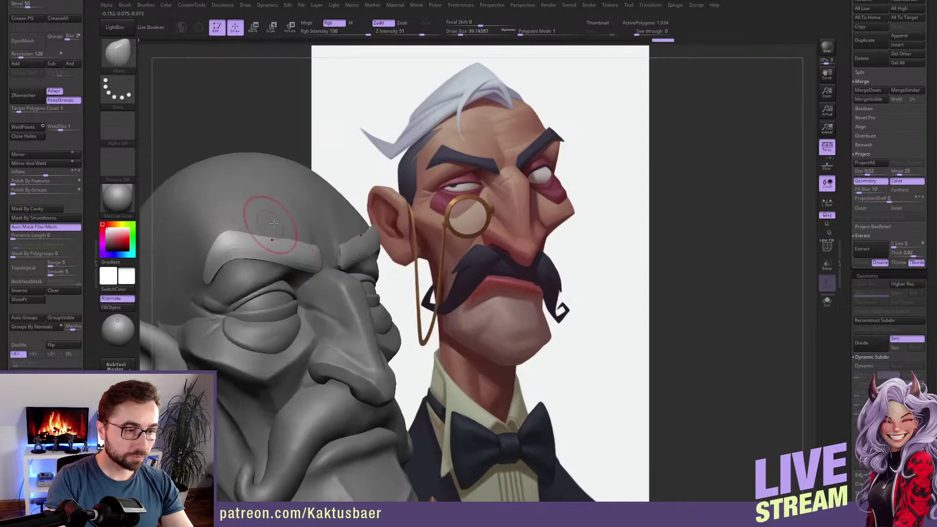
key("[")
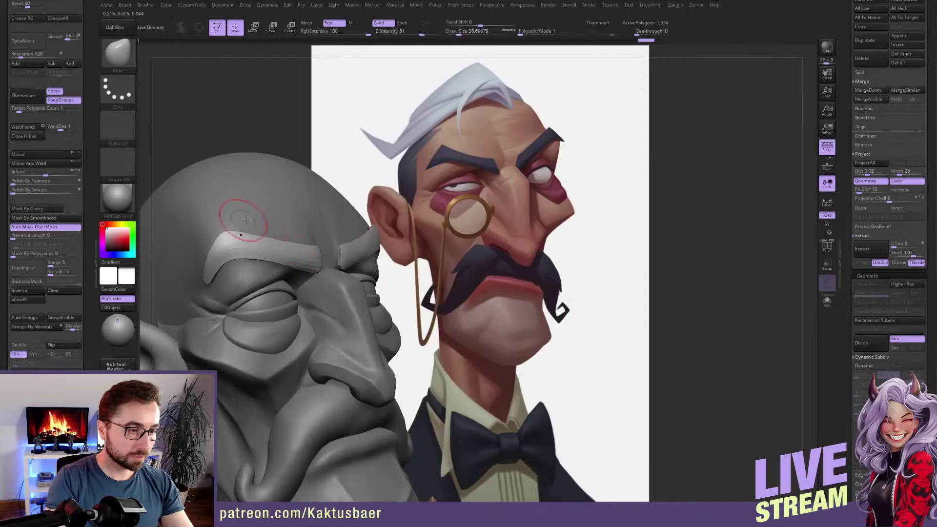
Adjust the fit of the eyebrow's outer corner against the forehead from a side angle, undoing an unwanted stroke.
right_click_drag(249, 214, 261, 234)
mouse_move(266, 219)
left_mouse_down()
mouse_move(278, 268)
mouse_move(298, 274)
left_mouse_up()
key("ctrl+z")
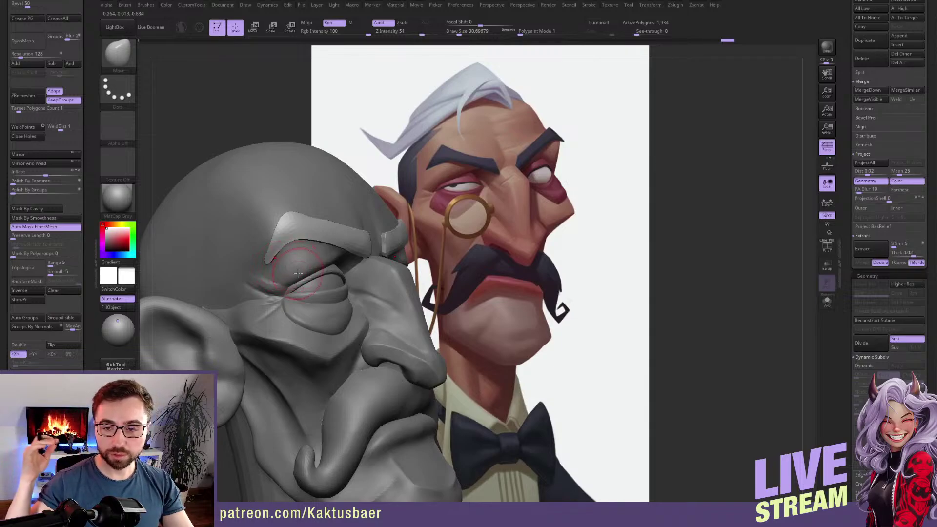
key("bracketright")
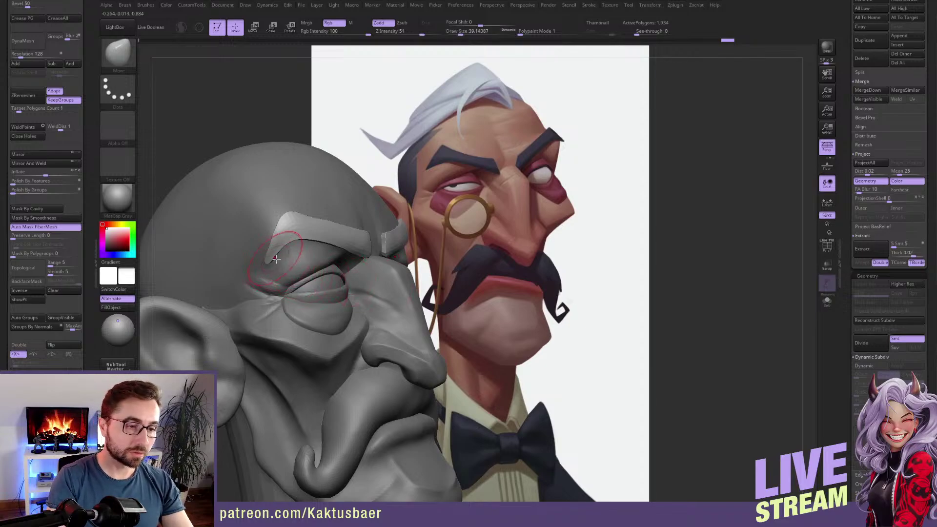
key("bracketleft")
left_click_drag(283, 219, 278, 222)
mouse_move(313, 298)
right_mouse_down()
mouse_move(270, 267)
mouse_move(267, 274)
right_mouse_up()
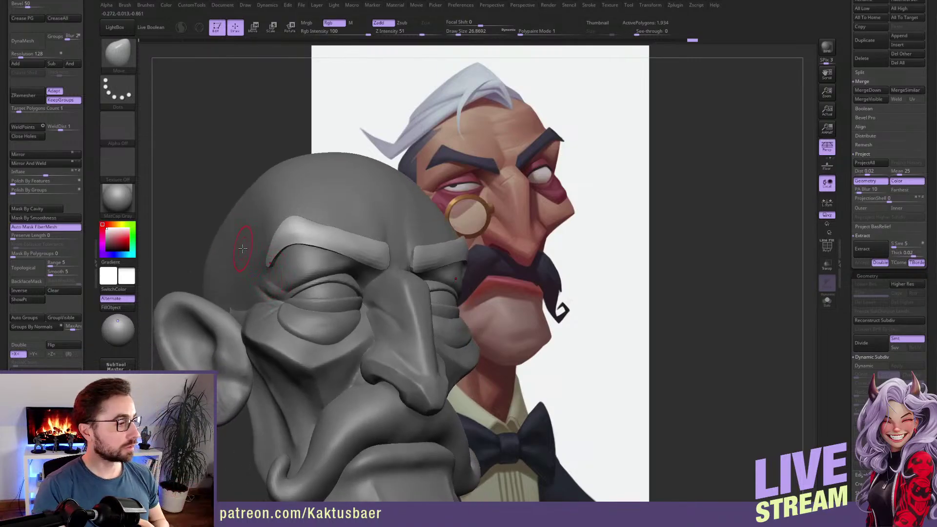
Shape the eyebrow's peak and outer tail into a more pointed form with a Move brush of about 25 to 29.
right_click_drag(330, 263, 295, 252)
key("bracketright")
key("bracketleft")
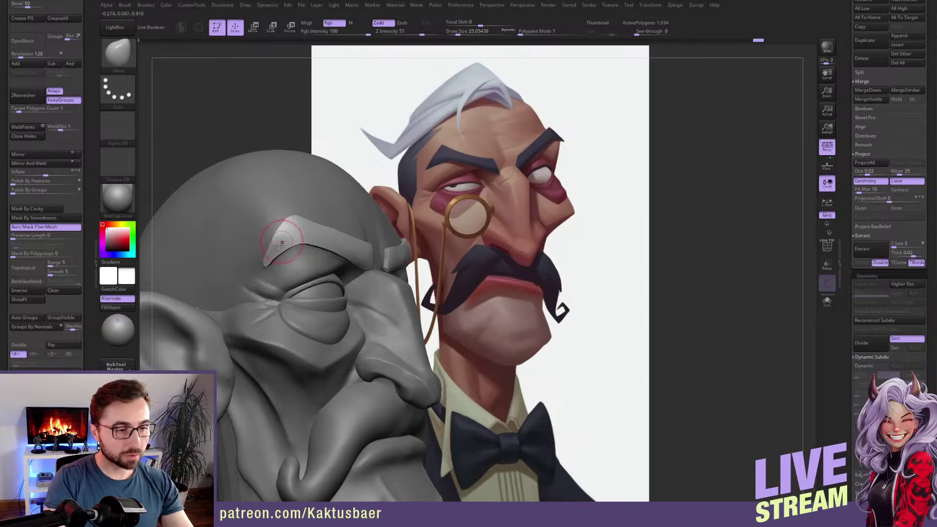
mouse_move(290, 259)
right_mouse_down()
mouse_move(356, 216)
mouse_move(280, 244)
mouse_move(282, 230)
mouse_move(274, 244)
right_mouse_up()
key("bracketright")
key("bracketright")
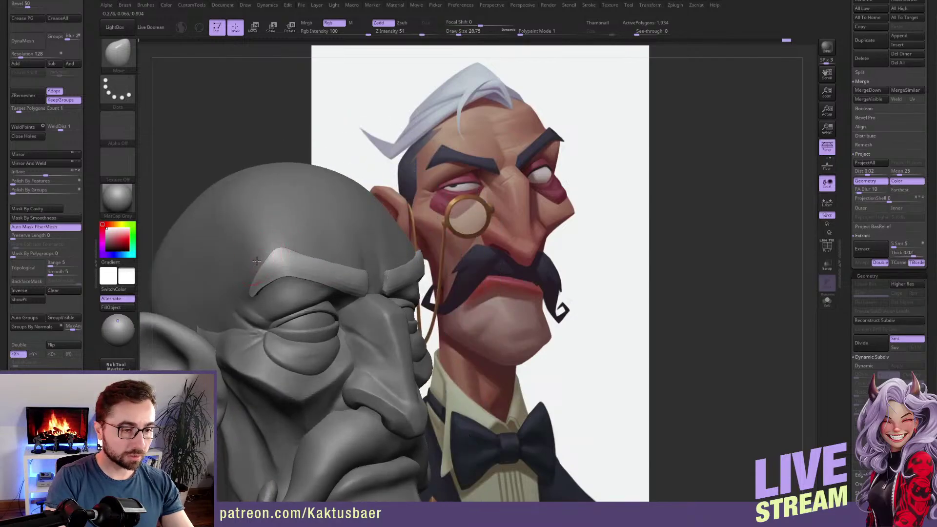
Restore the stored Front view, isolate the eyebrows over the painting, adjust their arch with the Move brush, and show the head again.
left_click_drag(83, 343, 82, 245)
left_click(16, 358)
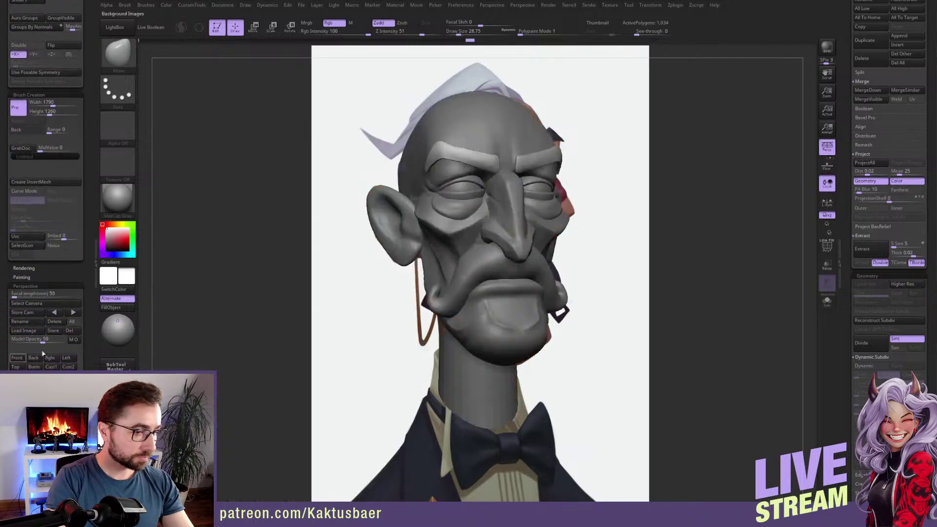
key("alt+s")
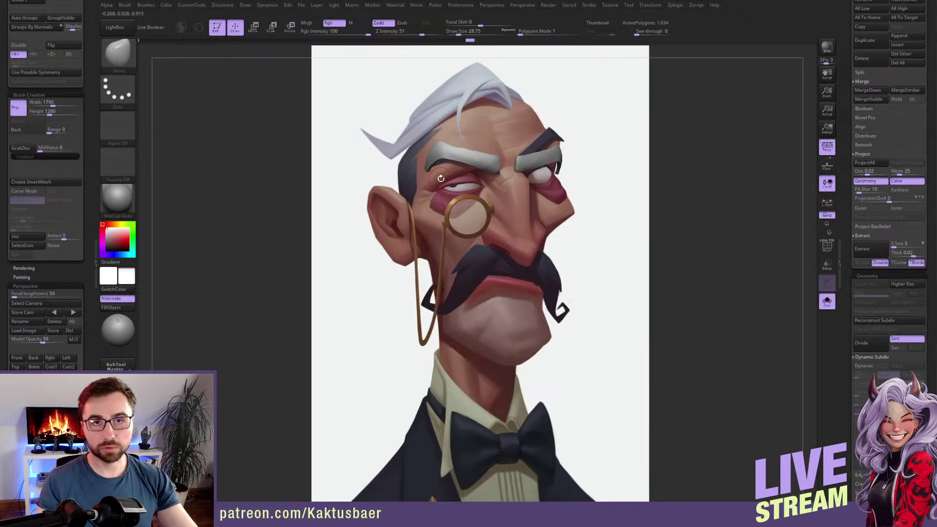
key("s")
left_click_drag(437, 157, 438, 154)
key("s")
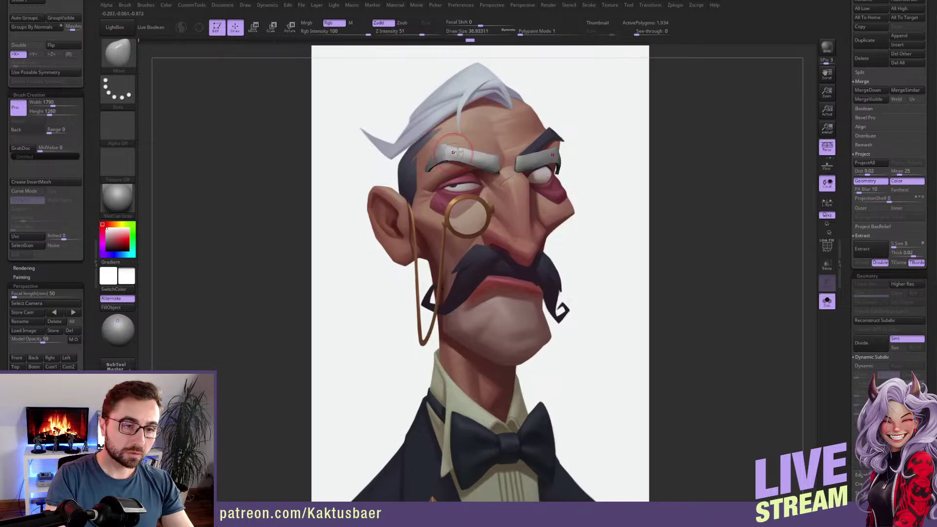
key("alt+s")
left_click_drag(466, 153, 462, 155, "shift")
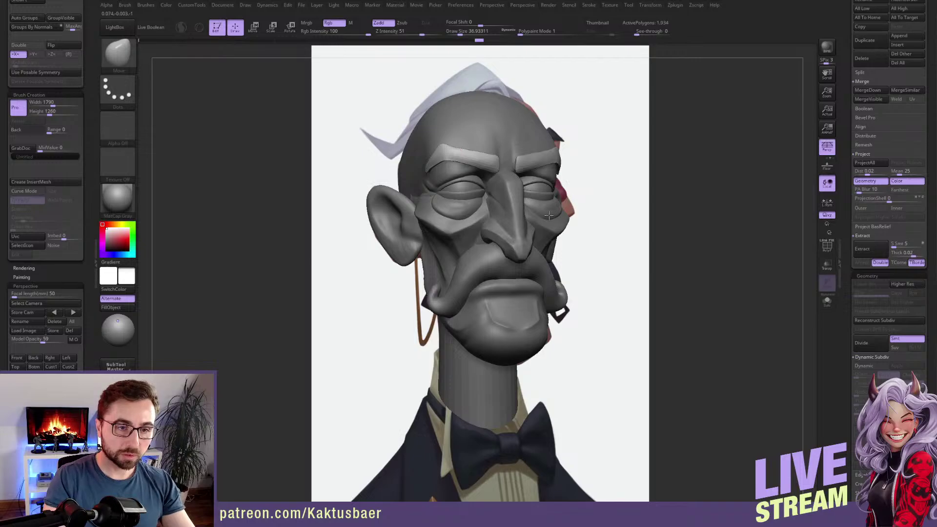
Quick-save the project and turn the head to check the eyebrows from a three-quarter angle.
key("ctrl+s")
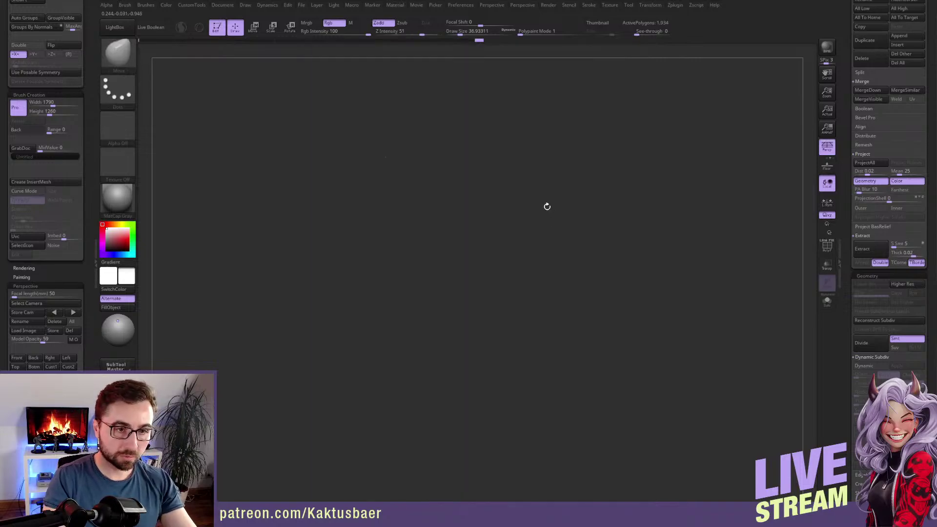
mouse_move(533, 265)
right_mouse_down()
mouse_move(526, 195)
mouse_move(493, 264)
mouse_move(454, 259)
mouse_move(494, 242)
mouse_move(449, 272)
right_mouse_up()
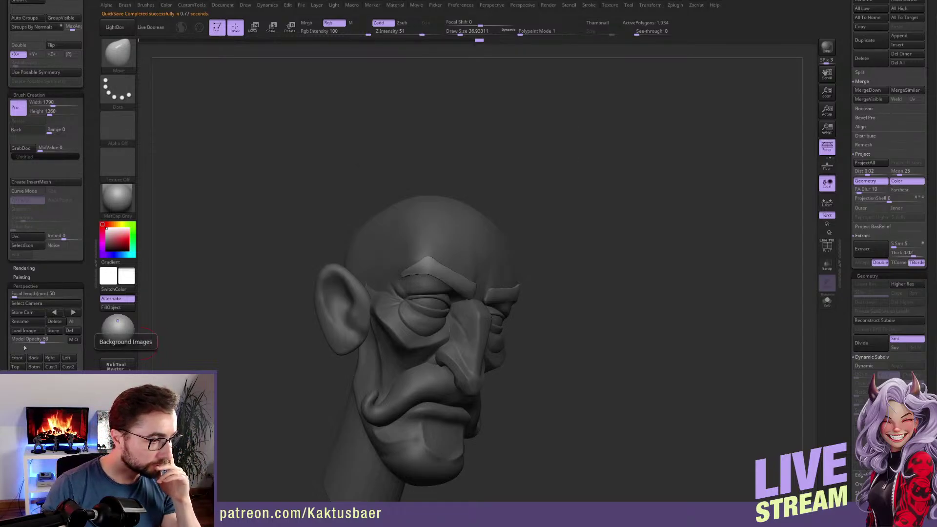
Show the reference painting behind the head and restore the stored Front view.
left_click(24, 330)
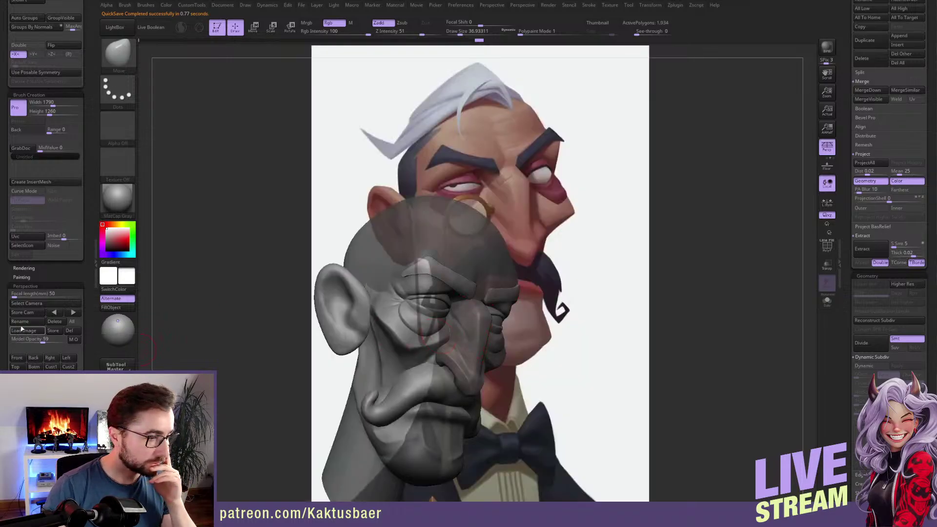
left_click(16, 358)
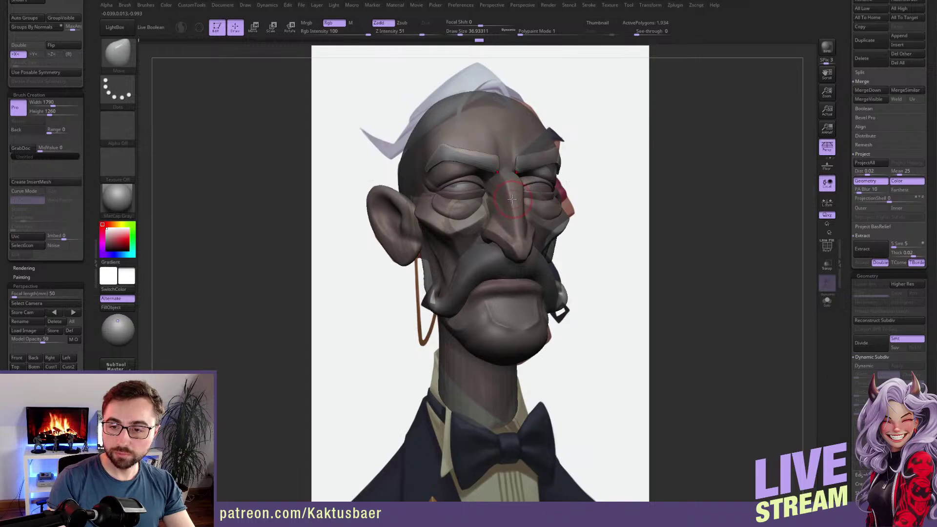
Adjust the eyebrow's peak and its outer tail from front and side angles with a Move brush of about 41.
key("bracketright")
key("bracketright")
key("bracketright")
key("bracketright")
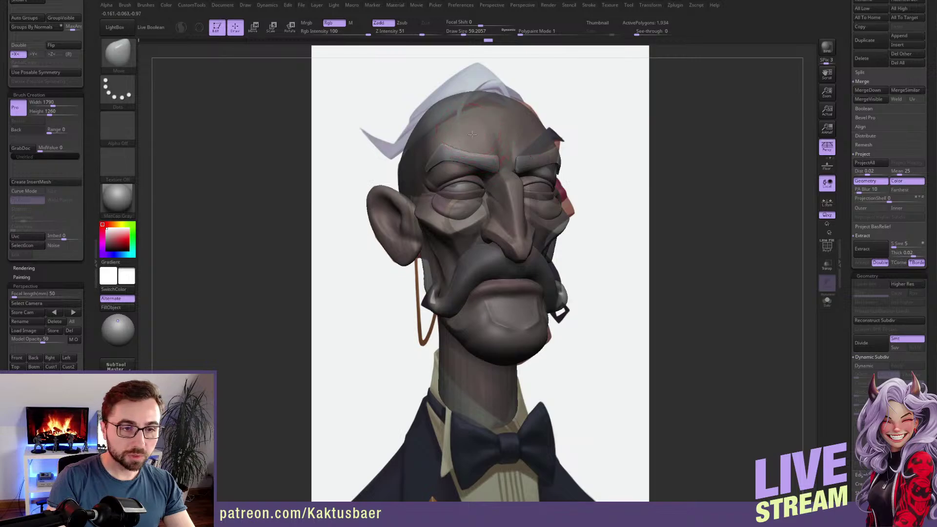
key("bracketleft")
key("bracketleft")
key("bracketleft")
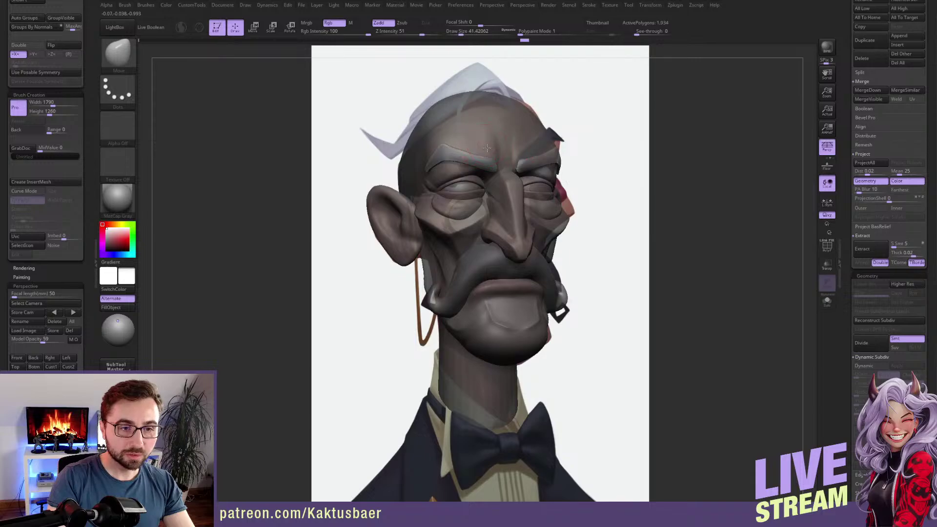
mouse_move(440, 145)
left_mouse_down()
mouse_move(425, 163)
mouse_move(437, 186)
left_mouse_up()
right_click_drag(437, 186, 493, 186)
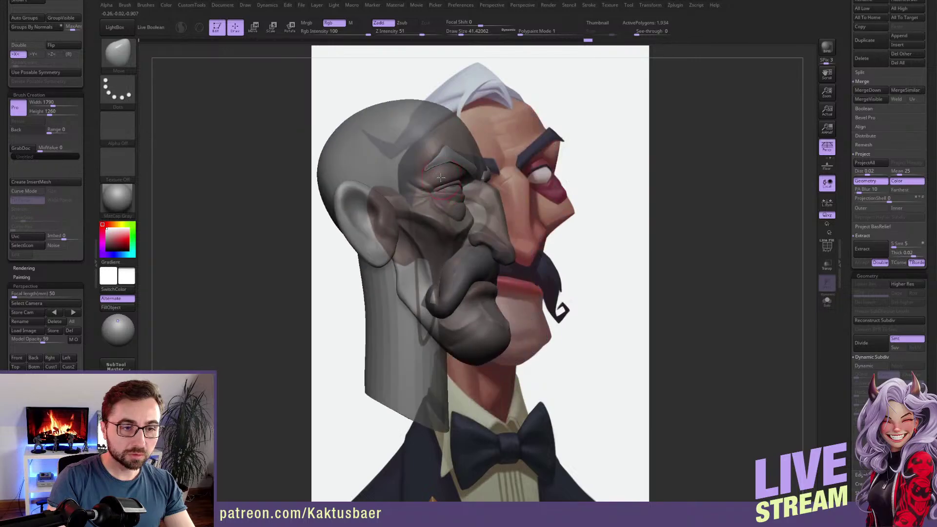
left_click_drag(432, 176, 424, 162)
right_click_drag(424, 128, 364, 134)
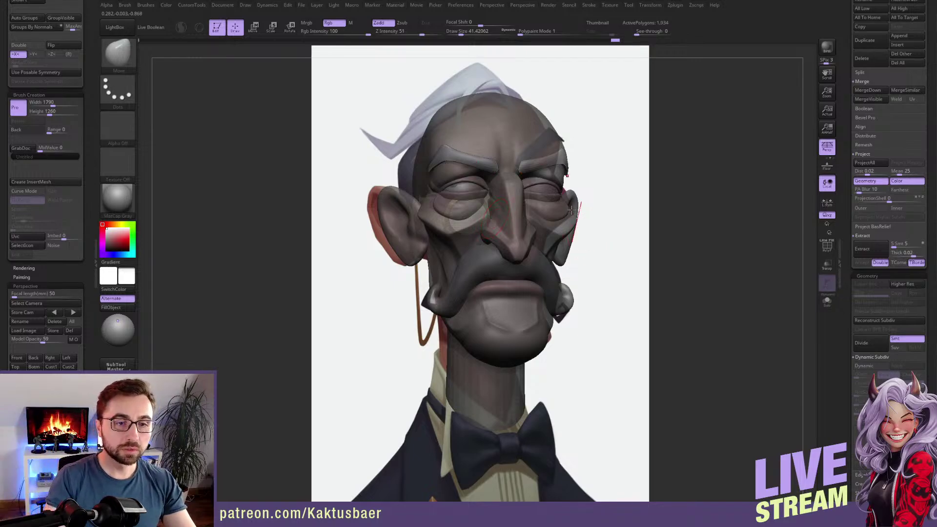
Return to the eyebrow subtool in the stored Front view and fine-tune it with a Move brush of about 27 to 37.
left_click(537, 147, "alt")
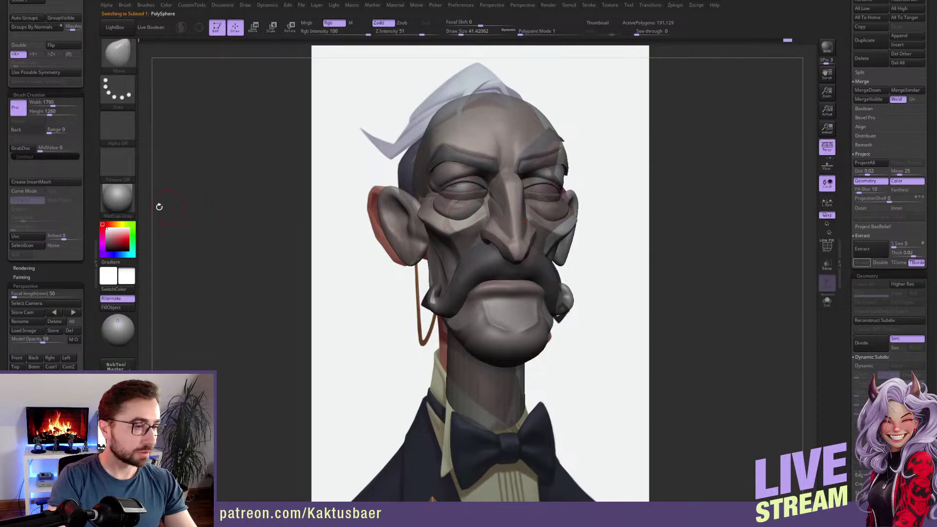
left_click(94, 127)
left_click_drag(90, 58, 90, 180)
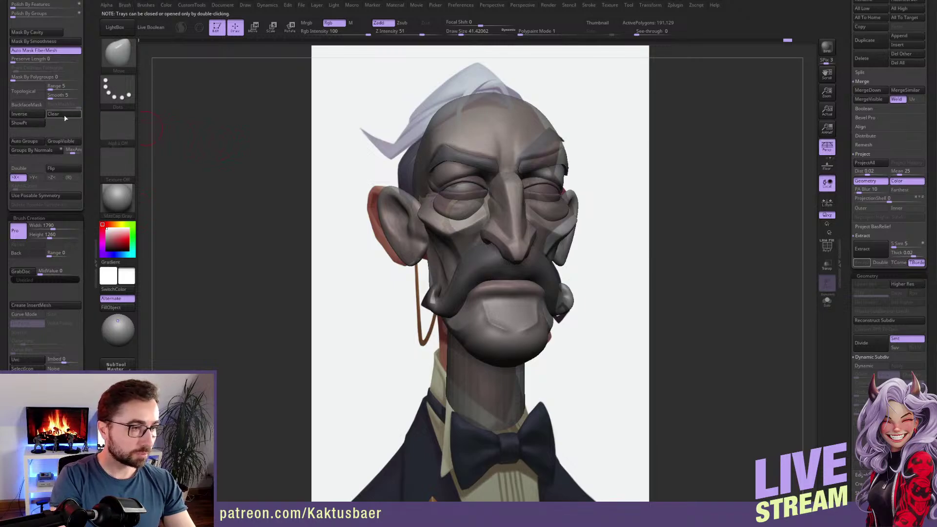
left_click(462, 157, "alt")
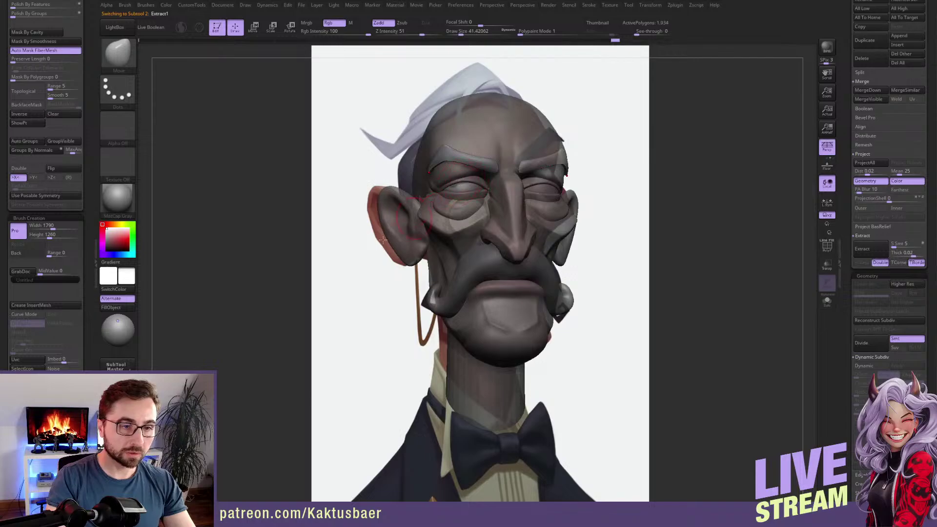
mouse_move(87, 85)
left_mouse_down()
mouse_move(88, 277)
mouse_move(87, 69)
left_mouse_up()
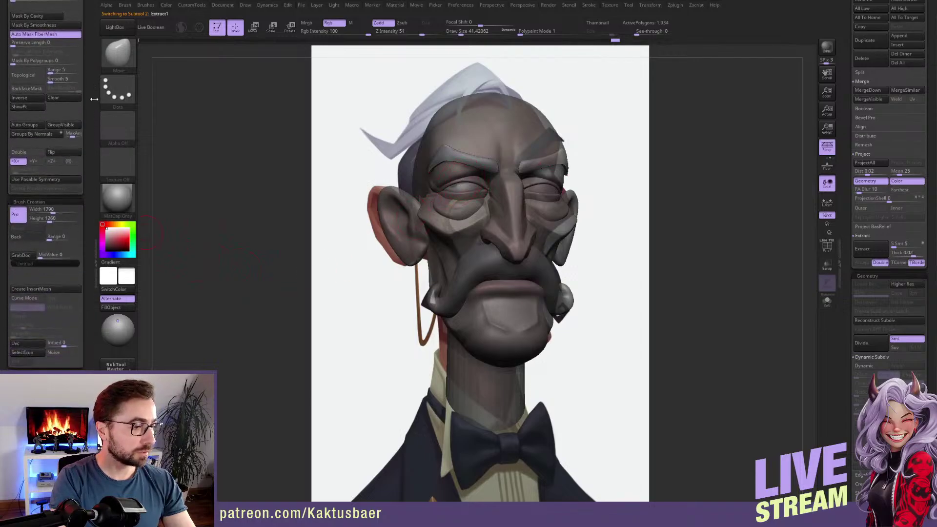
left_click_drag(85, 460, 83, 298)
left_click(18, 304)
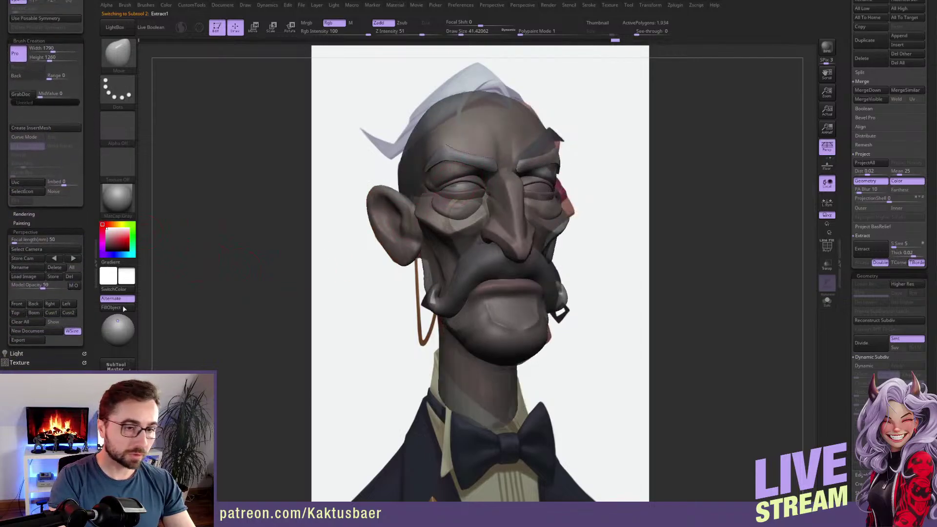
key("bracketleft")
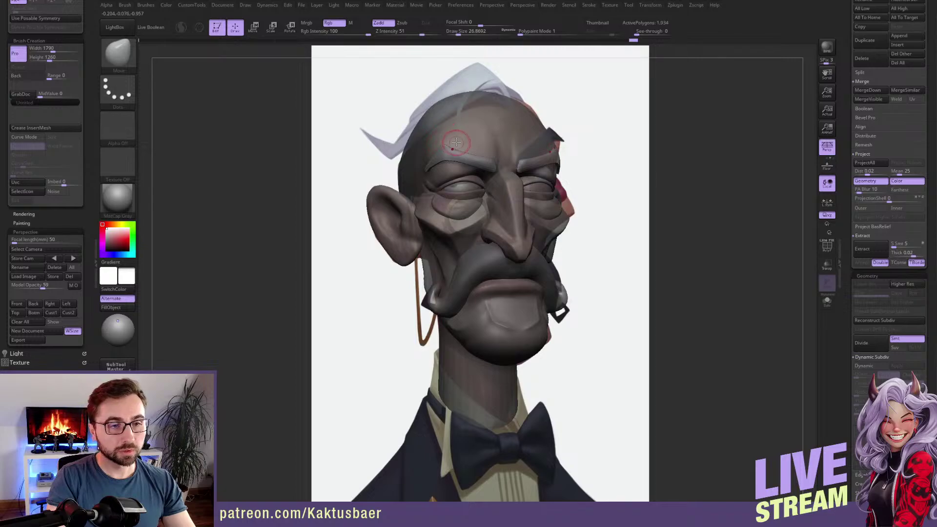
key("bracketright")
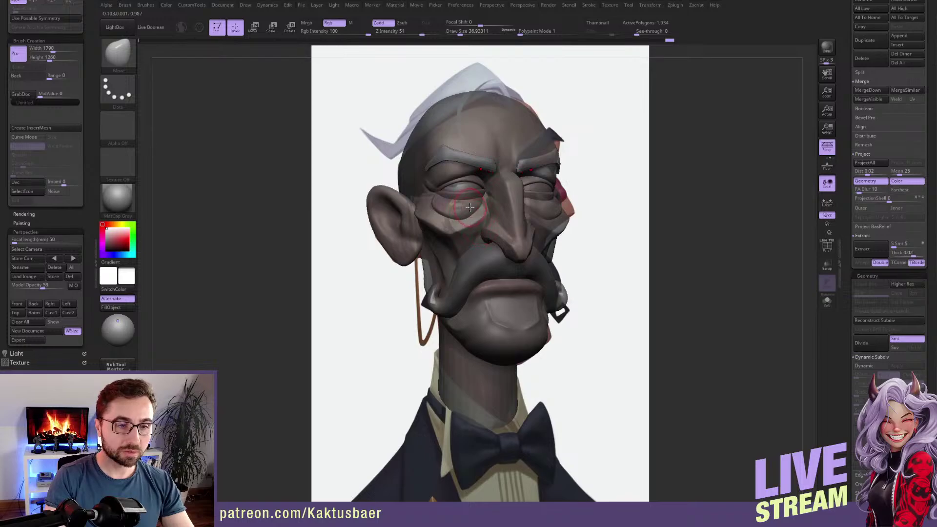
Select the eye bag subtool and reshape it against the painting with a Move brush reduced from about 74 to 33.
left_click(433, 208, "alt")
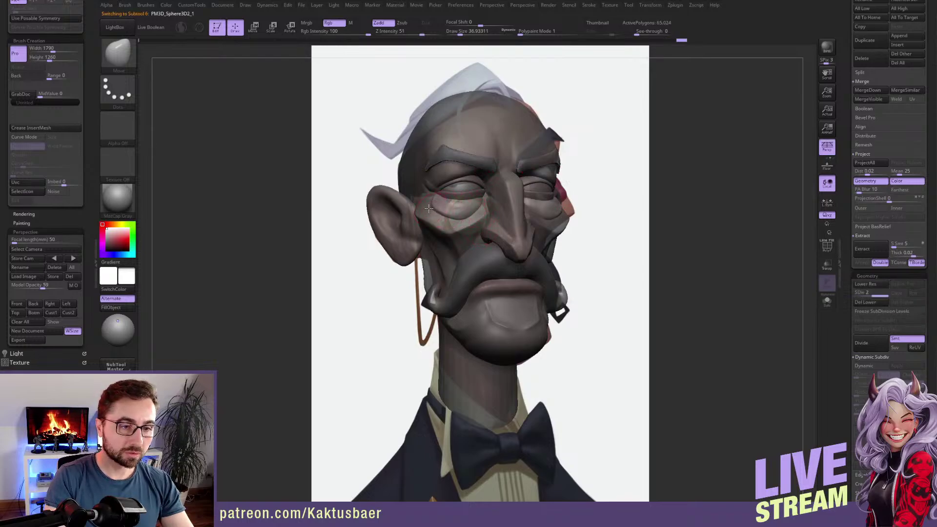
key("s")
left_click(482, 214)
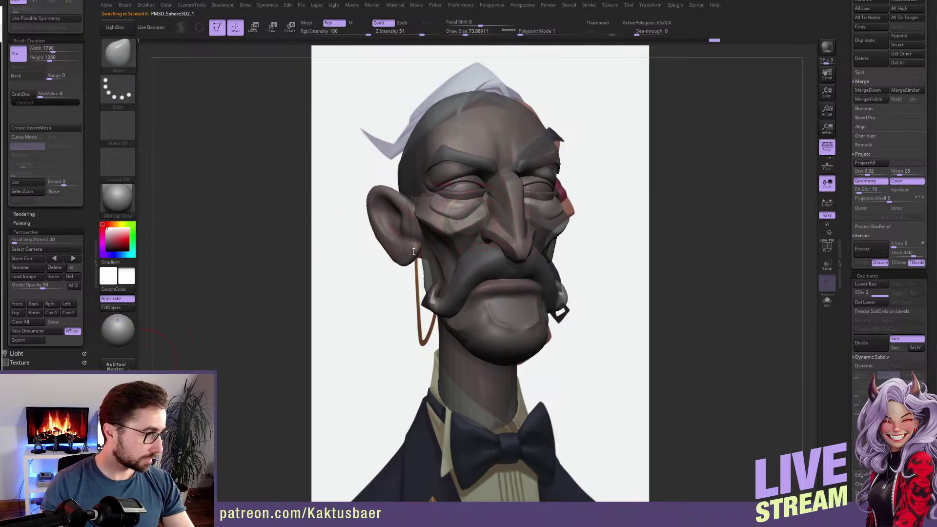
mouse_move(475, 218)
left_mouse_down()
mouse_move(483, 213)
mouse_move(473, 217)
left_mouse_up()
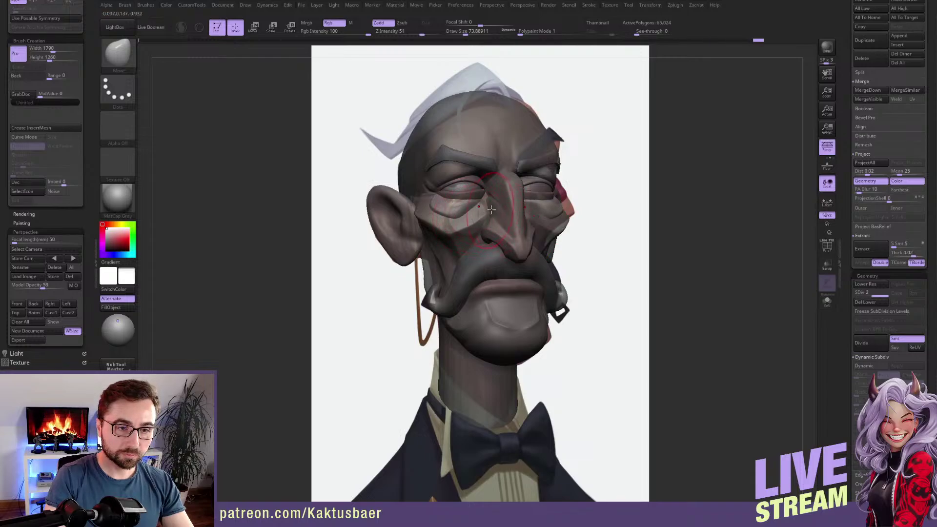
key("bracketleft")
key("bracketleft")
key("bracketleft")
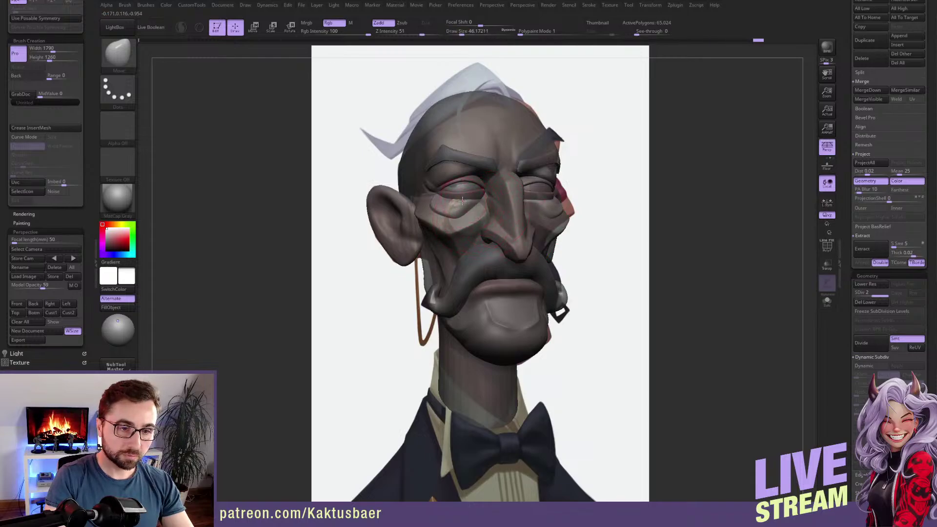
mouse_move(461, 202)
left_mouse_down()
mouse_move(450, 197)
mouse_move(455, 204)
left_mouse_up()
key("bracketleft")
key("bracketleft")
mouse_move(466, 198)
left_mouse_down()
mouse_move(461, 223)
mouse_move(484, 204)
mouse_move(463, 219)
left_mouse_up()
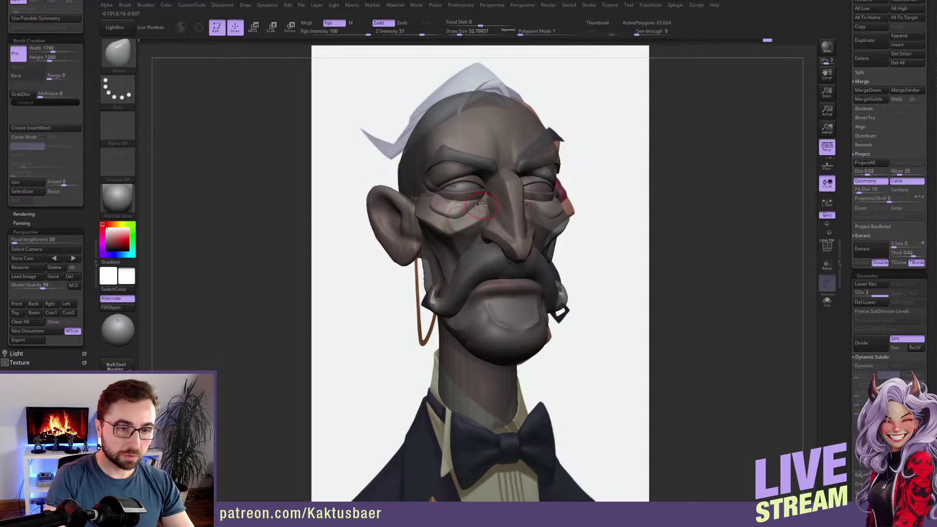
Select the head subtool and adjust the skin between the inner eye corner and the nose with a Move brush of about 31.
left_click(483, 202, "alt")
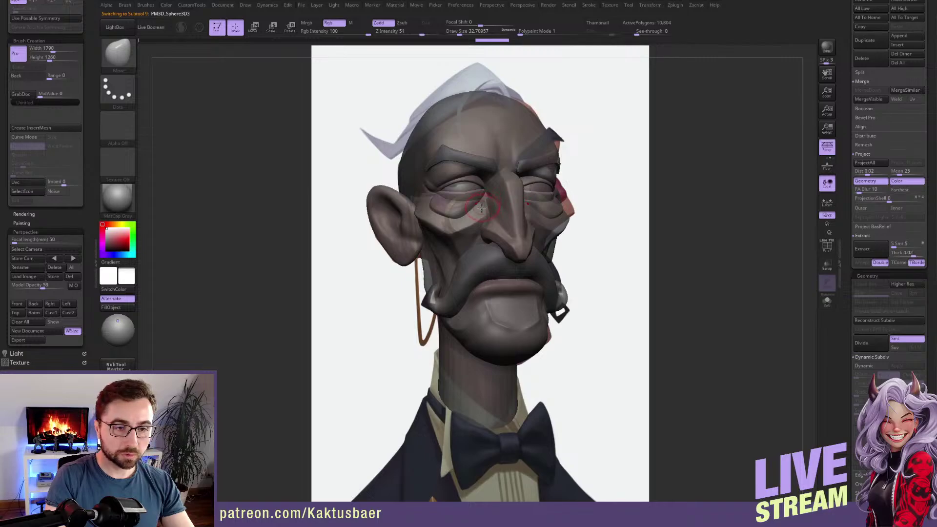
key("w")
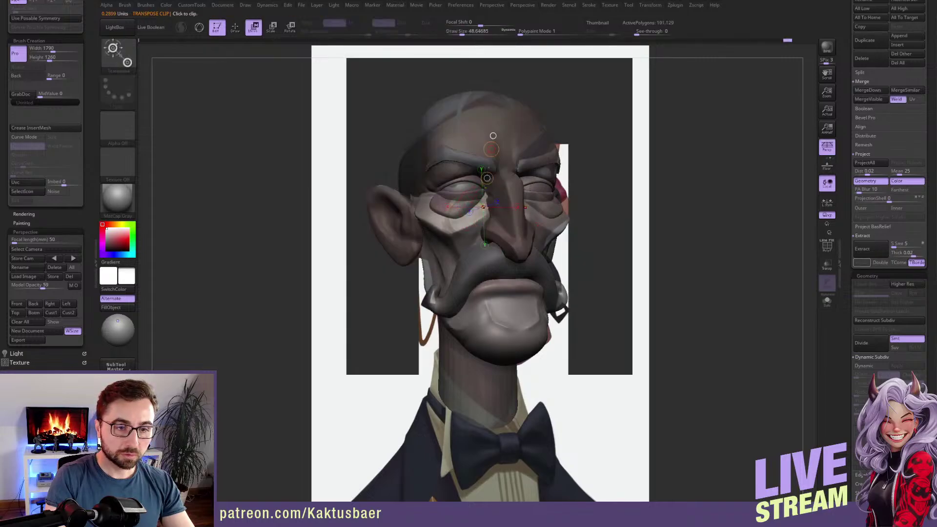
key("q")
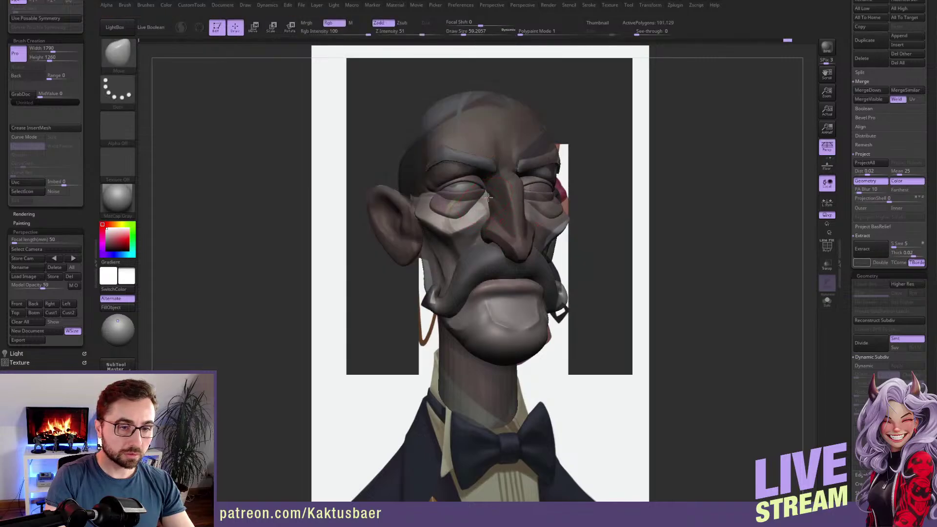
key("s")
left_click_drag(490, 197, 476, 205)
key("s")
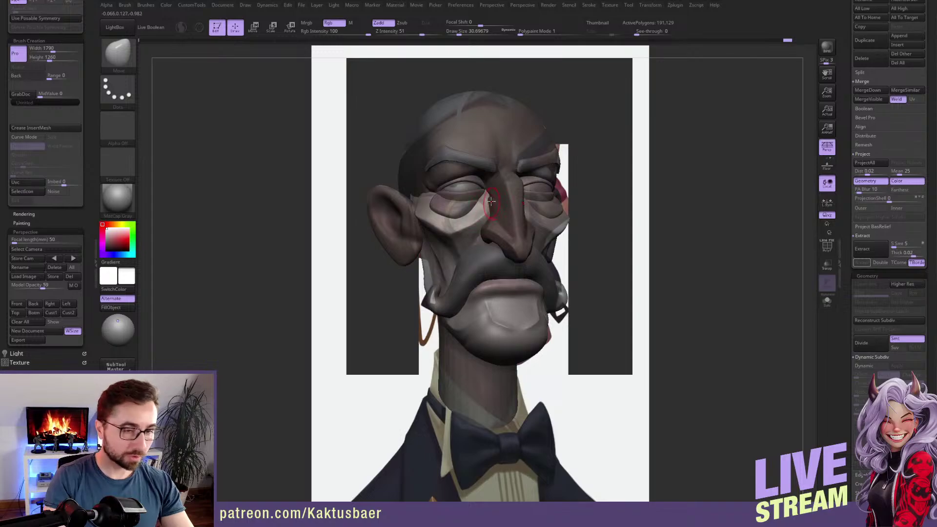
left_click_drag(490, 202, 490, 201)
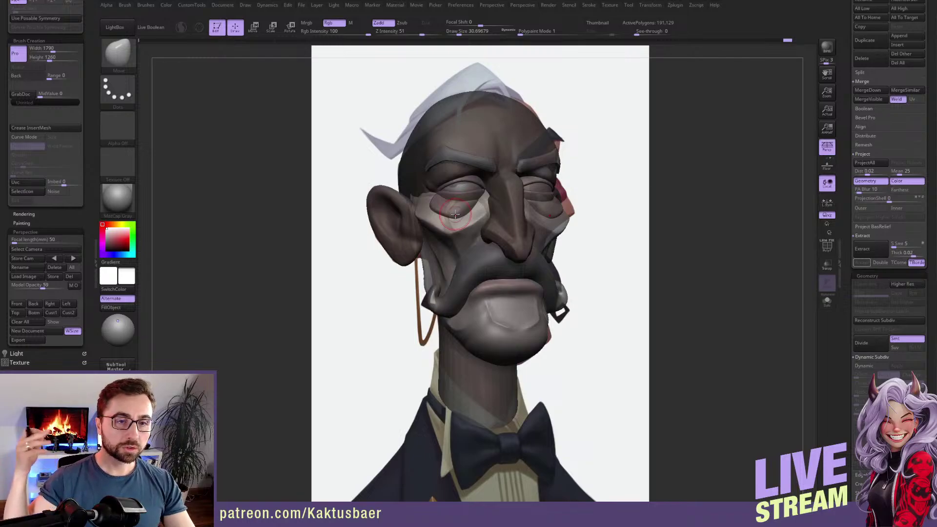
Reshape the cheekbone and the cheek in front of the ear from a low angle with the Move brush.
mouse_move(428, 214)
right_mouse_down()
mouse_move(468, 217)
mouse_move(469, 274)
mouse_move(445, 262)
right_mouse_up()
key("s")
left_click_drag(439, 259, 429, 262)
key("s")
key("s")
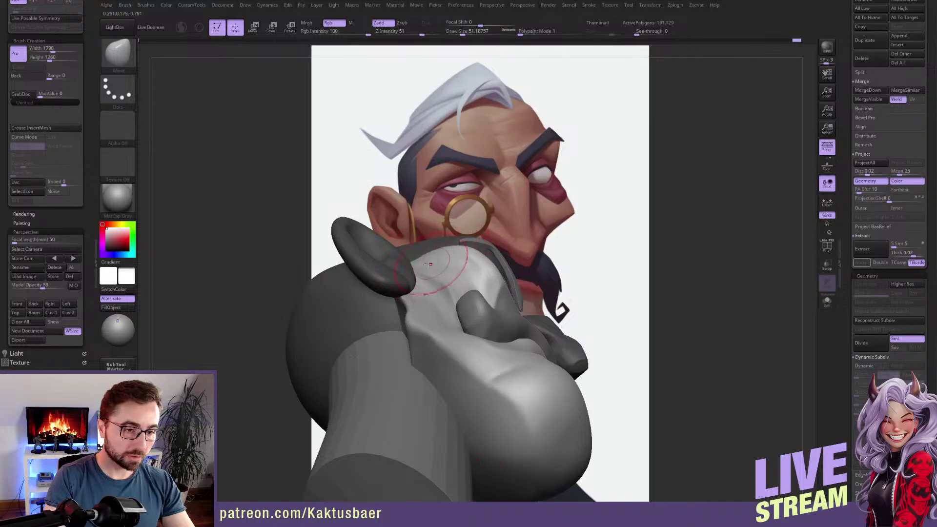
mouse_move(410, 305)
right_mouse_down()
mouse_move(404, 314)
mouse_move(382, 290)
right_mouse_up()
left_click_drag(416, 303, 409, 312)
Smooth the cheek below the ear from a low side angle and restore the stored Front view.
right_click_drag(413, 299, 454, 296)
left_click_drag(403, 294, 410, 315, "shift")
right_click_drag(422, 327, 406, 334)
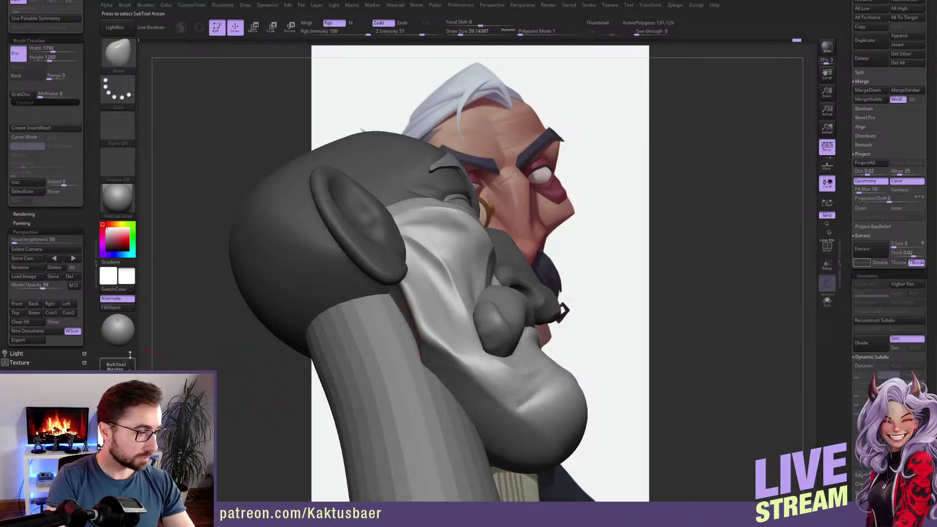
mouse_move(453, 355)
left_mouse_down("shift")
mouse_move(464, 364)
mouse_move(420, 355)
left_mouse_up("shift")
left_click(17, 304)
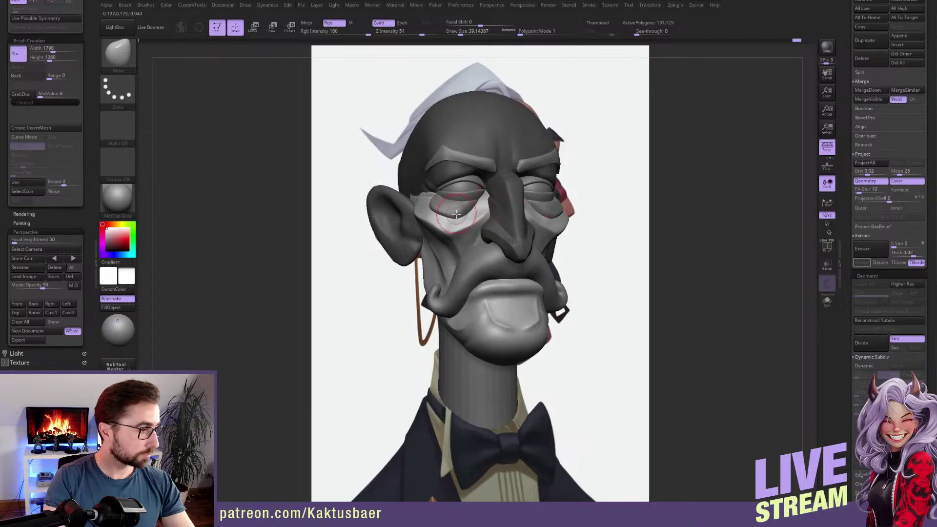
Overlay the reference painting and adjust the cheekbone's lower contour with a Move brush of about 46.
key("shift+z")
key("s")
left_click_drag(448, 230, 454, 235)
key("s")
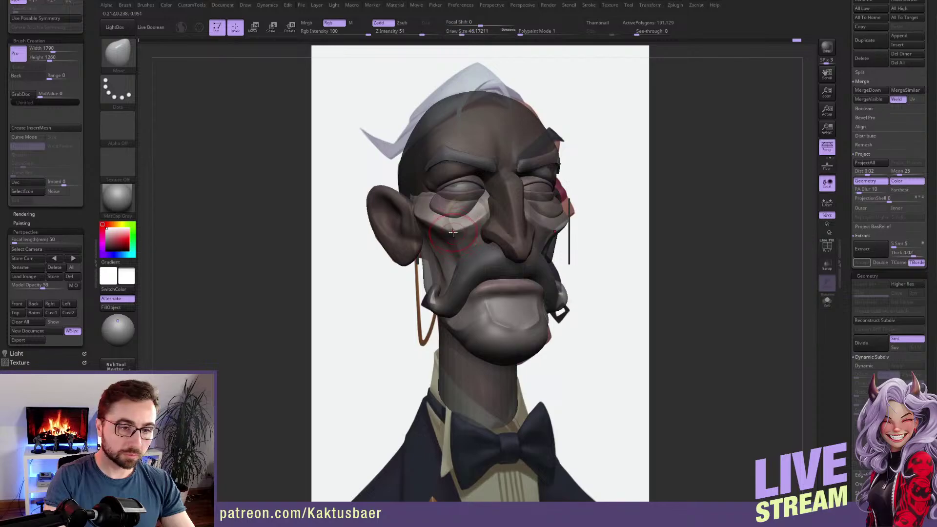
left_click_drag(457, 231, 459, 230)
Refine the cheek plane under the eye from a closer three-quarter angle with a Move brush of about 25.
right_click_drag(465, 235, 476, 230)
key("s")
left_click_drag(475, 230, 472, 230)
mouse_move(472, 230)
right_mouse_down()
mouse_move(498, 220)
mouse_move(470, 230)
right_mouse_up()
key("o")
key("s")
left_click_drag(470, 230, 464, 240)
Try TrimDynamic on the cheek beside the nose at a size of about 25 and smooth the fold there.
key("b")
key("t")
key("d")
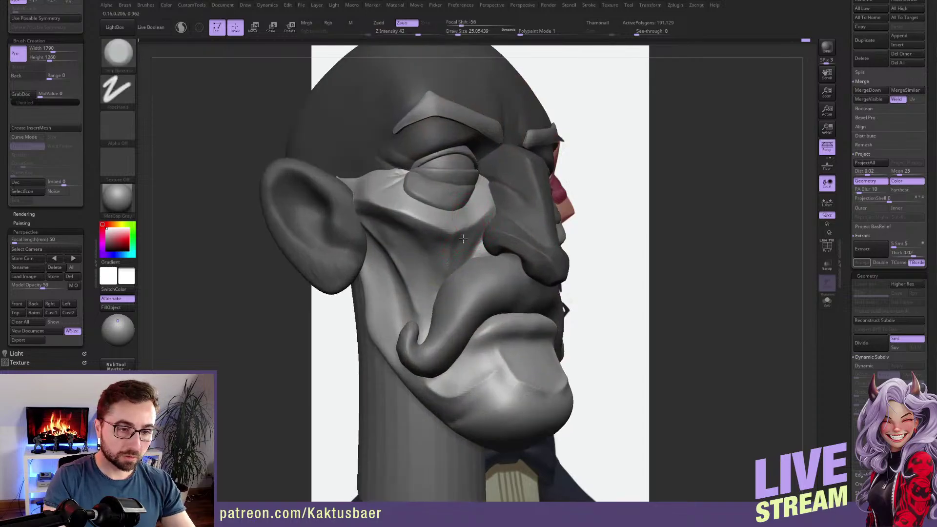
key("b")
key("s")
key("t")
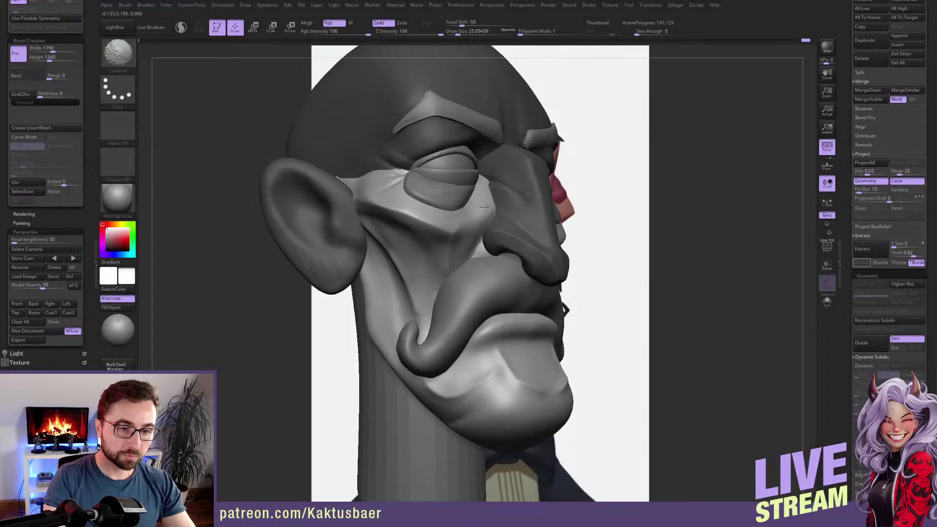
left_click_drag(463, 244, 462, 233, "shift")
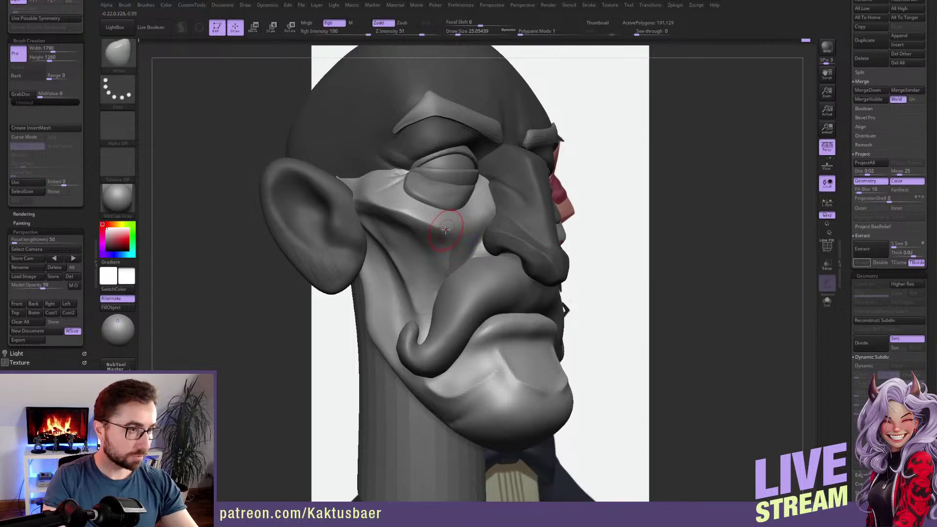
Carve the hollow below the cheekbone towards the mustache with a subtractive brush at intensity 33, reduced from about 25 to 18.
key("b")
key("c")
key("b")
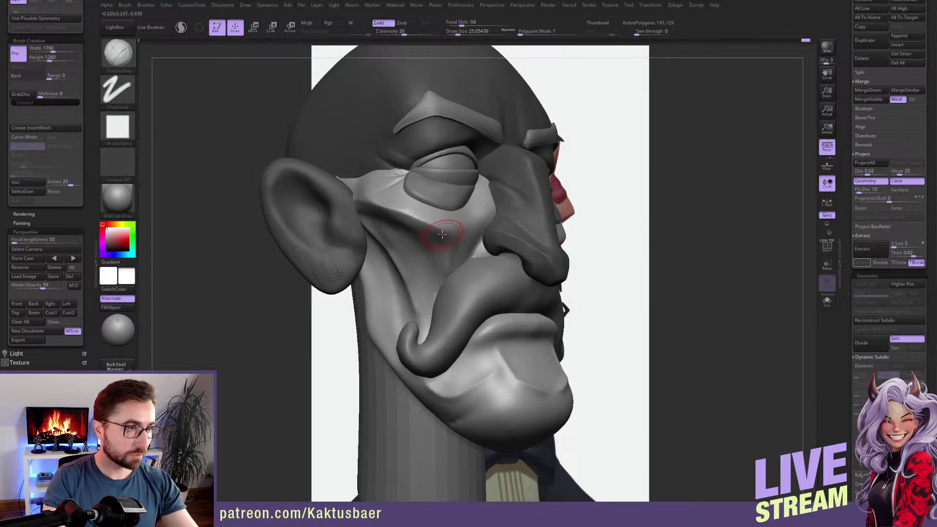
key("b")
key("s")
key("t")
left_click_drag(430, 225, 448, 267)
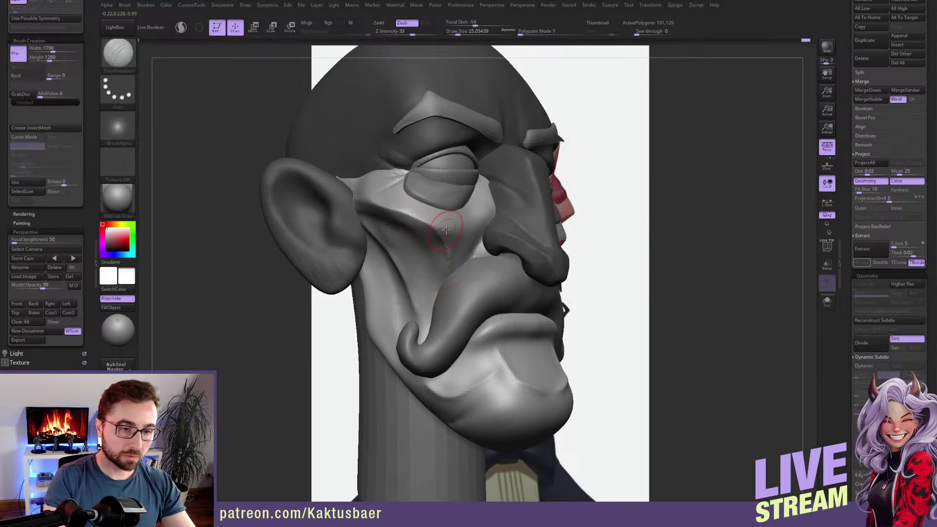
key("s")
mouse_move(453, 228)
left_mouse_down()
mouse_move(470, 230)
mouse_move(453, 255)
left_mouse_up()
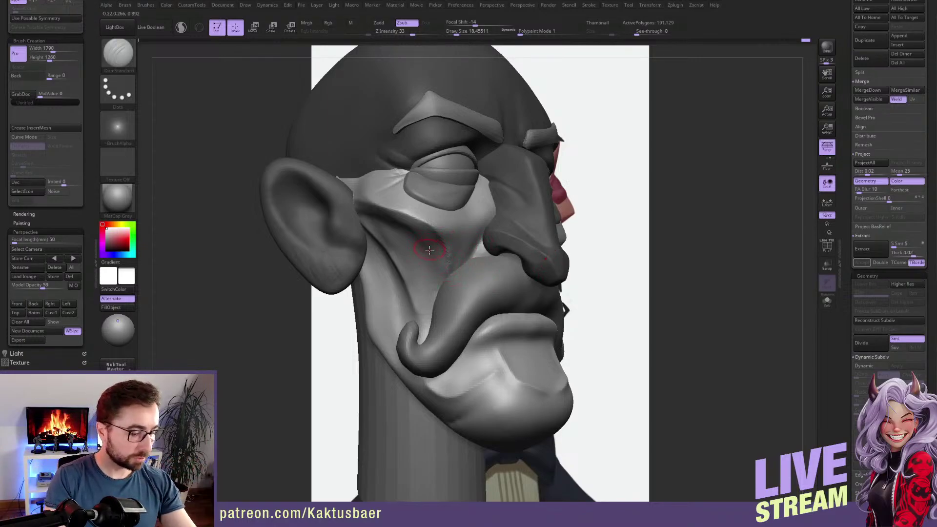
Build up and smooth the hollow below the cheekbone with a ClayBuildup brush of about 23.
key("b")
key("c")
key("b")
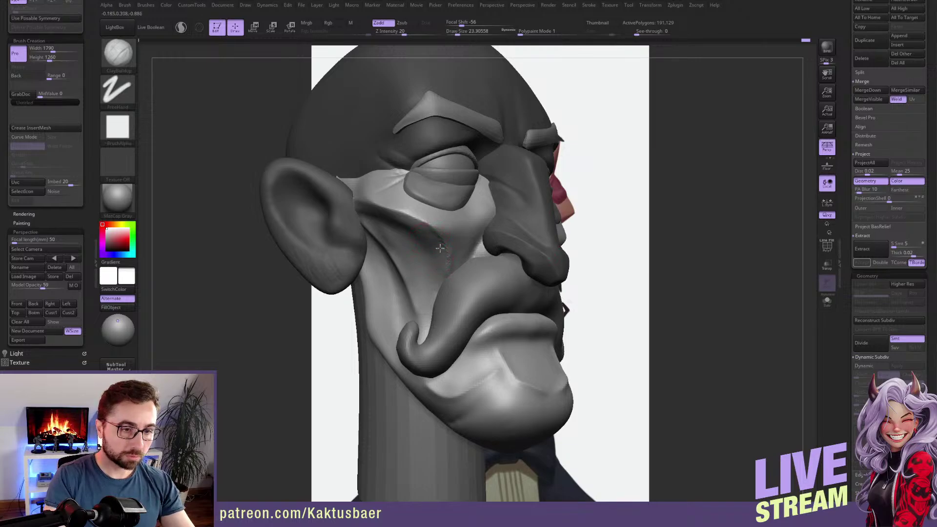
key("shift")
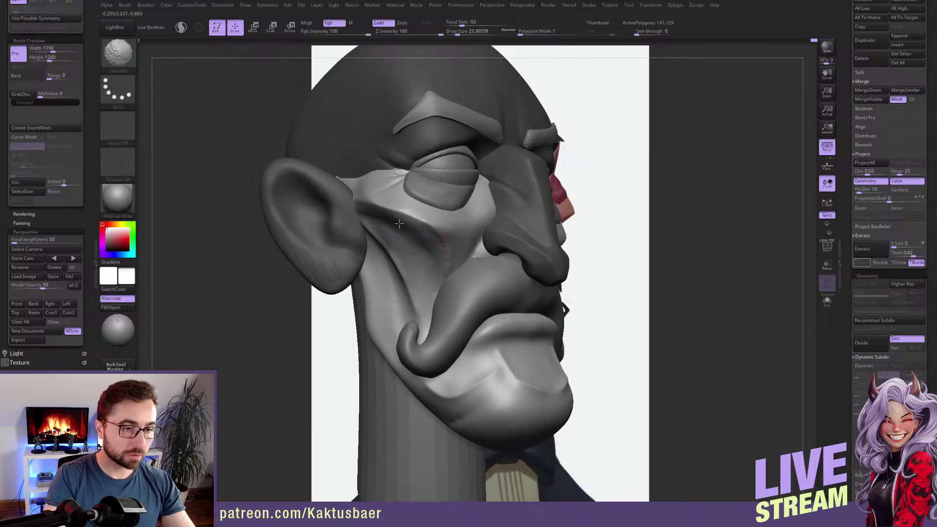
left_click_drag(371, 214, 408, 262, "shift")
left_click_drag(428, 320, 429, 331, "shift")
mouse_move(420, 238)
left_mouse_down("shift")
mouse_move(430, 274)
mouse_move(446, 255)
left_mouse_up("shift")
Blend the cheek hollow down to the mustache with a brush of about 29, and its upper edge at about 17.
key("s")
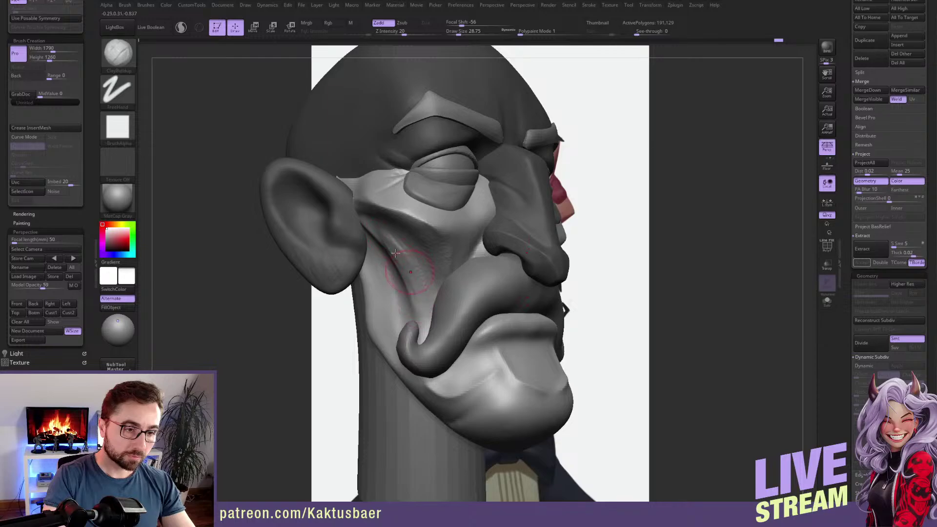
left_click_drag(378, 227, 423, 307, "shift")
left_click_drag(428, 255, 426, 317, "shift")
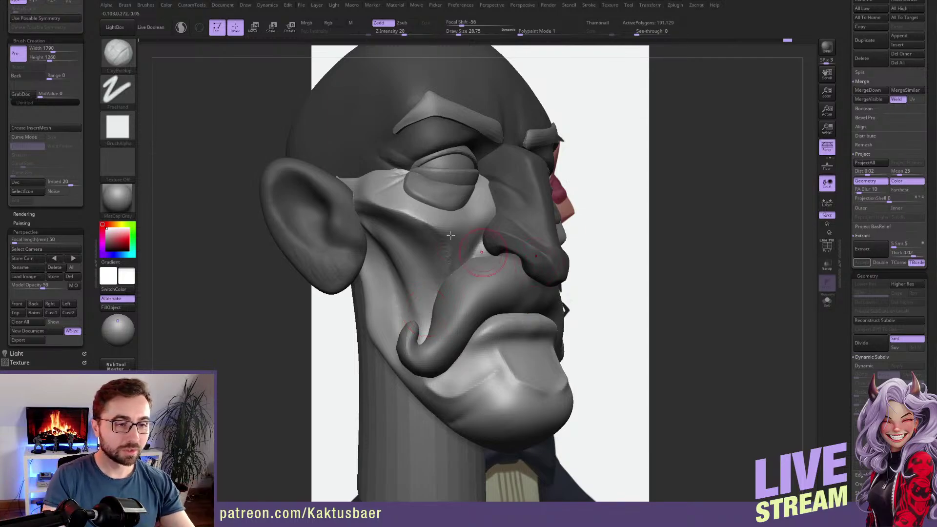
mouse_move(372, 229)
left_mouse_down("shift")
mouse_move(362, 221)
mouse_move(383, 250)
mouse_move(380, 221)
left_mouse_up("shift")
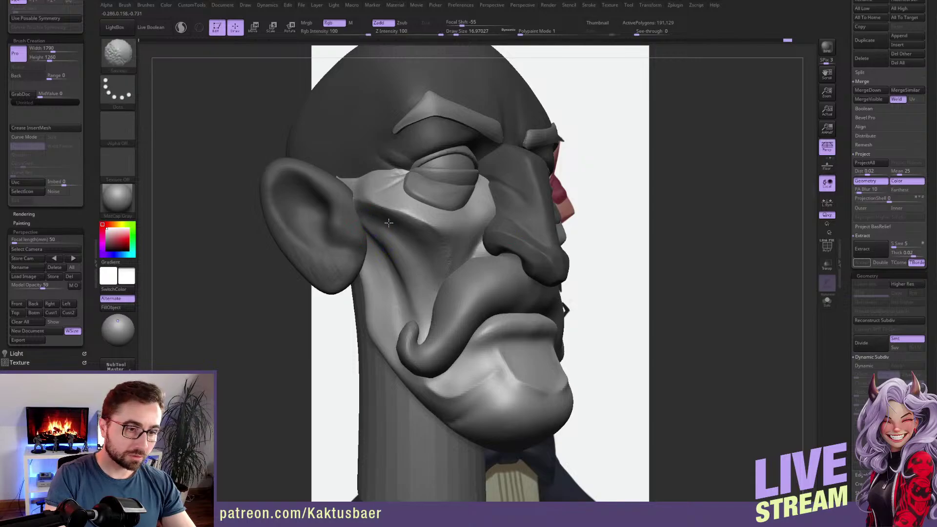
mouse_move(415, 254)
left_mouse_down("shift")
mouse_move(383, 232)
mouse_move(432, 258)
mouse_move(456, 235)
mouse_move(452, 262)
mouse_move(465, 268)
left_mouse_up("shift")
Carve the fold between the nostril and cheek with a subtractive DamStandard brush of about 23 and smooth beside the nose.
right_click_drag(503, 248, 461, 250)
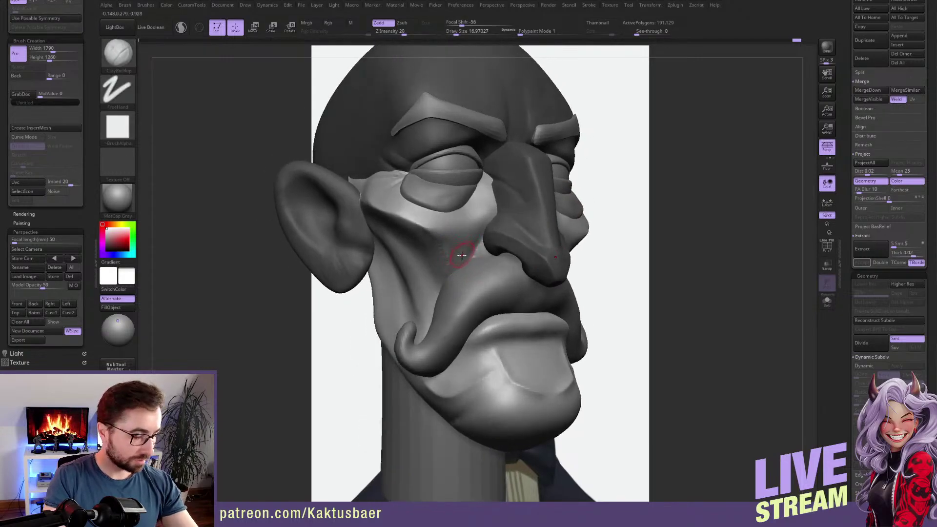
key("b")
key("d")
key("s")
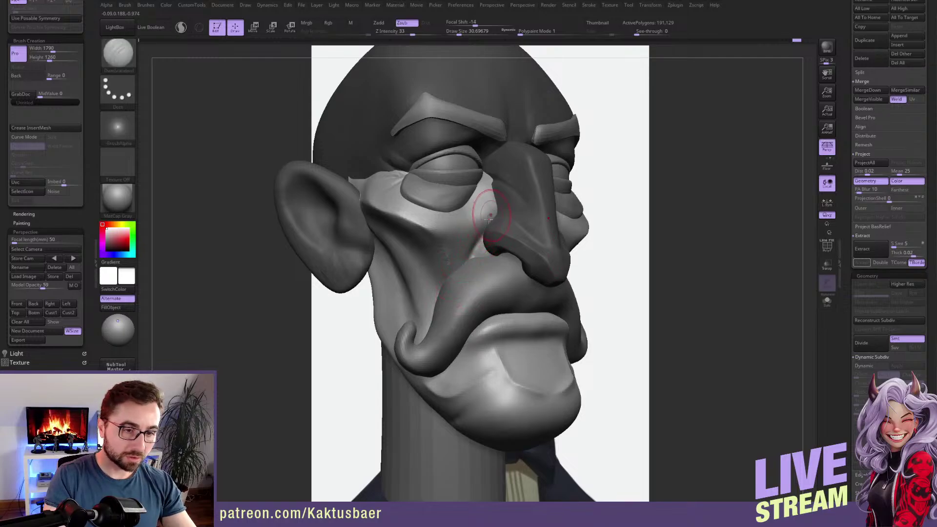
key("bracketleft")
mouse_move(484, 225)
left_mouse_down()
mouse_move(463, 267)
mouse_move(470, 244)
mouse_move(460, 257)
left_mouse_up()
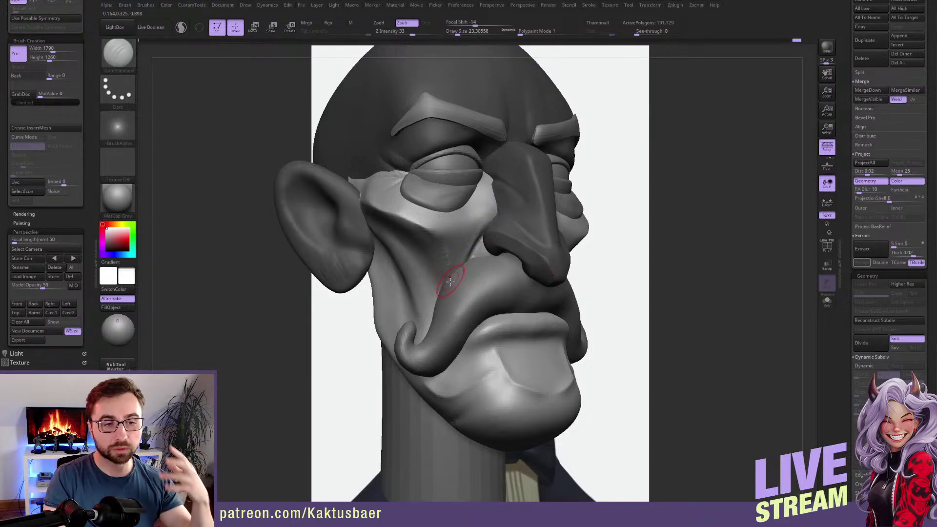
right_click_drag(469, 252, 452, 250)
left_click_drag(481, 191, 480, 194, "shift")
Check the eye bag and cheek from below, with the face subtool active and a Move brush of about 68.
left_click(449, 201, "alt")
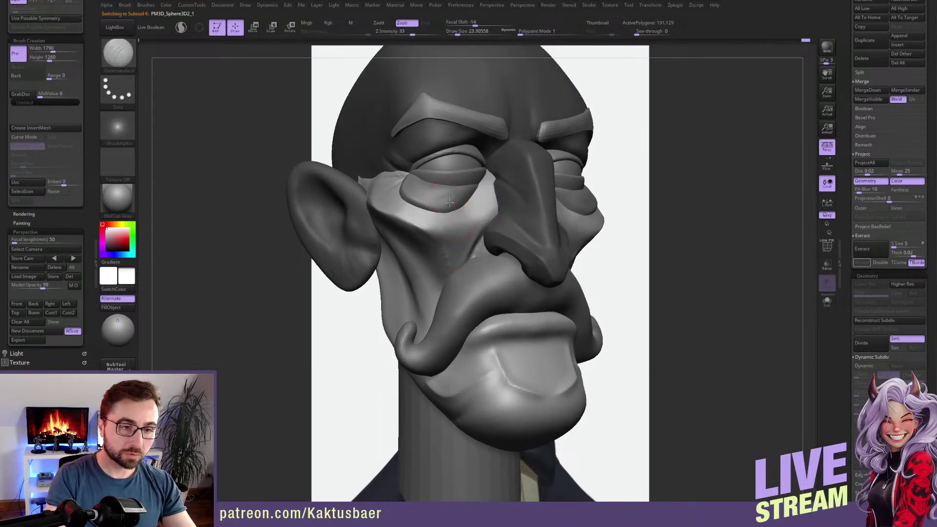
right_click_drag(444, 198, 463, 203)
mouse_move(444, 240)
right_mouse_down("ctrl")
mouse_move(441, 228)
mouse_move(426, 234)
right_mouse_up("ctrl")
mouse_move(440, 231)
right_mouse_down()
mouse_move(481, 215)
mouse_move(488, 200)
right_mouse_up()
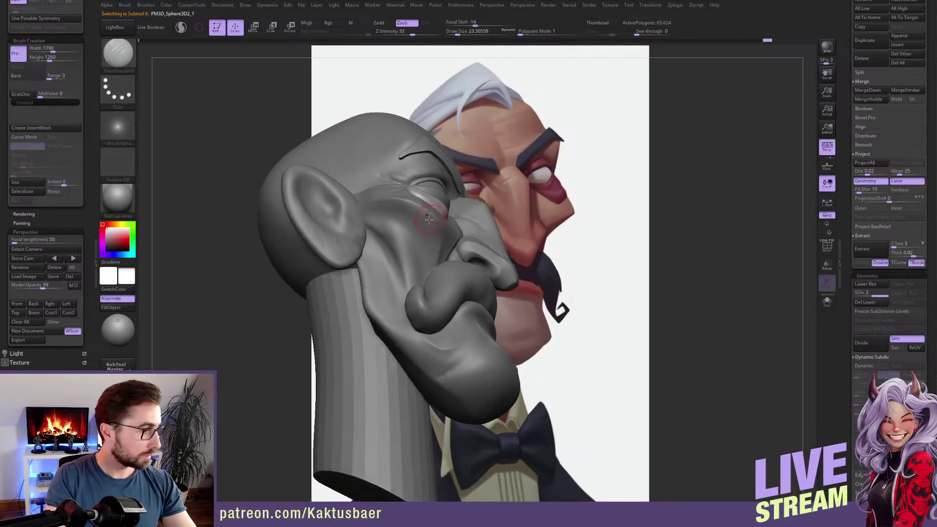
key("b")
key("m")
key("v")
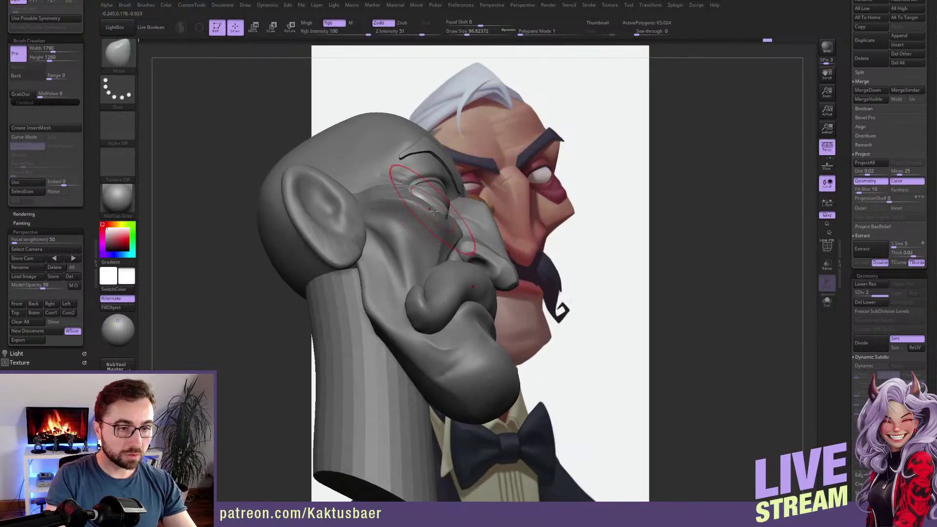
left_click(438, 213, "alt")
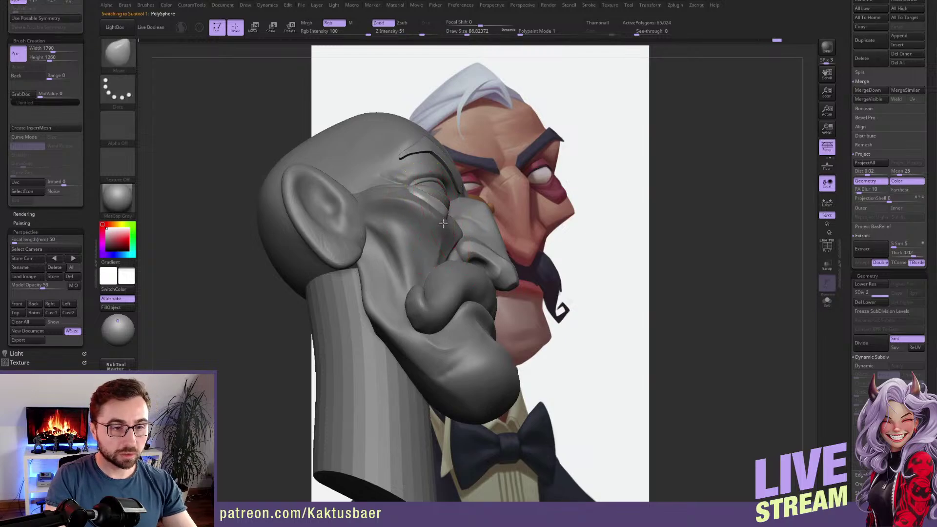
key("bracketleft")
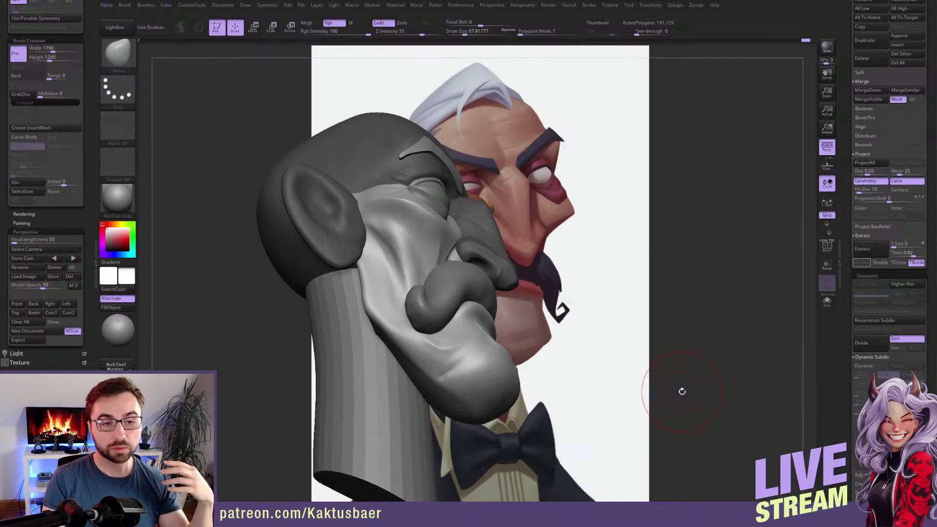
mouse_move(682, 391)
left_mouse_down()
mouse_move(488, 270)
mouse_move(450, 263)
left_mouse_up()
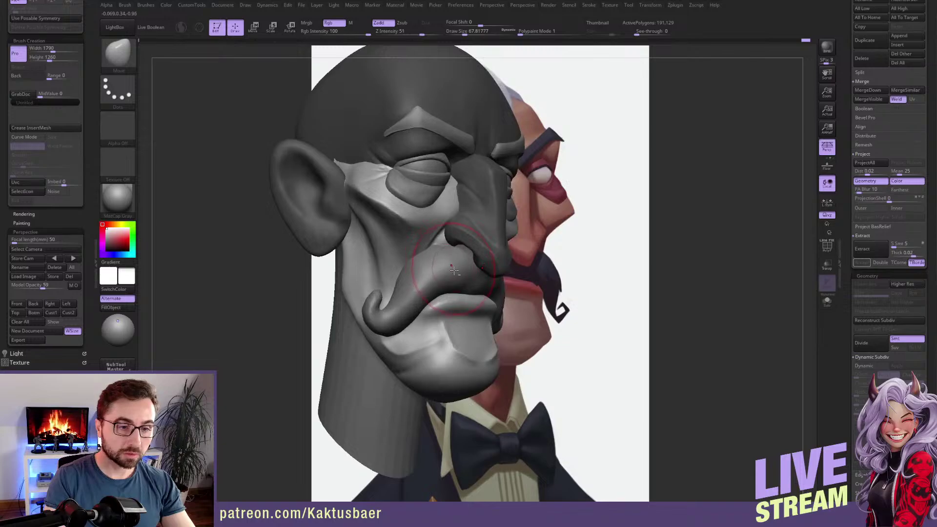
Isolate the mustache subtool in the stored camera view that matches the reference painting.
left_click(453, 269, "alt")
right_click_drag(453, 271, 441, 276)
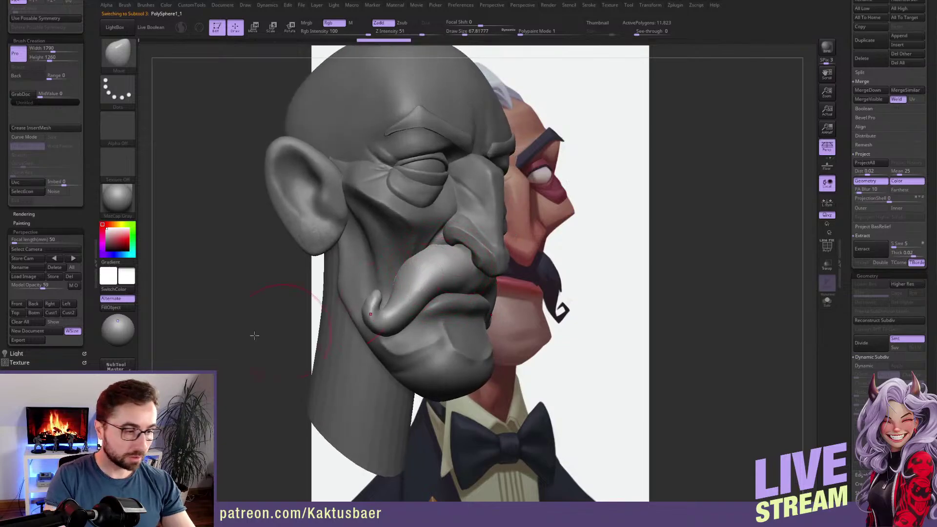
left_click(56, 312)
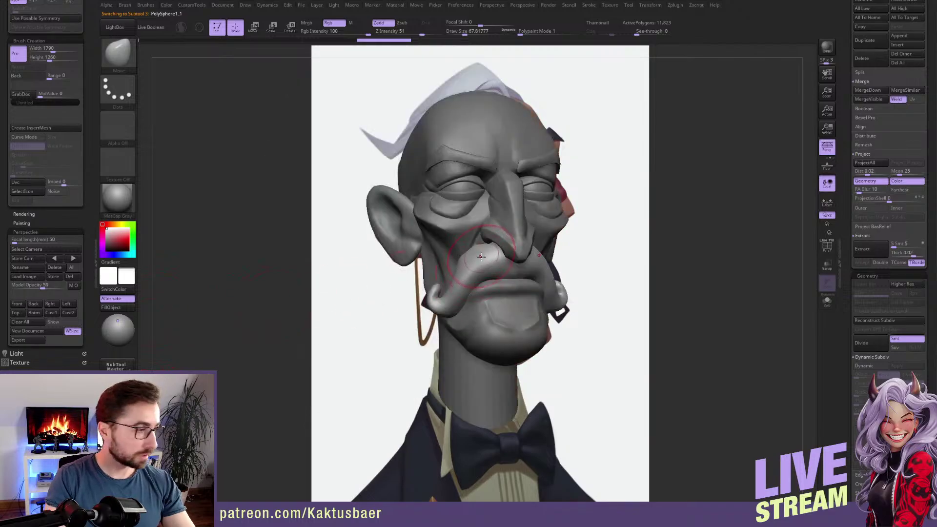
key("shift+s")
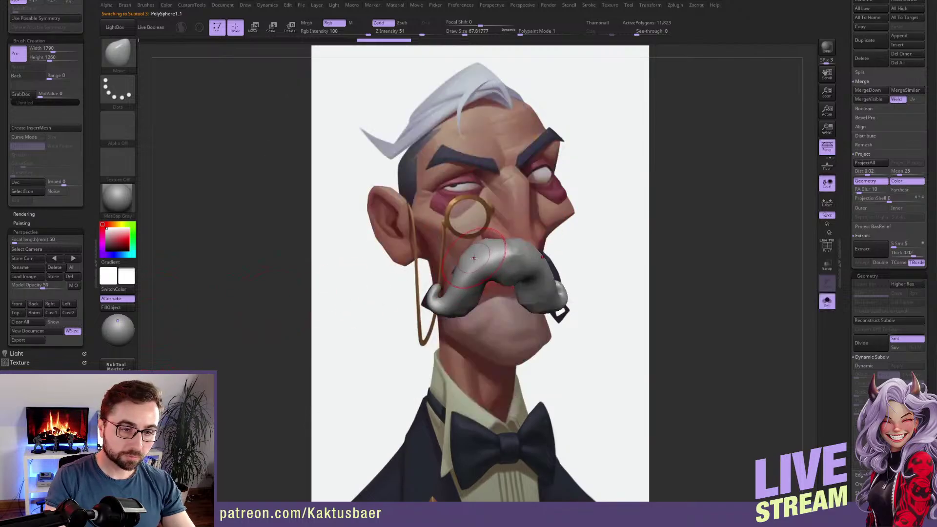
key("shift")
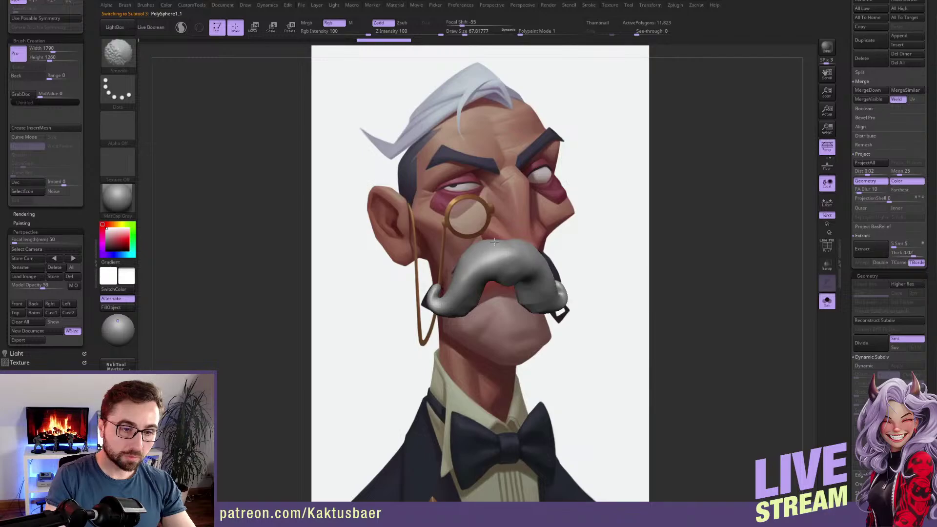
Smooth the mustache's drooping half with a brush of about 58 and compare it against the full head.
mouse_move(499, 277)
left_mouse_down("shift")
mouse_move(471, 303)
mouse_move(424, 300)
mouse_move(448, 312)
mouse_move(459, 305)
left_mouse_up("shift")
key("[")
key("[")
key("]")
key("ctrl+z")
key("alt+s")
key("s")
key("s")
key("alt+s")
key("alt+s")
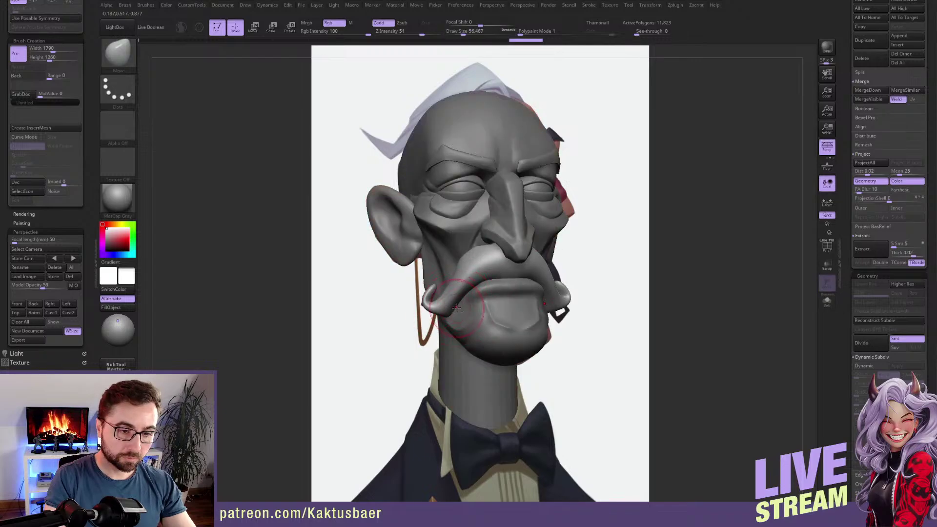
key("alt+s")
Even out the isolated mustache's thickness from tilted angles with alternating Move and Smooth strokes.
left_click_drag(471, 297, 480, 290)
mouse_move(481, 290)
right_mouse_down()
mouse_move(477, 273)
mouse_move(471, 278)
right_mouse_up()
left_click_drag(473, 281, 475, 255)
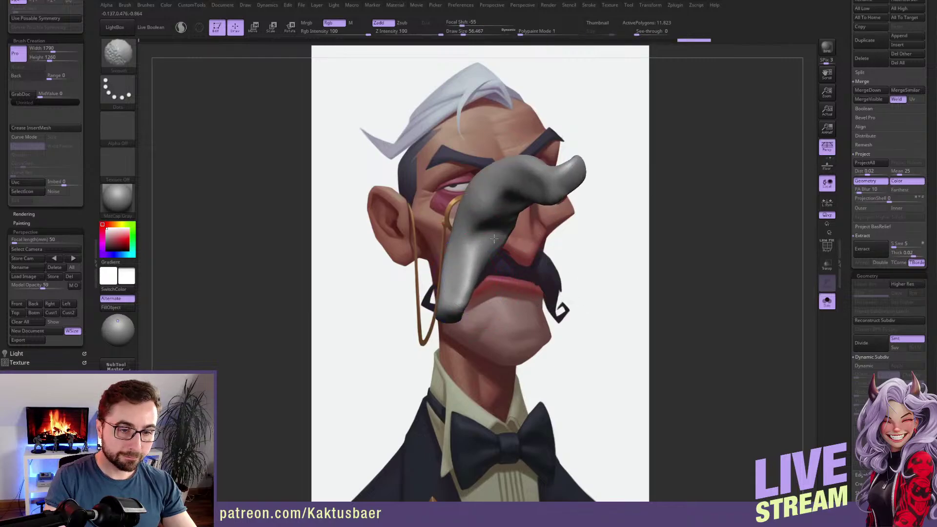
right_click_drag(494, 243, 479, 264)
mouse_move(479, 263)
left_mouse_down()
mouse_move(499, 239)
mouse_move(478, 255)
left_mouse_up()
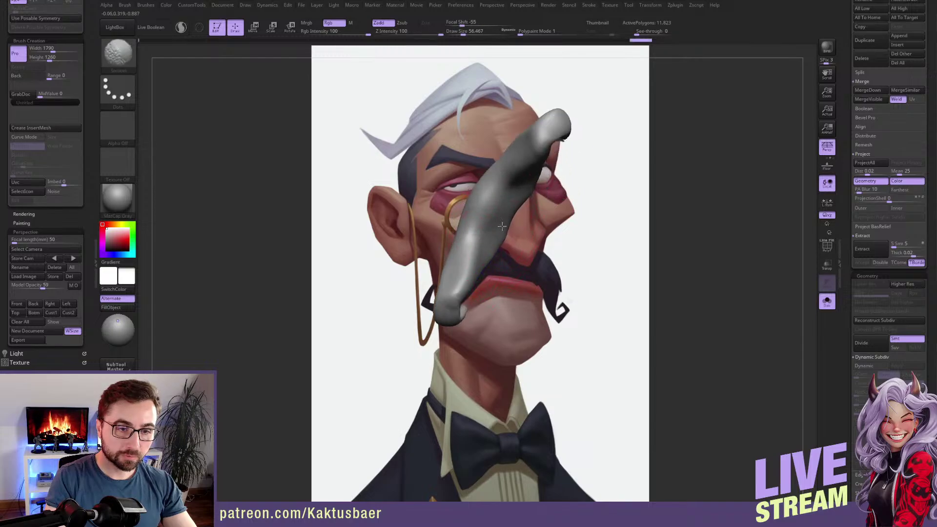
left_click_drag(455, 284, 457, 280, "shift")
left_click_drag(461, 281, 459, 272)
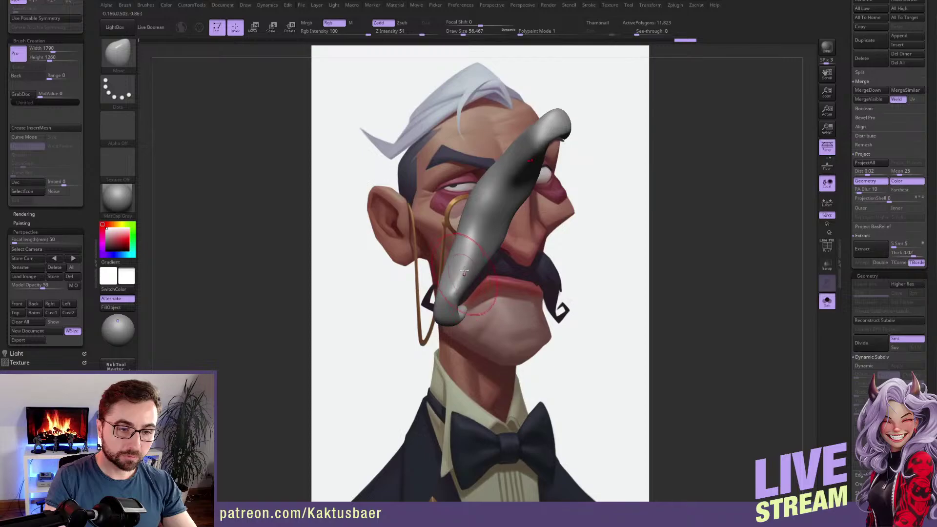
Pull the mustache's outer length into a cleaner curve from the side with the Move brush.
right_click_drag(468, 258, 453, 273)
left_click_drag(445, 284, 442, 287)
right_click_drag(441, 287, 398, 291)
mouse_move(433, 294)
left_mouse_down()
mouse_move(445, 292)
mouse_move(413, 287)
left_mouse_up()
right_click_drag(424, 273, 440, 273)
mouse_move(409, 289)
left_mouse_down()
mouse_move(400, 276)
mouse_move(419, 272)
left_mouse_up()
Adjust the mustache's broad silhouette from surrounding angles with the Move brush enlarged to about 77.
key("s")
left_click_drag(398, 263, 394, 262)
right_click_drag(371, 261, 395, 255)
key("s")
left_click_drag(394, 254, 393, 253)
left_click_drag(393, 259, 398, 257)
mouse_move(381, 263)
right_mouse_down()
mouse_move(391, 278)
mouse_move(398, 263)
right_mouse_up()
left_click_drag(406, 260, 417, 256)
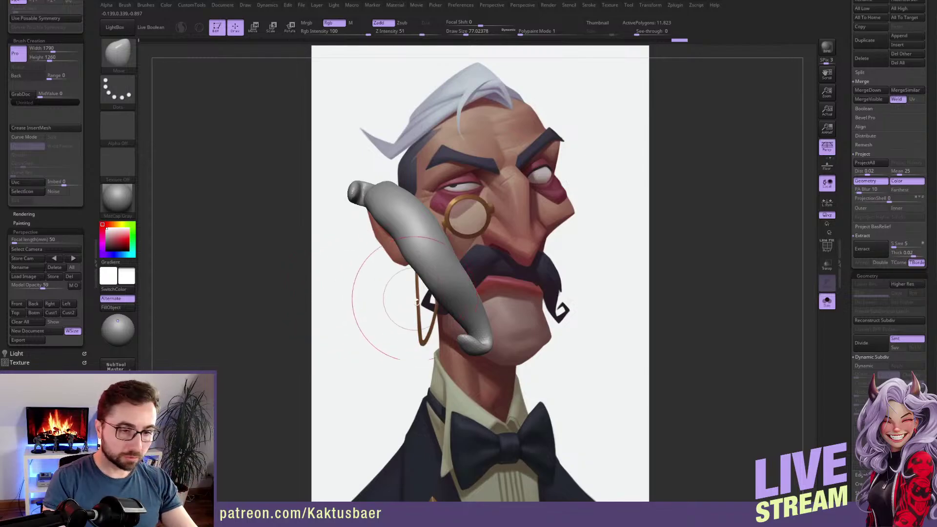
Smooth the mustache's thick middle at about 51 and slim its body with a Move brush reduced to about 71.
key("bracketleft")
left_click_drag(402, 235, 405, 245)
left_click_drag(405, 245, 405, 247, "shift")
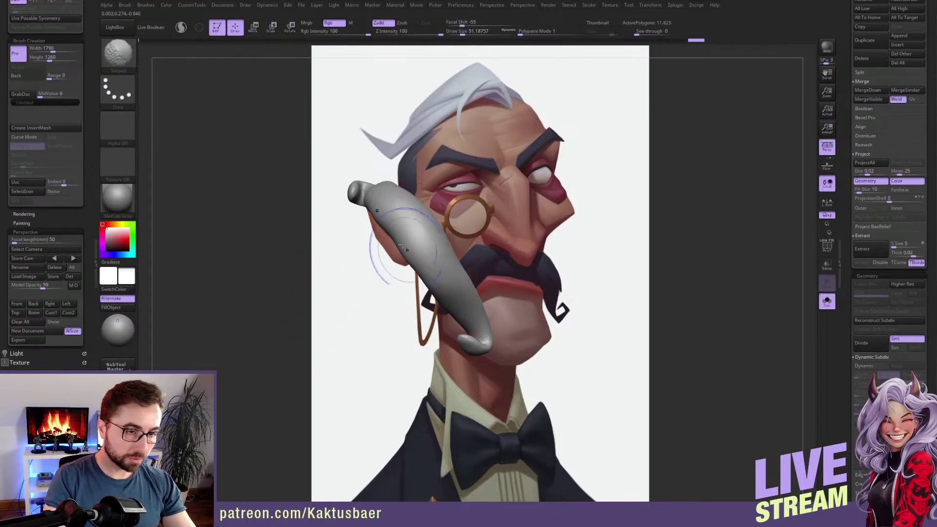
left_click_drag(440, 282, 431, 278, "shift")
right_click_drag(425, 277, 427, 276)
key("bracketright")
key("bracketright")
key("bracketright")
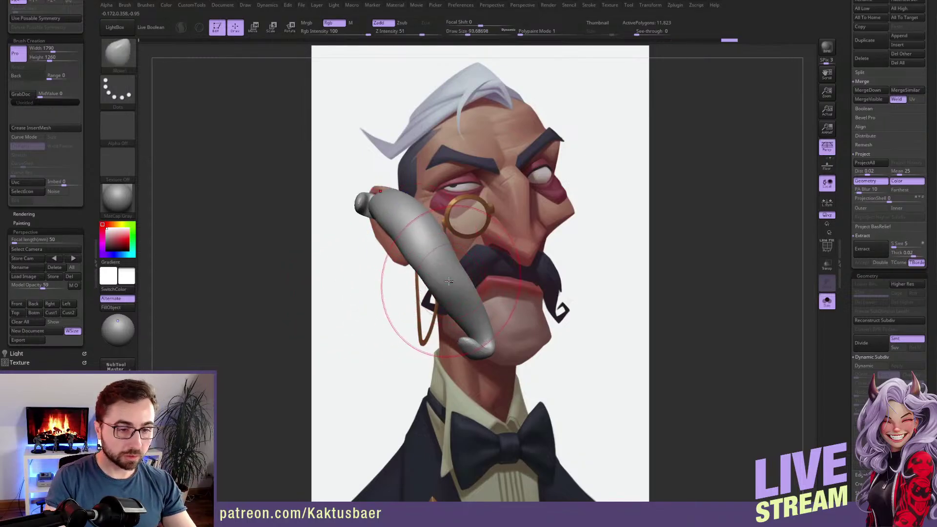
key("bracketleft")
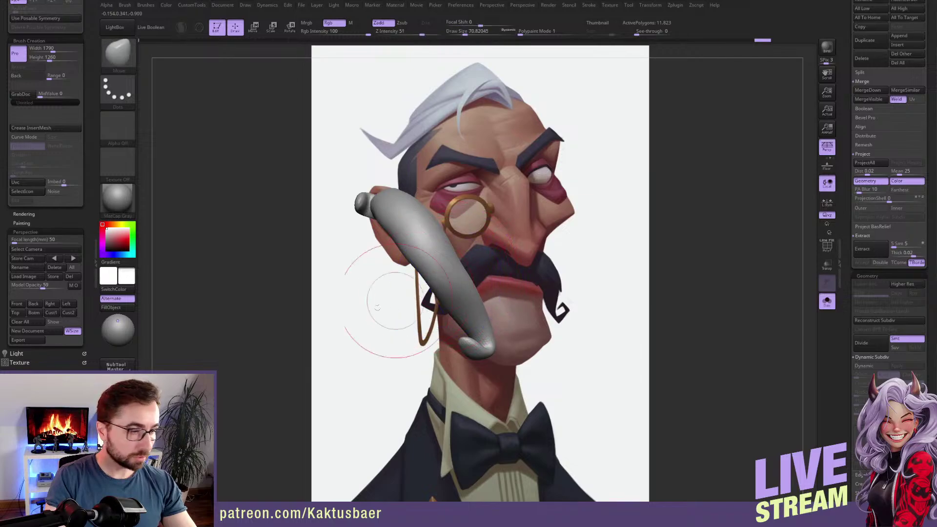
Refine and smooth the mustache's arch in the reference camera view with a brush of about 59.
left_click(34, 304)
key("bracketleft")
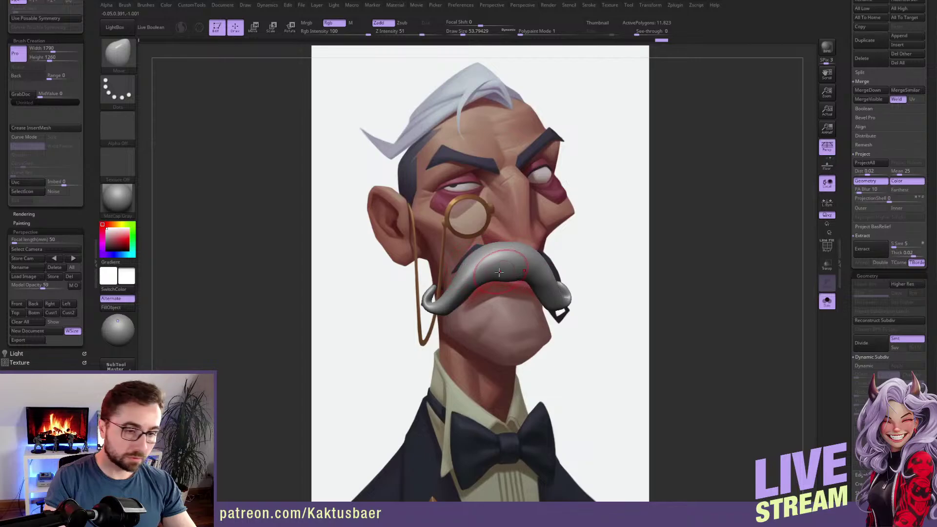
key("bracketright")
key("shift")
left_click_drag(459, 305, 471, 298, "shift")
key("shift")
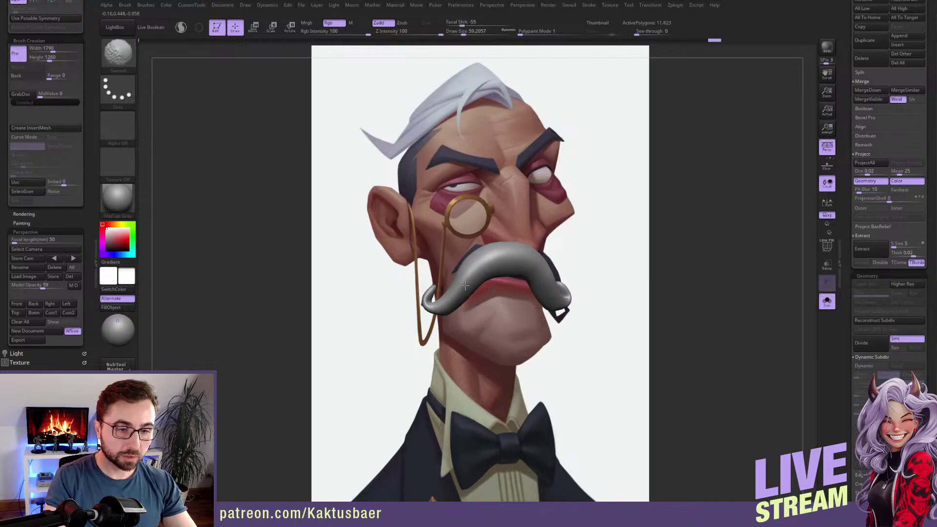
left_click_drag(496, 264, 494, 264, "shift")
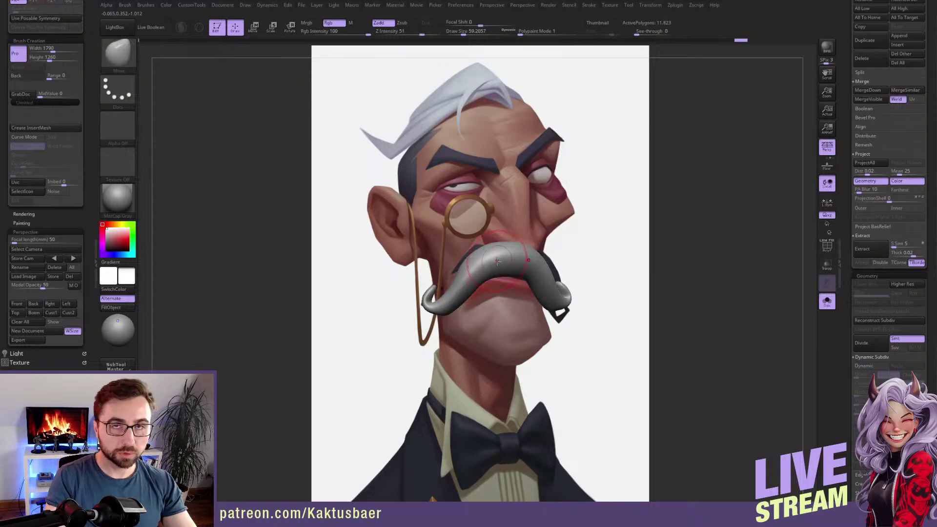
Bring back the full head and adjust the mustache's upper edge under the nose with a Move brush of about 71.
key("ctrl+i")
key("ctrl+i")
key("alt+s")
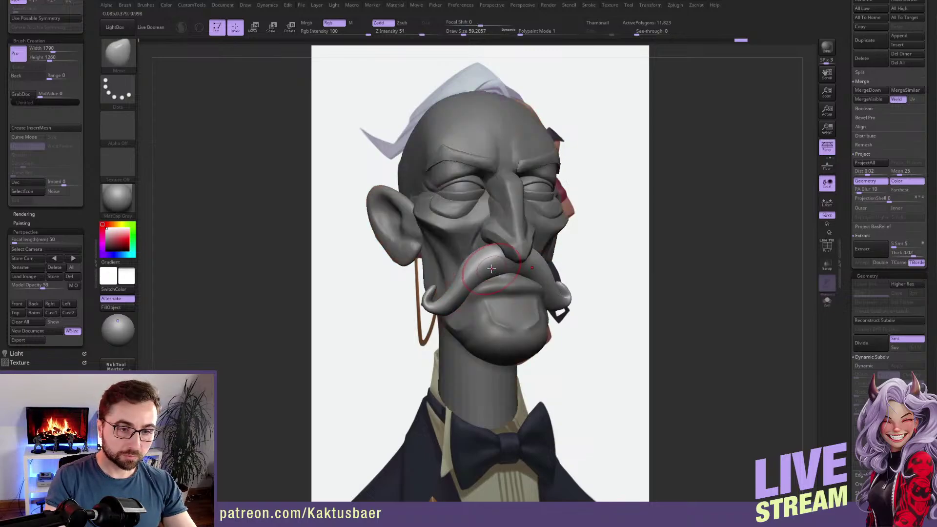
key("s")
left_click_drag(500, 248, 506, 251)
key("alt+s")
key("alt+s")
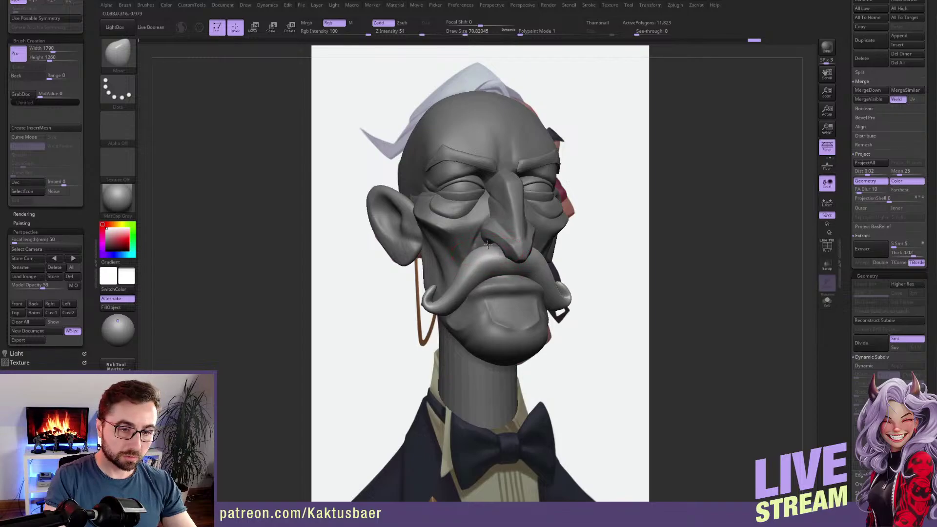
Activate the face subtool and enlarge the Move brush to about 108 at the lower cheek.
left_click(476, 381, "alt")
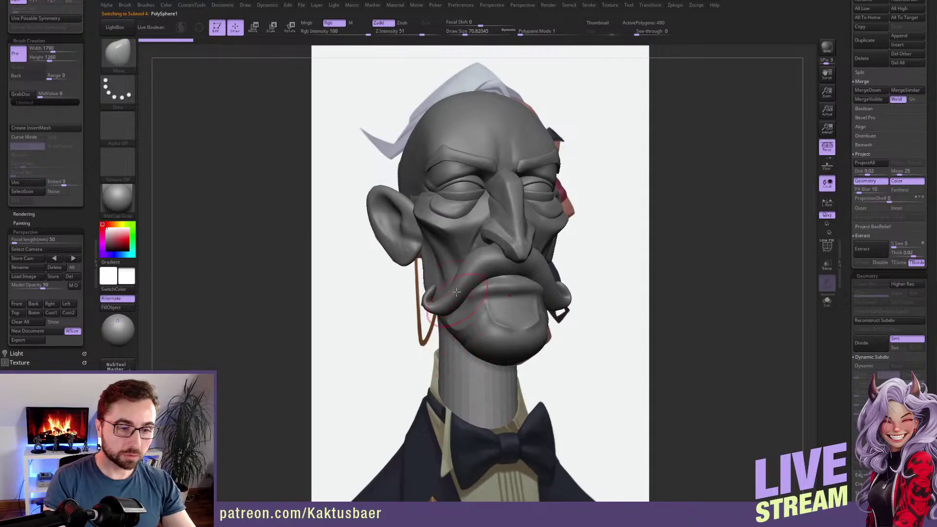
left_click(476, 309, "alt")
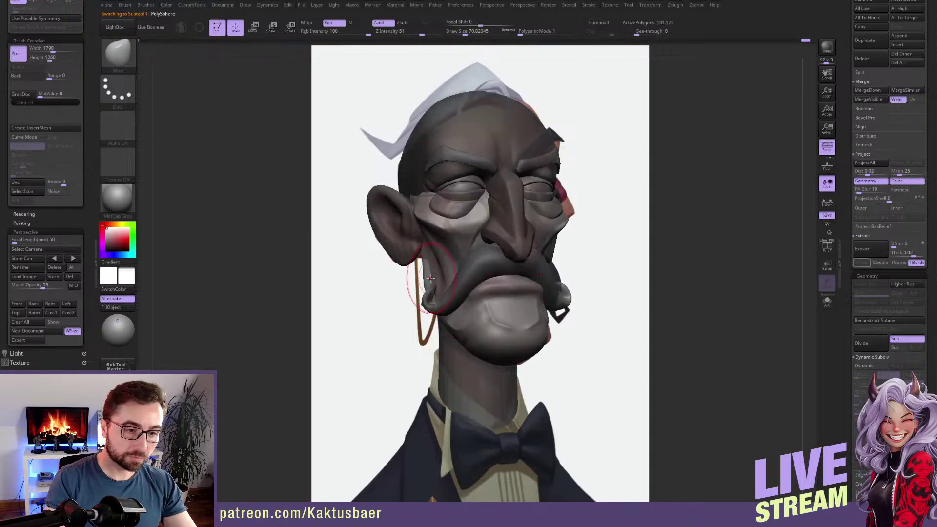
key("s")
mouse_move(430, 278)
left_mouse_down()
mouse_move(427, 285)
mouse_move(439, 289)
left_mouse_up()
key("s")
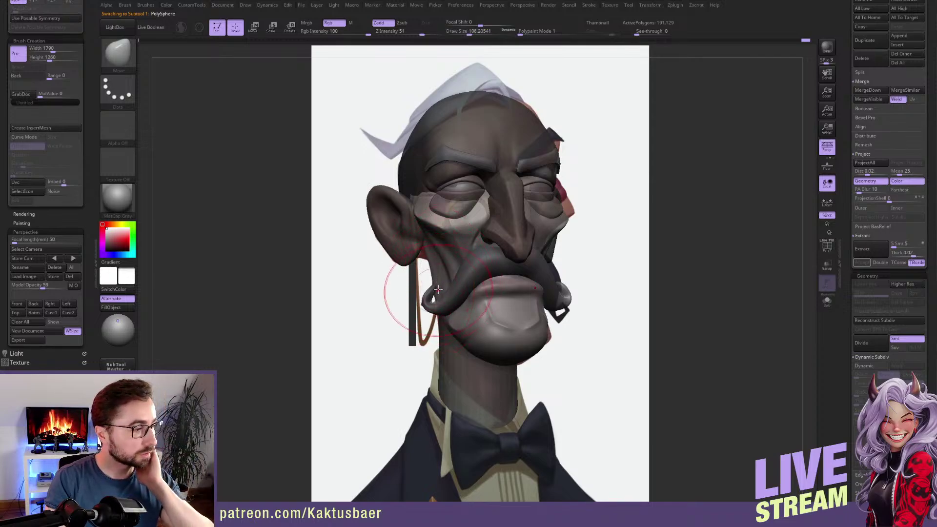
Push the neck's sides and base towards the painted neck and collar, enlarging the Move brush to about 167.
left_click(430, 252, "alt")
left_click_drag(489, 456, 490, 459)
left_click_drag(457, 415, 454, 418)
key("bracketright")
key("bracketright")
key("bracketright")
key("bracketright")
left_click_drag(449, 343, 453, 341)
Activate the neck subtool, remesh it with DynaMesh at resolution 64, and subdivide it twice.
mouse_move(468, 307)
right_mouse_down()
mouse_move(630, 292)
mouse_move(620, 291)
right_mouse_up()
left_click(464, 224, "alt")
left_click(485, 275, "alt")
mouse_move(488, 231)
right_mouse_down()
mouse_move(426, 226)
mouse_move(452, 234)
right_mouse_up()
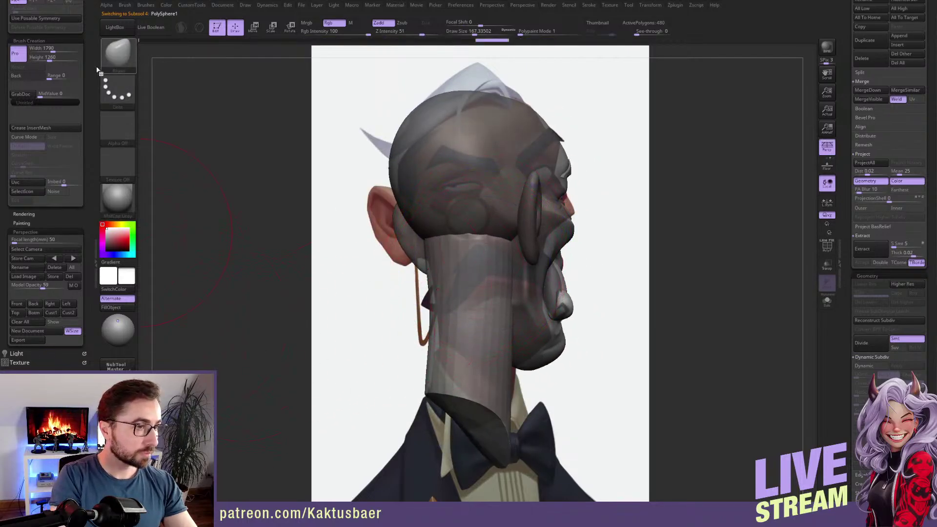
scroll(91, 138, "up", 8)
scroll(91, 138, "up", 4)
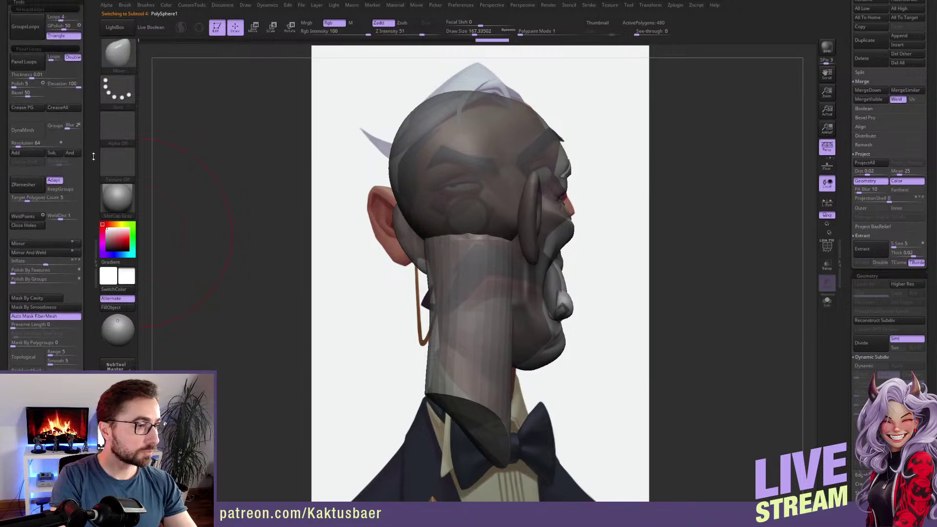
left_click(24, 133)
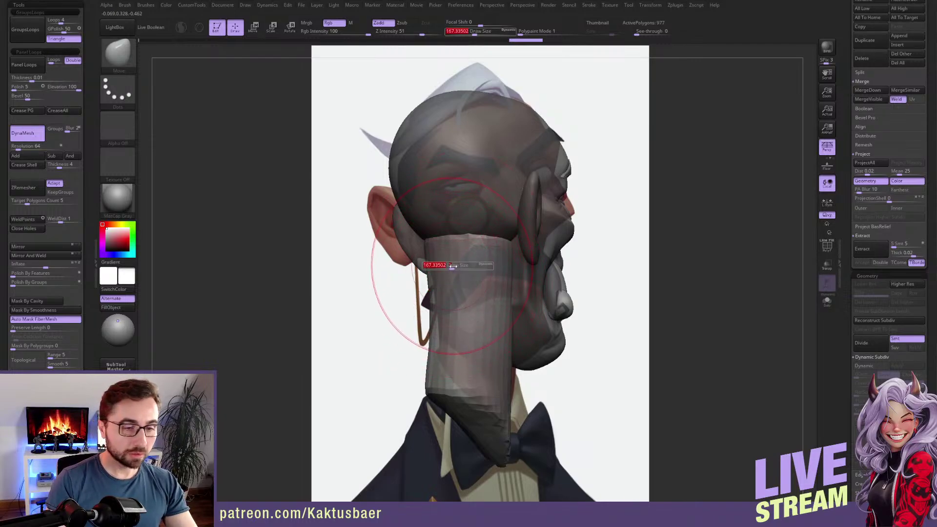
key("ctrl")
key("ctrl+d")
key("ctrl+d")
Build up a long muscle strand from behind the ear down to the neck's base with ClayBuildup at about 65.
mouse_move(479, 275)
right_mouse_down("alt")
mouse_move(381, 276)
mouse_move(397, 271)
right_mouse_up("alt")
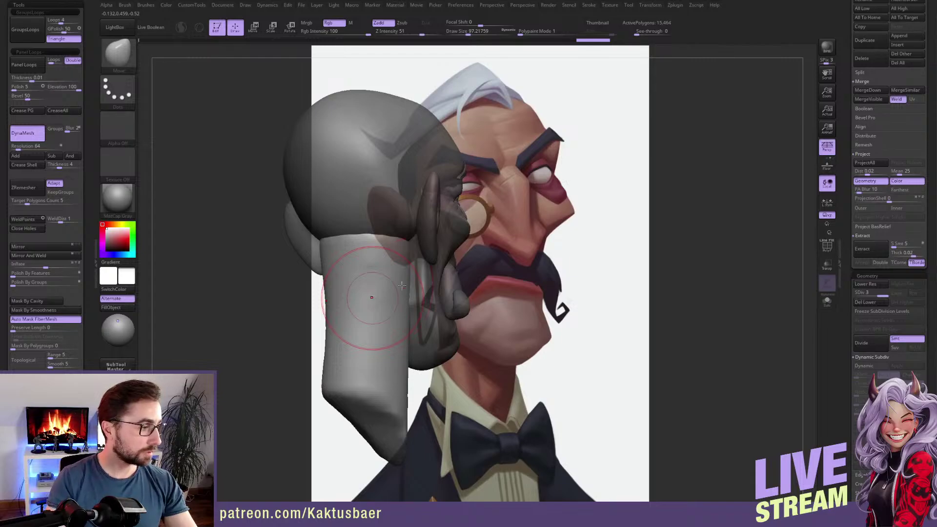
key("s")
left_click_drag(398, 263, 393, 262)
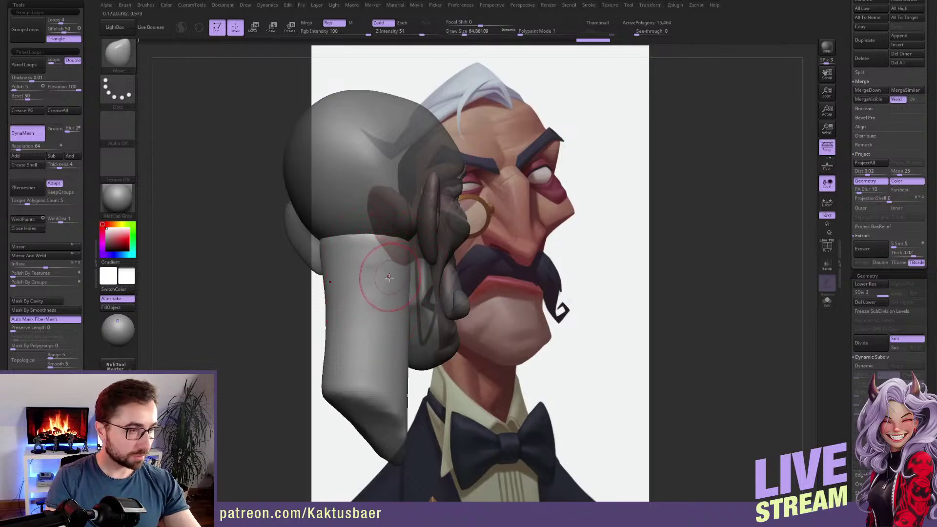
key("b")
key("c")
key("b")
right_click_drag(384, 273, 380, 262)
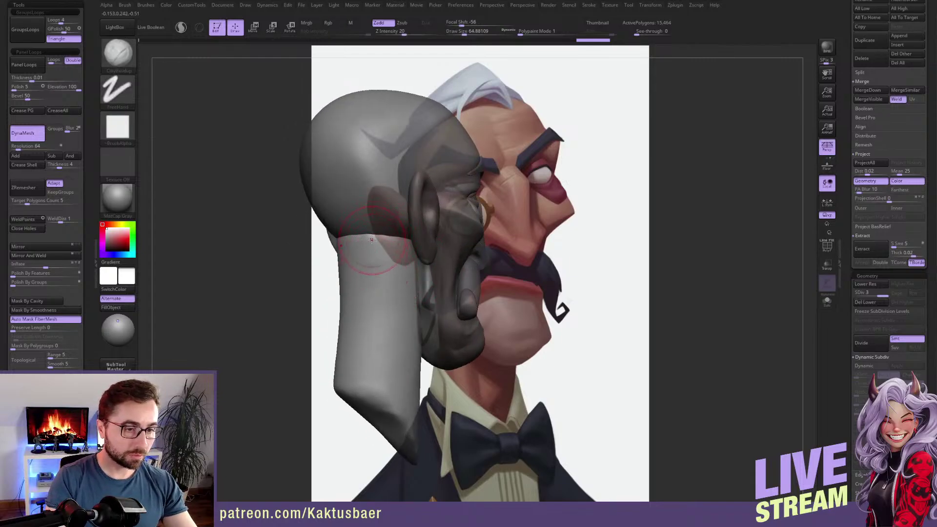
right_click_drag(378, 270, 370, 237)
mouse_move(380, 221)
left_mouse_down()
mouse_move(391, 289)
mouse_move(384, 304)
left_mouse_up()
left_click_drag(405, 404, 406, 409)
right_click_drag(383, 335, 368, 308)
left_click_drag(385, 318, 398, 356)
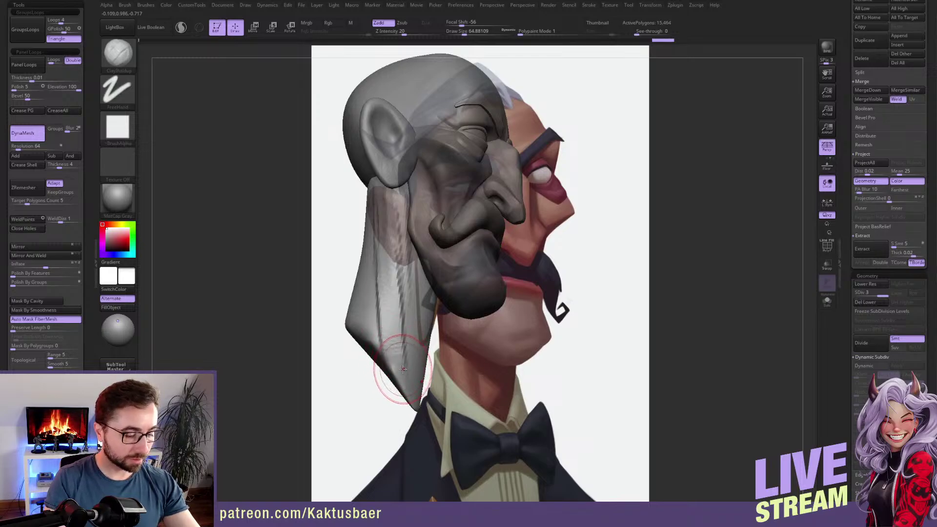
Swell the lower end of the neck muscle at the front of the base with the Inflat brush.
key("b")
left_click(422, 242)
mouse_move(407, 357)
right_mouse_down("alt")
mouse_move(402, 323)
mouse_move(388, 335)
right_mouse_up("alt")
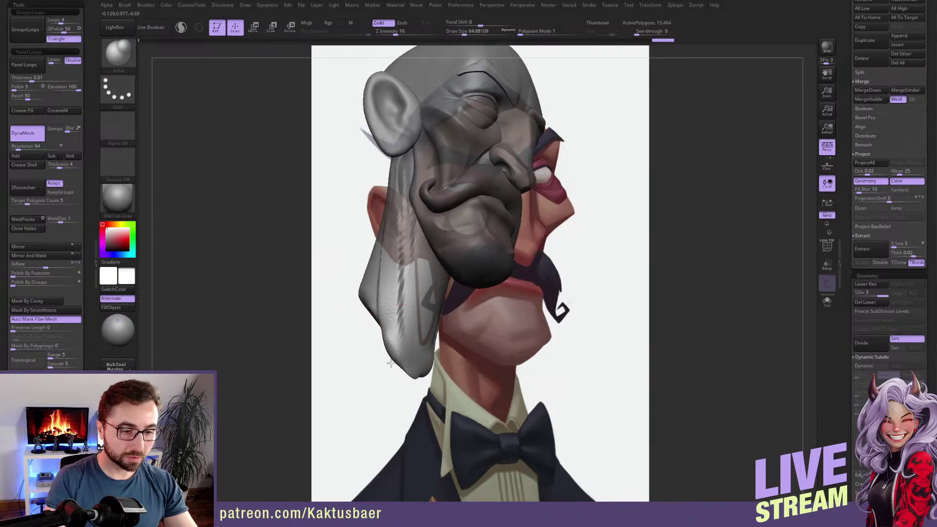
mouse_move(386, 344)
left_mouse_down()
mouse_move(411, 377)
mouse_move(390, 362)
left_mouse_up()
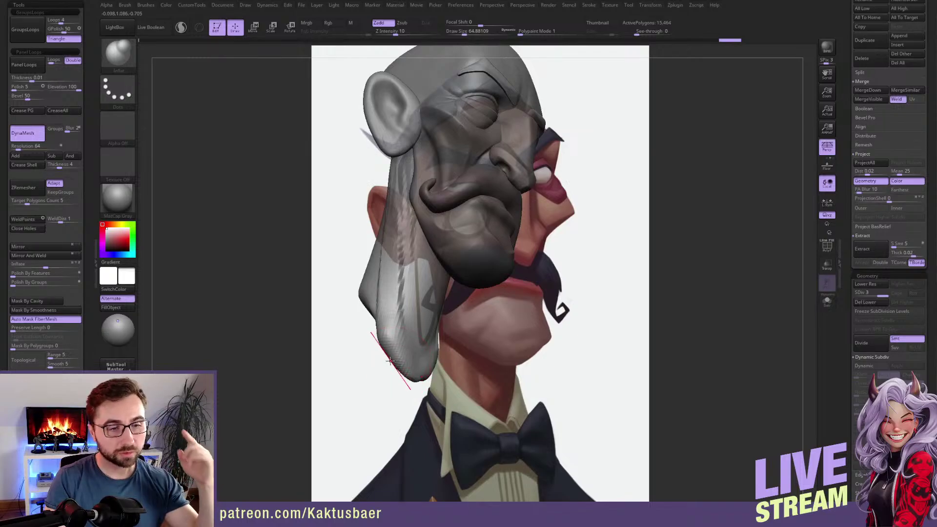
right_click_drag(389, 350, 380, 340)
left_click_drag(375, 309, 380, 333)
Return to ClayBuildup and remesh the neck with DynaMesh at resolution 288.
key("b")
key("c")
key("b")
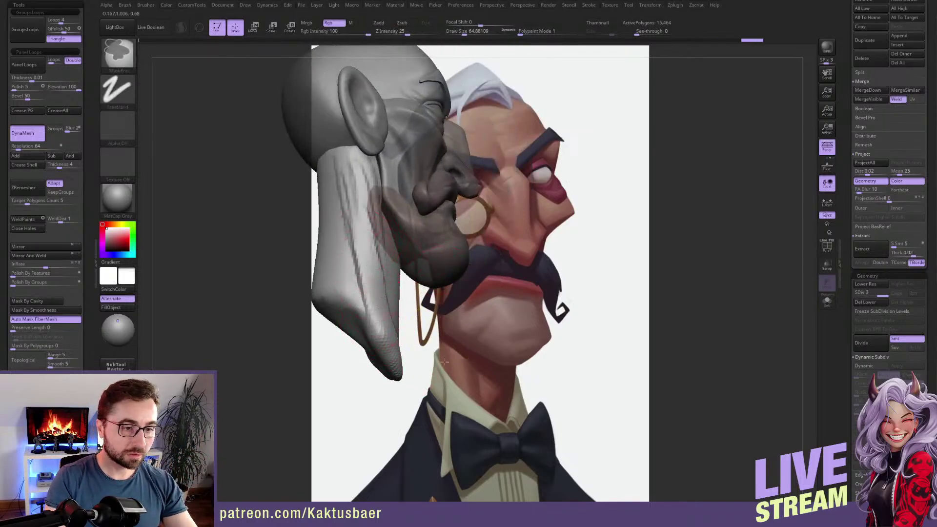
left_click(444, 296, "ctrl")
left_click(444, 295, "ctrl")
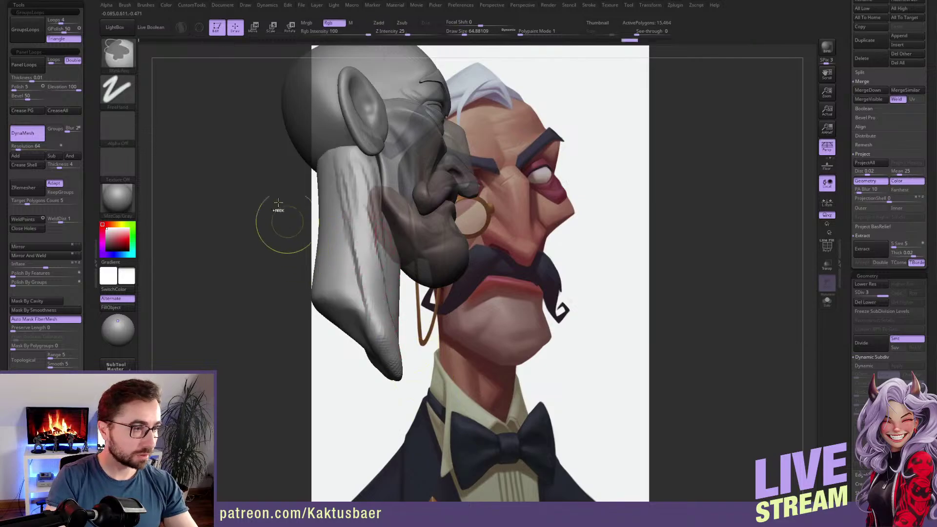
left_click_drag(284, 214, 308, 260, "ctrl")
key("ctrl+z")
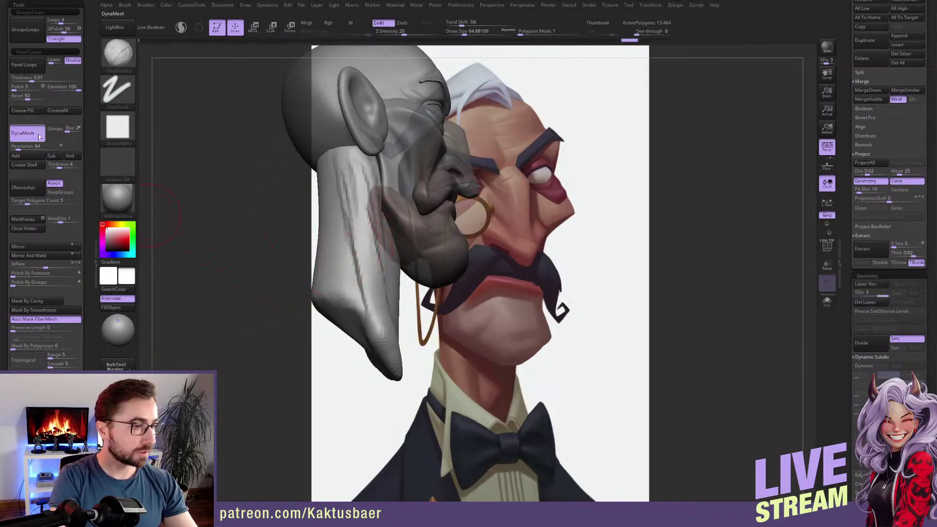
left_click_drag(18, 147, 25, 147)
left_click_drag(239, 164, 240, 233, "ctrl")
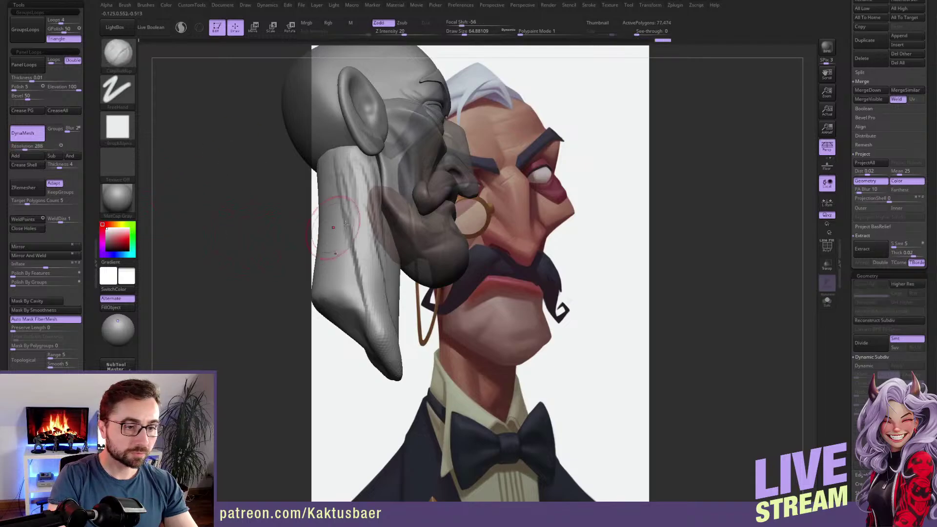
Smooth the rough clay strokes along the neck muscle down to its base.
key("shift")
left_click_drag(371, 319, 381, 339, "shift")
mouse_move(382, 339)
right_mouse_down()
mouse_move(397, 288)
mouse_move(398, 310)
mouse_move(405, 293)
right_mouse_up()
key("3")
key("1")
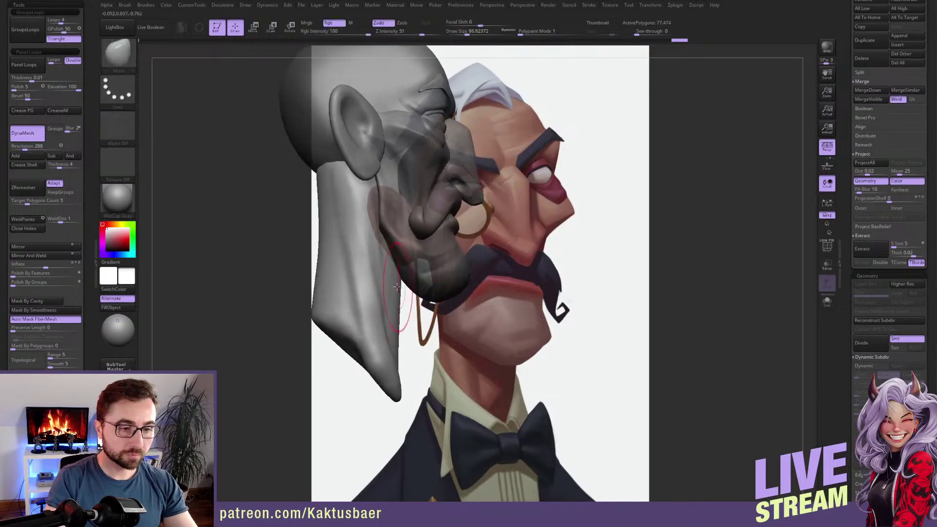
Add a second, thinner strand down the front of the neck below the jaw with a small ClayBuildup brush.
key("shift")
key("b")
key("c")
key("b")
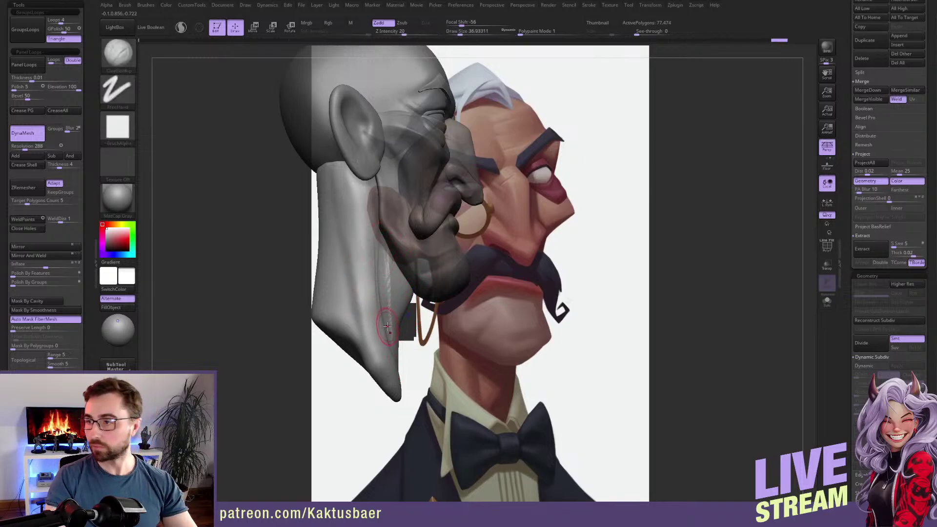
mouse_move(376, 303)
right_mouse_down()
mouse_move(345, 318)
mouse_move(389, 264)
mouse_move(389, 275)
right_mouse_up()
Adjust the neck's shape beneath the jaw with the Move brush and smooth its lower front.
key("b")
key("m")
key("v")
mouse_move(389, 266)
left_mouse_down()
mouse_move(397, 280)
mouse_move(370, 249)
left_mouse_up()
left_click_drag(391, 317, 391, 324, "shift")
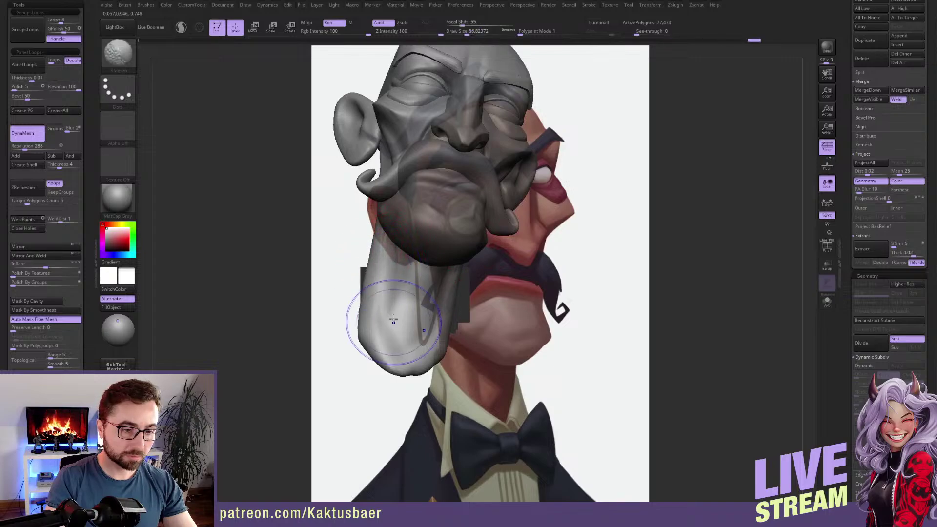
mouse_move(391, 323)
right_mouse_down("shift")
mouse_move(395, 303)
mouse_move(399, 333)
mouse_move(452, 330)
mouse_move(433, 372)
right_mouse_up("shift")
Activate the face subtool and try a DamStandard crease along the mouth line at a brush size of about 25.
left_click(398, 156, "alt")
mouse_move(397, 155)
right_mouse_down()
mouse_move(422, 278)
mouse_move(439, 275)
mouse_move(432, 271)
mouse_move(444, 328)
mouse_move(425, 303)
mouse_move(442, 305)
right_mouse_up()
key("b")
key("d")
key("s")
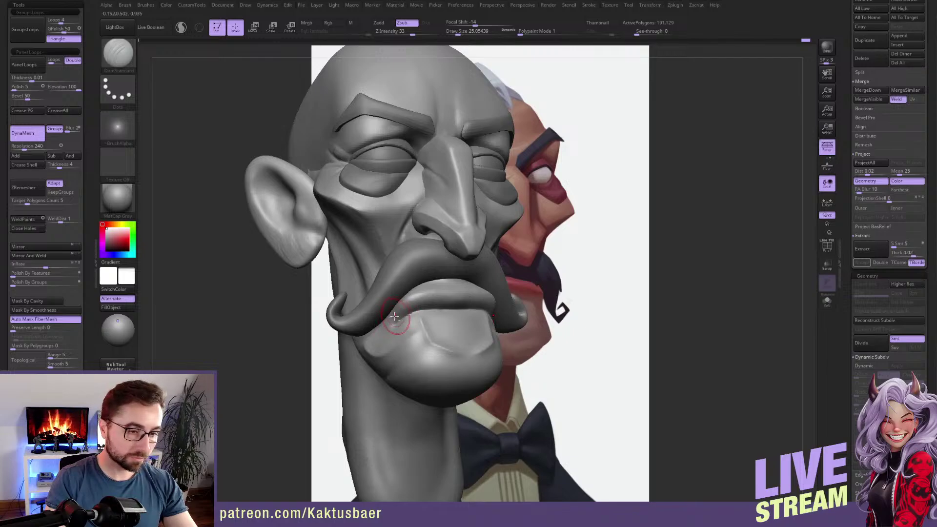
left_click_drag(414, 297, 458, 295)
key("ctrl+z")
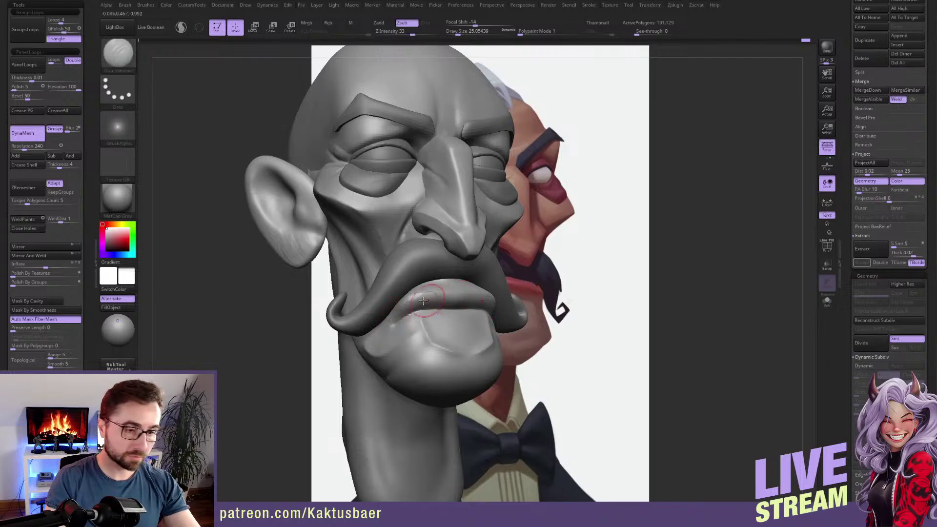
Smooth the area beside the mouth corner and flatten the lower cheek with TrimDynamic at about 25.
right_click_drag(399, 321, 411, 325)
left_click_drag(398, 330, 386, 335, "shift")
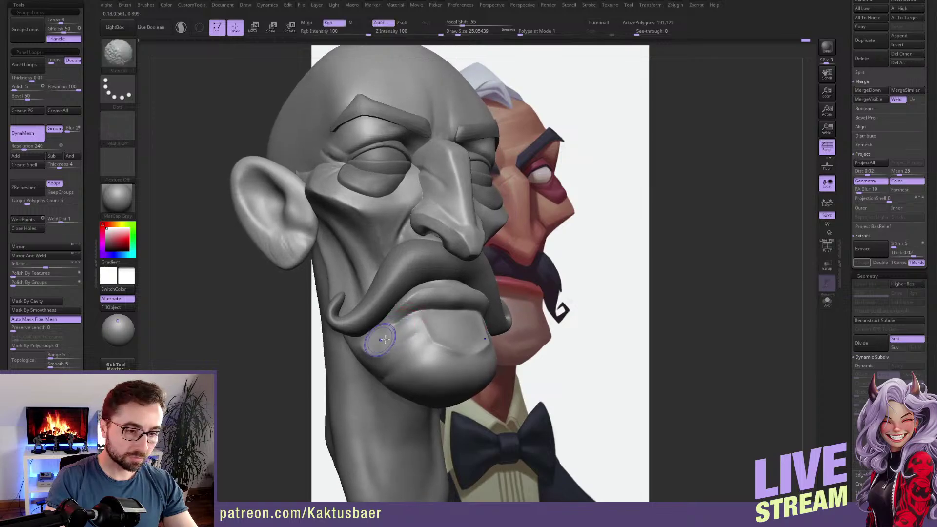
right_click_drag(385, 337, 386, 318, "alt")
key("b")
key("t")
key("d")
mouse_move(381, 339)
left_mouse_down()
mouse_move(392, 330)
mouse_move(379, 326)
left_mouse_up()
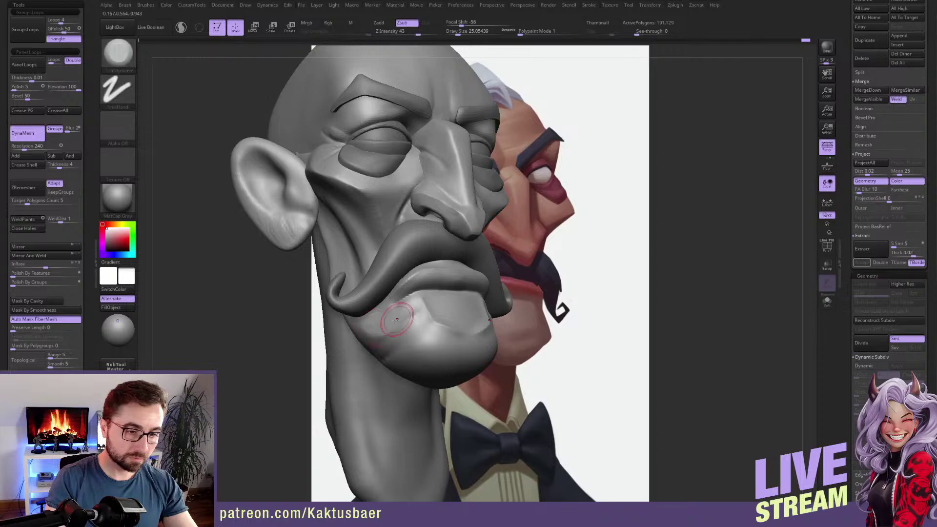
right_click_drag(410, 317, 412, 305)
Refine the planes between the mouth corner and chin with TrimDynamic at about 27.
key("s")
left_click_drag(413, 306, 378, 309)
key("b")
key("d")
key("s")
key("s")
key("b")
key("t")
key("d")
key("s")
left_click_drag(401, 309, 398, 308)
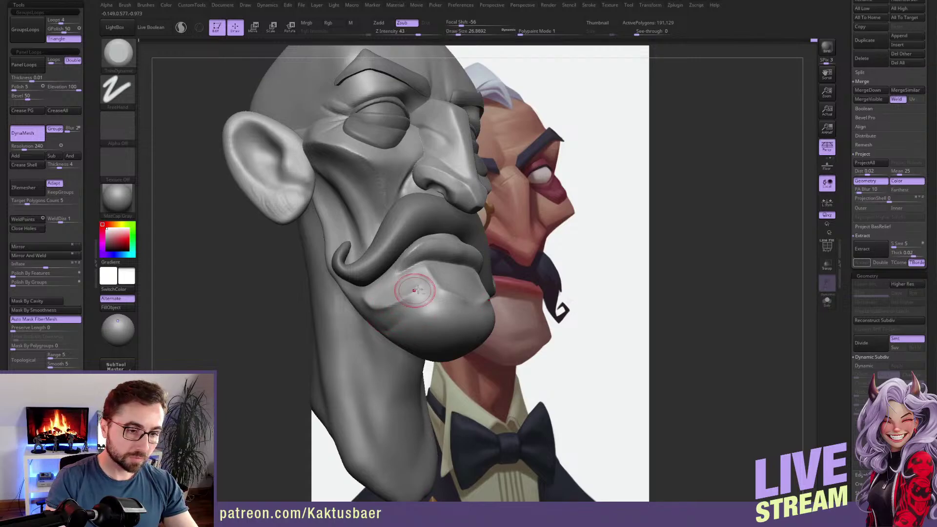
Smooth the crease between chin and jaw, and enlarge the TrimDynamic brush to about 39.
key("shift")
left_click_drag(382, 321, 385, 320, "shift")
key("s")
left_click_drag(386, 318, 383, 318)
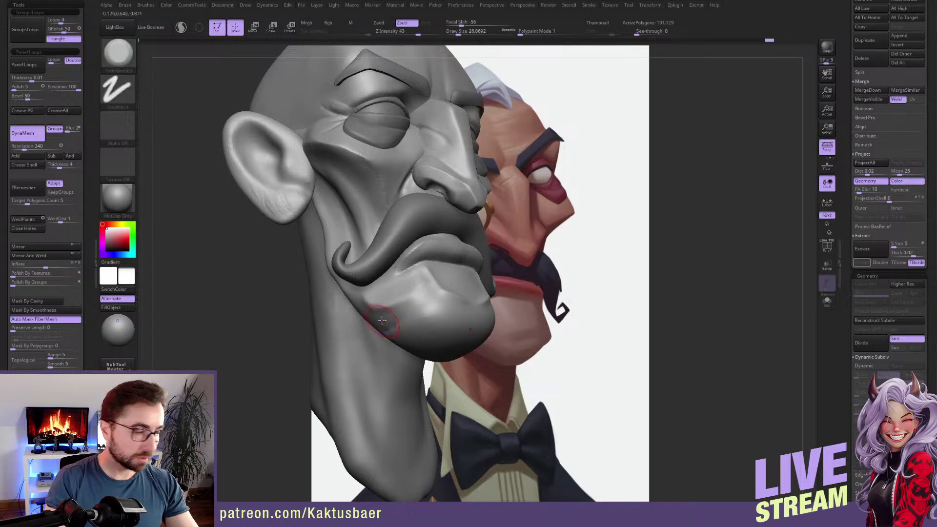
mouse_move(385, 317)
right_mouse_down()
mouse_move(389, 290)
mouse_move(379, 279)
right_mouse_up()
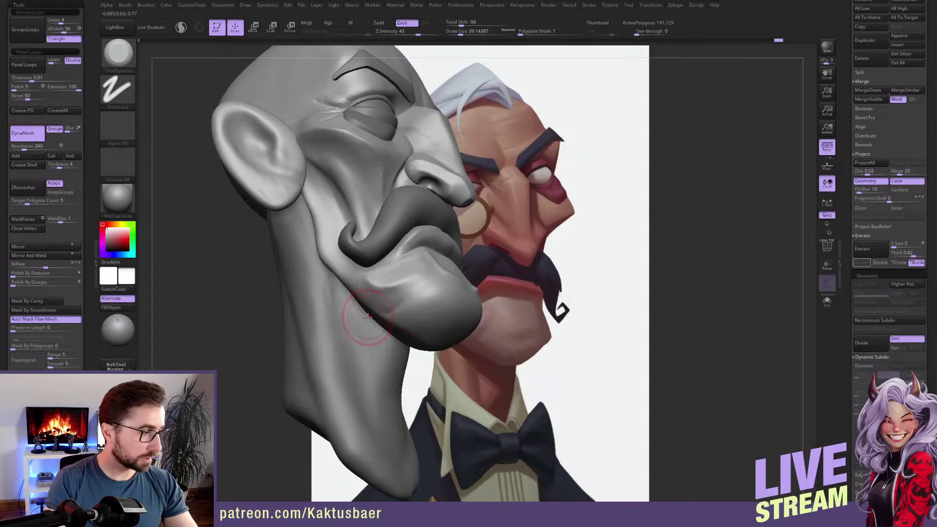
Isolate the face subtool and build up the lower cheek and jaw with ClayBuildup at about 29.
key("alt+s")
right_click_drag(366, 286, 366, 272)
key("b")
key("c")
key("b")
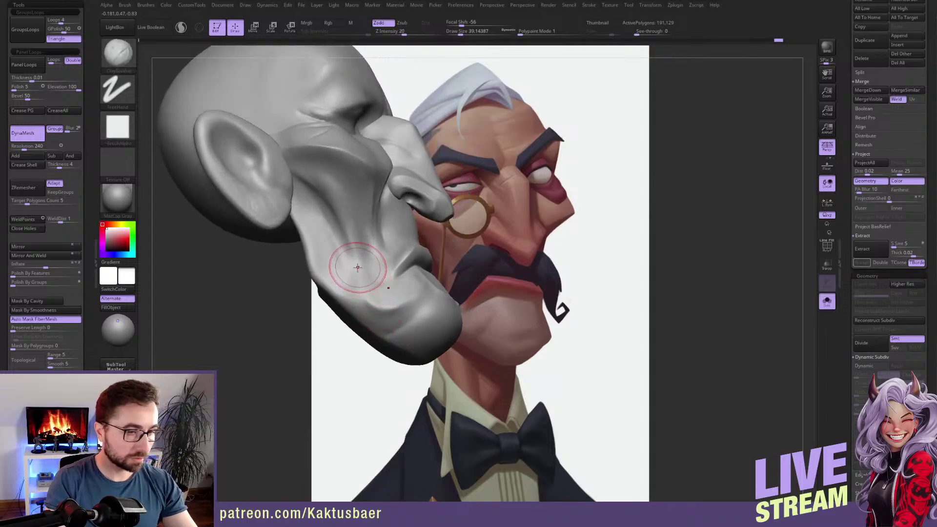
key("s")
mouse_move(346, 266)
left_mouse_down()
mouse_move(350, 289)
mouse_move(347, 262)
left_mouse_up()
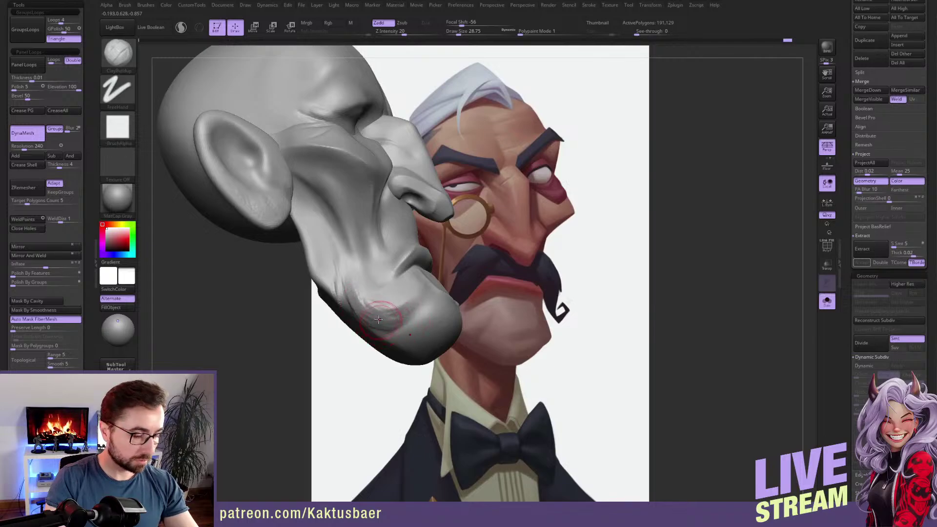
Flatten the added clay along the jaw and beside the chin with TrimDynamic, reducing the brush to about 22.
key("b")
key("t")
key("d")
right_click_drag(374, 306, 375, 315)
left_click_drag(351, 283, 366, 317)
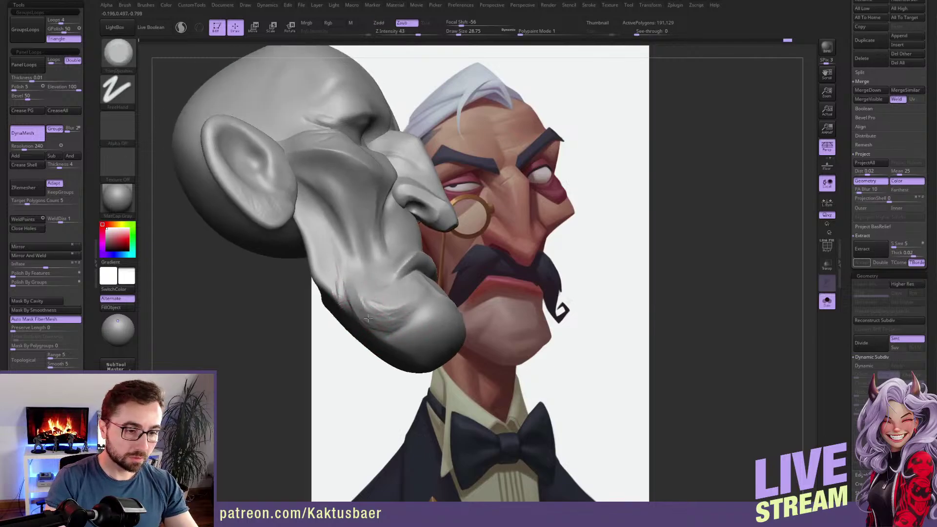
mouse_move(368, 294)
right_mouse_down()
mouse_move(366, 286)
mouse_move(391, 316)
mouse_move(390, 294)
right_mouse_up()
left_click_drag(389, 294, 389, 306)
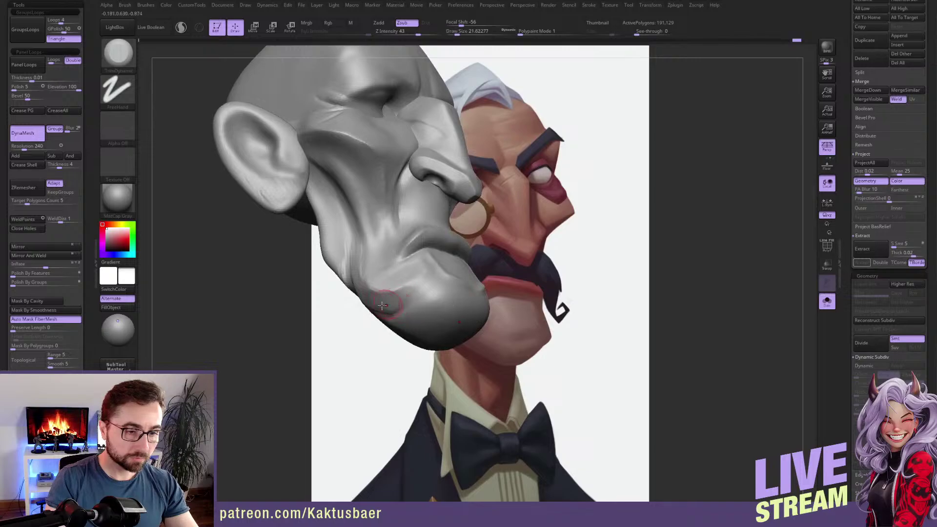
mouse_move(382, 301)
right_mouse_down()
mouse_move(391, 302)
mouse_move(361, 283)
right_mouse_up()
Smooth the transitions between the lower cheek, mouth corner and side of the chin.
key("shift")
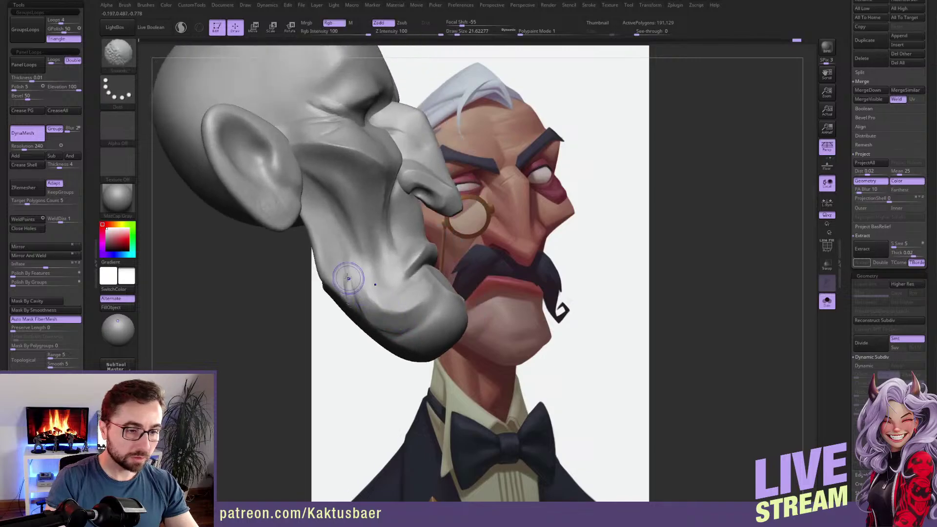
mouse_move(339, 237)
right_mouse_down()
mouse_move(368, 263)
mouse_move(352, 272)
right_mouse_up()
key("shift")
left_click_drag(375, 332, 385, 333, "shift")
right_click_drag(380, 319, 387, 303)
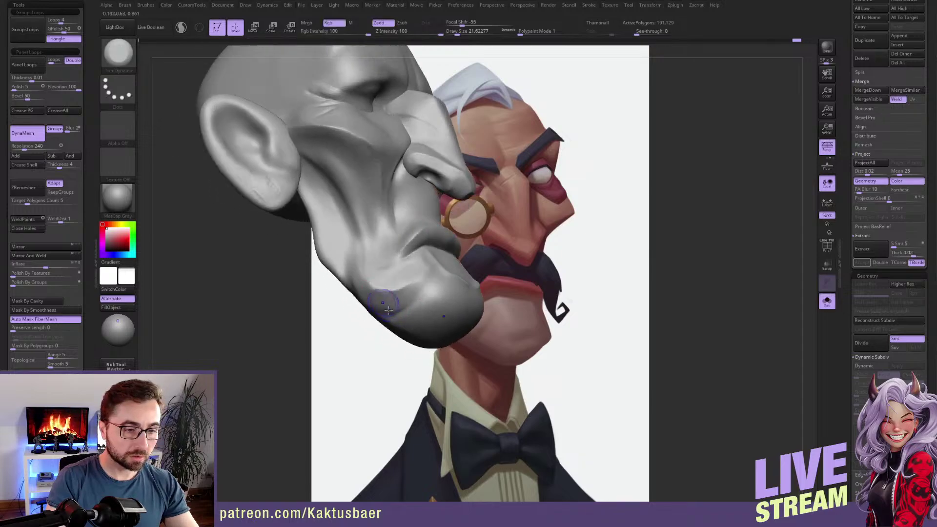
left_click_drag(401, 300, 413, 317, "shift")
right_click_drag(387, 319, 377, 336)
mouse_move(396, 275)
left_mouse_down("shift")
mouse_move(408, 274)
mouse_move(394, 280)
left_mouse_up("shift")
Trim the jaw edge below the cheek with TrimDynamic at about 23 and smooth the surface beside the chin.
right_click_drag(342, 274, 355, 300)
mouse_move(337, 315)
left_mouse_down()
mouse_move(345, 303)
mouse_move(340, 317)
left_mouse_up()
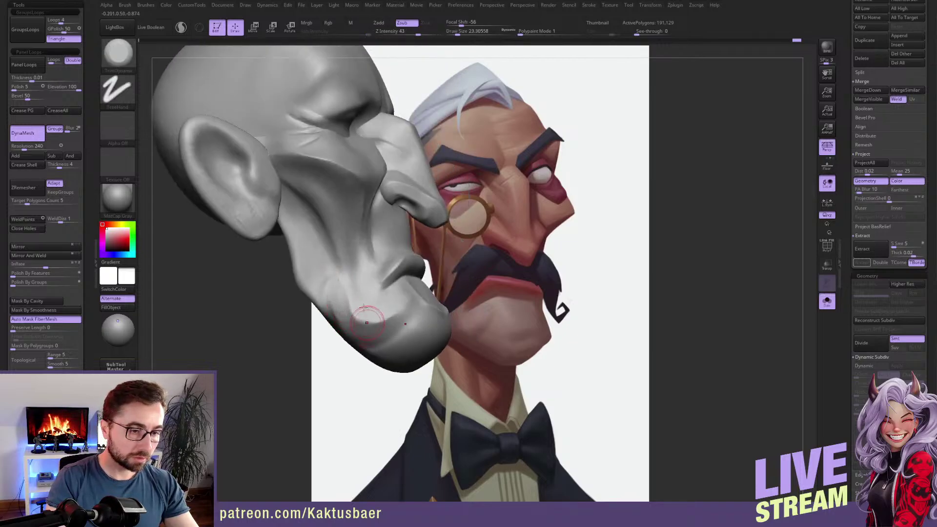
left_click_drag(358, 308, 343, 312, "shift")
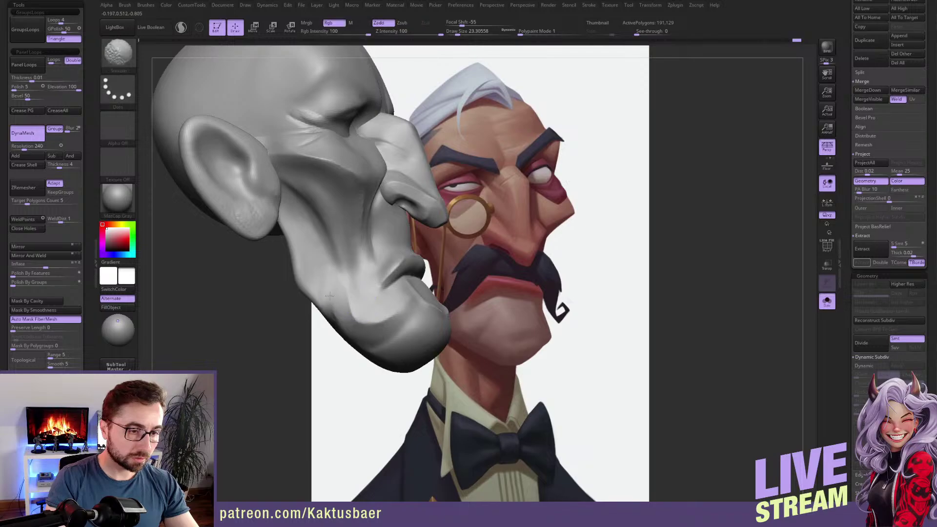
mouse_move(386, 313)
right_mouse_down()
mouse_move(373, 309)
mouse_move(413, 307)
mouse_move(385, 312)
right_mouse_up()
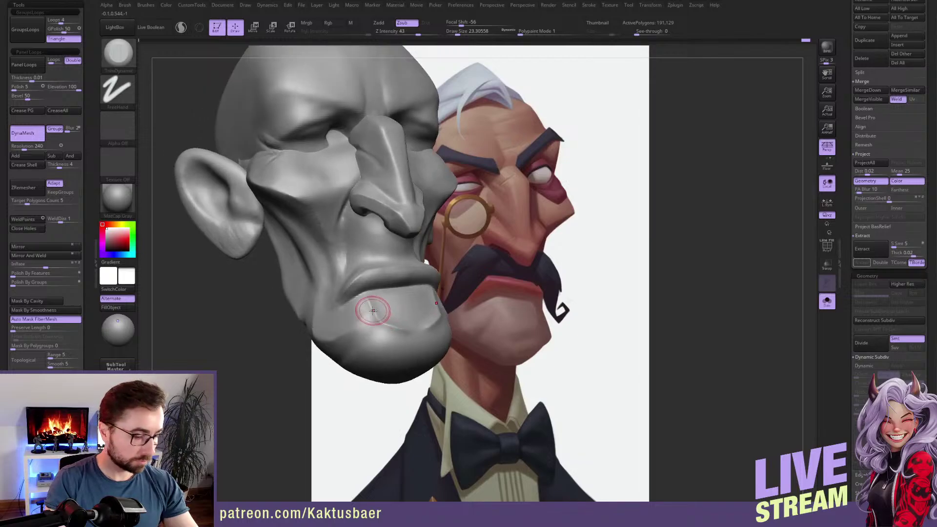
Fill the area beneath the mouth corner with ClayBuildup at about 33 and smooth it.
key("b")
key("c")
key("b")
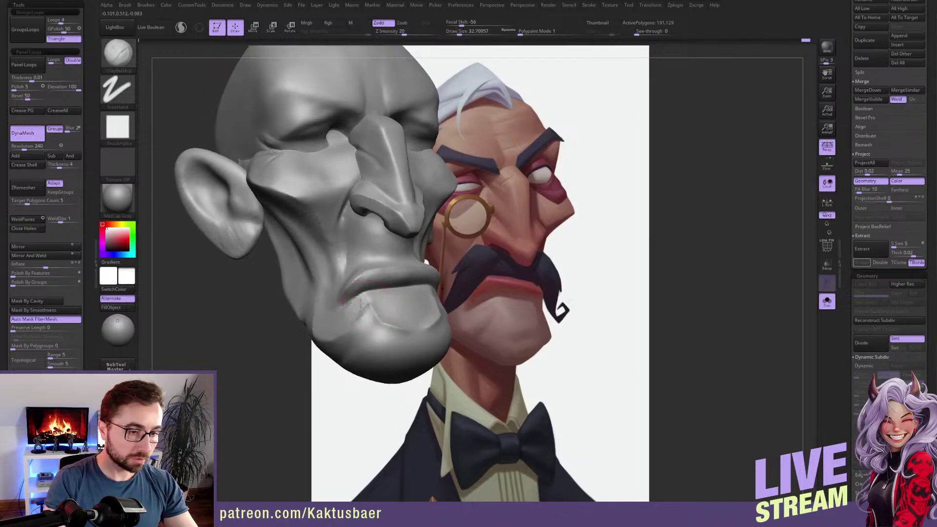
left_click_drag(366, 309, 372, 310, "shift")
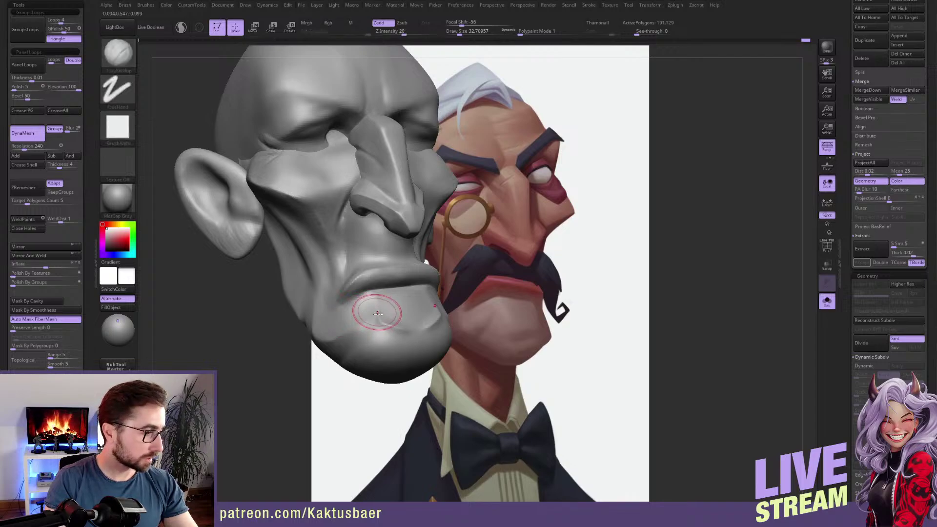
Build up the chin's upper ridge below the lower lip with ClayBuildup, reducing the brush to about 25.
right_click_drag(377, 311, 387, 321)
mouse_move(399, 329)
left_mouse_down()
mouse_move(393, 307)
mouse_move(385, 320)
left_mouse_up()
right_click_drag(387, 316, 398, 321)
mouse_move(398, 322)
left_mouse_down()
mouse_move(349, 362)
mouse_move(374, 365)
mouse_move(393, 318)
mouse_move(397, 339)
left_mouse_up()
right_click_drag(376, 355, 391, 339)
key("s")
left_click_drag(388, 339, 379, 332)
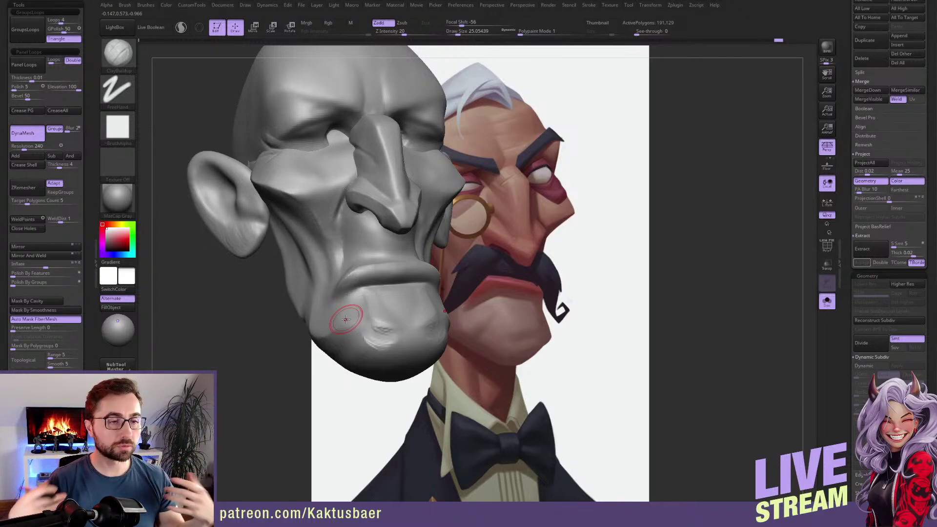
Show the other subtools again and smooth the chin's upper ridge and the surface below the lower lip.
key("shift+alt+s")
right_click_drag(406, 321, 396, 302)
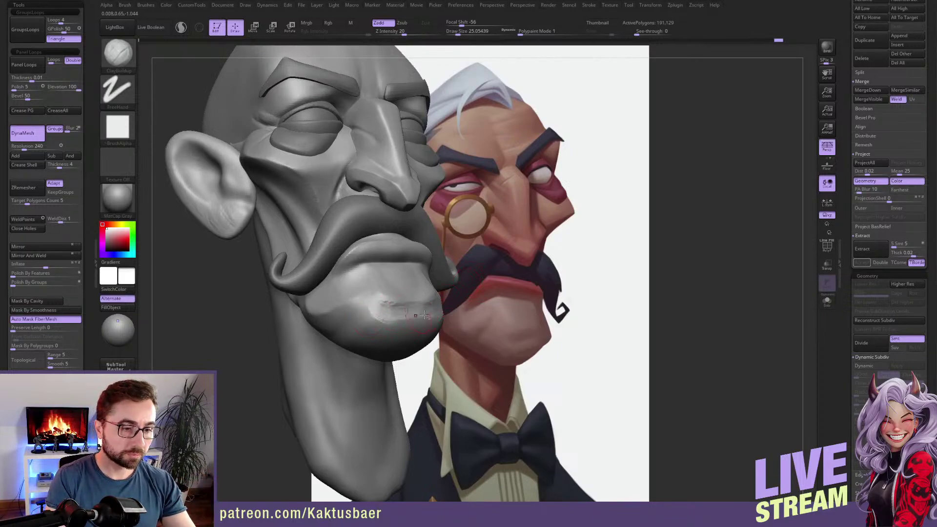
key("shift")
left_click_drag(381, 320, 392, 317, "shift")
mouse_move(387, 279)
left_mouse_down("shift")
mouse_move(378, 282)
mouse_move(401, 312)
mouse_move(359, 332)
mouse_move(338, 330)
mouse_move(353, 327)
left_mouse_up("shift")
mouse_move(362, 288)
left_mouse_down("shift")
mouse_move(317, 309)
mouse_move(359, 293)
left_mouse_up("shift")
right_click_drag(359, 293, 377, 310)
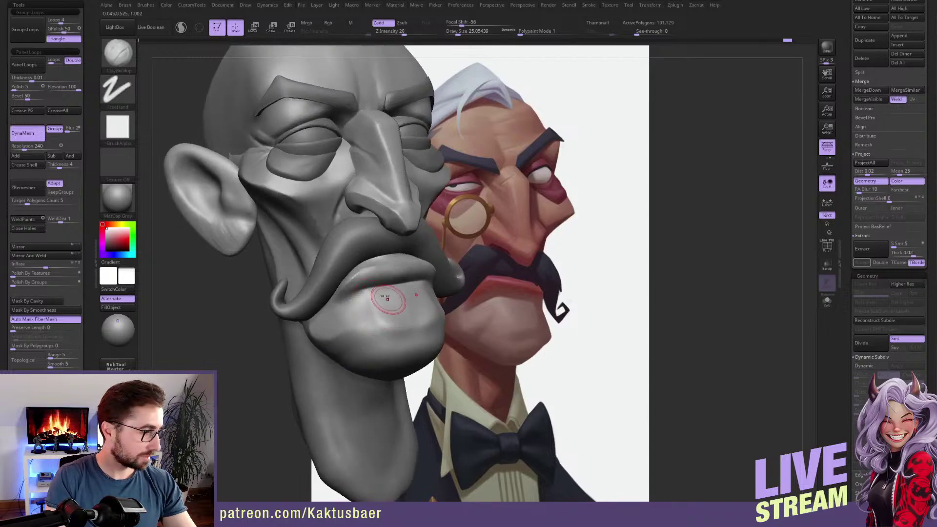
Flatten the lower lip and the area beneath it with TrimDynamic, reducing the brush to about 16.
key("b")
key("t")
key("d")
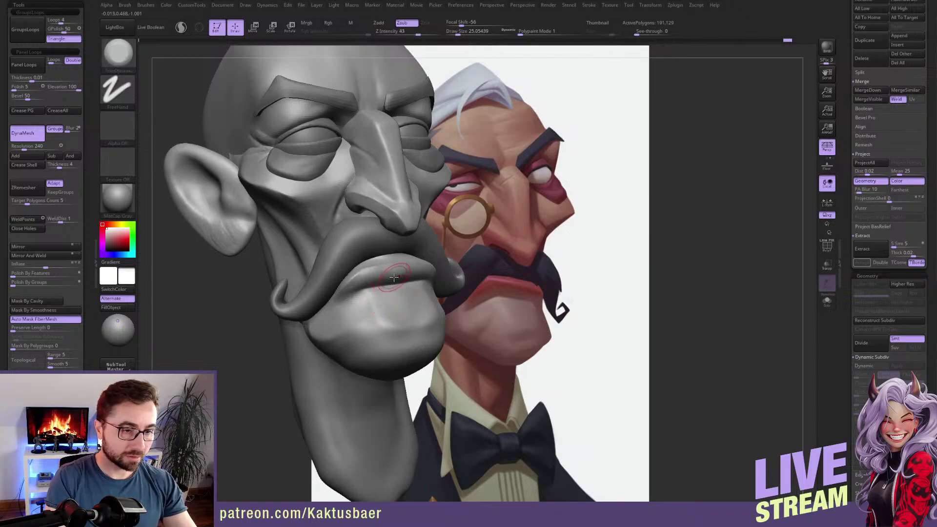
right_click_drag(393, 281, 391, 274)
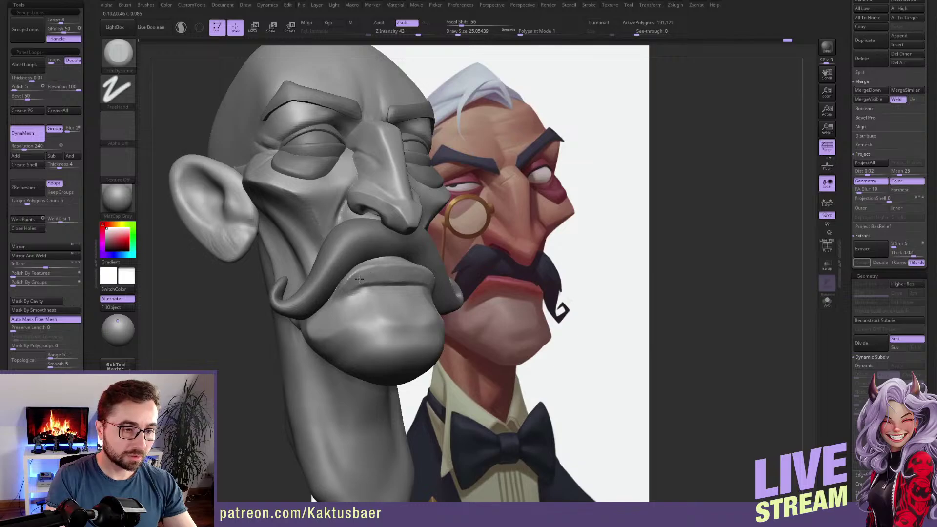
mouse_move(386, 279)
right_mouse_down()
mouse_move(389, 309)
mouse_move(398, 295)
right_mouse_up()
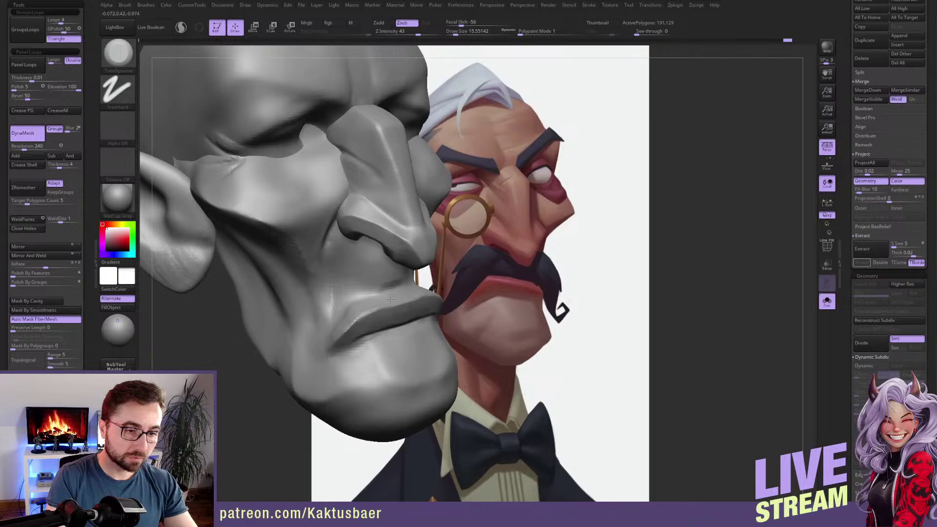
key("alt+s")
right_click_drag(384, 323, 382, 264, "alt")
right_click_drag(382, 303, 415, 317)
Adjust the lower lip and mouth corner in side view using the Move brush at about 37.
key("b")
key("m")
key("v")
key("s")
left_click_drag(385, 337, 387, 331)
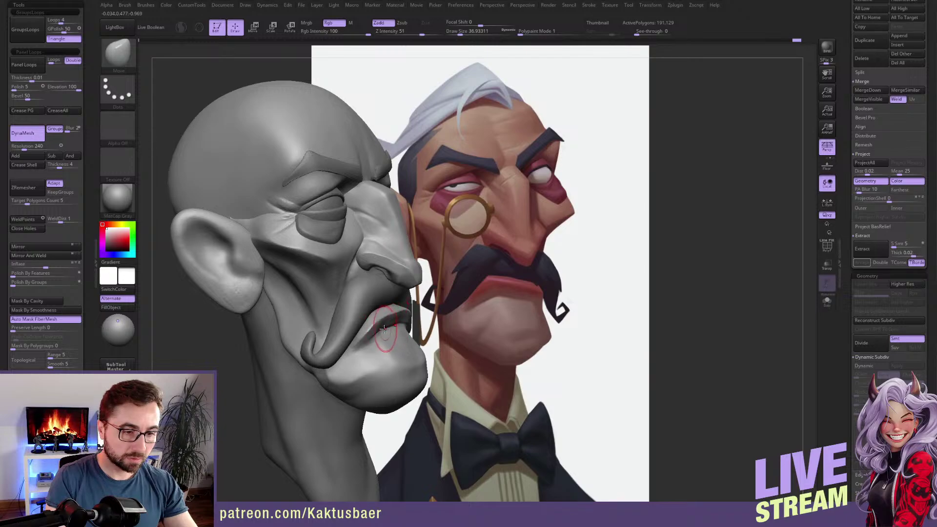
right_click_drag(384, 330, 376, 335)
key("s")
left_click_drag(376, 335, 368, 322)
key("s")
Reshape the lip line from a low angle with the Move brush at about 44.
mouse_move(374, 322)
right_mouse_down("ctrl")
mouse_move(383, 339)
mouse_move(402, 326)
mouse_move(357, 331)
right_mouse_up("ctrl")
key("b")
key("t")
key("d")
key("b")
key("m")
key("v")
left_click_drag(346, 335, 355, 327)
key("s")
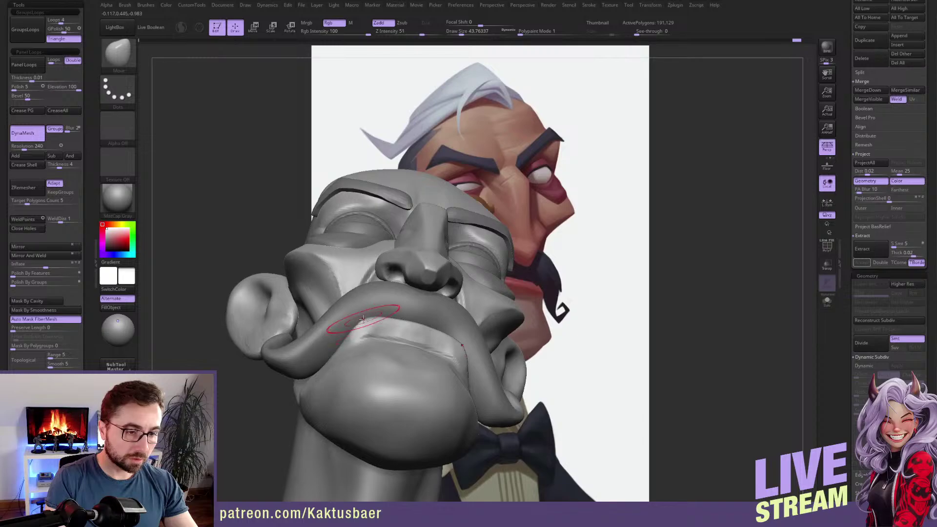
Smooth the mouth corner and reposition it on the isolated head with the Move brush at about 39.
right_click_drag(393, 324, 401, 330)
key("s")
left_click_drag(402, 329, 398, 330)
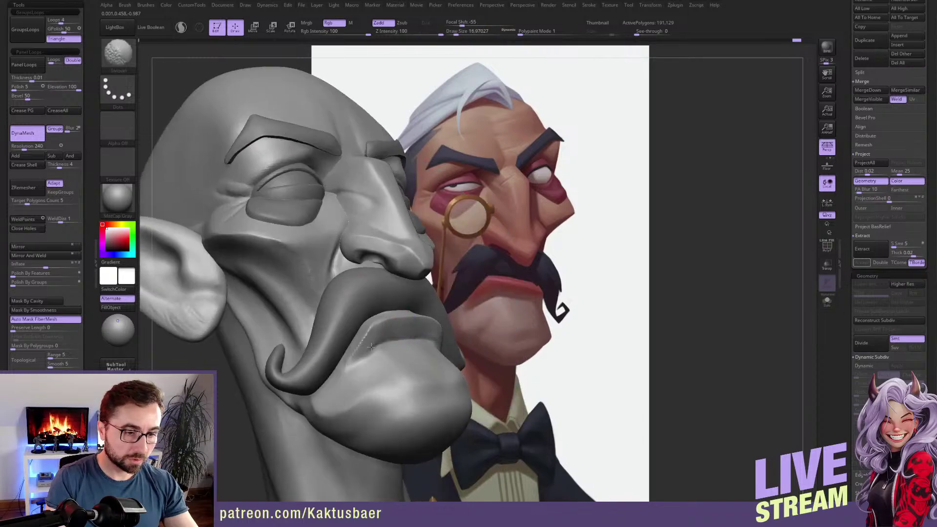
mouse_move(374, 344)
right_mouse_down()
mouse_move(356, 356)
mouse_move(339, 348)
mouse_move(370, 345)
right_mouse_up()
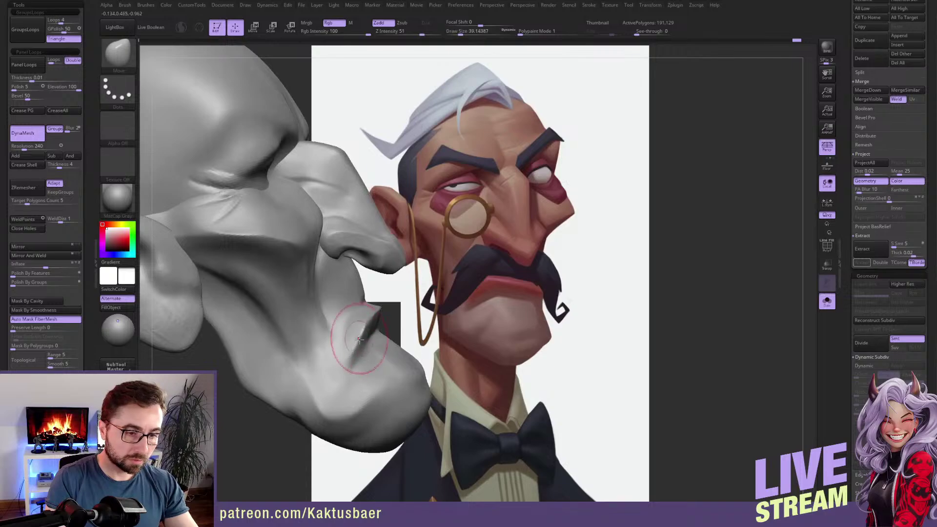
key("ctrl+shift+s")
mouse_move(359, 339)
right_mouse_down()
mouse_move(338, 339)
mouse_move(371, 333)
mouse_move(405, 305)
mouse_move(385, 301)
mouse_move(398, 298)
right_mouse_up()
key("bracketright")
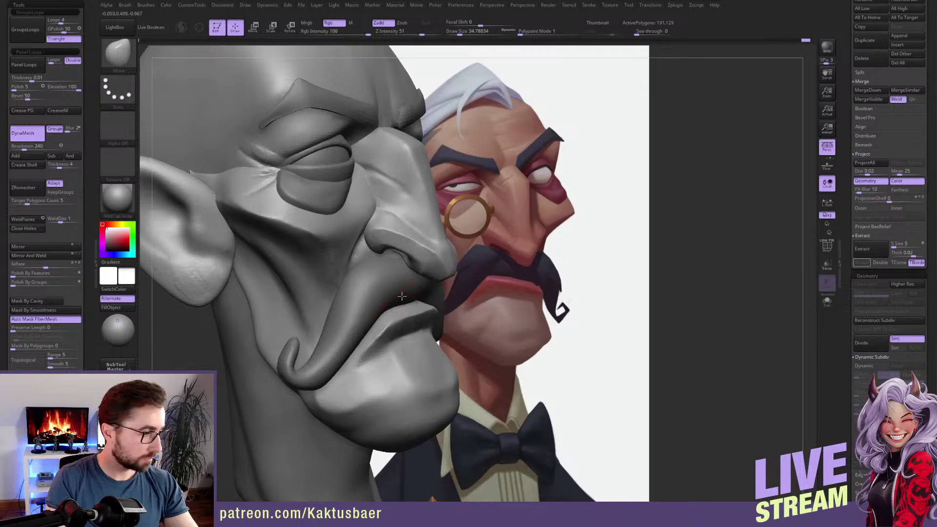
Refine the lip's outer contour and the transition into the chin with the Move brush at about 35.
right_click_drag(401, 297, 402, 313)
key("s")
left_click_drag(401, 313, 408, 313)
right_click_drag(408, 313, 402, 320)
key("s")
left_click_drag(394, 339, 389, 340)
mouse_move(396, 359)
right_mouse_down("ctrl")
mouse_move(429, 336)
mouse_move(367, 336)
mouse_move(391, 344)
mouse_move(375, 328)
right_mouse_up("ctrl")
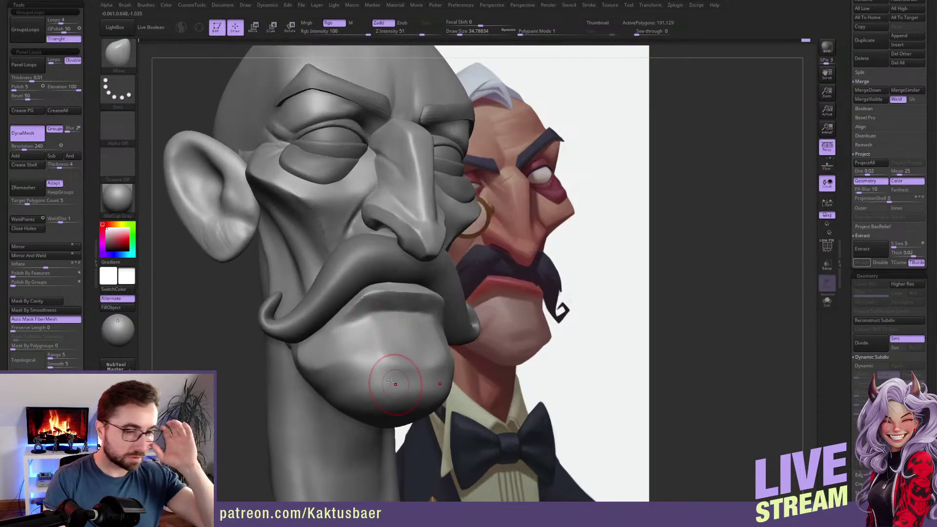
Carve a diagonal crease along the side of the chin with DamStandard at about 35 and soften it.
key("b")
key("d")
key("s")
right_click_drag(380, 354, 367, 359)
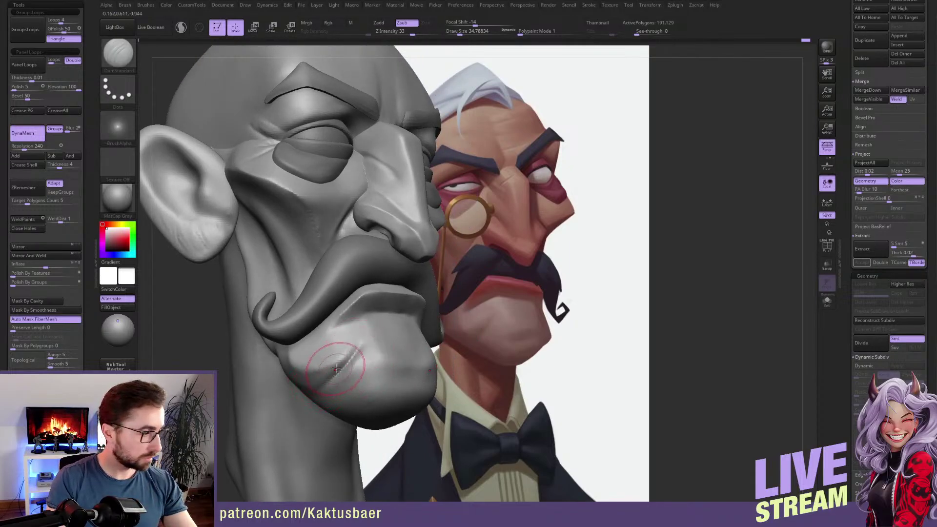
left_click_drag(336, 362, 354, 351, "shift")
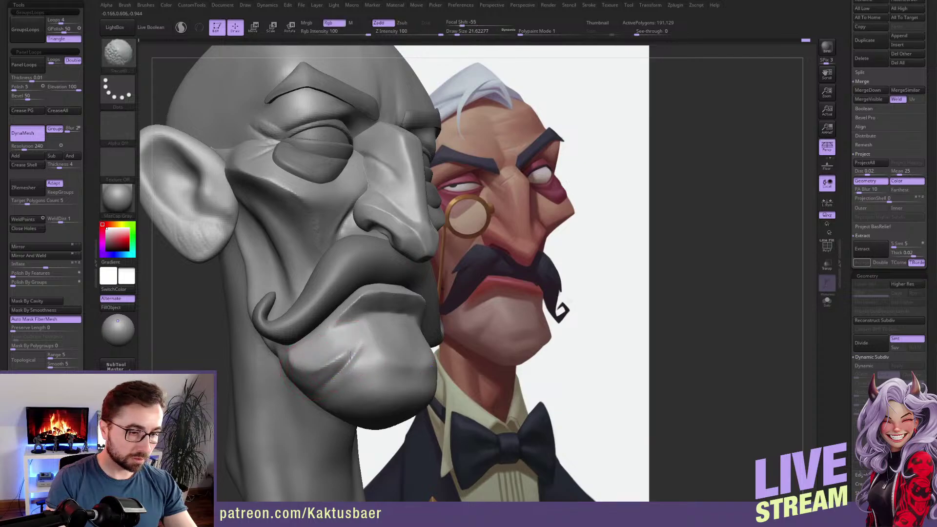
Build up the form around the chin's side crease with ClayBuildup at about 22 and smooth it.
key("b")
key("m")
key("v")
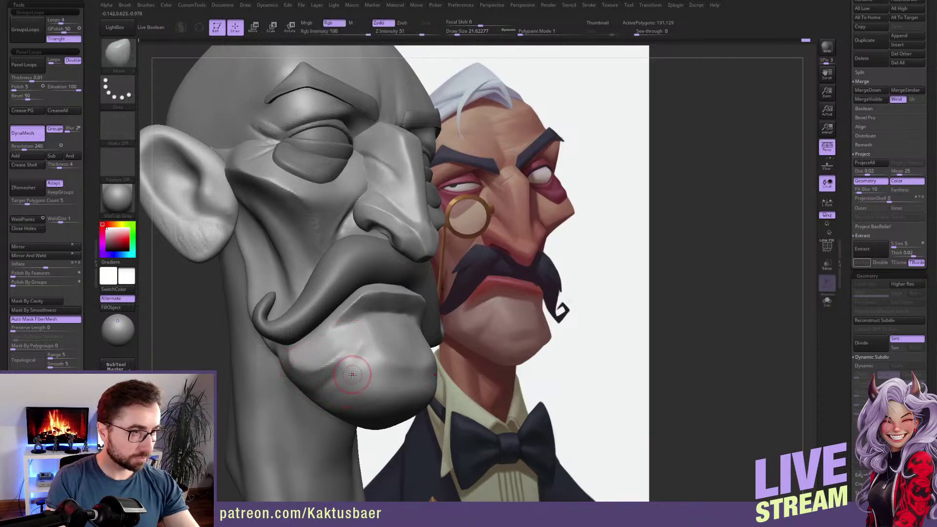
key("b")
key("c")
key("b")
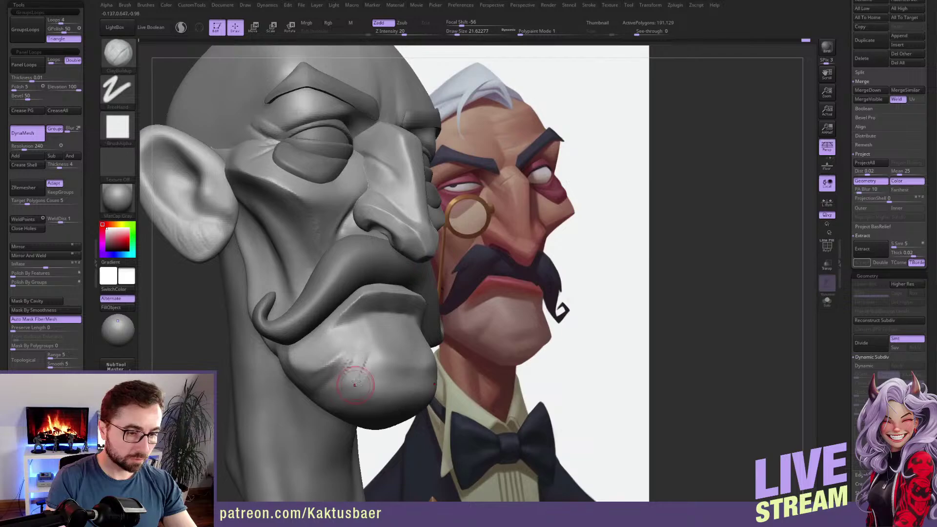
left_click_drag(347, 365, 326, 389)
left_click_drag(354, 361, 359, 356, "shift")
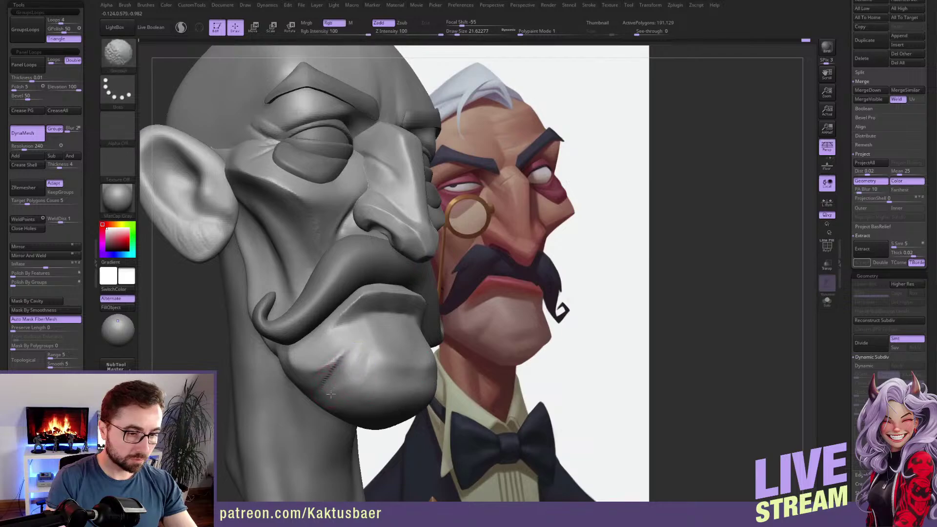
mouse_move(369, 373)
left_mouse_down("shift")
mouse_move(382, 379)
mouse_move(372, 360)
left_mouse_up("shift")
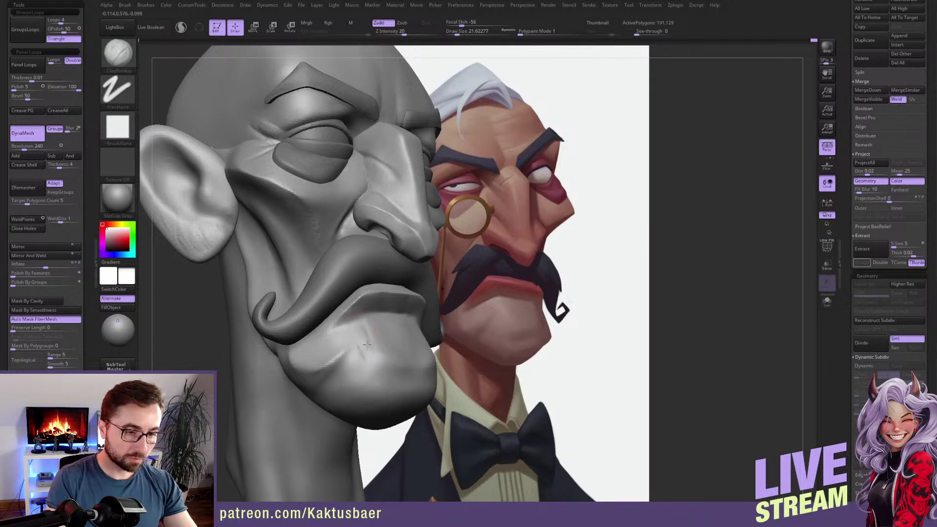
key("shift")
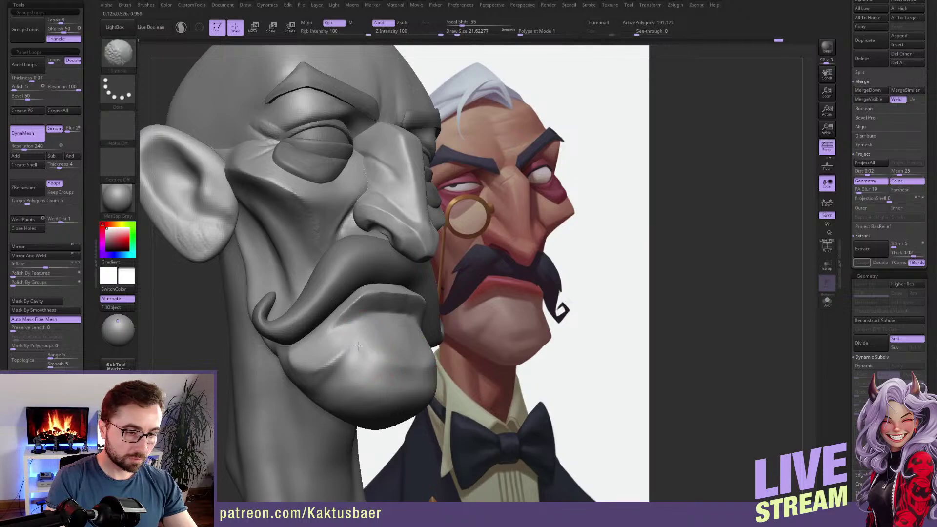
mouse_move(381, 377)
right_mouse_down()
mouse_move(368, 314)
mouse_move(489, 245)
mouse_move(496, 198)
right_mouse_up()
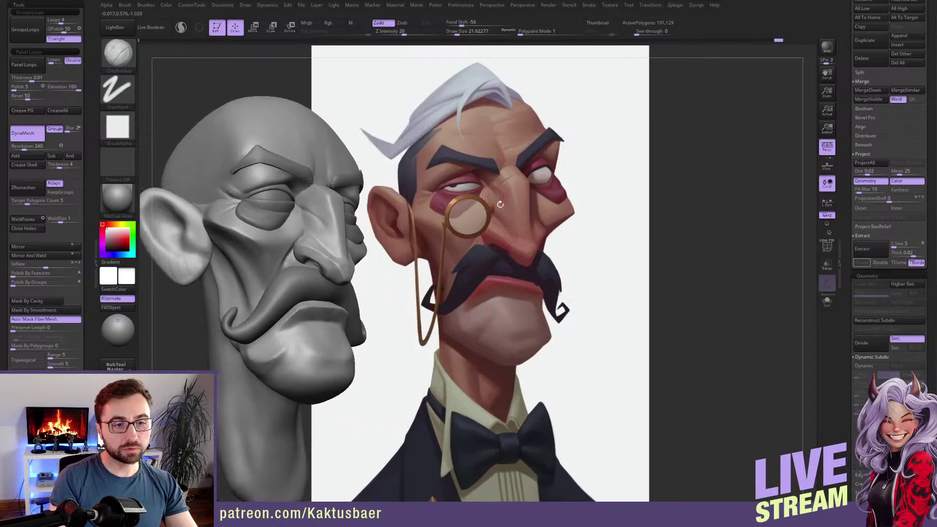
right_click_drag(297, 311, 311, 341)
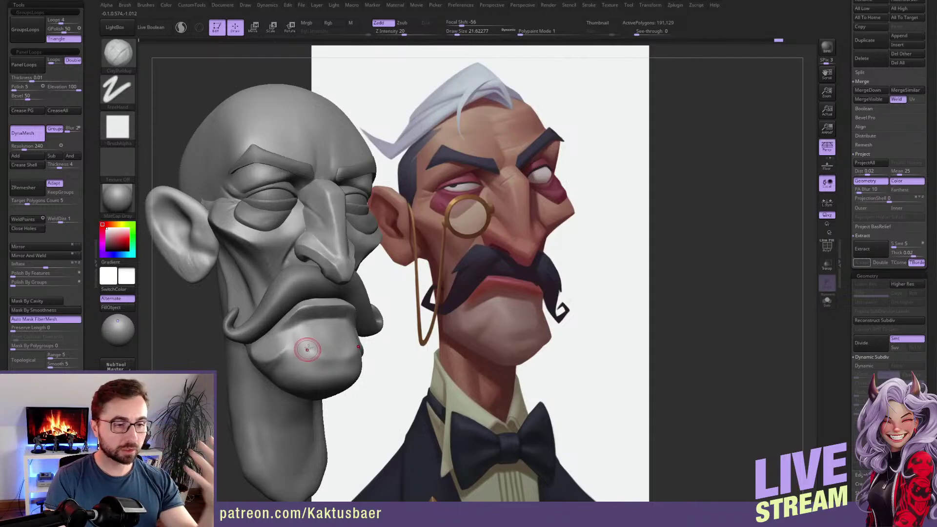
Reshape the nose bridge and profile toward the reference using the Move brush at about 41.
mouse_move(342, 230)
right_mouse_down()
mouse_move(325, 249)
mouse_move(328, 231)
mouse_move(330, 247)
right_mouse_up()
key("s")
left_click_drag(329, 247, 338, 238)
key("b")
key("m")
key("v")
key("s")
key("s")
left_click_drag(338, 223, 346, 270)
key("s")
key("s")
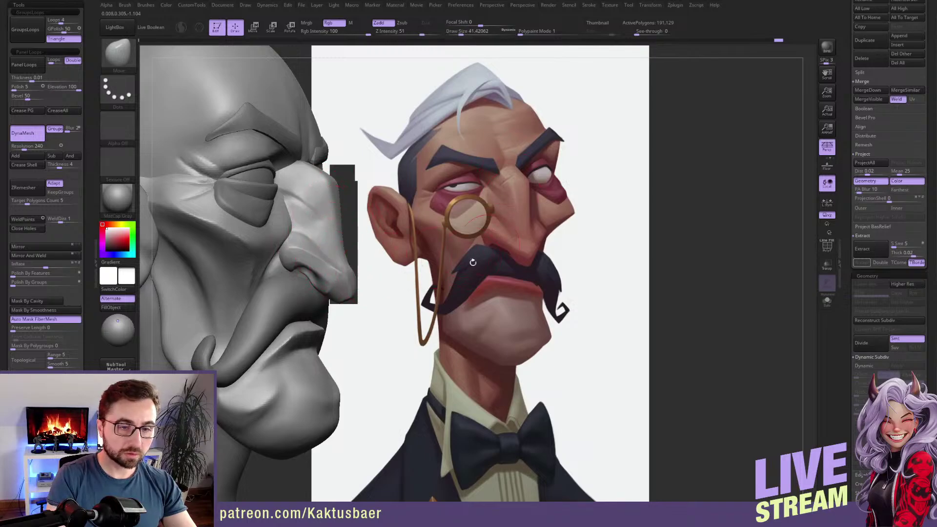
Refine the nose tip and nostril outline with the Move brush at about 33.
right_click_drag(351, 270, 336, 268)
key("s")
left_click_drag(331, 267, 328, 266)
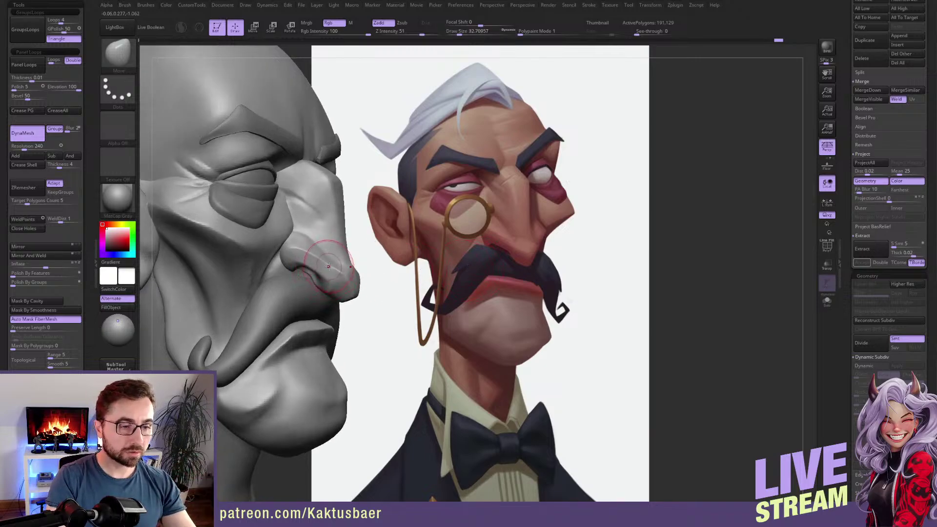
right_click_drag(370, 265, 346, 260)
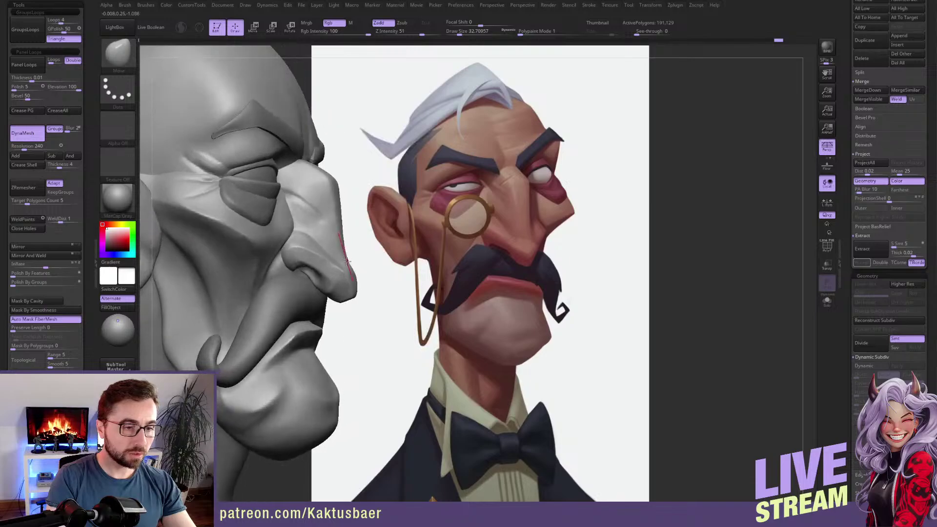
left_click_drag(351, 271, 353, 289)
mouse_move(364, 293)
right_mouse_down("ctrl")
mouse_move(360, 261)
mouse_move(366, 266)
mouse_move(341, 268)
mouse_move(353, 277)
right_mouse_up("ctrl")
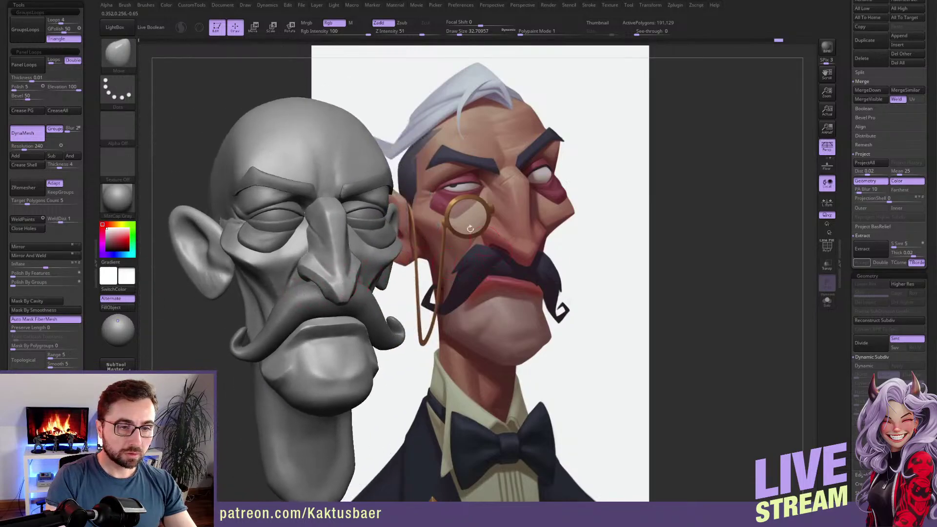
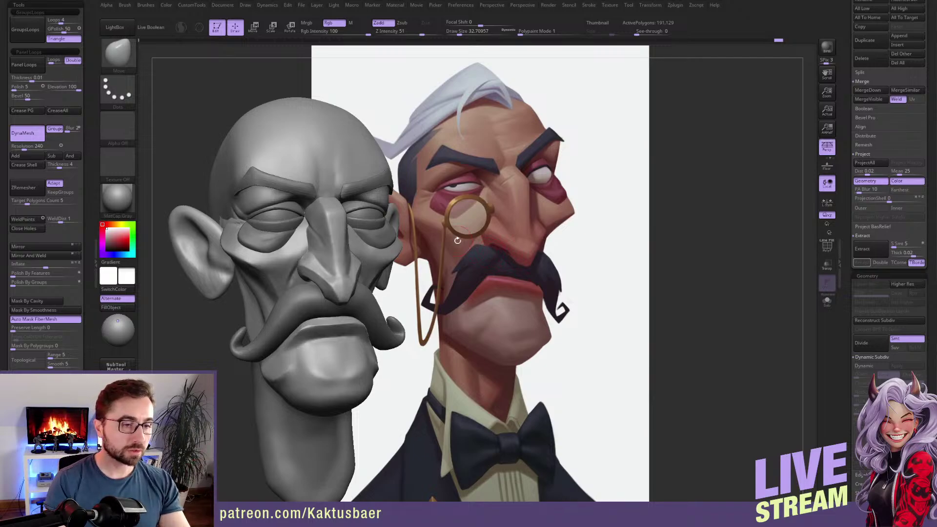
Flatten the temple beside the outer eyebrow with TrimDynamic at about 46 and smooth the area.
right_click_drag(315, 306, 360, 288, "alt")
right_click_drag(361, 237, 340, 280, "alt")
right_click_drag(326, 188, 429, 189)
right_click_drag(429, 190, 433, 204)
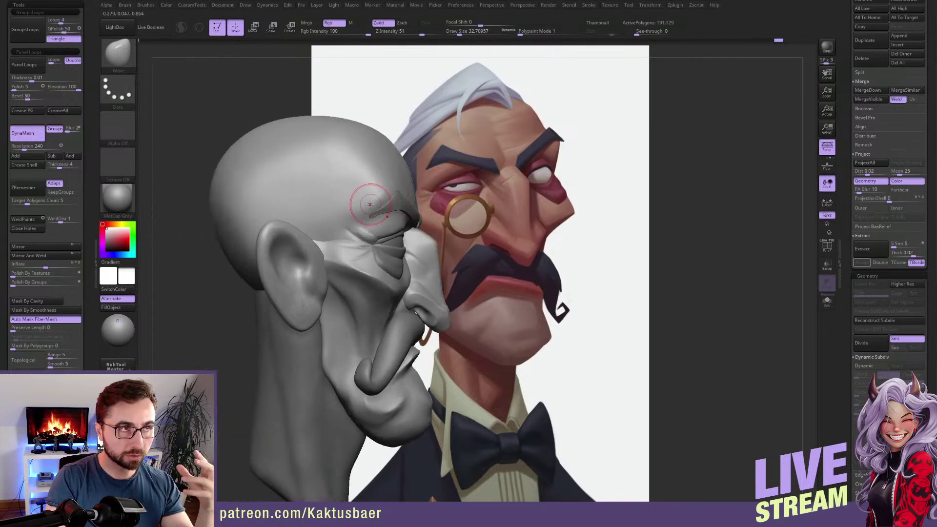
key("b")
key("t")
key("d")
right_click_drag(383, 181, 362, 182)
key("bracketright")
key("bracketleft")
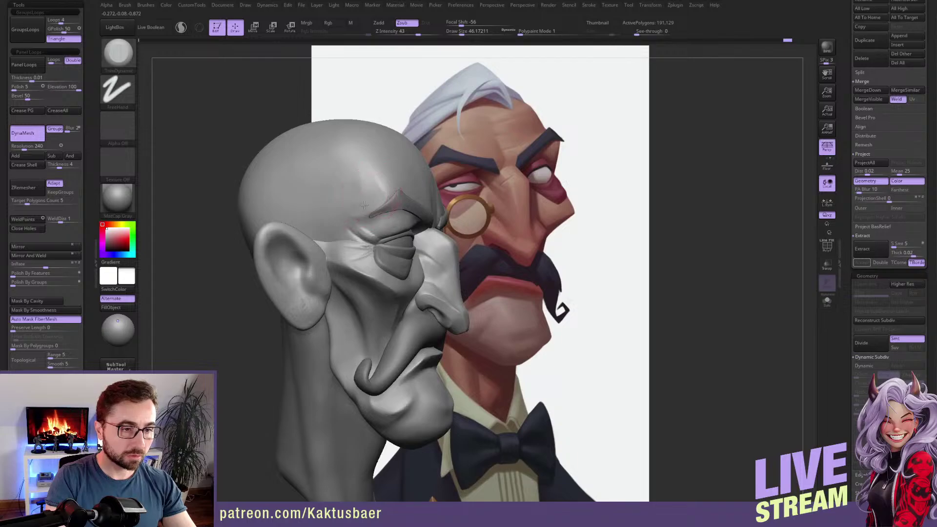
mouse_move(360, 195)
right_mouse_down()
mouse_move(377, 207)
mouse_move(366, 195)
mouse_move(391, 198)
mouse_move(359, 199)
mouse_move(388, 201)
mouse_move(370, 237)
mouse_move(380, 236)
right_mouse_up()
key("shift")
right_click_drag(341, 195, 320, 202, "alt")
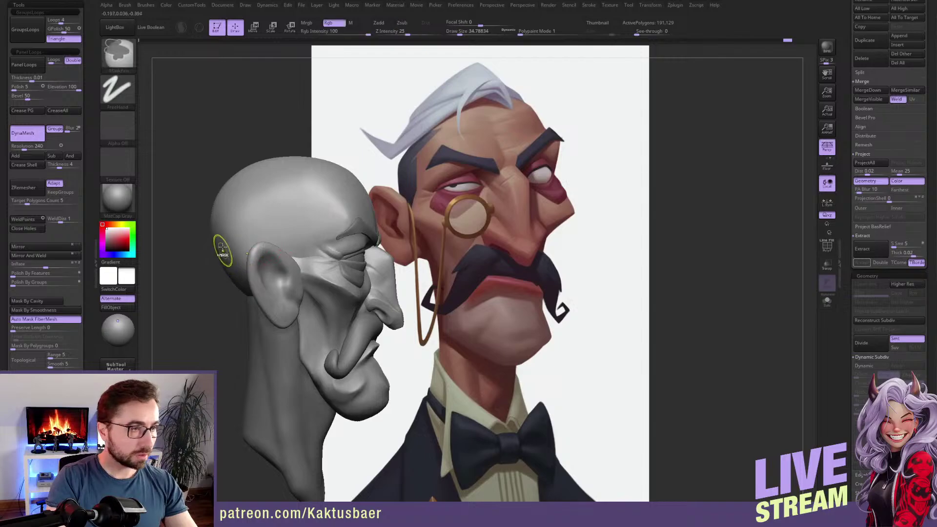
Set the masking brush's stroke type to Lasso.
left_click(117, 89, "ctrl")
left_click(237, 115)
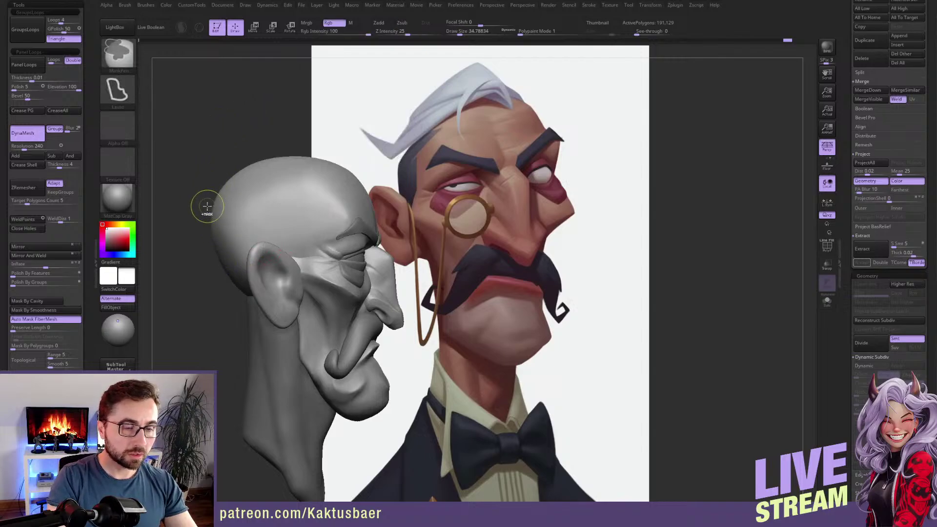
mouse_move(321, 224)
right_mouse_down()
mouse_move(362, 197)
mouse_move(362, 180)
mouse_move(356, 204)
mouse_move(359, 195)
mouse_move(379, 200)
right_mouse_up()
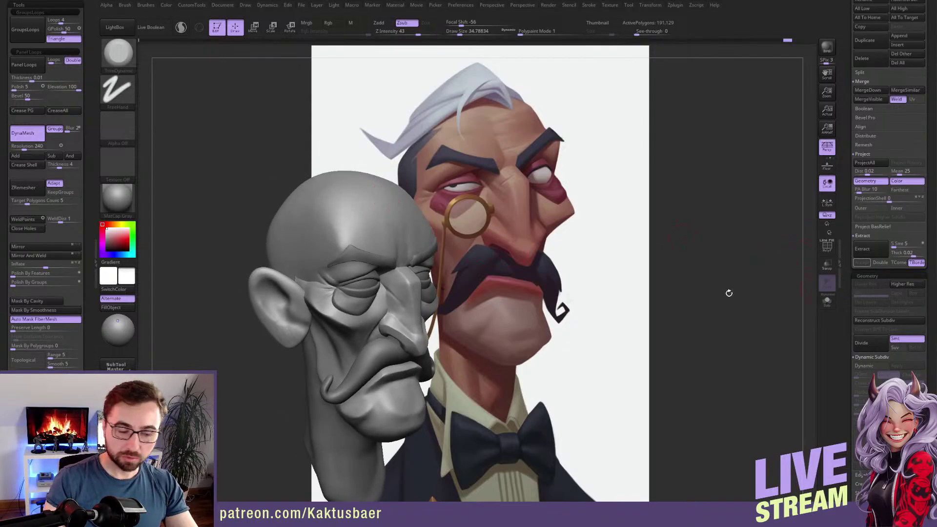
Choose the CurveTube brush for the hair and set its draw size to about 29.
key("b")
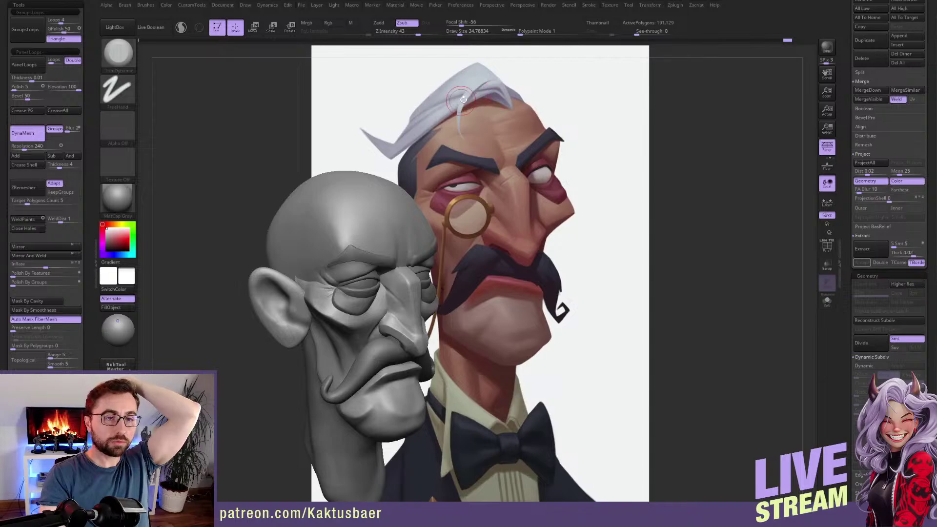
key("b")
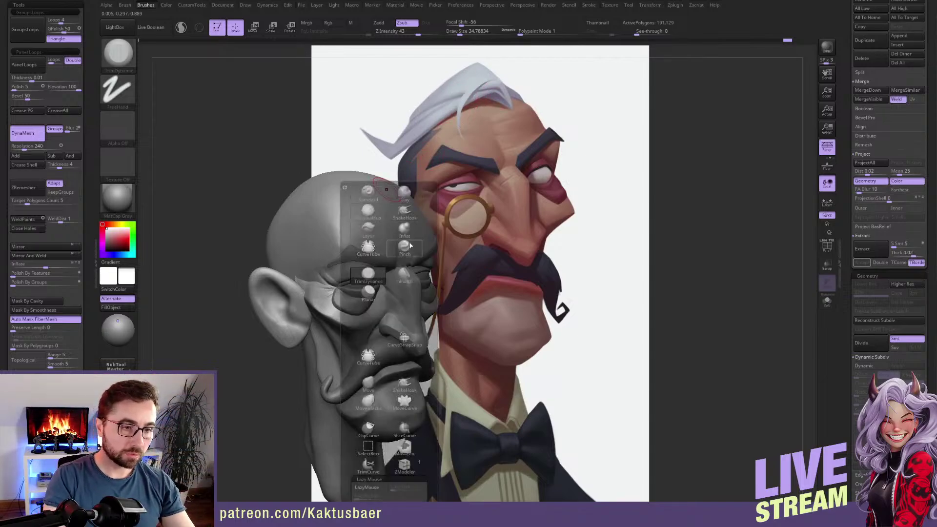
key("b")
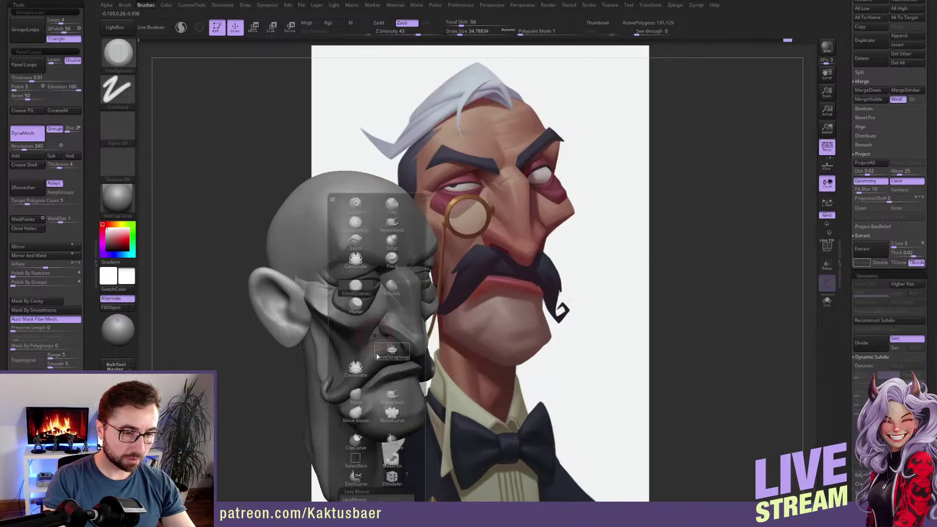
left_click(358, 369)
right_click_drag(382, 207, 368, 201)
key("s")
left_click_drag(382, 200, 380, 199)
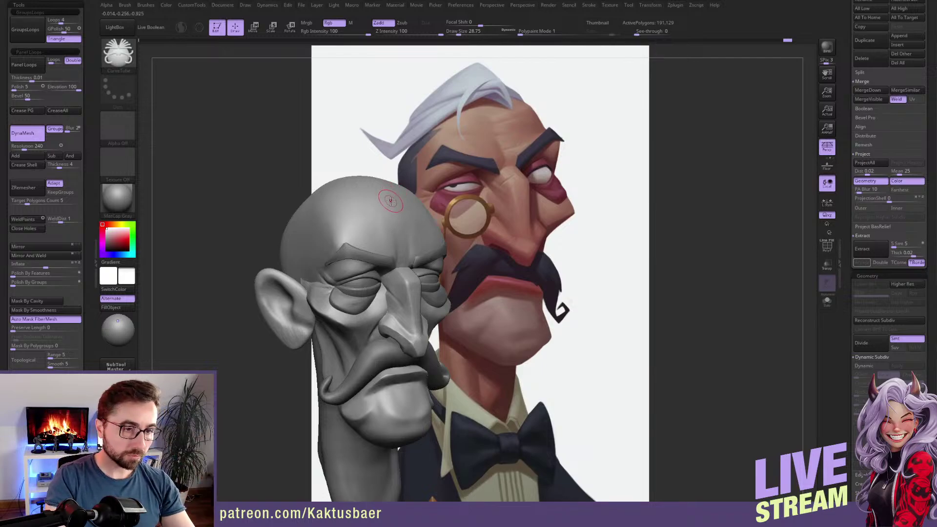
Align the head with the reference painting and draw one long tube for the swept hair and a shorter one for the forelock.
scroll(45, 378, "down", 10)
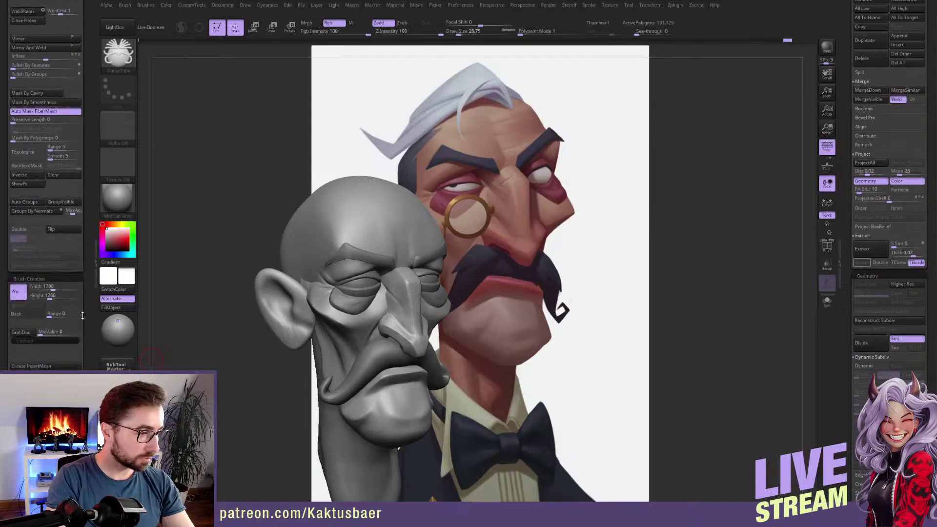
left_click(22, 429)
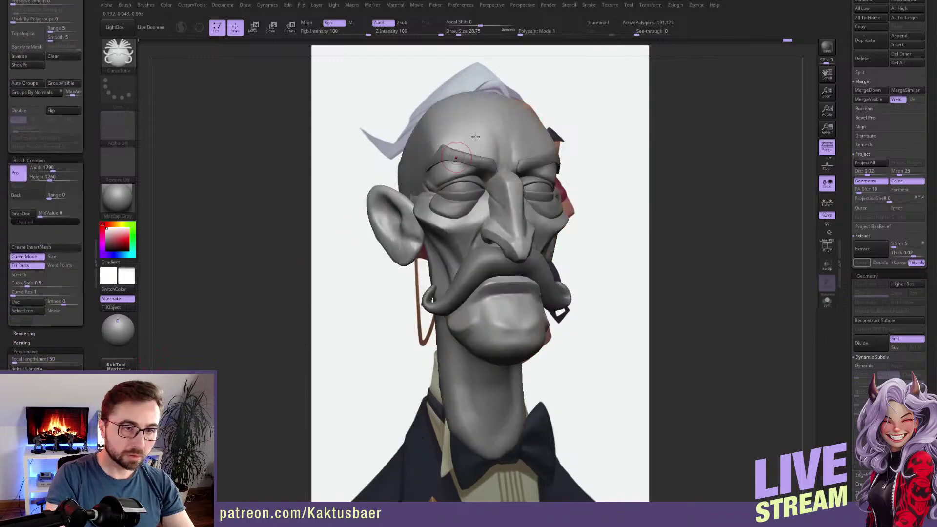
left_click_drag(400, 143, 360, 127)
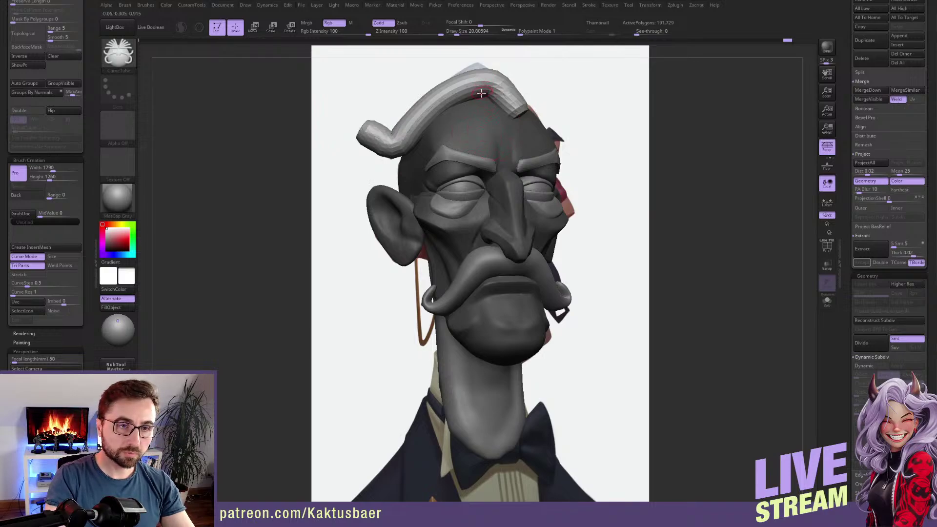
key("shift+z")
left_click_drag(492, 74, 474, 144)
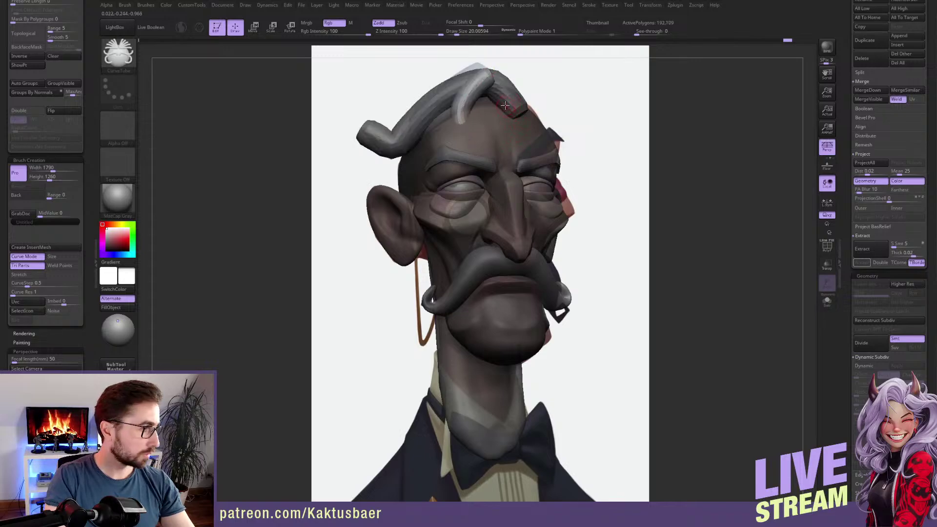
right_click_drag(484, 101, 462, 183)
Insert a PolySphere from IMM Primitives on top of the skull with X symmetry on and white as the colour.
key("b")
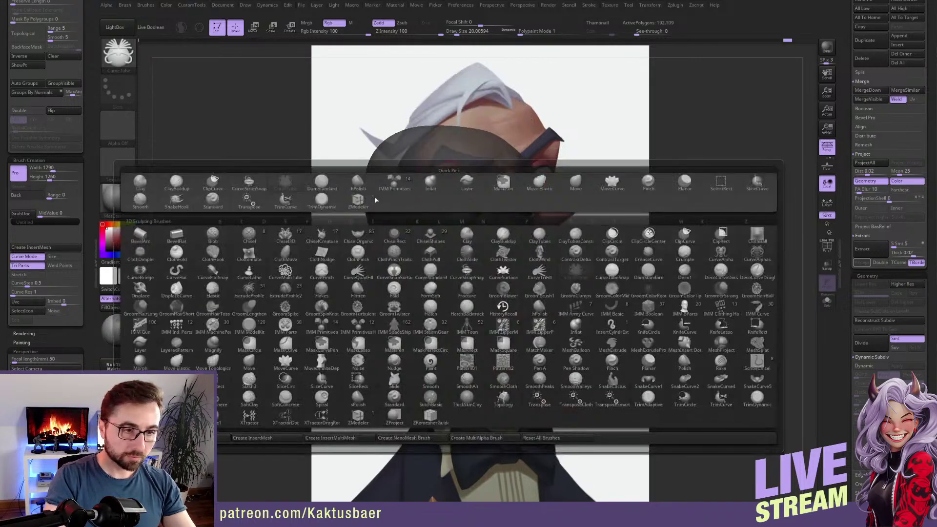
left_click(393, 183)
left_click(453, 53)
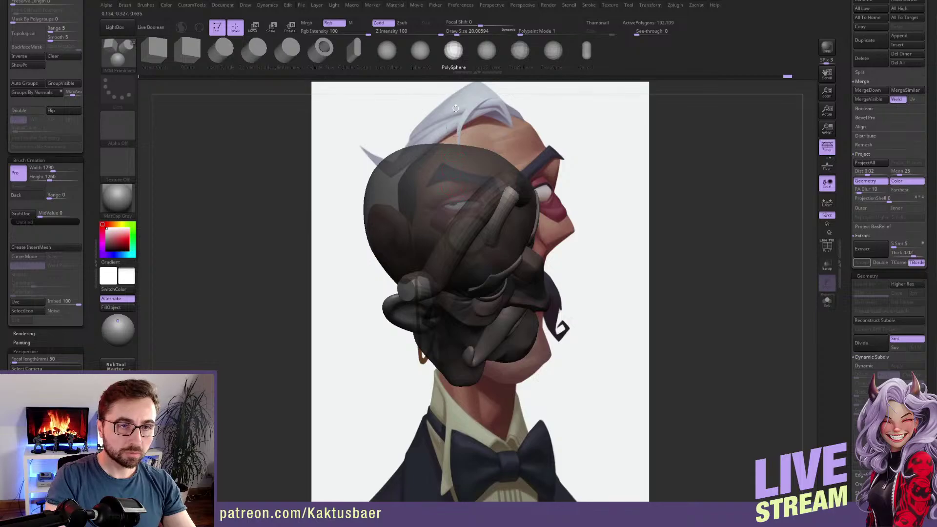
key("c")
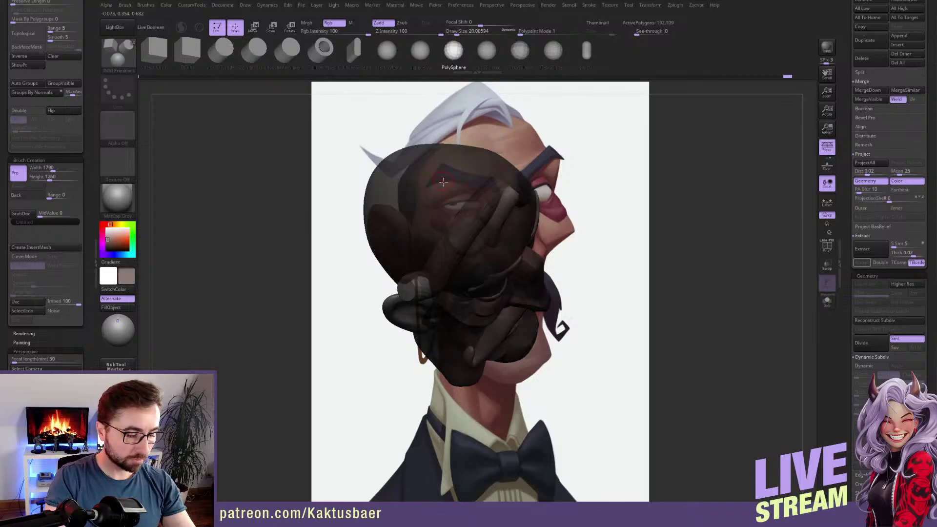
left_click(107, 228)
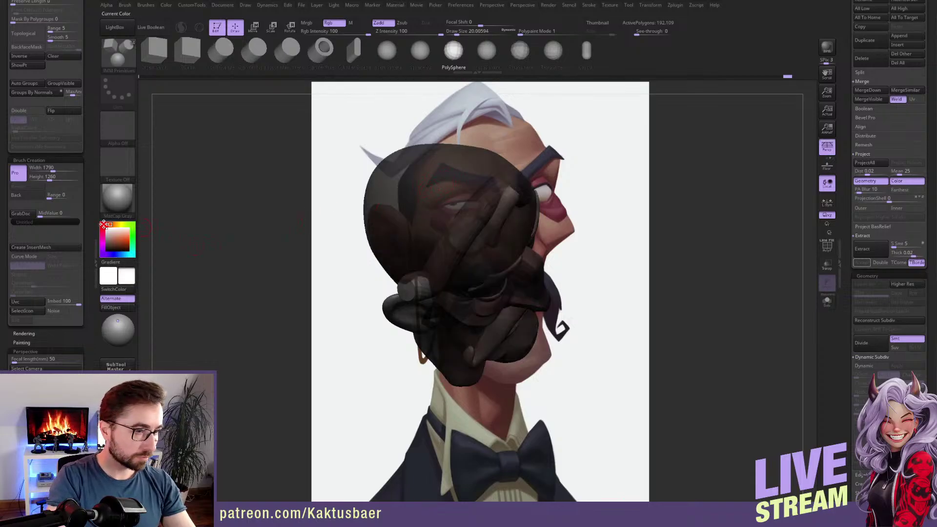
mouse_move(429, 197)
right_mouse_down()
mouse_move(470, 198)
mouse_move(449, 198)
right_mouse_up()
key("x")
left_click_drag(451, 195, 447, 243)
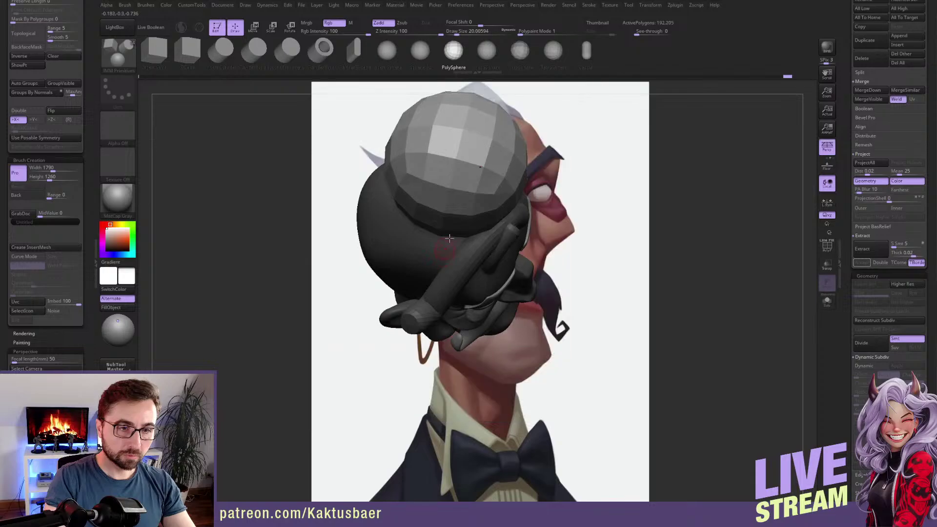
Move the inserted sphere down into the crown of the head.
right_click_drag(448, 243, 456, 198)
key("w")
left_click_drag(438, 196, 425, 292)
key("q")
right_click_drag(429, 230, 431, 238)
Split the sphere, the long hair tube and the forelock tube from the head into separate subtools.
left_click(392, 240, "ctrl+shift")
left_click(391, 237, "ctrl+shift")
scroll(57, 100, "up", 10)
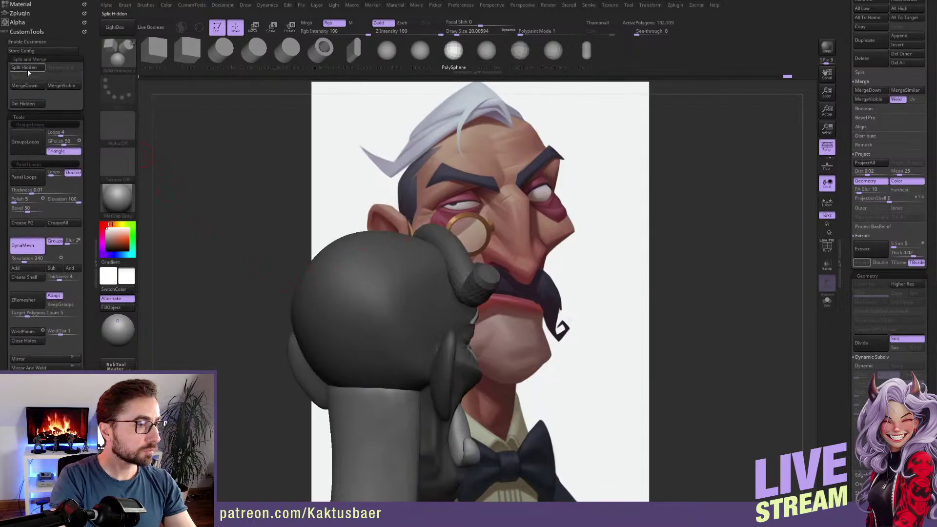
left_click(28, 69)
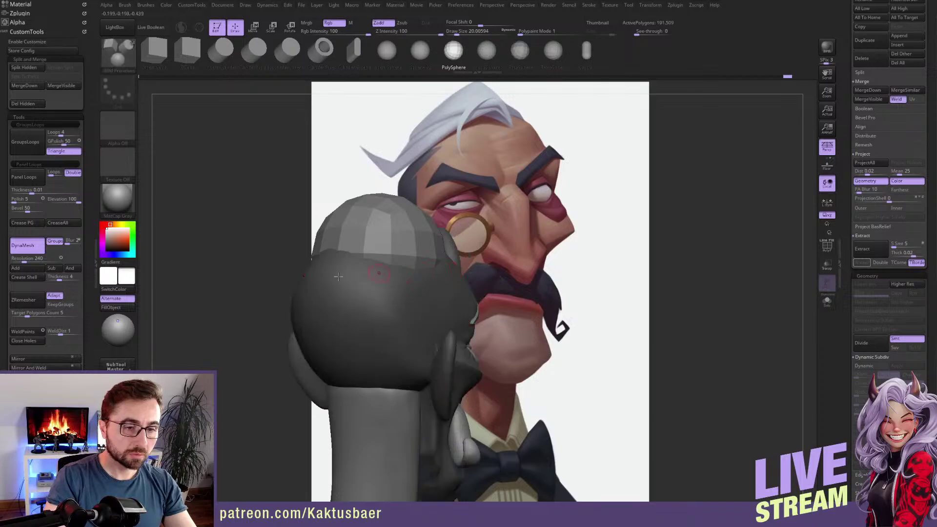
left_click(27, 68)
left_click_drag(278, 254, 142, 247)
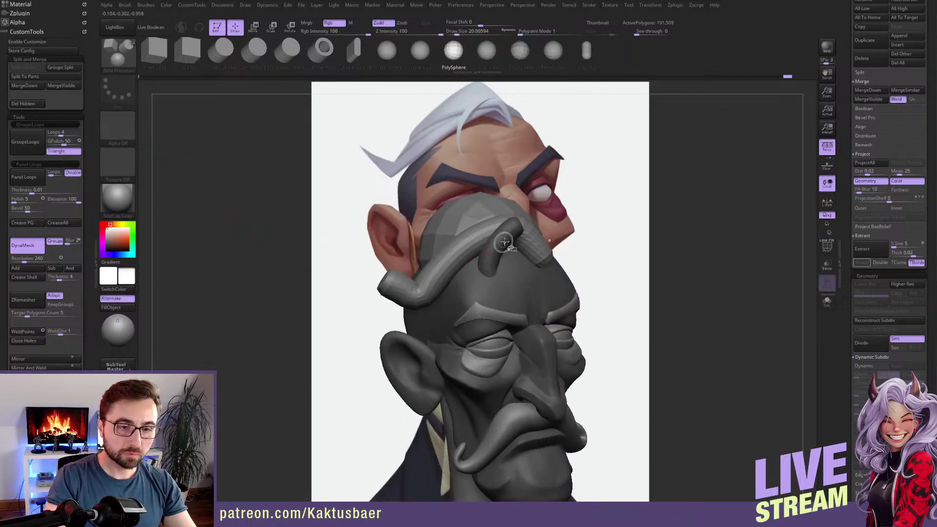
left_click(503, 243, "ctrl+shift")
left_click(503, 243, "ctrl+shift")
left_click(30, 68)
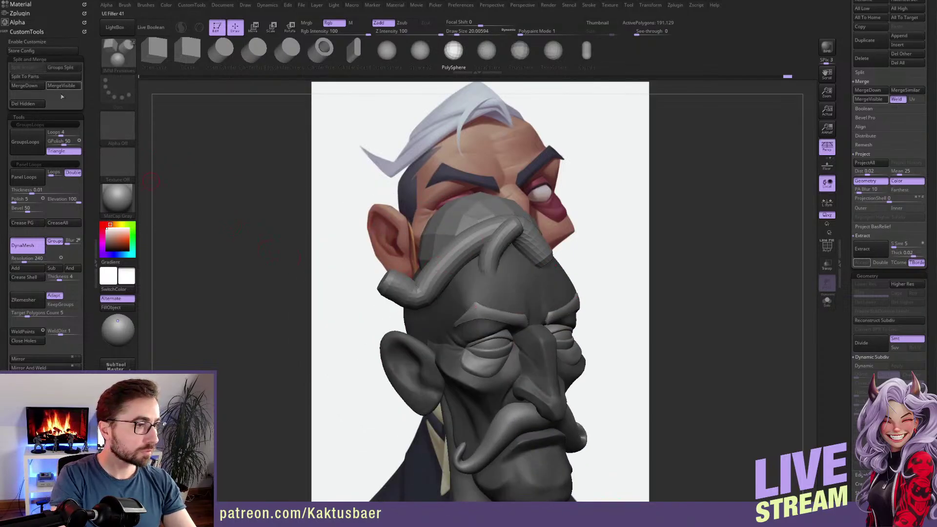
Select the crown sphere and switch to the Move brush with a draw size of about 163.
left_click_drag(264, 181, 317, 184)
left_click(451, 233, "alt")
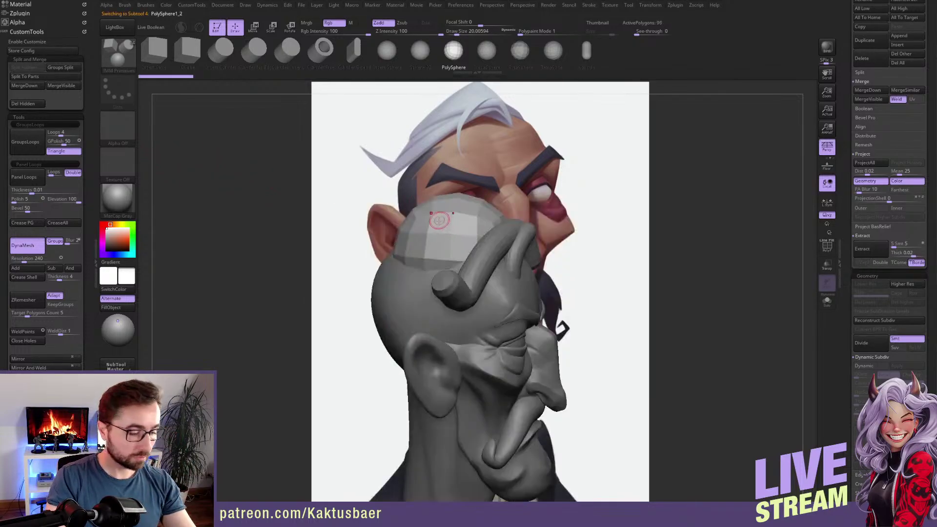
key("b")
key("m")
key("v")
right_click_drag(434, 221, 432, 207)
key("s")
mouse_move(400, 223)
left_mouse_down()
mouse_move(421, 224)
mouse_move(371, 227)
mouse_move(383, 224)
left_mouse_up()
key("s")
Stretch the sphere around the sides and back of the skull with the Move brush to form a hair cap.
right_click_drag(383, 225, 431, 225)
left_click_drag(397, 223, 397, 224)
right_click_drag(409, 214, 384, 207)
left_click_drag(373, 180, 376, 185)
mouse_move(397, 198)
right_mouse_down()
mouse_move(365, 218)
mouse_move(468, 223)
right_mouse_up()
left_click_drag(467, 219, 465, 223)
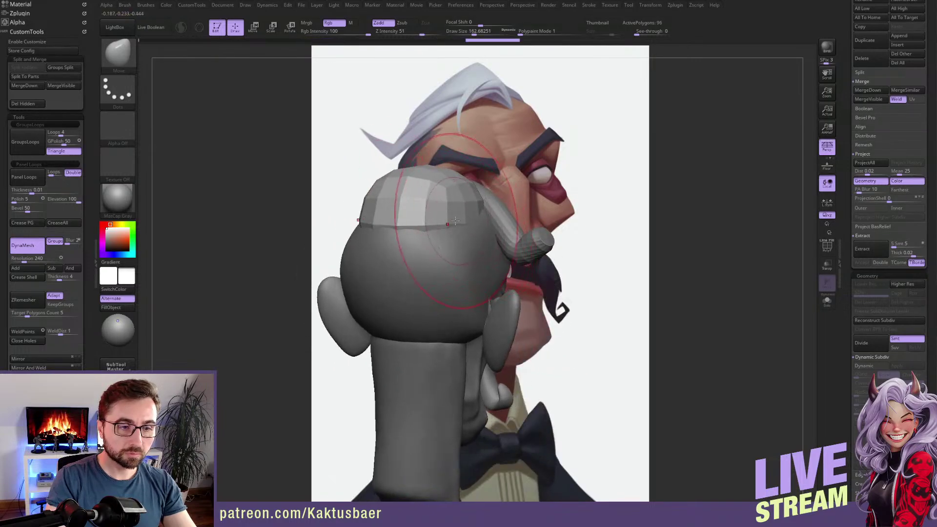
right_click_drag(465, 223, 484, 228)
left_click_drag(396, 252, 397, 264)
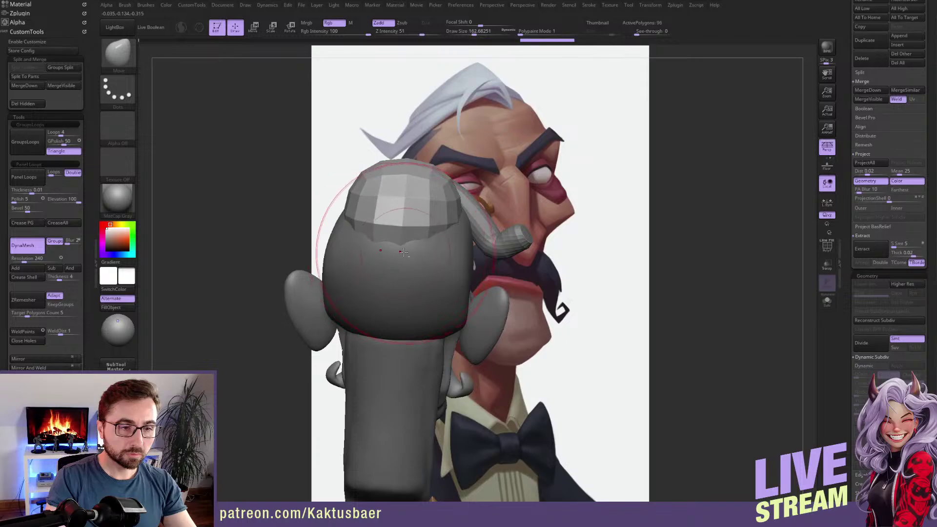
Pull the middle of the cap's rear edge down the back of the head with the Move brush at 112.
right_click_drag(399, 245, 407, 218, "alt")
key("[")
left_click_drag(396, 229, 397, 244)
mouse_move(400, 236)
right_mouse_down()
mouse_move(413, 227)
mouse_move(405, 224)
right_mouse_up()
left_click_drag(409, 230, 409, 236)
right_click_drag(410, 235, 411, 244, "alt")
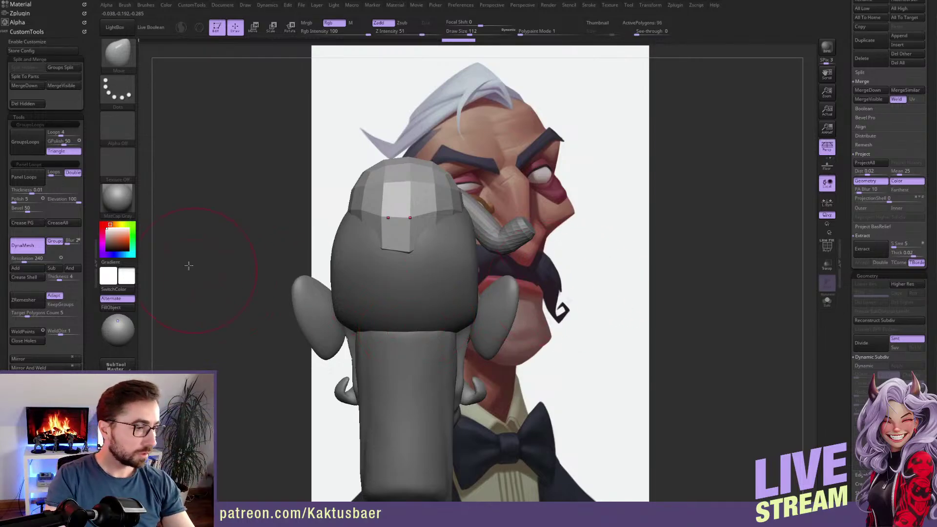
DynaMesh the hair cap at resolution 240, smooth its back, and mirror and weld it.
left_click_drag(263, 159, 264, 262, "ctrl")
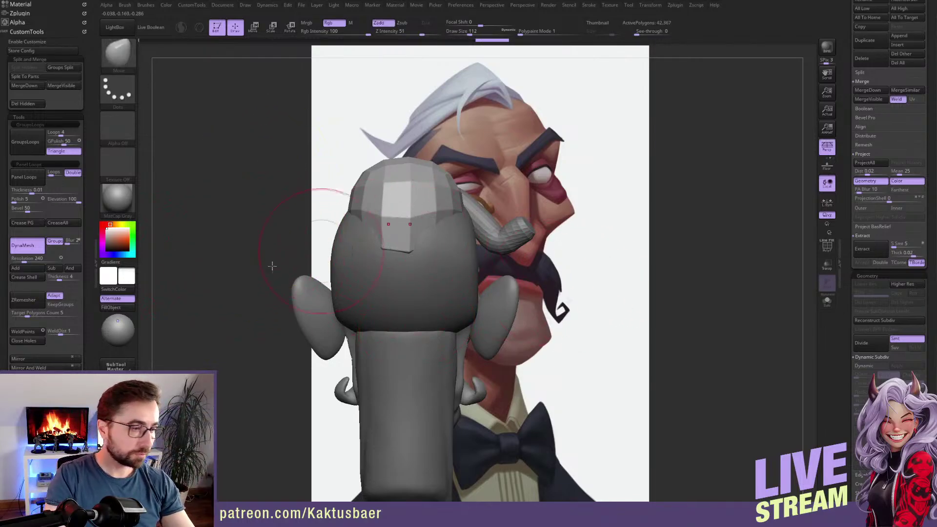
mouse_move(404, 215)
left_mouse_down("shift")
mouse_move(399, 203)
mouse_move(391, 228)
left_mouse_up("shift")
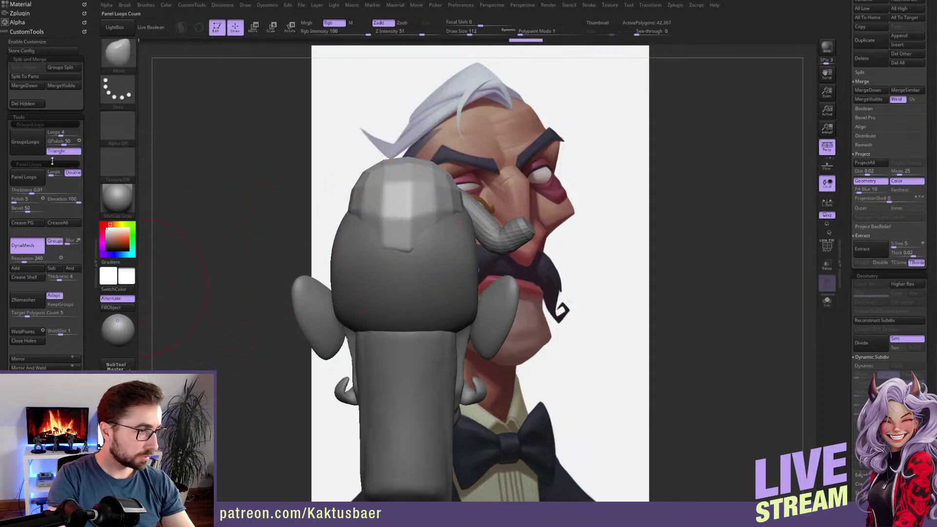
left_click(41, 367)
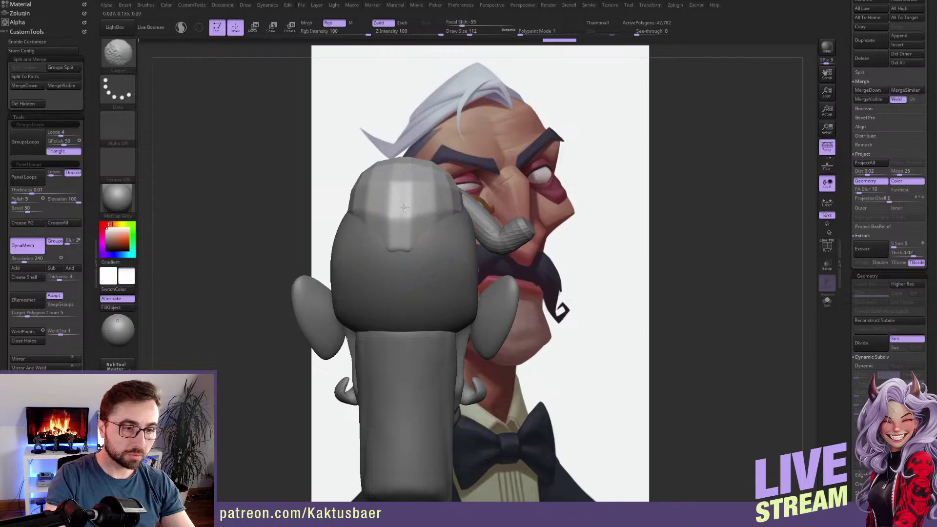
Smooth away the cap's facets and shape it into an even hair layer around the back and sides of the skull.
left_click_drag(399, 187, 401, 210, "shift")
left_click_drag(615, 191, 473, 171)
mouse_move(323, 210)
left_mouse_down()
mouse_move(402, 255)
mouse_move(387, 294)
mouse_move(381, 278)
left_mouse_up()
mouse_move(517, 332)
left_mouse_down()
mouse_move(374, 279)
mouse_move(374, 292)
mouse_move(370, 279)
left_mouse_up()
left_click_drag(325, 236, 400, 243)
right_click_drag(399, 242, 425, 240)
mouse_move(383, 259)
left_mouse_down()
mouse_move(396, 235)
mouse_move(354, 194)
mouse_move(360, 219)
left_mouse_up()
right_click_drag(415, 222, 361, 235)
left_click_drag(368, 244, 462, 203, "shift")
mouse_move(461, 202)
right_mouse_down("alt")
mouse_move(395, 245)
mouse_move(490, 192)
mouse_move(435, 220)
mouse_move(446, 204)
right_mouse_up("alt")
Select the long swept hair tube and taper its rear end to a point with the Move brush at about 80.
left_click(478, 215, "alt")
key("s")
left_click_drag(445, 204, 437, 206)
right_click_drag(435, 210, 433, 194)
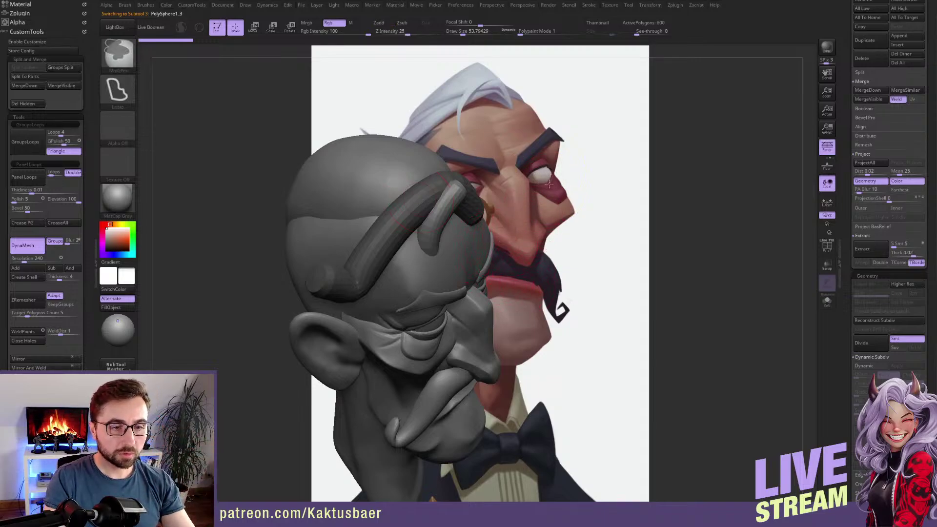
left_click(377, 254, "alt")
right_click_drag(376, 256, 395, 258)
mouse_move(332, 280)
left_mouse_down("shift")
mouse_move(324, 278)
mouse_move(342, 282)
left_mouse_up("shift")
mouse_move(346, 280)
right_mouse_down()
mouse_move(345, 263)
mouse_move(345, 271)
right_mouse_up()
key("s")
mouse_move(331, 270)
left_mouse_down()
mouse_move(299, 257)
mouse_move(332, 275)
left_mouse_up()
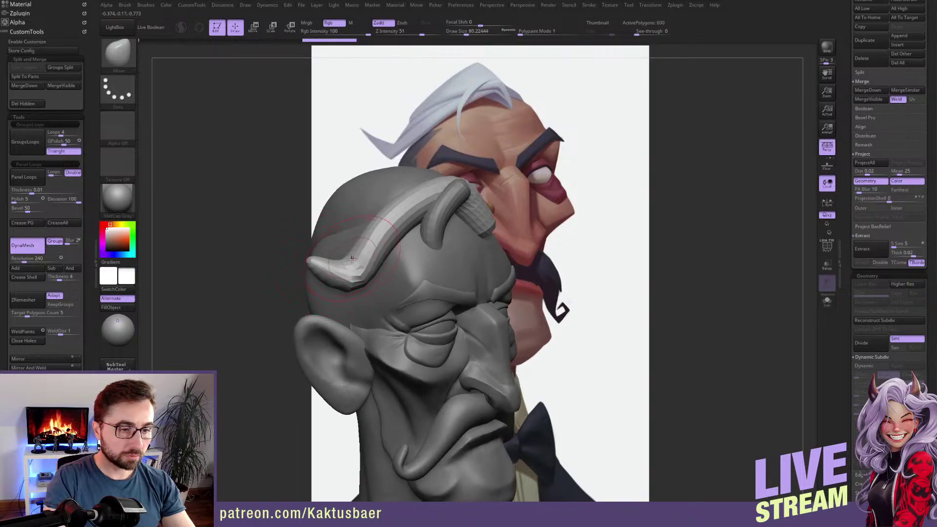
Reshape the long hair tube's sweep across the head with the Move brush at about 119, checking it against the reference.
right_click_drag(392, 246, 402, 225)
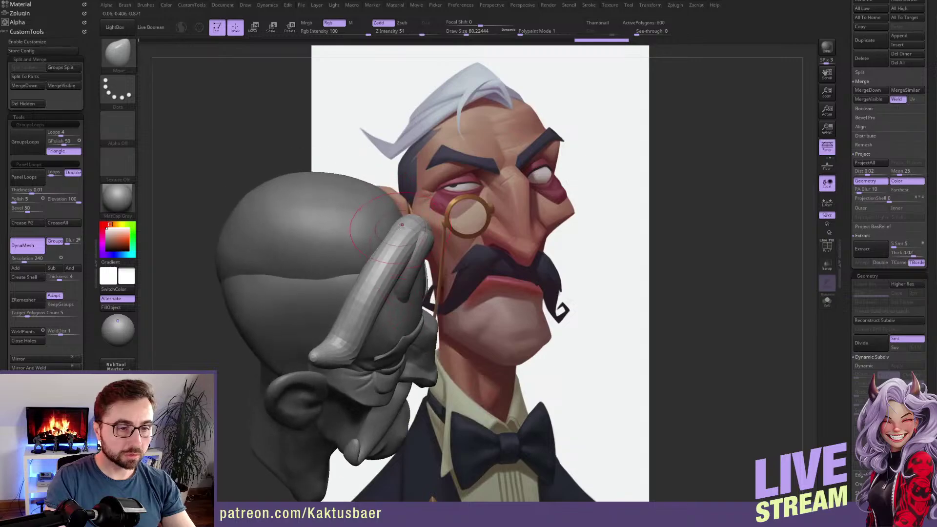
mouse_move(395, 219)
left_mouse_down()
mouse_move(368, 208)
mouse_move(419, 243)
mouse_move(360, 243)
mouse_move(390, 226)
mouse_move(404, 230)
left_mouse_up()
mouse_move(409, 233)
right_mouse_down()
mouse_move(389, 254)
mouse_move(410, 249)
right_mouse_up()
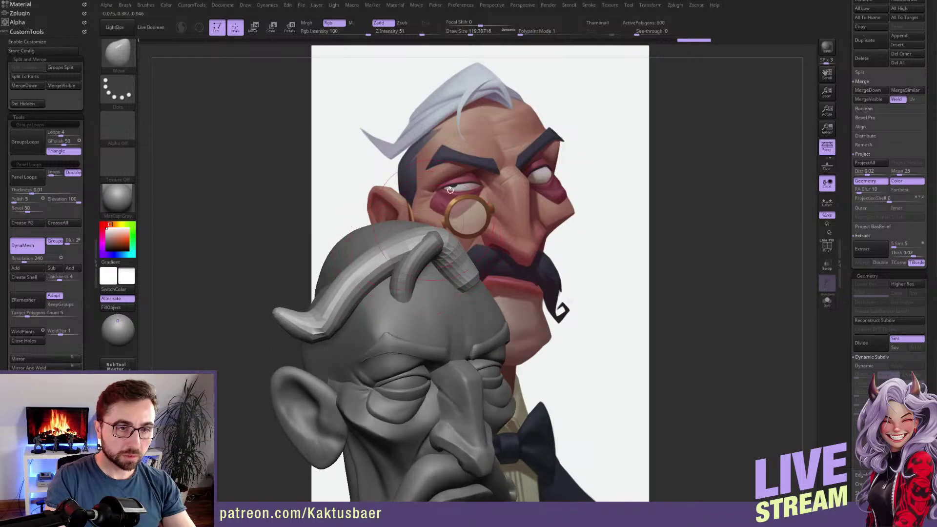
right_click_drag(440, 207, 506, 208)
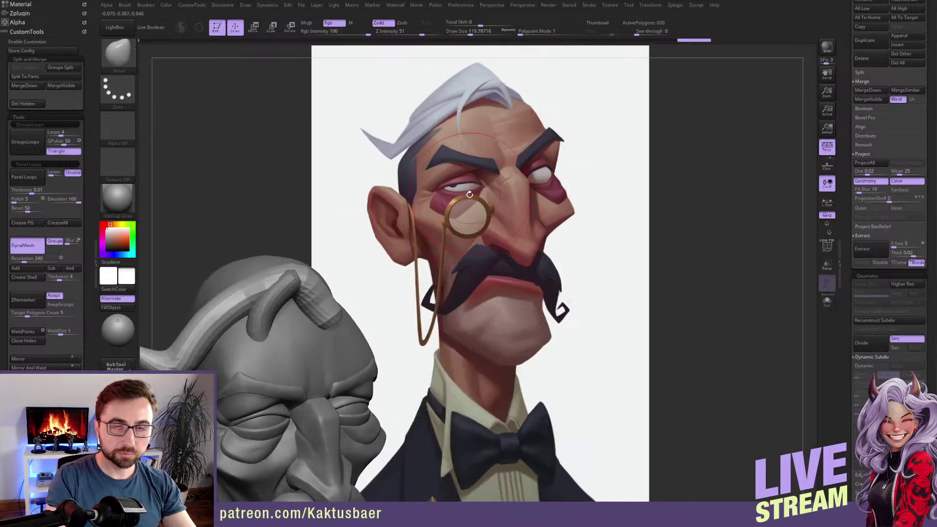
mouse_move(439, 231)
right_mouse_down()
mouse_move(413, 233)
mouse_move(489, 99)
right_mouse_up()
mouse_move(350, 230)
right_mouse_down()
mouse_move(381, 245)
mouse_move(372, 219)
right_mouse_up()
Select the forelock tube, adjust its placement on the forehead and reshape its hanging end with the Move brush.
left_click_drag(378, 216, 373, 219)
key("r")
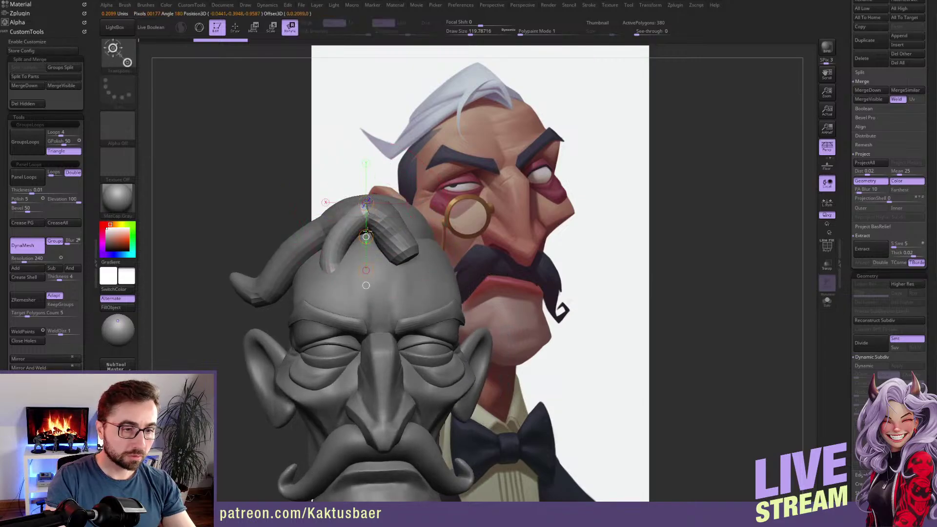
key("q")
right_click_drag(364, 273, 340, 287)
mouse_move(343, 273)
left_mouse_down()
mouse_move(363, 269)
mouse_move(341, 273)
left_mouse_up()
key("s")
key("shift")
Bend the forelock's root into an arch over the hairline with the Move brush at about 71, refining the curve at about 31.
right_click_drag(326, 235, 408, 224)
mouse_move(392, 235)
left_mouse_down()
mouse_move(410, 236)
mouse_move(389, 229)
left_mouse_up()
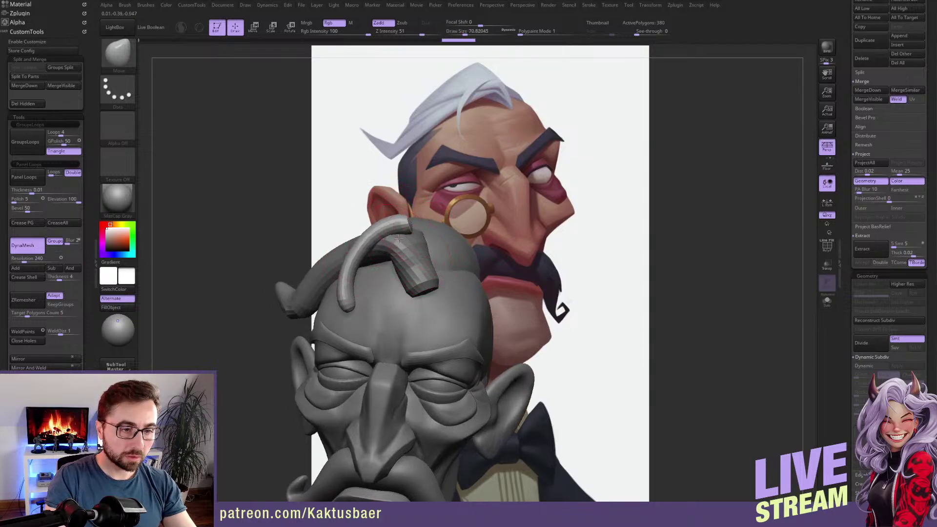
right_click_drag(401, 239, 359, 235)
key("bracketleft")
left_click_drag(407, 228, 440, 240)
right_click_drag(434, 234, 490, 230)
key("bracketright")
left_click_drag(422, 231, 409, 219)
mouse_move(401, 220)
right_mouse_down()
mouse_move(418, 247)
mouse_move(379, 270)
right_mouse_up()
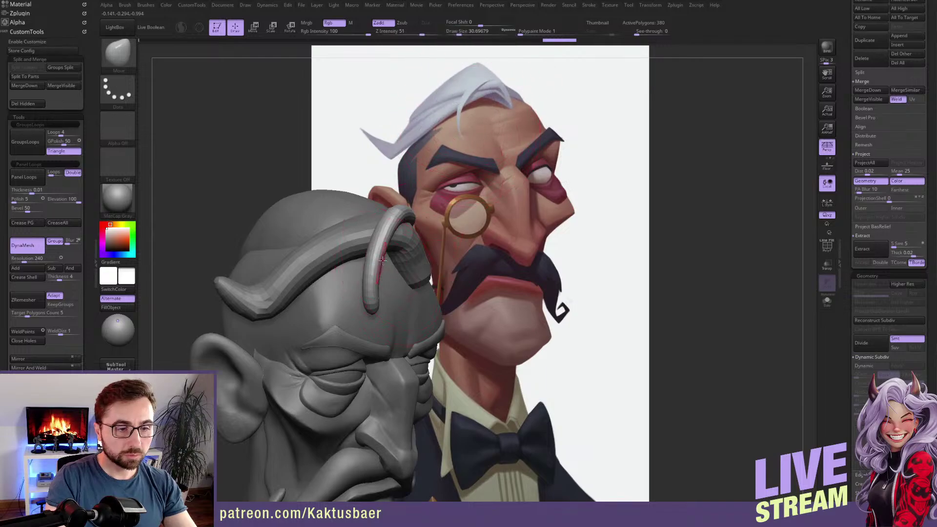
right_click_drag(382, 261, 429, 263)
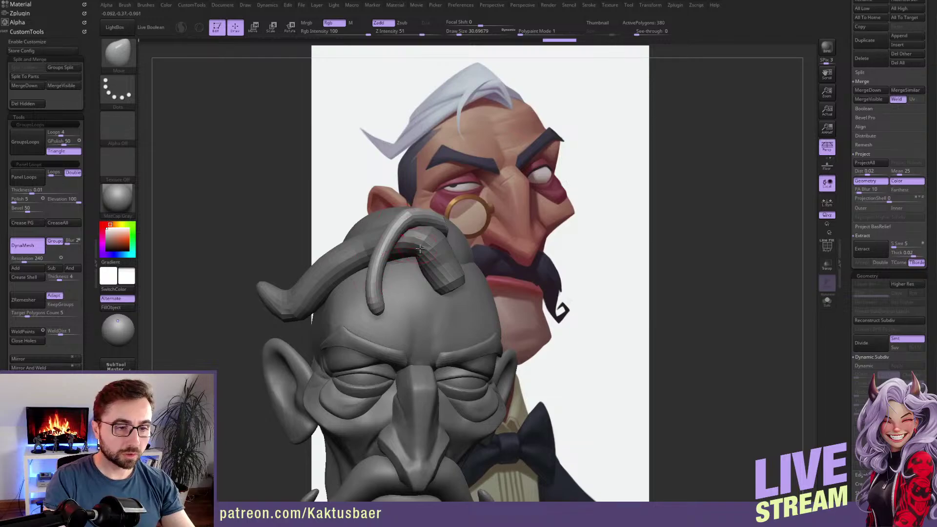
Switch to the CurveStrapSnap brush at a draw size of about 20 for laying a flat hair strand.
right_click_drag(421, 245, 413, 230, "alt")
key("b")
key("m")
key("v")
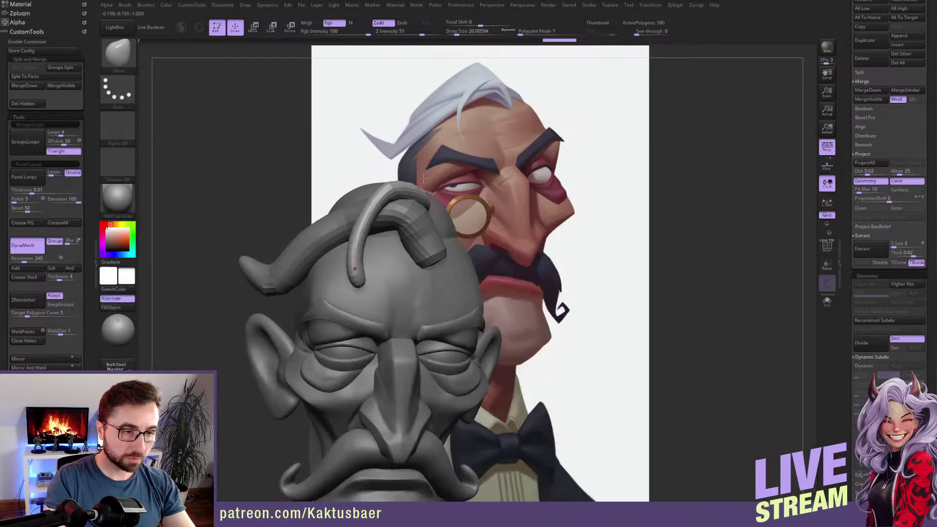
key("b")
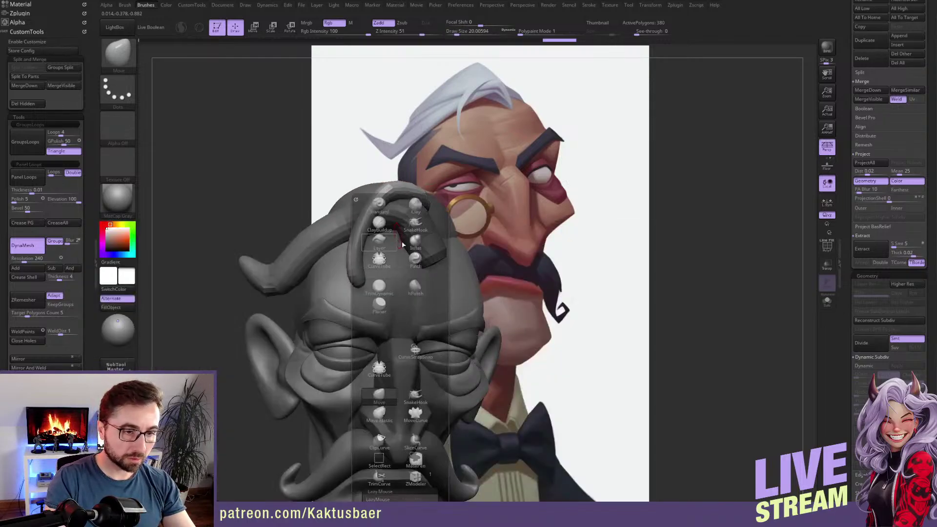
left_click(411, 358)
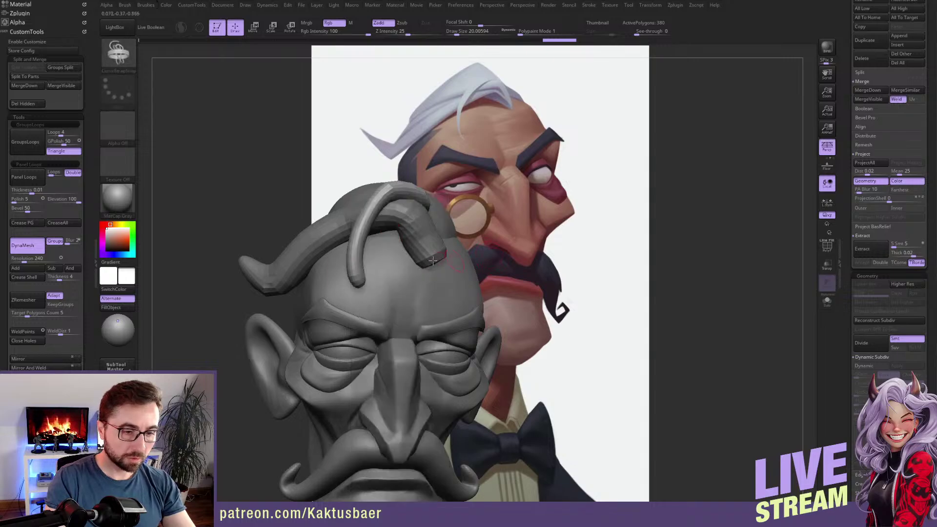
Try to draw a curve strap with the long swept hair tube selected, and undo the stroke.
right_click_drag(416, 238, 415, 251)
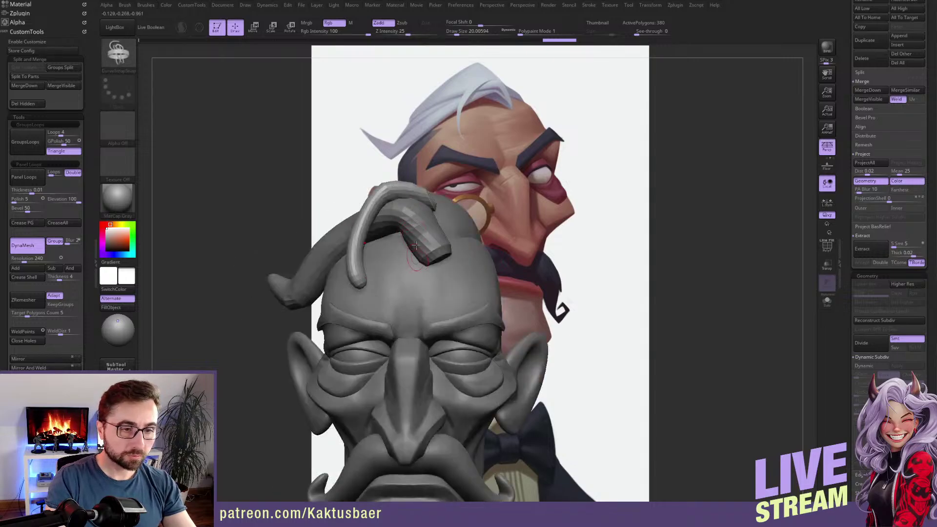
left_click(434, 227, "alt")
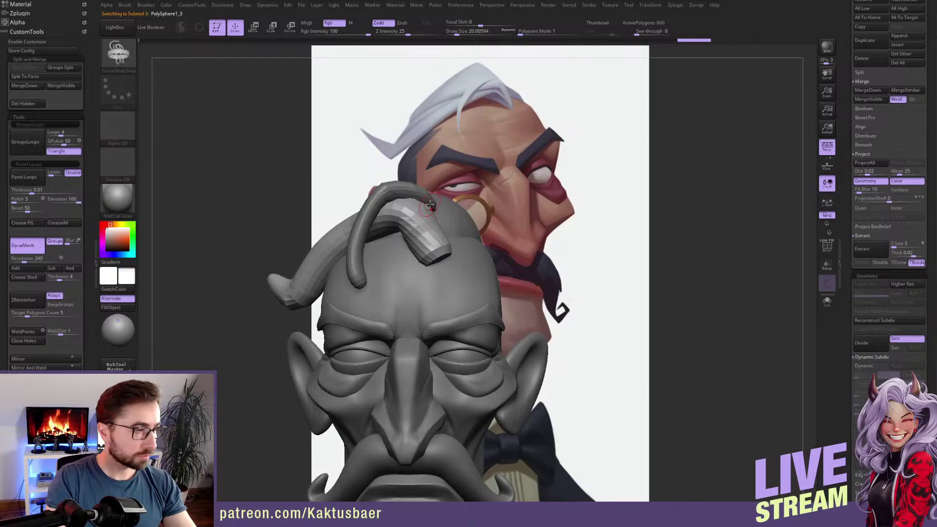
left_click_drag(366, 247, 371, 278)
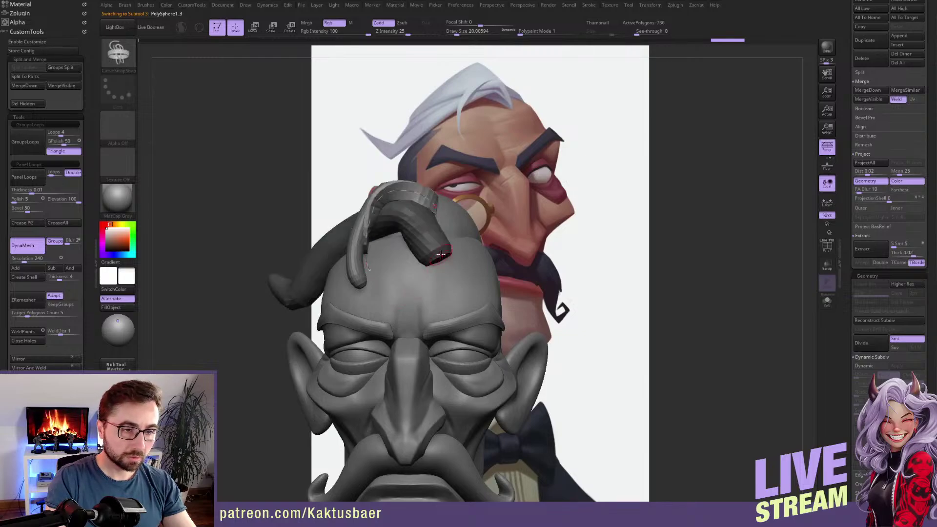
key("ctrl+z")
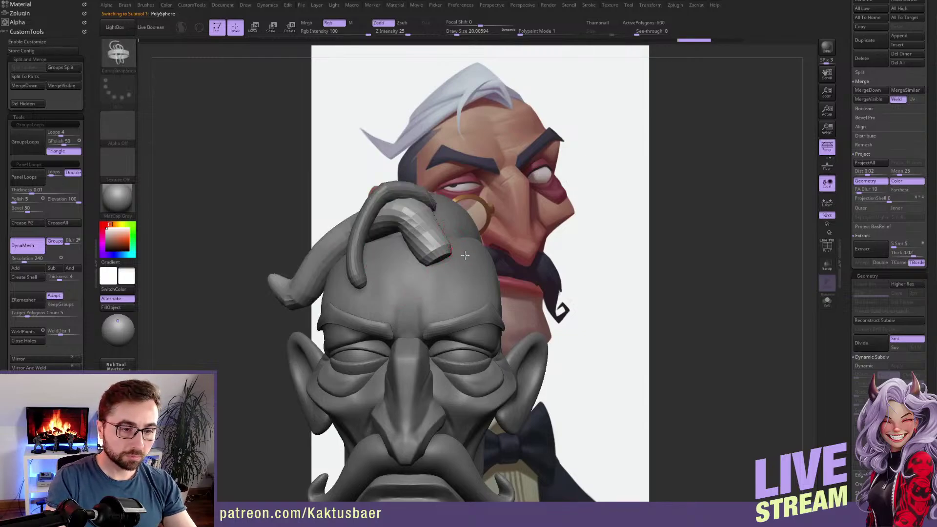
Isolate the head, draw a flat curve strap down the forehead and split it off as its own subtool.
left_click(465, 255, "alt")
key("shift+s")
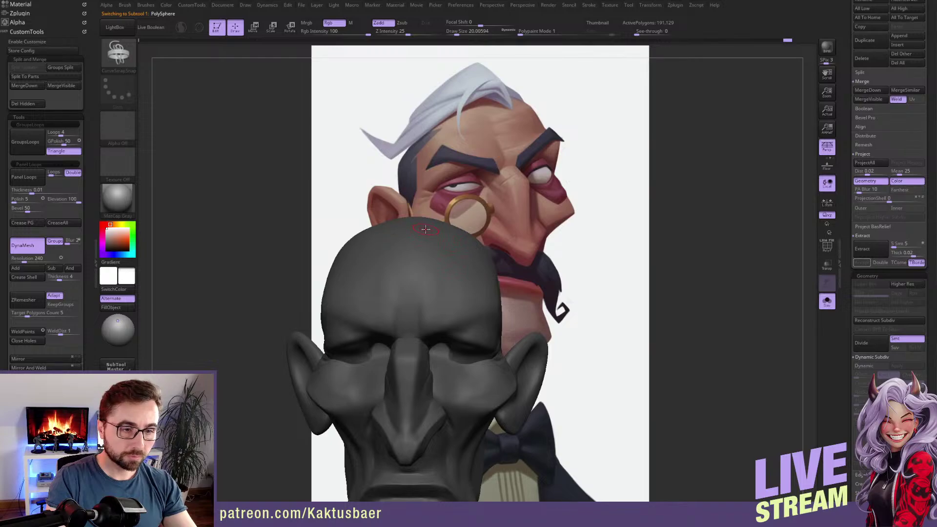
left_click_drag(396, 238, 365, 297)
right_click_drag(416, 260, 454, 256)
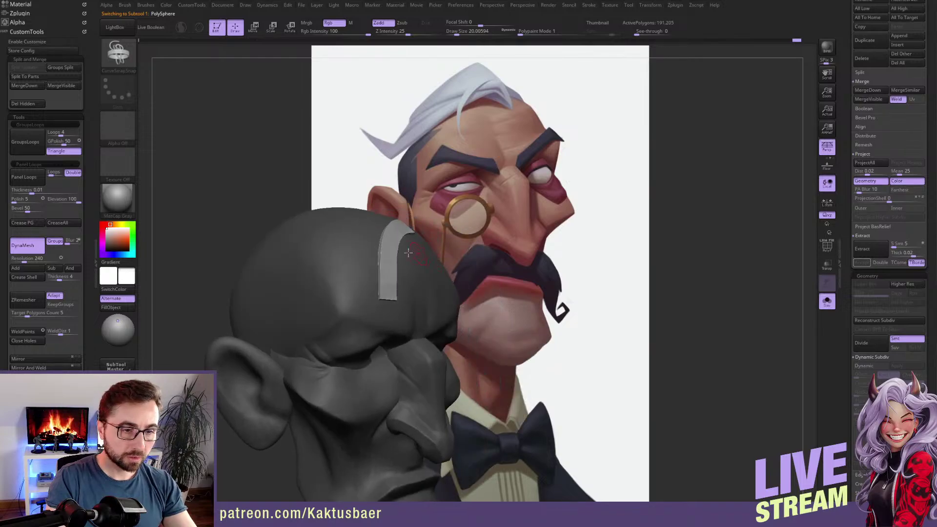
left_click(392, 251, "ctrl+shift")
left_click(385, 243, "ctrl+shift")
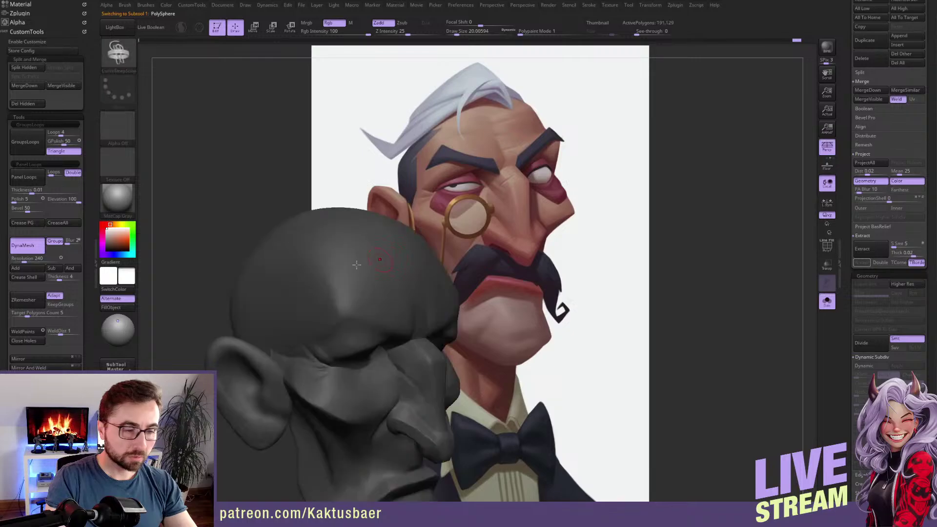
left_click(30, 72)
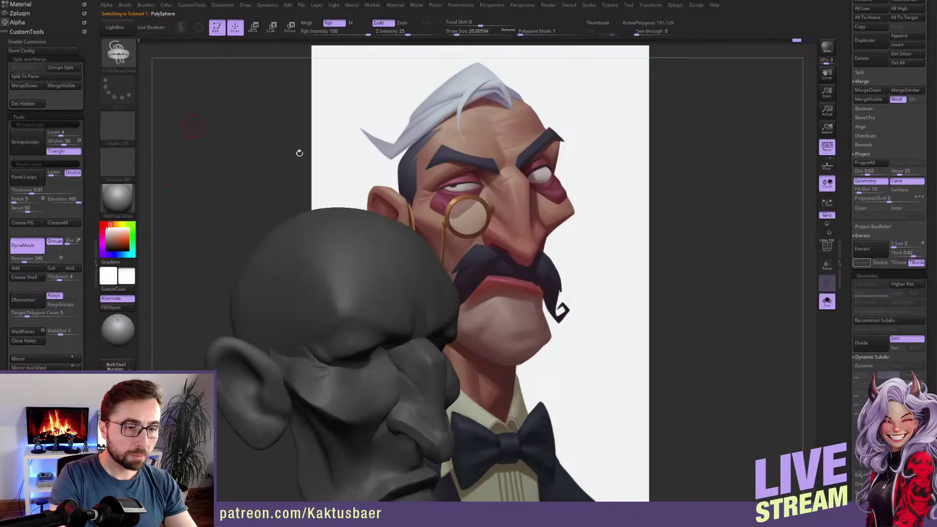
key("alt+s")
Select the new forehead strap and pull it into the forelock's curve with the Move brush.
right_click_drag(439, 237, 412, 246)
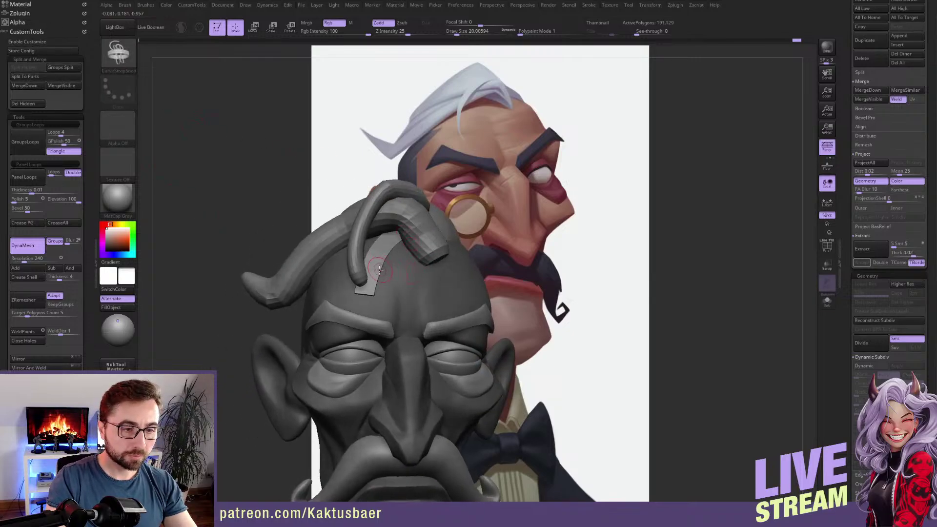
mouse_move(377, 271)
left_mouse_down()
mouse_move(393, 272)
mouse_move(399, 232)
mouse_move(452, 185)
mouse_move(423, 209)
mouse_move(385, 196)
left_mouse_up()
key("b")
key("m")
key("v")
key("s")
left_click(388, 244, "alt")
key("s")
left_click_drag(379, 241, 368, 252)
right_click_drag(367, 240, 432, 247)
left_click_drag(368, 276, 362, 277)
Pull the strap's root up and over the hair sweep with the Move brush at about 46.
mouse_move(464, 240)
right_mouse_down()
mouse_move(411, 232)
mouse_move(409, 242)
right_mouse_up()
key("s")
left_click_drag(413, 230, 406, 222)
left_click(436, 234, "alt")
right_click_drag(444, 235, 414, 236)
left_click_drag(460, 233, 473, 248)
key("s")
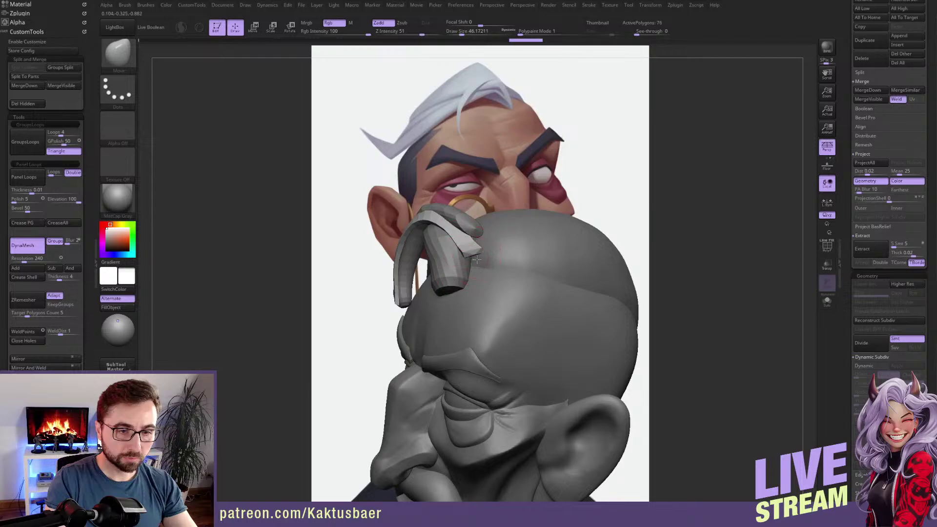
Refine the strap's arch over the hairline from several angles with the Move brush at about 62.
right_click_drag(476, 259, 491, 256)
left_click_drag(454, 235, 455, 227)
right_click_drag(477, 258, 441, 257)
key("s")
mouse_move(488, 256)
left_mouse_down()
mouse_move(498, 256)
mouse_move(478, 281)
mouse_move(468, 272)
left_mouse_up()
key("s")
right_click_drag(467, 272, 503, 267)
right_click_drag(464, 225, 497, 228)
Select the old round forelock tube and hide it so the flat strap replaces it.
left_click(452, 258, "alt")
left_click_drag(842, 168, 842, 228)
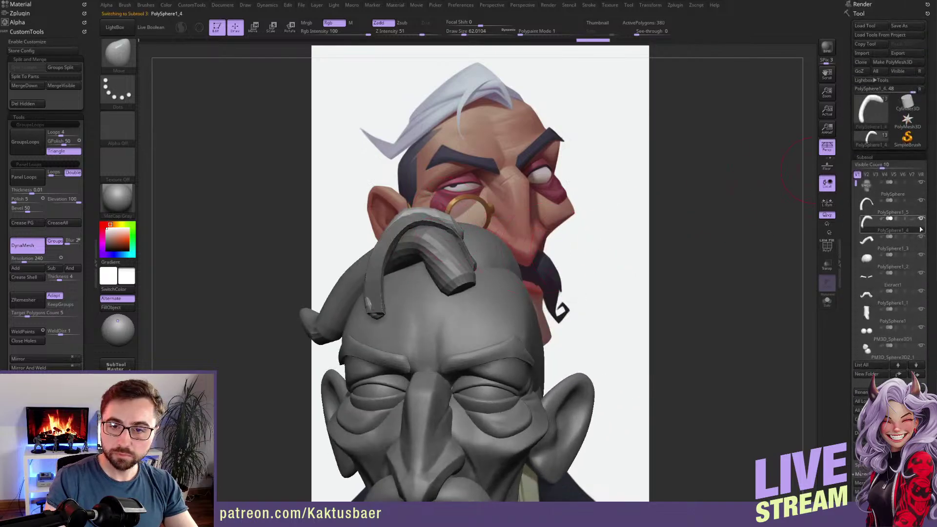
right_click_drag(454, 262, 405, 275)
left_click(399, 277, "alt")
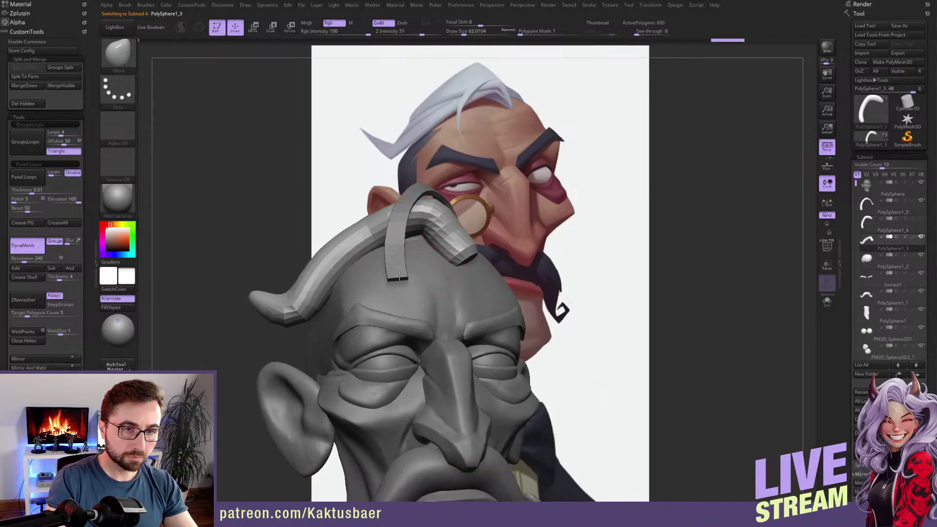
Narrow the forelock strap's hanging tip with the Move brush at about 29, refining it at about 25.
left_click(401, 272, "alt")
key("s")
left_click_drag(409, 278, 404, 277)
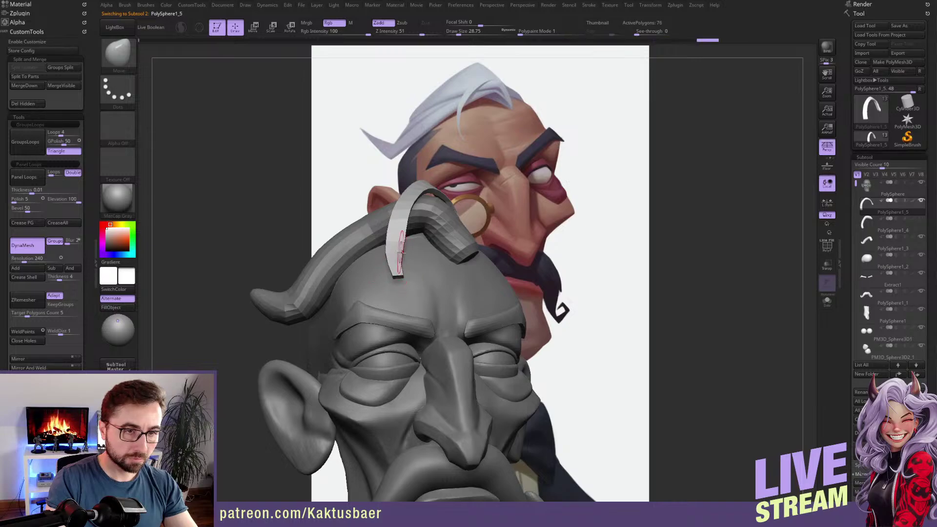
key("s")
left_click_drag(404, 277, 402, 277)
right_click_drag(396, 285, 397, 262)
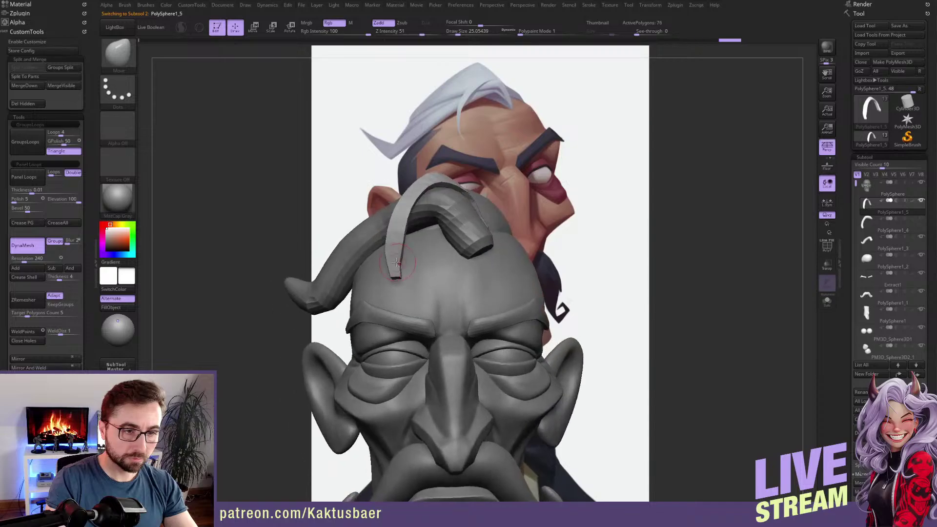
Bend the forelock strap's hanging length and swing its tip inward with the Move brush, finishing at about 44.
left_click_drag(389, 241, 395, 241)
left_click_drag(399, 213, 390, 214)
key("s")
left_click_drag(393, 270, 396, 269)
left_click_drag(400, 277, 411, 275)
key("s")
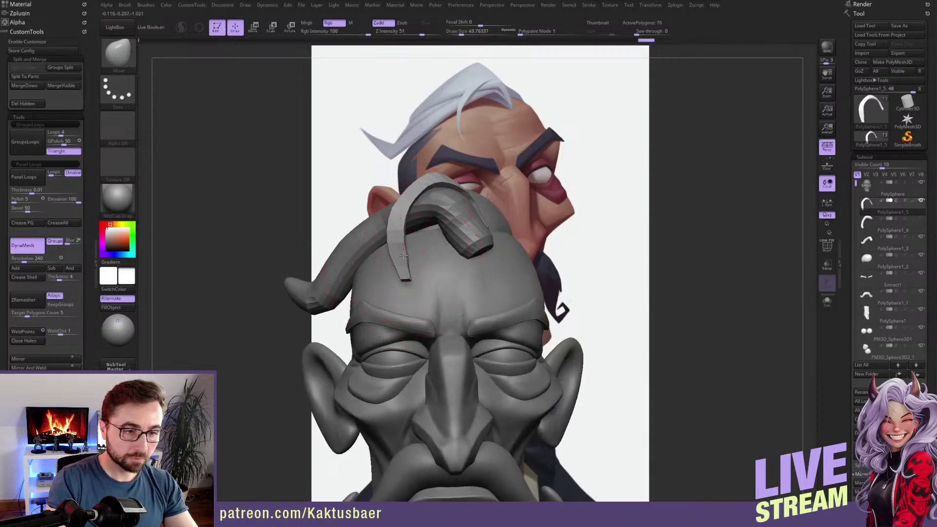
left_click_drag(408, 221, 405, 221)
Select and subdivide the long swept hair tube and flatten its front end with TrimDynamic at about 44.
mouse_move(390, 224)
right_mouse_down()
mouse_move(408, 230)
mouse_move(381, 238)
mouse_move(340, 224)
mouse_move(447, 241)
right_mouse_up()
left_click(353, 226, "alt")
key("3")
key("2")
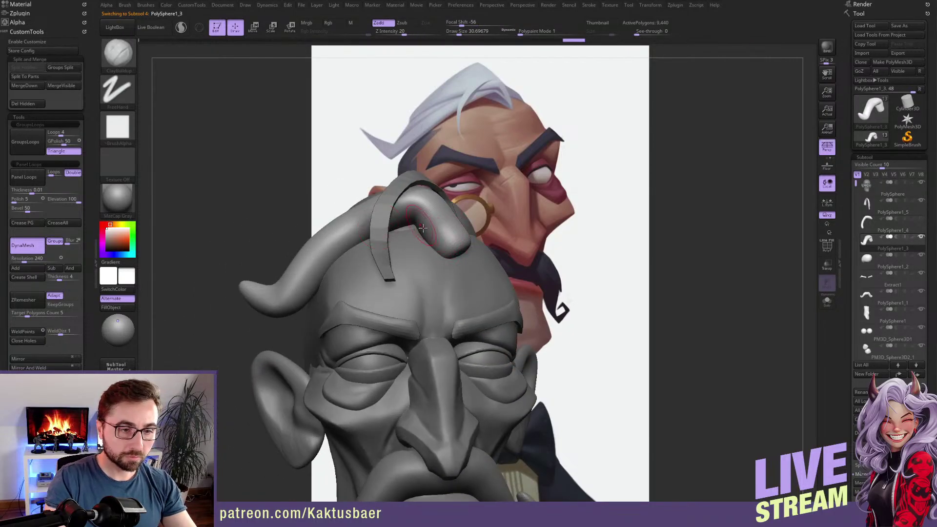
right_click_drag(461, 233, 413, 234)
key("s")
left_click_drag(465, 236, 471, 236)
key("3")
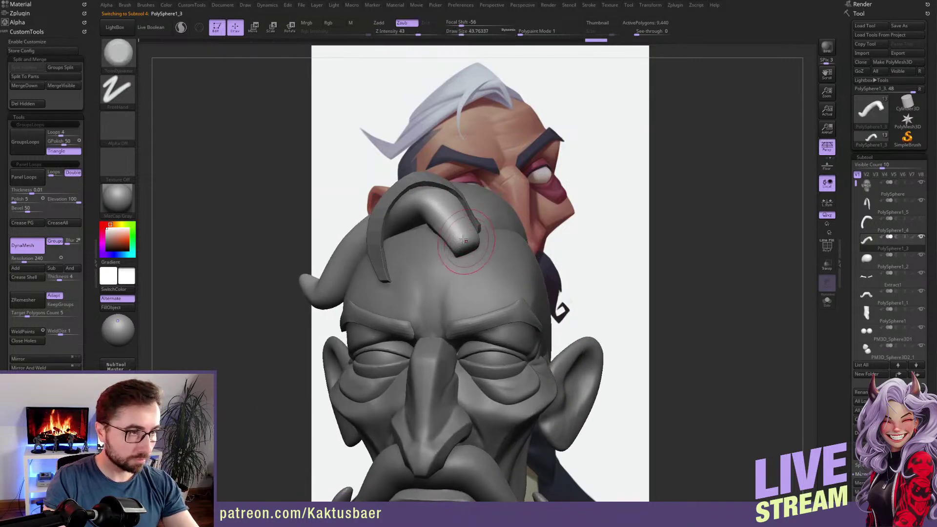
right_click_drag(465, 241, 477, 248)
left_click_drag(473, 227, 467, 215)
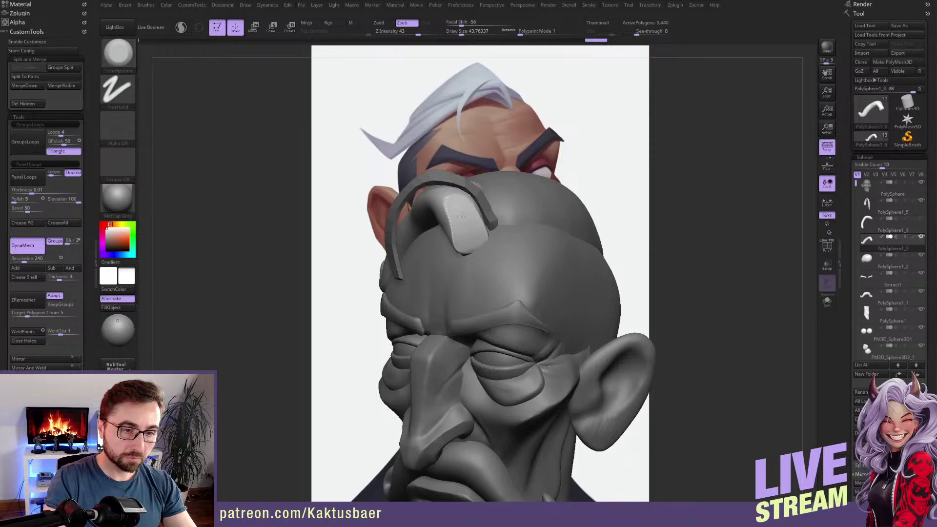
right_click_drag(468, 226, 449, 234)
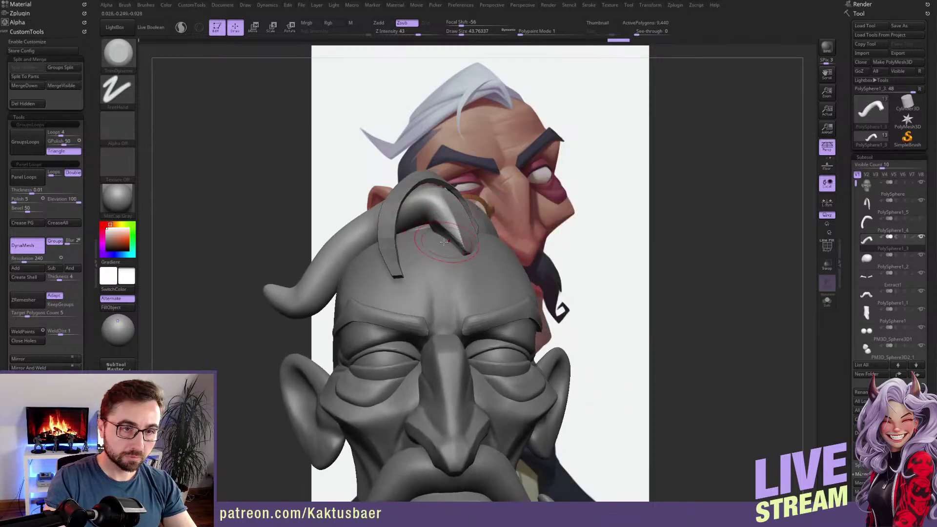
key("shift+s")
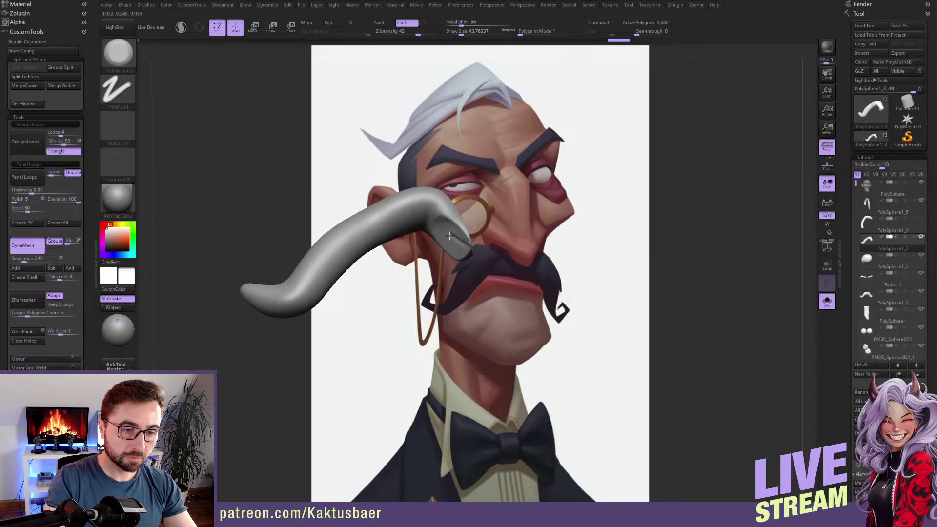
key("shift+s")
Reshape the hair sweep's front end above the forehead with the Move brush at about 56.
right_click_drag(452, 239, 443, 263)
key("b")
key("m")
key("v")
key("bracketright")
key("bracketright")
key("bracketright")
key("bracketright")
key("bracketright")
key("bracketleft")
key("bracketleft")
key("bracketleft")
key("bracketleft")
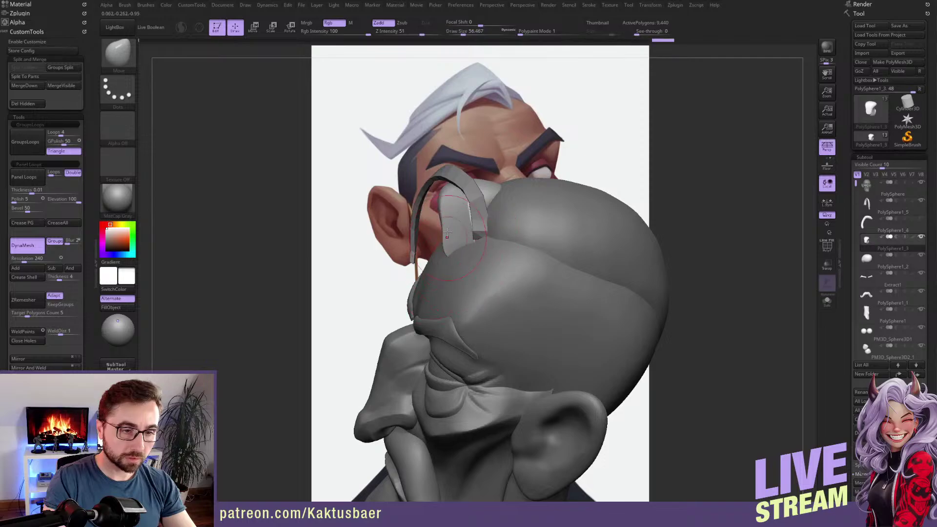
Broaden the front section of the hair sweep over the forehead with the Move brush enlarged to about 190.
mouse_move(440, 240)
right_mouse_down()
mouse_move(444, 249)
mouse_move(447, 237)
right_mouse_up()
key("bracketright")
key("bracketright")
key("bracketright")
right_click_drag(447, 236, 455, 238)
key("bracketright")
key("bracketright")
key("bracketright")
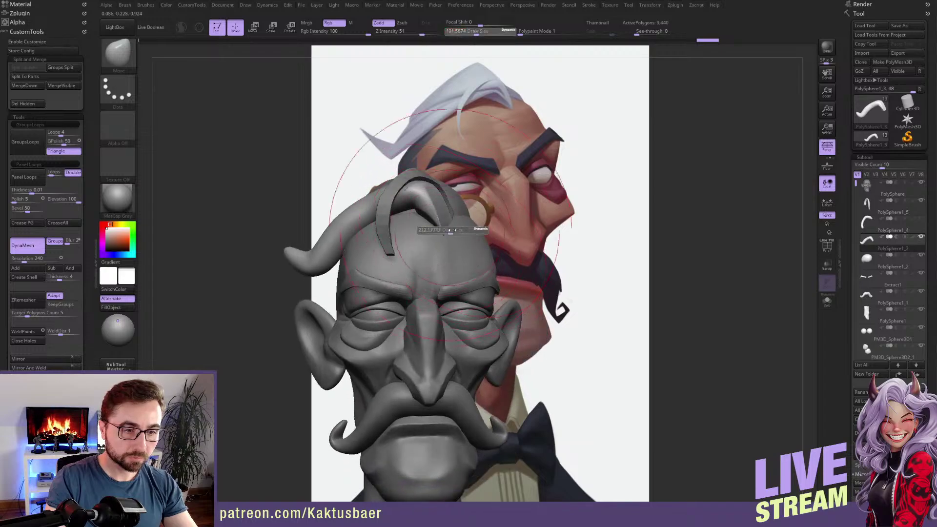
left_click_drag(426, 214, 424, 205)
key("bracketleft")
key("bracketleft")
key("bracketleft")
key("bracketleft")
mouse_move(405, 189)
right_mouse_down("alt")
mouse_move(431, 261)
mouse_move(449, 242)
mouse_move(428, 211)
right_mouse_up("alt")
Isolate the hair sweep and flatten planes along its side toward the rear bend with TrimDynamic at about 77.
key("shift+s")
key("b")
key("t")
key("d")
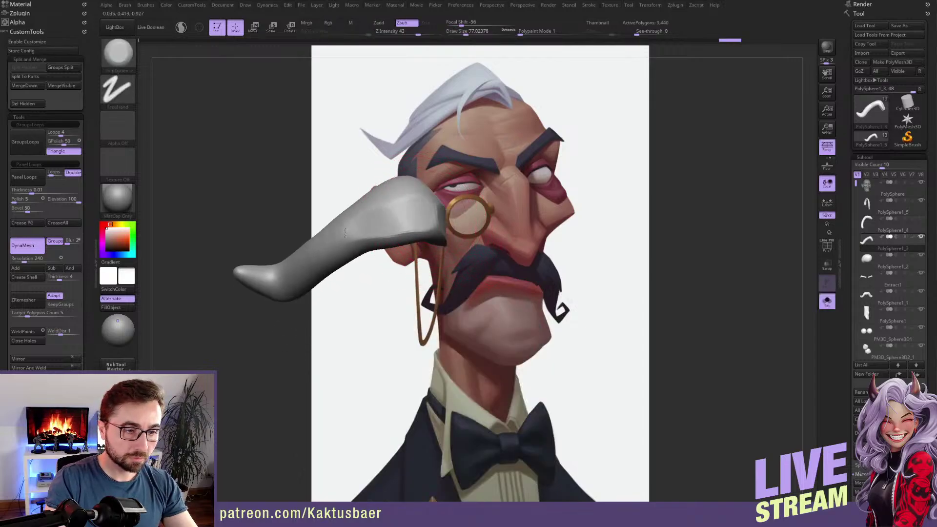
right_click_drag(368, 250, 436, 224)
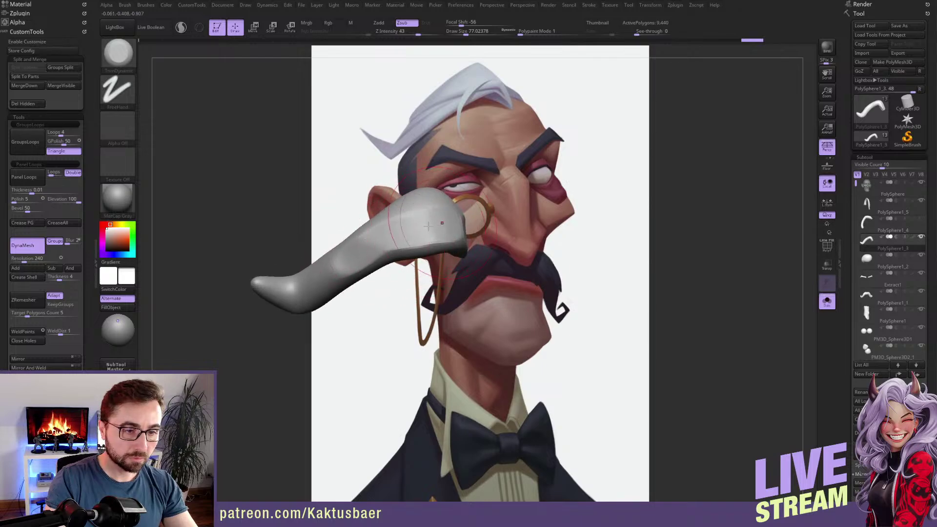
left_click_drag(327, 270, 341, 263)
mouse_move(341, 263)
right_mouse_down()
mouse_move(367, 279)
mouse_move(366, 237)
right_mouse_up()
left_click_drag(346, 294, 336, 299)
left_click_drag(369, 264, 320, 317)
left_click_drag(342, 305, 311, 324)
Flatten the hair sweep's curled rear end and carry the plane along its length with TrimDynamic.
key("s")
right_click_drag(312, 323, 305, 312)
mouse_move(318, 332)
left_mouse_down()
mouse_move(283, 334)
mouse_move(258, 316)
mouse_move(347, 302)
left_mouse_up()
mouse_move(350, 299)
right_mouse_down()
mouse_move(349, 207)
mouse_move(338, 310)
right_mouse_up()
mouse_move(282, 308)
left_mouse_down()
mouse_move(332, 313)
mouse_move(475, 292)
left_mouse_up()
Carve planes into the hair sweep's inner front bend with TrimDynamic at about 33 and show the full head again.
mouse_move(481, 291)
right_mouse_down()
mouse_move(452, 299)
mouse_move(441, 288)
right_mouse_up()
key("s")
left_click_drag(479, 299, 476, 298)
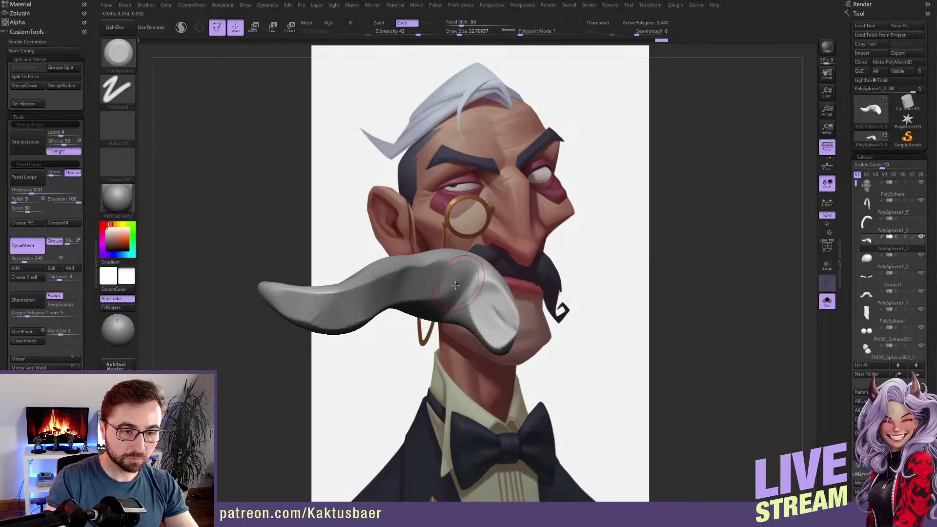
right_click_drag(475, 295, 453, 290)
left_click_drag(455, 286, 399, 287)
mouse_move(404, 289)
right_mouse_down()
mouse_move(417, 283)
mouse_move(429, 299)
mouse_move(424, 321)
right_mouse_up()
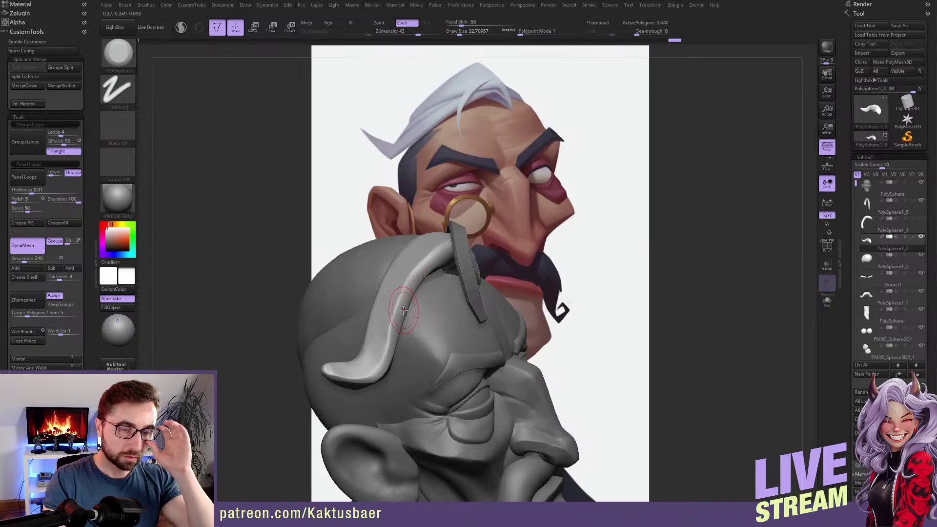
right_click_drag(423, 302, 458, 260)
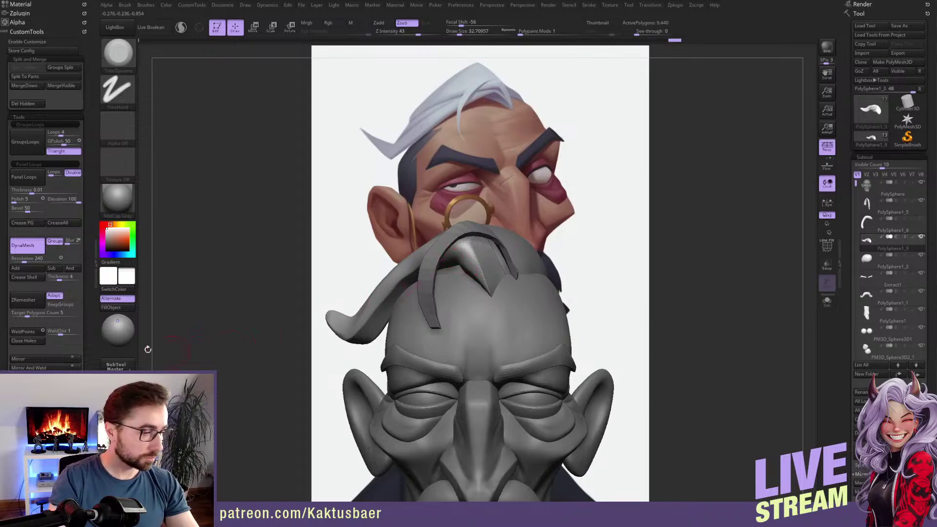
scroll(42, 355, "down", 10)
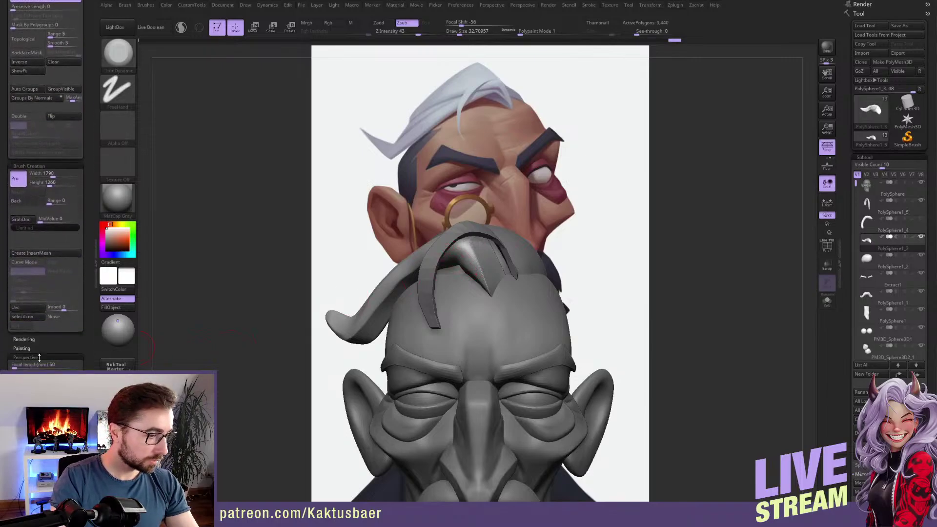
Reshape the upper part of the swept side hair strand with the Move brush, following the reference in the saved camera view.
left_click(37, 390)
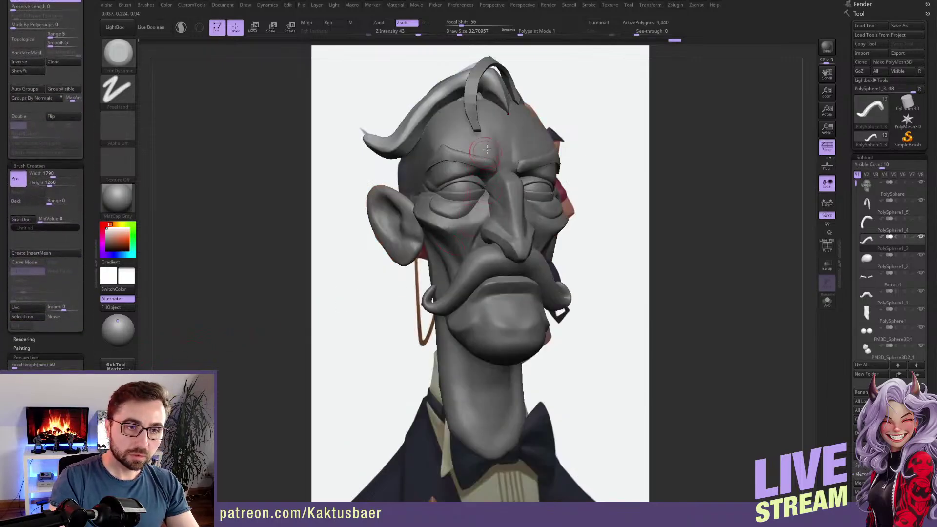
key("s")
left_click_drag(485, 101, 493, 101)
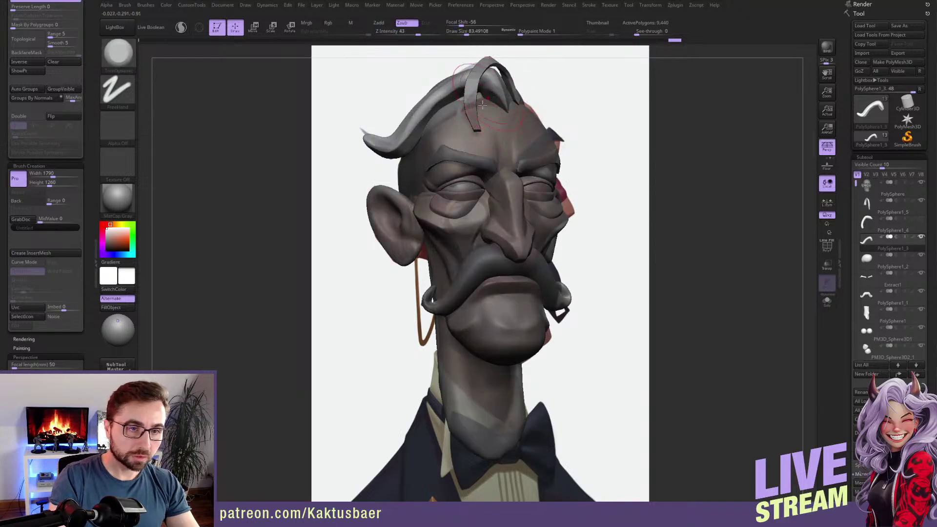
key("b")
key("m")
key("v")
left_click_drag(426, 109, 436, 120)
key("s")
left_click_drag(454, 109, 448, 109)
left_click_drag(482, 77, 488, 87)
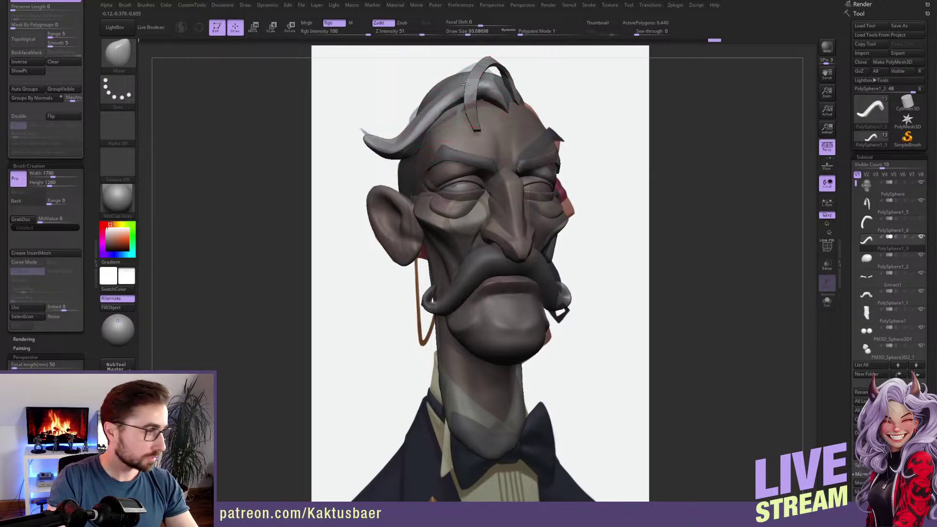
Narrow the side strand and pull its curled tip outward to match the reference, using a smaller Move brush.
key("[")
mouse_move(464, 89)
left_mouse_down()
mouse_move(442, 108)
mouse_move(476, 90)
mouse_move(437, 110)
left_mouse_up()
key("[")
key("[")
key("[")
key("[")
mouse_move(367, 138)
left_mouse_down()
mouse_move(347, 116)
mouse_move(394, 141)
left_mouse_up()
right_click_drag(391, 139, 373, 137)
left_click_drag(373, 138, 370, 135)
left_click(45, 390)
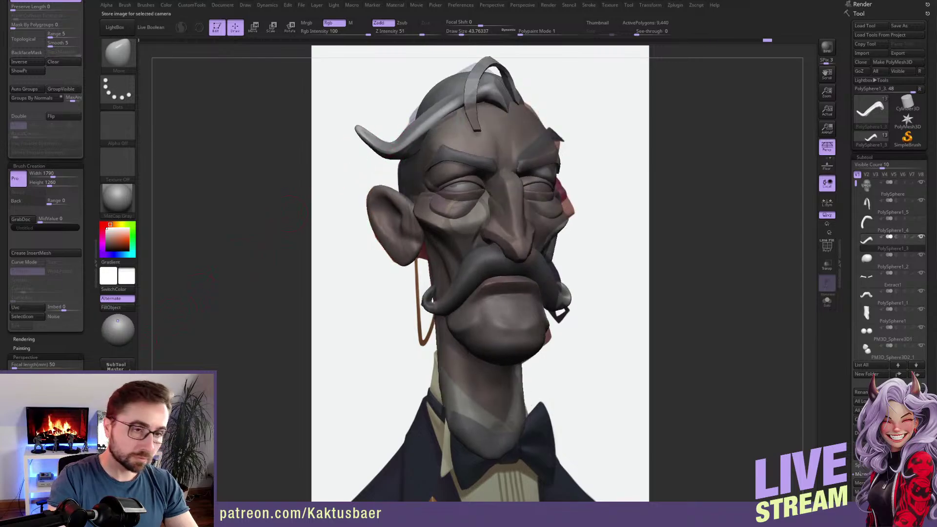
left_click_drag(405, 130, 419, 142)
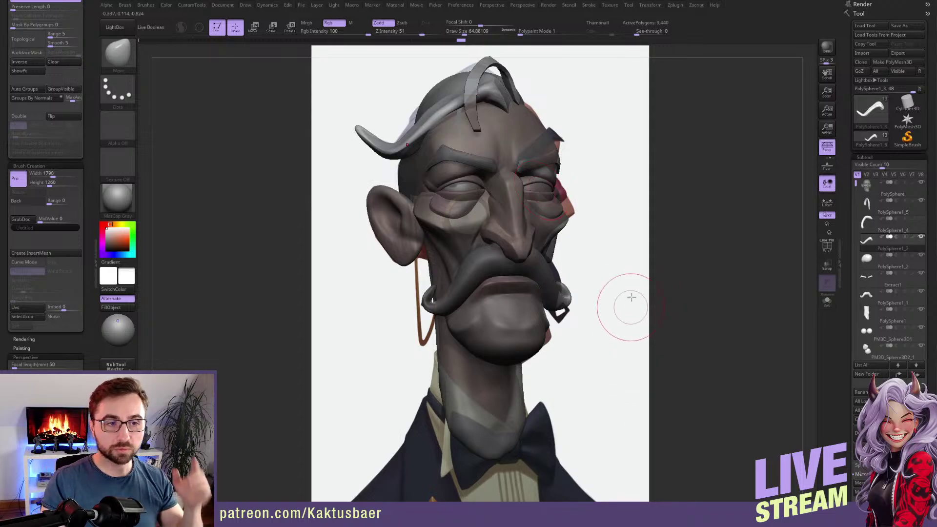
Select the hair mass covering the skull and pull its upper contour outward to match the reference.
left_click(454, 83, "alt")
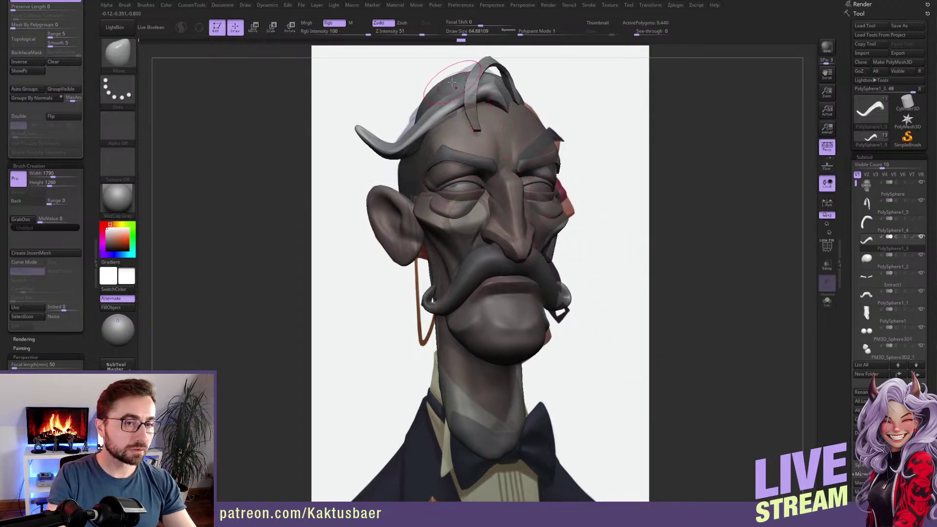
mouse_move(433, 92)
left_mouse_down()
mouse_move(447, 94)
mouse_move(483, 67)
mouse_move(479, 60)
mouse_move(425, 104)
left_mouse_up()
key("s")
left_click(454, 72)
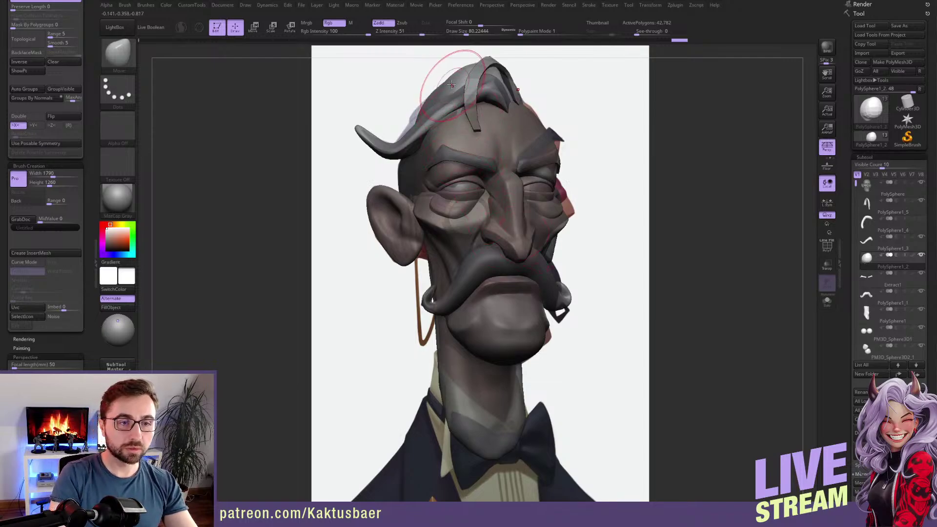
left_click_drag(445, 89, 432, 108)
key("s")
Smooth the back of the hair mass and adjust its rear and side contours with the Move brush.
right_click_drag(426, 112, 532, 126)
right_click_drag(409, 116, 421, 205)
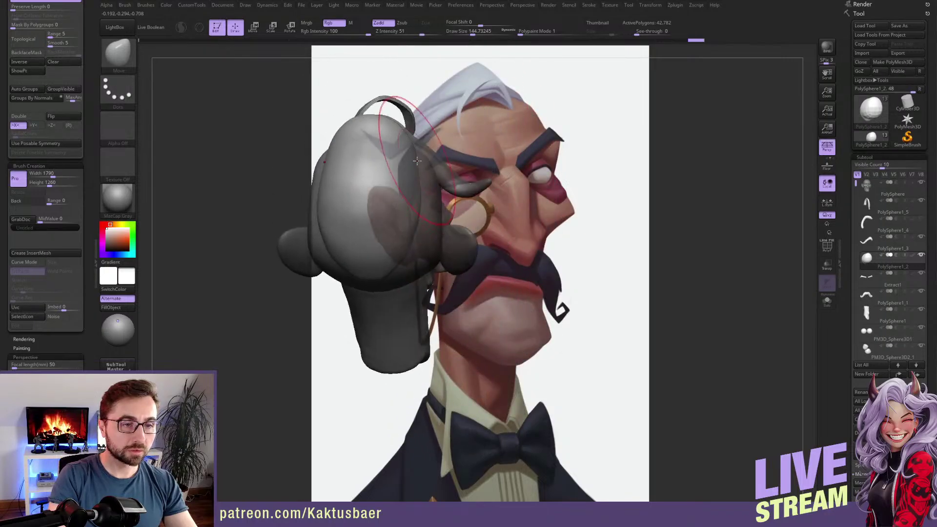
mouse_move(391, 139)
left_mouse_down("shift")
mouse_move(362, 175)
mouse_move(368, 192)
left_mouse_up("shift")
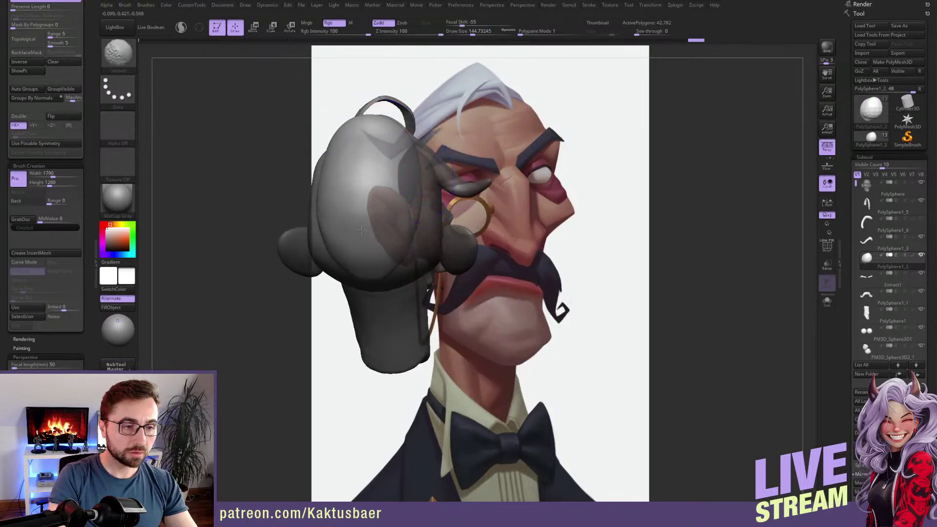
mouse_move(354, 215)
right_mouse_down()
mouse_move(373, 171)
mouse_move(387, 204)
right_mouse_up()
left_click_drag(386, 248, 380, 266, "shift")
right_click_drag(377, 317, 387, 292)
mouse_move(386, 294)
left_mouse_down()
mouse_move(416, 257)
mouse_move(411, 242)
mouse_move(399, 245)
mouse_move(402, 212)
left_mouse_up()
right_click_drag(517, 188, 464, 177)
left_click_drag(416, 182, 405, 193, "shift")
Select the swept side hair strand and isolate it in Solo mode.
mouse_move(481, 195)
right_mouse_down()
mouse_move(464, 240)
mouse_move(447, 219)
right_mouse_up()
key("s")
mouse_move(481, 201)
left_mouse_down()
mouse_move(469, 202)
mouse_move(475, 183)
mouse_move(445, 201)
left_mouse_up()
mouse_move(447, 207)
right_mouse_down()
mouse_move(454, 228)
mouse_move(508, 229)
right_mouse_up()
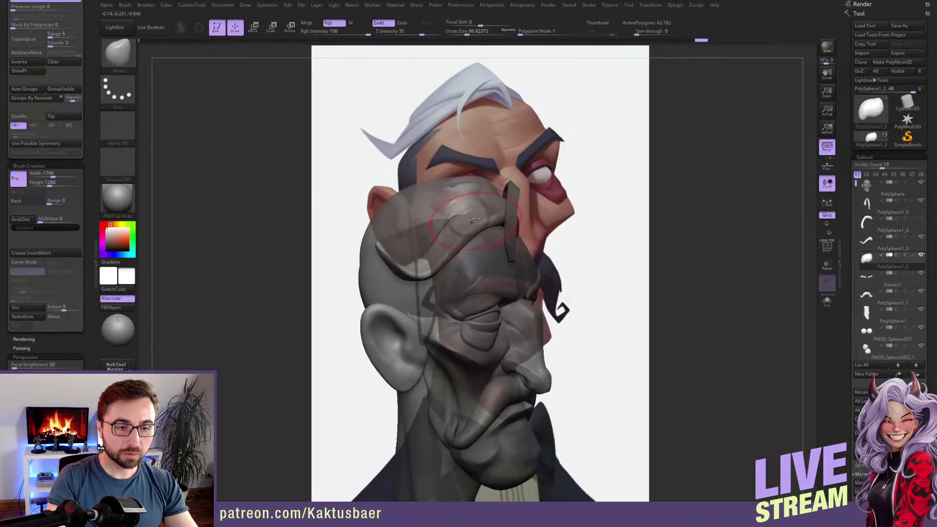
left_click(473, 217, "alt")
key("s")
left_click_drag(474, 216, 471, 217)
mouse_move(474, 218)
right_mouse_down()
mouse_move(438, 222)
mouse_move(502, 203)
mouse_move(492, 220)
mouse_move(479, 213)
right_mouse_up()
key("s")
left_click_drag(479, 212, 474, 214)
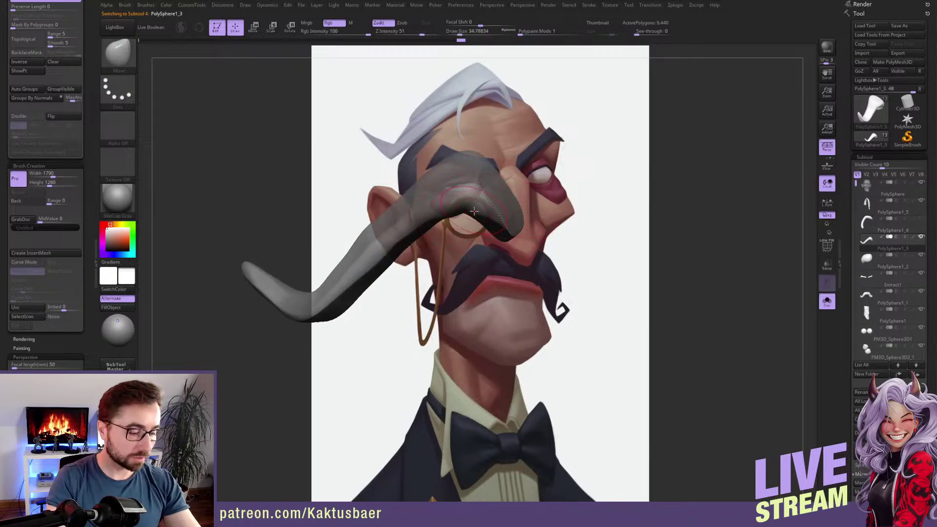
key("alt+s")
mouse_move(474, 214)
right_mouse_down()
mouse_move(478, 195)
mouse_move(469, 226)
mouse_move(477, 223)
right_mouse_up()
key("alt+s")
Flatten the broad planes along the isolated hair strand with the TrimDynamic brush.
key("b")
key("t")
key("d")
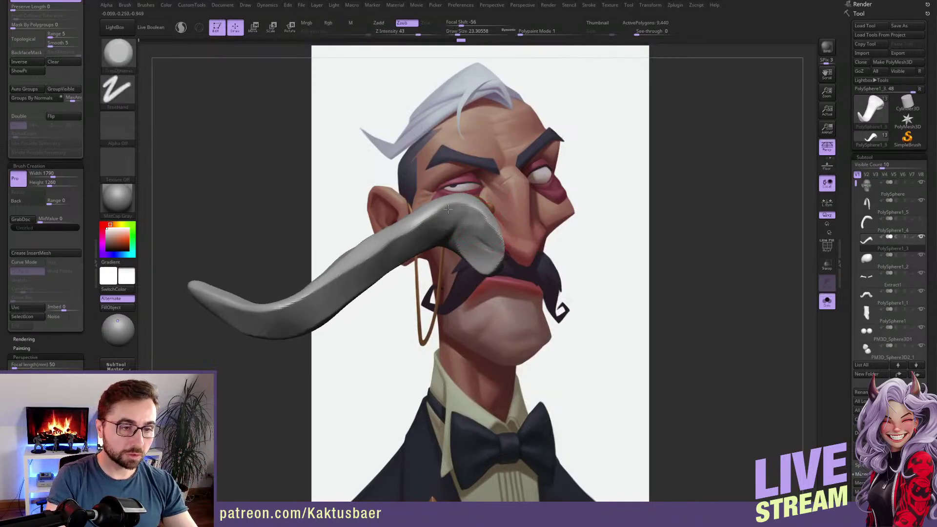
key("bracketright")
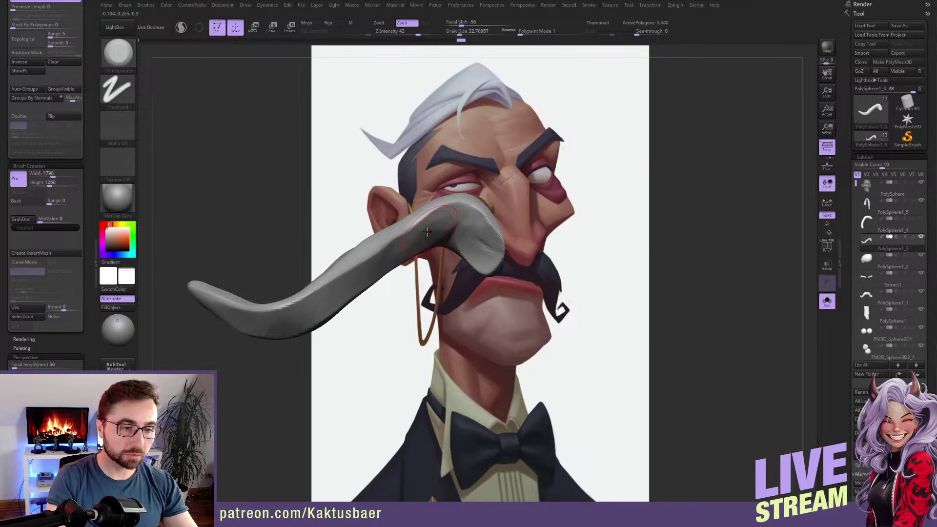
right_click_drag(429, 181, 437, 208)
key("bracketright")
left_click_drag(453, 195, 411, 253)
left_click_drag(434, 218, 376, 320)
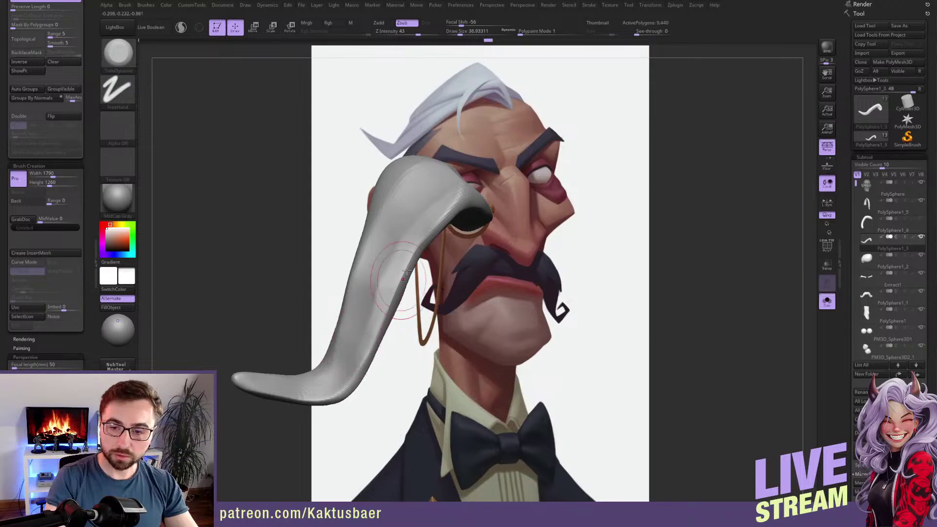
mouse_move(403, 236)
left_mouse_down()
mouse_move(453, 204)
mouse_move(419, 204)
mouse_move(438, 242)
left_mouse_up()
left_click_drag(395, 306, 358, 385)
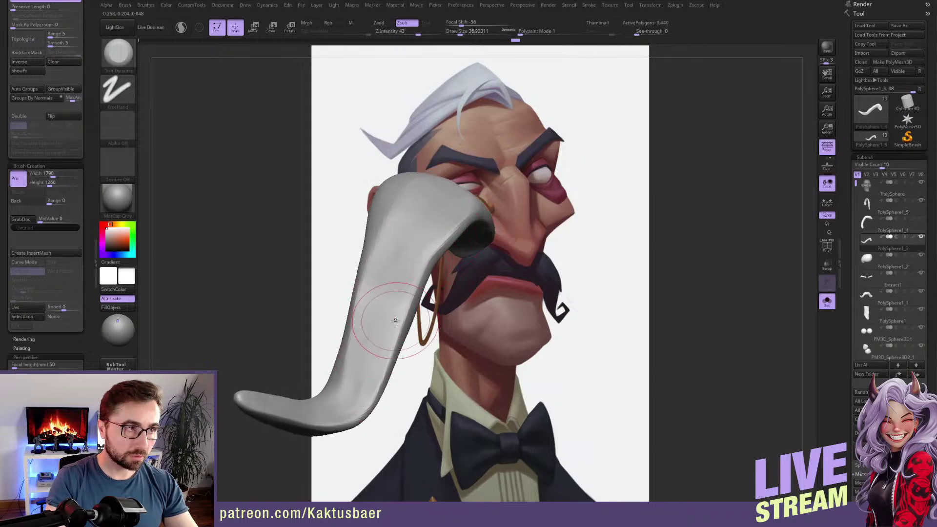
Trim the strand's side and upper faces further to define the edge between its planes.
mouse_move(433, 252)
left_mouse_down()
mouse_move(459, 222)
mouse_move(454, 196)
mouse_move(480, 223)
mouse_move(481, 231)
mouse_move(439, 230)
left_mouse_up()
key("s")
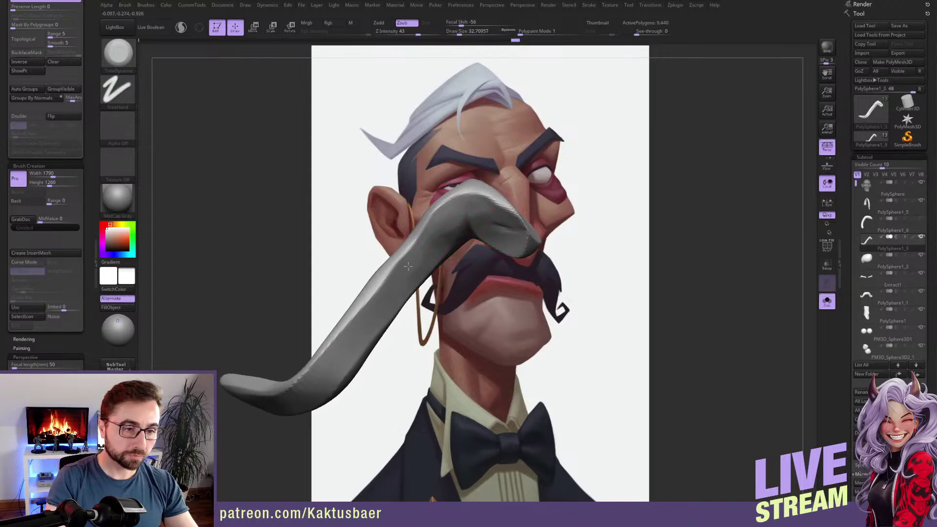
left_click_drag(383, 299, 390, 240)
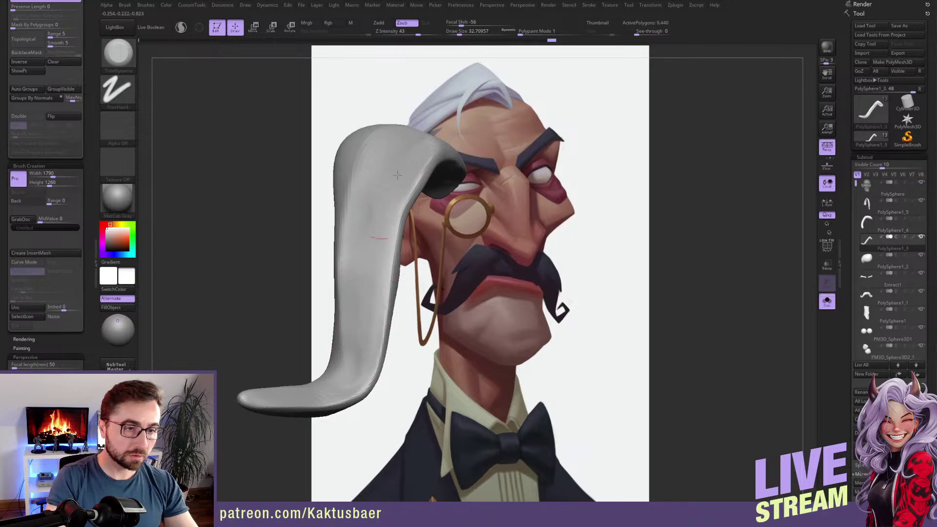
mouse_move(405, 157)
left_mouse_down()
mouse_move(439, 280)
mouse_move(397, 225)
mouse_move(381, 236)
left_mouse_up()
mouse_move(380, 236)
right_mouse_down()
mouse_move(384, 225)
mouse_move(373, 254)
right_mouse_up()
Reshape the strand's thick root end and adjoining body with the Move brush.
key("b")
key("m")
key("v")
key("s")
mouse_move(357, 261)
left_mouse_down()
mouse_move(365, 260)
mouse_move(349, 232)
left_mouse_up()
key("s")
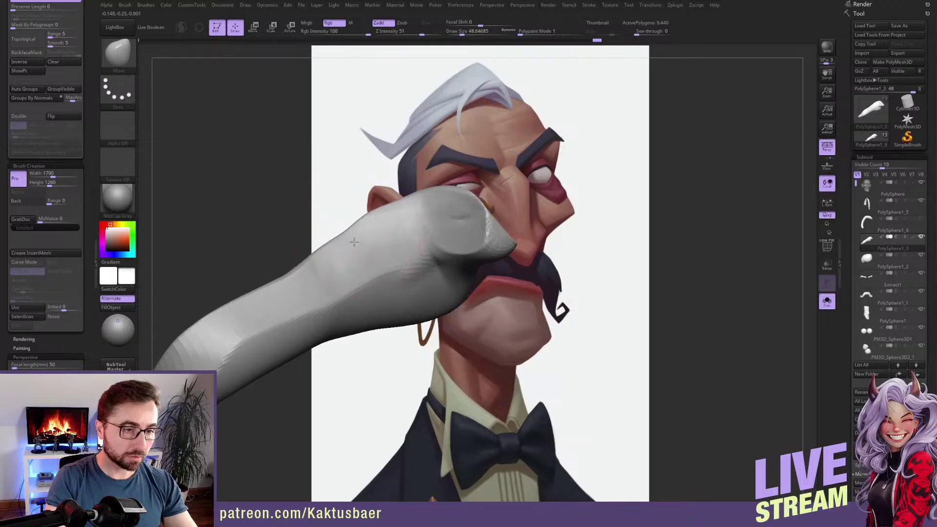
right_click_drag(355, 237, 352, 228)
key("s")
left_click_drag(352, 238, 349, 238)
right_click_drag(350, 238, 337, 250)
mouse_move(319, 269)
left_mouse_down()
mouse_move(310, 264)
mouse_move(338, 251)
left_mouse_up()
left_click_drag(382, 222, 380, 219)
right_click_drag(382, 220, 404, 213)
left_click_drag(414, 209, 445, 217)
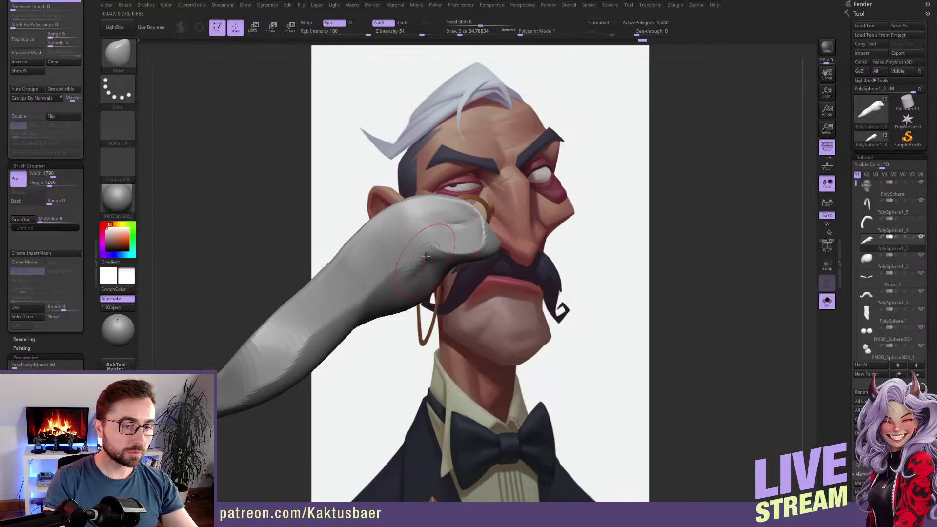
Refine the strand's curve and underside from several angles with a smaller Move brush.
right_click_drag(351, 270, 336, 267)
key("s")
left_click_drag(337, 269, 341, 259)
key("s")
right_click_drag(383, 236, 335, 298)
key("s")
left_click_drag(334, 300, 339, 301)
mouse_move(312, 311)
right_mouse_down()
mouse_move(406, 233)
mouse_move(436, 223)
mouse_move(406, 230)
right_mouse_up()
key("s")
left_click_drag(410, 230, 405, 230)
right_click_drag(447, 224, 448, 225)
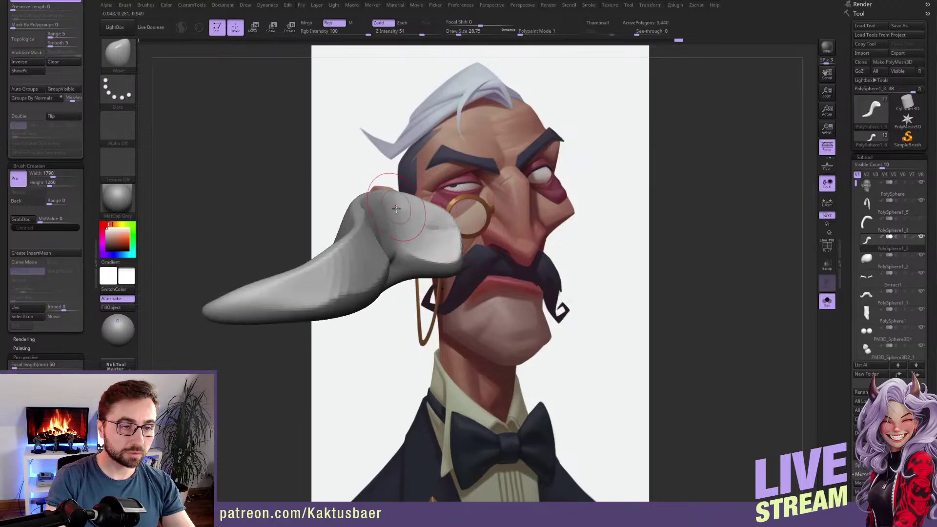
right_click_drag(396, 207, 405, 218)
Smooth the surface of the isolated strand from its middle down to the bend near the tip.
key("shift")
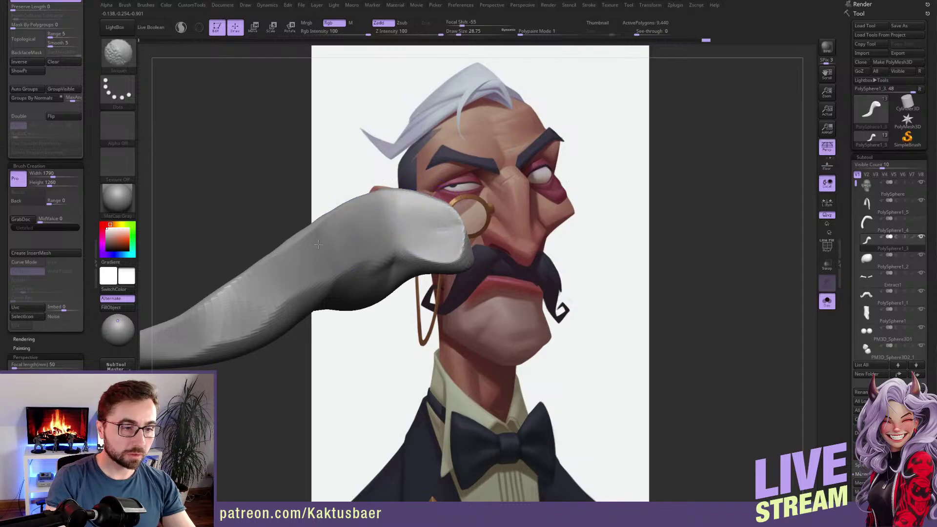
left_click_drag(345, 226, 302, 262, "shift")
mouse_move(312, 259)
right_mouse_down()
mouse_move(361, 239)
mouse_move(359, 276)
right_mouse_up()
left_click_drag(354, 278, 333, 291, "shift")
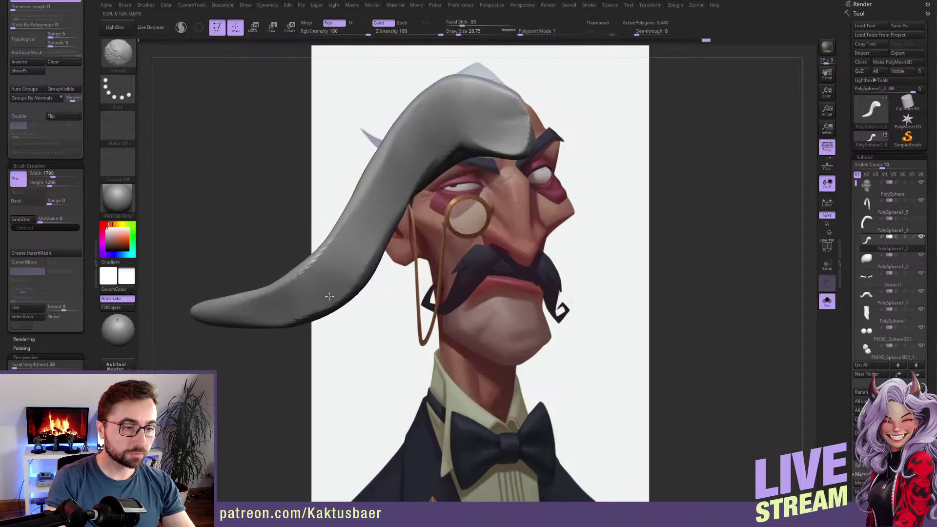
right_click_drag(295, 292, 307, 247)
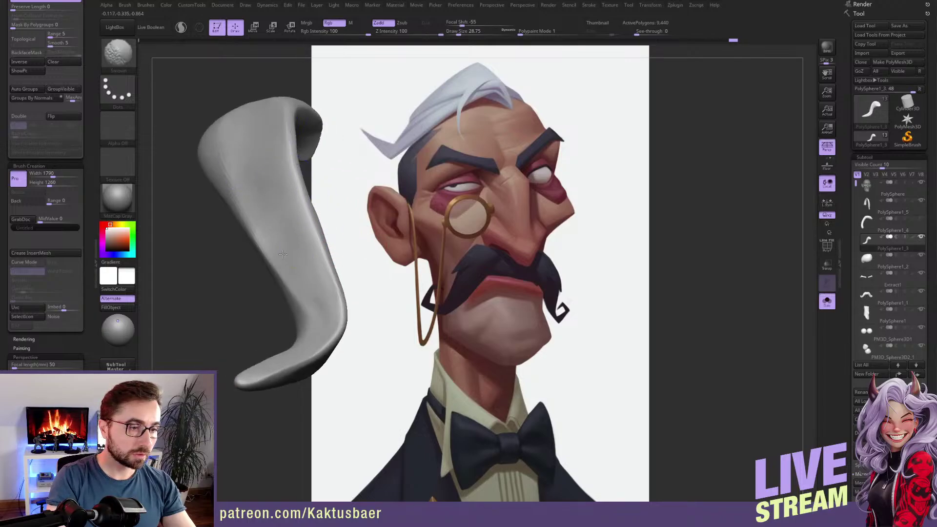
left_click_drag(314, 308, 326, 292, "shift")
mouse_move(328, 289)
right_mouse_down()
mouse_move(364, 280)
mouse_move(359, 253)
mouse_move(317, 234)
right_mouse_up()
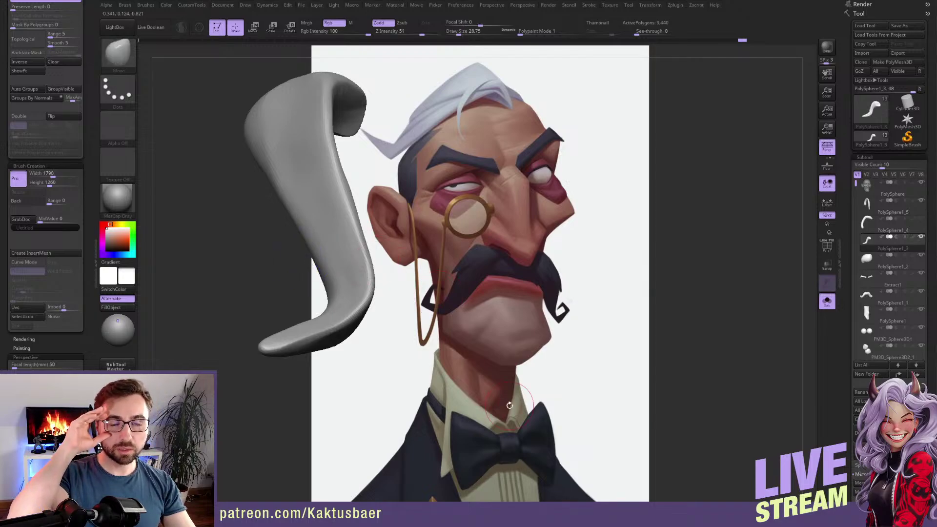
Turn off Solo mode and inspect the strand on the full head from above and the front.
mouse_move(327, 151)
right_mouse_down()
mouse_move(332, 170)
mouse_move(315, 161)
right_mouse_up()
right_click_drag(342, 127, 273, 273)
key("alt+s")
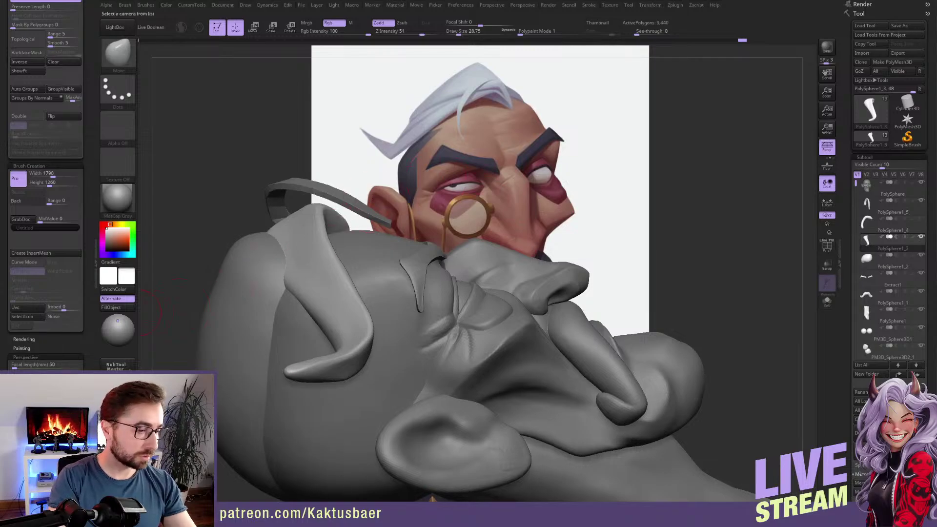
right_click_drag(151, 308, 159, 361, "shift")
right_click_drag(459, 150, 439, 229, "alt")
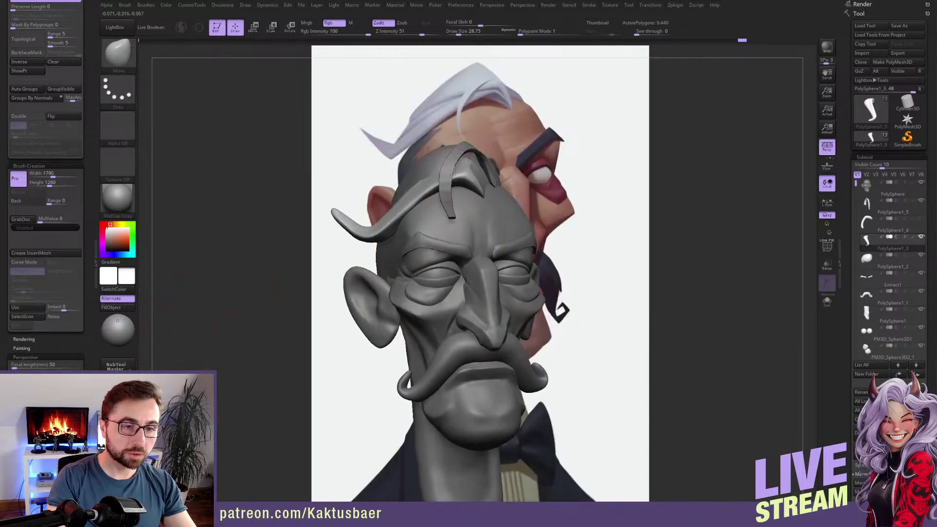
right_click_drag(454, 168, 459, 229, "ctrl")
mouse_move(571, 163)
right_mouse_down()
mouse_move(495, 188)
mouse_move(494, 207)
mouse_move(503, 208)
right_mouse_up()
Adjust the middle of the strand with a large Move brush so that it follows the side of the head.
key("s")
key("alt+shift+s")
left_click_drag(504, 208, 498, 199)
key("s")
key("s")
mouse_move(500, 205)
right_mouse_down()
mouse_move(512, 220)
mouse_move(532, 188)
right_mouse_up()
mouse_move(530, 229)
right_mouse_down()
mouse_move(493, 209)
mouse_move(466, 219)
right_mouse_up()
key("alt+shift+s")
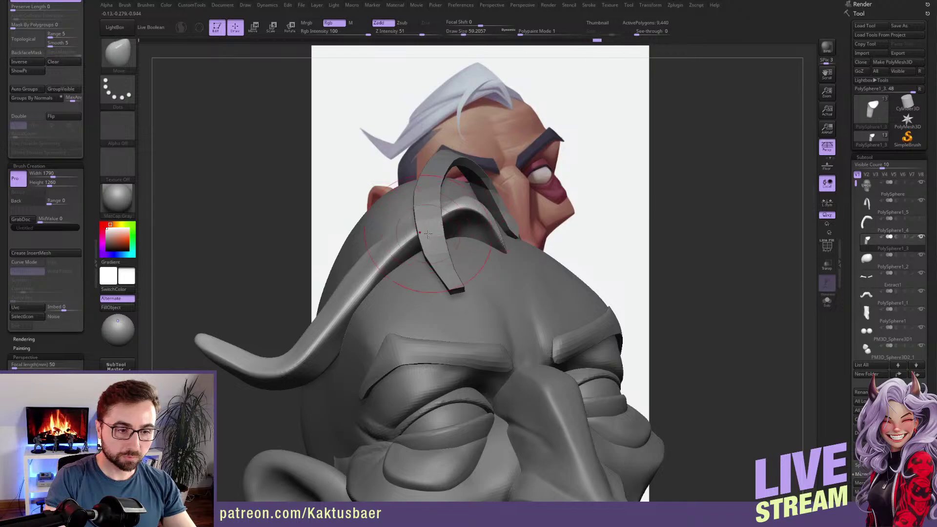
left_click_drag(394, 257, 396, 268)
key("bracketright")
key("bracketright")
key("bracketright")
mouse_move(344, 288)
right_mouse_down()
mouse_move(371, 297)
mouse_move(323, 298)
right_mouse_up()
left_click_drag(389, 299, 402, 304)
Shape the strand's arched root and pointed front end above the forehead with a smaller Move brush.
right_click_drag(402, 304, 405, 276)
key("alt+shift+s")
key("alt+shift+s")
right_click_drag(450, 220, 437, 216)
key("s")
left_click_drag(438, 214, 433, 213)
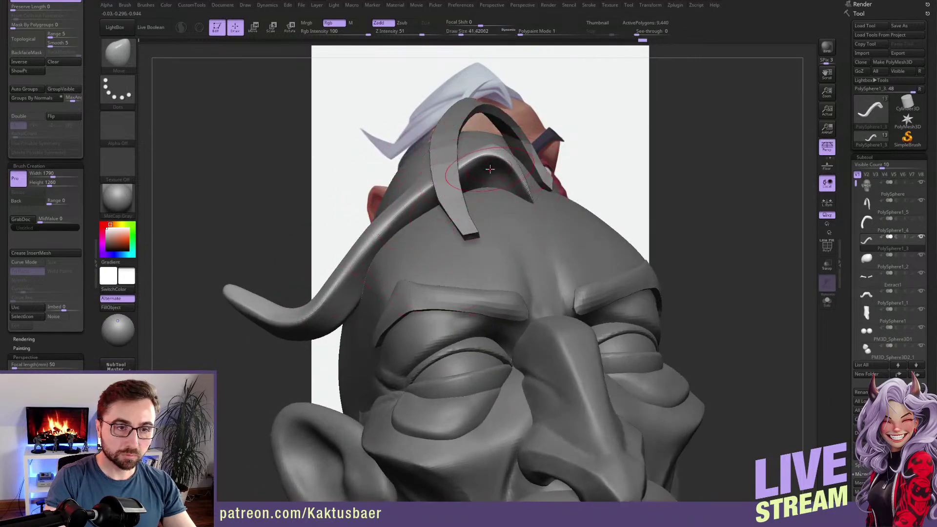
right_click_drag(498, 179, 518, 180)
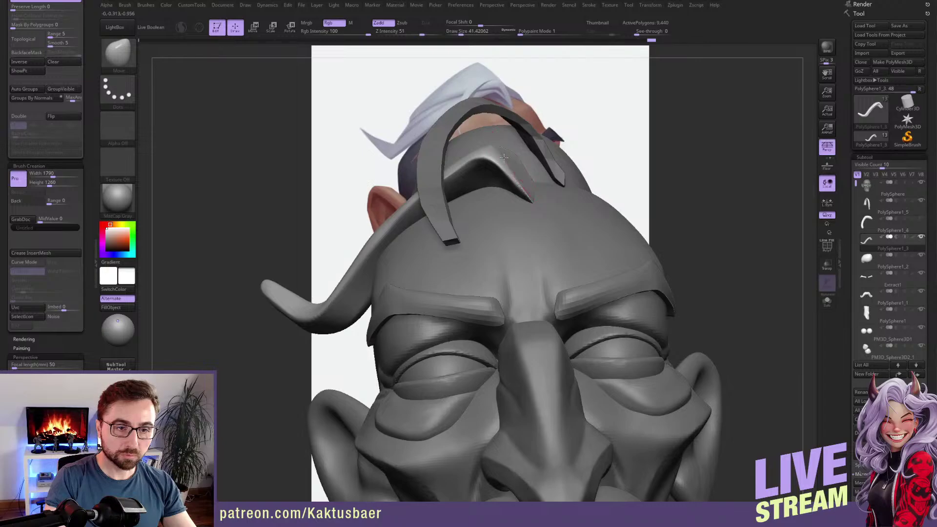
right_click_drag(491, 168, 475, 169)
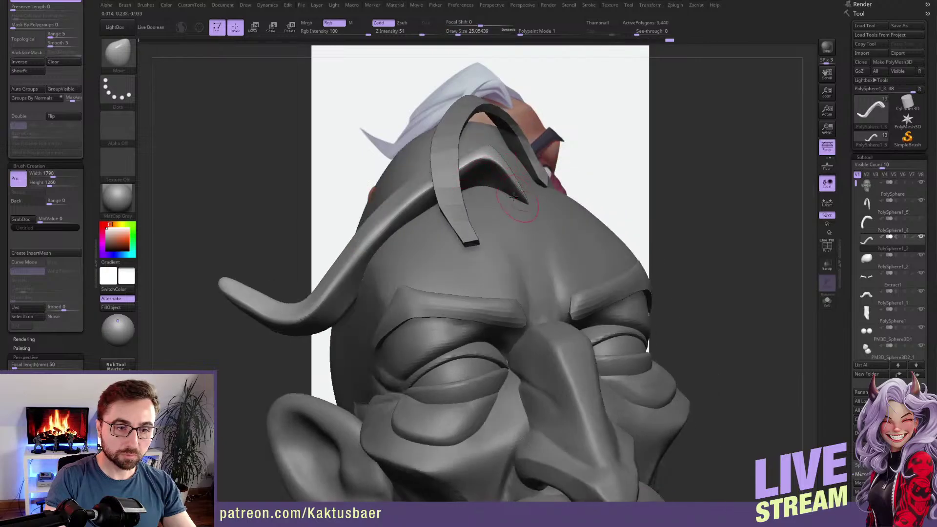
right_click_drag(500, 201, 501, 201)
right_click_drag(503, 168, 498, 215)
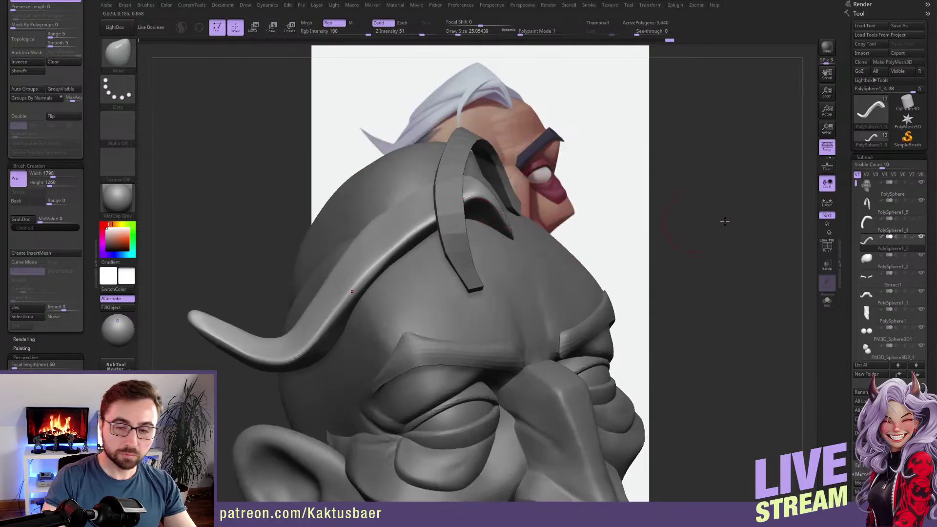
Duplicate the side strand subtool and move the copy up and back above the original.
left_click_drag(847, 294, 848, 217)
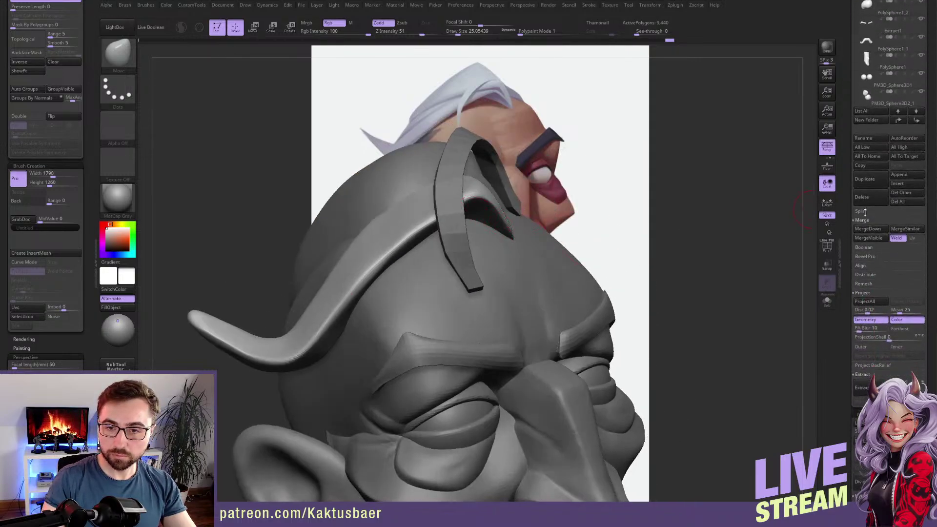
left_click(871, 181)
right_click_drag(502, 224, 484, 222)
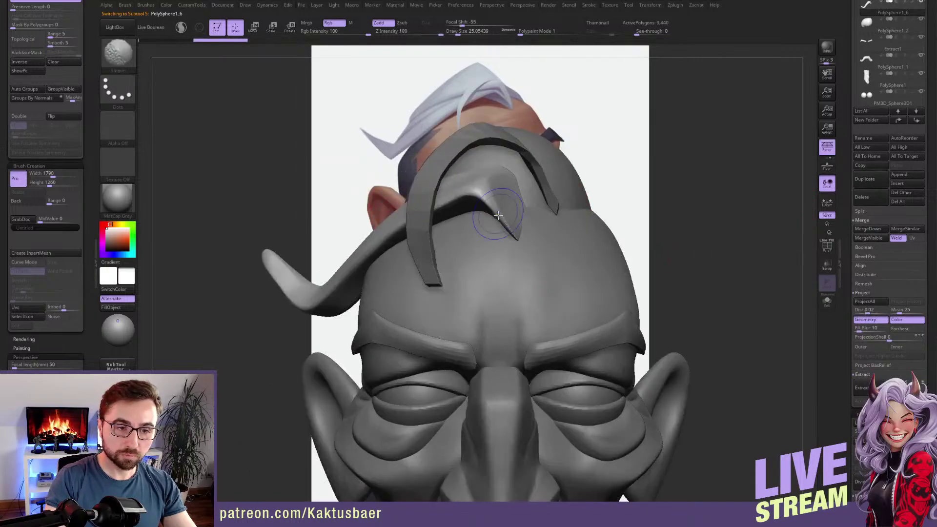
key("r")
left_click_drag(514, 209, 513, 143, "shift")
left_click_drag(513, 183, 517, 158)
key("w")
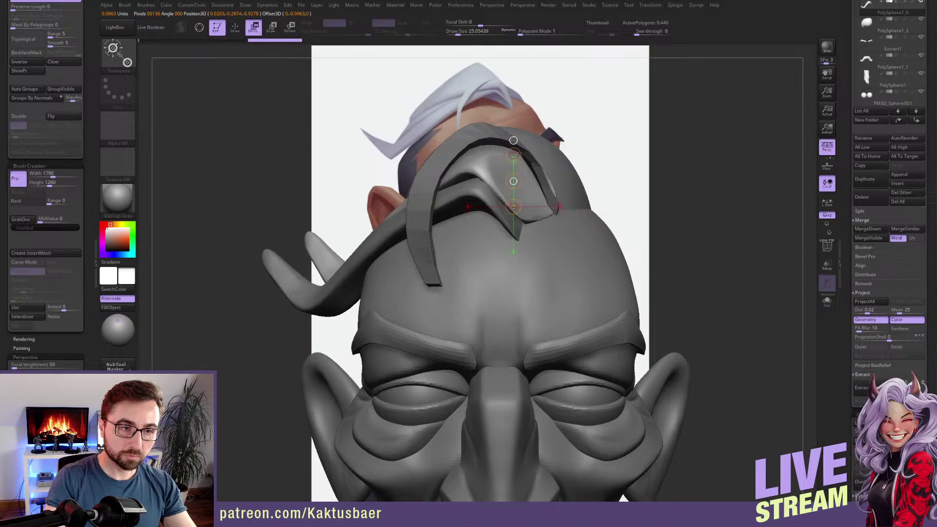
Lower the copied strand's subdivision level and reshape its front end above the forehead with the Move brush.
key("q")
right_click_drag(516, 161, 516, 205, "ctrl")
key("shift+d")
key("s")
left_click_drag(517, 204, 529, 206)
key("s")
left_click_drag(529, 206, 536, 207)
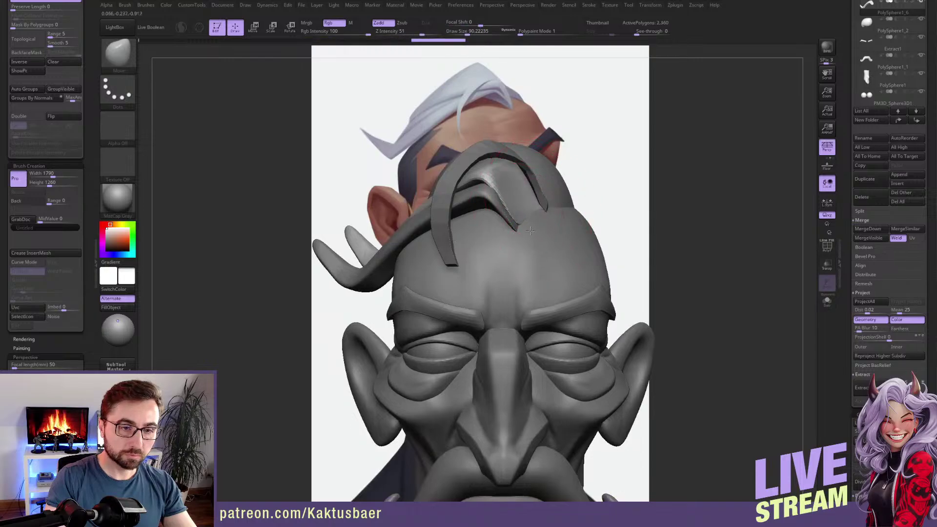
right_click_drag(535, 215, 505, 188)
left_click_drag(503, 185, 509, 180)
right_click_drag(504, 185, 510, 179)
left_click_drag(516, 170, 518, 185)
mouse_move(518, 186)
right_mouse_down()
mouse_move(508, 239)
mouse_move(481, 215)
mouse_move(467, 234)
mouse_move(510, 261)
right_mouse_up()
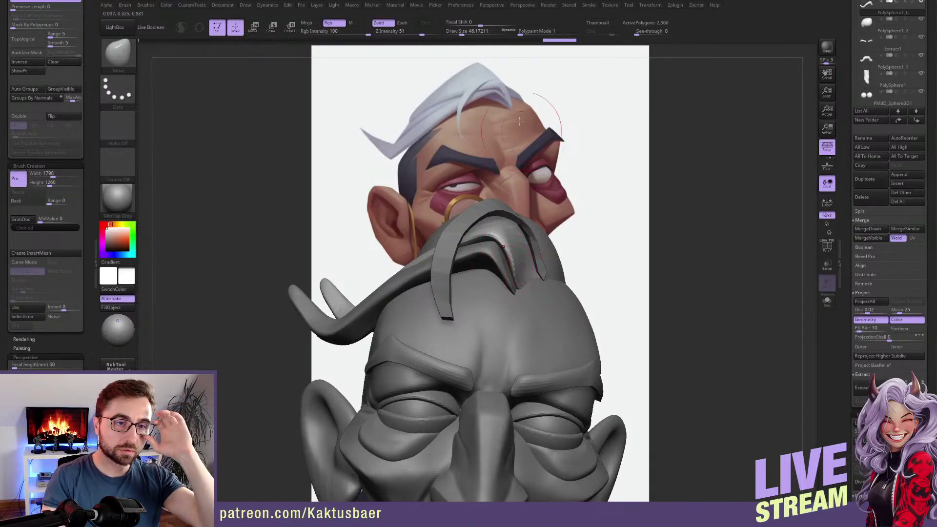
Pull the copied strand's upturned rear end closer to the side of the skull with the Move brush.
right_click_drag(556, 294, 478, 288)
left_click(508, 285, "alt")
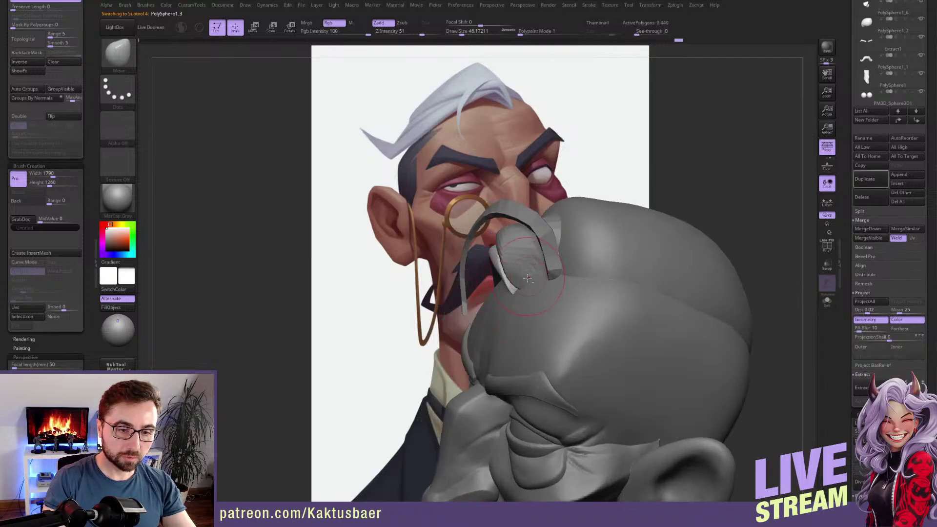
key("shift+d")
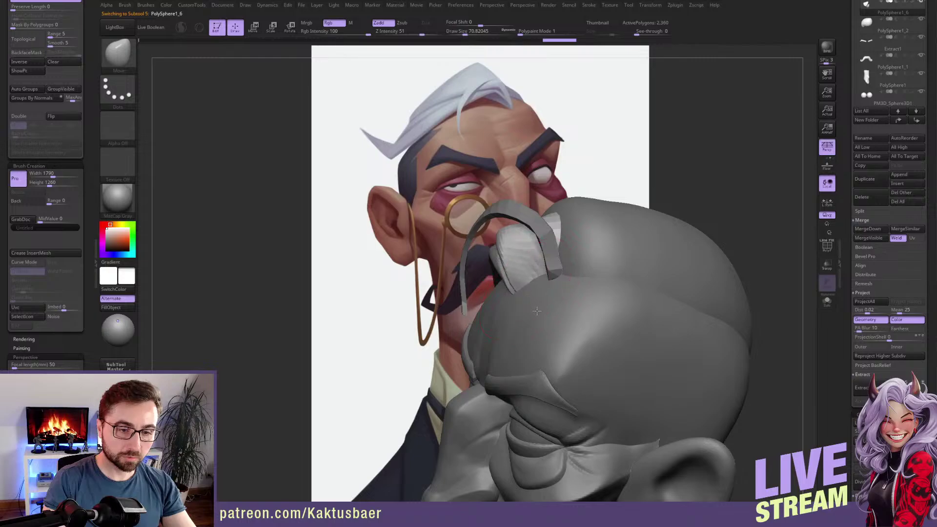
mouse_move(536, 311)
right_mouse_down()
mouse_move(511, 260)
mouse_move(496, 281)
right_mouse_up()
key("s")
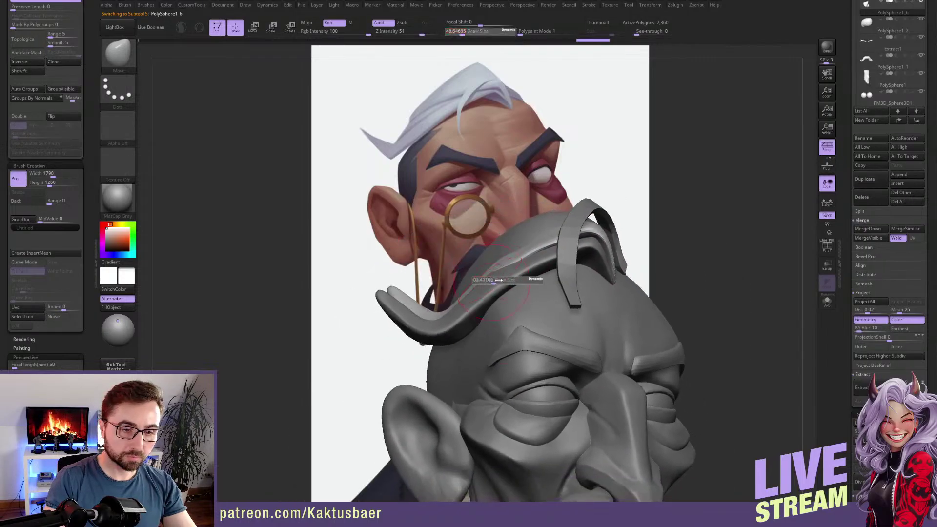
left_click_drag(471, 289, 459, 281)
key("s")
left_click_drag(454, 312, 464, 313)
mouse_move(430, 313)
right_mouse_down()
mouse_move(465, 317)
mouse_move(497, 292)
right_mouse_up()
left_click_drag(413, 315, 400, 300)
mouse_move(390, 298)
right_mouse_down()
mouse_move(406, 300)
mouse_move(415, 263)
mouse_move(388, 249)
right_mouse_up()
left_click_drag(410, 271, 428, 274, "shift")
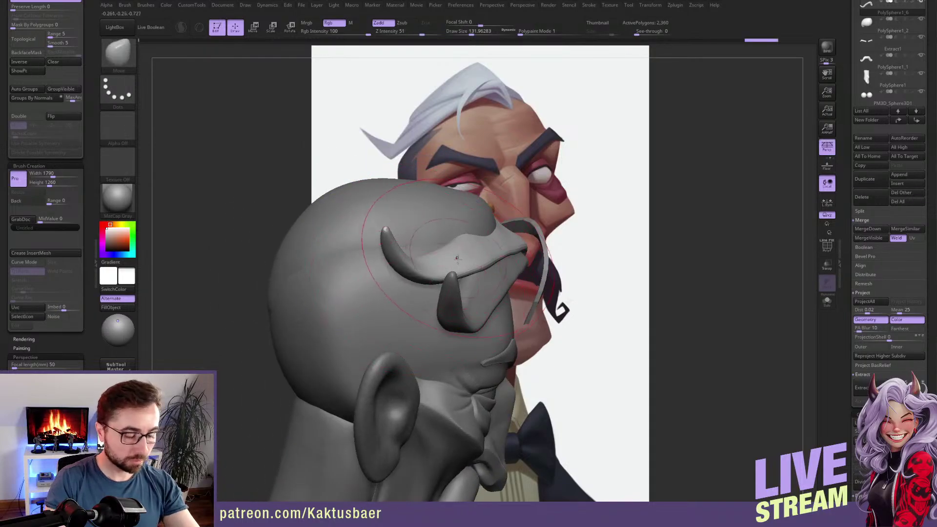
Adjust the angle of the copied strand's tail with the Transpose rotate line.
key("t")
key("Escape")
key("r")
right_click_drag(460, 246, 426, 243)
left_click(413, 264)
left_click_drag(424, 310, 422, 312)
key("q")
Lay the copied strand flat along the upper side of the skull with a large Move brush.
mouse_move(390, 234)
right_mouse_down()
mouse_move(415, 249)
mouse_move(418, 282)
mouse_move(385, 304)
right_mouse_up()
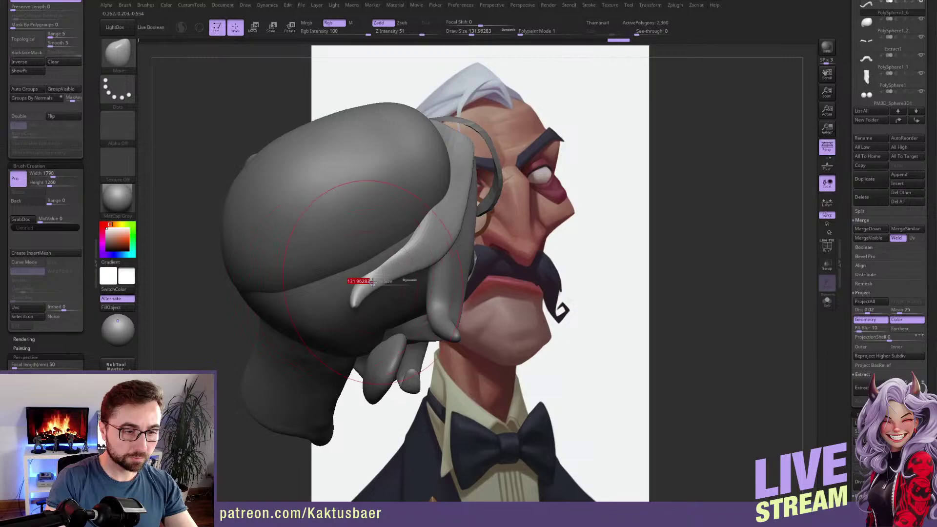
mouse_move(413, 267)
right_mouse_down()
mouse_move(423, 259)
mouse_move(370, 274)
right_mouse_up()
mouse_move(476, 249)
right_mouse_down()
mouse_move(444, 279)
mouse_move(466, 285)
mouse_move(482, 259)
mouse_move(474, 250)
mouse_move(490, 258)
mouse_move(484, 245)
mouse_move(481, 264)
mouse_move(491, 245)
right_mouse_up()
key("s")
left_click_drag(493, 244, 496, 243)
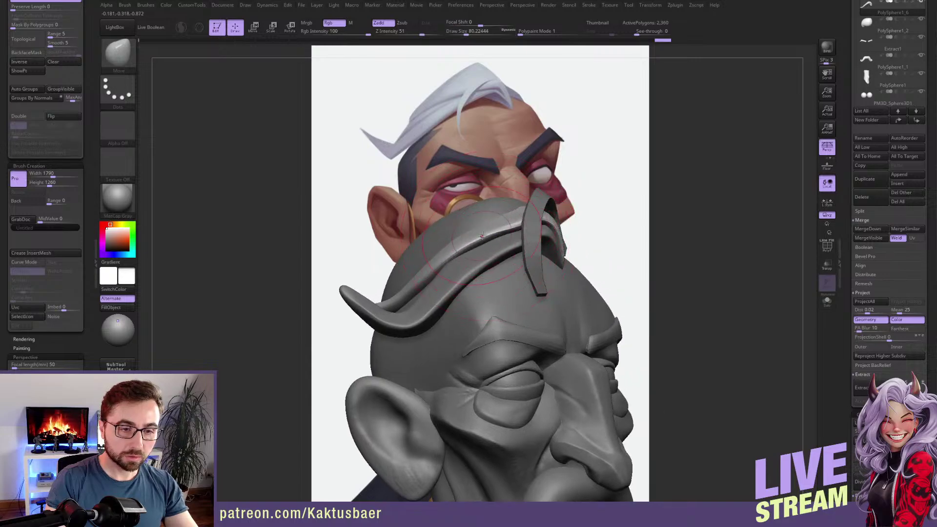
right_click_drag(492, 228, 469, 245)
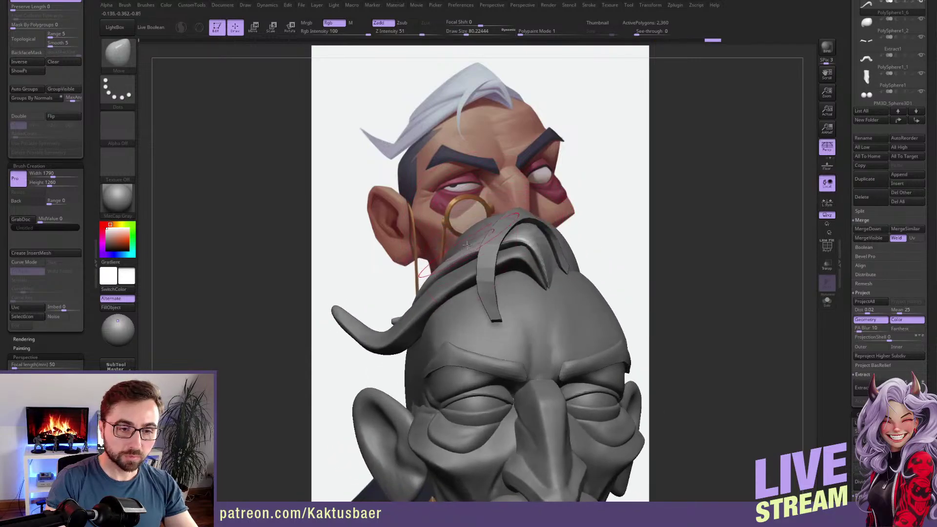
Select the original lower side strand and narrow its upturned tip with the Move brush.
right_click_drag(438, 291, 462, 294)
right_click_drag(460, 269, 457, 234, "alt")
left_click(455, 237, "alt")
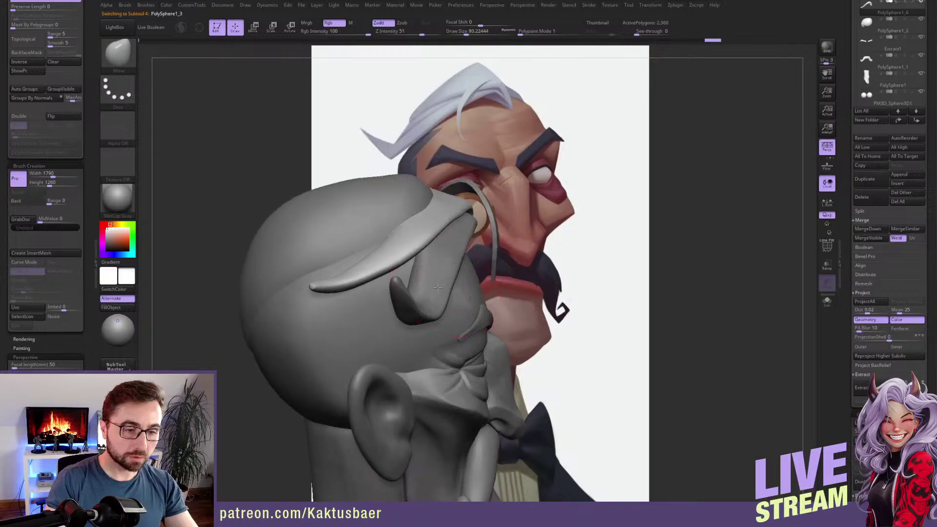
mouse_move(411, 305)
right_mouse_down("alt")
mouse_move(421, 287)
mouse_move(399, 288)
right_mouse_up("alt")
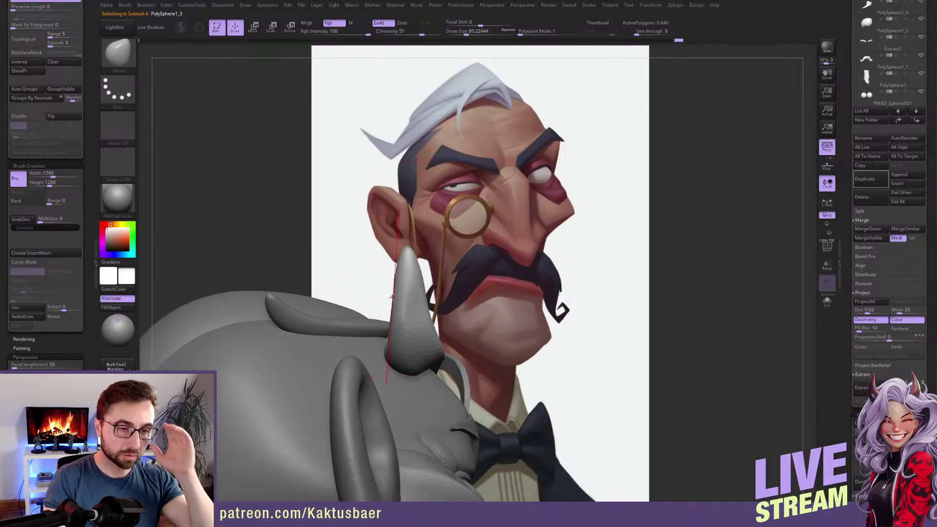
key("shift")
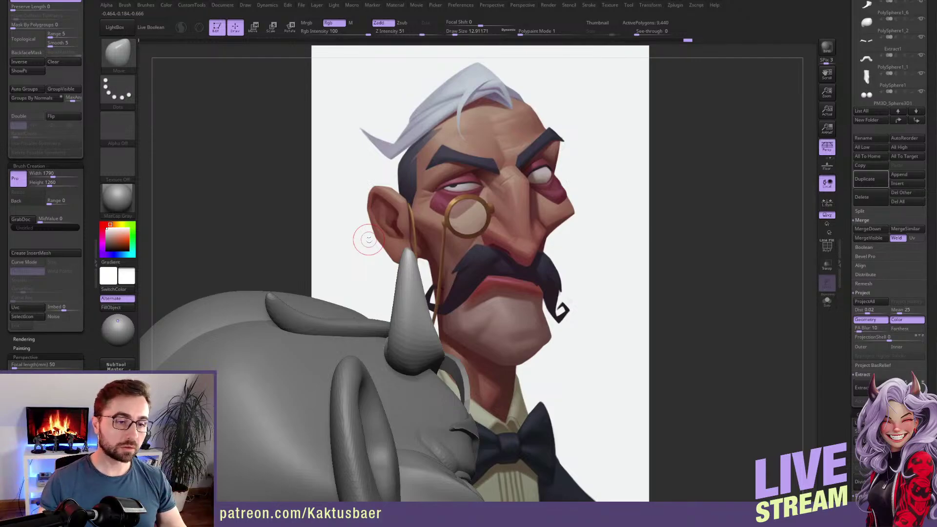
key("s")
left_click_drag(416, 309, 413, 294)
Bend the lower strand's tail into a soft curve with the Move brush and smooth its surface.
mouse_move(413, 293)
right_mouse_down()
mouse_move(405, 283)
mouse_move(381, 298)
mouse_move(392, 332)
right_mouse_up()
key("bracketleft")
key("bracketleft")
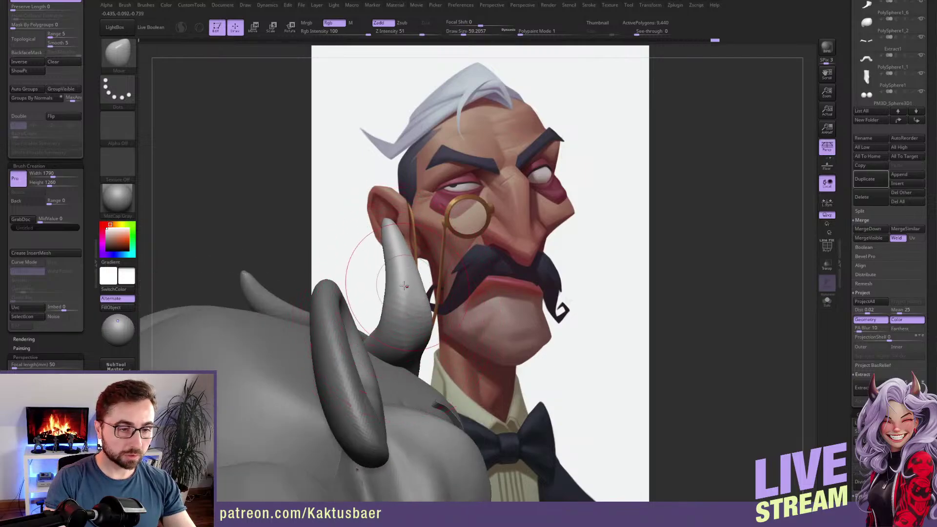
right_click_drag(403, 306, 393, 245)
key("shift")
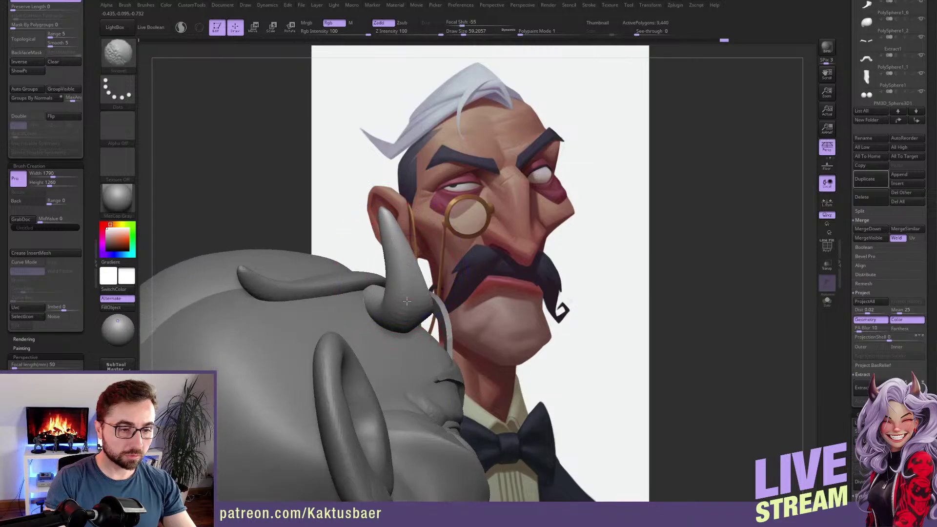
right_click_drag(406, 291, 381, 305)
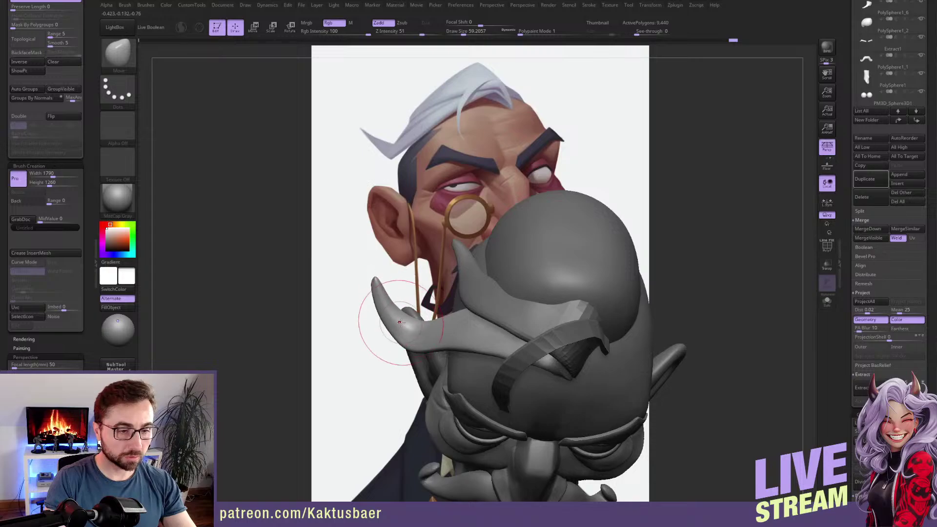
Shift the lower strand's tail inward toward the side of the head, viewed from above, and smooth the bend.
mouse_move(430, 332)
right_mouse_down()
mouse_move(438, 339)
mouse_move(485, 327)
right_mouse_up()
key("r")
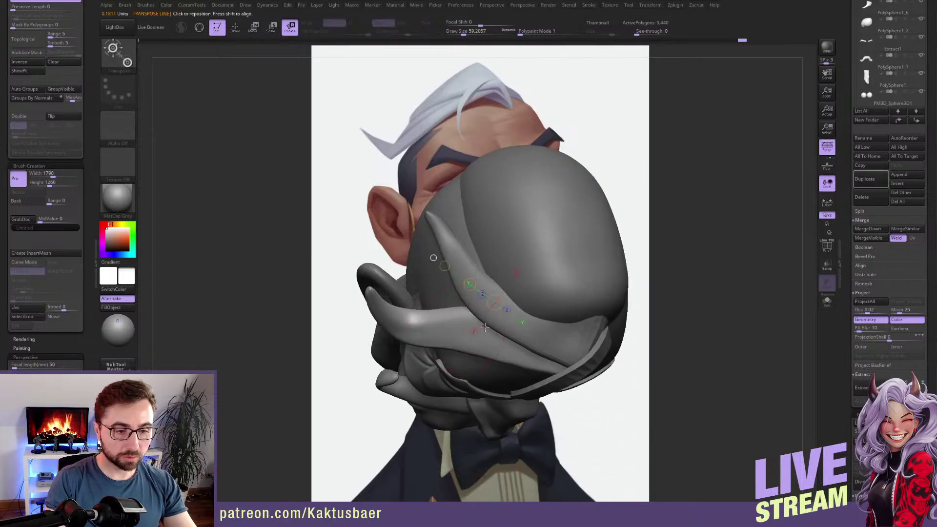
left_click_drag(478, 322, 423, 327)
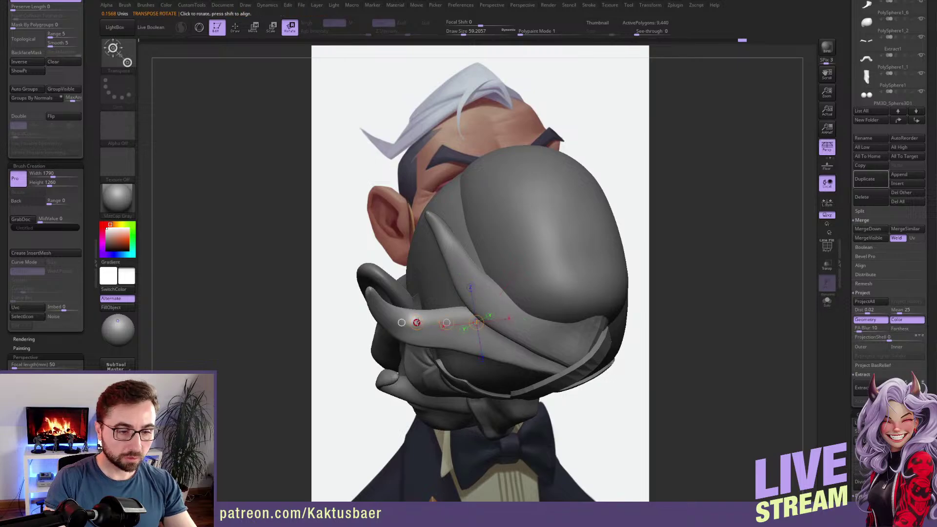
key("q")
key("s")
left_click_drag(413, 331, 418, 314)
key("s")
left_click_drag(419, 314, 412, 322)
key("s")
key("shift")
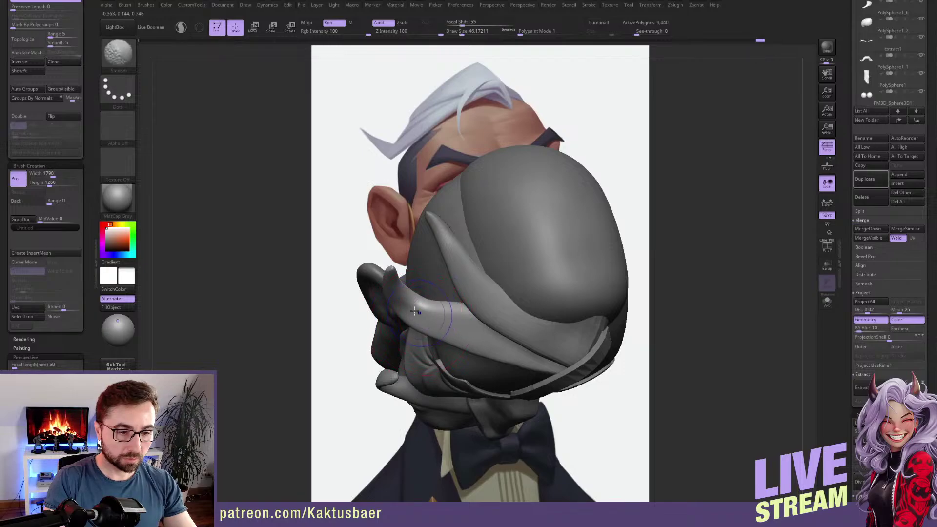
right_click_drag(449, 319, 447, 292)
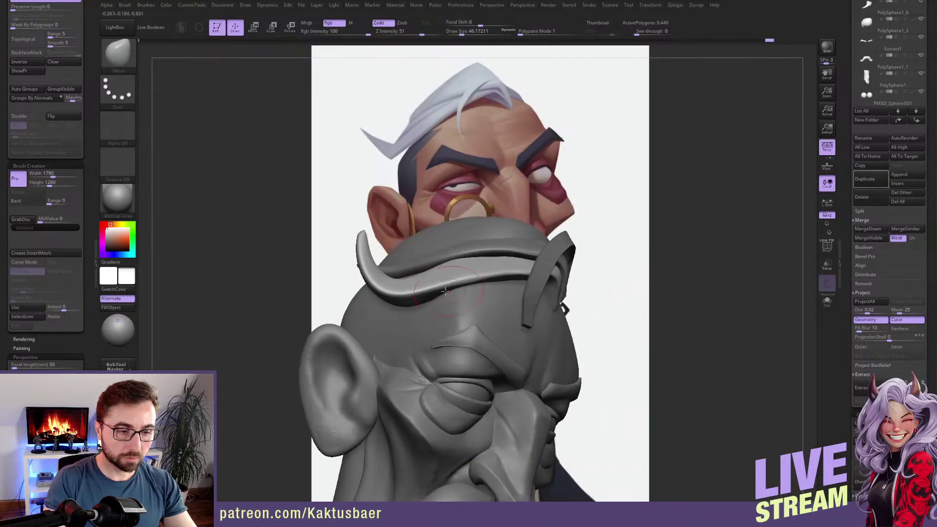
Refine the upward hook of the lower strand's tail from the side with differently sized Move brushes.
right_click_drag(274, 318, 348, 313)
right_click_drag(398, 274, 394, 270)
key("s")
left_click_drag(389, 275, 401, 275)
key("s")
left_click_drag(385, 239, 357, 242)
key("s")
left_click_drag(385, 284, 379, 285)
right_click_drag(434, 291, 390, 300)
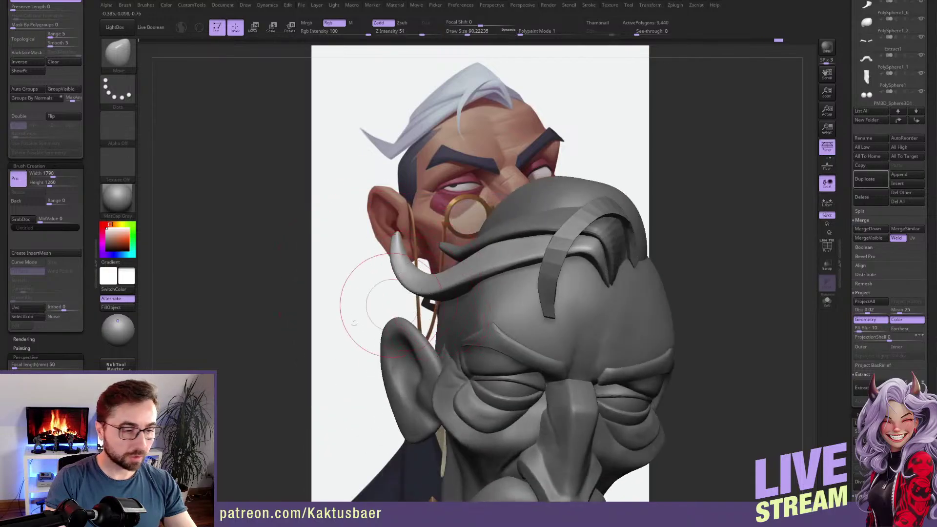
Isolate the lower strand in the reference camera view and match its tail and bend to the painted hair with the Move brush.
left_click(29, 391)
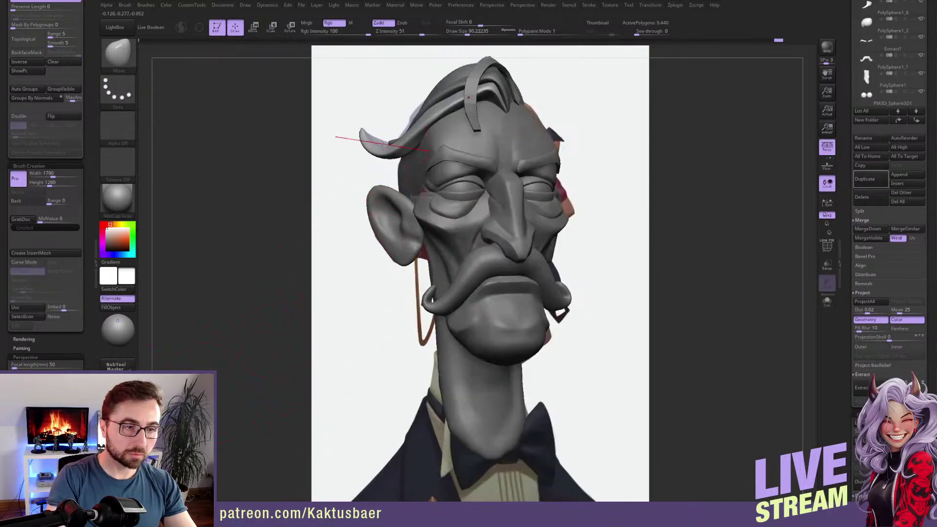
key("bracketleft")
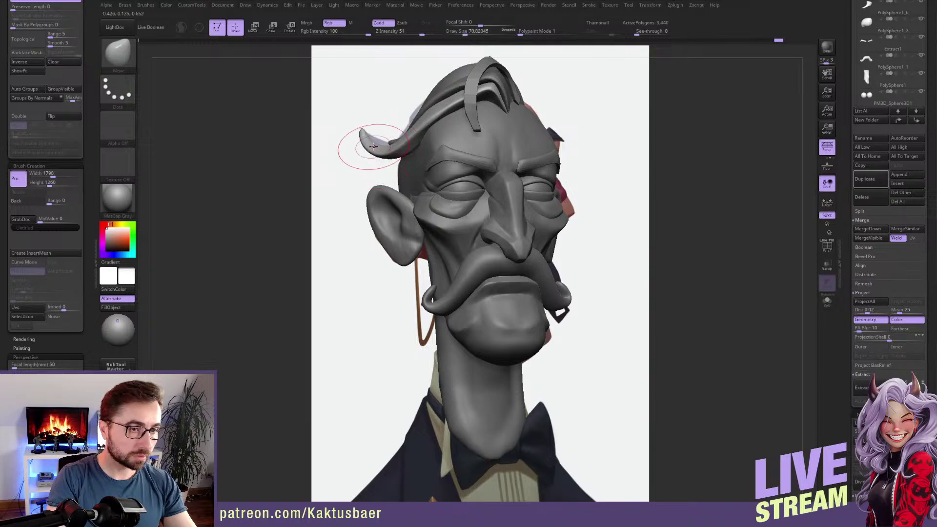
key("shift+alt+s")
key("bracketleft")
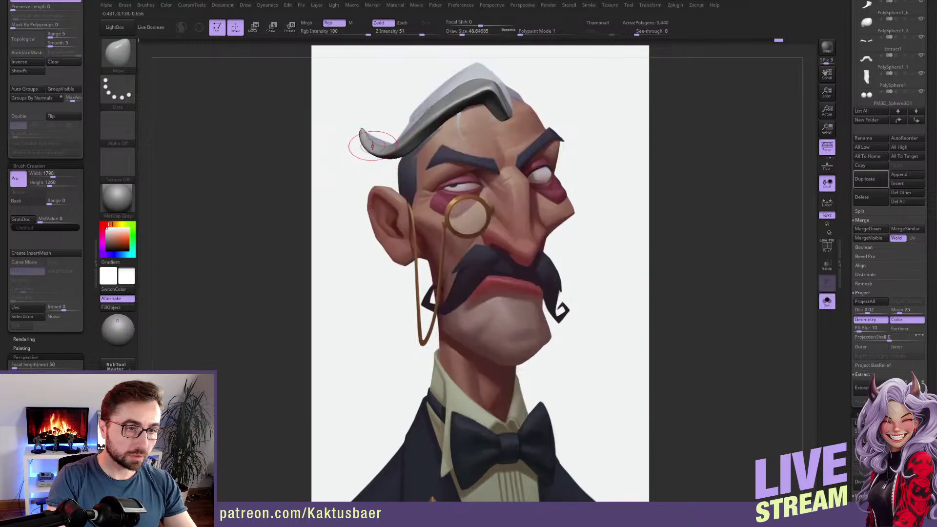
mouse_move(369, 139)
left_mouse_down()
mouse_move(383, 151)
mouse_move(369, 138)
mouse_move(410, 145)
mouse_move(401, 154)
left_mouse_up()
key("s")
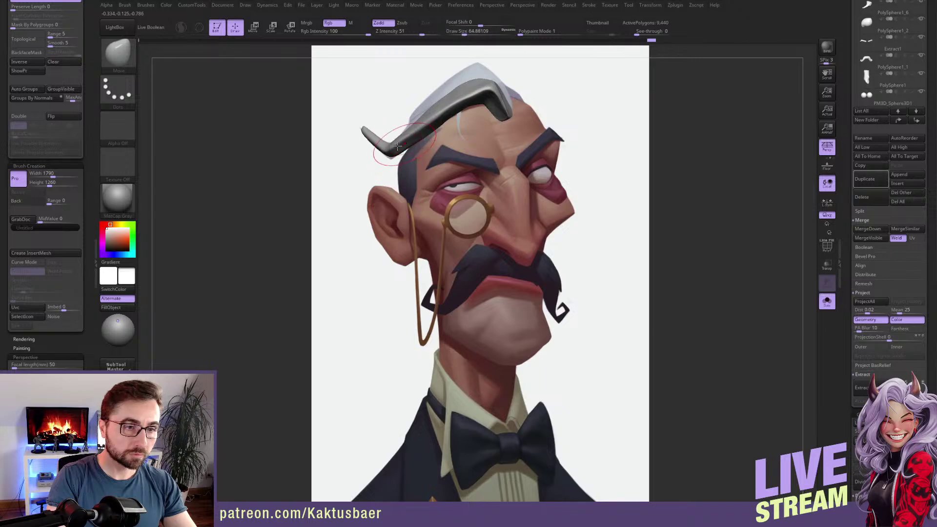
mouse_move(426, 130)
left_mouse_down()
mouse_move(456, 95)
mouse_move(437, 106)
left_mouse_up()
key("s")
left_click_drag(393, 146, 390, 146)
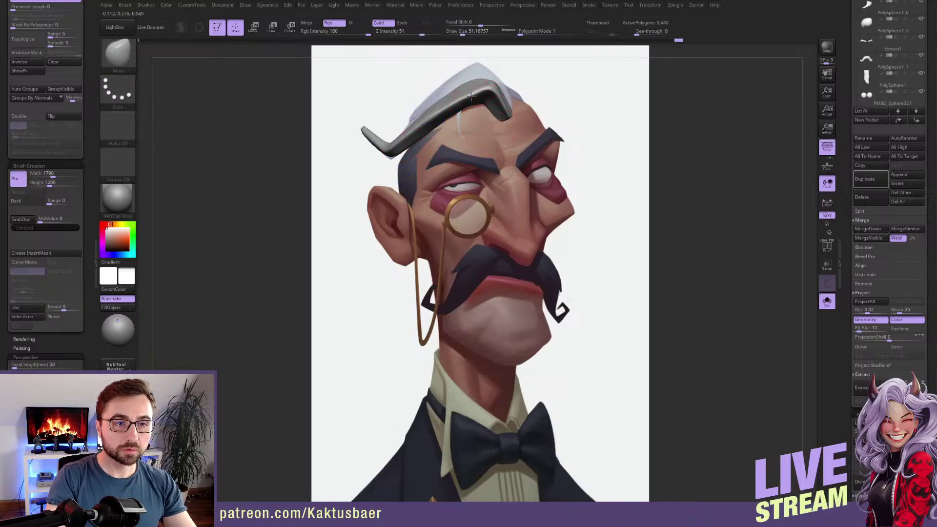
mouse_move(477, 97)
left_mouse_down("shift")
mouse_move(461, 97)
mouse_move(490, 106)
mouse_move(513, 133)
left_mouse_up("shift")
key("shift+s")
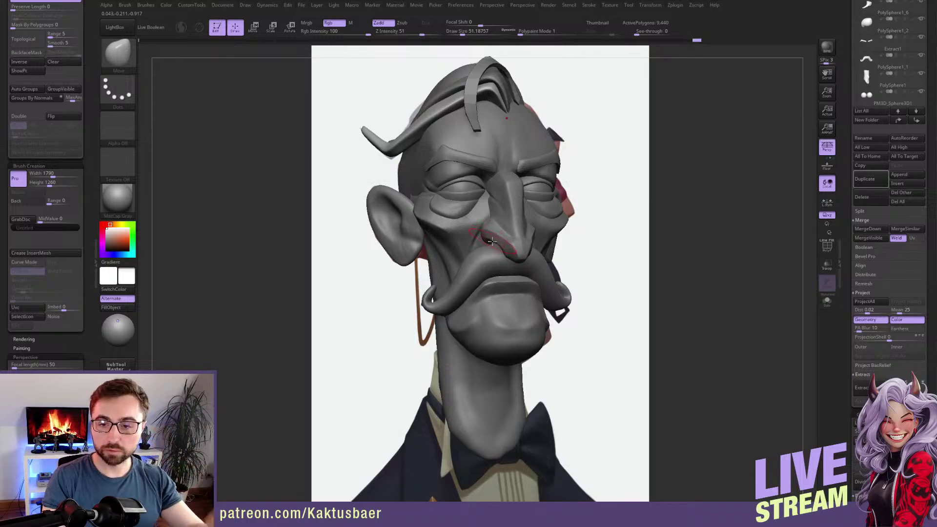
Fit the lower strand's bend against the side of the head from behind and below with the Move brush.
right_click_drag(409, 137, 498, 134)
mouse_move(420, 122)
right_mouse_down("ctrl")
mouse_move(429, 178)
mouse_move(413, 157)
right_mouse_up("ctrl")
mouse_move(436, 203)
right_mouse_down()
mouse_move(422, 218)
mouse_move(439, 186)
right_mouse_up()
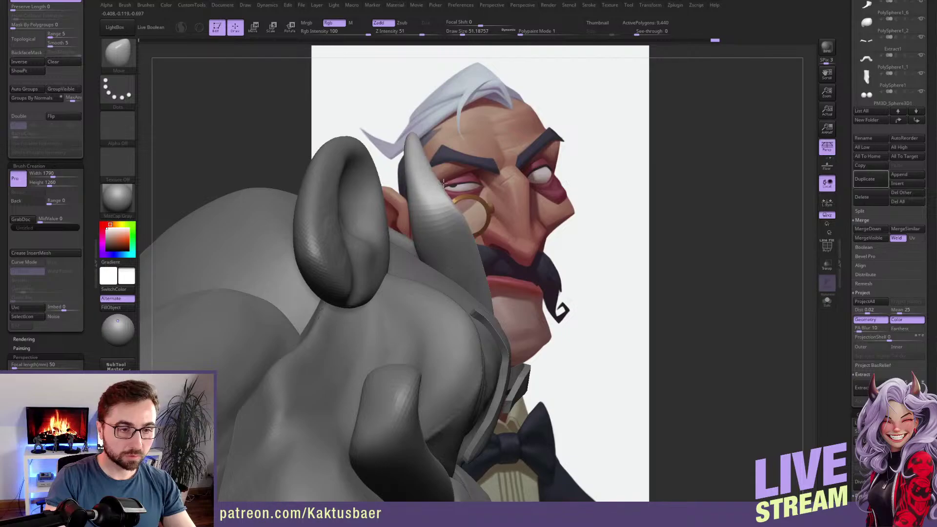
right_click_drag(471, 244, 448, 267)
left_click_drag(448, 266, 458, 265)
key("s")
mouse_move(448, 266)
left_mouse_down()
mouse_move(438, 258)
mouse_move(455, 264)
left_mouse_up()
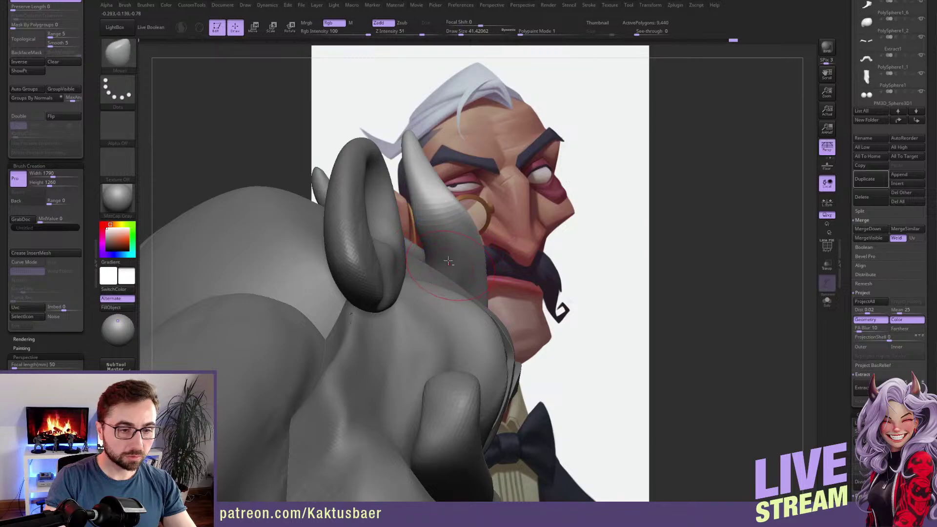
right_click_drag(452, 267, 448, 259, "ctrl")
key("s")
left_click_drag(447, 260, 456, 260)
right_click_drag(455, 258, 456, 265)
key("s")
left_click_drag(456, 264, 418, 198)
Smooth the broad middle of the lower strand and even out its edge along the temple.
mouse_move(454, 262)
right_mouse_down()
mouse_move(430, 322)
mouse_move(464, 312)
mouse_move(461, 293)
right_mouse_up()
left_click_drag(454, 203, 453, 218, "shift")
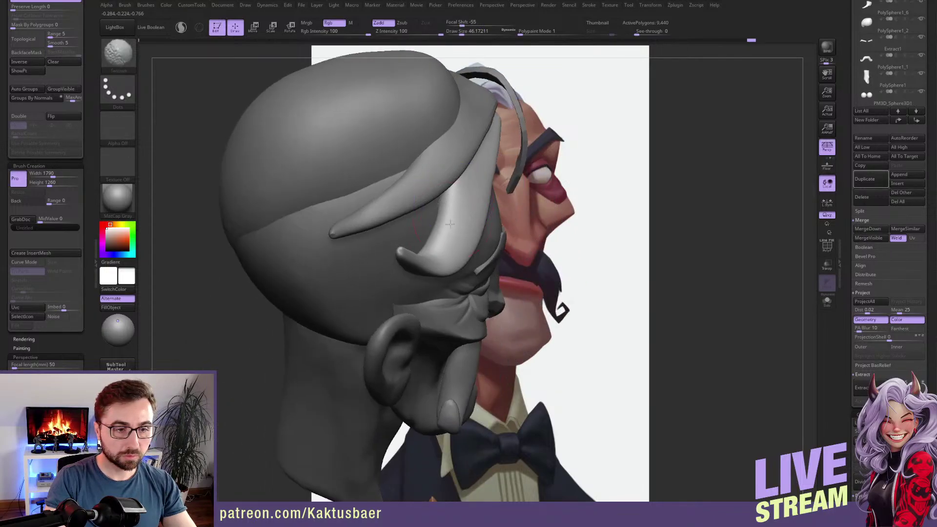
right_click_drag(453, 217, 449, 267, "alt")
key("bracketright")
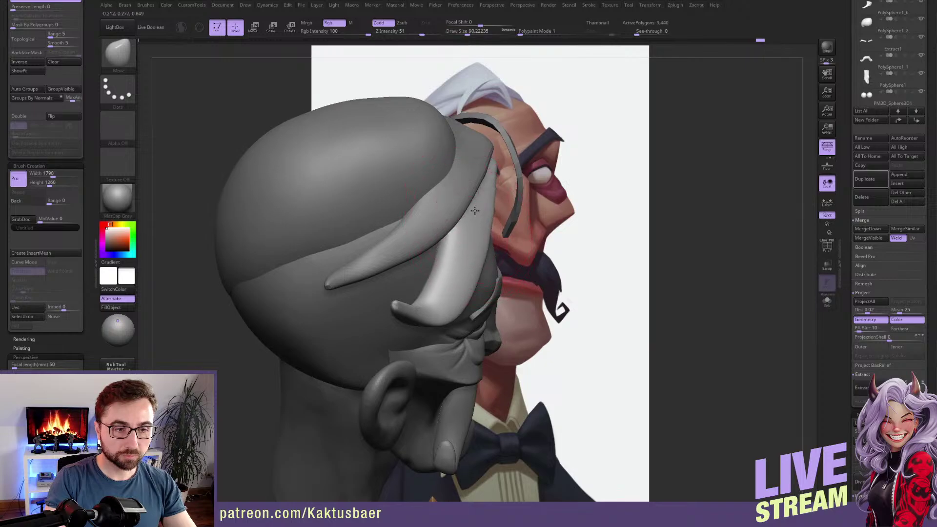
key("bracketleft")
key("shift")
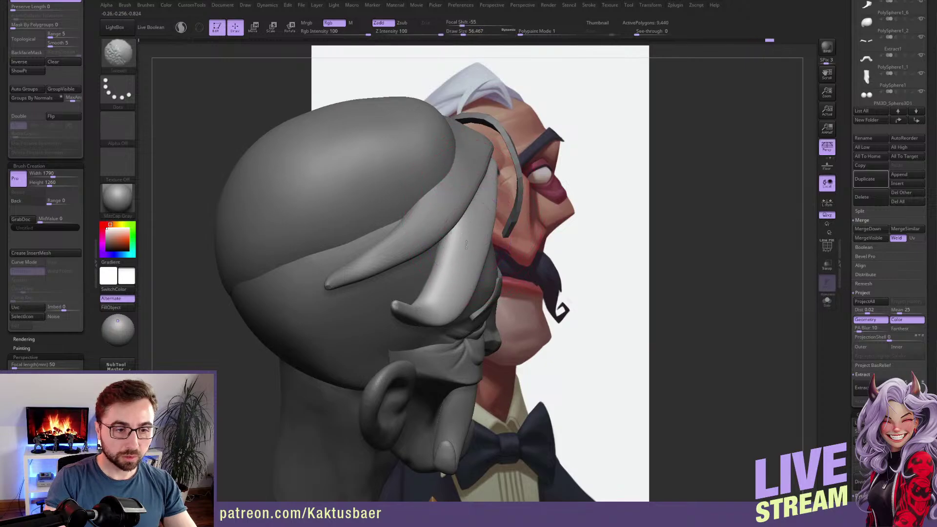
Smooth the front of the lower strand above the forehead and quick-save the project.
right_click_drag(454, 286, 342, 264)
mouse_move(537, 248)
right_mouse_down()
mouse_move(514, 234)
mouse_move(446, 241)
mouse_move(522, 264)
mouse_move(524, 235)
right_mouse_up()
key("shift")
left_click_drag(516, 229, 519, 239, "shift")
mouse_move(519, 239)
right_mouse_down()
mouse_move(533, 238)
mouse_move(493, 227)
mouse_move(477, 241)
right_mouse_up()
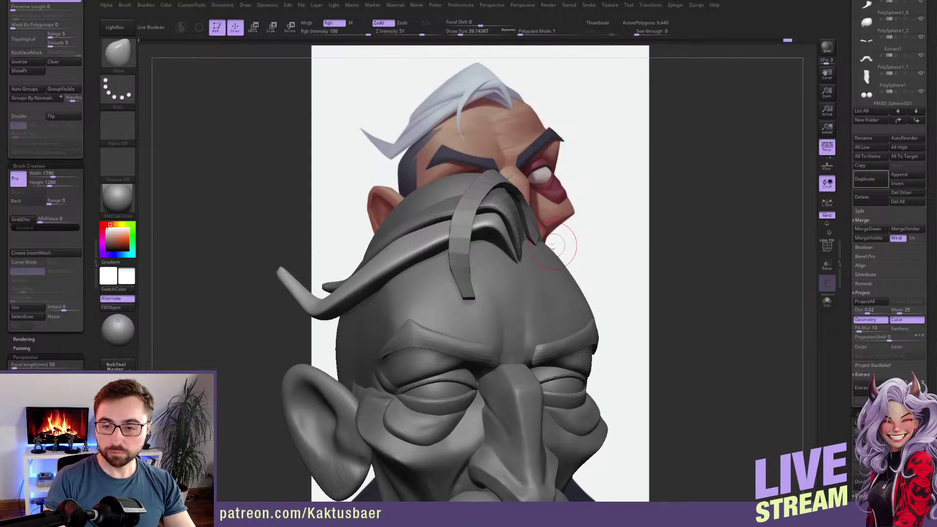
key("ctrl+s")
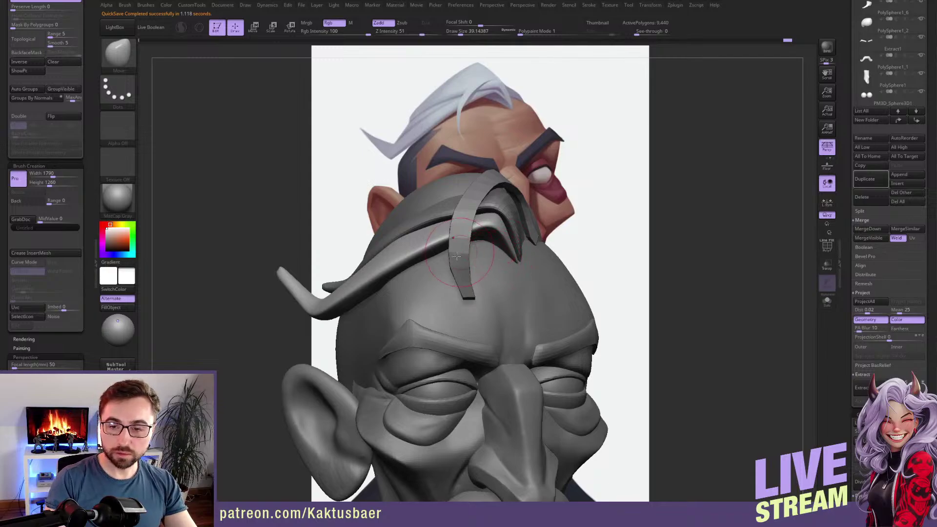
Smooth the lower strand's tail end into a slim, sharp point, undoing the excess smoothing.
right_click_drag(459, 248, 503, 247)
right_click_drag(407, 258, 381, 293)
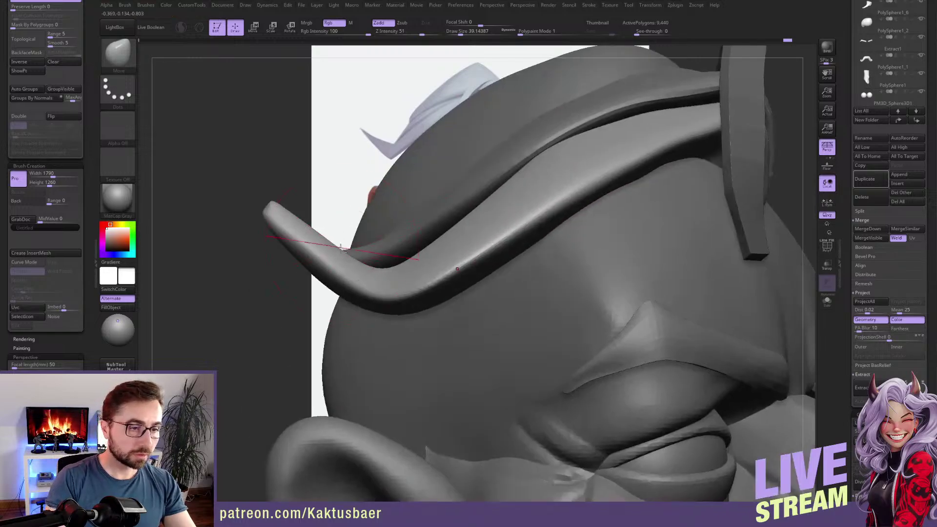
right_click_drag(224, 159, 371, 274, "alt")
right_click_drag(421, 318, 422, 325, "ctrl")
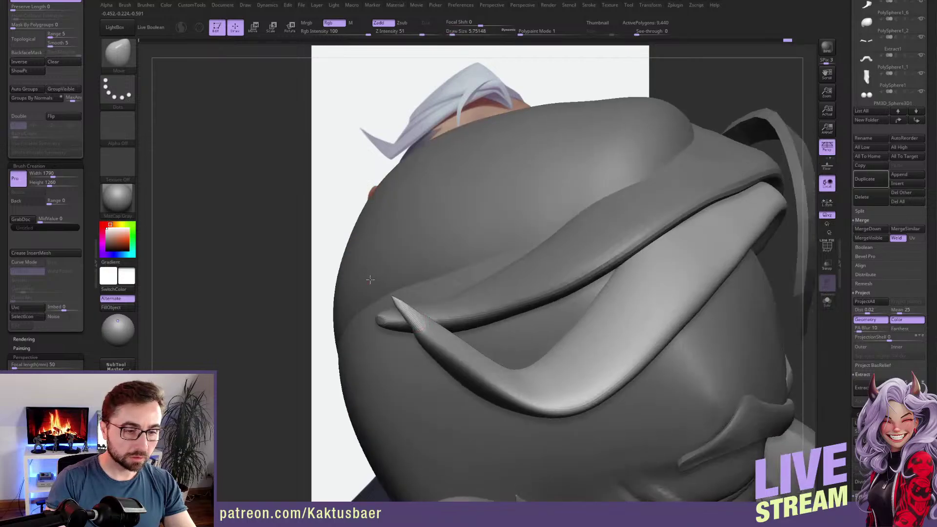
key("shift")
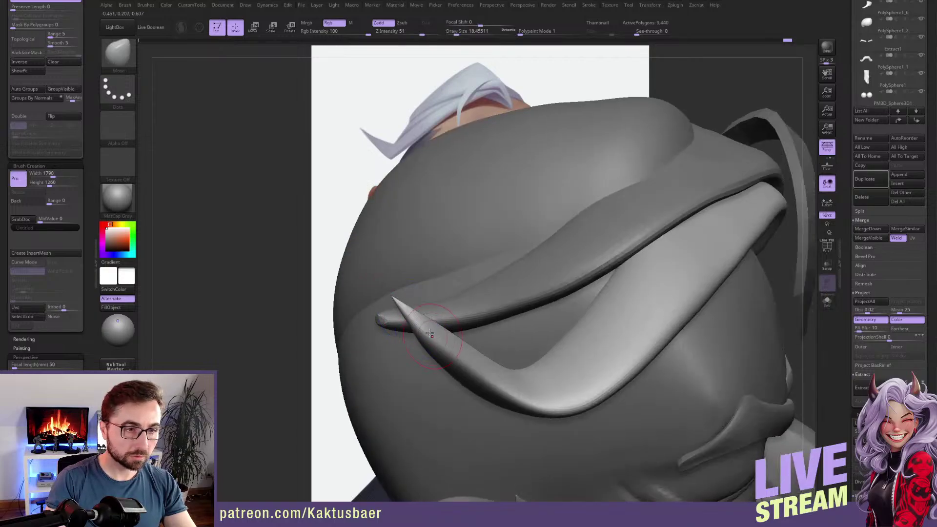
right_click_drag(421, 342, 406, 320)
mouse_move(402, 308)
left_mouse_down("shift")
mouse_move(381, 293)
mouse_move(391, 307)
left_mouse_up("shift")
key("s")
key("ctrl")
key("ctrl+z")
key("shift")
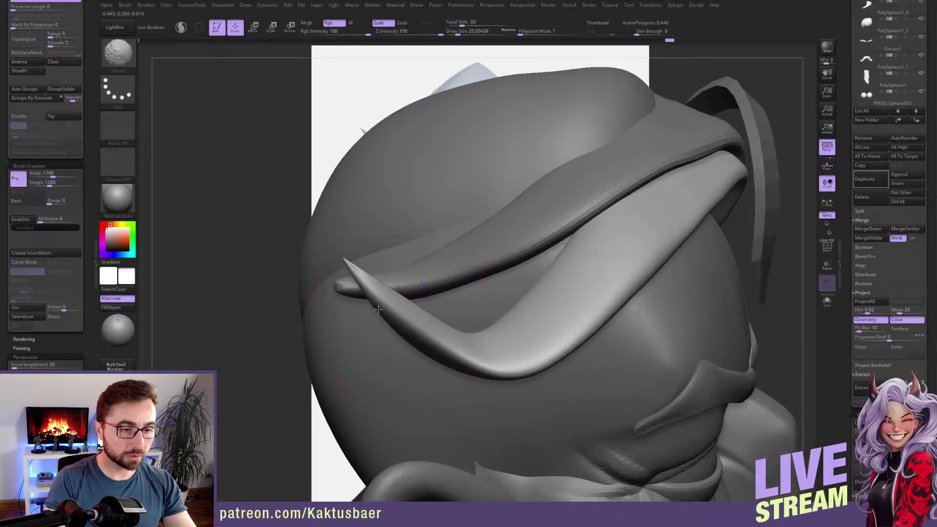
Refine the taper and curve of the lower strand's tail behind the temple.
mouse_move(407, 327)
right_mouse_down()
mouse_move(413, 298)
mouse_move(398, 315)
right_mouse_up()
key("s")
left_click_drag(397, 315, 402, 320)
right_click_drag(440, 347, 420, 313, "alt")
key("s")
left_click_drag(420, 314, 414, 313)
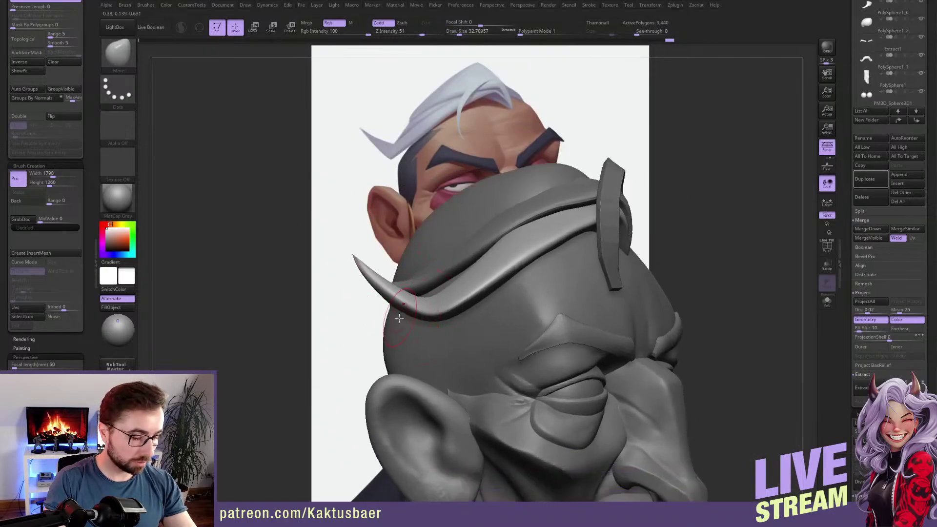
Flatten the broad middle of the lower strand with the hPolish brush.
key("space")
left_click(418, 288)
right_click_drag(459, 314, 481, 318)
key("s")
left_click_drag(480, 319, 510, 287)
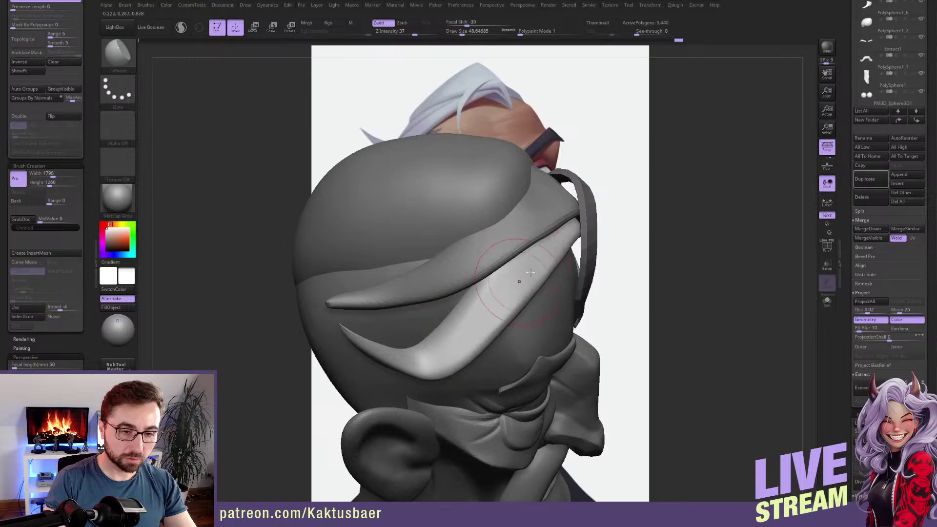
right_click_drag(475, 318, 467, 276, "alt")
key("s")
left_click_drag(467, 276, 463, 277)
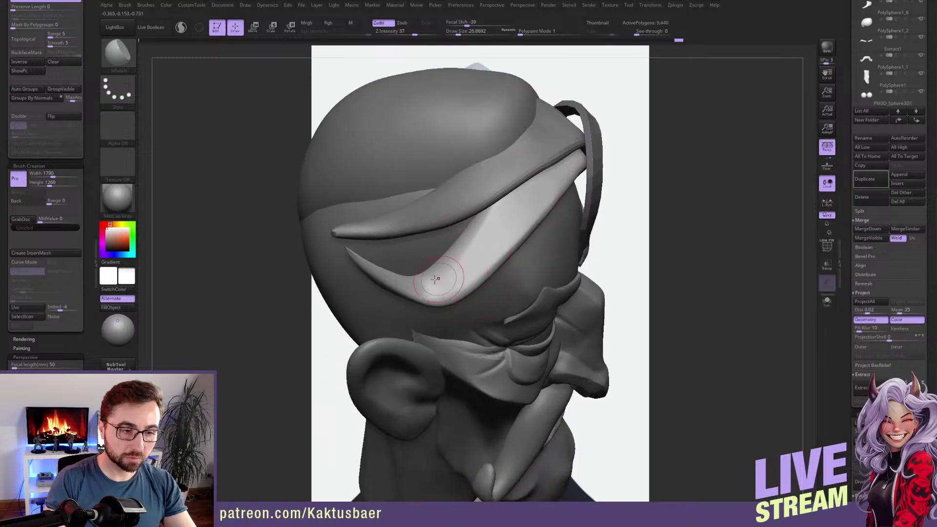
Polish a flat plane through the lower strand's bend and out along its tail.
mouse_move(389, 290)
right_mouse_down("ctrl")
mouse_move(385, 318)
mouse_move(382, 283)
mouse_move(457, 291)
right_mouse_up("ctrl")
left_click_drag(419, 289, 371, 269)
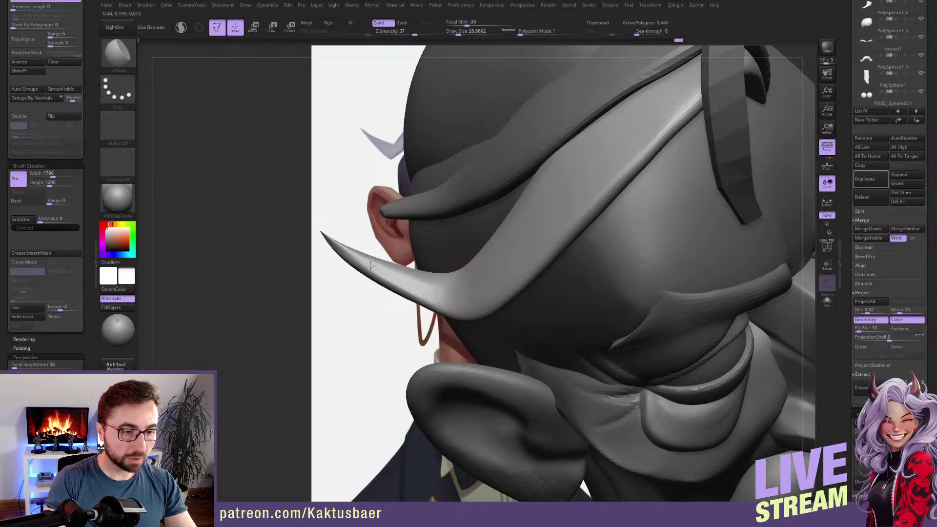
left_click_drag(433, 289, 441, 293)
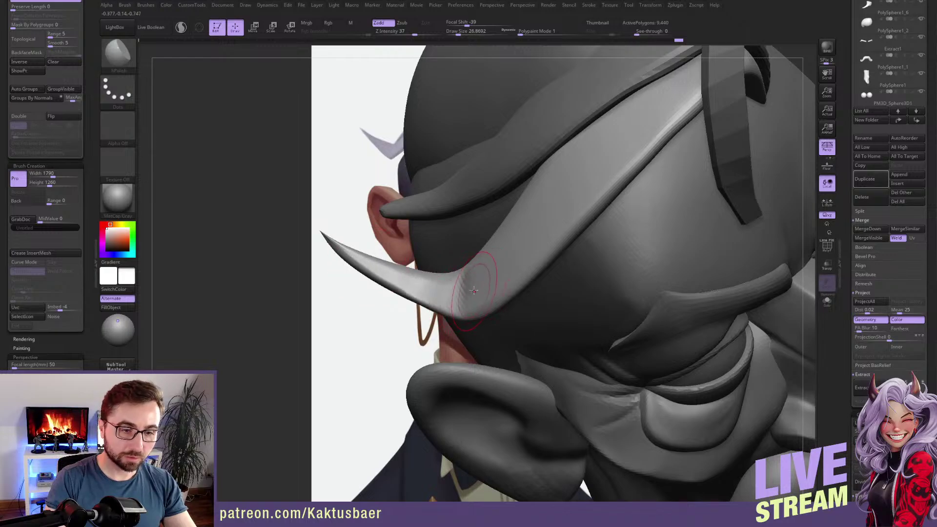
right_click_drag(463, 292, 381, 280)
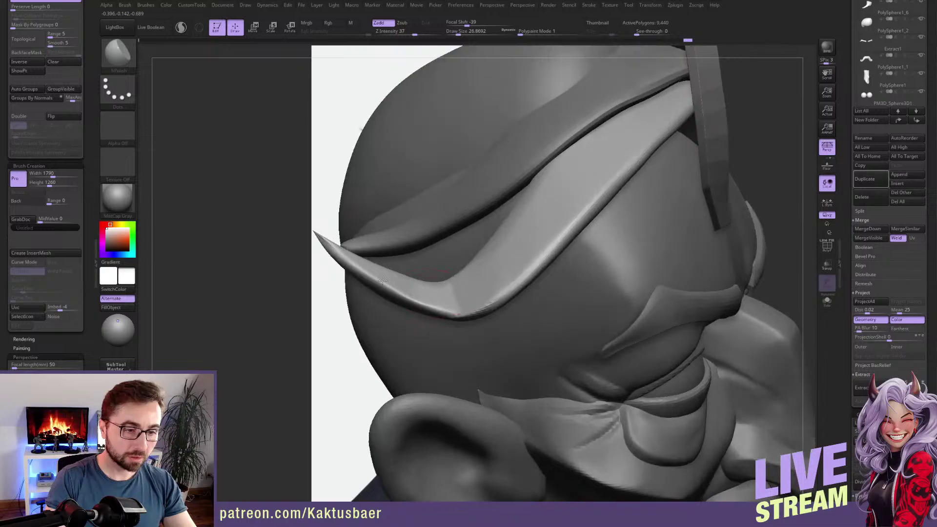
Adjust the tip of the lower strand's tail with the Move brush, working from the side and from below.
right_click_drag(525, 288, 513, 270)
key("s")
left_click_drag(347, 262, 345, 262)
key("s")
key("b")
key("m")
key("v")
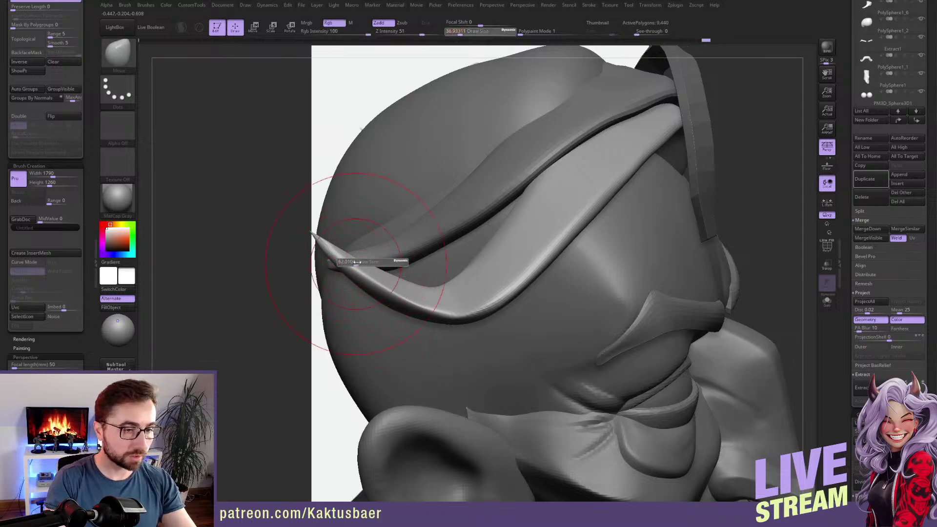
right_click_drag(422, 280, 432, 240)
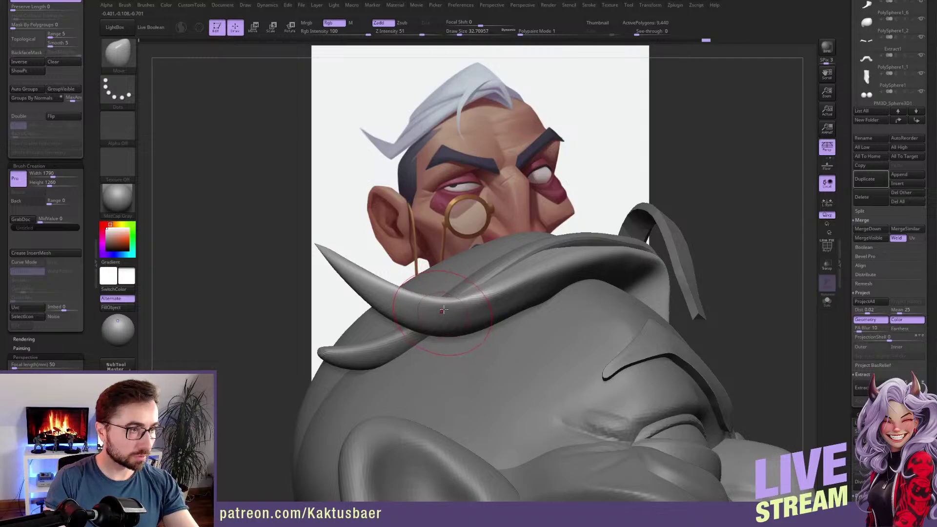
left_click_drag(318, 246, 329, 254)
Try flattening the underside of the lower strand's bend with the TrimDynamic brush.
key("b")
key("t")
key("d")
right_click_drag(470, 298, 464, 314)
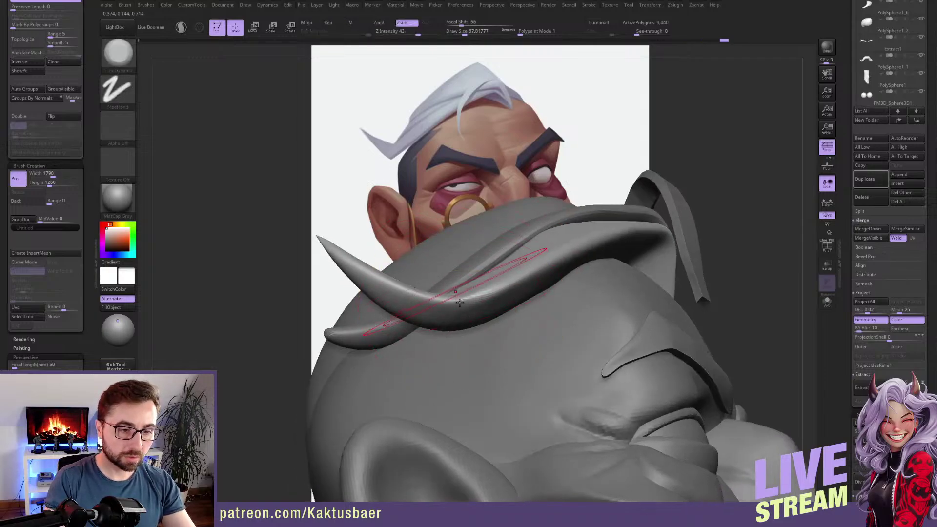
key("ctrl+z")
key("ctrl+z")
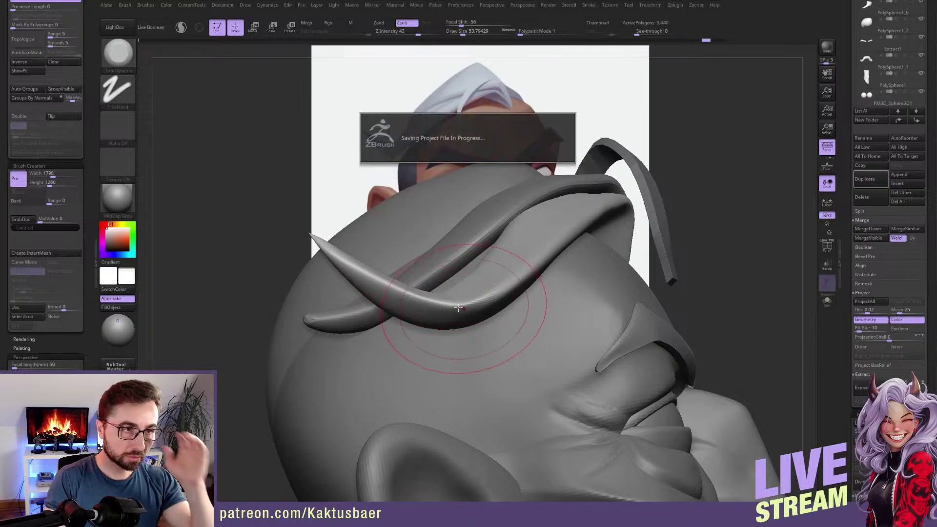
Reshape the lower strand's upturned tail with the Move brush and smooth its inner curve from the front and above.
mouse_move(455, 310)
right_mouse_down()
mouse_move(458, 317)
mouse_move(452, 307)
mouse_move(486, 284)
mouse_move(440, 305)
mouse_move(427, 288)
mouse_move(365, 309)
mouse_move(337, 299)
right_mouse_up()
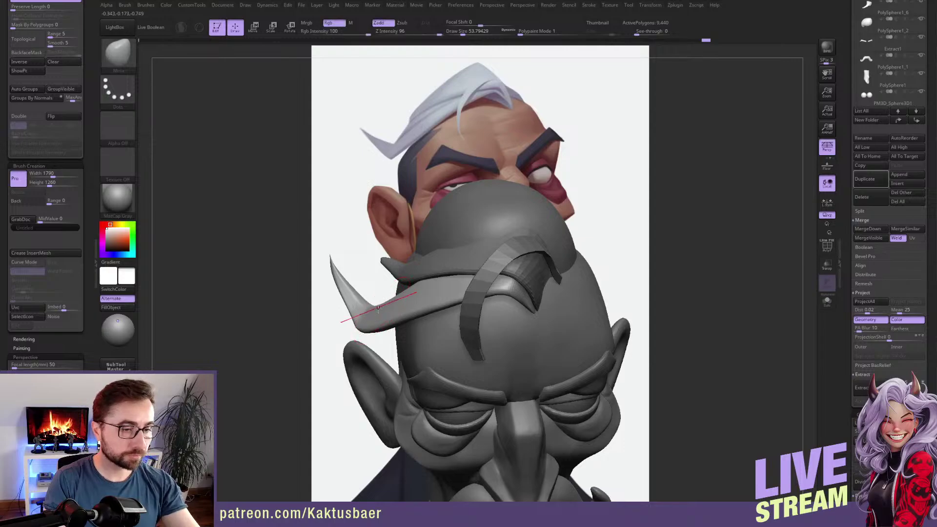
left_click_drag(341, 310, 344, 336)
left_click_drag(354, 274, 362, 299, "shift")
key("bracketleft")
right_click_drag(357, 304, 360, 309)
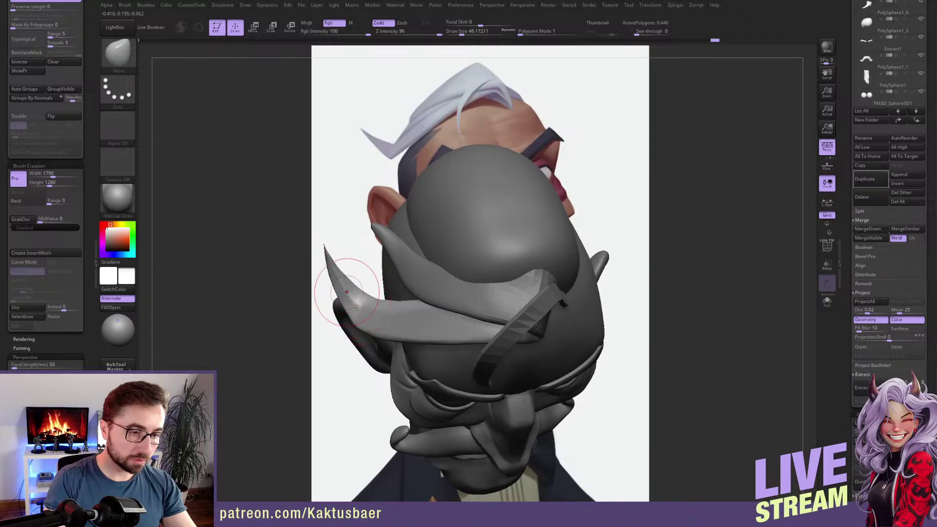
left_click_drag(346, 268, 364, 310, "shift")
right_click_drag(363, 310, 391, 293)
Select the thin loose strand and fit its rear end against the crown with the Move brush.
left_click(488, 276, "alt")
right_click_drag(488, 276, 483, 277)
right_click_drag(538, 248, 516, 234)
key("s")
left_click_drag(530, 263, 540, 243)
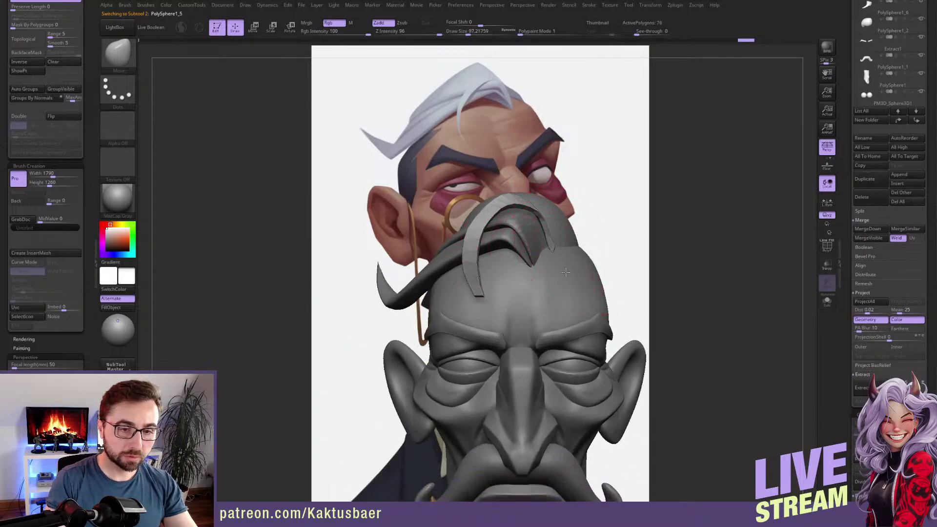
key("s")
left_click_drag(559, 276, 554, 274)
right_click_drag(561, 265, 493, 264)
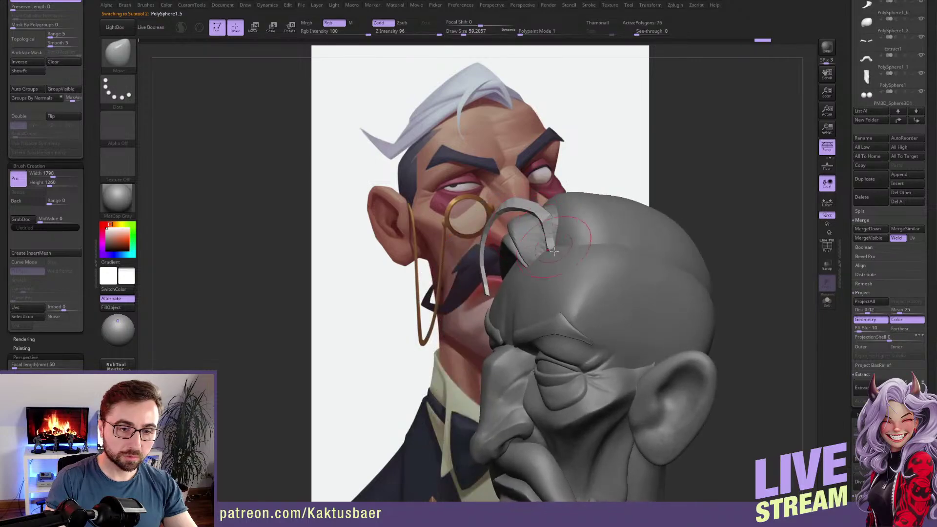
left_click_drag(551, 239, 544, 234)
right_click_drag(493, 236, 550, 231)
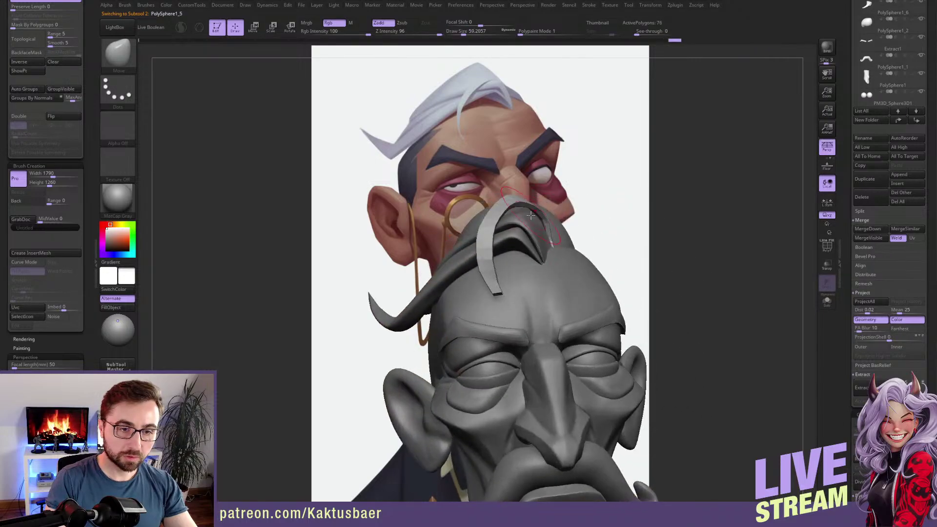
Reshape the thin strand's arch above the hairline with the Move brush, from the front and the side.
key("s")
left_click_drag(491, 226, 495, 226)
left_click_drag(488, 235, 504, 234)
right_click_drag(505, 232, 480, 215)
key("s")
left_click_drag(479, 216, 489, 226)
left_click_drag(470, 188, 463, 200)
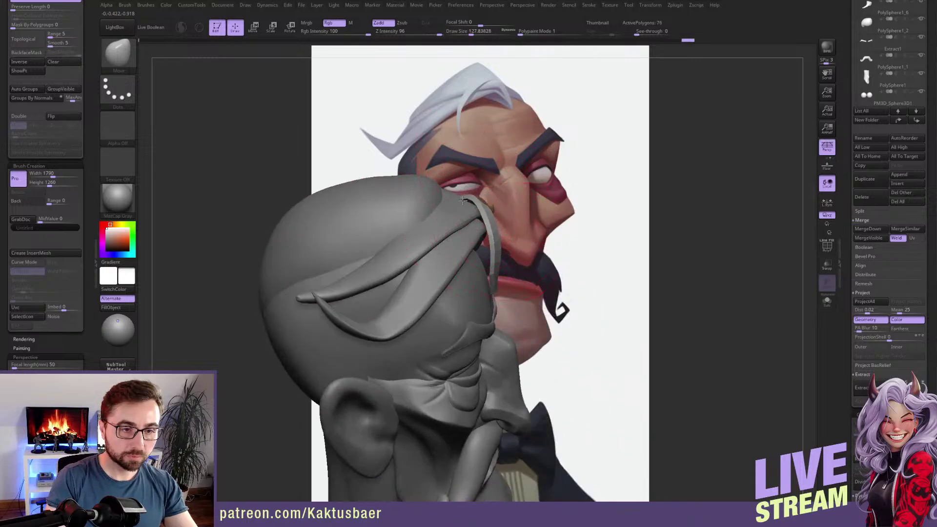
Fit the thin strand's arch and rear end over the front hair from both sides with the Move brush.
right_click_drag(482, 215, 514, 207)
key("s")
left_click_drag(514, 207, 506, 201)
right_click_drag(506, 202, 468, 220)
key("s")
left_click_drag(460, 232, 463, 232)
left_click_drag(488, 204, 498, 216)
key("s")
left_click_drag(501, 199, 518, 210)
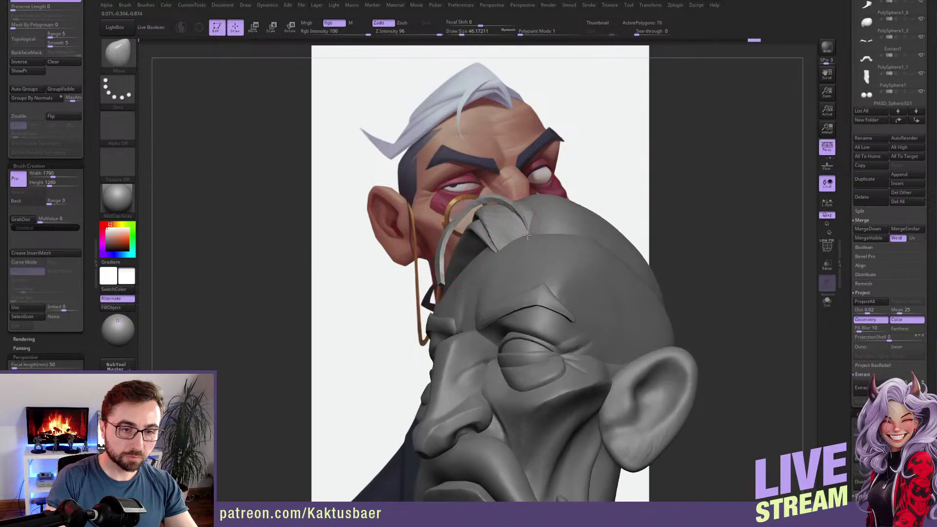
right_click_drag(498, 221, 530, 218)
left_click_drag(529, 218, 524, 217)
Adjust the hanging end of the thin strand in front of the forehead, undoing the first attempt.
right_click_drag(379, 294, 443, 290)
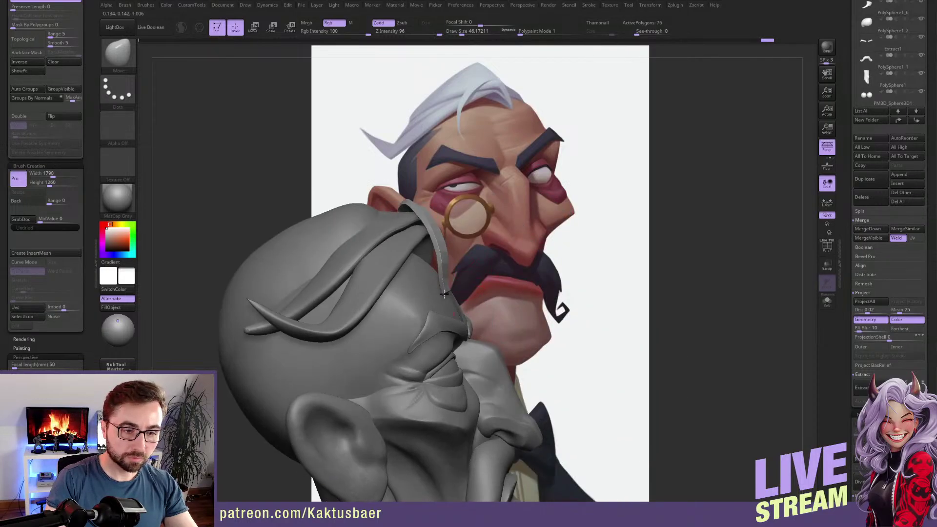
left_click_drag(440, 240, 444, 237)
key("s")
key("ctrl+z")
key("s")
left_click_drag(451, 291, 448, 293)
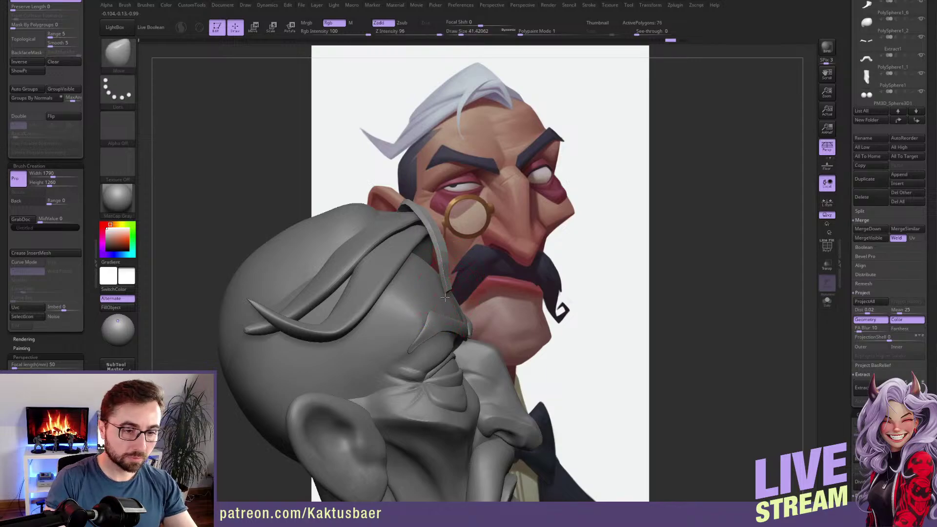
mouse_move(448, 280)
right_mouse_down()
mouse_move(464, 280)
mouse_move(484, 304)
right_mouse_up()
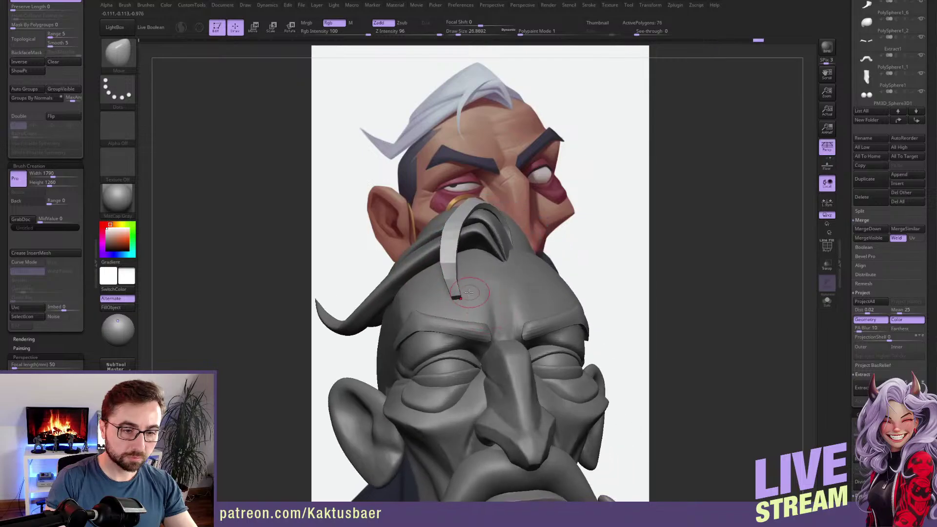
Refine the thin strand's upper curve and narrow tip over the forehead with the Move brush.
right_click_drag(469, 278, 485, 276)
key("s")
left_click_drag(463, 210, 458, 204)
right_click_drag(458, 204, 459, 306)
key("s")
left_click_drag(459, 306, 446, 303)
right_click_drag(443, 249, 457, 248)
Isolate the thin strand in the reference camera view and match its arch and tip to the painted lock.
left_click(45, 425)
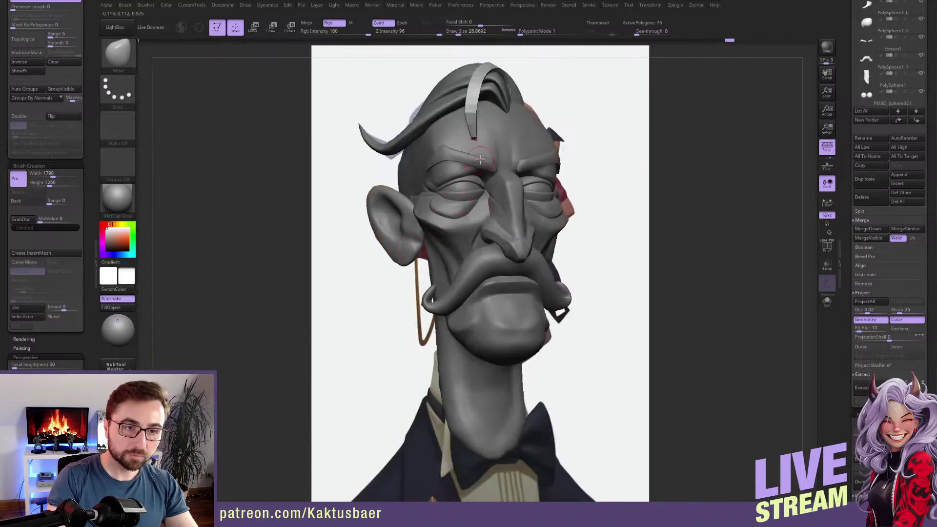
key("alt+s")
key("s")
left_click_drag(475, 127, 483, 126)
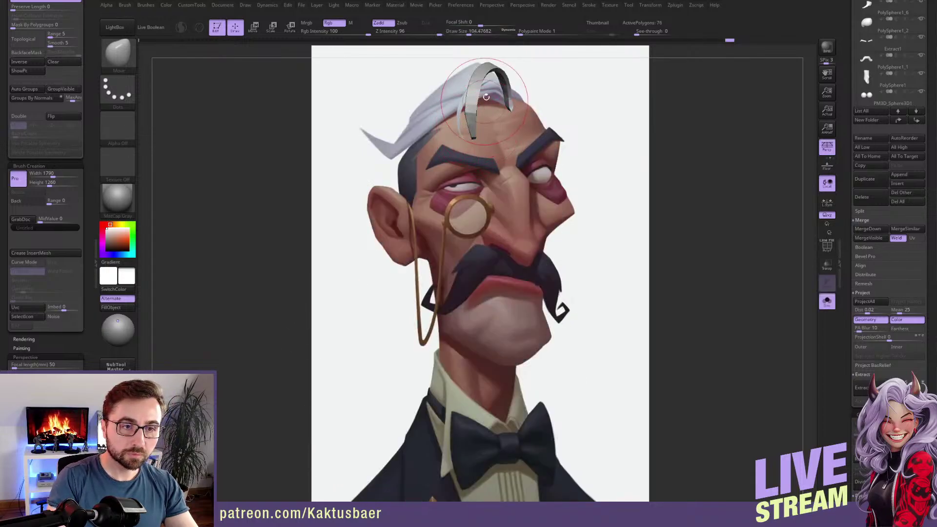
left_click_drag(492, 67, 491, 79)
key("s")
left_click_drag(479, 129, 461, 128)
key("s")
key("s")
left_click_drag(469, 93, 466, 94)
key("s")
left_click_drag(466, 96, 462, 95)
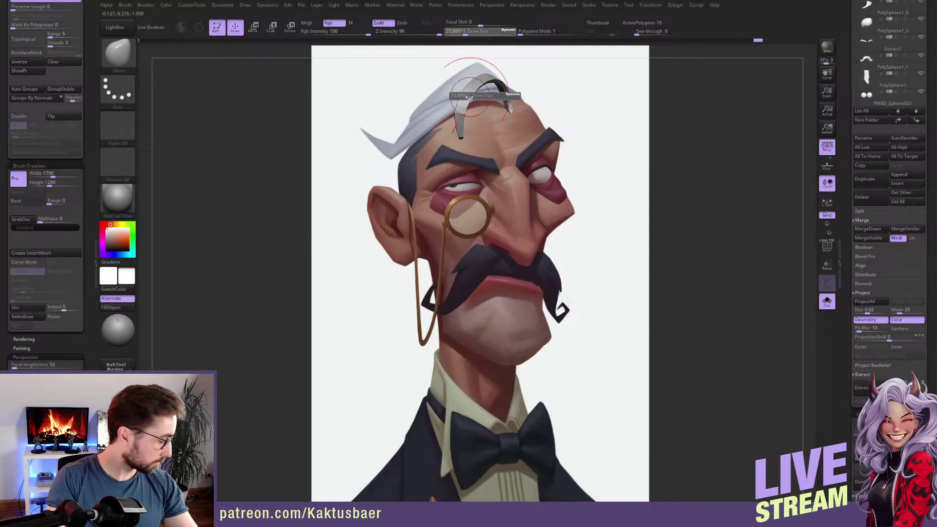
key("alt+s")
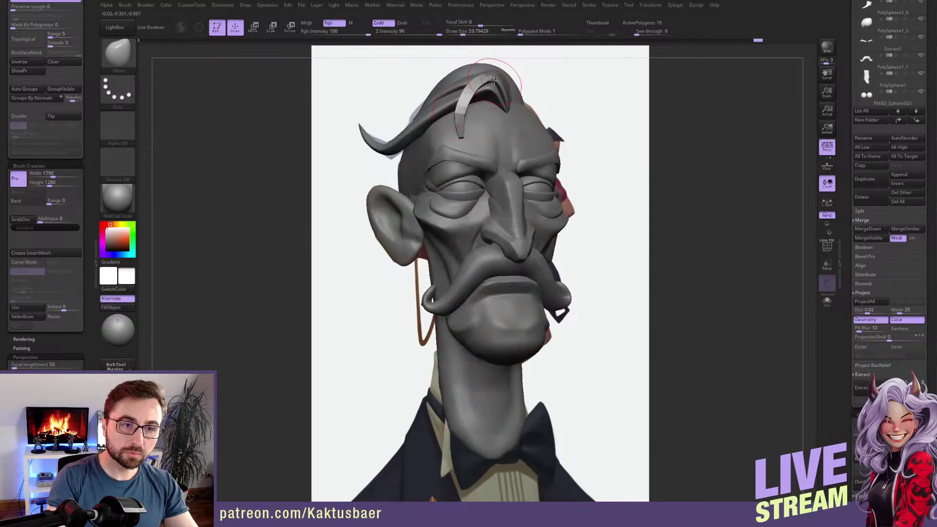
Compare the isolated lower strand with the painted hair in the reference view.
left_click(496, 78, "alt")
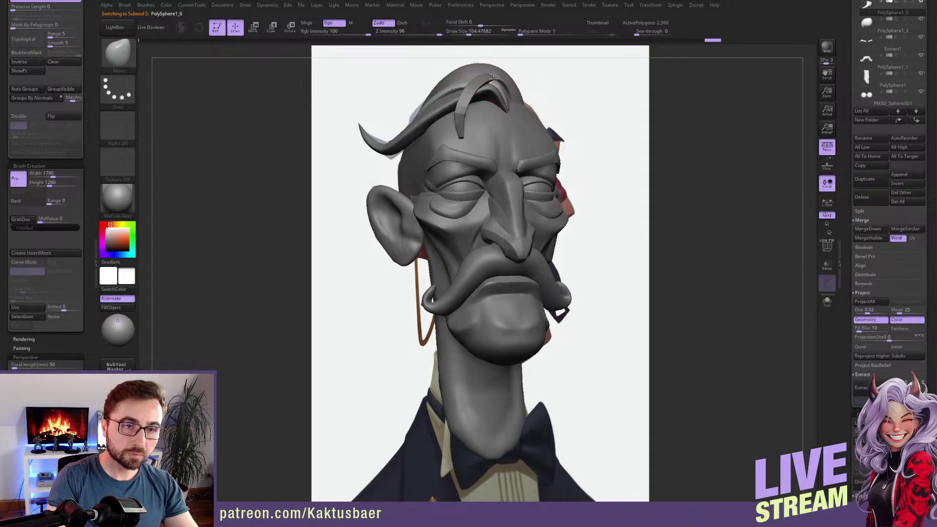
key("ctrl+d")
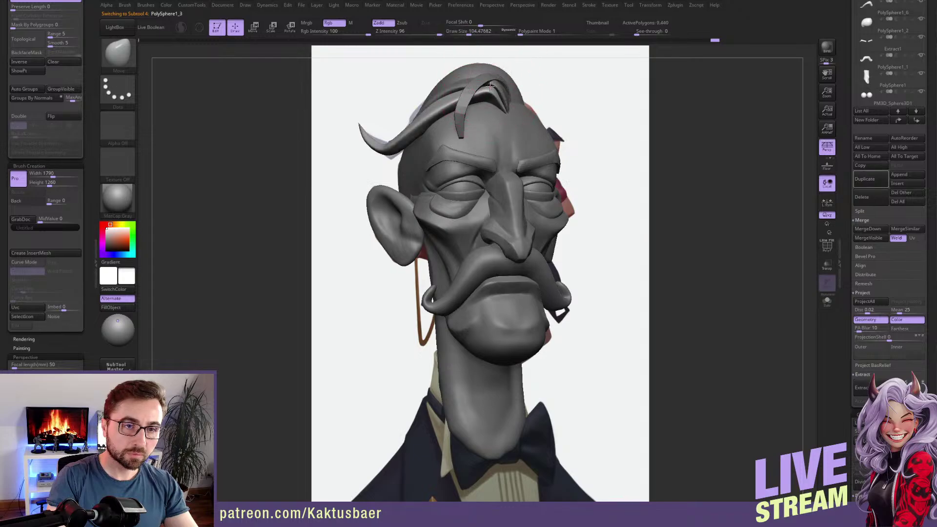
key("alt+s")
right_click_drag(491, 90, 492, 91)
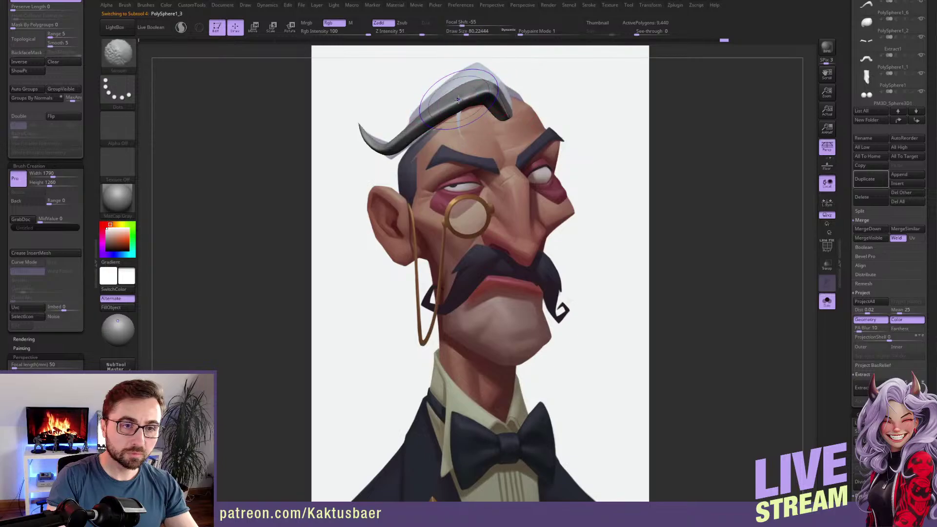
key("alt+s")
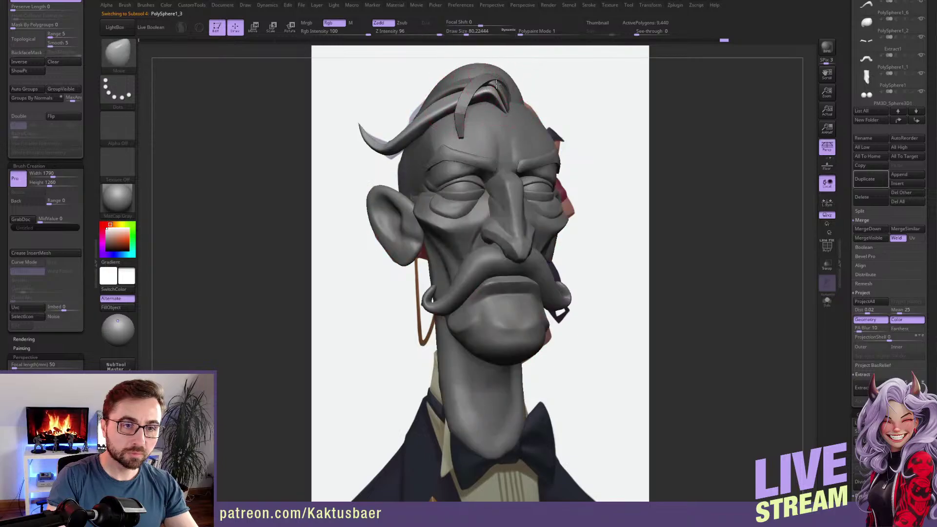
left_click(456, 92, "alt")
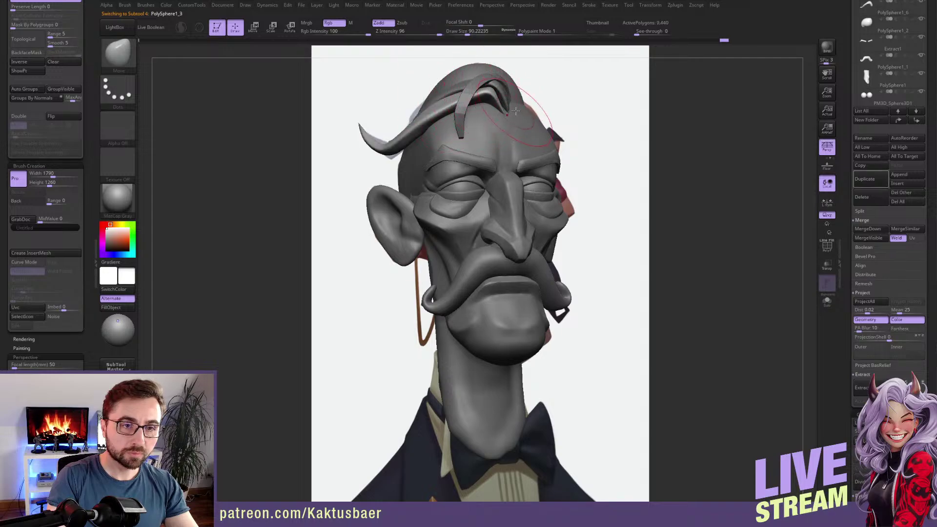
Adjust the front end of the broad swept strand above the forehead with the Move brush and smooth it from above.
left_click(512, 97, "alt")
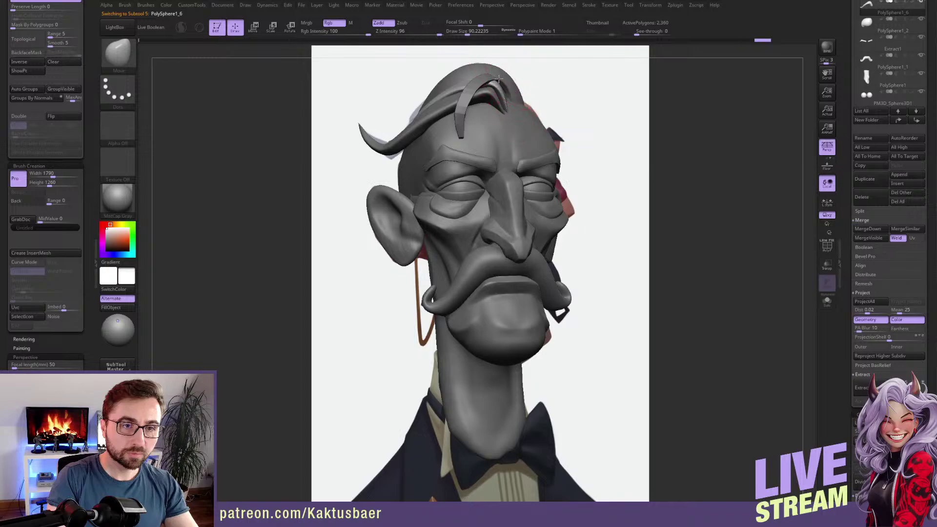
key("s")
left_click_drag(503, 99, 495, 98)
left_click(493, 79, "alt")
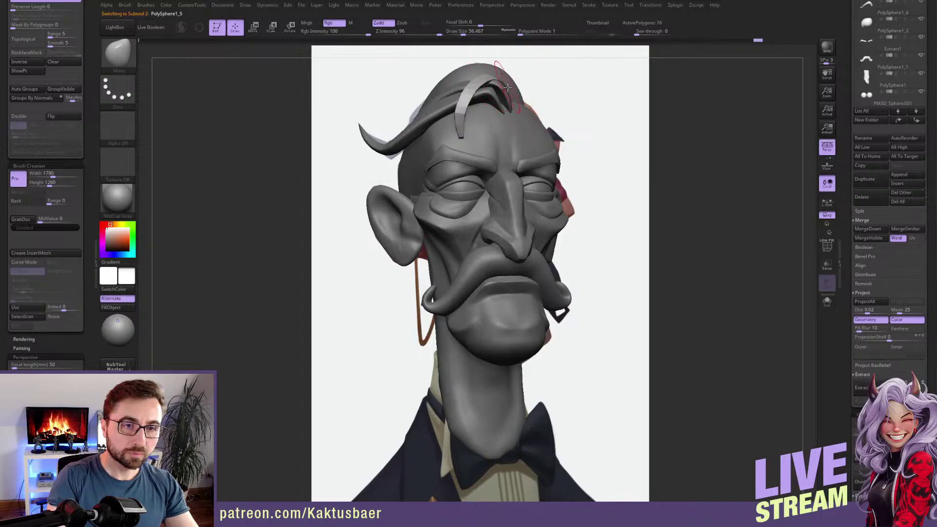
left_click(508, 93, "alt")
right_click_drag(507, 92, 505, 141)
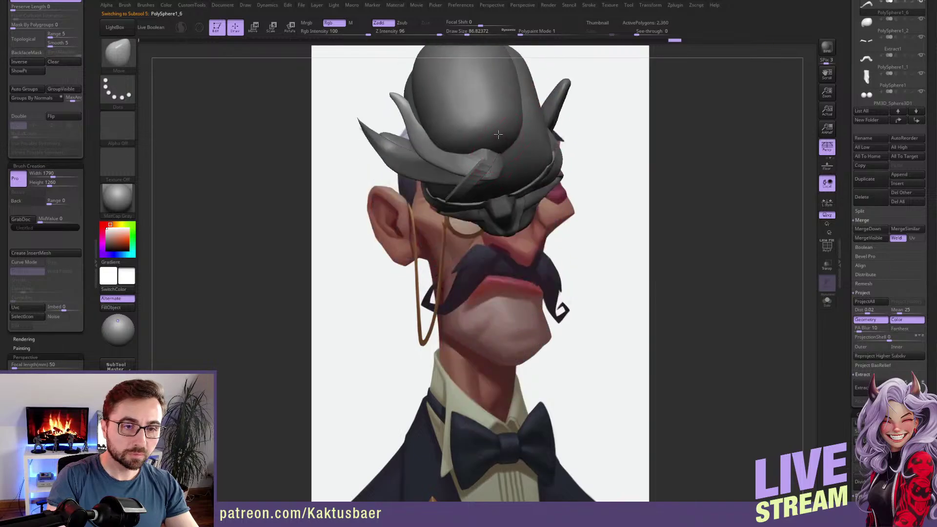
key("shift")
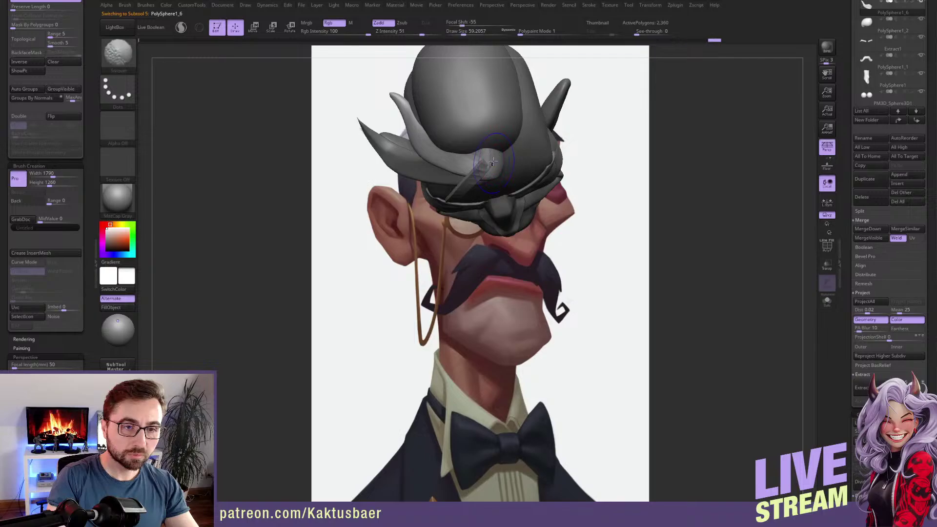
mouse_move(492, 156)
right_mouse_down()
mouse_move(498, 141)
mouse_move(491, 152)
right_mouse_up()
left_click_drag(489, 159, 493, 151)
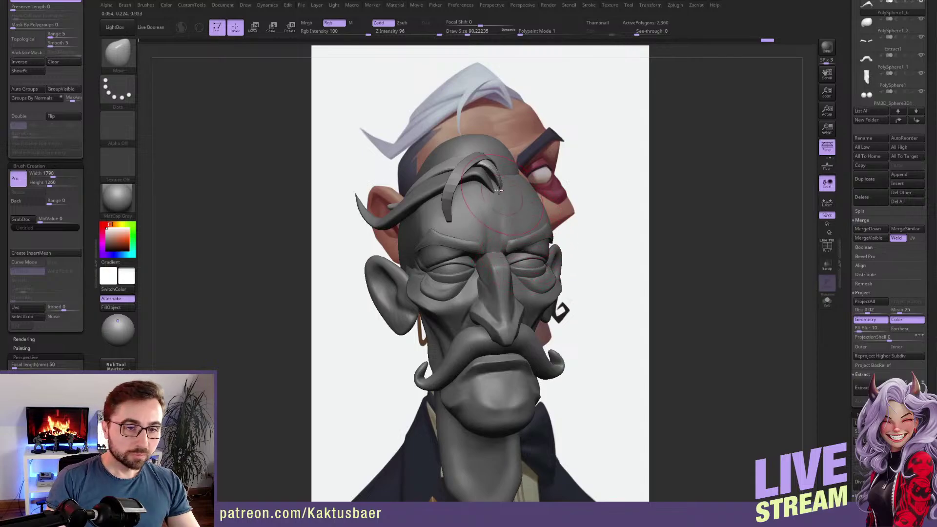
Flatten the side of the skull-cap hair mass above the swept strand with TrimDynamic and smooth it.
right_click_drag(532, 230, 549, 229)
right_click_drag(461, 146, 476, 228, "alt")
right_click_drag(470, 192, 497, 234)
left_click(481, 199, "alt")
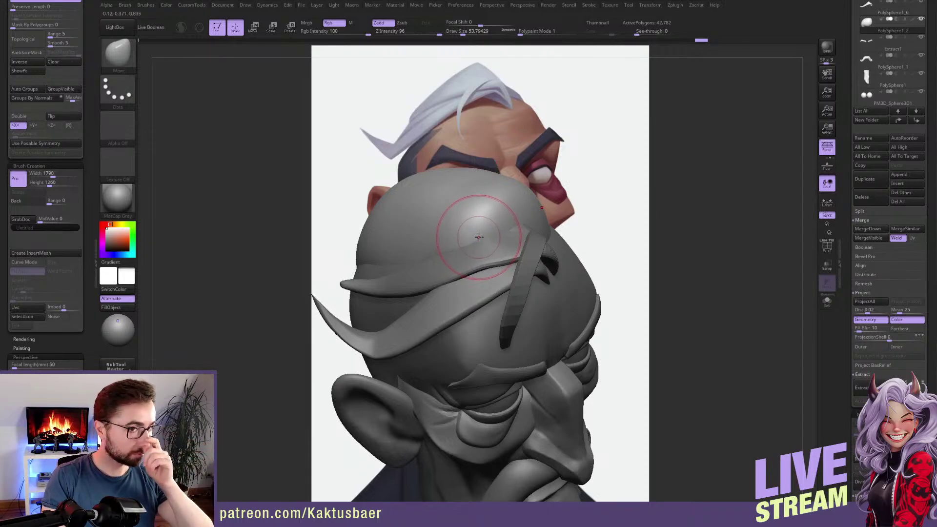
key("b")
key("t")
key("d")
right_click_drag(464, 222, 491, 227)
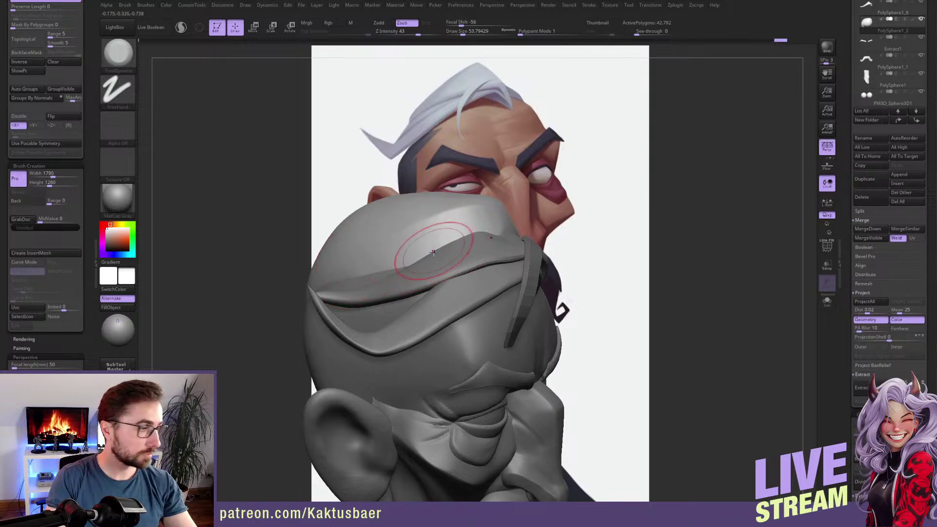
right_click_drag(441, 230, 435, 219)
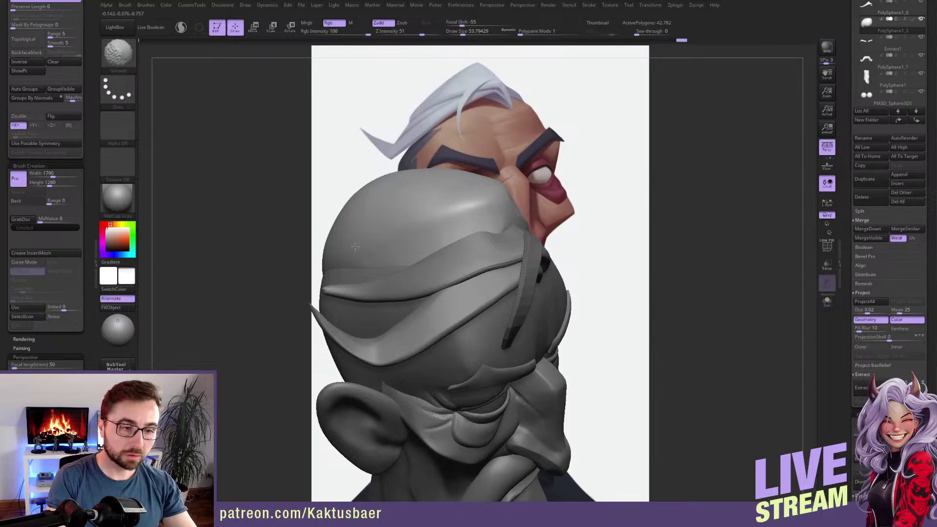
mouse_move(471, 215)
left_mouse_down()
mouse_move(509, 224)
mouse_move(496, 207)
left_mouse_up()
Smooth the skull-cap hair's crown and trim its front edge with a larger TrimDynamic brush where it meets the swept strand.
mouse_move(488, 210)
right_mouse_down()
mouse_move(514, 218)
mouse_move(540, 209)
right_mouse_up()
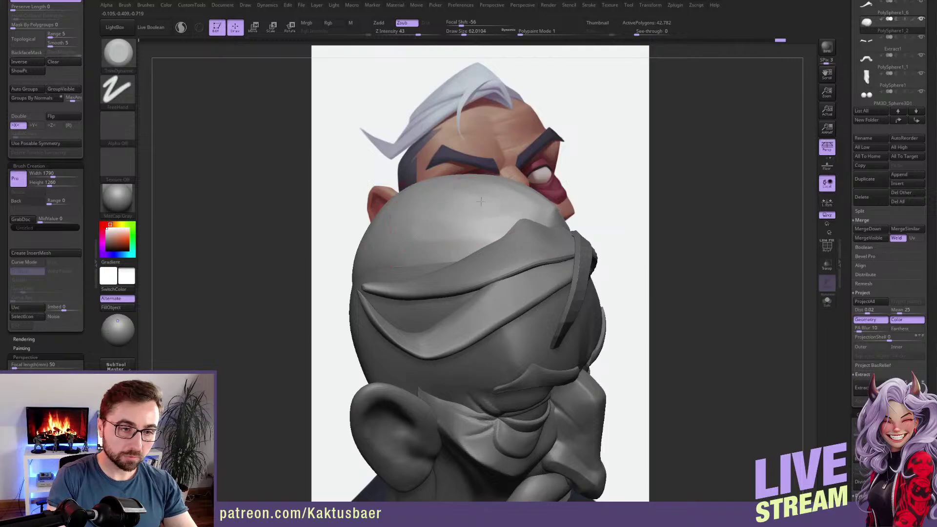
key("shift")
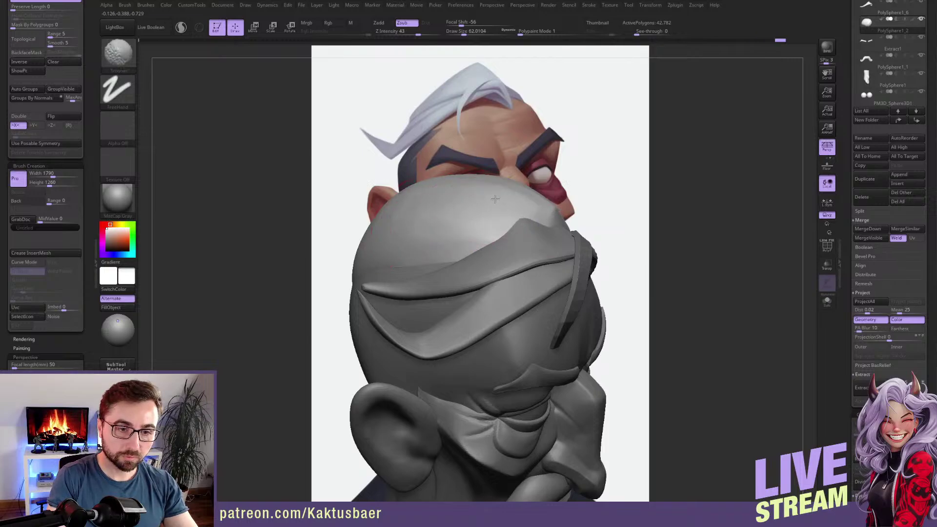
left_click_drag(400, 207, 405, 209, "shift")
right_click_drag(415, 211, 327, 213)
mouse_move(502, 228)
right_mouse_down()
mouse_move(486, 244)
mouse_move(540, 237)
right_mouse_up()
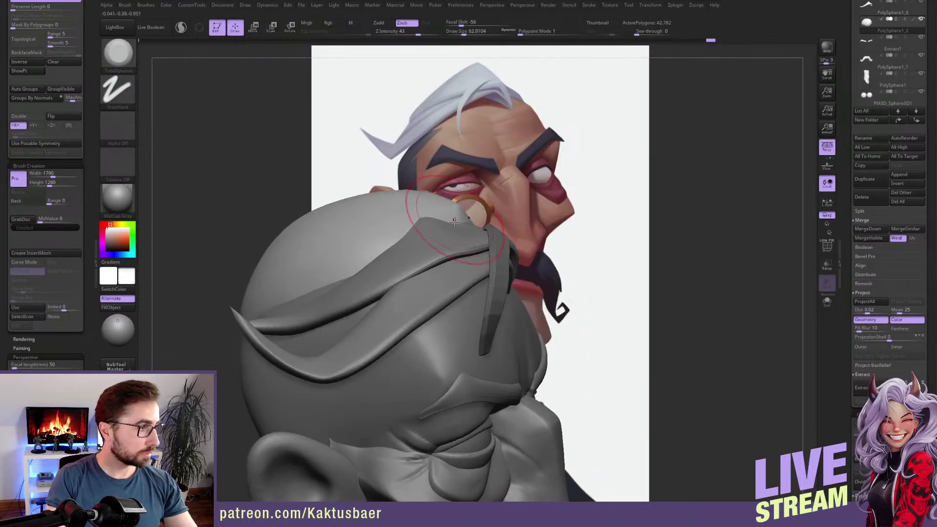
mouse_move(455, 220)
right_mouse_down()
mouse_move(408, 199)
mouse_move(438, 223)
right_mouse_up()
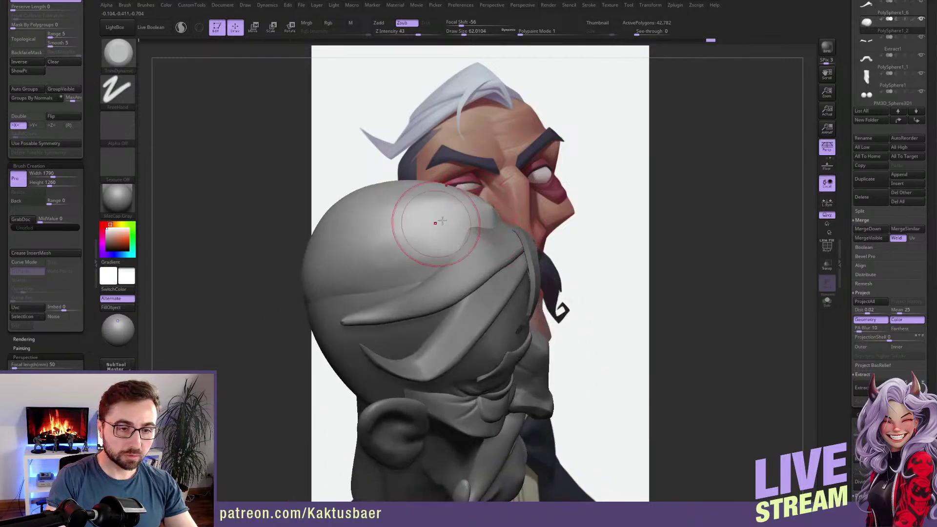
key("bracketright")
mouse_move(482, 211)
left_mouse_down()
mouse_move(472, 204)
mouse_move(478, 217)
left_mouse_up()
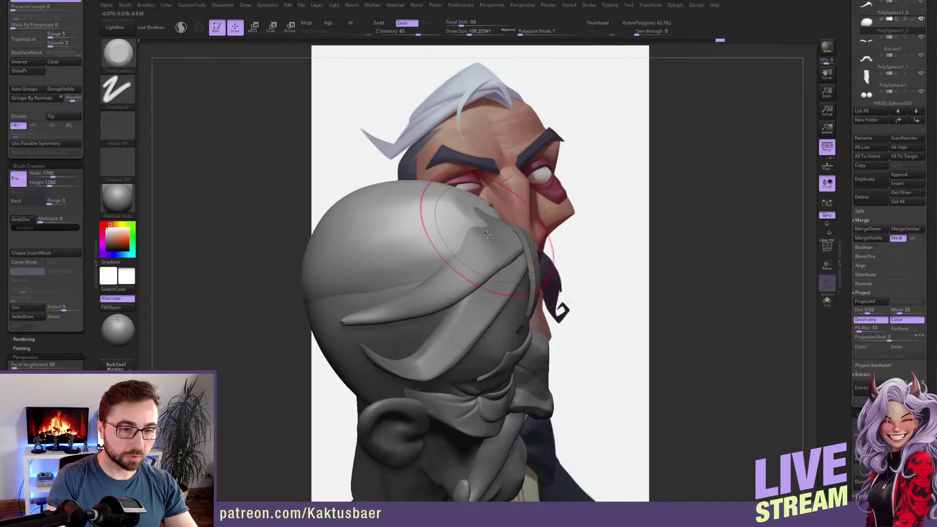
Push the broad swept strand's upper front edge into place against the skull-cap hair with the Move brush.
left_click(487, 234, "alt")
key("b")
key("m")
key("v")
right_click_drag(472, 234, 476, 215)
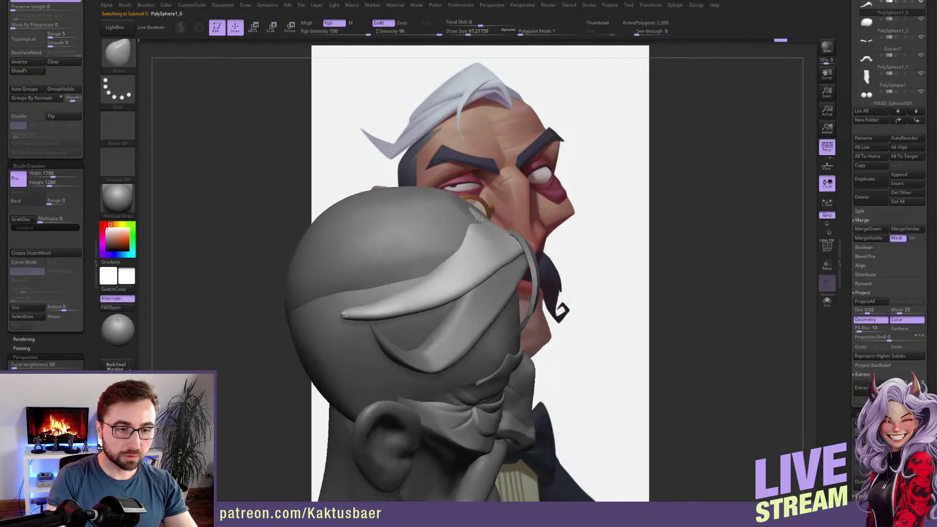
key("bracketleft")
left_click_drag(483, 201, 482, 207)
right_click_drag(481, 207, 480, 203)
left_click_drag(481, 203, 483, 209)
Round out the broad strand's front end from the opposite side with the Move brush and smoothing.
mouse_move(527, 215)
right_mouse_down()
mouse_move(459, 210)
mouse_move(415, 220)
right_mouse_up()
left_click_drag(541, 224, 543, 221)
mouse_move(543, 220)
right_mouse_down()
mouse_move(493, 224)
mouse_move(488, 235)
mouse_move(505, 222)
right_mouse_up()
key("bracketleft")
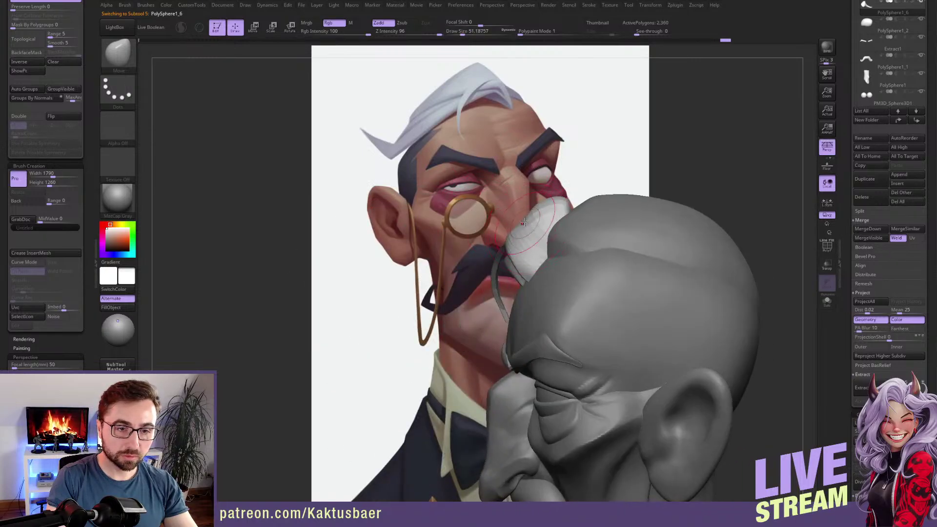
left_click_drag(519, 218, 526, 211, "shift")
right_click_drag(544, 232, 511, 211)
key("s")
left_click_drag(512, 211, 516, 211)
left_click_drag(526, 207, 536, 213)
mouse_move(547, 222)
right_mouse_down()
mouse_move(576, 224)
mouse_move(522, 263)
mouse_move(530, 266)
right_mouse_up()
Carve a long parting groove from the crown toward the forehead on the skull-cap hair with DamStandard, undoing the first dab.
left_click(581, 230, "alt")
key("b")
key("d")
key("s")
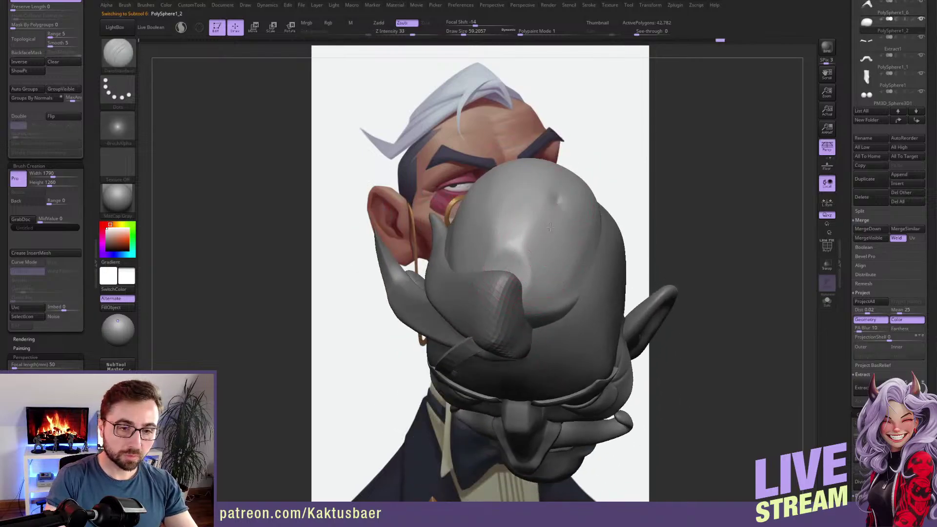
key("ctrl+z")
left_click_drag(557, 198, 551, 252)
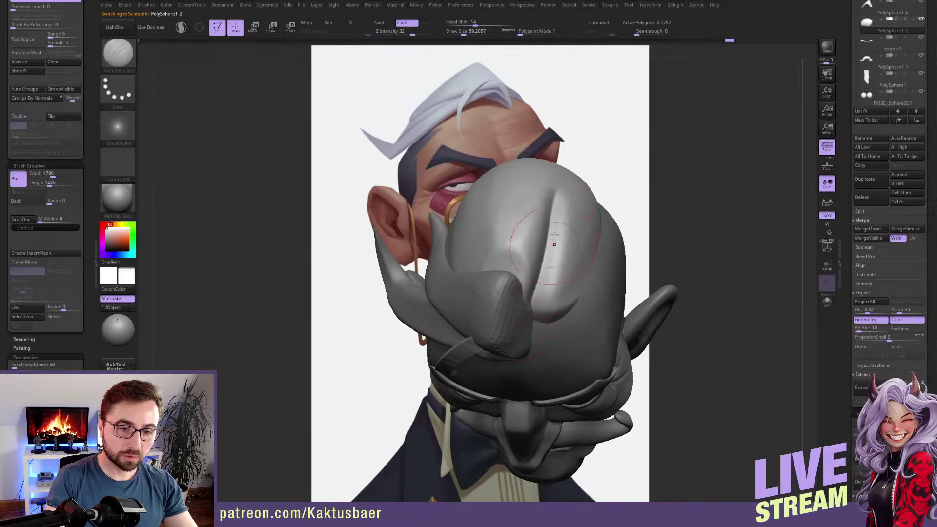
Build up the first raised strands sweeping down beside the parting on the skull-cap hair with ClayBuildup.
mouse_move(534, 306)
right_mouse_down()
mouse_move(539, 292)
mouse_move(509, 287)
mouse_move(530, 274)
mouse_move(503, 284)
right_mouse_up()
key("b")
key("c")
key("b")
mouse_move(497, 274)
left_mouse_down()
mouse_move(477, 286)
mouse_move(488, 266)
left_mouse_up()
right_click_drag(494, 273, 516, 241)
left_click_drag(516, 240, 473, 337)
mouse_move(487, 228)
left_mouse_down()
mouse_move(459, 298)
mouse_move(409, 340)
left_mouse_up()
Add further parallel ClayBuildup strands across the side of the skull-cap hair toward the back of the head.
right_click_drag(481, 264, 463, 227)
left_click_drag(464, 214, 385, 324)
left_click_drag(429, 212, 357, 317)
left_click_drag(400, 222, 330, 315)
mouse_move(389, 263)
right_mouse_down()
mouse_move(428, 269)
mouse_move(430, 305)
right_mouse_up()
mouse_move(381, 286)
right_mouse_down()
mouse_move(373, 262)
mouse_move(418, 291)
right_mouse_up()
left_click_drag(370, 281, 360, 338)
mouse_move(293, 282)
right_mouse_down()
mouse_move(383, 308)
mouse_move(353, 335)
mouse_move(372, 335)
right_mouse_up()
Pull the front side edge of the skull-cap hair down into pointed tips over the temple with the Move brush.
key("b")
key("m")
key("v")
right_click_drag(373, 339, 365, 259)
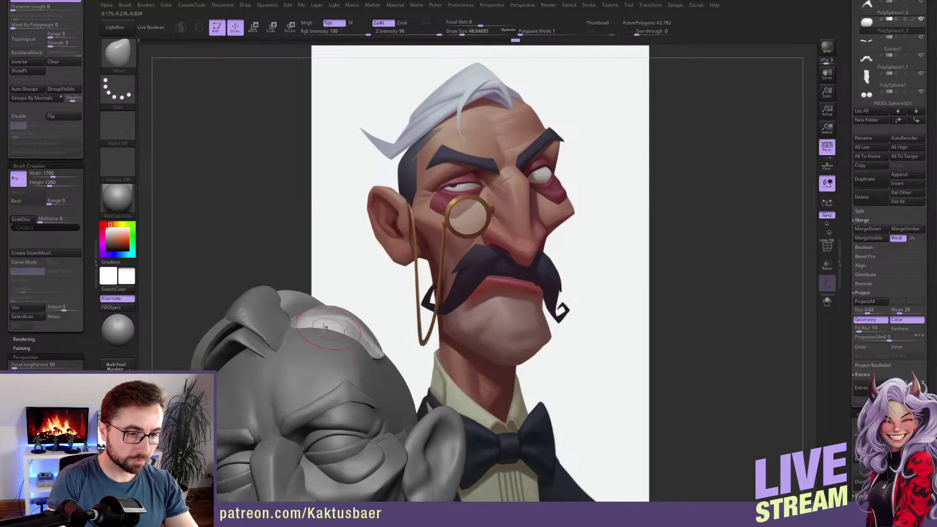
mouse_move(368, 335)
right_mouse_down()
mouse_move(383, 339)
mouse_move(400, 287)
mouse_move(412, 295)
mouse_move(379, 346)
right_mouse_up()
key("s")
left_click_drag(378, 345, 384, 345)
mouse_move(374, 340)
right_mouse_down()
mouse_move(350, 310)
mouse_move(378, 325)
mouse_move(401, 314)
right_mouse_up()
key("shift")
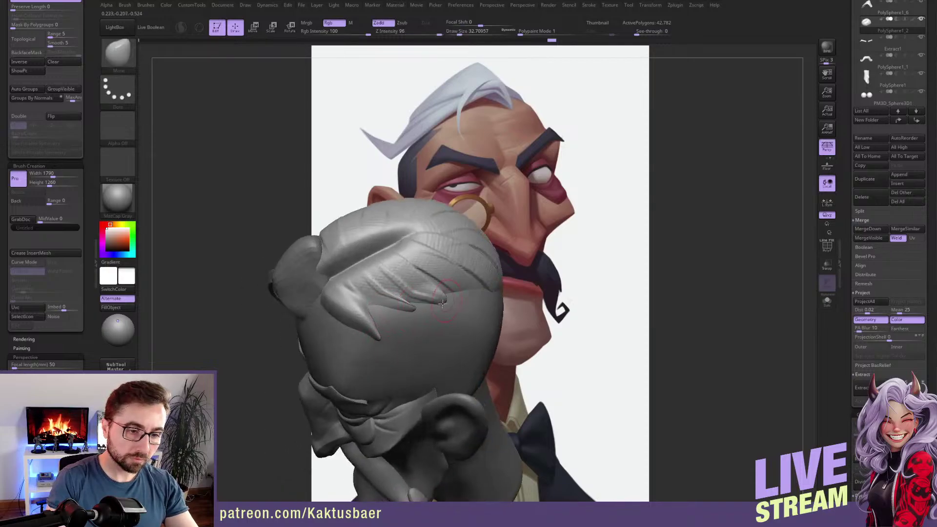
Smooth the side hair tips and bend the frontmost tip backward into a sharper point above the ear.
right_click_drag(428, 303, 370, 288)
key("shift")
left_click_drag(429, 301, 421, 302, "shift")
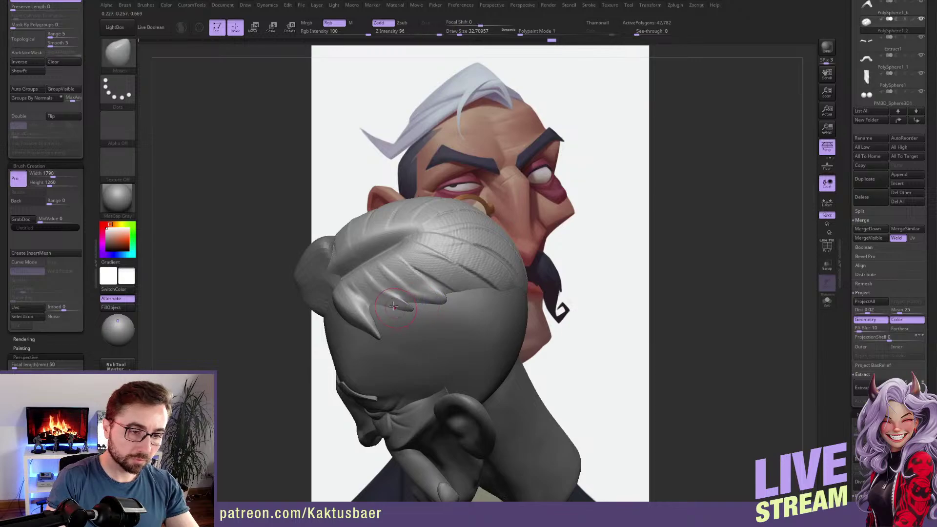
left_click_drag(373, 326, 376, 324)
key("s")
left_click_drag(376, 329, 379, 329)
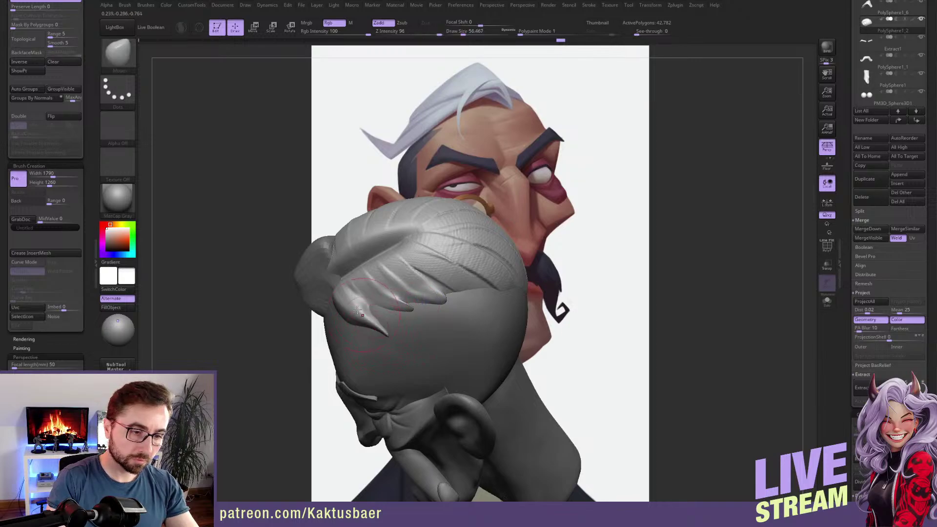
mouse_move(364, 315)
right_mouse_down()
mouse_move(384, 320)
mouse_move(366, 331)
right_mouse_up()
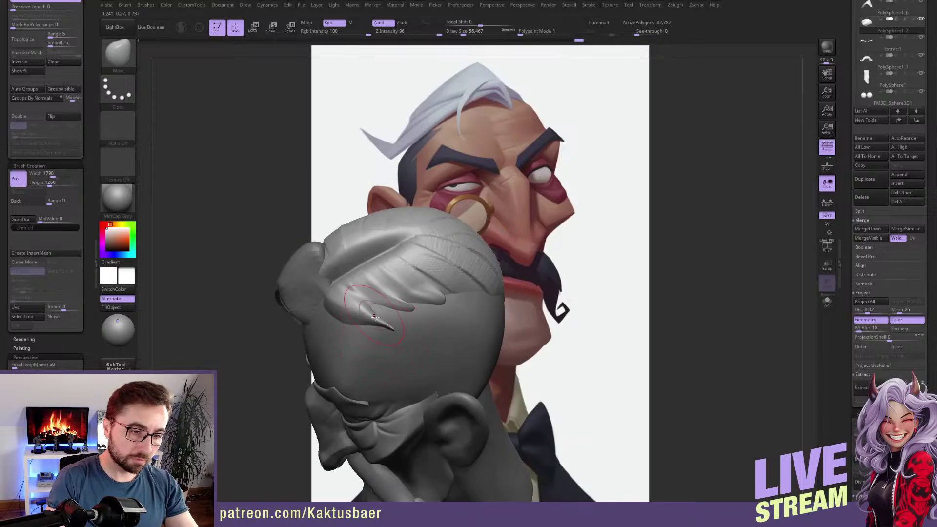
left_click_drag(383, 303, 380, 298)
mouse_move(385, 304)
right_mouse_down()
mouse_move(370, 278)
mouse_move(416, 270)
mouse_move(404, 257)
right_mouse_up()
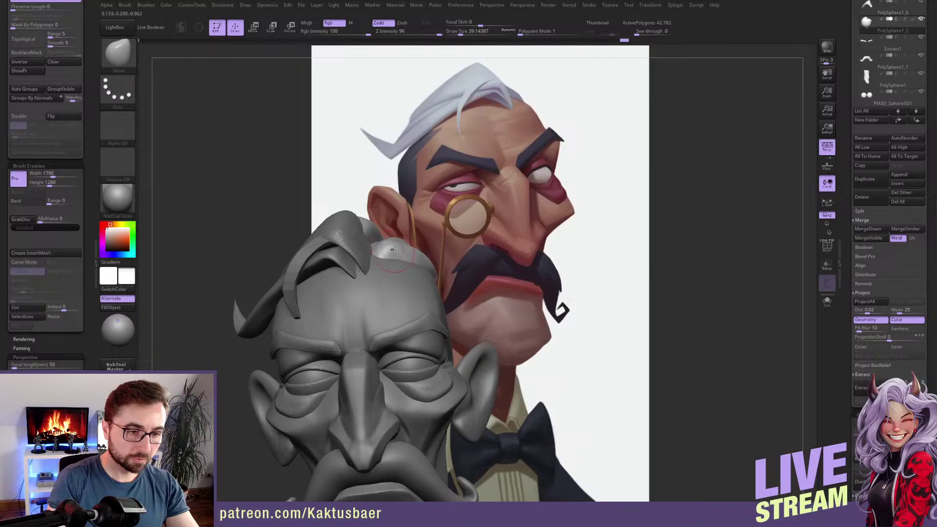
Try to remesh the skull-cap hair with DynaMesh at resolution 240 and smooth its side tips.
right_click_drag(400, 249, 398, 270)
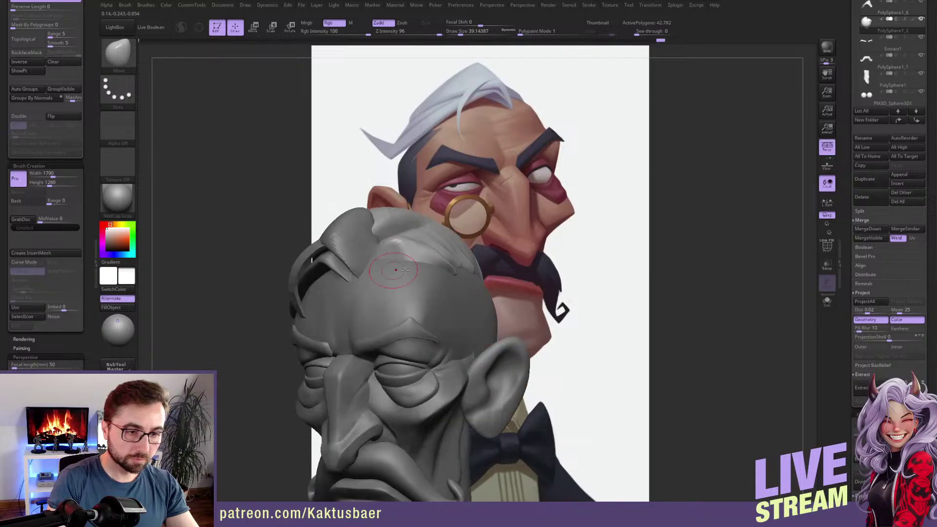
key("shift")
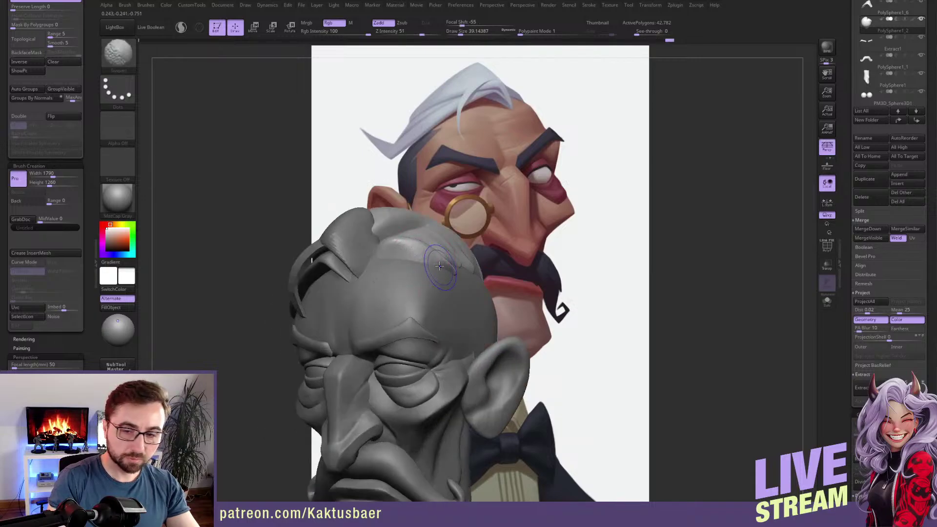
key("ctrl")
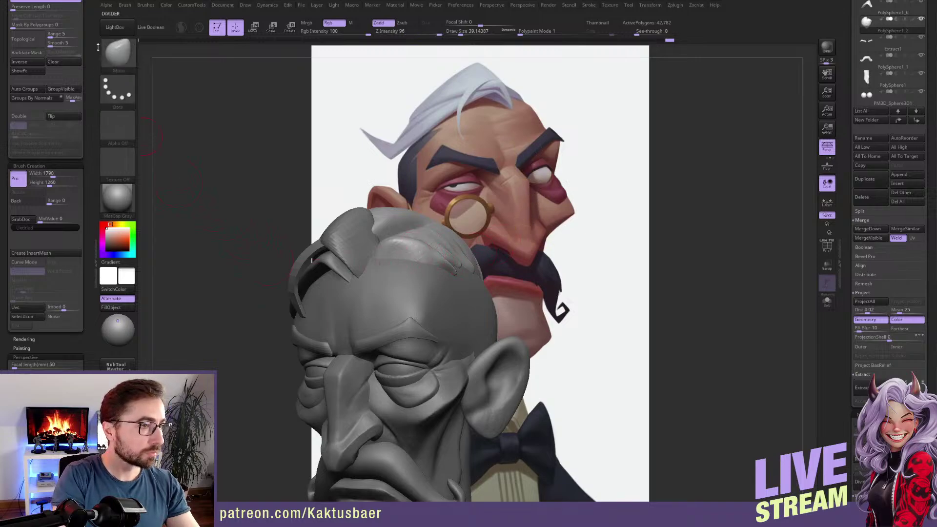
scroll(93, 109, "up", 5)
scroll(92, 109, "up", 3)
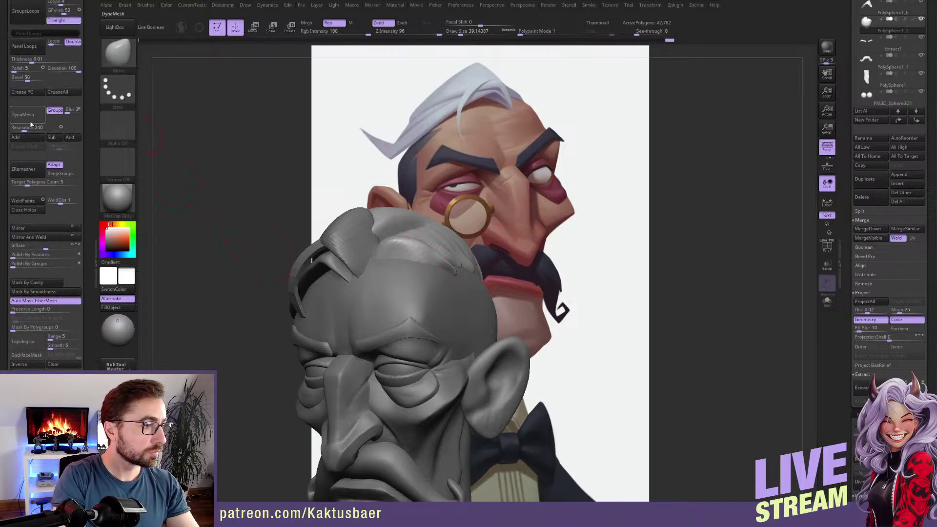
left_click(32, 115)
left_click_drag(244, 195, 263, 229)
key("shift")
left_click_drag(451, 262, 442, 248, "shift")
mouse_move(442, 248)
right_mouse_down()
mouse_move(404, 250)
mouse_move(458, 258)
right_mouse_up()
key("shift")
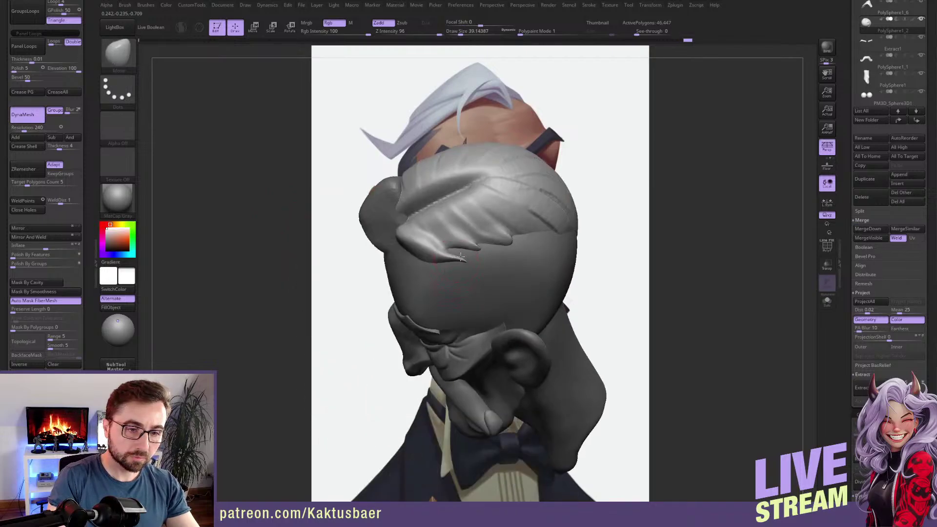
key("shift")
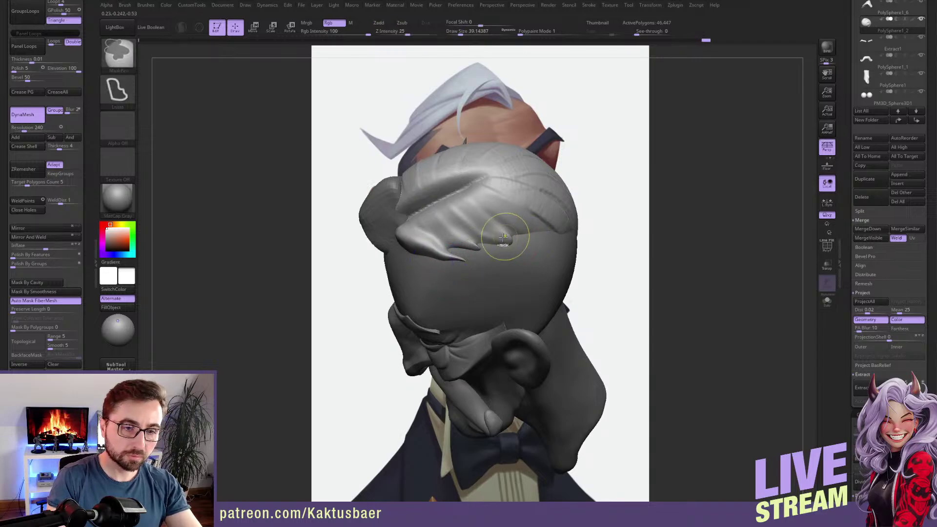
Undo the smoothing and the high-resolution DynaMesh of the skull-cap hair, including one repeated remesh.
key("ctrl+z")
key("ctrl+z")
key("ctrl+z")
key("ctrl+z")
key("ctrl+z")
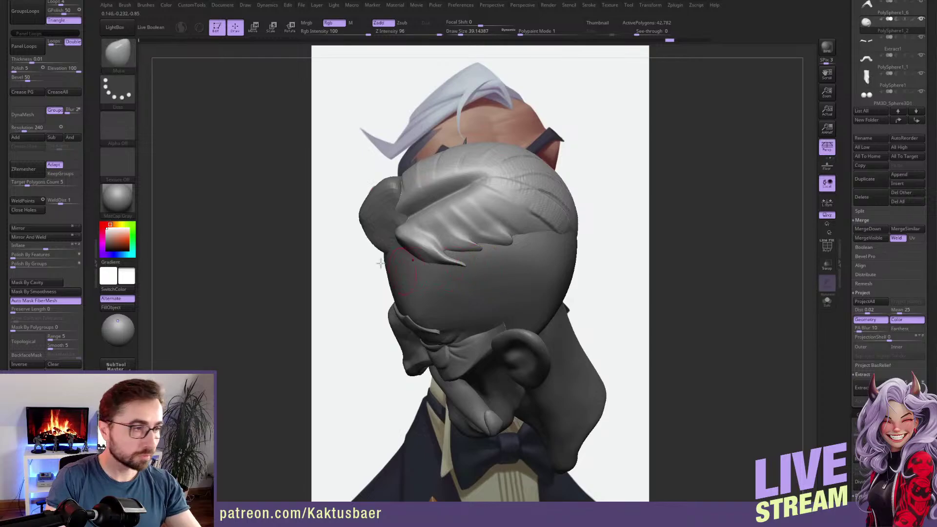
left_click(31, 115)
key("ctrl+z")
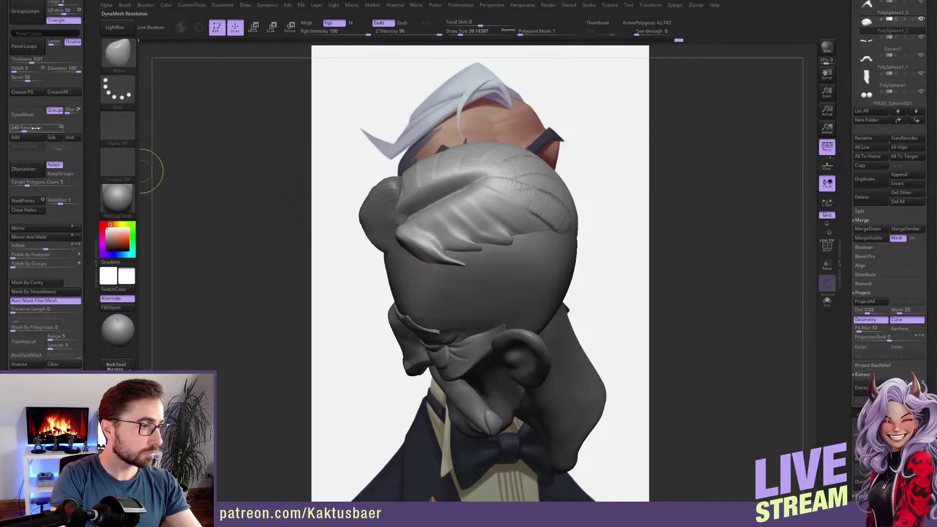
Set the DynaMesh resolution to 152 and remesh the skull-cap hair.
type("152")
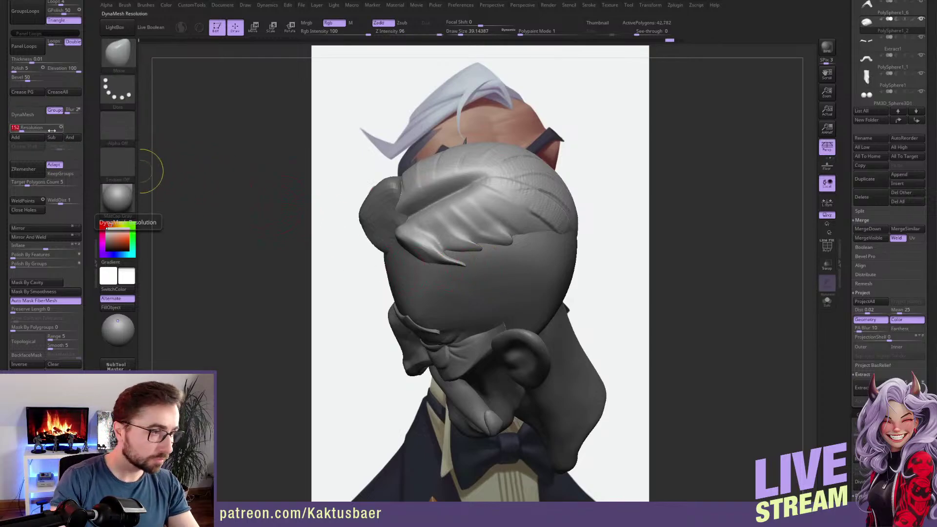
key("Return")
left_click(25, 114)
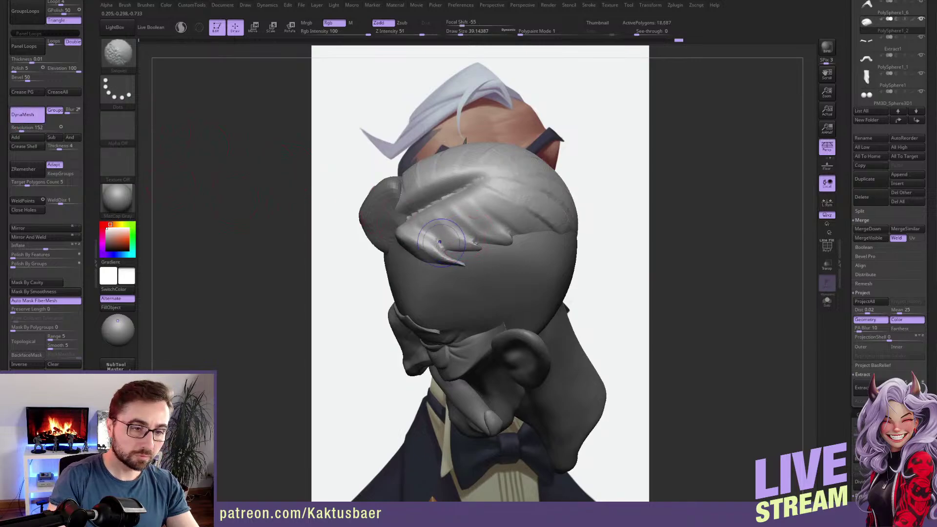
Smooth the remeshed strands and tips along the side of the skull-cap hair.
left_click_drag(410, 243, 446, 237, "shift")
right_click_drag(420, 249, 457, 240)
left_click_drag(475, 242, 493, 236, "shift")
mouse_move(415, 245)
right_mouse_down()
mouse_move(459, 217)
mouse_move(498, 229)
mouse_move(418, 259)
mouse_move(419, 247)
right_mouse_up()
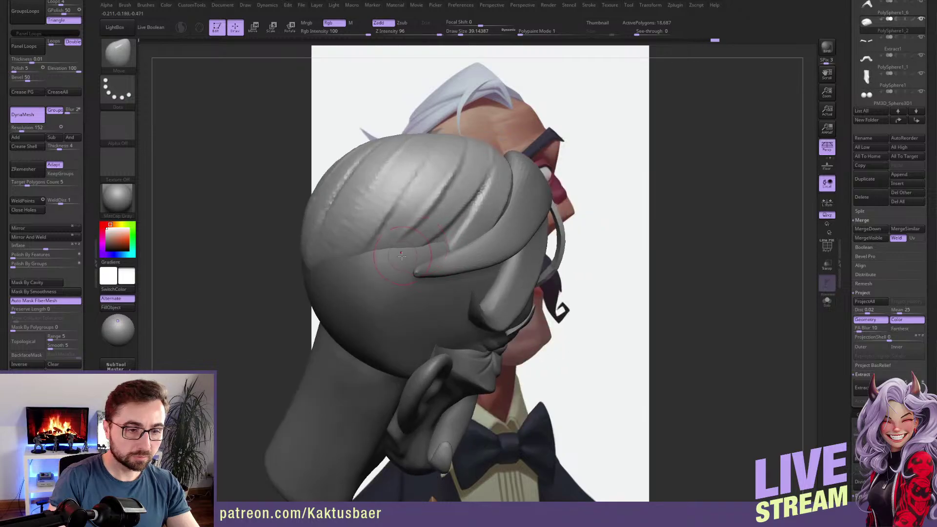
Pull the strands at the back of the skull-cap hair into a pointed central tip with the Move brush.
mouse_move(412, 257)
right_mouse_down()
mouse_move(457, 244)
mouse_move(418, 253)
mouse_move(448, 250)
mouse_move(338, 221)
right_mouse_up()
left_click_drag(338, 220, 344, 237)
right_click_drag(383, 252, 400, 267)
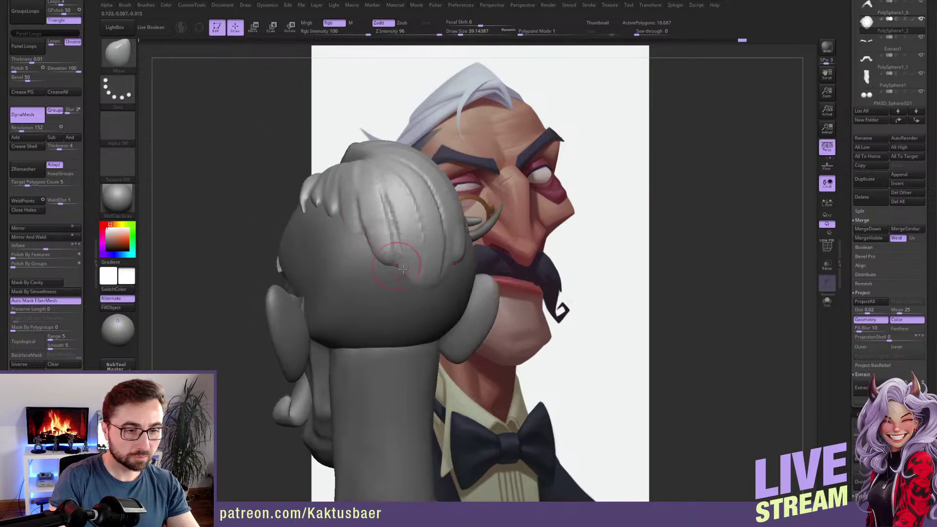
right_click_drag(420, 297, 413, 264)
left_click_drag(413, 263, 415, 273)
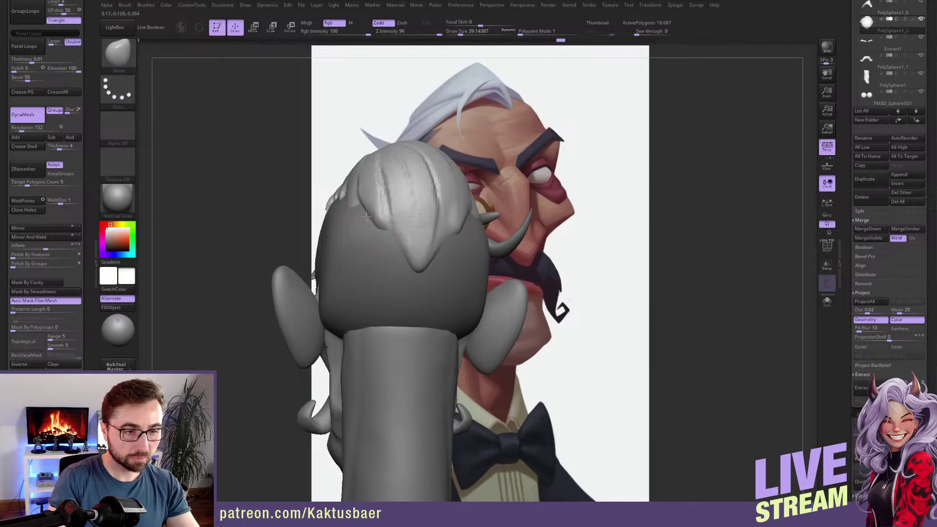
Smooth the strands at the back of the skull-cap hair and refine the central pointed tip.
key("shift")
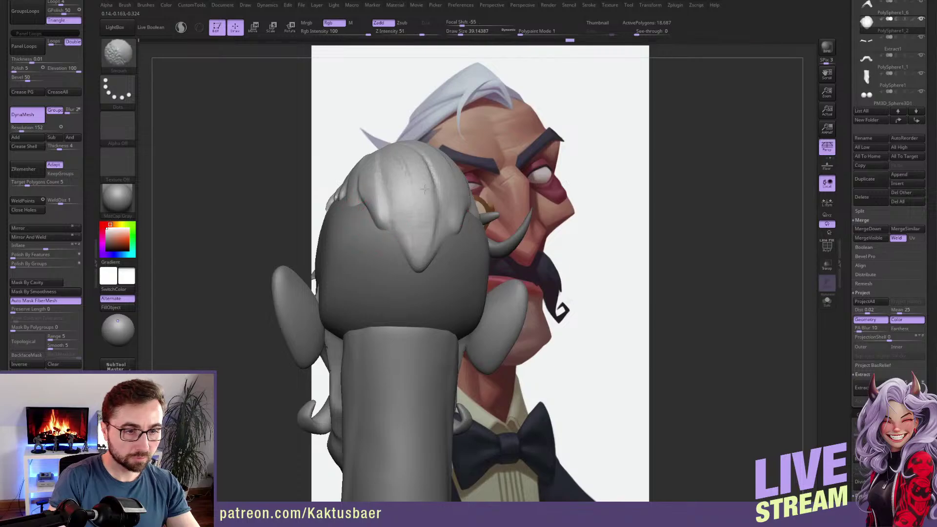
left_click_drag(417, 266, 417, 270)
right_click_drag(418, 270, 467, 267)
left_click_drag(421, 235, 423, 235)
left_click_drag(414, 266, 414, 269)
key("[")
Select the head and lasso-mask the side and back of the skull above and behind the ear.
left_click(373, 235, "alt")
right_click_drag(372, 234, 323, 245, "ctrl")
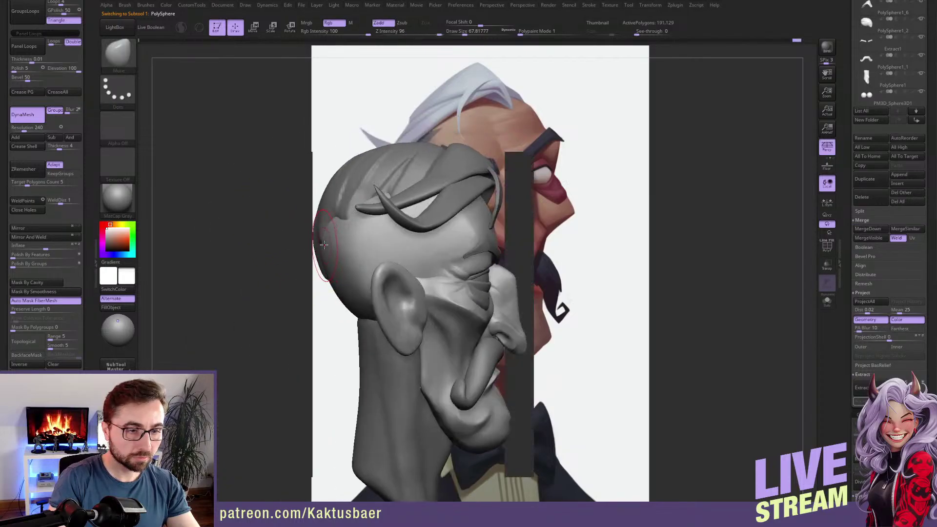
right_click_drag(399, 230, 312, 251)
key("ctrl")
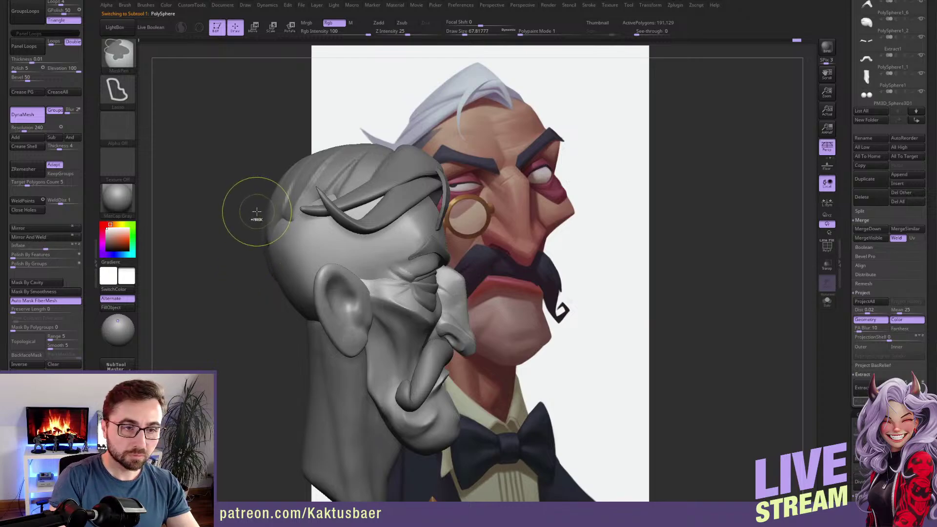
mouse_move(243, 215)
left_mouse_down("ctrl")
mouse_move(396, 191)
mouse_move(362, 220)
left_mouse_up("ctrl")
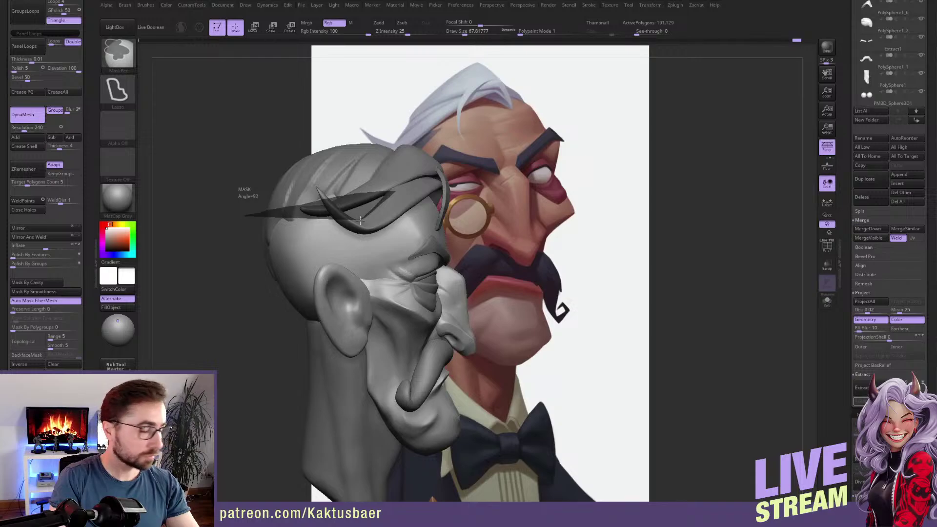
mouse_move(378, 222)
left_mouse_down("ctrl")
mouse_move(376, 290)
mouse_move(331, 271)
mouse_move(297, 324)
mouse_move(235, 338)
left_mouse_up("ctrl")
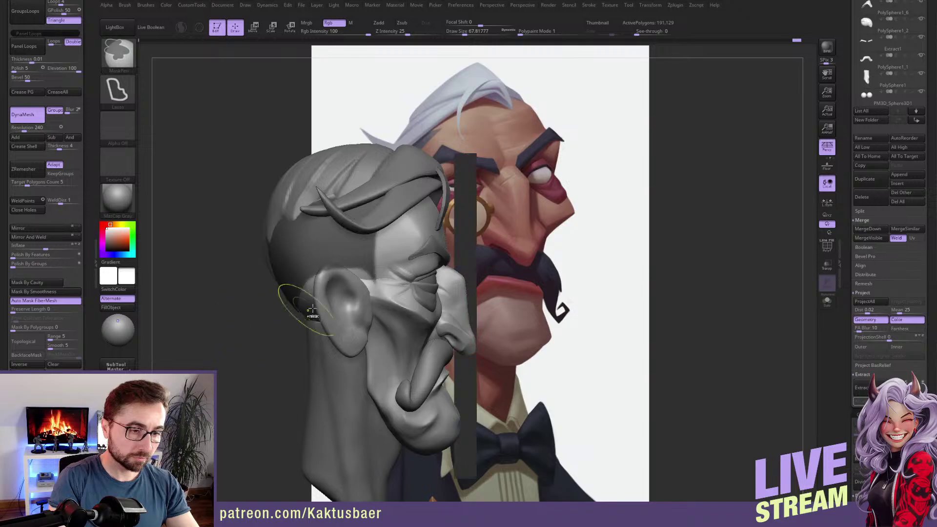
Show only the head's skull portion without the ears and refine the mask around the ear and temple.
left_click(372, 264, "ctrl+shift")
mouse_move(373, 264)
right_mouse_down()
mouse_move(364, 276)
mouse_move(361, 261)
right_mouse_up()
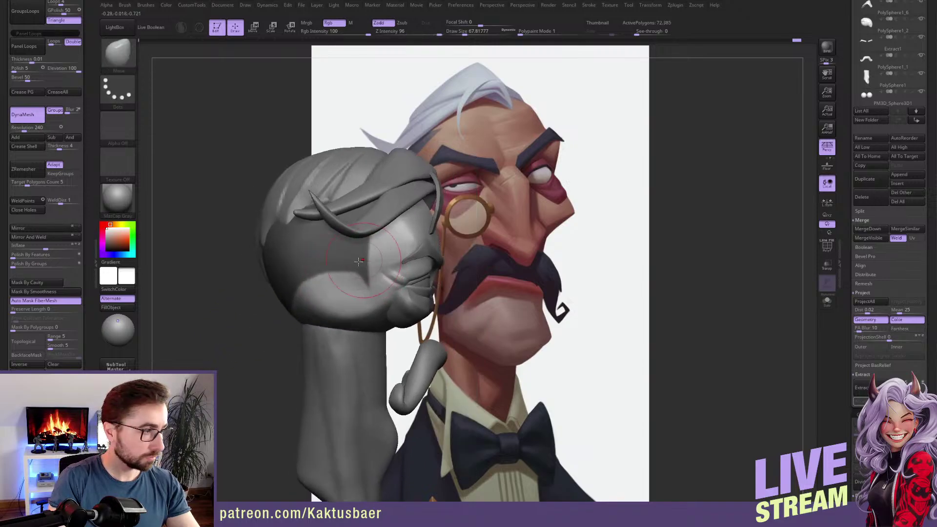
mouse_move(365, 282)
left_mouse_down("ctrl")
mouse_move(214, 293)
mouse_move(220, 276)
mouse_move(324, 288)
mouse_move(253, 229)
mouse_move(292, 215)
mouse_move(346, 275)
left_mouse_up("ctrl")
mouse_move(361, 240)
left_mouse_down("ctrl")
mouse_move(364, 266)
mouse_move(325, 284)
mouse_move(332, 293)
mouse_move(320, 280)
left_mouse_up("ctrl")
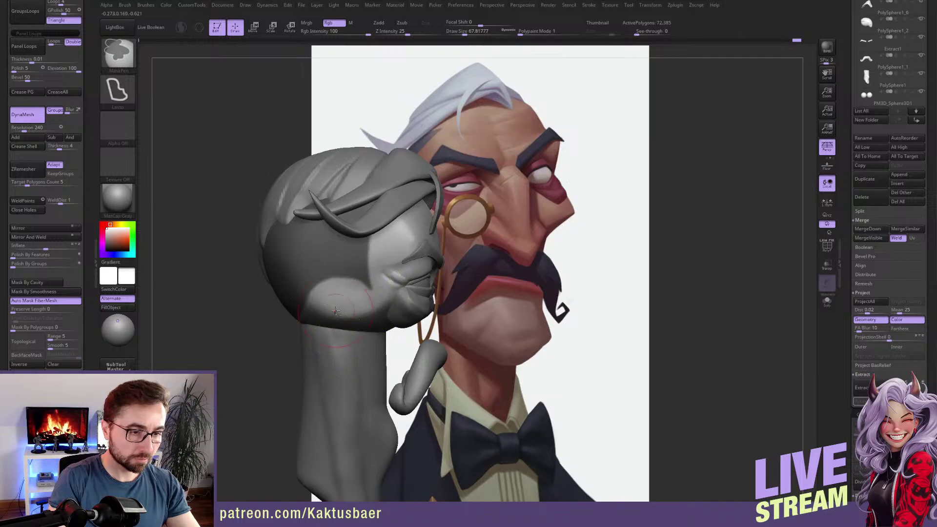
Isolate the skull and clean up the upper edge of the mask beneath the swept hair.
key("shift+alt+s")
left_click_drag(383, 196, 370, 196, "ctrl")
left_click_drag(283, 203, 254, 280, "ctrl")
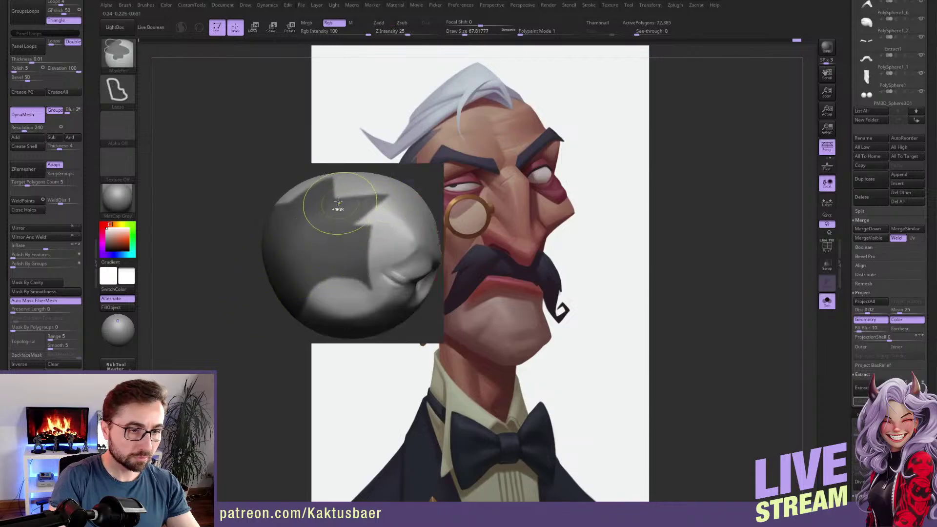
mouse_move(349, 197)
left_mouse_down("ctrl")
mouse_move(303, 201)
mouse_move(272, 134)
mouse_move(360, 126)
left_mouse_up("ctrl")
mouse_move(381, 210)
right_mouse_down()
mouse_move(336, 215)
mouse_move(404, 212)
mouse_move(344, 209)
right_mouse_up()
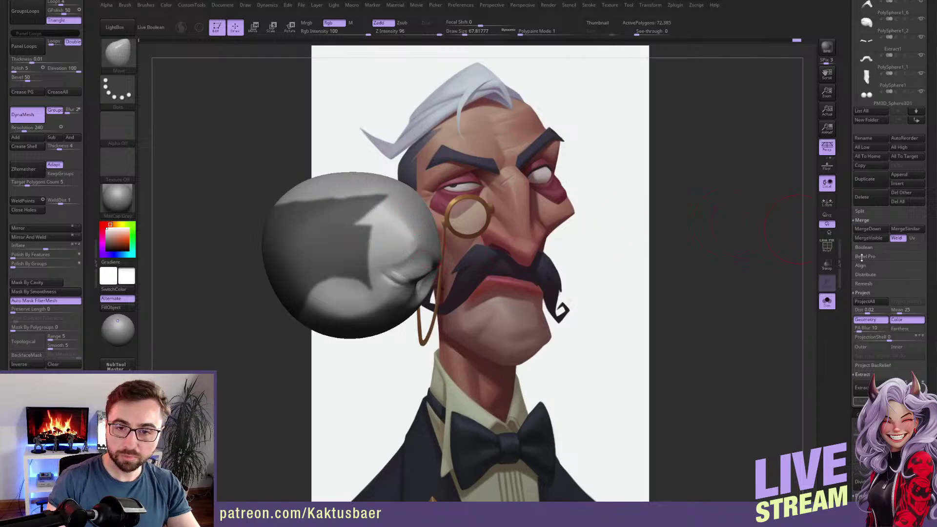
Extract the masked skull area as a separate short-hair piece, then show the whole head and clear its mask.
left_click(862, 388)
left_click(863, 400)
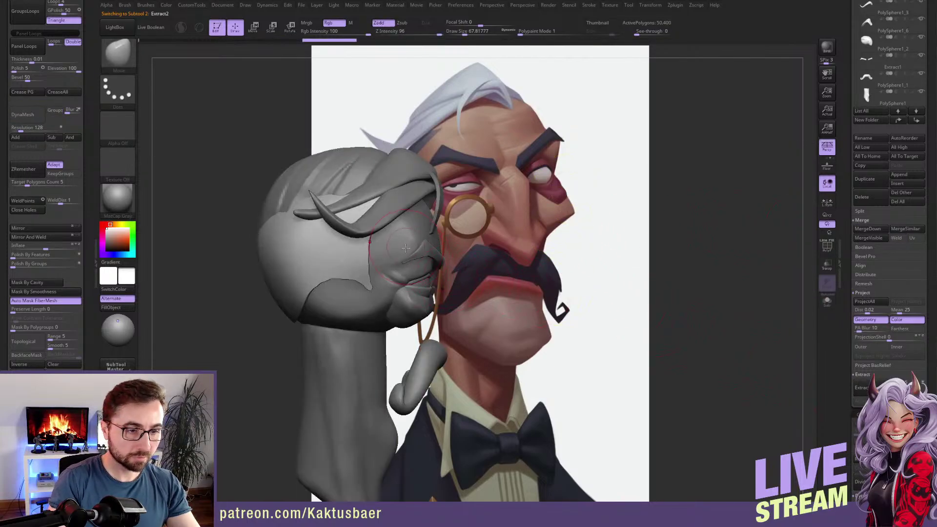
left_click(483, 241, "ctrl+shift")
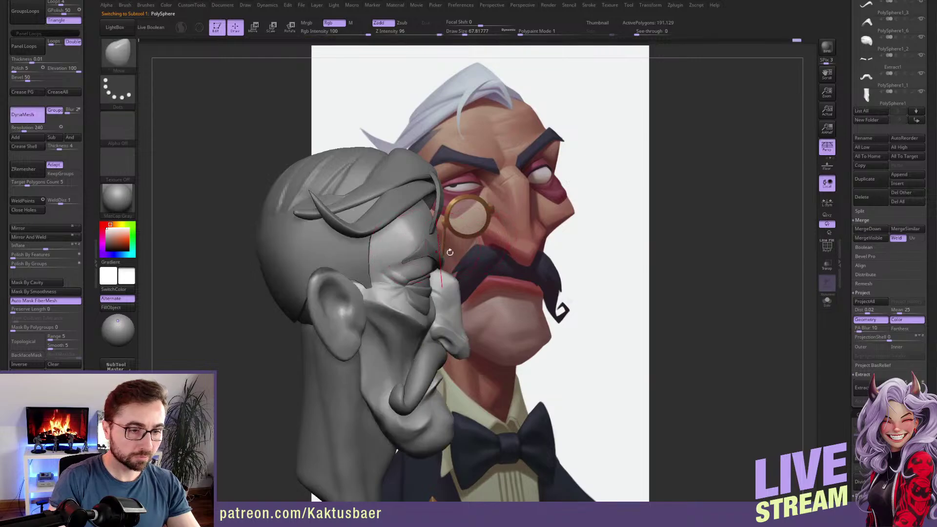
left_click_drag(485, 205, 472, 220, "ctrl")
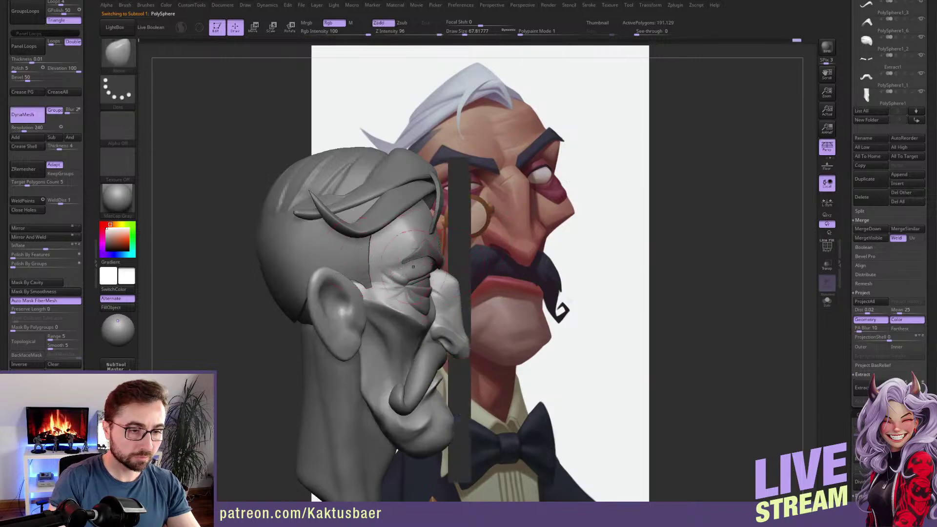
Move the lower swept side strand back and upward with a large Move brush.
left_click(364, 260, "alt")
right_click_drag(365, 263, 368, 309)
right_click_drag(367, 310, 293, 295)
right_click_drag(343, 253, 431, 155)
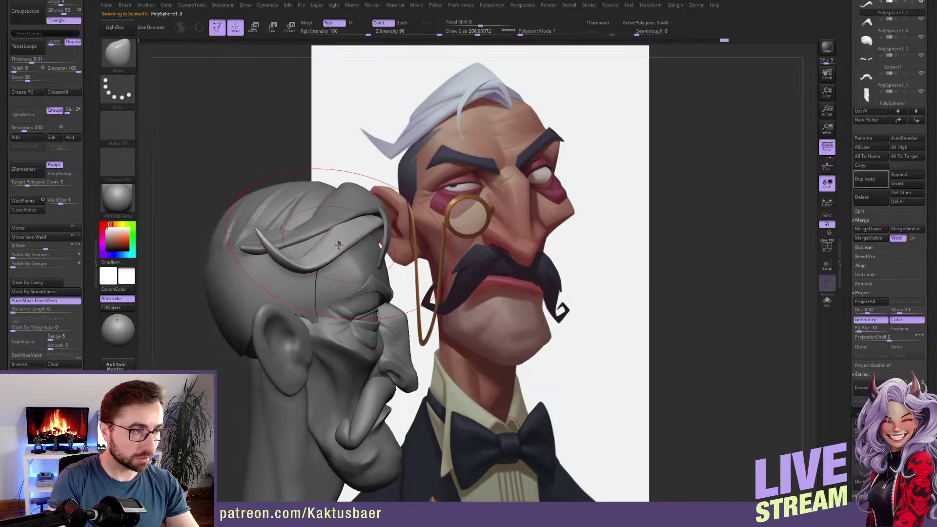
left_click_drag(336, 256, 282, 227)
Adjust the upper swept side strand with the Move brush and undo the last two changes.
key("s")
left_click(322, 217, "alt")
key("s")
key("s")
left_click(305, 229)
left_click_drag(333, 210, 336, 199)
key("ctrl+z")
key("ctrl+z")
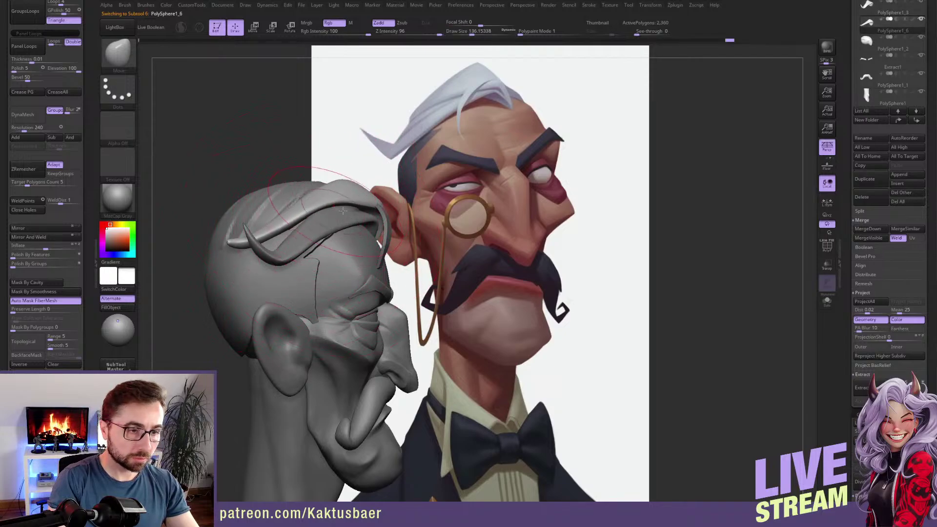
Restore the stored Front camera view to compare the sculpt with the reference.
right_click_drag(335, 237, 299, 248)
scroll(36, 293, "down", 15)
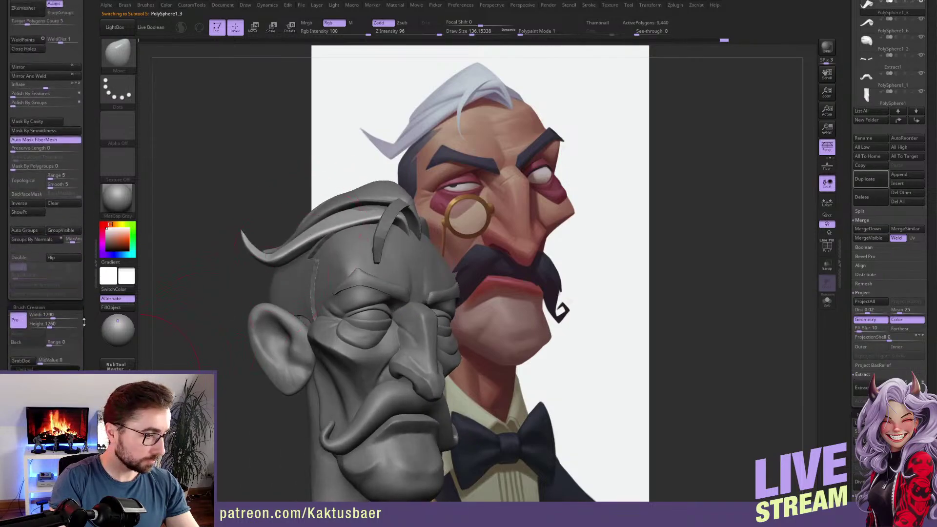
left_click(17, 350)
key("ctrl+shift+s")
key("ctrl+shift+s")
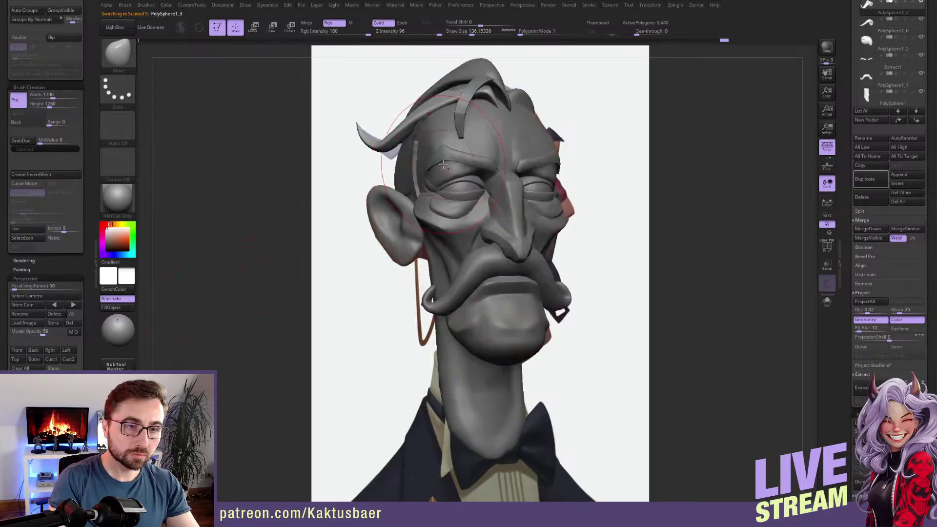
Isolate the head, turn on symmetry and reshape the upper side of the skull with the Move brush.
left_click(440, 129, "alt")
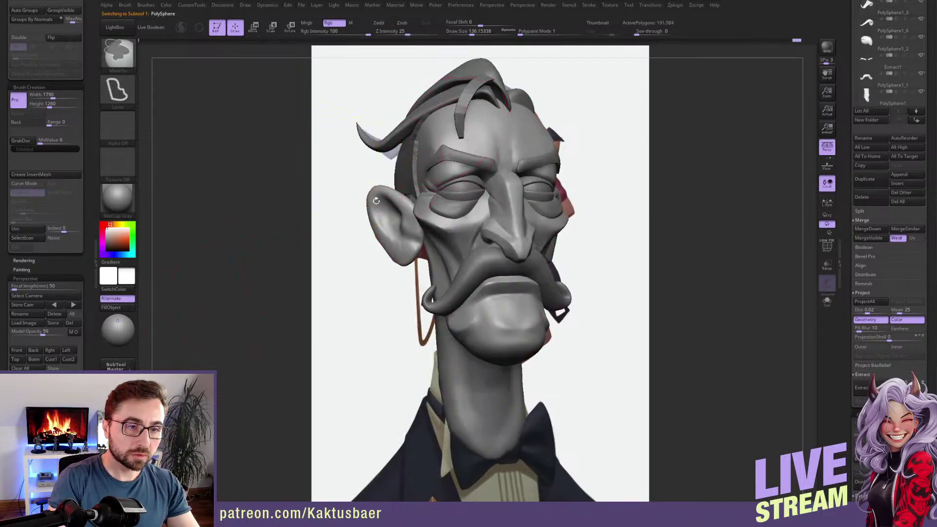
key("ctrl+shift+s")
key("x")
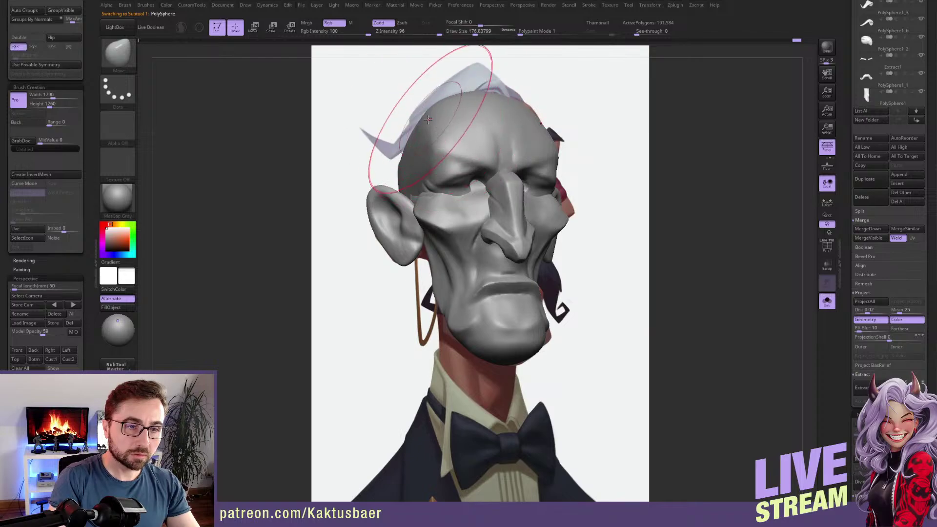
left_click_drag(420, 123, 410, 154)
Refine the head's temple and skull side with the Move brush, checking them against the reference in the Front camera view.
mouse_move(409, 147)
right_mouse_down("alt")
mouse_move(407, 184)
mouse_move(439, 187)
right_mouse_up("alt")
key("bracketleft")
key("s")
left_click_drag(382, 183, 390, 184)
right_click_drag(374, 172, 410, 174)
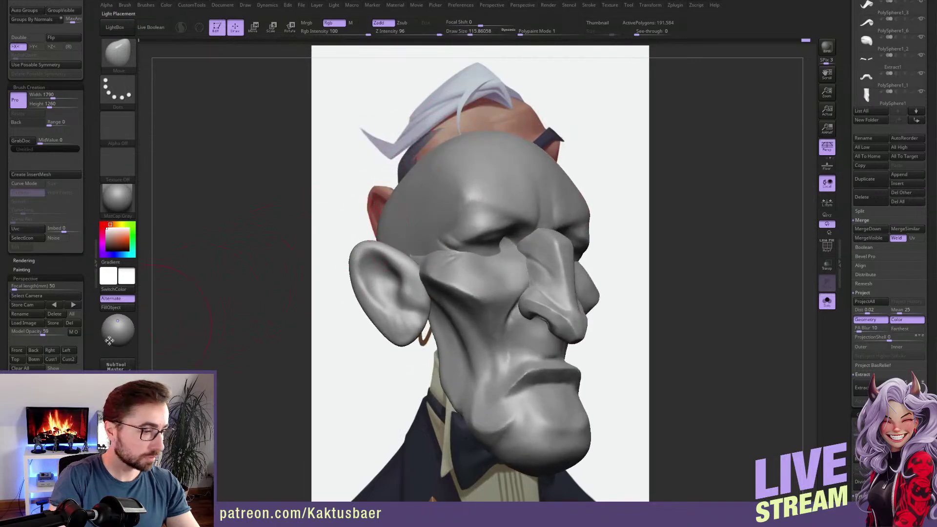
left_click(17, 351)
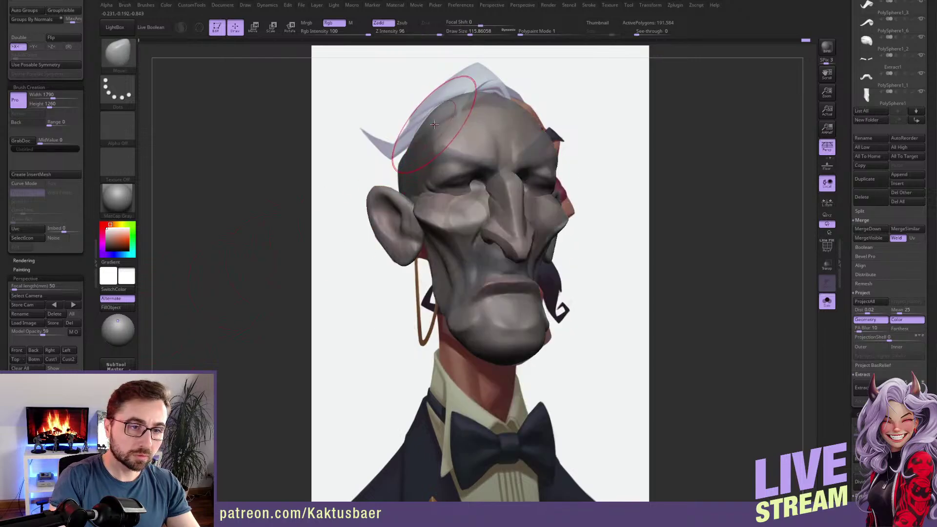
left_click_drag(439, 110, 440, 109)
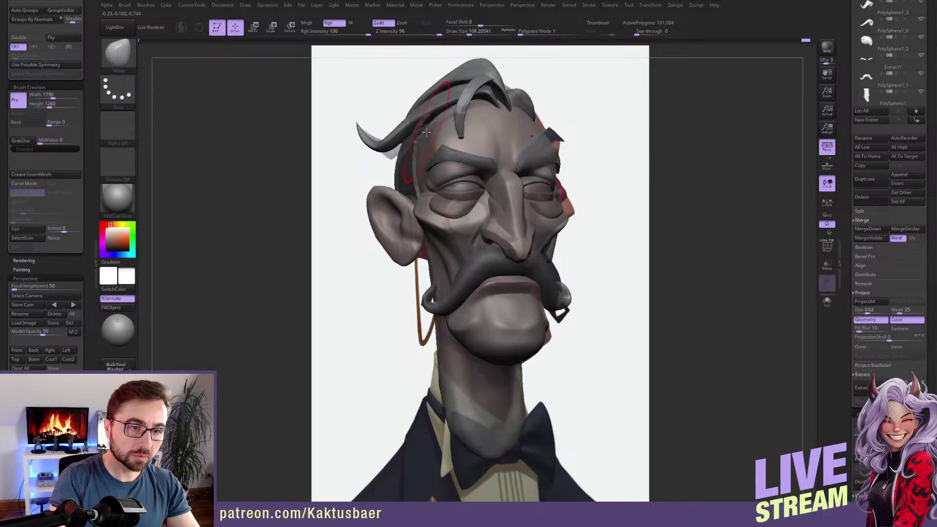
left_click_drag(428, 131, 426, 137)
Select the extracted short-hair piece and reshape its front edge at the temple with the Move brush.
left_click(412, 141, "alt")
key("s")
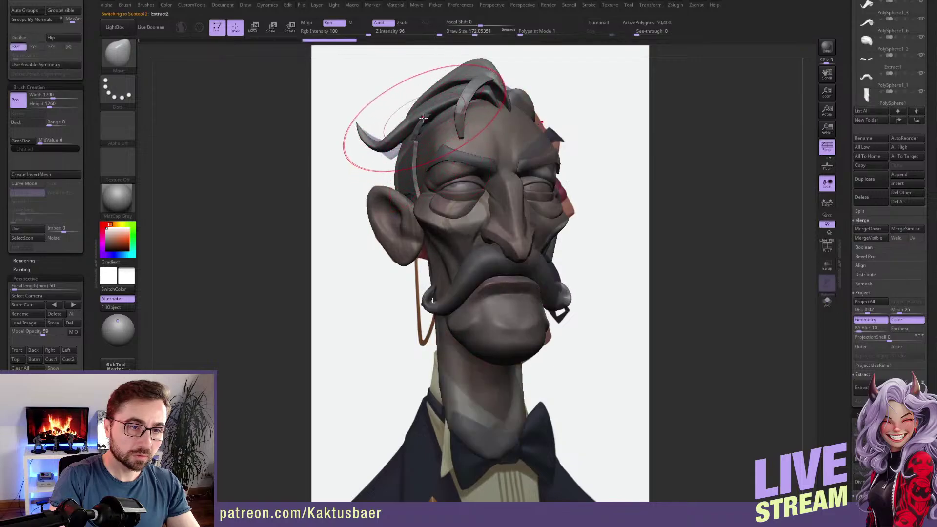
left_click_drag(429, 134, 427, 133)
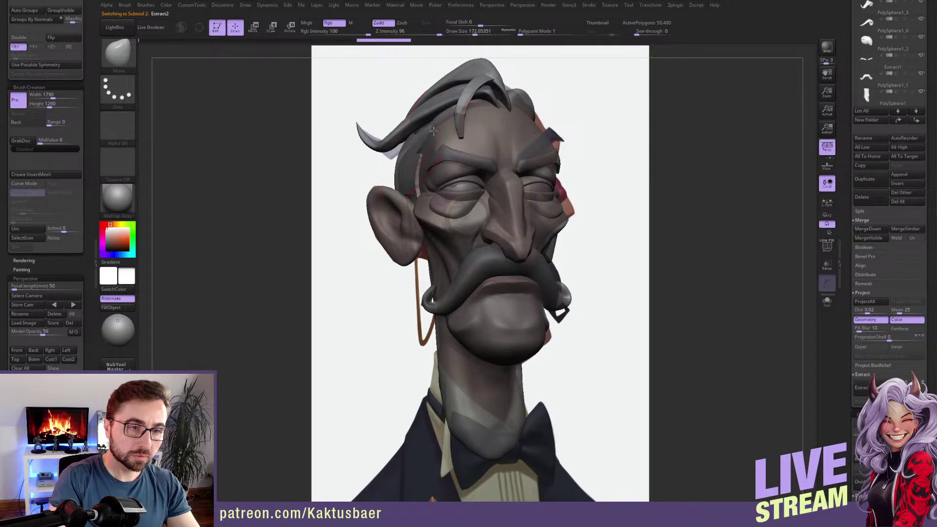
right_click_drag(415, 133, 445, 127)
key("s")
left_click_drag(440, 122, 435, 122)
mouse_move(445, 123)
left_mouse_down()
mouse_move(454, 115)
mouse_move(444, 127)
left_mouse_up()
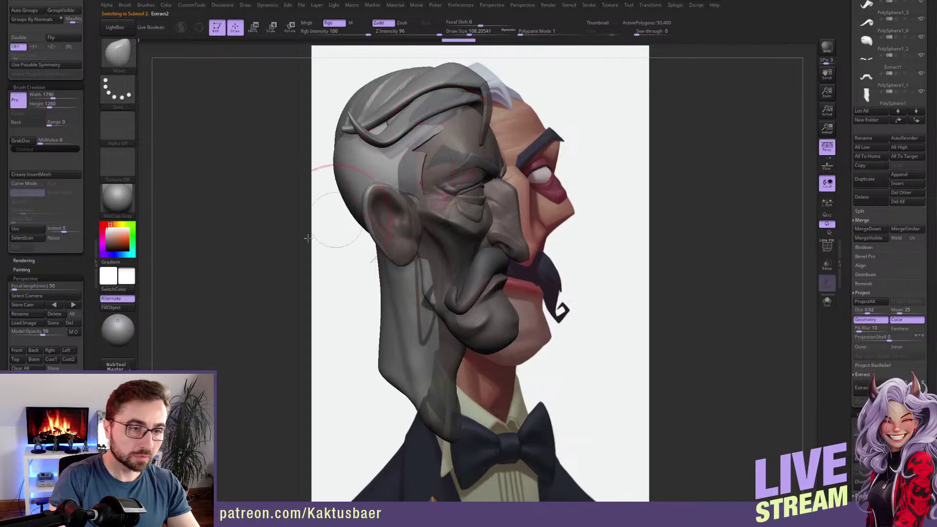
Restore the Front camera view and adjust the short-hair piece's hairline and sideburn to the reference.
left_click(18, 350)
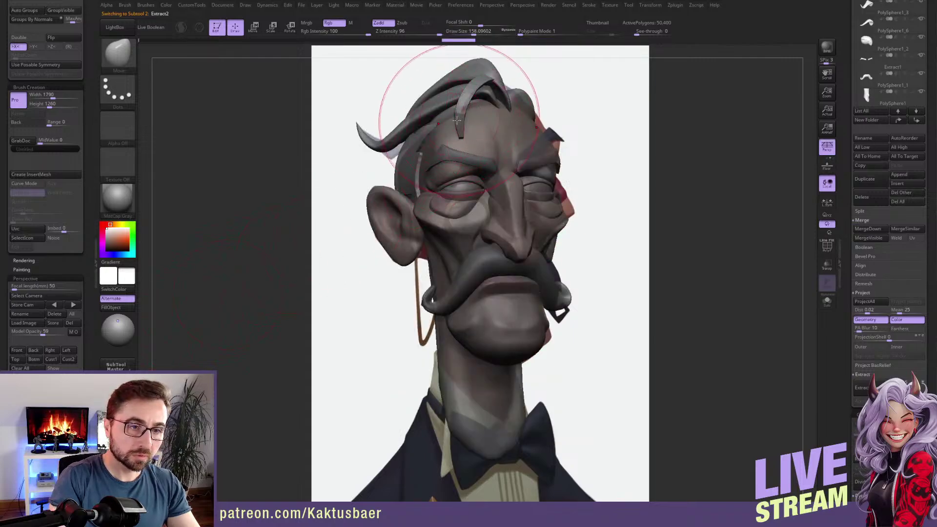
left_click_drag(440, 130, 437, 125)
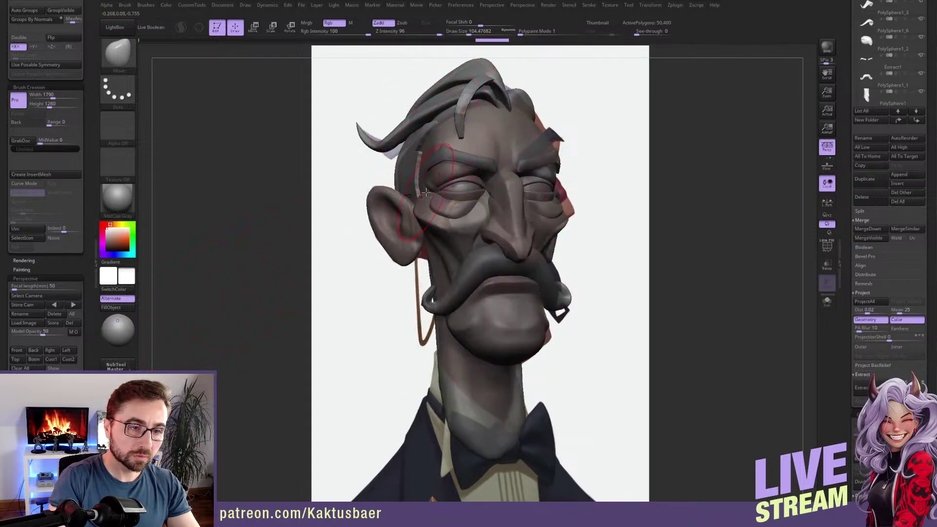
left_click_drag(423, 215, 413, 199)
Examine the short-hair piece's sideburn, ear cutout and nape from the back, side and front, including in isolation.
mouse_move(417, 202)
right_mouse_down()
mouse_move(395, 198)
mouse_move(312, 230)
right_mouse_up()
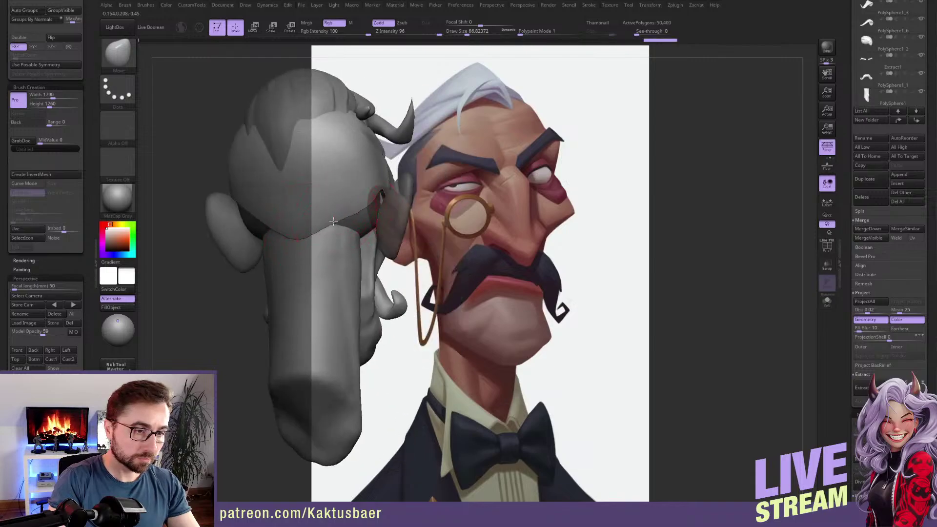
right_click_drag(320, 198, 357, 206)
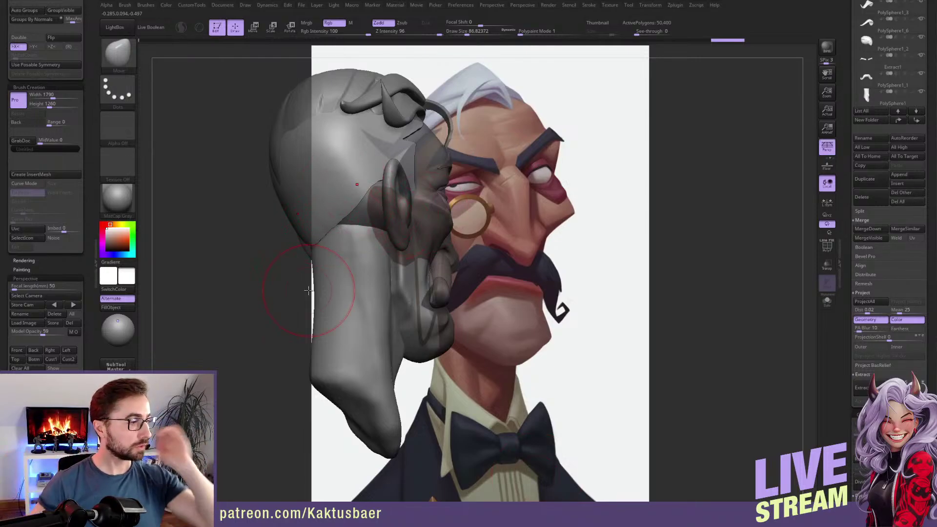
right_click_drag(330, 215, 371, 186)
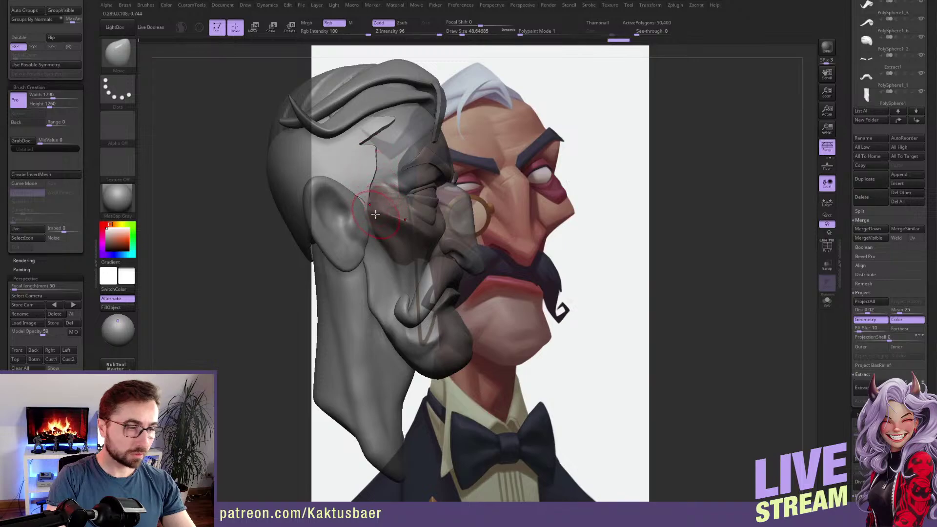
key("alt+s")
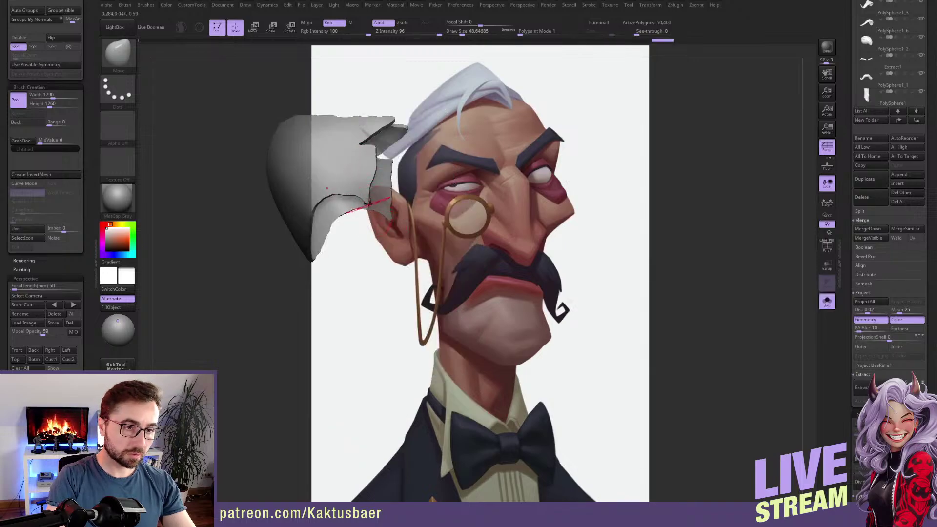
key("alt+s")
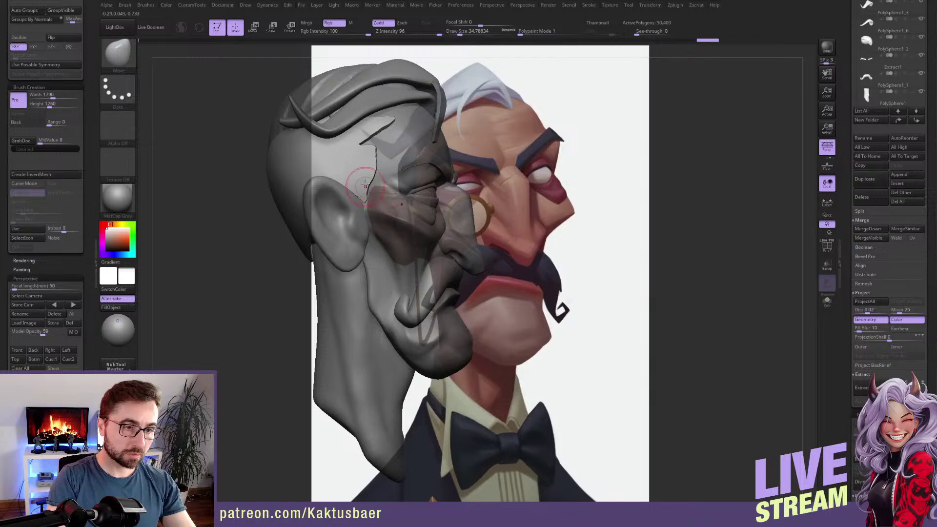
mouse_move(370, 186)
right_mouse_down("alt")
mouse_move(397, 237)
mouse_move(362, 193)
right_mouse_up("alt")
key("]")
key("]")
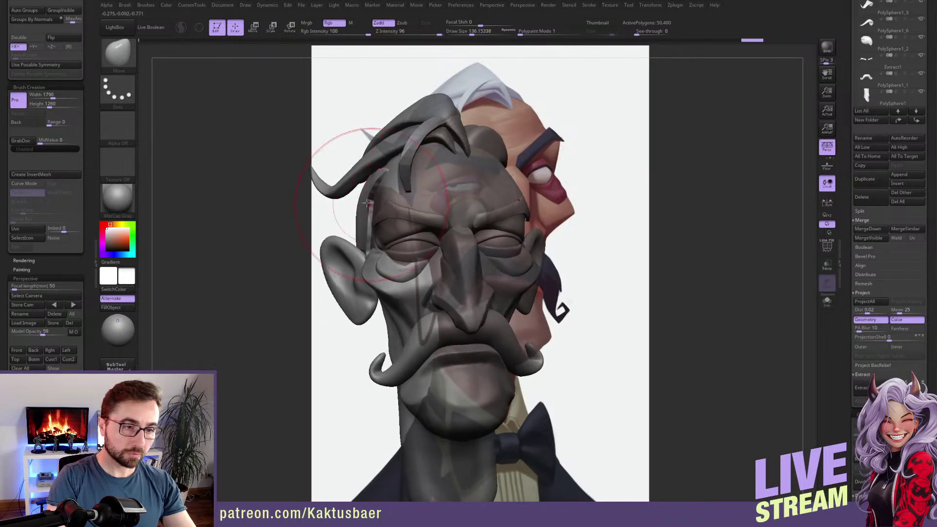
key("[")
mouse_move(386, 196)
right_mouse_down()
mouse_move(352, 214)
mouse_move(376, 211)
right_mouse_up()
key("]")
Adjust the side and nape edges of the short-hair piece with a large Move brush.
left_click_drag(301, 194, 293, 192)
right_click_drag(305, 209, 352, 244)
left_click_drag(354, 291, 347, 288)
right_click_drag(347, 287, 346, 275)
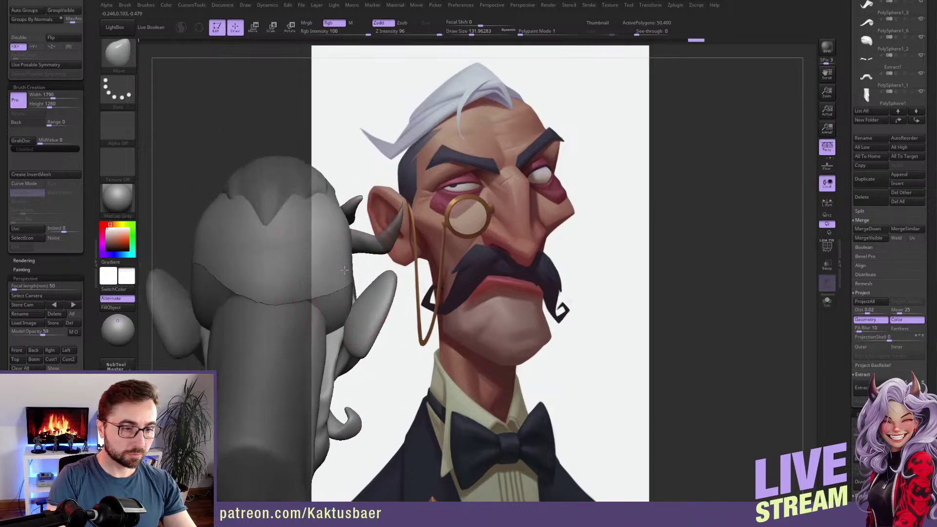
Refine the lower back edge of the short-hair piece around the nape with the Move brush.
left_click_drag(344, 271, 343, 271)
mouse_move(343, 272)
right_mouse_down()
mouse_move(359, 276)
mouse_move(332, 266)
right_mouse_up()
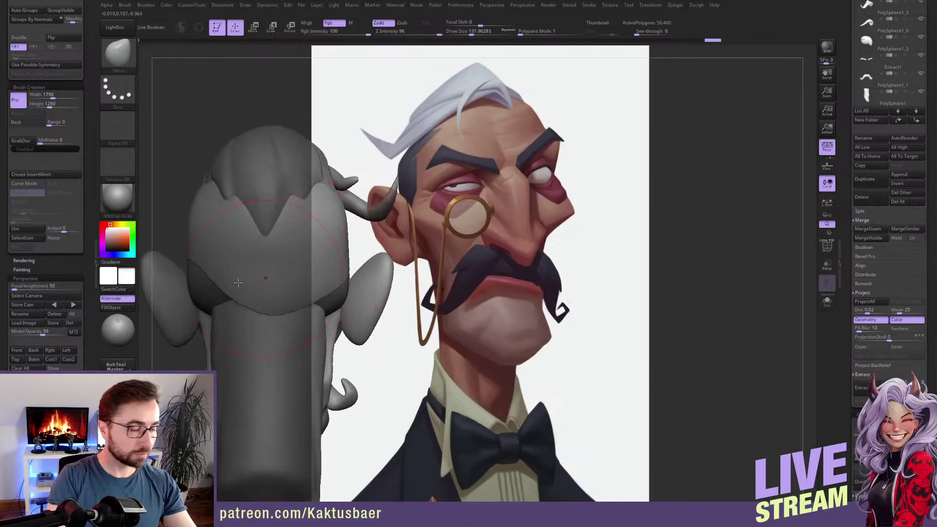
left_click_drag(92, 114, 92, 162)
left_click(53, 180)
mouse_move(264, 274)
right_mouse_down()
mouse_move(301, 275)
mouse_move(278, 280)
right_mouse_up()
Adjust the short-hair piece's edge in finer detail with a smaller Move brush from several angles.
key("bracketleft")
key("bracketleft")
key("bracketleft")
right_click_drag(414, 265, 422, 270)
key("s")
left_click_drag(419, 271, 414, 261)
right_click_drag(415, 258, 411, 256)
key("bracketleft")
left_click_drag(411, 256, 423, 256)
right_click_drag(423, 256, 408, 259)
left_click_drag(408, 260, 410, 259)
right_click_drag(410, 260, 408, 238)
Restore the Front camera view, select the lower swept-back strand and move its pointed tip onto the reference silhouette.
left_click_drag(89, 354, 88, 301)
left_click(18, 305)
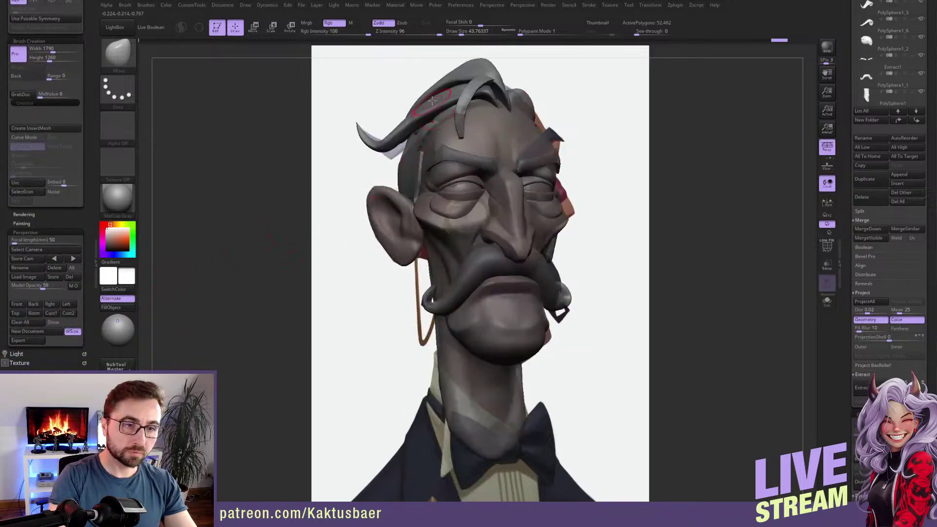
left_click(434, 116, "alt")
key("bracketright")
key("bracketleft")
left_click_drag(368, 144, 374, 142)
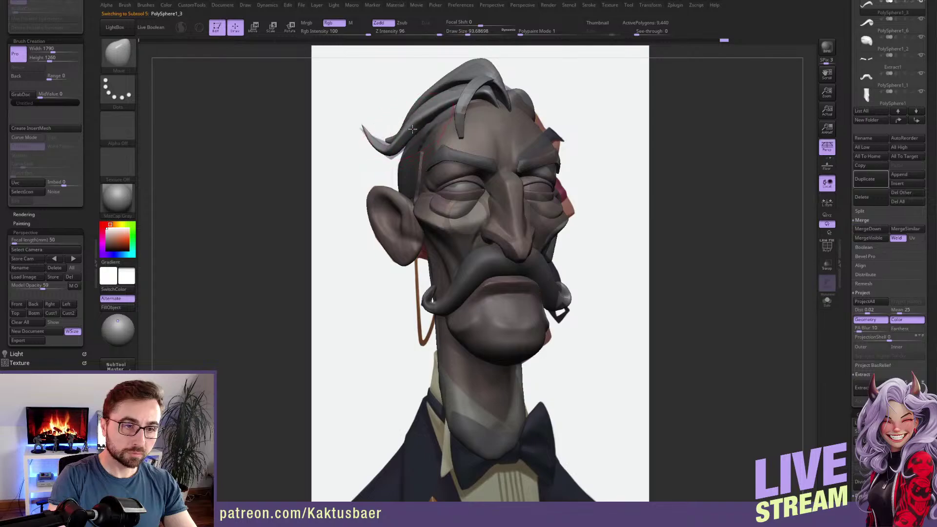
Reshape the middle of the swept-back strand with a larger Move brush to follow the reference's hair flow.
key("s")
left_click_drag(437, 105, 440, 105)
left_click_drag(344, 115, 423, 122)
key("s")
left_click_drag(424, 122, 426, 105)
key("s")
left_click_drag(428, 105, 424, 105)
left_click_drag(476, 68, 430, 122)
key("s")
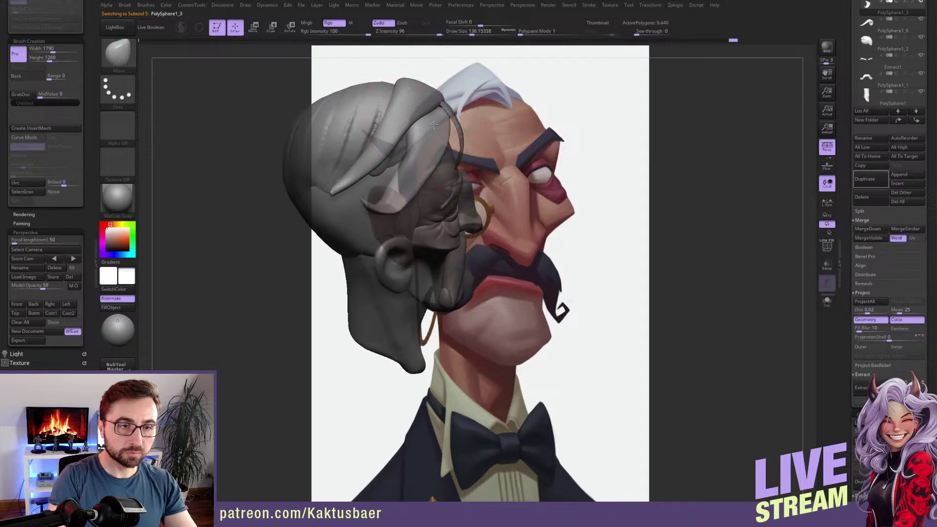
Restore the Front camera view and refine the strand's body and rear tip with progressively adjusted Move brush sizes.
left_click(24, 305)
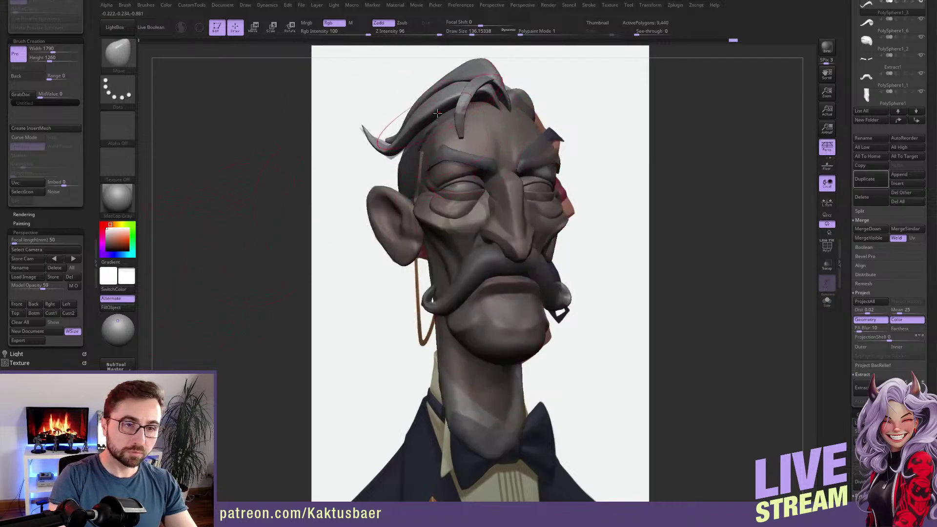
key("s")
left_click_drag(435, 104, 432, 104)
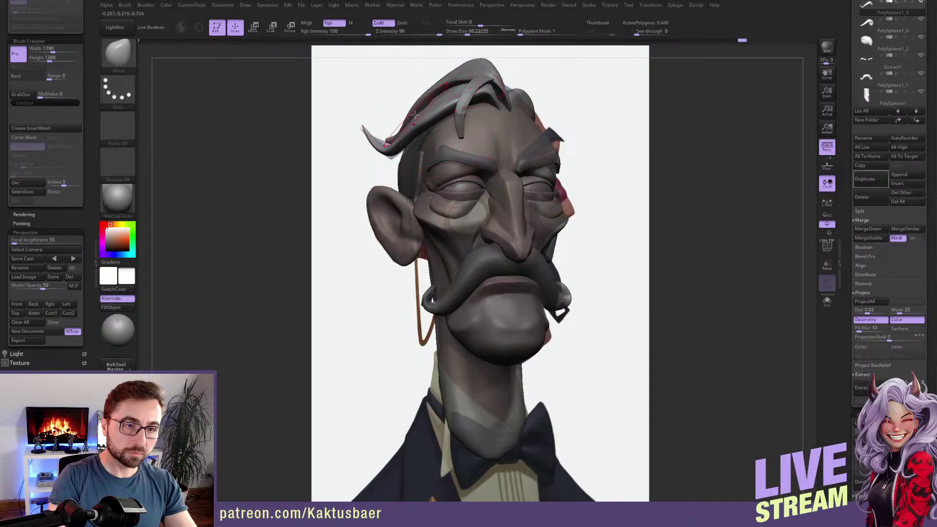
key("s")
left_click_drag(391, 151, 388, 150)
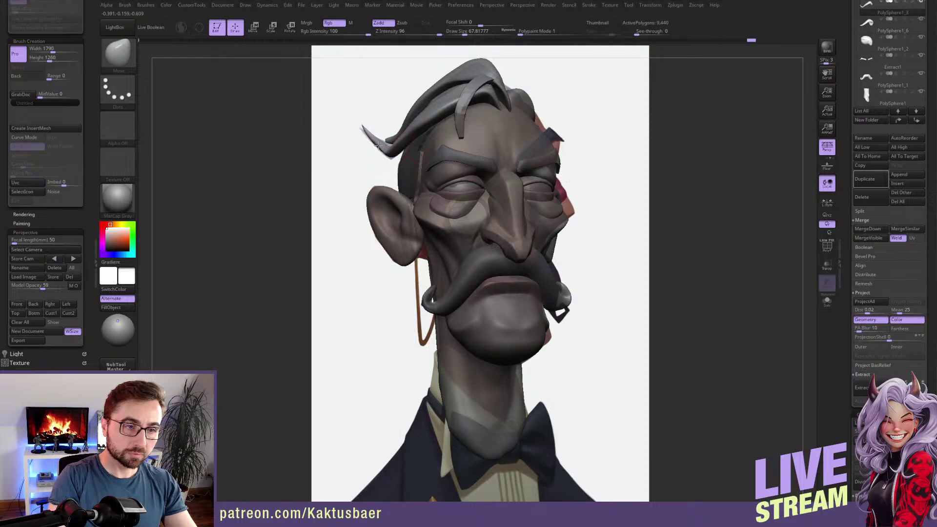
key("s")
left_click_drag(399, 146, 401, 146)
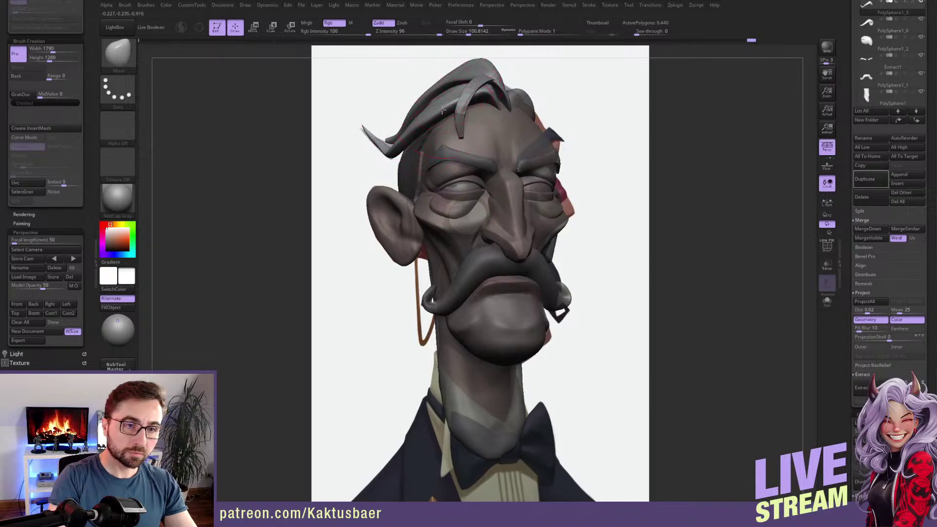
Adjust how the swept-back strand sits against the side of the head with the Move brush.
key("s")
left_click_drag(438, 117, 435, 114)
key("s")
mouse_move(439, 108)
right_mouse_down()
mouse_move(484, 100)
mouse_move(426, 138)
right_mouse_up()
left_click_drag(392, 167, 398, 157)
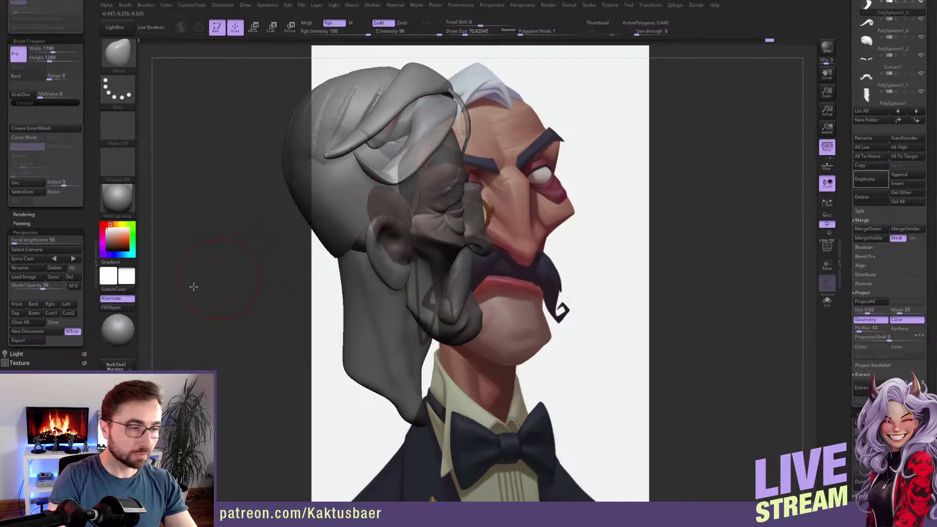
Restore the Front camera view, select the thin forelock strand and shift its upper part with the Move brush.
left_click(18, 305)
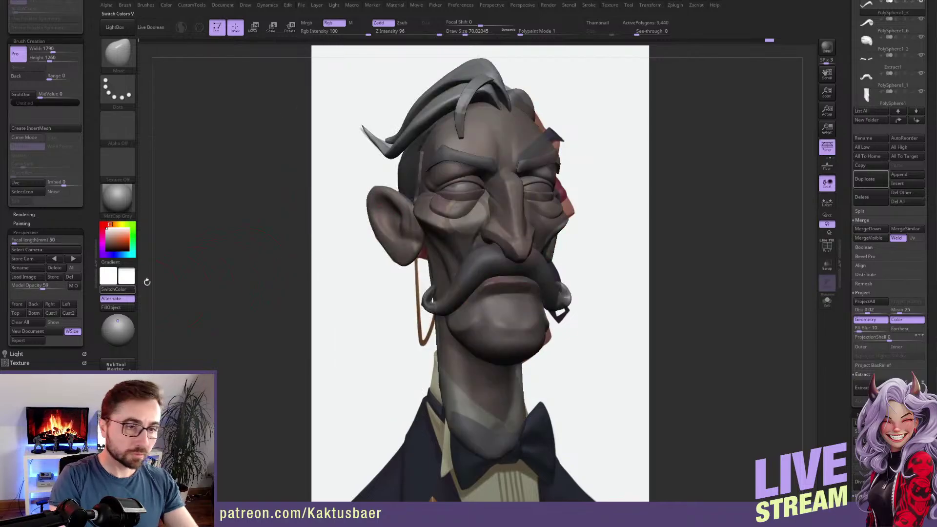
left_click(463, 113, "alt")
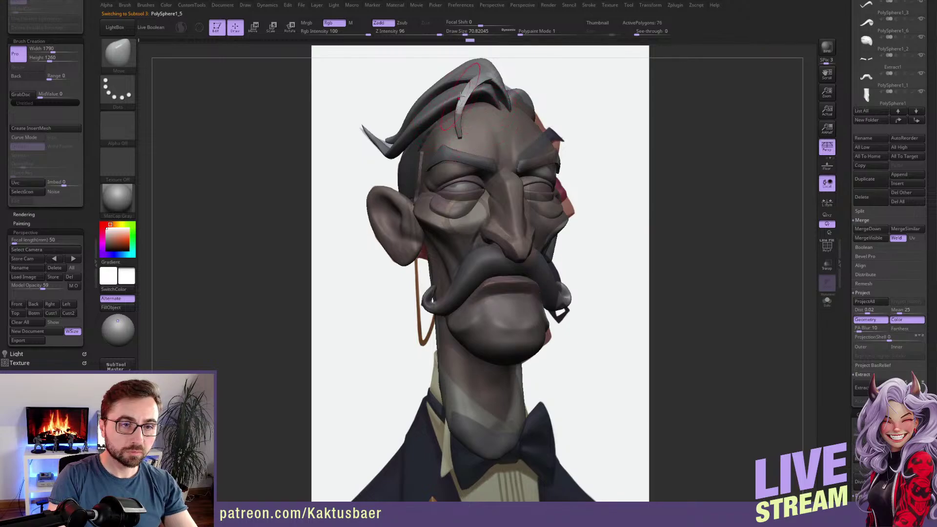
key("s")
left_click_drag(469, 78, 461, 77)
Select the top swept-back hair piece and reshape its crown and front edge to the reference outline.
key("s")
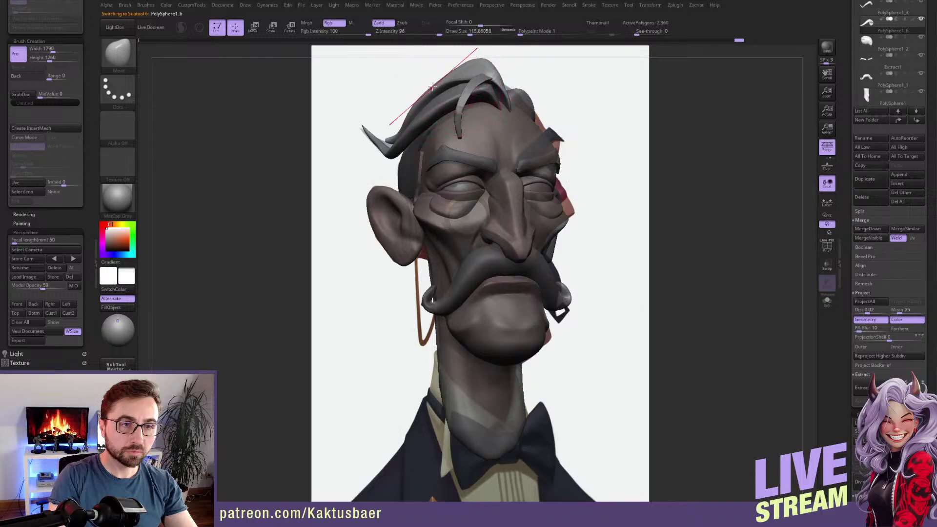
left_click_drag(488, 69, 489, 67)
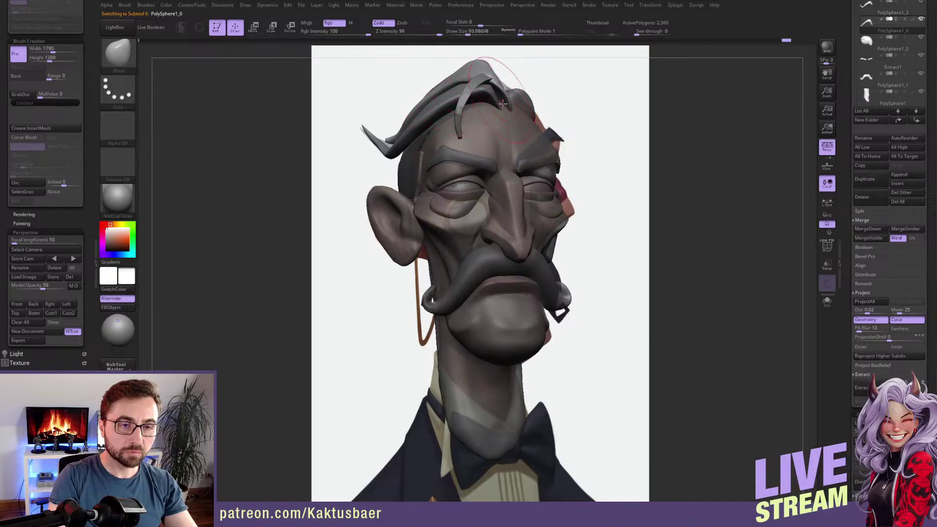
key("s")
left_click_drag(505, 96, 501, 95)
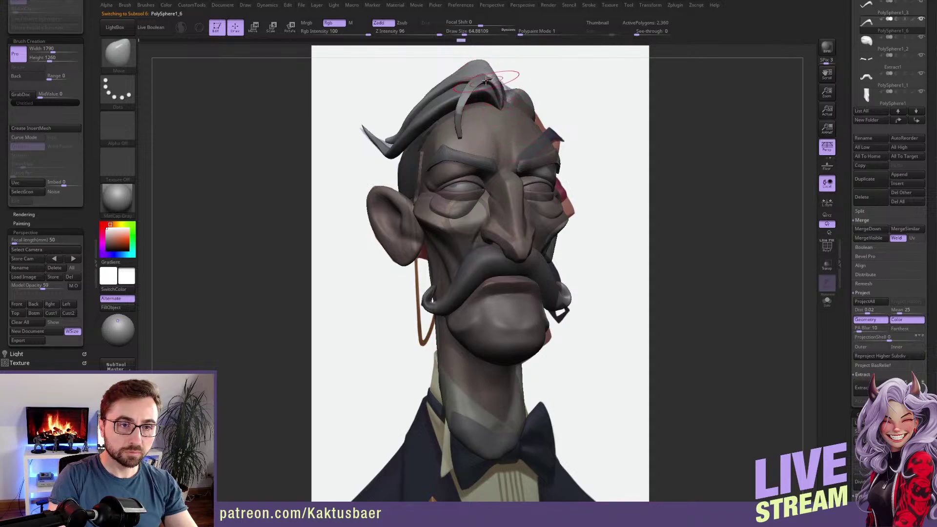
mouse_move(511, 101)
right_mouse_down()
mouse_move(481, 108)
mouse_move(492, 136)
right_mouse_up()
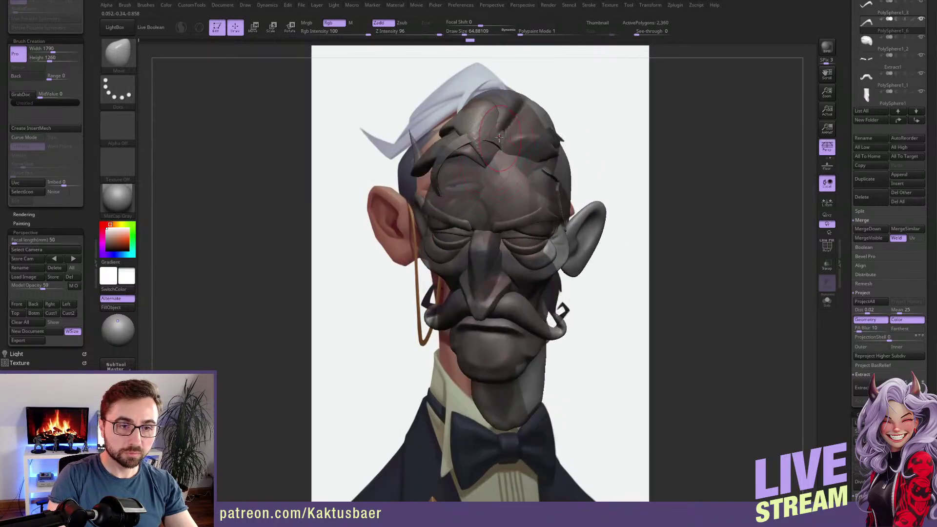
Check the main hair mass and forelock from the front and side, restore the Front camera view and quick-save the project.
left_click(494, 128, "alt")
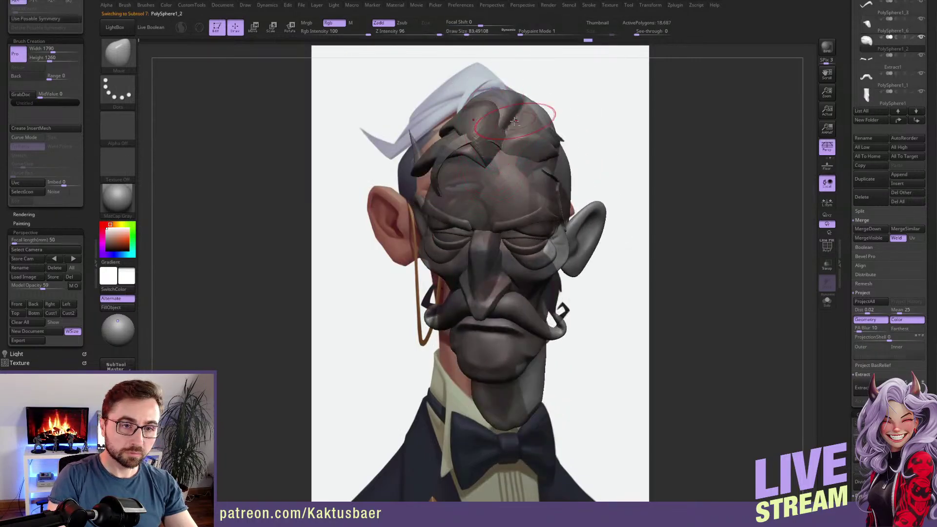
mouse_move(507, 144)
right_mouse_down()
mouse_move(492, 138)
mouse_move(503, 124)
mouse_move(481, 127)
mouse_move(526, 146)
mouse_move(503, 161)
mouse_move(519, 142)
right_mouse_up()
left_click(480, 130, "alt")
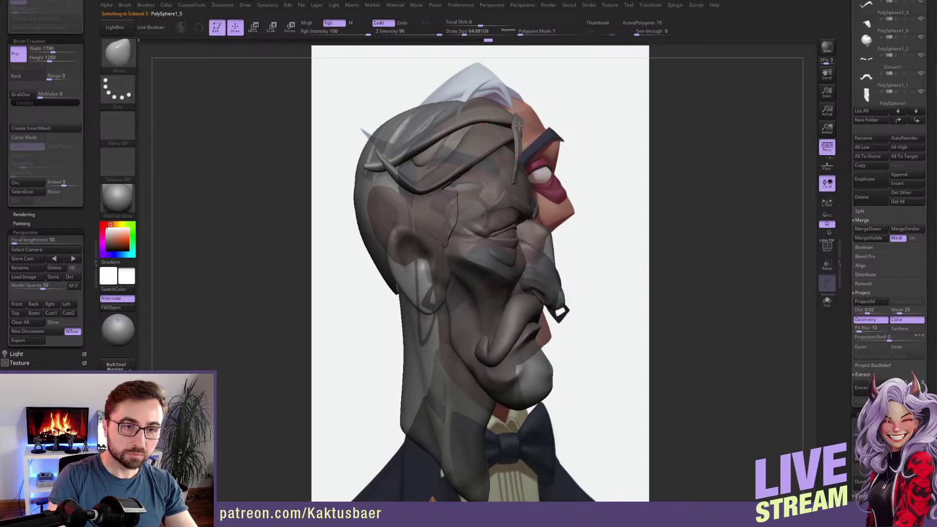
right_click_drag(520, 136, 493, 160)
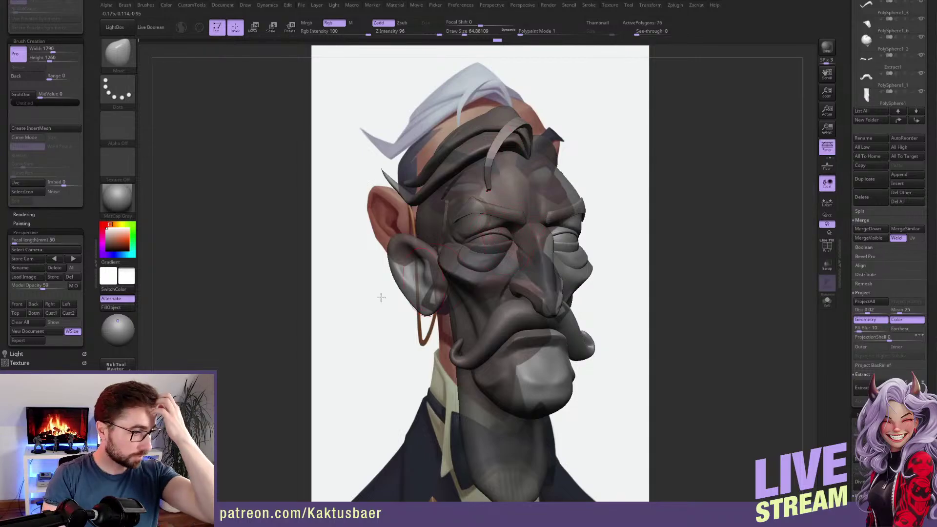
left_click(20, 304)
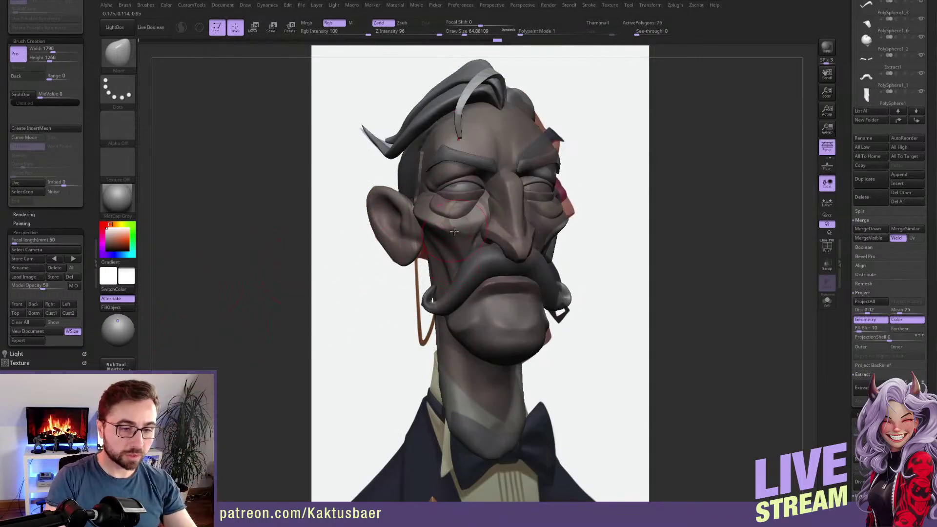
key("ctrl")
mouse_move(526, 212)
right_mouse_down()
mouse_move(481, 215)
mouse_move(535, 219)
right_mouse_up()
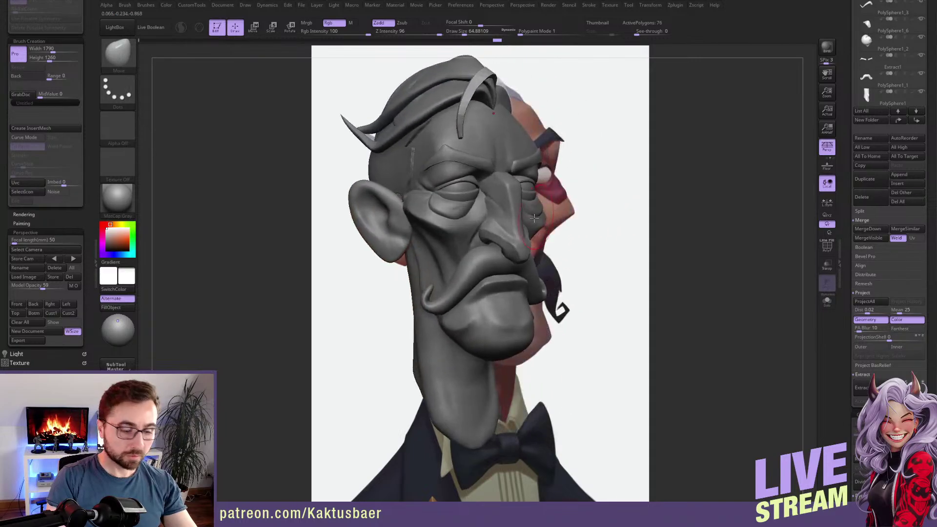
key("ctrl+s")
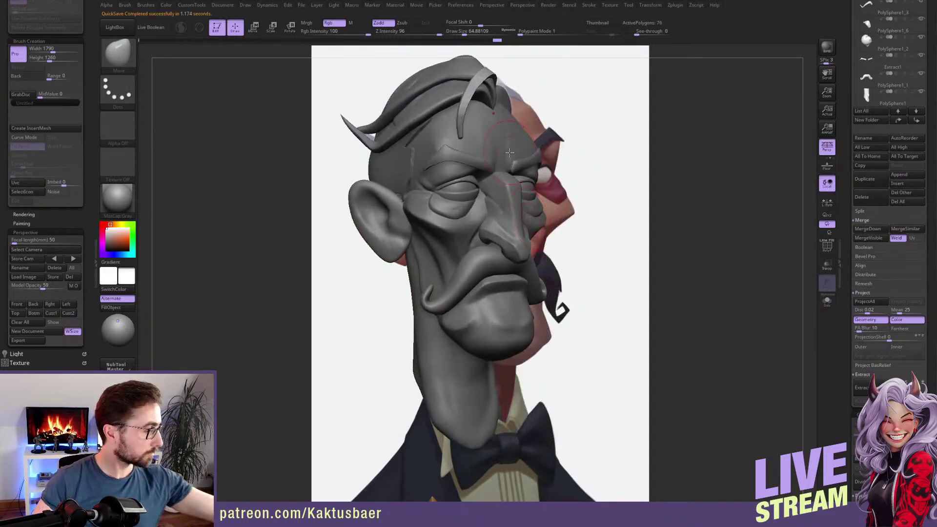
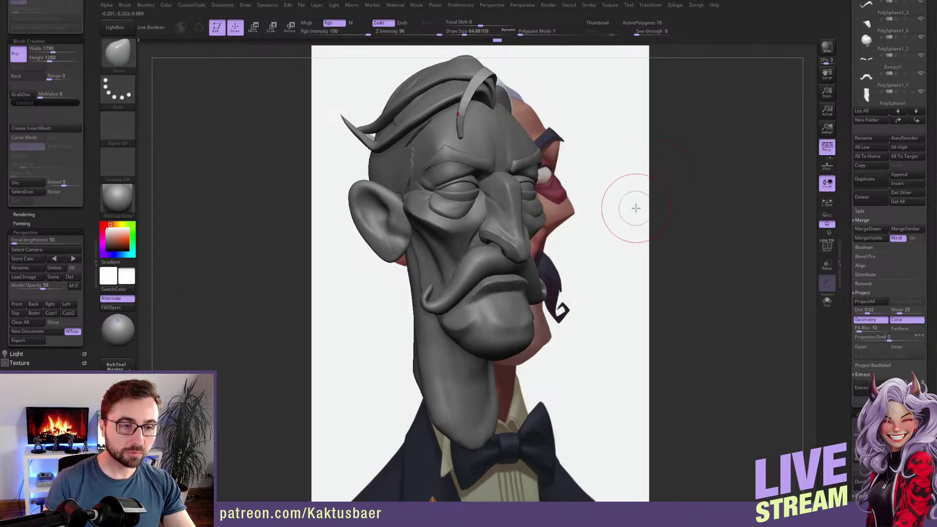
Select the moustache, compare its shape with the reference from several angles and frame its curled end.
mouse_move(503, 244)
right_mouse_down()
mouse_move(451, 256)
mouse_move(492, 253)
mouse_move(442, 348)
mouse_move(389, 311)
right_mouse_up()
left_click(407, 220, "alt")
mouse_move(407, 219)
right_mouse_down("alt")
mouse_move(415, 227)
mouse_move(383, 205)
mouse_move(385, 218)
mouse_move(406, 216)
mouse_move(401, 203)
mouse_move(296, 241)
right_mouse_up("alt")
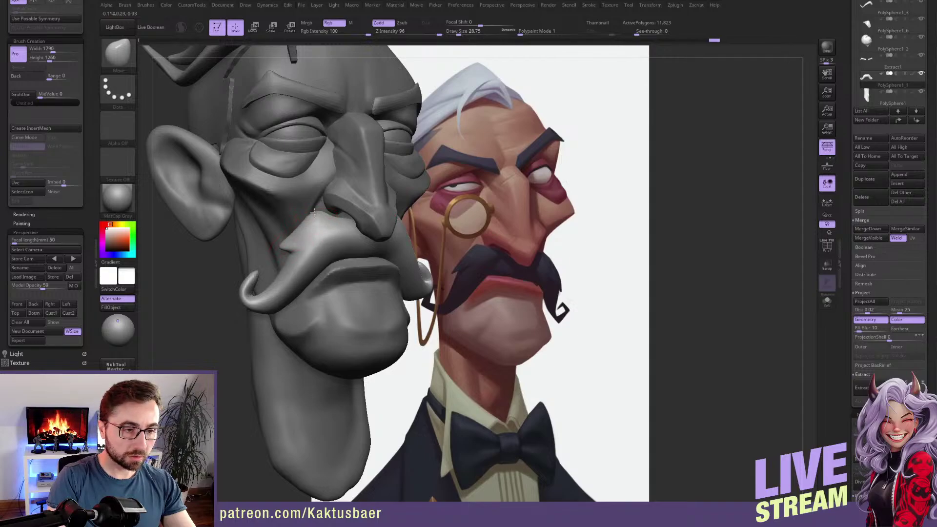
right_click_drag(382, 215, 379, 211, "alt")
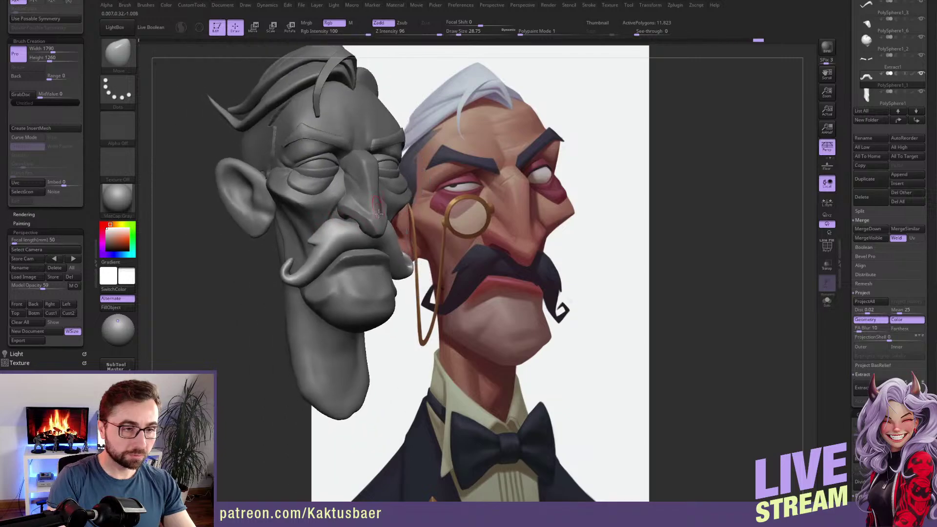
right_click_drag(347, 160, 300, 234)
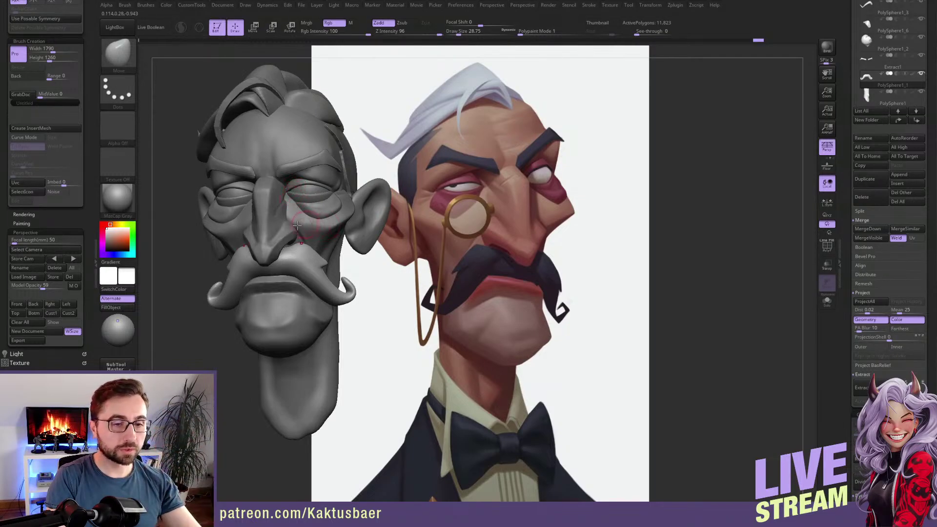
mouse_move(259, 216)
right_mouse_down()
mouse_move(321, 219)
mouse_move(295, 203)
right_mouse_up()
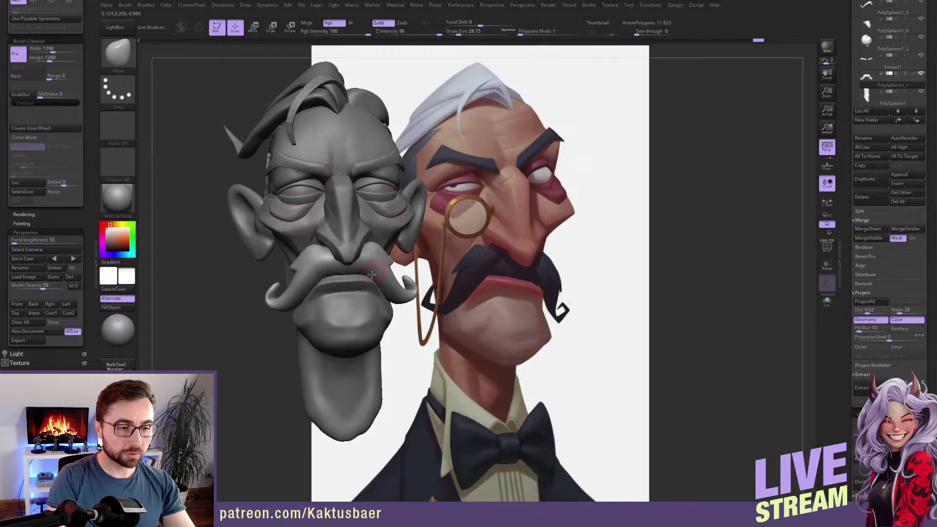
right_click_drag(325, 290, 276, 263)
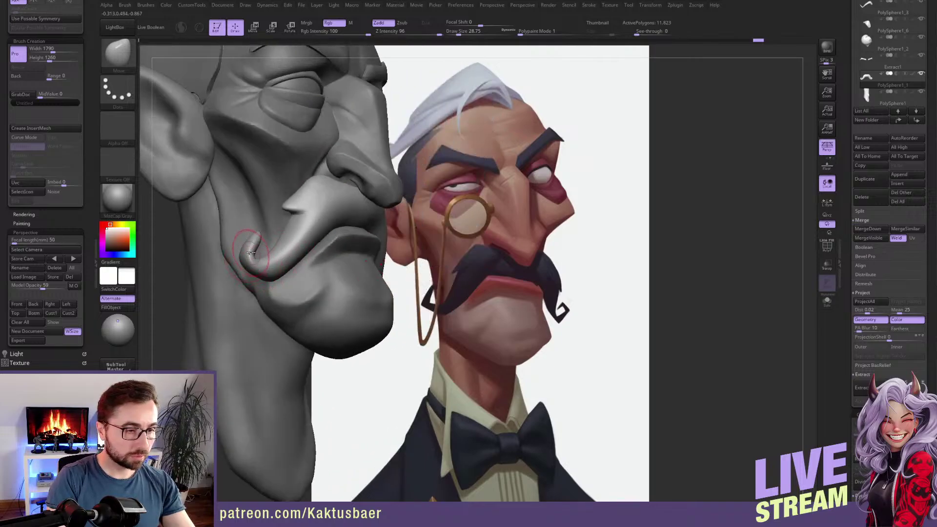
left_click_drag(253, 252, 263, 234)
key("s")
key("ctrl+z")
Mask the whole moustache except its curled tip using a lasso mask and mask inversion.
right_click_drag(296, 238, 277, 230)
left_click_drag(276, 230, 274, 230, "ctrl")
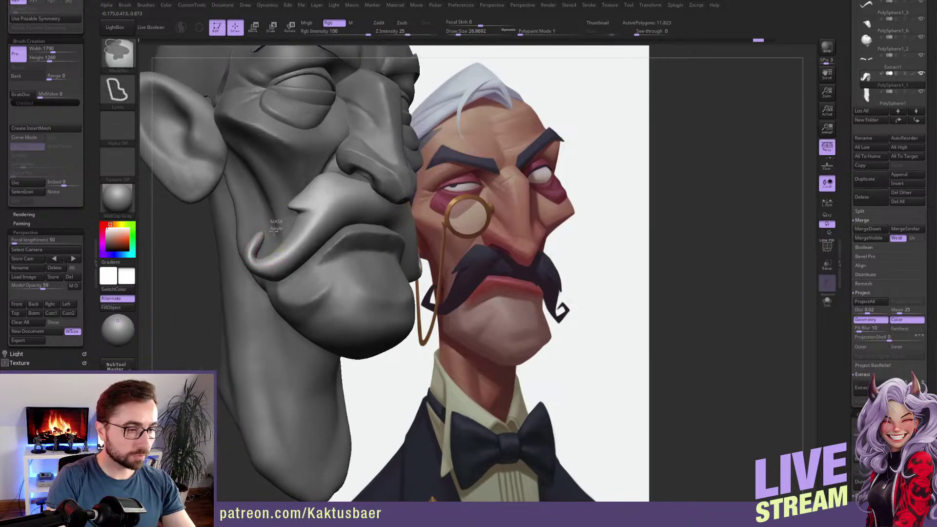
mouse_move(256, 266)
left_mouse_down("ctrl")
mouse_move(262, 211)
mouse_move(258, 306)
mouse_move(267, 301)
left_mouse_up("ctrl")
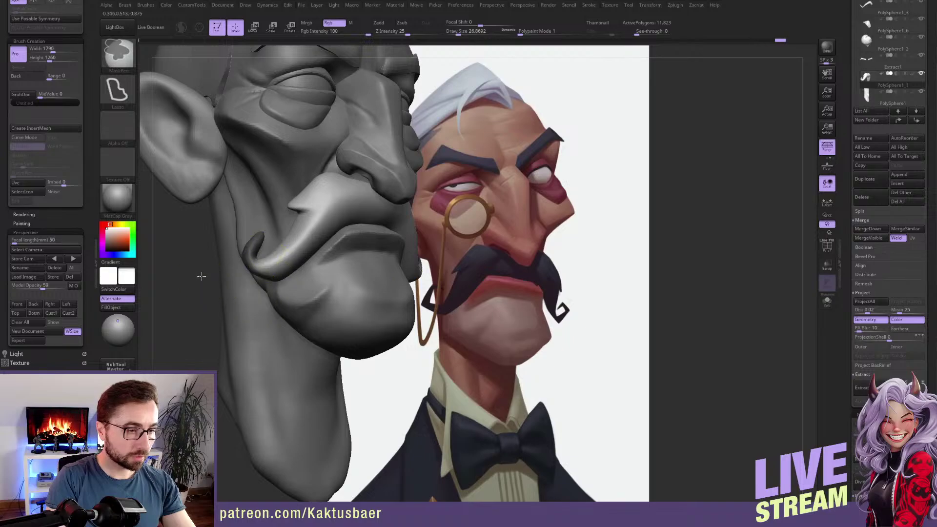
left_click(255, 266, "ctrl")
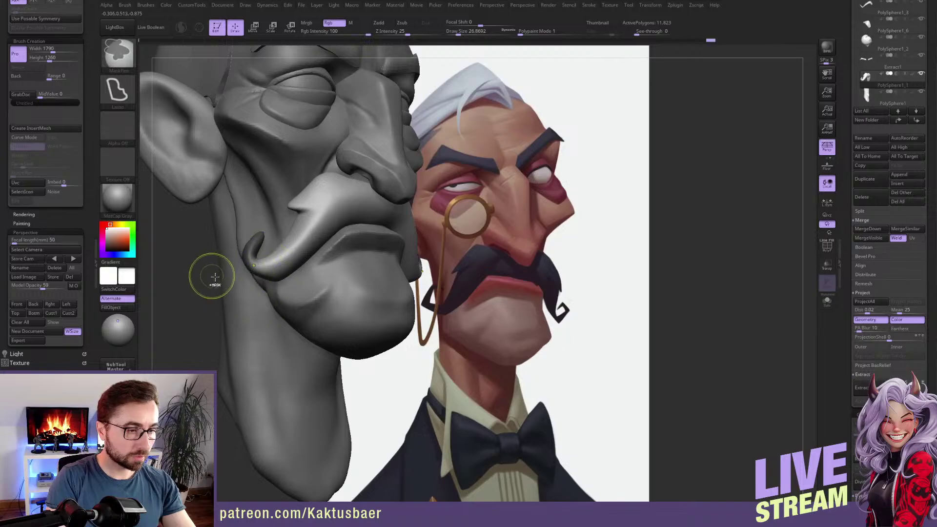
left_click(187, 225, "ctrl")
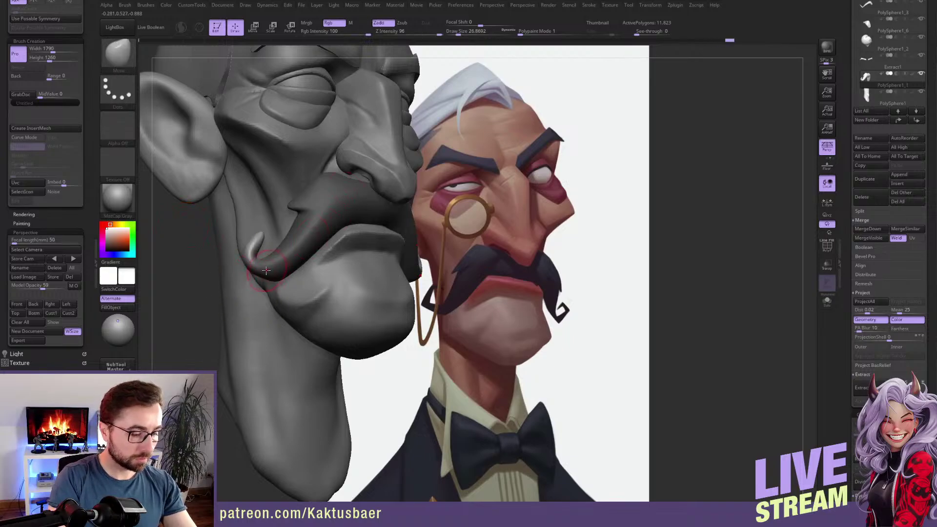
Rotate the moustache's unmasked tip inward with the Transpose line.
key("r")
left_click(254, 256)
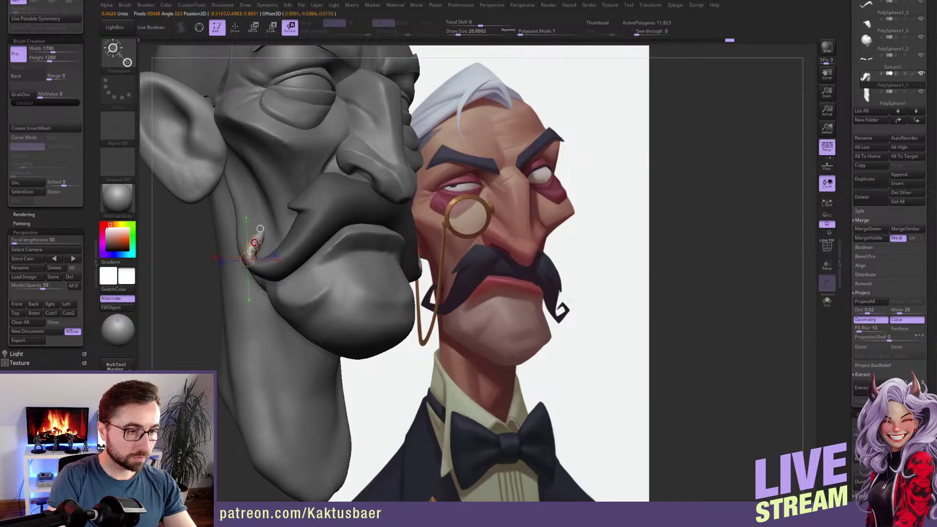
key("q")
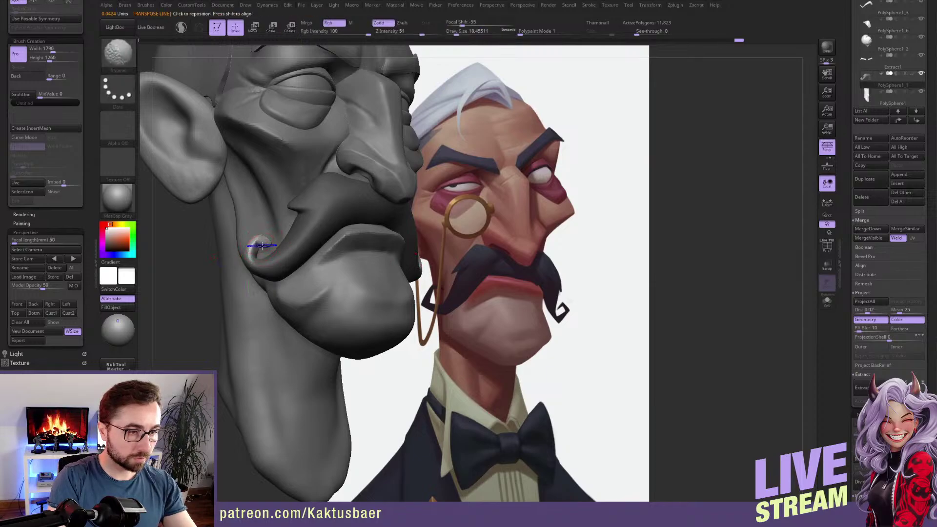
Pull the moustache's unmasked curled tip into a tighter inward hook with the Move brush.
key("b")
key("m")
key("v")
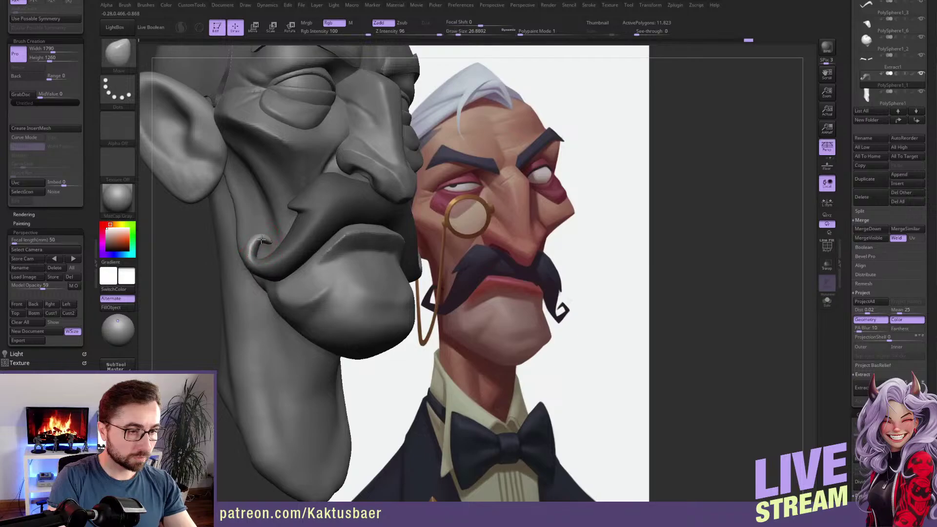
left_click_drag(257, 233, 260, 239)
mouse_move(260, 239)
right_mouse_down("ctrl")
mouse_move(273, 264)
mouse_move(250, 244)
right_mouse_up("ctrl")
key("s")
mouse_move(258, 247)
left_mouse_down()
mouse_move(251, 244)
mouse_move(249, 261)
mouse_move(249, 249)
left_mouse_up()
key("s")
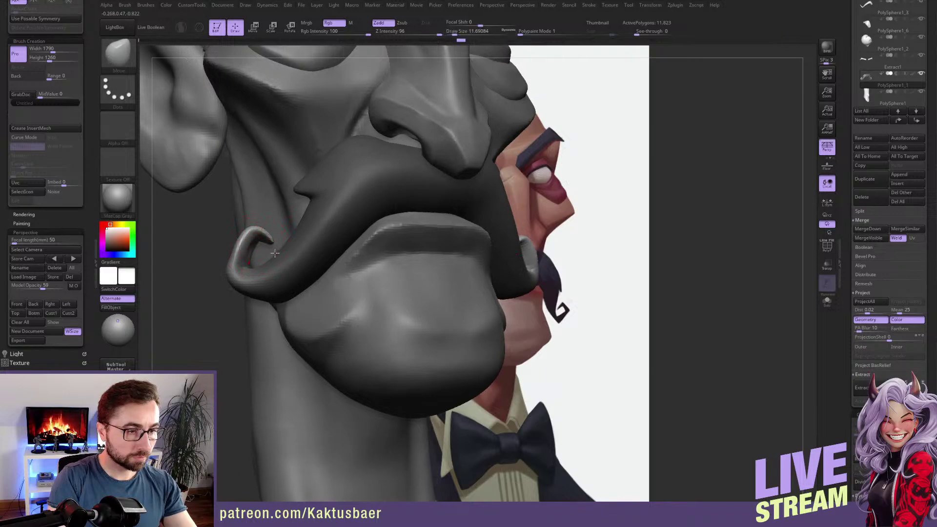
right_click_drag(274, 253, 322, 251)
left_click_drag(268, 247, 261, 251)
Clear the mask and reshape the inside of the moustache's curl so it flows into the strand.
left_click_drag(318, 208, 312, 217, "ctrl")
mouse_move(254, 257)
left_mouse_down()
mouse_move(251, 247)
mouse_move(257, 253)
left_mouse_up()
right_click_drag(302, 241, 282, 238)
mouse_move(269, 262)
left_mouse_down()
mouse_move(272, 241)
mouse_move(267, 260)
mouse_move(265, 247)
left_mouse_up()
mouse_move(249, 285)
left_mouse_down()
mouse_move(283, 276)
mouse_move(261, 246)
left_mouse_up()
Refine the curled end's thickness with the Move brush and smooth it from several angles.
mouse_move(271, 231)
right_mouse_down()
mouse_move(285, 226)
mouse_move(231, 221)
mouse_move(247, 266)
mouse_move(218, 269)
right_mouse_up()
key("s")
left_click_drag(219, 269, 229, 254)
key("s")
right_click_drag(268, 231, 305, 232)
key("shift")
mouse_move(236, 261)
left_mouse_down("shift")
mouse_move(231, 255)
mouse_move(239, 262)
mouse_move(245, 248)
left_mouse_up("shift")
key("s")
right_click_drag(247, 248, 281, 250)
left_click_drag(282, 251, 289, 245, "shift")
right_click_drag(247, 256, 274, 258)
left_click_drag(247, 260, 240, 242, "shift")
mouse_move(211, 228)
right_mouse_down()
mouse_move(291, 259)
mouse_move(302, 247)
right_mouse_up()
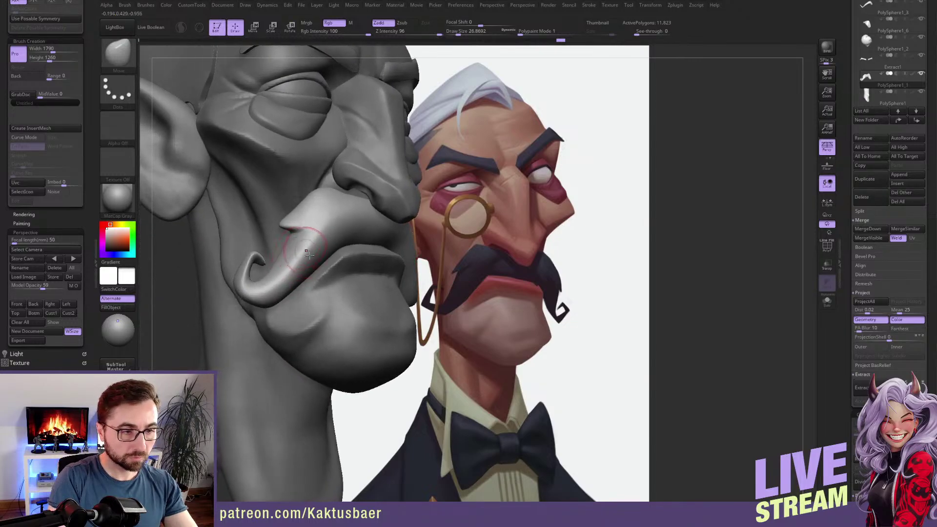
Carve creases under the moustache's upper tuft and along the lower strand beside the mouth with DamStandard.
key("b")
key("d")
key("s")
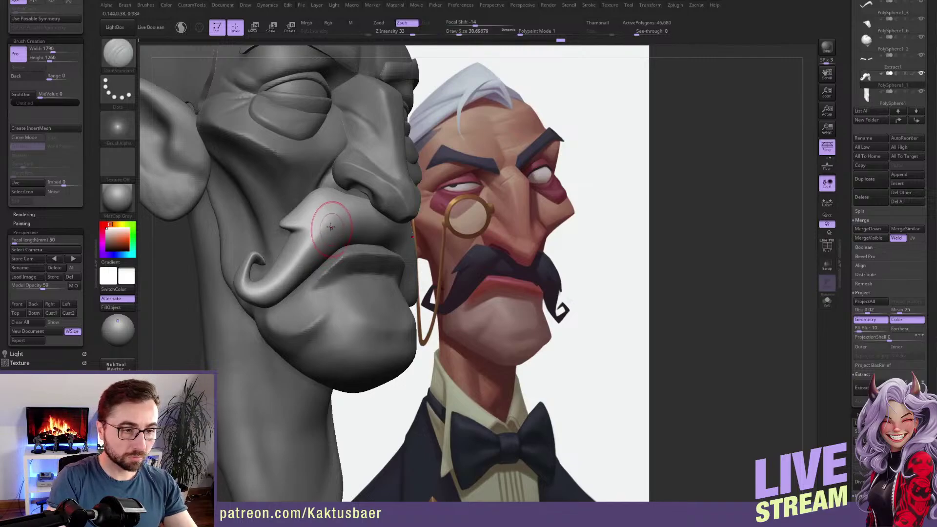
key("bracketleft")
left_click_drag(294, 230, 347, 210)
key("ctrl+z")
key("s")
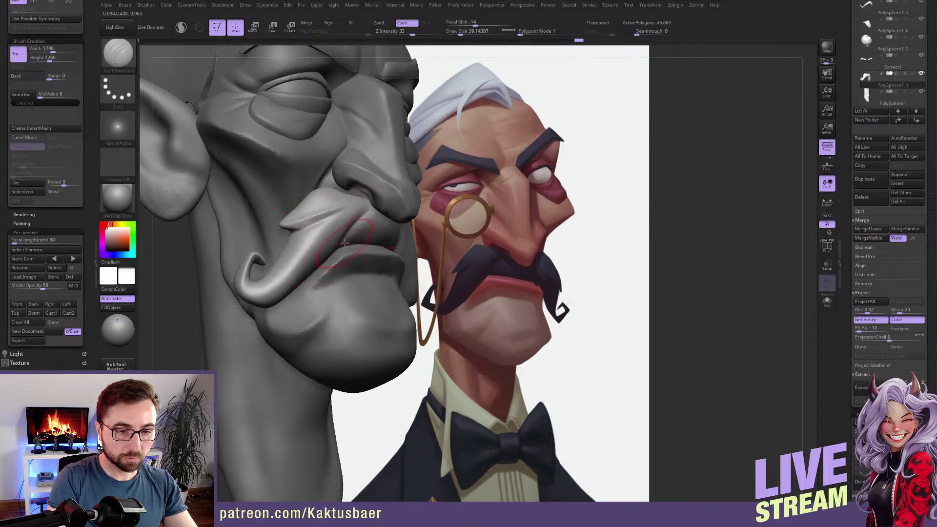
left_click_drag(366, 209, 318, 267)
key("ctrl+z")
left_click_drag(370, 211, 308, 276)
Smooth the moustache's curled end and the lower strand leading into it.
key("bracketleft")
key("bracketleft")
right_click_drag(272, 274, 234, 263, "ctrl")
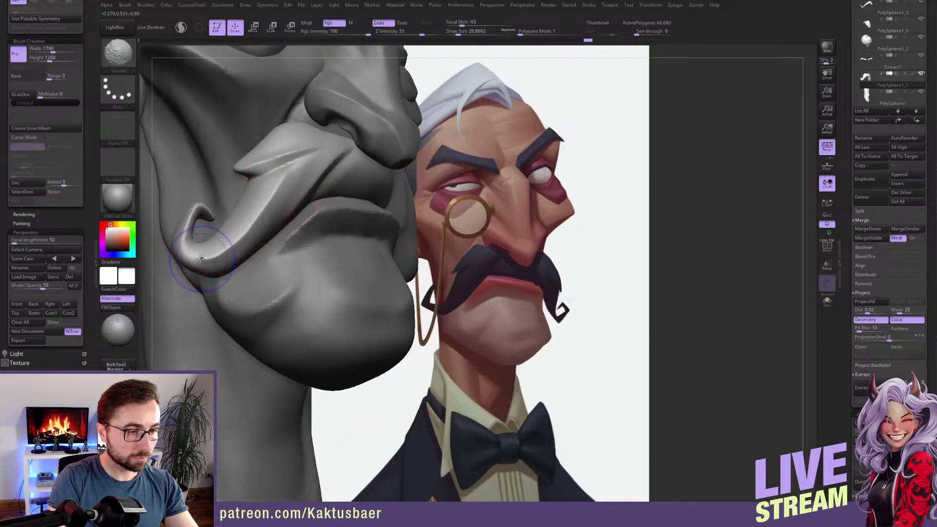
left_click_drag(201, 259, 220, 253, "shift")
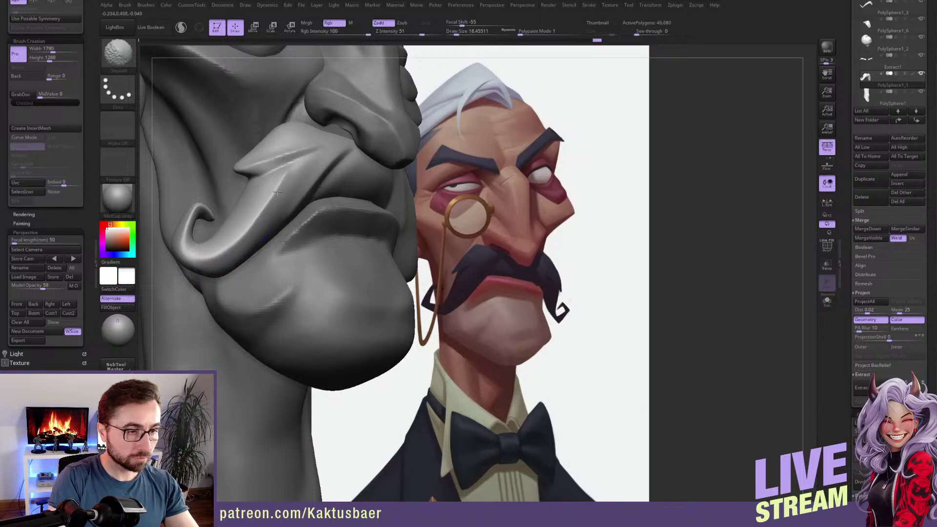
left_click_drag(256, 213, 218, 243, "shift")
mouse_move(265, 209)
right_mouse_down("ctrl")
mouse_move(265, 179)
mouse_move(222, 188)
mouse_move(267, 192)
mouse_move(273, 223)
right_mouse_up("ctrl")
Soften the lower strand just below the moustache's upper tuft and switch to the TrimDynamic brush.
key("b")
key("t")
key("d")
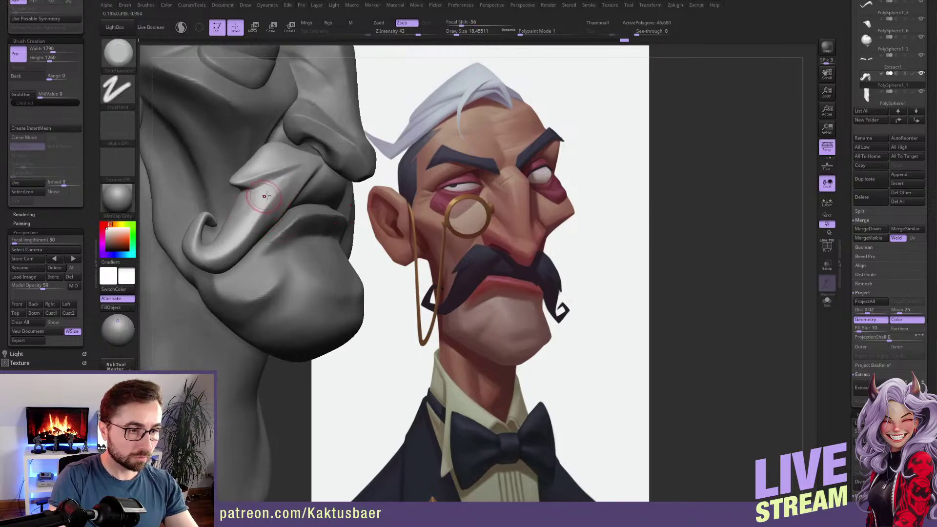
key("b")
key("s")
key("t")
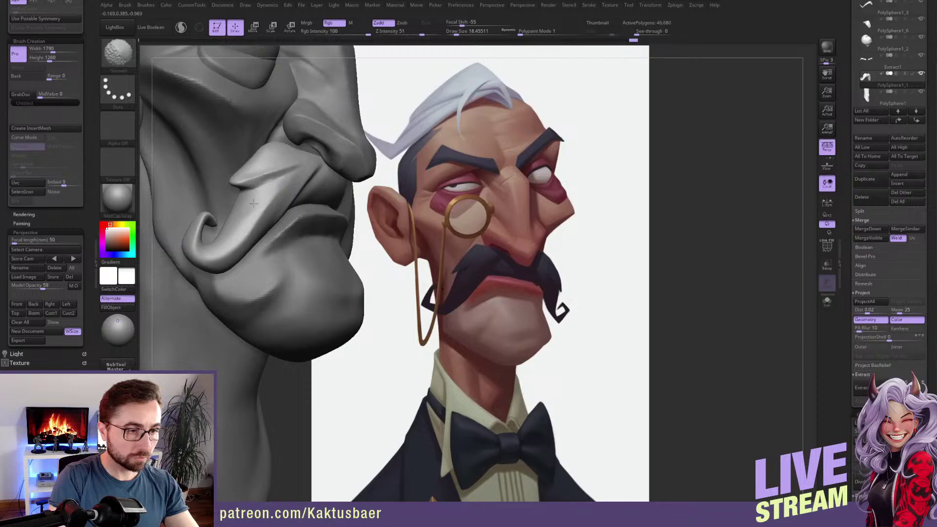
left_click_drag(246, 223, 244, 209, "shift")
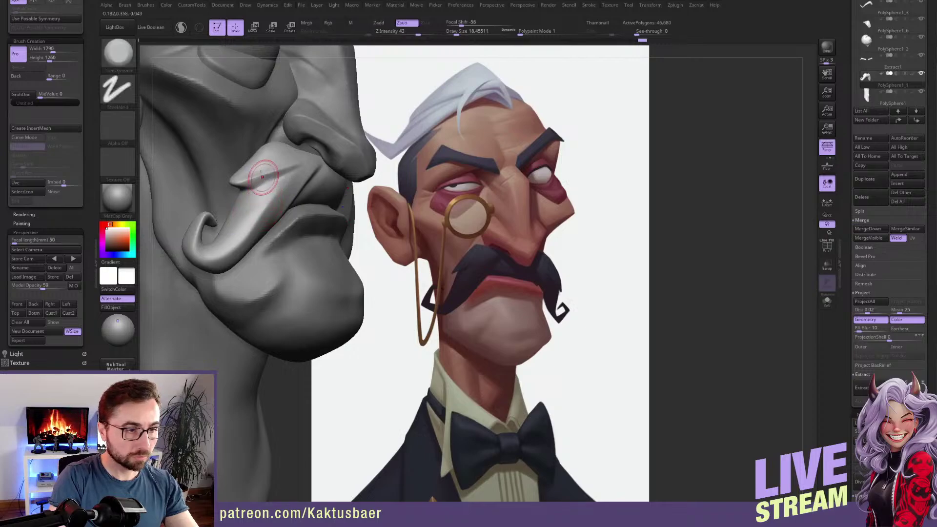
key("b")
key("t")
key("d")
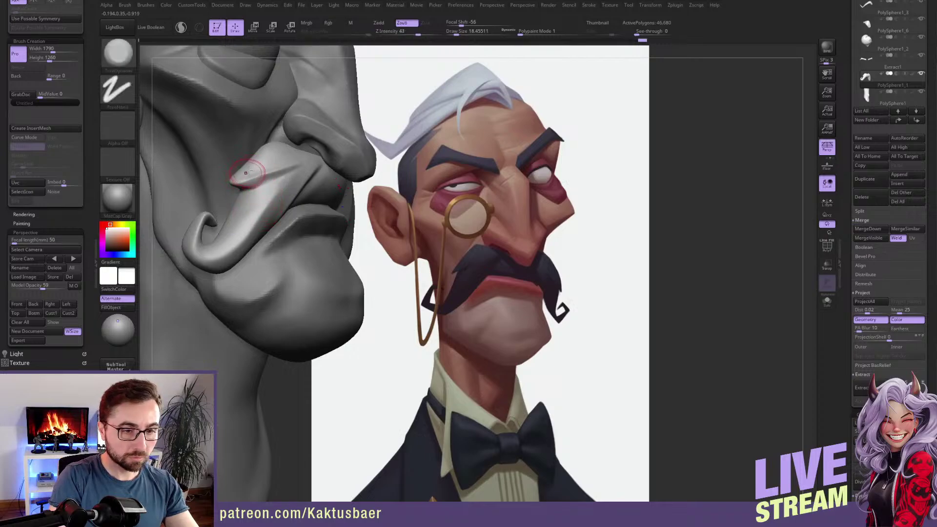
Adjust the upper tuft's pointed outline with a resized Move brush.
key("b")
key("m")
key("v")
key("s")
left_click_drag(249, 163, 252, 163)
right_click_drag(257, 160, 249, 205, "alt")
left_click_drag(248, 207, 258, 196)
Try to carve a crease across the moustache's upper tuft with DamStandard and undo it.
key("b")
key("d")
key("s")
key("s")
right_click_drag(260, 196, 282, 199)
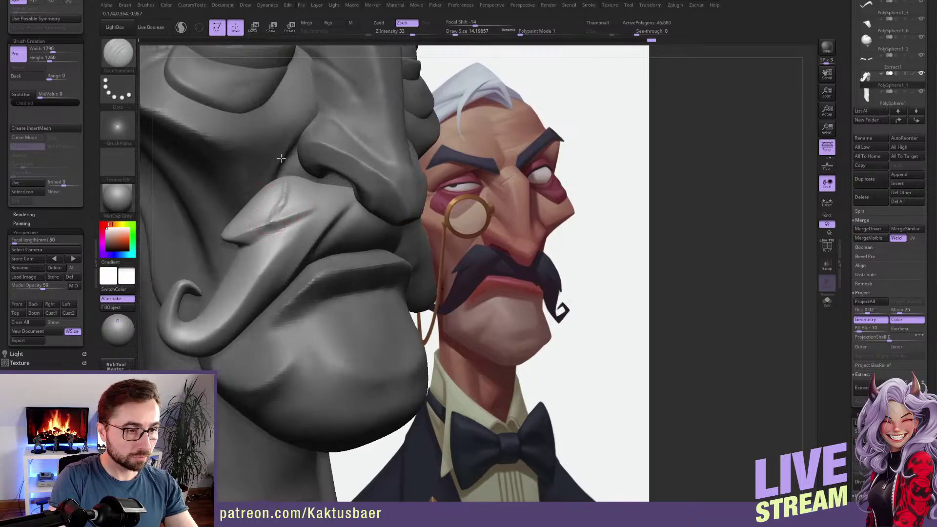
key("ctrl+z")
Subdivide the moustache once more and flatten the upper tuft into crisp planes with the hPolish brush.
key("ctrl+d")
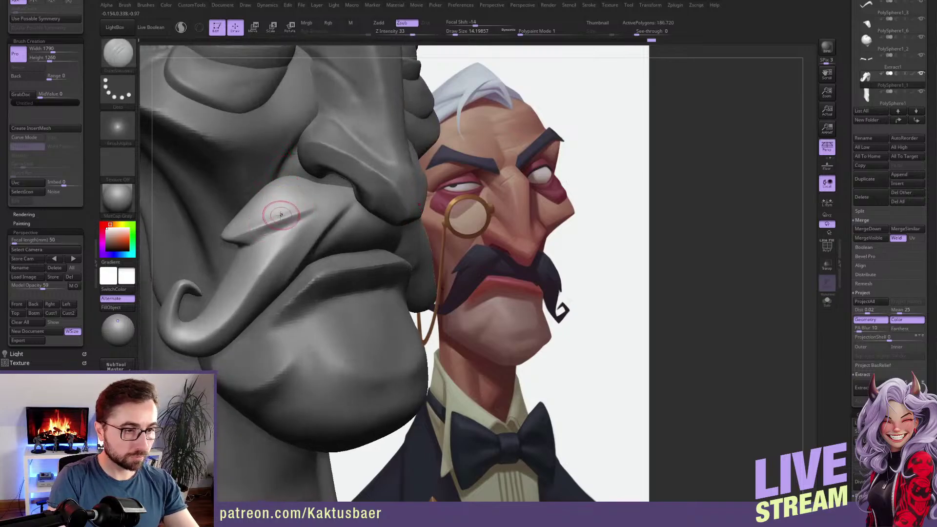
mouse_move(286, 198)
left_mouse_down()
mouse_move(288, 186)
mouse_move(278, 213)
left_mouse_up()
key("ctrl+z")
key("b")
key("h")
key("p")
key("[")
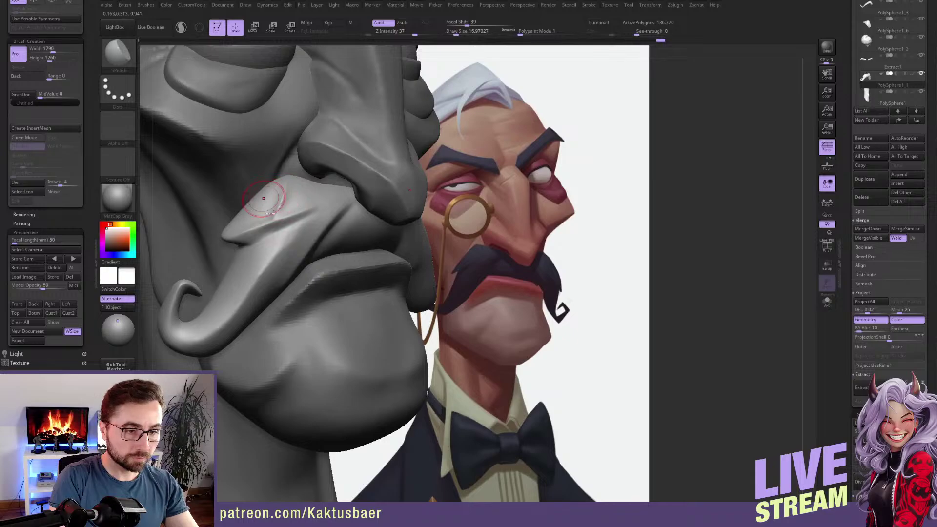
right_click_drag(269, 210, 263, 201)
key("]")
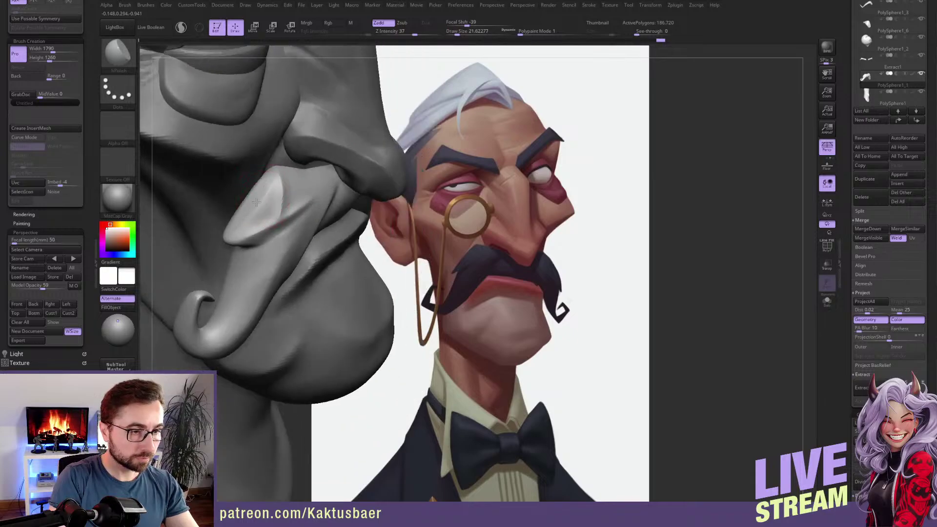
key("s")
mouse_move(271, 205)
left_mouse_down()
mouse_move(253, 213)
mouse_move(272, 193)
left_mouse_up()
right_click_drag(279, 188, 297, 182)
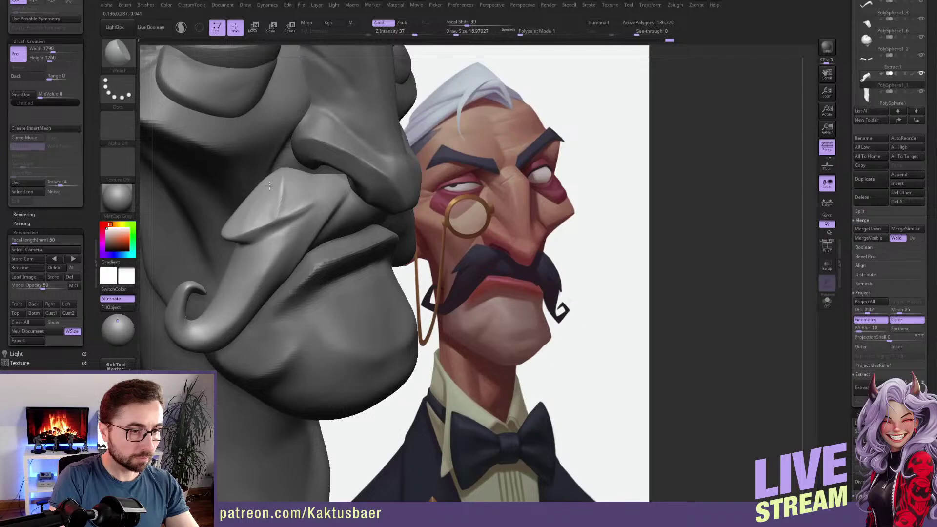
Polish the upper tuft's outer plane and soften the crease between the tuft and the lower strand.
left_click_drag(231, 224, 260, 198)
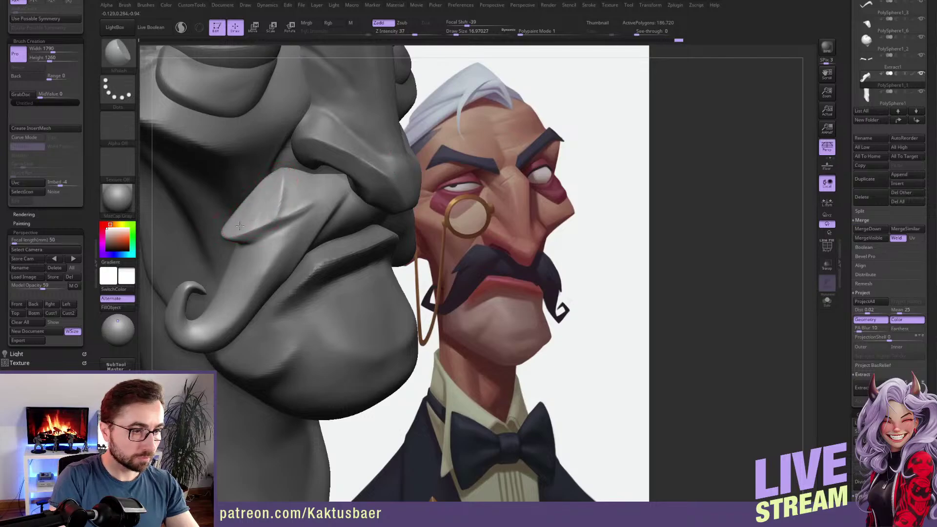
left_click_drag(250, 202, 259, 216)
mouse_move(312, 195)
left_mouse_down()
mouse_move(297, 192)
mouse_move(287, 231)
left_mouse_up()
left_click_drag(319, 197, 313, 205)
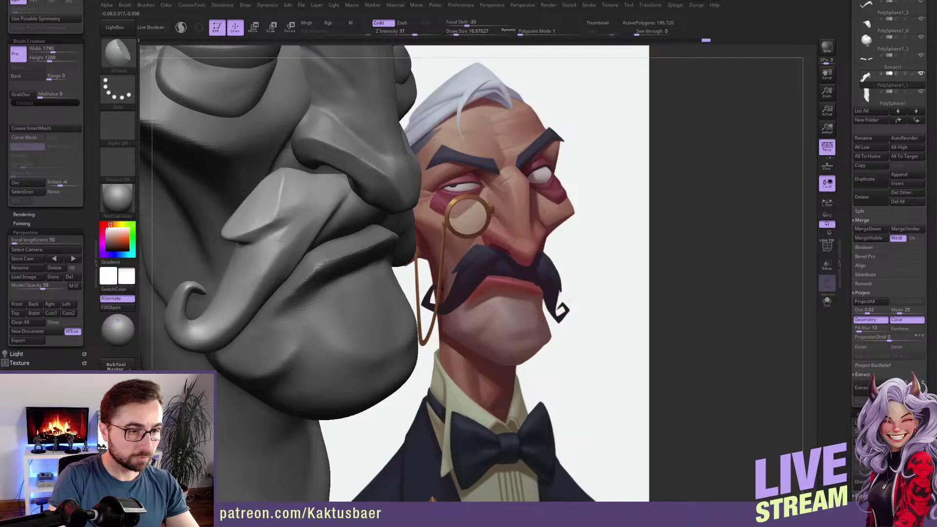
left_click_drag(297, 213, 289, 223)
left_click_drag(311, 190, 271, 237, "shift")
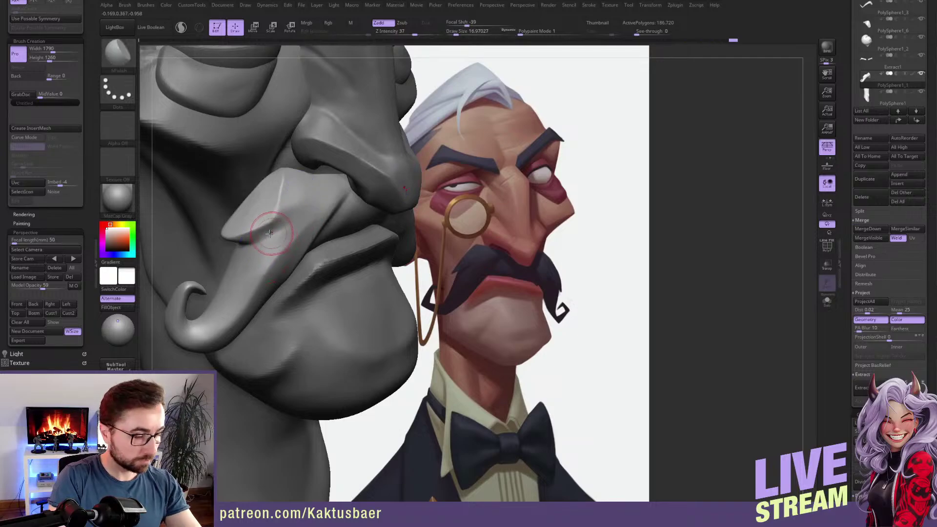
Recut the crease separating the upper tuft from the lower strand with DamStandard and smooth its inner end.
key("b")
key("d")
key("s")
left_click_drag(312, 196, 262, 242)
key("ctrl+z")
left_click_drag(314, 196, 252, 248)
left_click_drag(313, 191, 261, 240)
key("s")
left_click_drag(306, 202, 305, 202)
left_click_drag(313, 188, 309, 192, "shift")
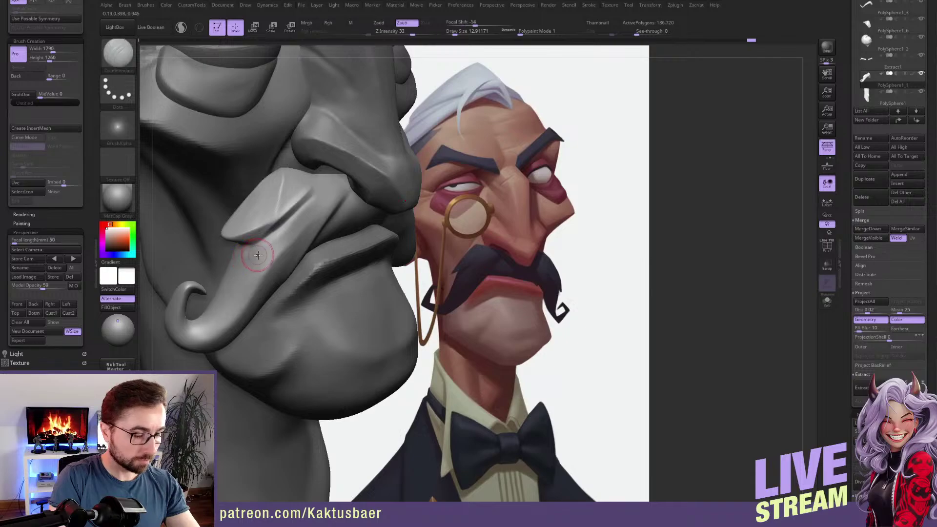
Polish the surfaces on both sides of the recut crease with the hPolish brush.
key("b")
left_click(290, 284)
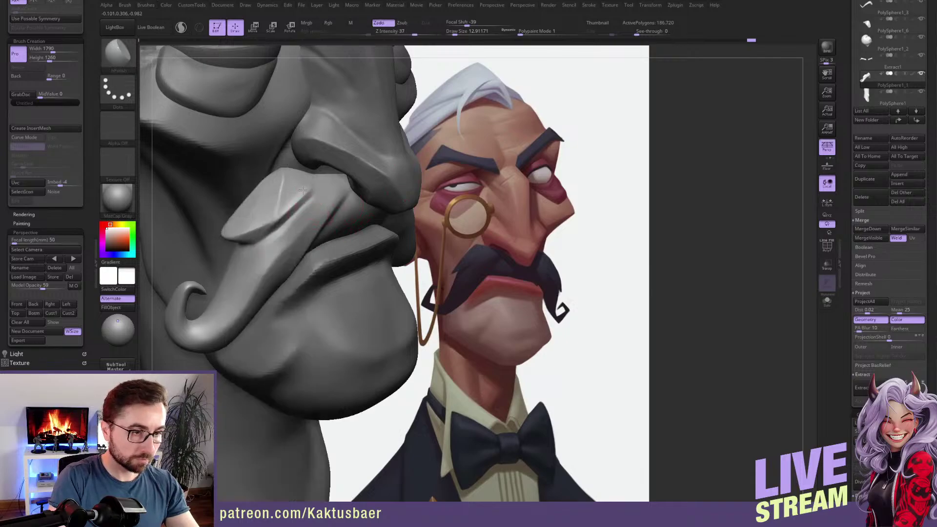
left_click_drag(289, 214, 324, 192)
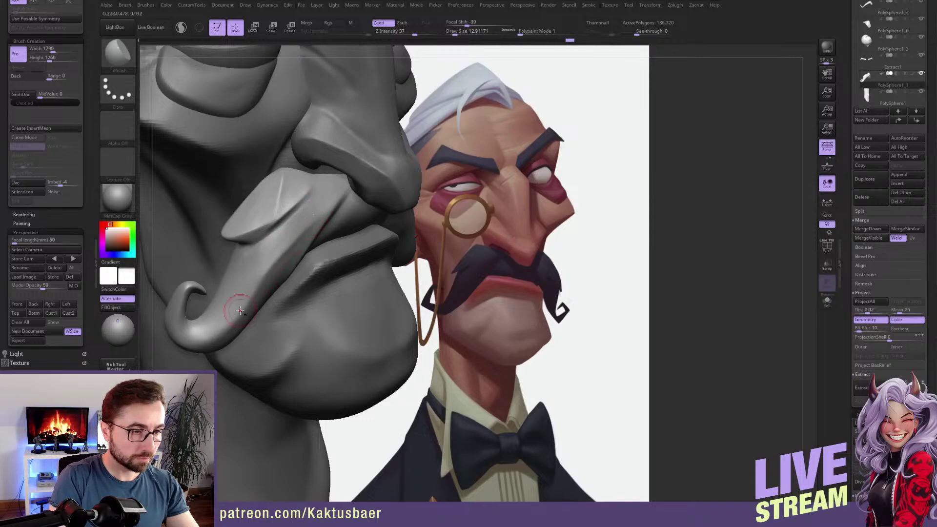
key("bracketleft")
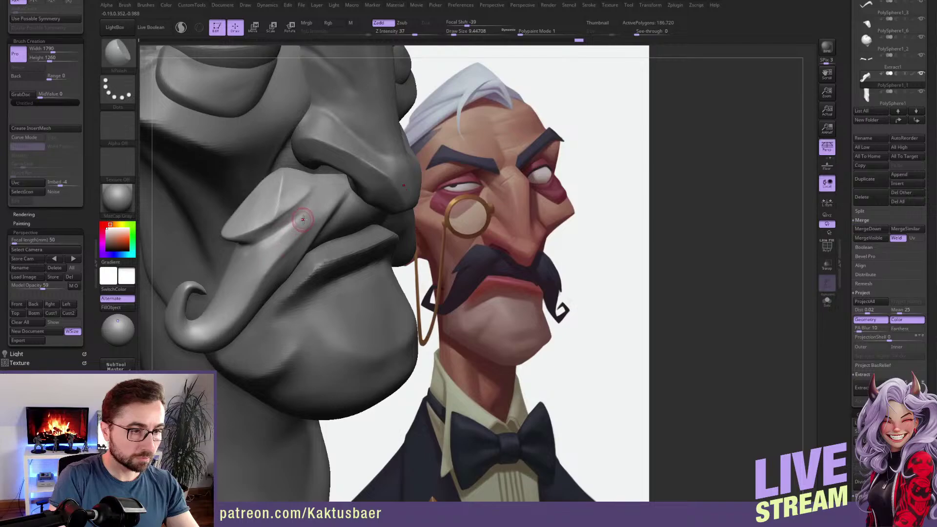
Smooth the lower strand down toward the curl and quick-save the project.
mouse_move(259, 263)
left_mouse_down("shift")
mouse_move(282, 238)
mouse_move(250, 279)
left_mouse_up("shift")
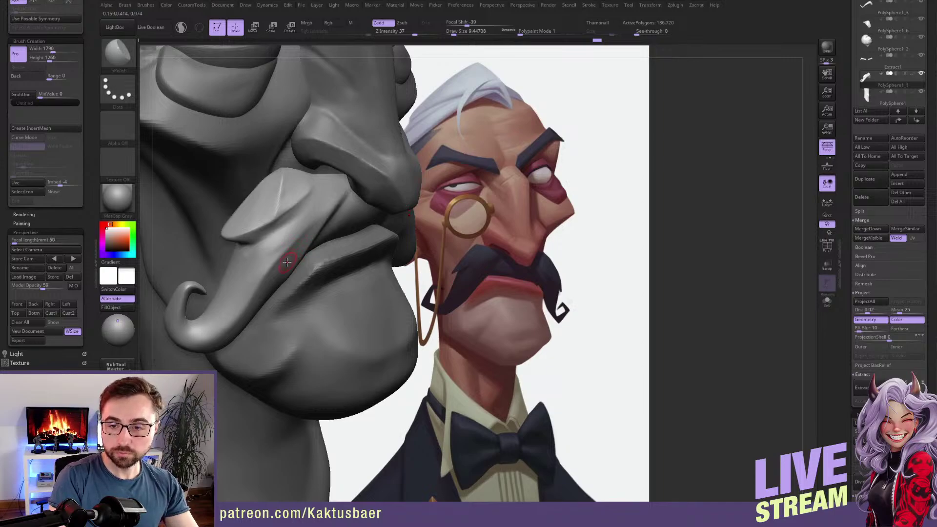
mouse_move(276, 263)
left_mouse_down("shift")
mouse_move(268, 241)
mouse_move(243, 257)
left_mouse_up("shift")
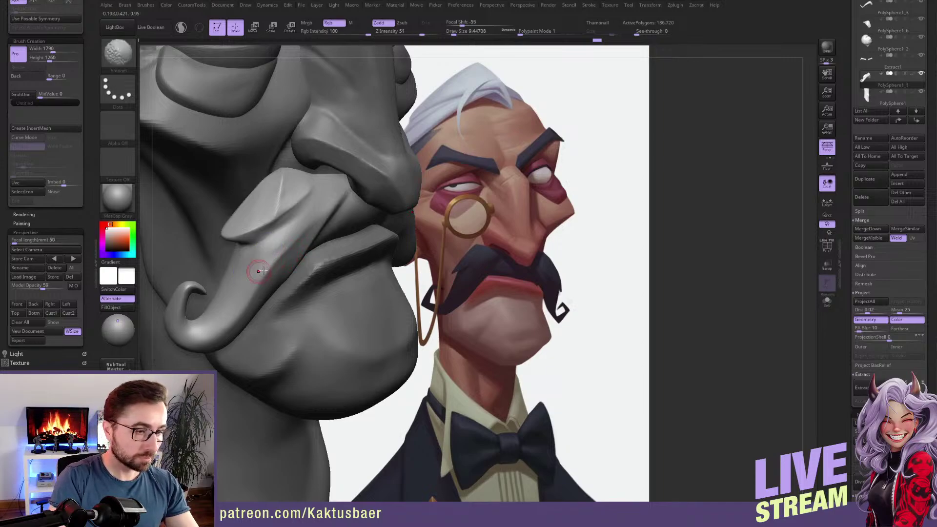
right_click_drag(261, 271, 260, 246, "alt")
mouse_move(280, 237)
left_mouse_down("shift")
mouse_move(271, 228)
mouse_move(241, 265)
mouse_move(244, 306)
left_mouse_up("shift")
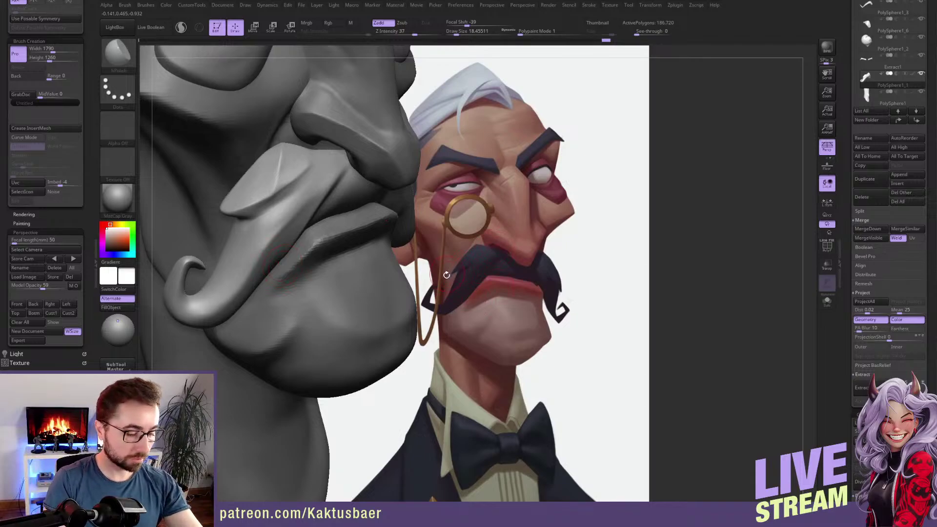
key("ctrl+s")
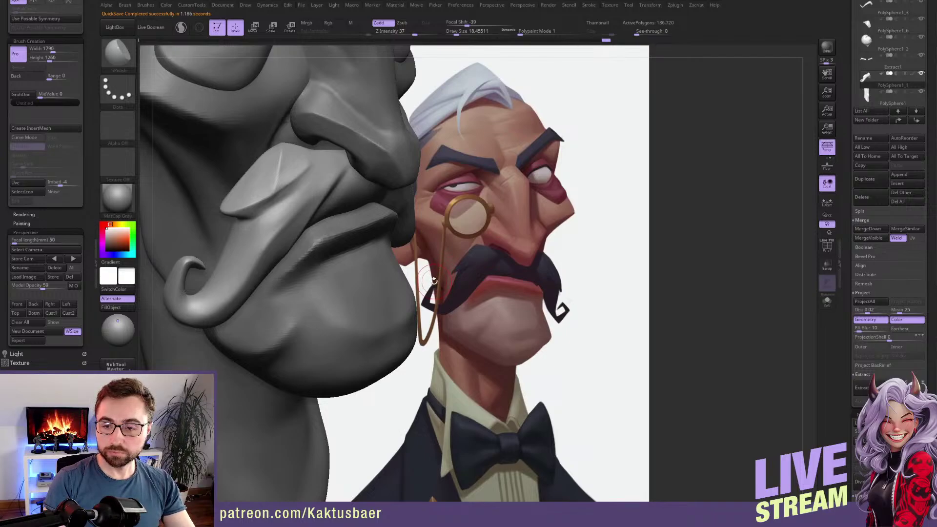
Smooth the lower strand beneath the tuft and polish a clean plane along its length.
mouse_move(320, 263)
right_mouse_down()
mouse_move(309, 264)
mouse_move(301, 219)
mouse_move(359, 207)
mouse_move(366, 193)
right_mouse_up()
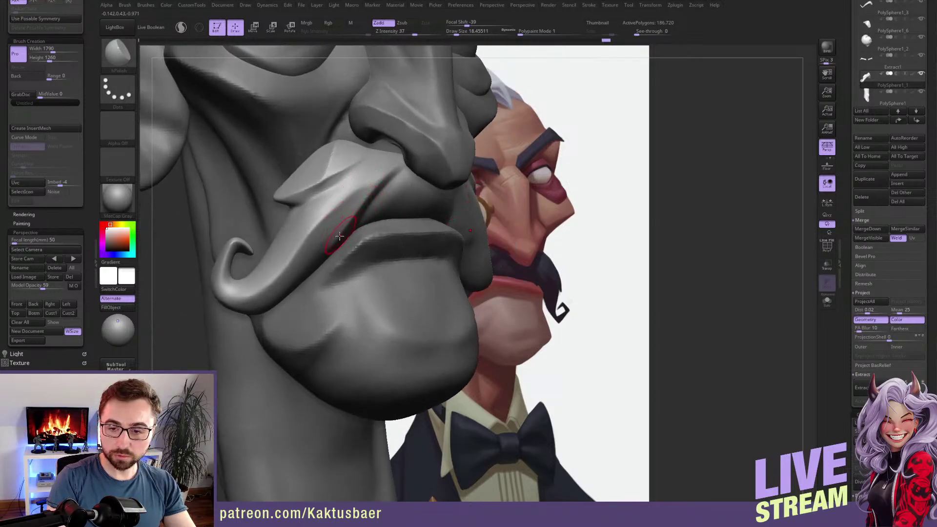
right_click_drag(334, 224, 356, 218)
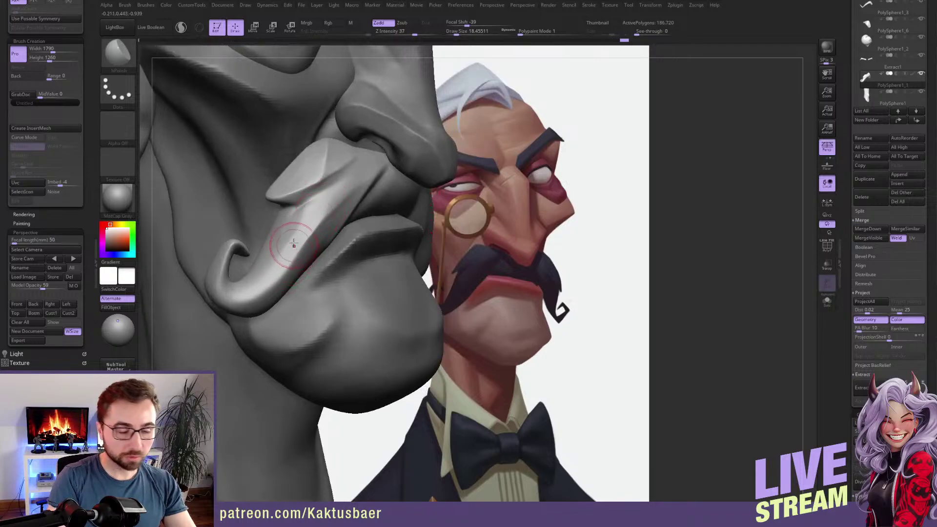
key("shift")
mouse_move(303, 229)
left_mouse_down("shift")
mouse_move(295, 236)
mouse_move(293, 224)
left_mouse_up("shift")
key("s")
mouse_move(300, 219)
left_mouse_down("shift")
mouse_move(290, 223)
mouse_move(327, 181)
left_mouse_up("shift")
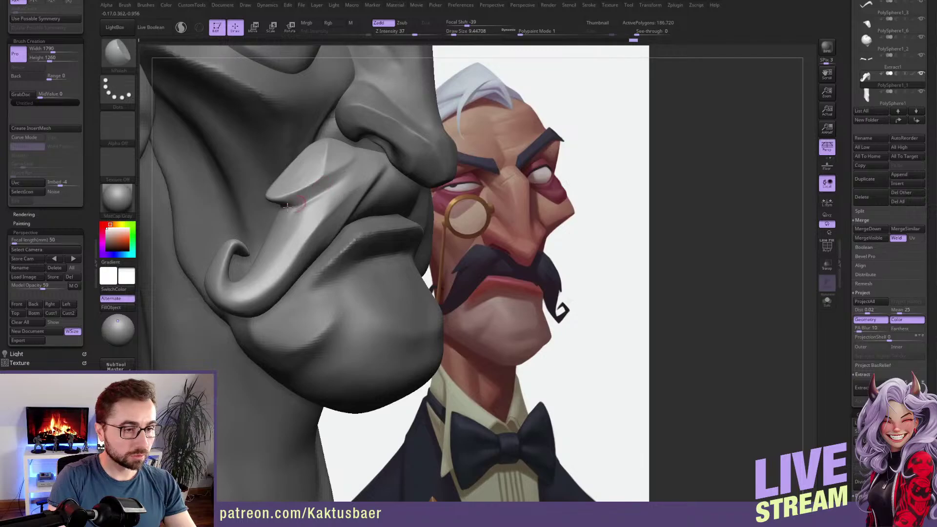
mouse_move(328, 184)
left_mouse_down()
mouse_move(338, 174)
mouse_move(288, 247)
left_mouse_up()
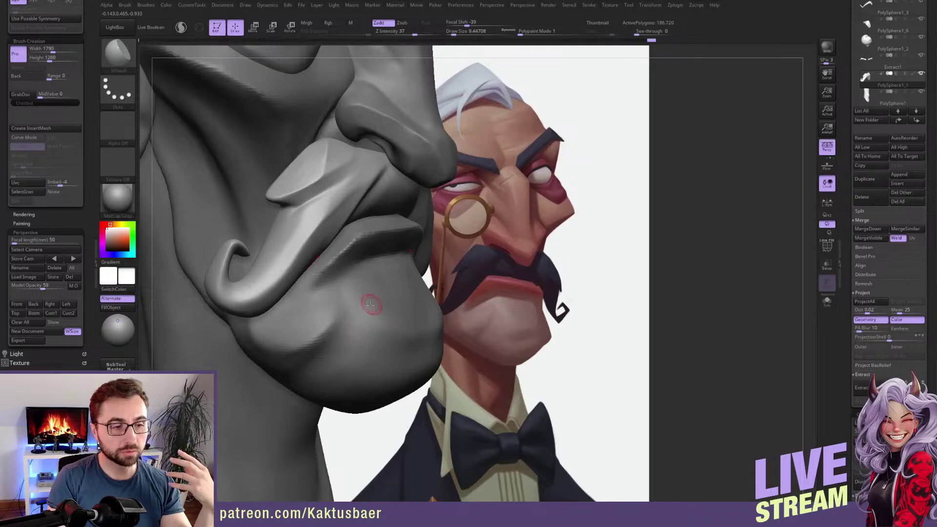
Polish the upper part of the lower strand from the crease toward the nose with a smaller brush.
right_click_drag(331, 217, 316, 214)
key("s")
left_click_drag(332, 213, 336, 212)
right_click_drag(337, 210, 350, 196)
key("bracketleft")
left_click_drag(361, 175, 330, 201)
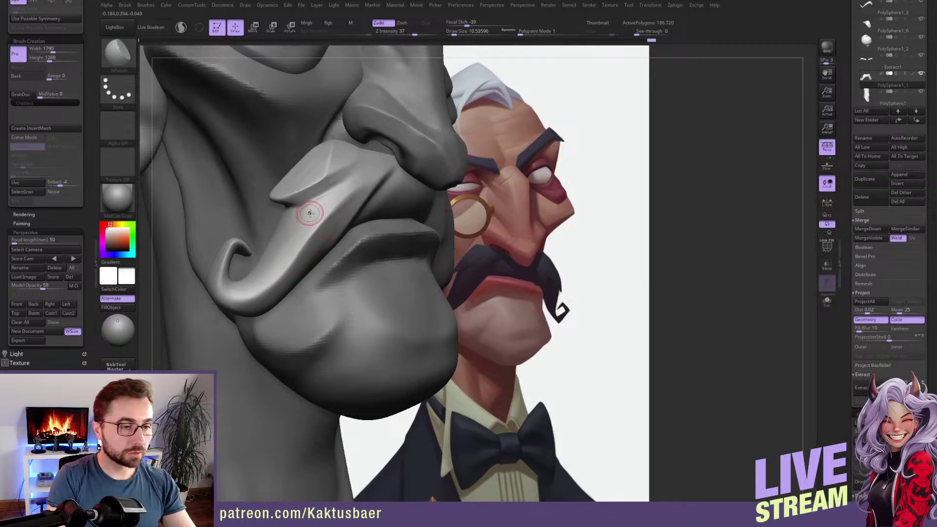
Smooth the lower strand's outer side, polish it with a larger brush and check the moustache from the front.
key("shift")
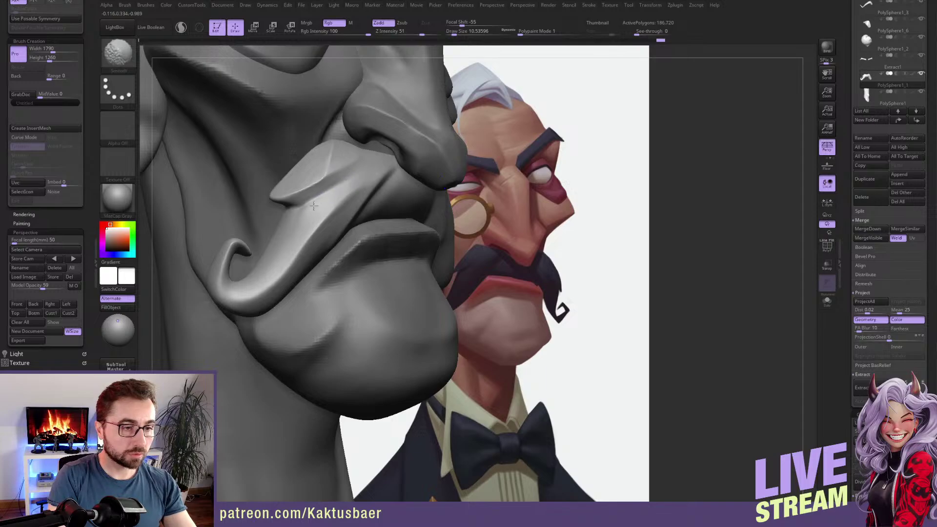
left_click_drag(274, 239, 285, 232, "shift")
key("s")
left_click_drag(339, 212, 341, 211)
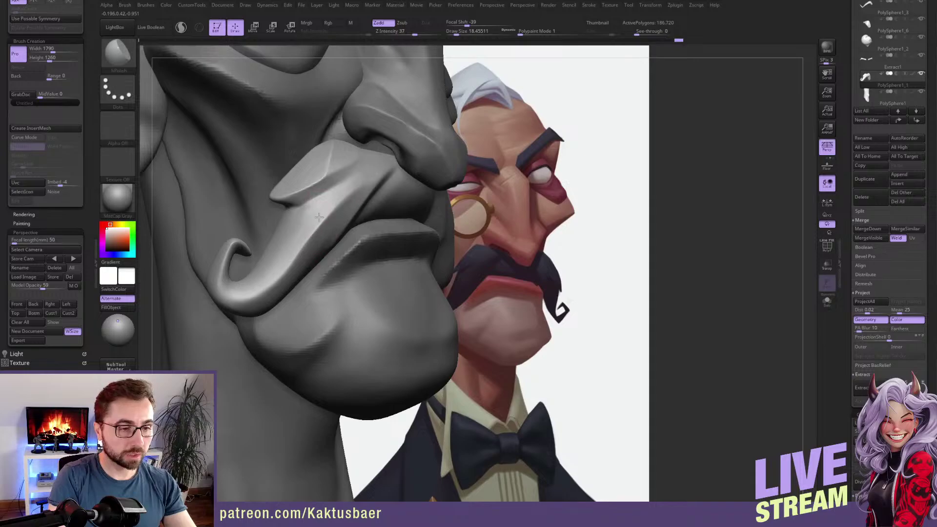
mouse_move(283, 255)
left_mouse_down()
mouse_move(292, 233)
mouse_move(310, 236)
mouse_move(307, 251)
left_mouse_up()
key("s")
mouse_move(325, 239)
right_mouse_down("ctrl")
mouse_move(322, 222)
mouse_move(377, 217)
right_mouse_up("ctrl")
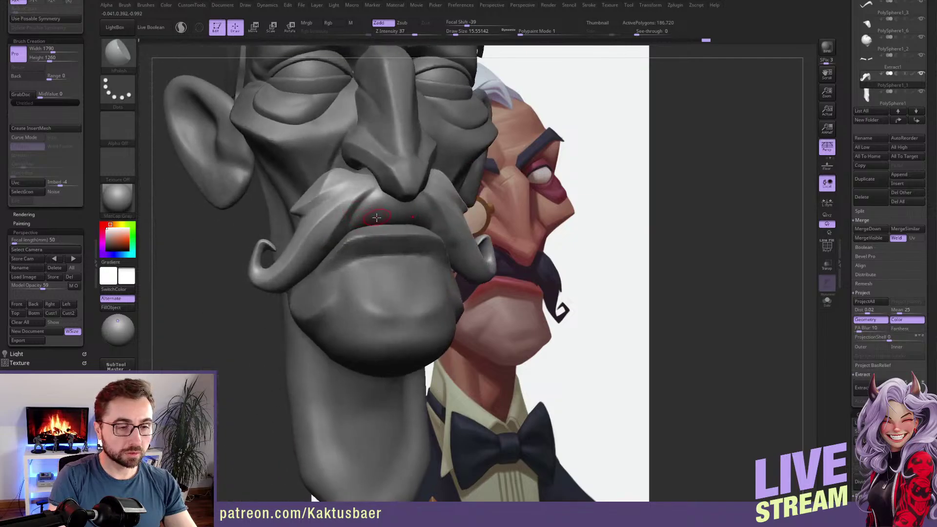
Polish the underside plane of the moustache's lower strand down toward the curl with a resized brush.
right_click_drag(331, 239, 340, 218)
key("s")
left_click_drag(329, 239, 335, 230)
key("s")
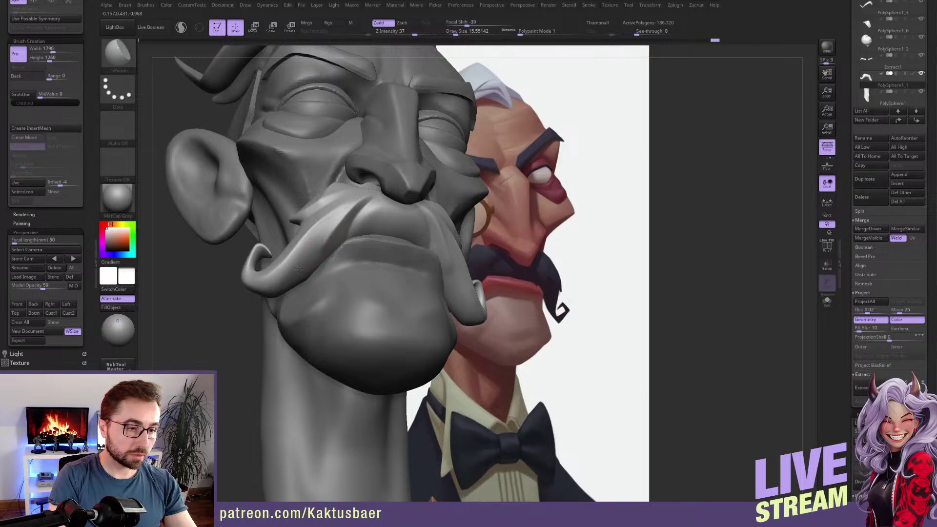
left_click_drag(307, 268, 298, 288)
mouse_move(320, 233)
left_mouse_down()
mouse_move(291, 296)
mouse_move(292, 286)
left_mouse_up()
right_click_drag(268, 314, 308, 290)
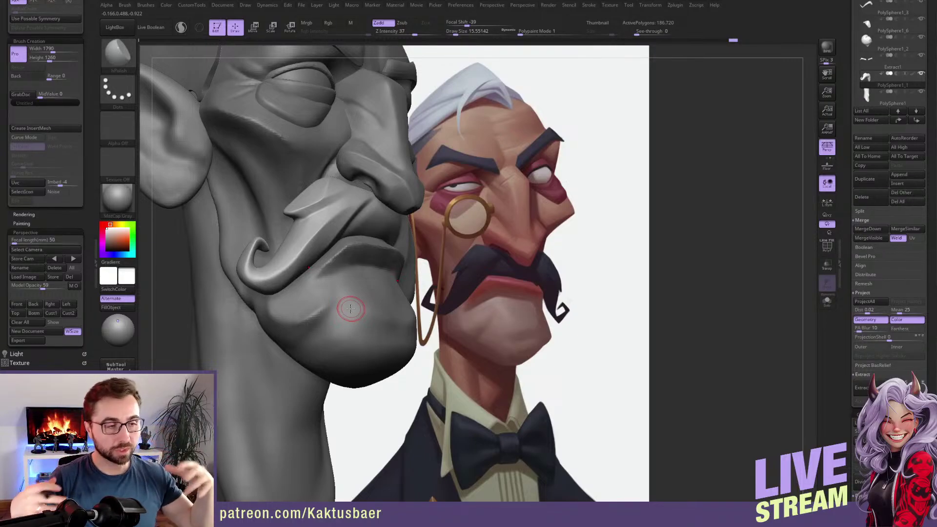
Shift the moustache strand slightly upward in side view using an enlarged Move brush.
right_click_drag(350, 308, 351, 266)
key("b")
key("m")
key("v")
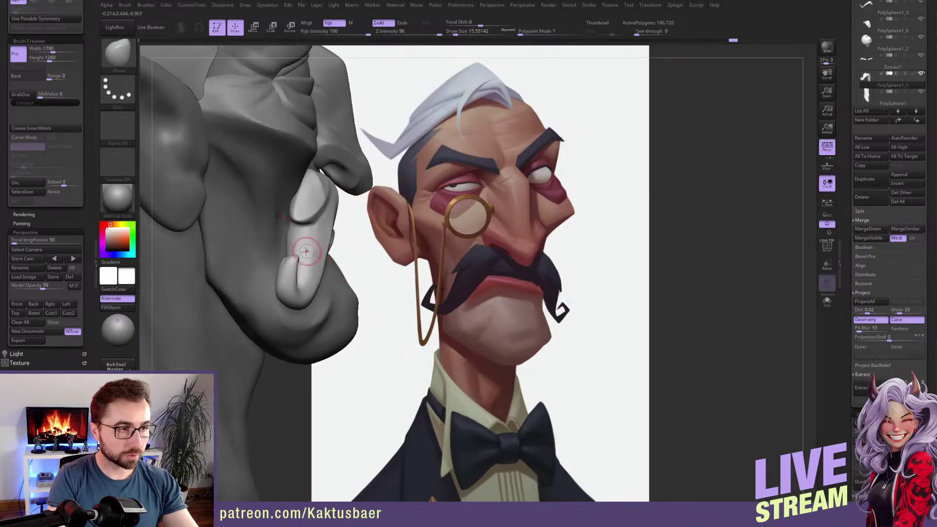
key("bracketright")
key("bracketright")
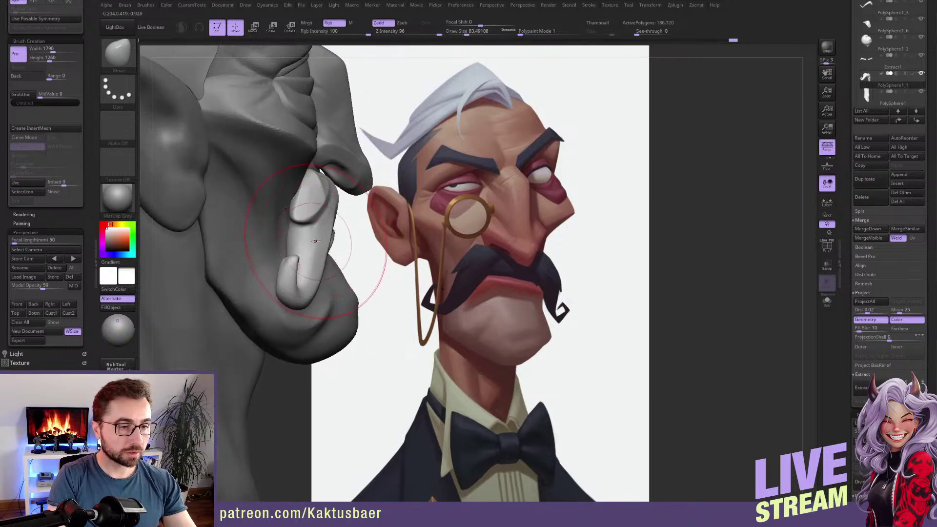
left_click_drag(312, 242, 316, 228)
key("s")
right_click_drag(329, 229, 343, 208)
Reshape the curled end with the Move brush, pulling the curl outward and back at varying brush sizes.
key("bracketleft")
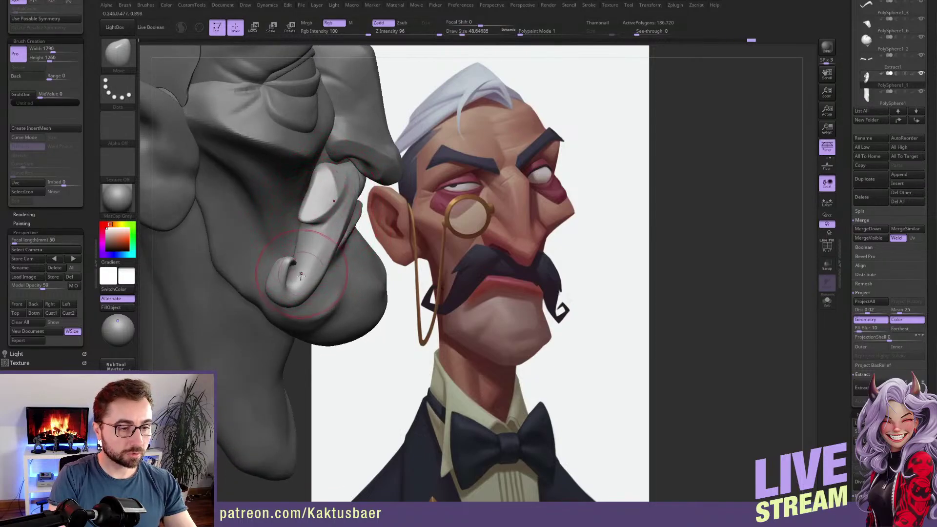
key("bracketright")
key("bracketright")
right_click_drag(316, 285, 328, 265)
left_click_drag(286, 292, 274, 285)
right_click_drag(287, 284, 297, 265, "alt")
key("bracketright")
left_click_drag(295, 265, 284, 263)
key("bracketleft")
key("bracketleft")
right_click_drag(286, 261, 311, 264)
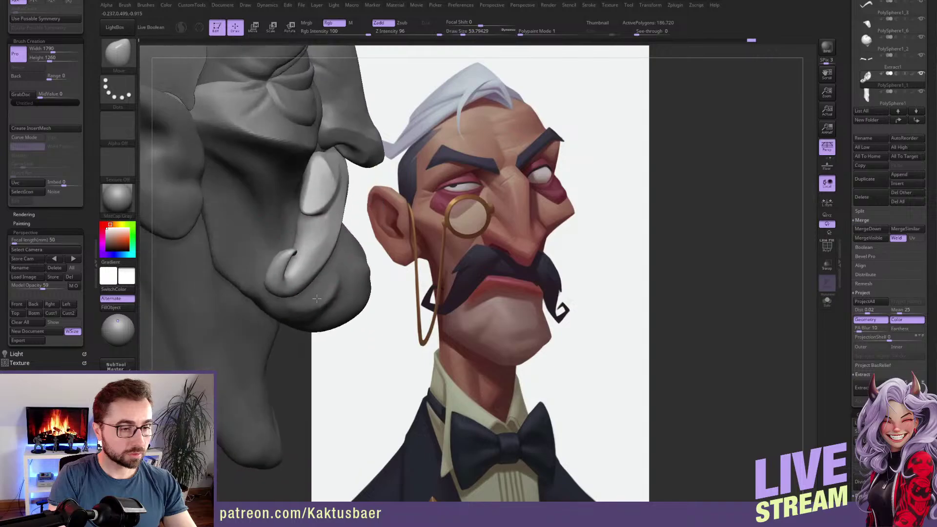
Nudge the moustache strand from below with the Move brush, then reduce the brush size to about 31.
mouse_move(344, 200)
right_mouse_down()
mouse_move(336, 209)
mouse_move(335, 151)
mouse_move(358, 213)
right_mouse_up()
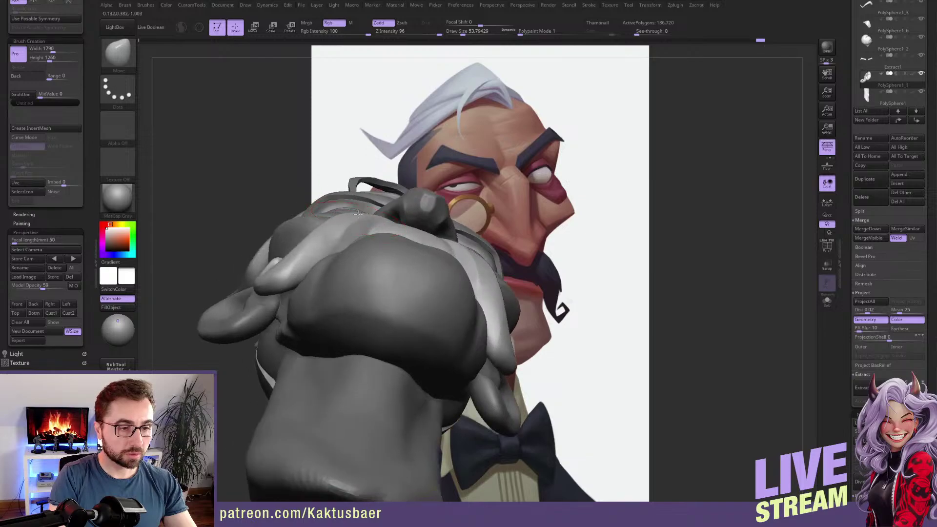
left_click_drag(317, 245, 319, 235)
mouse_move(361, 225)
right_mouse_down()
mouse_move(369, 291)
mouse_move(364, 266)
right_mouse_up()
key("s")
left_click_drag(383, 222, 378, 222)
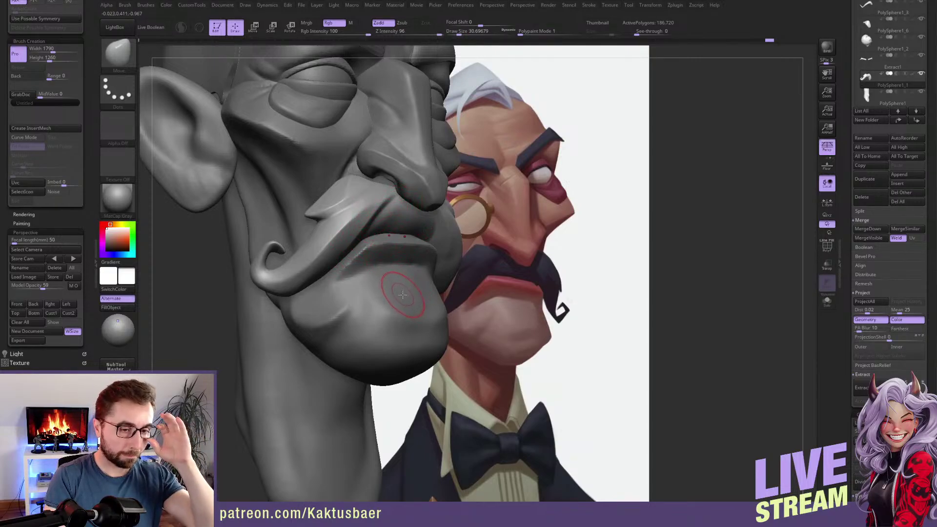
right_click_drag(421, 248, 396, 223)
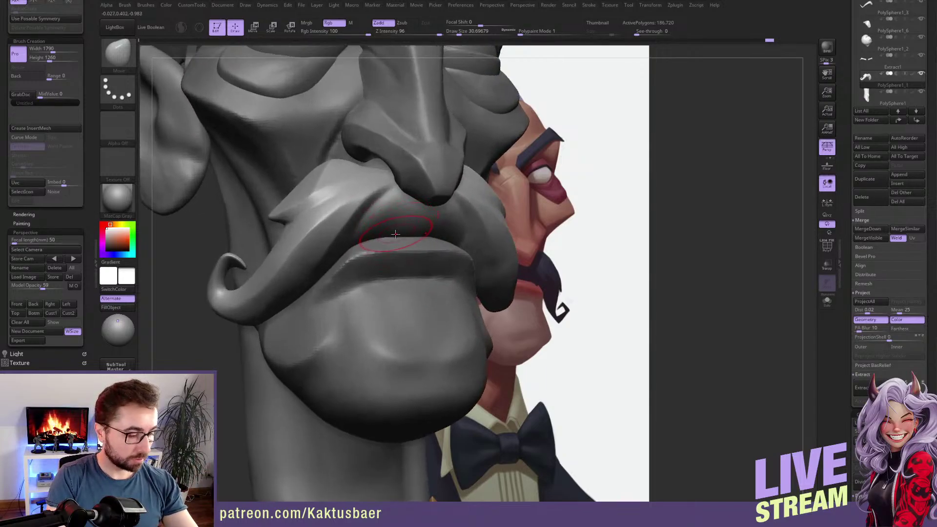
Carve along the moustache's central lower edge above the lip using a smaller DamStandard brush.
key("b")
key("d")
key("s")
key("bracketleft")
left_click_drag(359, 233, 422, 224)
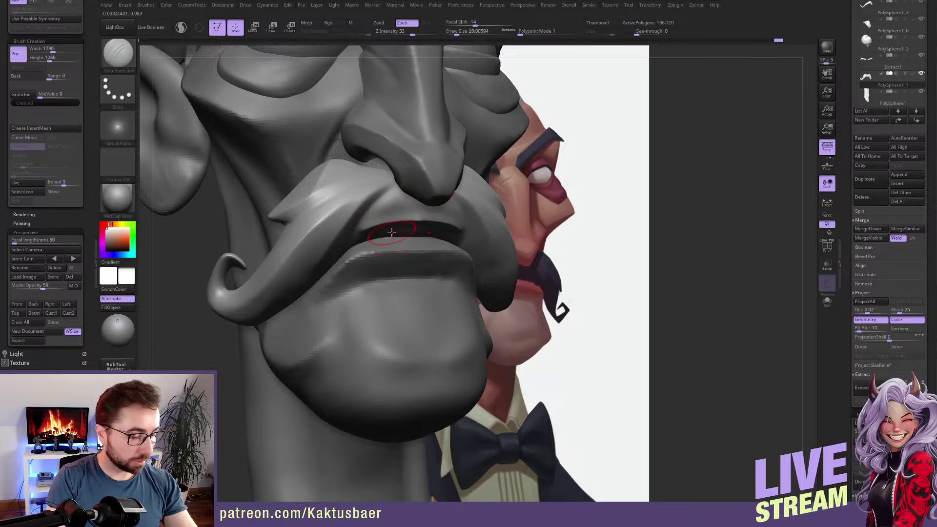
Isolate the moustache and carve the creases separating its centre section from the side strands.
key("f")
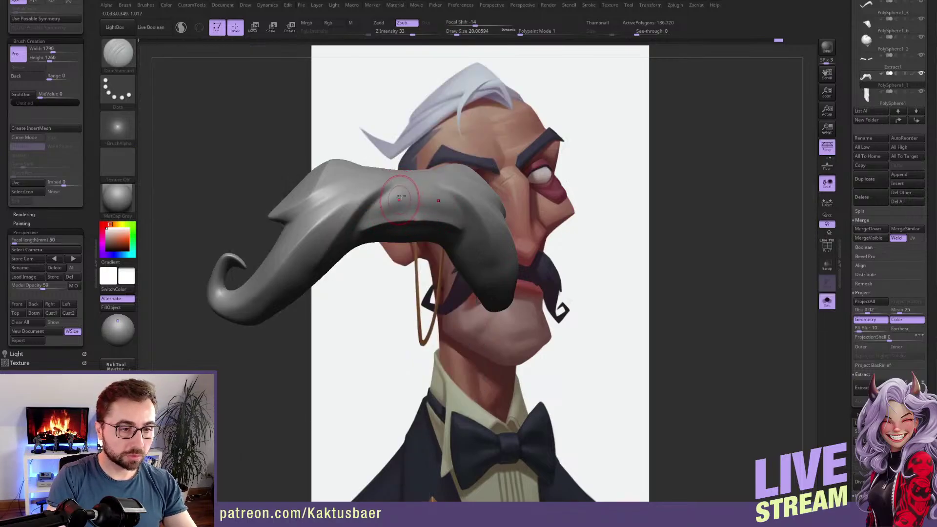
left_click_drag(386, 214, 383, 221)
mouse_move(385, 219)
right_mouse_down()
mouse_move(398, 202)
mouse_move(388, 235)
right_mouse_up()
key("s")
left_click_drag(388, 235, 372, 276)
left_click_drag(384, 233, 393, 223)
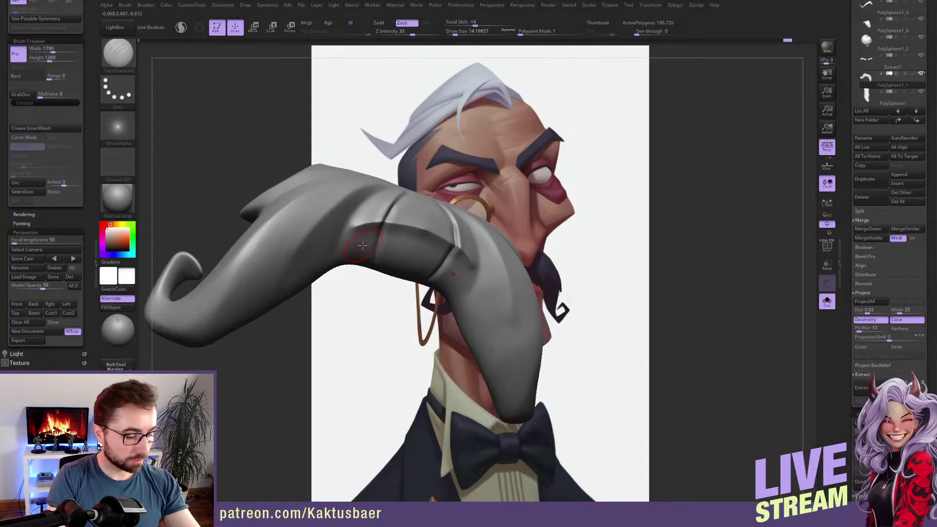
Polish the front and underside planes of the moustache's centre section with the hPolish brush.
key("b")
left_click(382, 259)
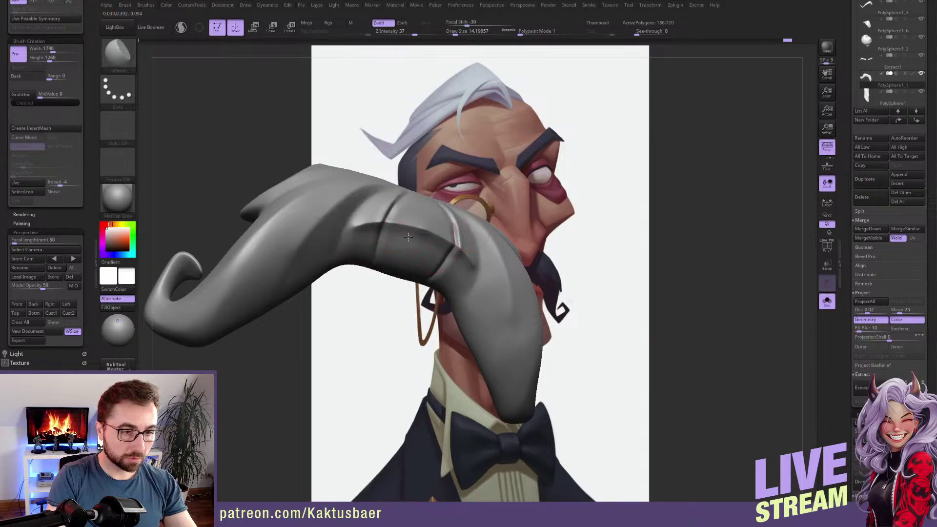
left_click_drag(415, 204, 393, 207)
right_click_drag(405, 205, 410, 257)
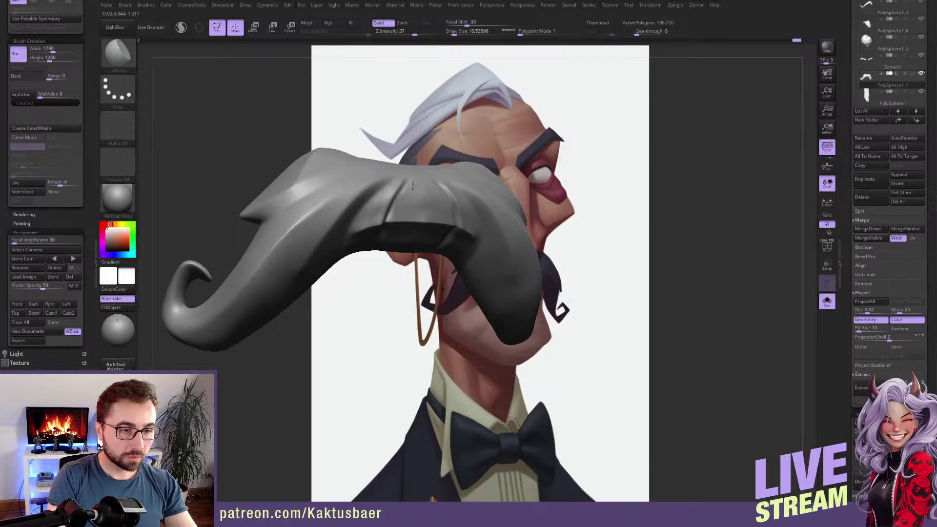
right_click_drag(415, 217, 425, 228)
left_click_drag(413, 227, 369, 211)
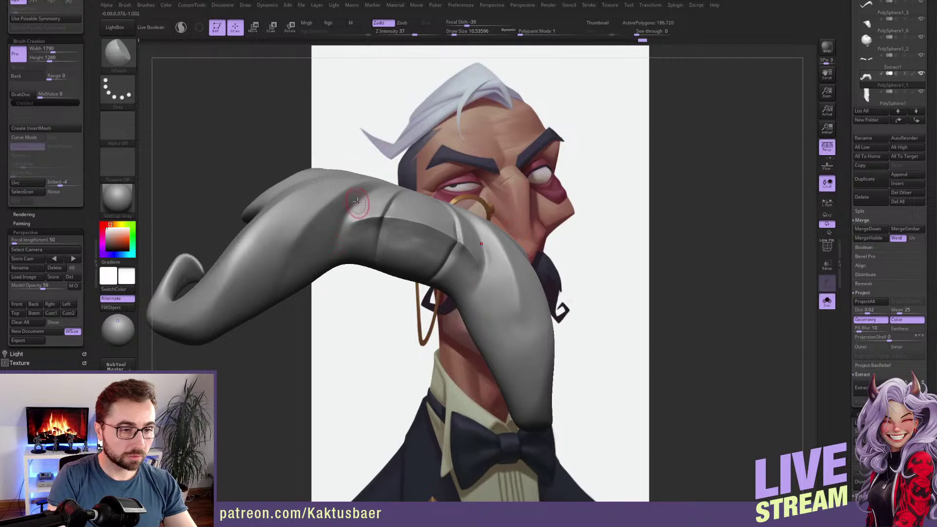
Smooth the strand and crease beside the centre section and bring the whole head back into view.
left_click_drag(349, 207, 339, 234, "shift")
left_click_drag(383, 208, 387, 231, "shift")
mouse_move(373, 288)
right_mouse_down()
mouse_move(393, 293)
mouse_move(388, 220)
right_mouse_up()
key("alt+s")
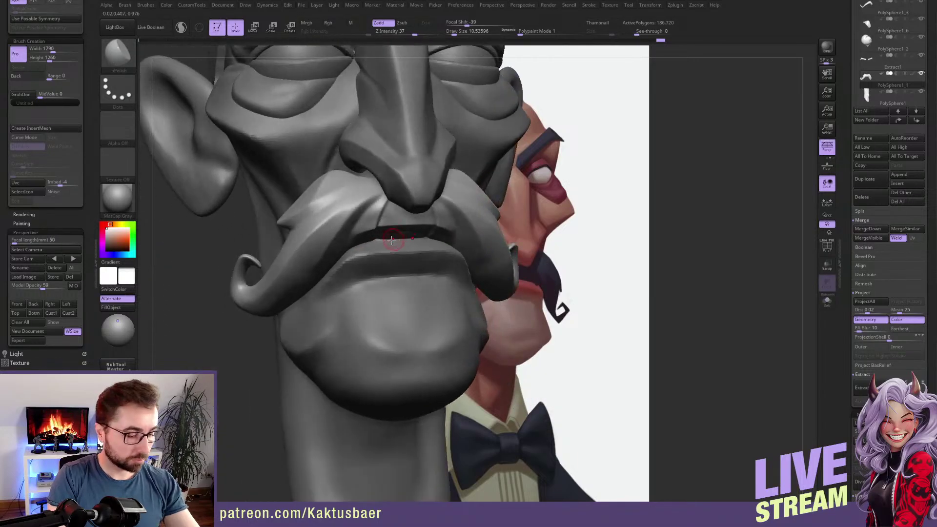
Pull the centre section's lower edge down toward the upper lip with the Move brush and reduce the brush size.
key("b")
key("m")
key("v")
mouse_move(394, 222)
left_mouse_down()
mouse_move(393, 233)
mouse_move(377, 222)
left_mouse_up()
key("bracketleft")
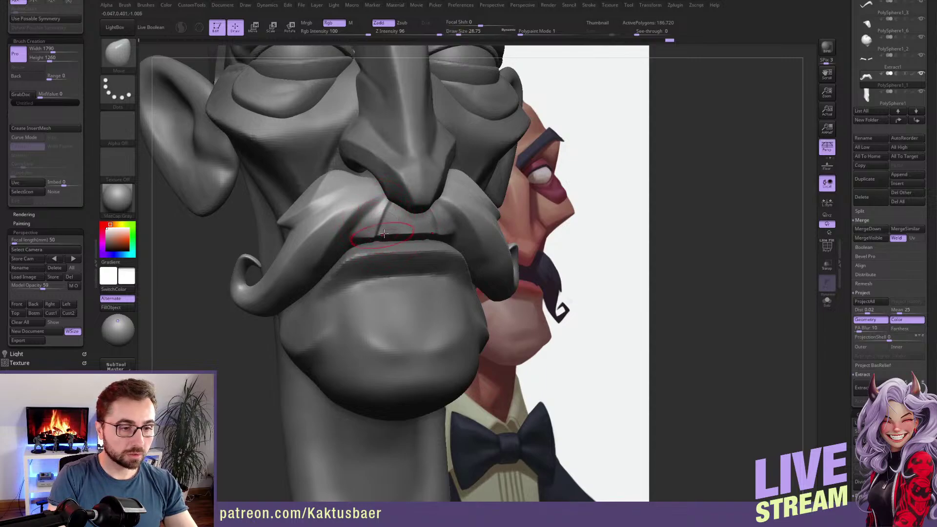
key("bracketleft")
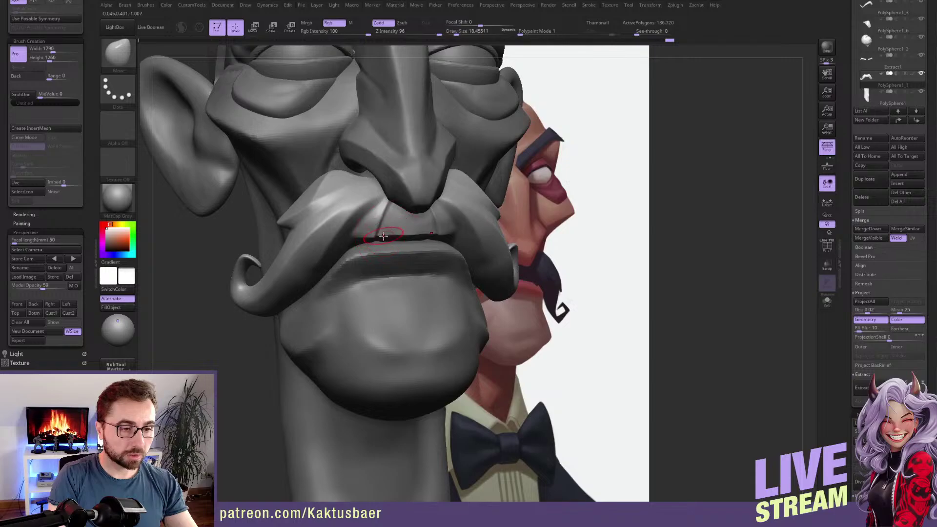
Smooth the moustache's lower edge beside the mouth and quick-save the project.
right_click_drag(379, 238, 389, 219)
key("bracketleft")
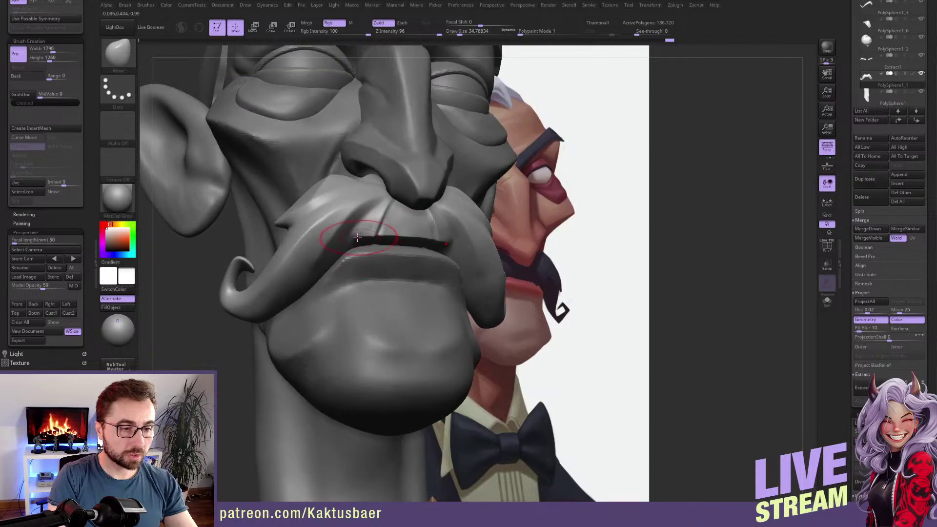
left_click_drag(360, 237, 364, 230, "shift")
mouse_move(389, 245)
right_mouse_down()
mouse_move(397, 224)
mouse_move(358, 227)
right_mouse_up()
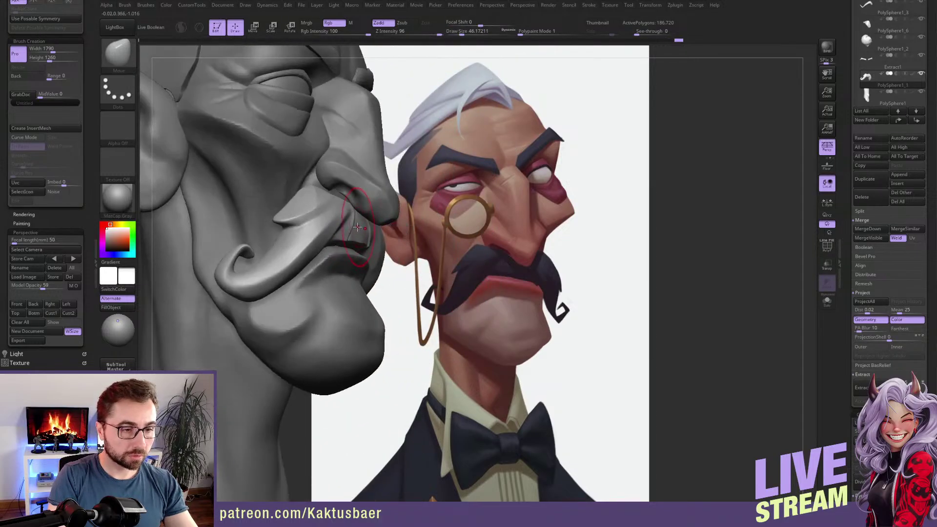
key("bracketleft")
key("bracketleft")
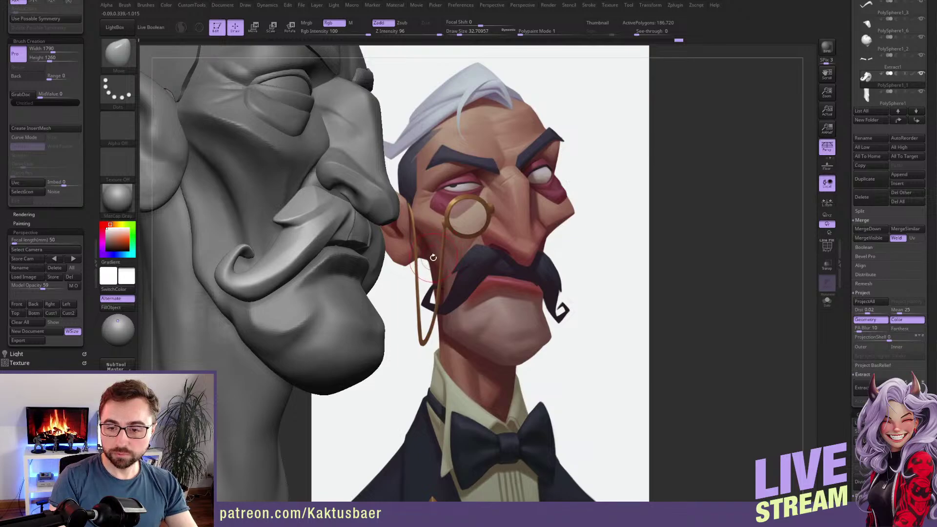
right_click_drag(355, 224, 346, 232)
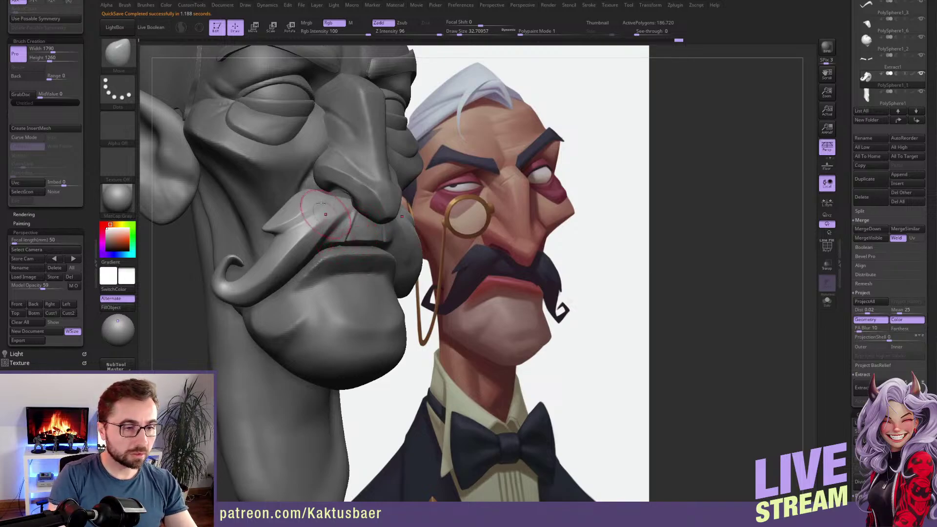
Adjust the upper tuft's outline with a smaller Move brush and compare the whole head with the reference.
right_click_drag(330, 199, 322, 196)
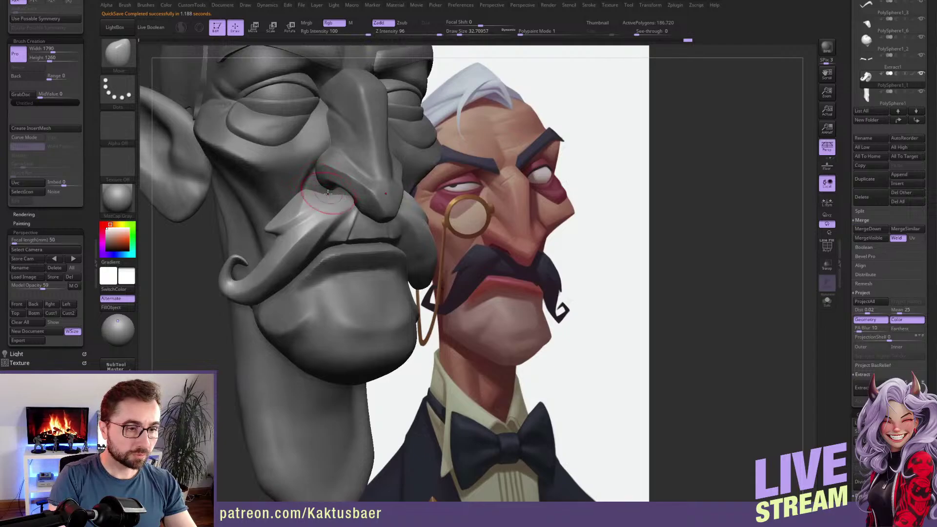
key("[")
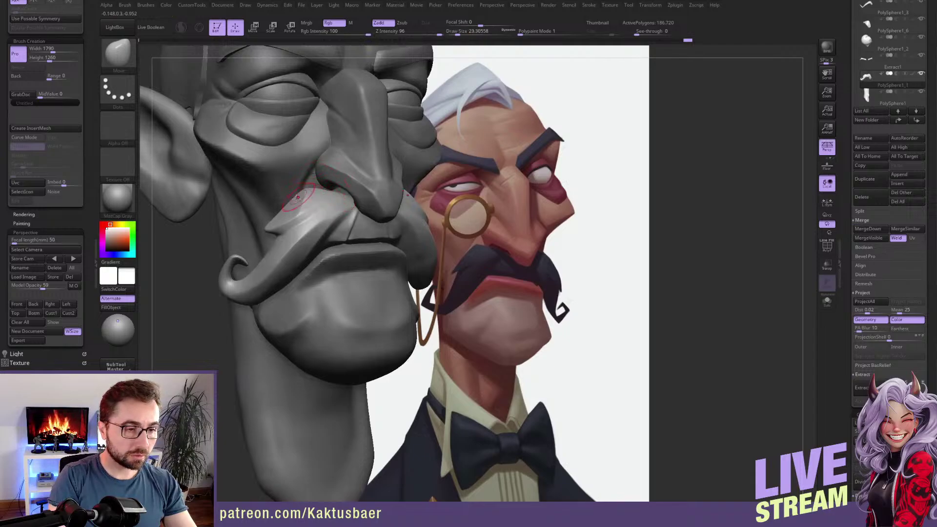
right_click_drag(283, 209, 293, 210)
key("s")
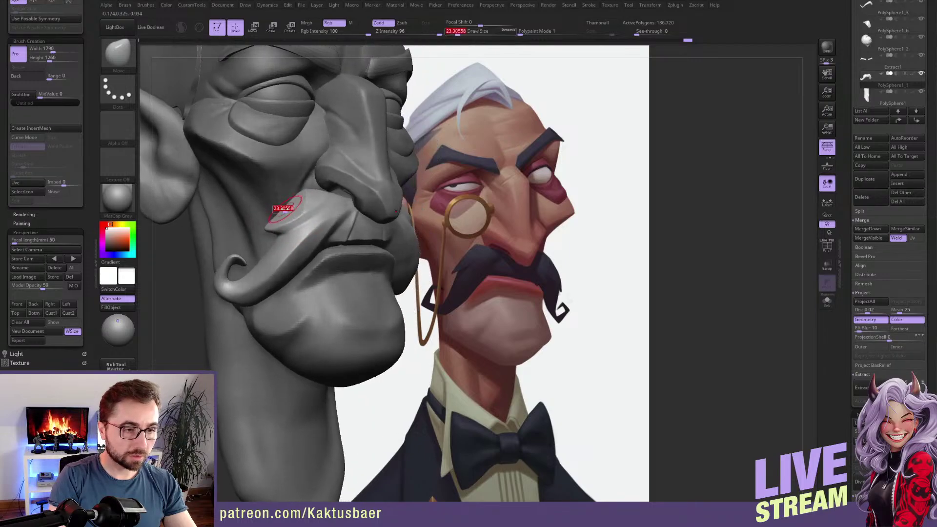
key("s")
left_click_drag(284, 207, 286, 227)
key("s")
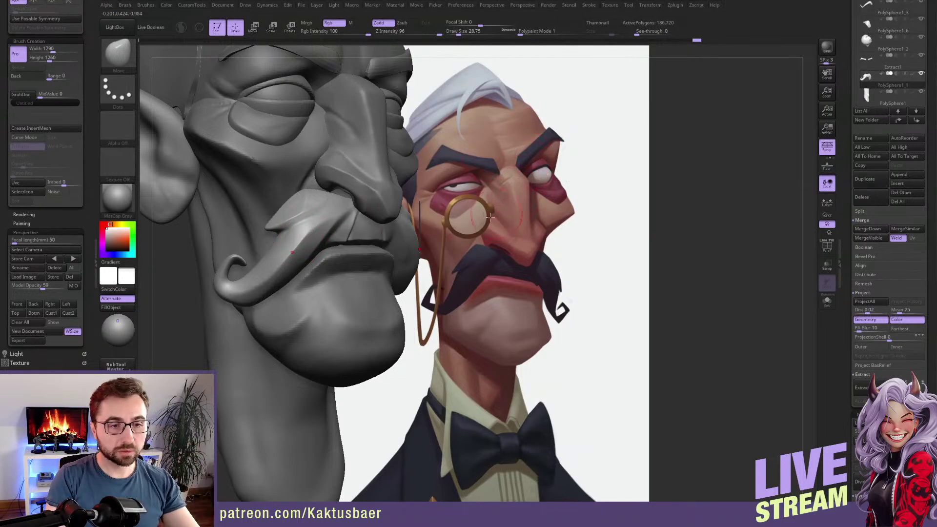
mouse_move(508, 224)
left_mouse_down()
mouse_move(437, 225)
mouse_move(471, 261)
mouse_move(483, 173)
left_mouse_up()
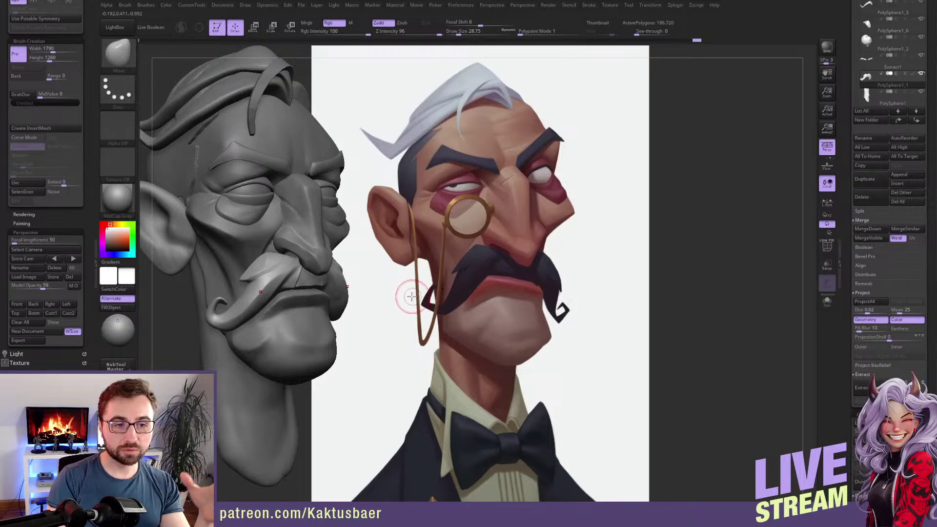
Select the eyebrows and reshape them from below with a large Move brush to follow the brow.
mouse_move(247, 184)
right_mouse_down()
mouse_move(249, 154)
mouse_move(240, 204)
mouse_move(276, 181)
right_mouse_up()
left_click(248, 182, "alt")
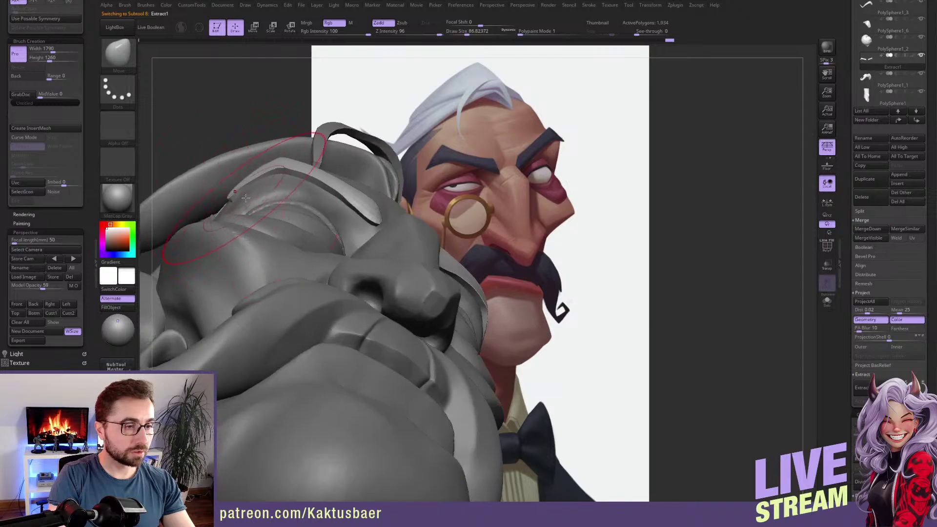
left_click_drag(256, 181, 294, 168)
mouse_move(351, 197)
right_mouse_down()
mouse_move(376, 251)
mouse_move(373, 226)
mouse_move(358, 227)
right_mouse_up()
key("s")
key("s")
left_click_drag(358, 227, 364, 216)
Refine the eyebrow's outer tip against the temple using a smaller Move brush.
key("s")
right_click_drag(349, 223, 301, 213)
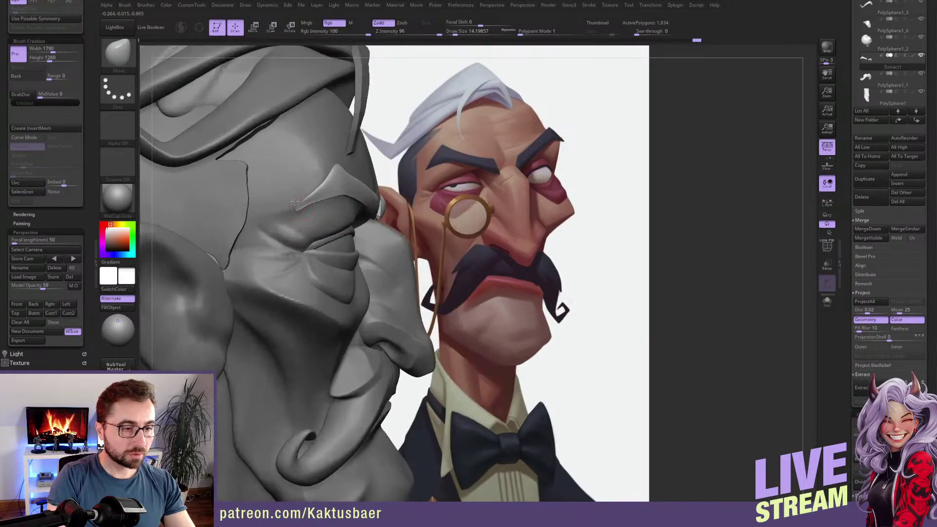
key("s")
left_click_drag(298, 195, 309, 195)
mouse_move(309, 195)
right_mouse_down()
mouse_move(304, 227)
mouse_move(312, 228)
mouse_move(315, 205)
mouse_move(306, 209)
mouse_move(325, 231)
mouse_move(331, 207)
right_mouse_up()
Select the head, remesh it with DynaMesh and check the full likeness against the reference.
left_click(329, 215, "alt")
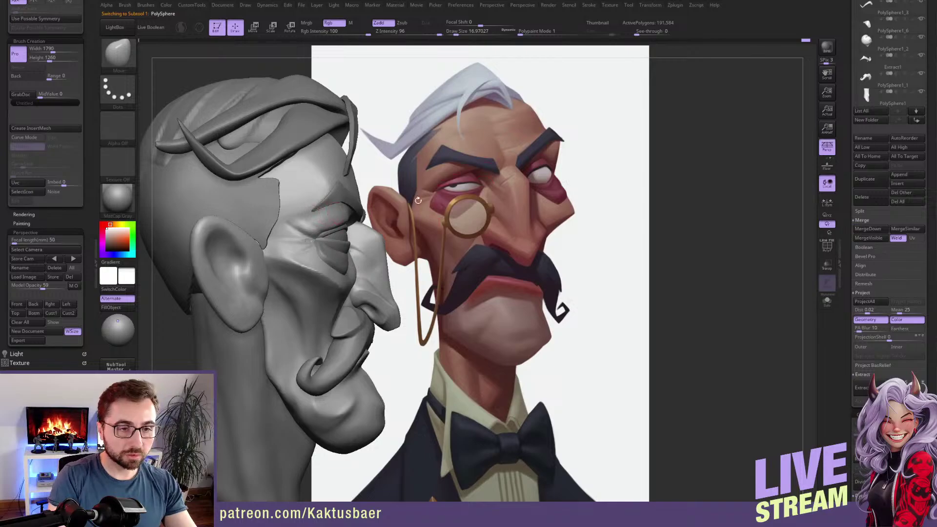
left_click_drag(459, 135, 480, 155, "ctrl")
key("shift")
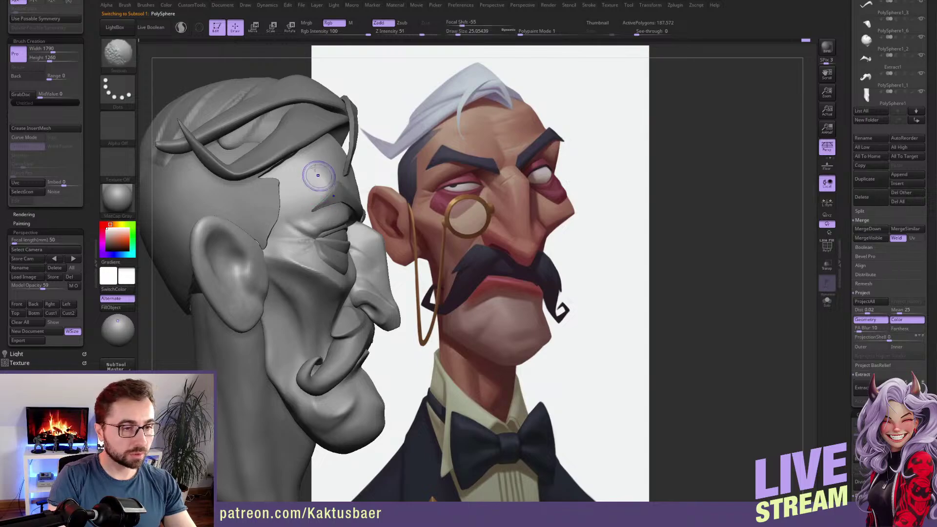
mouse_move(302, 176)
right_mouse_down()
mouse_move(293, 190)
mouse_move(296, 179)
right_mouse_up()
key("shift")
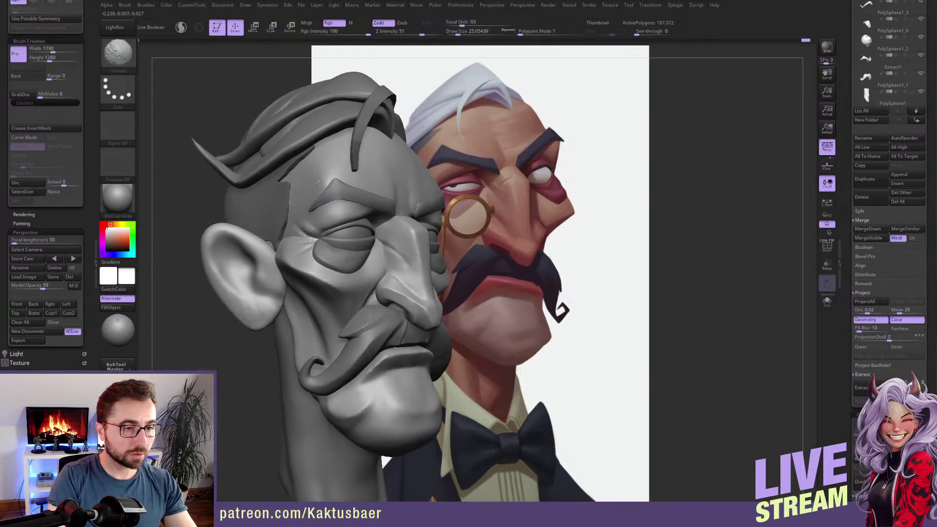
mouse_move(337, 211)
right_mouse_down()
mouse_move(334, 168)
mouse_move(303, 176)
right_mouse_up()
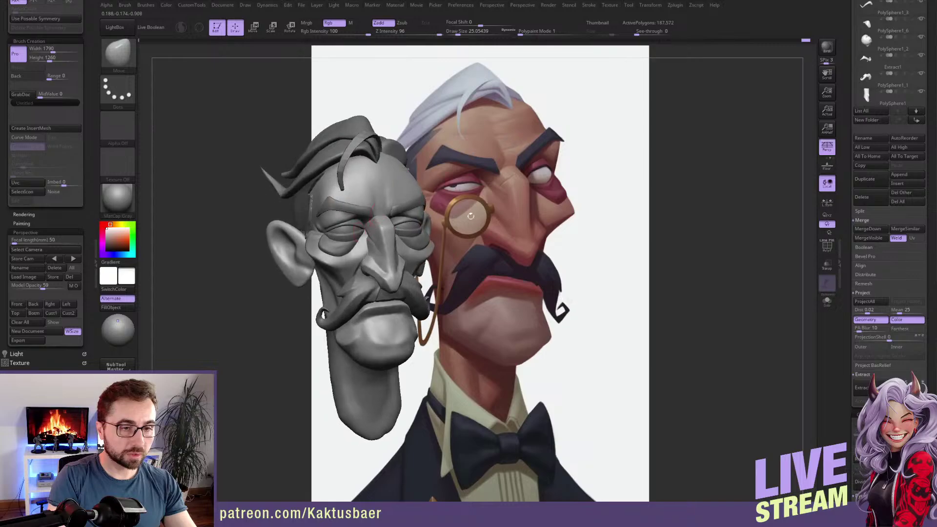
right_click_drag(397, 222, 493, 167)
right_click_drag(389, 257, 477, 149)
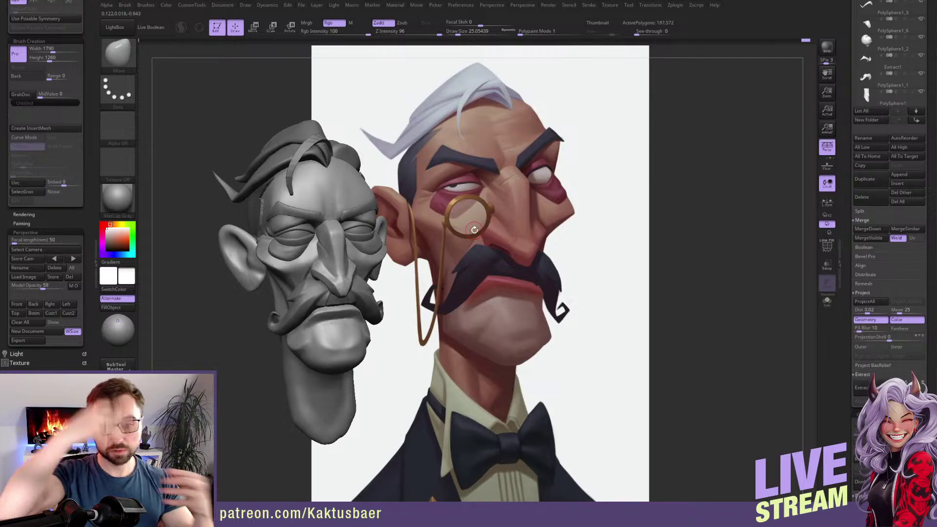
Enlarge the Move brush, compare the head's proportions with the reference, and quick-save the project.
mouse_move(302, 253)
right_mouse_down()
mouse_move(328, 250)
mouse_move(307, 225)
right_mouse_up()
key("s")
left_click_drag(307, 223, 309, 222)
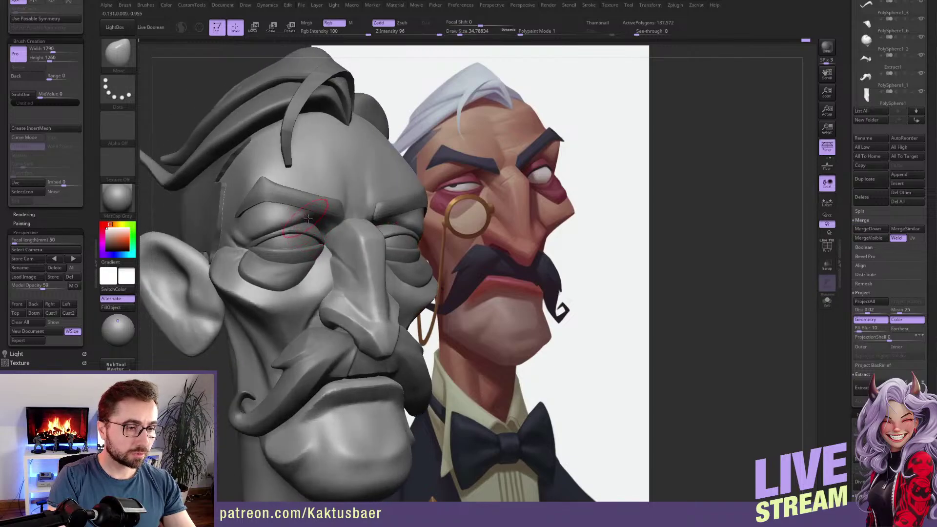
right_click_drag(313, 226, 303, 234)
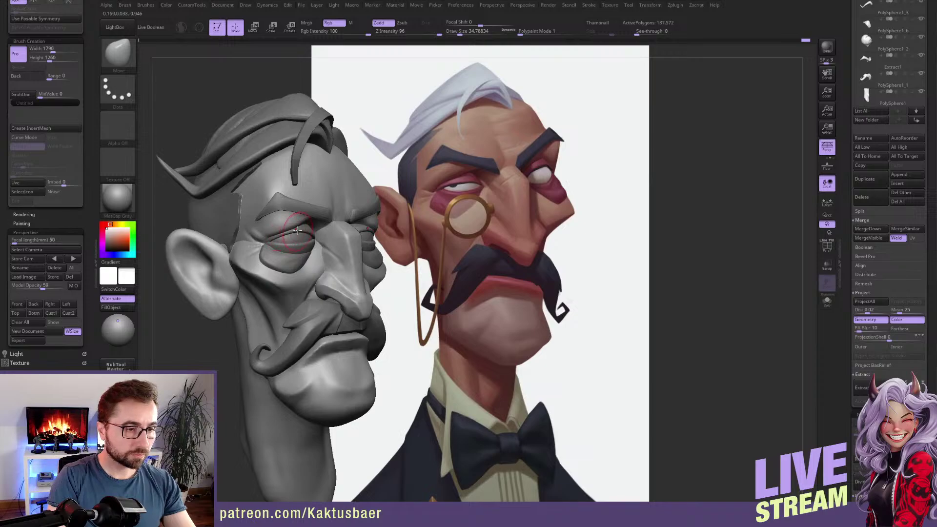
right_click_drag(302, 234, 298, 239)
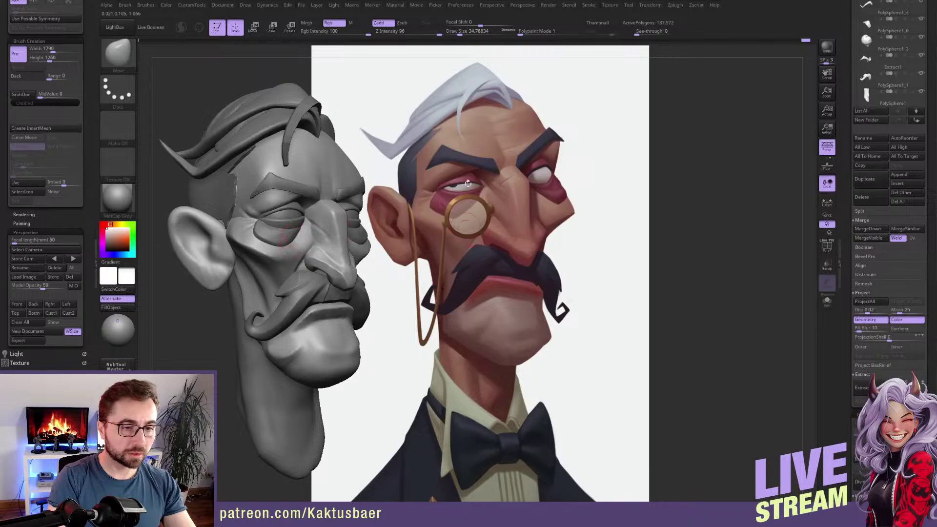
key("ctrl+s")
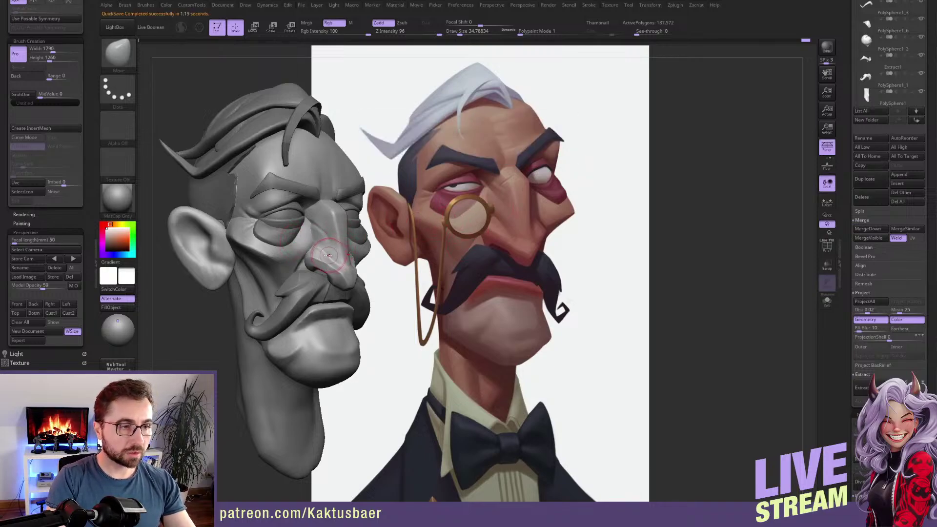
Select the main hair mass and reshape its side above the temple with a large Move brush.
right_click_drag(311, 182, 375, 239, "alt")
right_click_drag(283, 147, 314, 169)
left_click(301, 168, "alt")
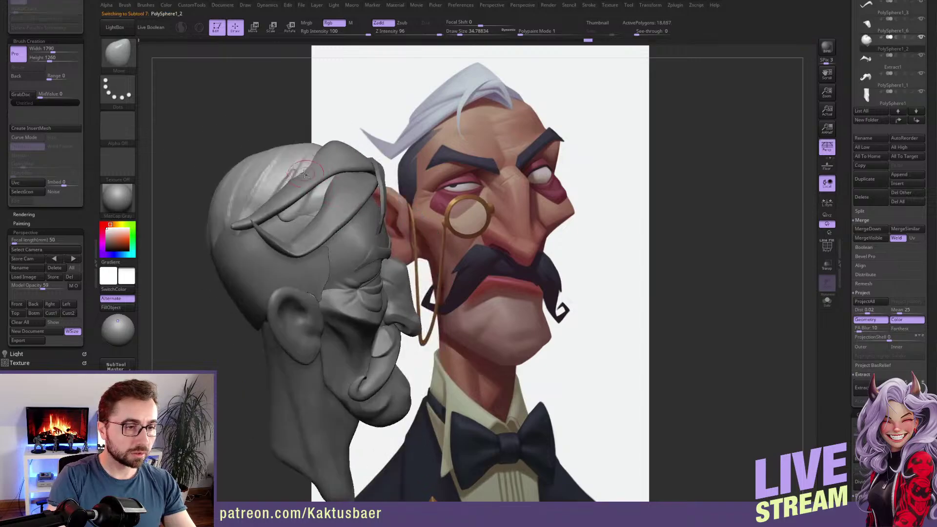
mouse_move(306, 213)
right_mouse_down("ctrl")
mouse_move(313, 244)
mouse_move(339, 195)
mouse_move(346, 233)
right_mouse_up("ctrl")
key("s")
left_click_drag(346, 233, 338, 229)
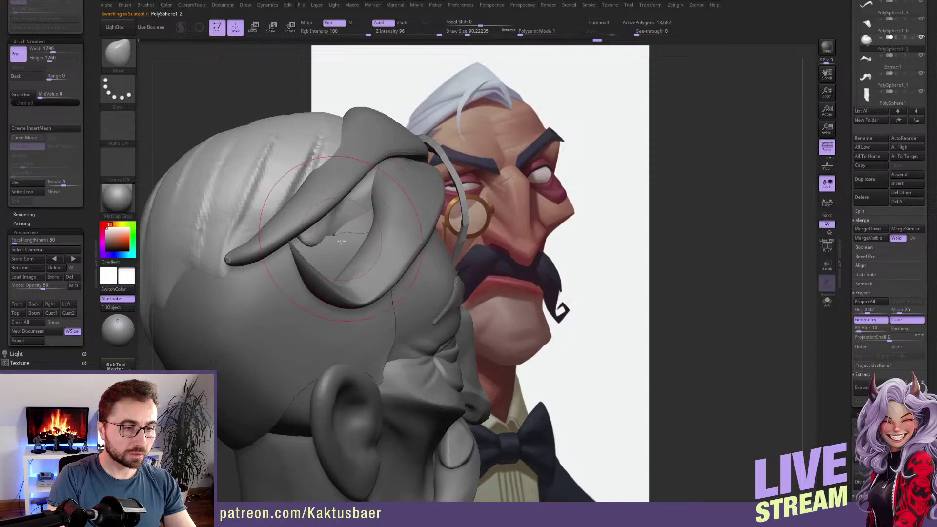
key("ctrl+z")
right_click_drag(335, 238, 353, 234)
key("s")
left_click_drag(349, 240, 349, 210)
mouse_move(349, 211)
right_mouse_down()
mouse_move(360, 185)
mouse_move(385, 182)
mouse_move(360, 181)
right_mouse_up()
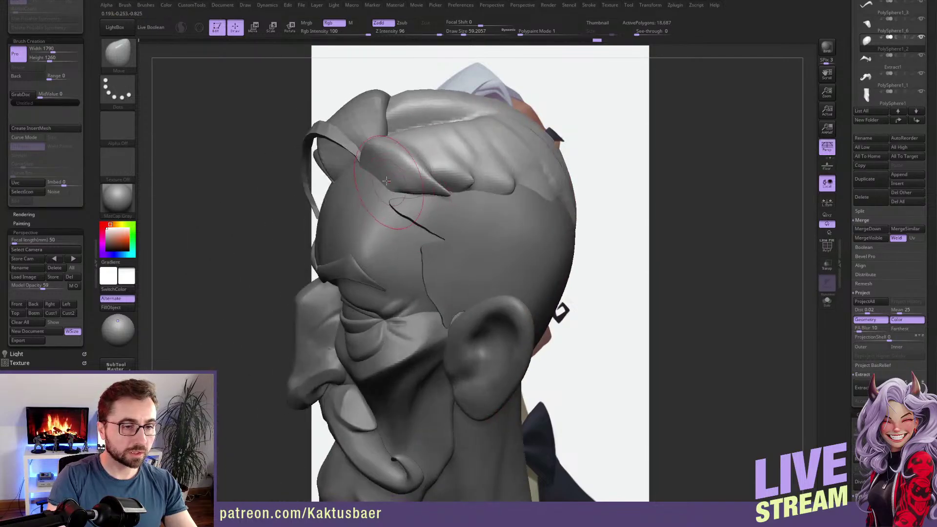
Build up the rolled front edge of the hair above the forehead with a small ClayBuildup brush and smooth it.
key("b")
key("c")
key("b")
key("s")
left_click_drag(379, 185, 372, 185)
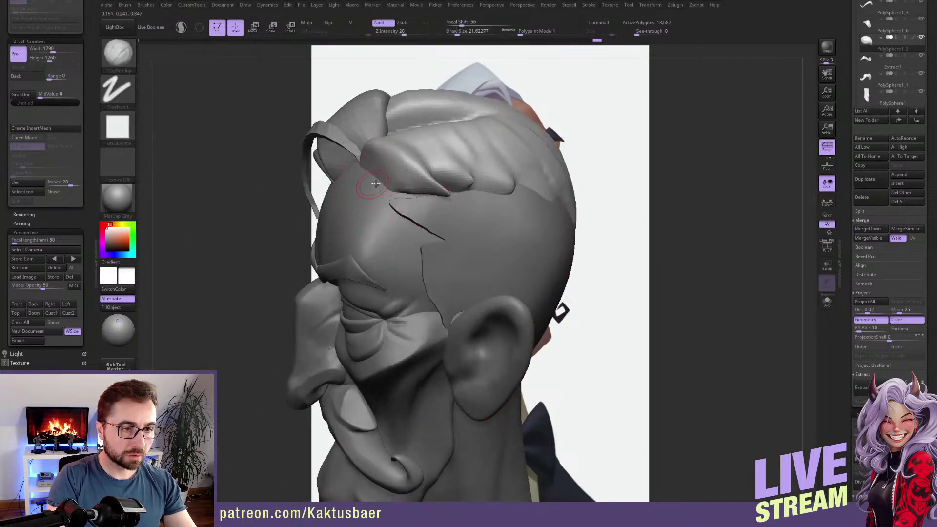
right_click_drag(371, 186, 394, 187)
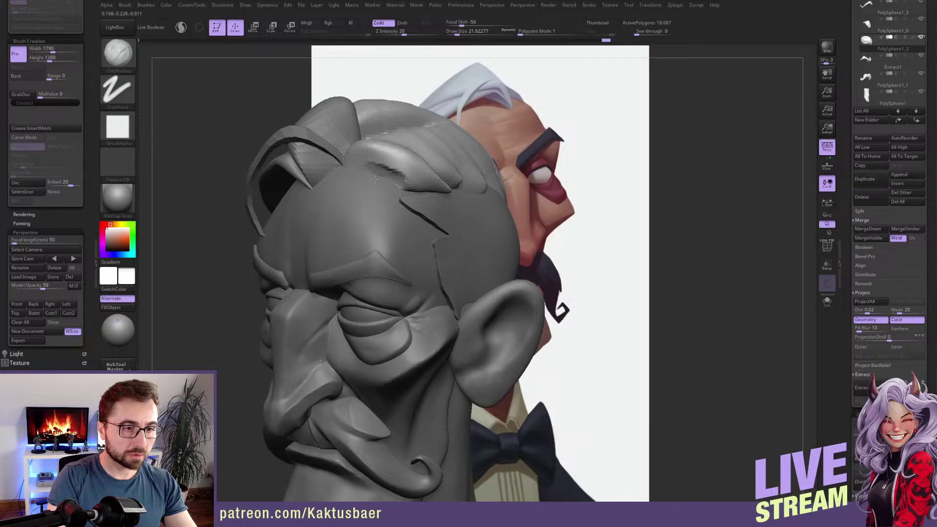
left_click_drag(408, 189, 386, 180)
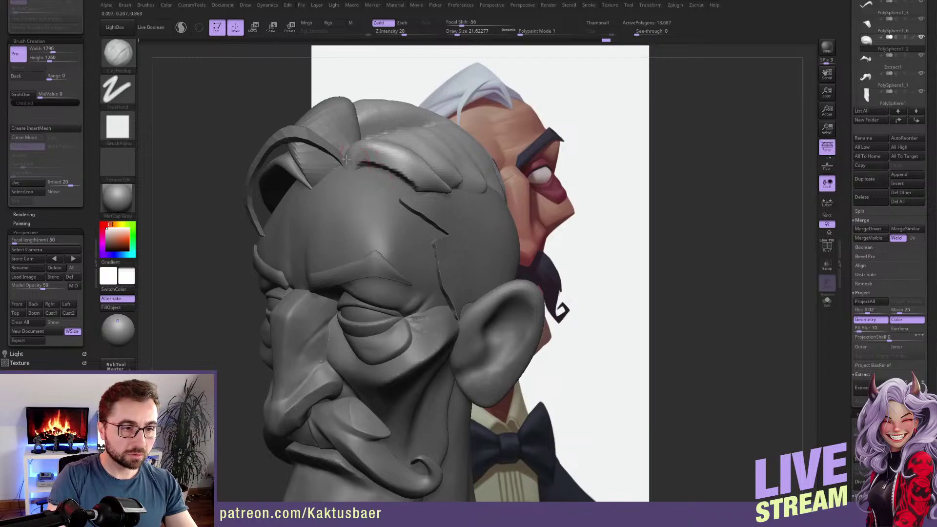
left_click_drag(355, 158, 369, 149)
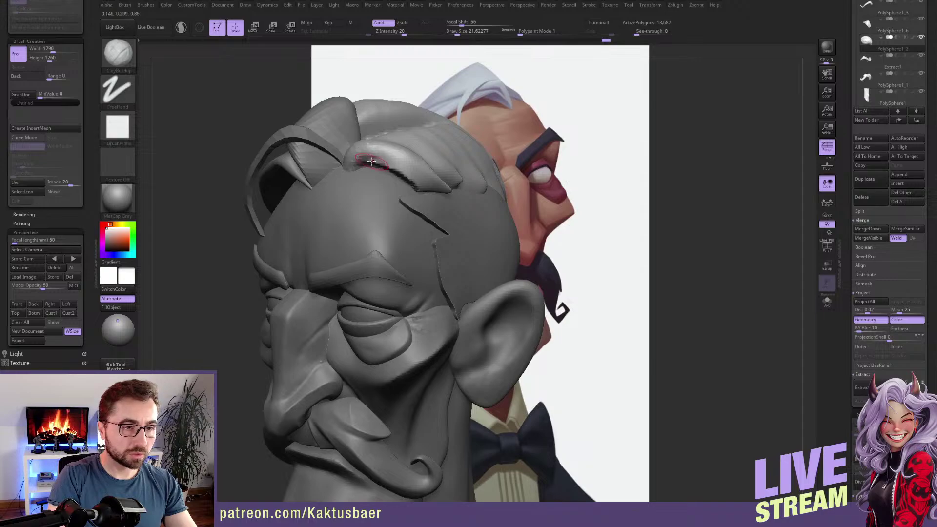
right_click_drag(371, 161, 366, 204)
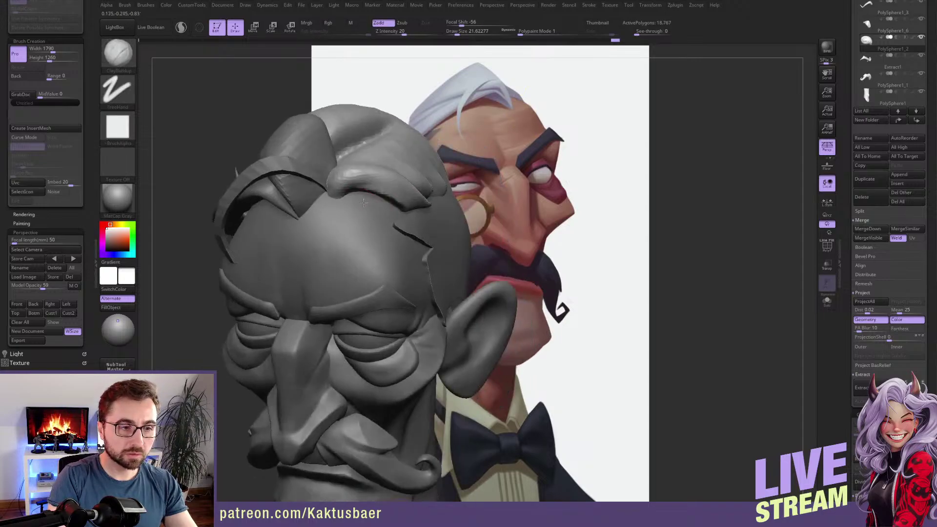
key("shift")
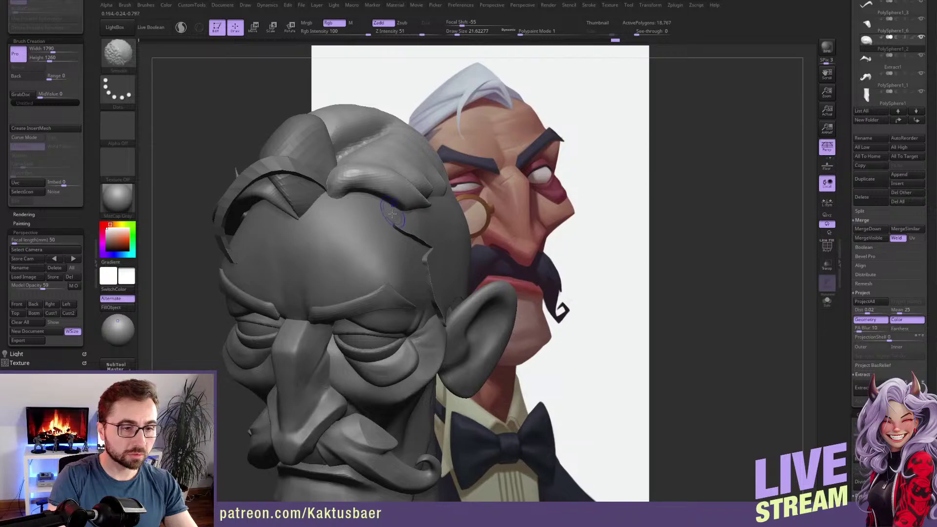
Pull the hair roll's lower end toward the temple with the Move brush.
right_click_drag(418, 228, 402, 212)
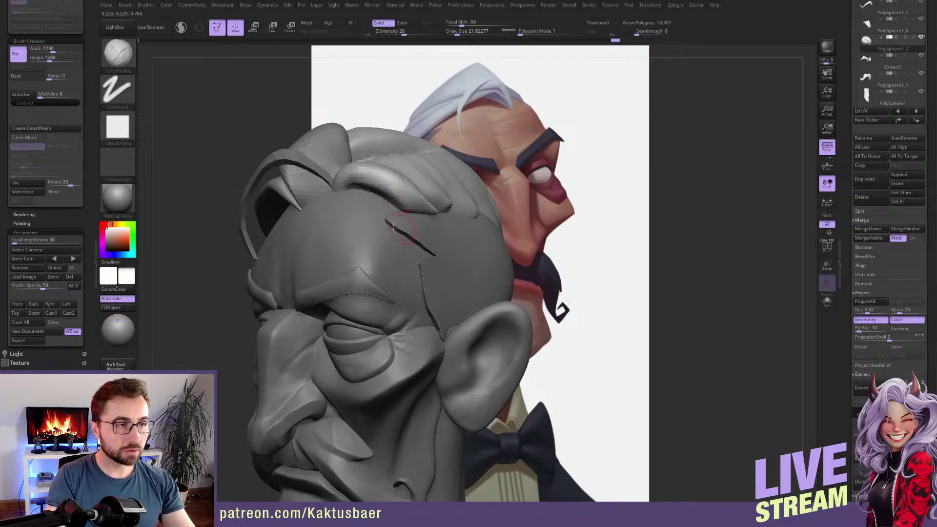
key("b")
key("m")
key("v")
right_click_drag(408, 234, 405, 225)
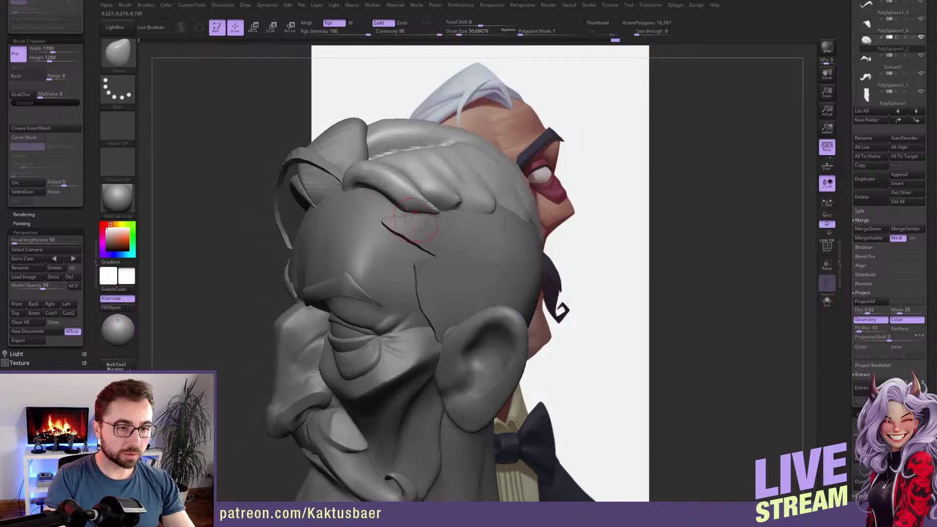
left_click_drag(414, 224, 418, 235)
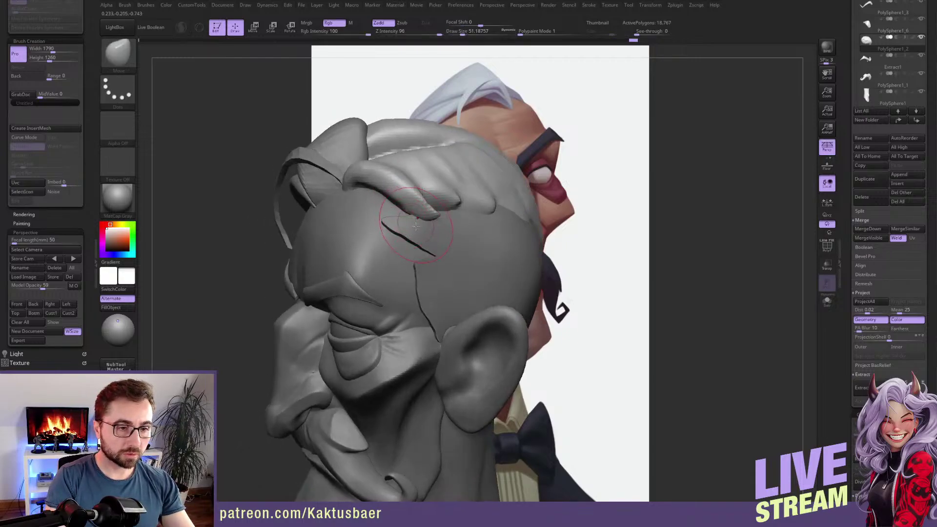
right_click_drag(403, 218, 428, 205)
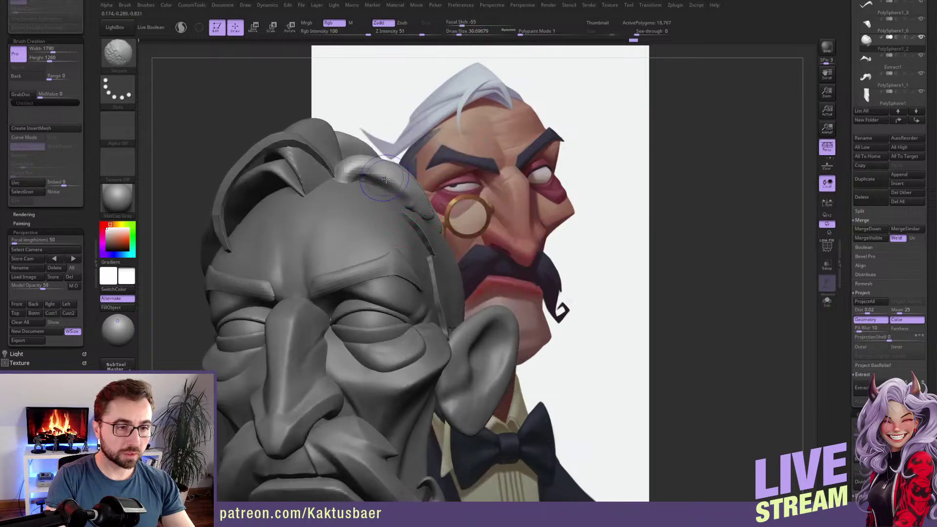
Adjust the hair roll's contour above the forehead and smooth its pointed tip near the temple.
right_click_drag(385, 183, 350, 173)
mouse_move(351, 172)
left_mouse_down()
mouse_move(388, 169)
mouse_move(399, 179)
left_mouse_up()
right_click_drag(399, 180, 403, 201)
left_click_drag(373, 124, 378, 134)
right_click_drag(409, 204, 401, 208)
key("shift")
left_click_drag(423, 213, 430, 210, "shift")
right_click_drag(429, 210, 419, 207)
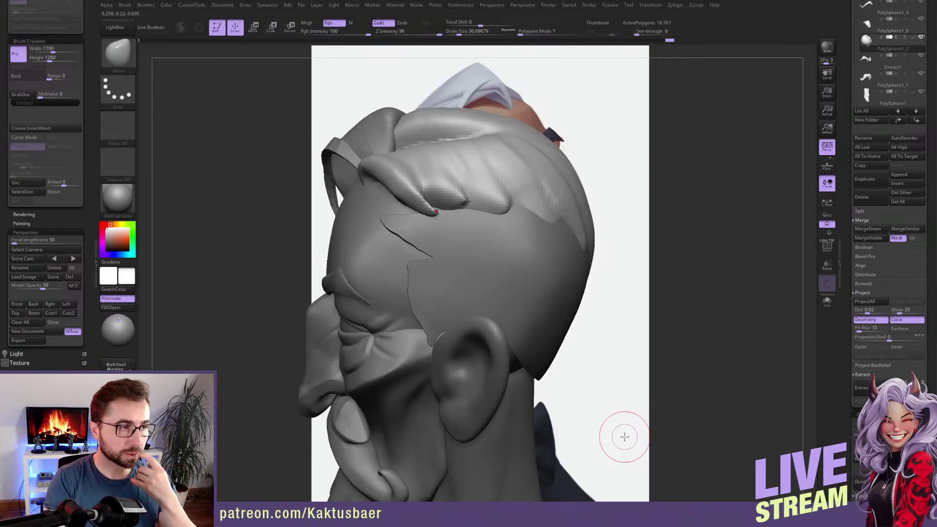
Refine the hair roll's front edge and tip with different Move brush sizes, then quick-save the project.
right_click_drag(386, 202, 383, 195)
key("s")
left_click_drag(383, 195, 384, 195)
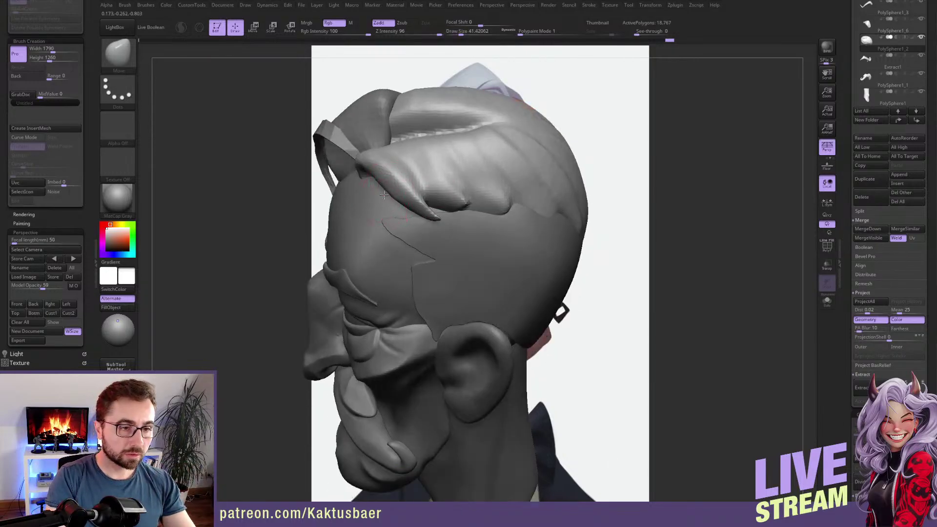
mouse_move(375, 178)
right_mouse_down()
mouse_move(352, 185)
mouse_move(377, 181)
right_mouse_up()
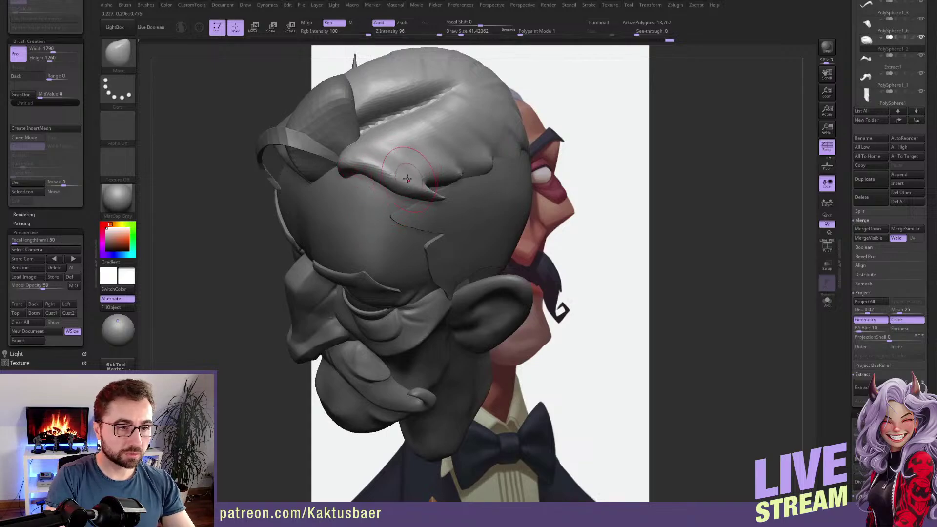
right_click_drag(378, 146, 353, 164)
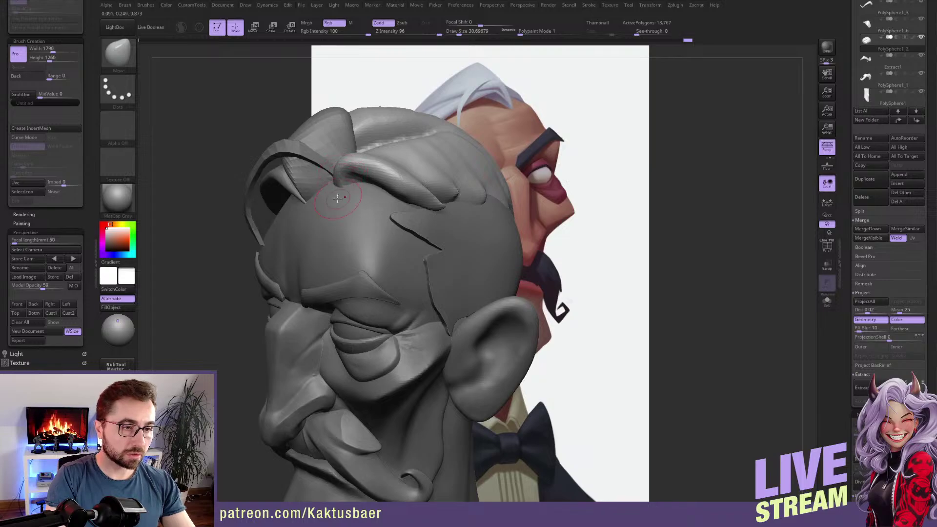
mouse_move(354, 197)
right_mouse_down()
mouse_move(361, 179)
mouse_move(385, 189)
mouse_move(376, 192)
right_mouse_up()
key("s")
left_click_drag(386, 195, 382, 195)
mouse_move(391, 196)
right_mouse_down()
mouse_move(383, 193)
mouse_move(436, 223)
mouse_move(456, 256)
right_mouse_up()
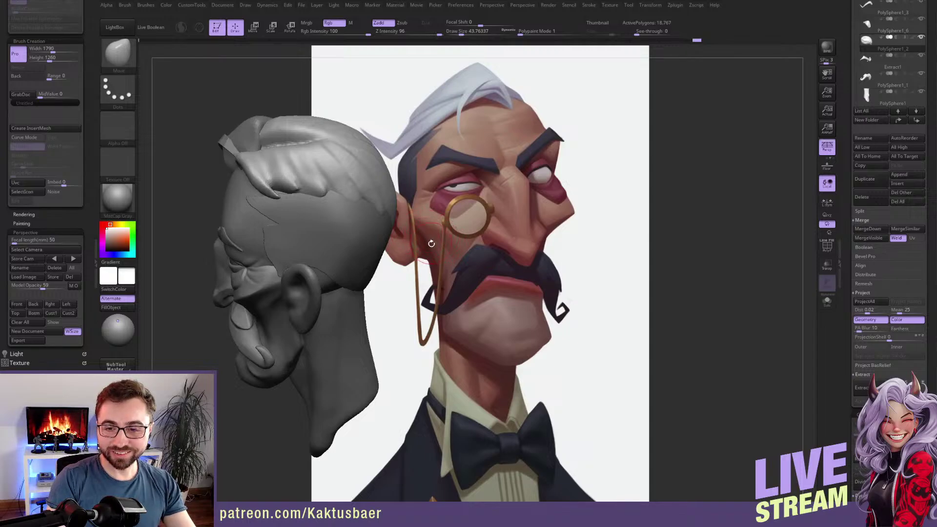
mouse_move(275, 210)
right_mouse_down()
mouse_move(370, 193)
mouse_move(353, 216)
mouse_move(362, 229)
right_mouse_up()
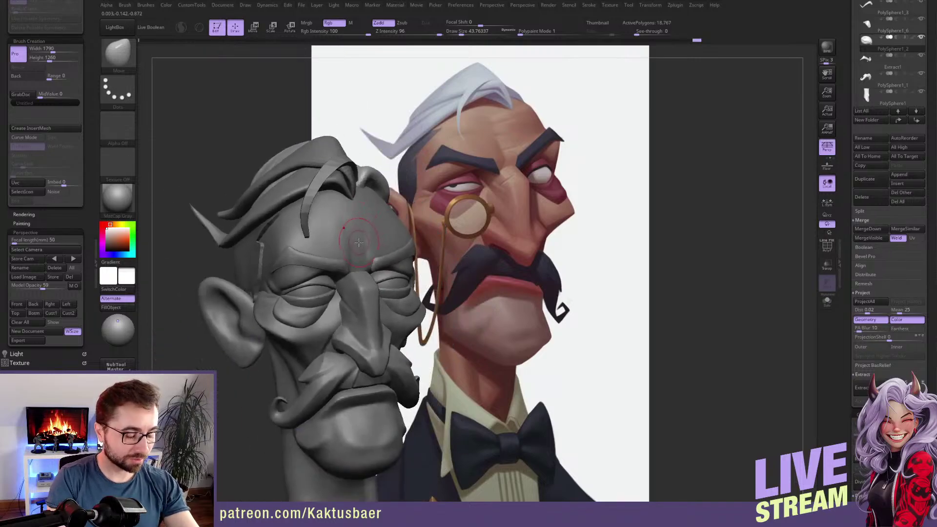
key("ctrl+s")
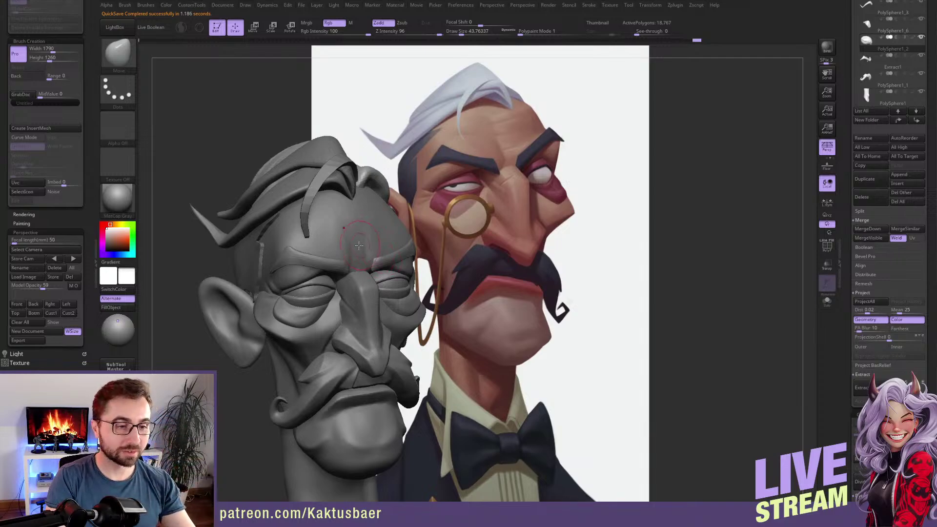
Reshape the hair roll's lower edge along the hairline with a larger Move brush.
mouse_move(364, 243)
right_mouse_down()
mouse_move(304, 248)
mouse_move(283, 288)
right_mouse_up()
right_click_drag(396, 219, 387, 234, "ctrl")
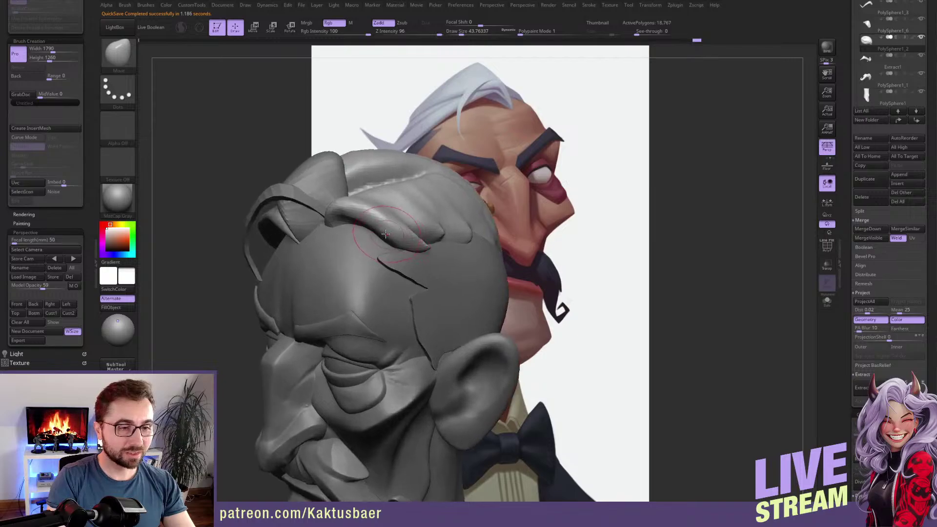
key("bracketright")
left_click_drag(382, 252, 375, 252)
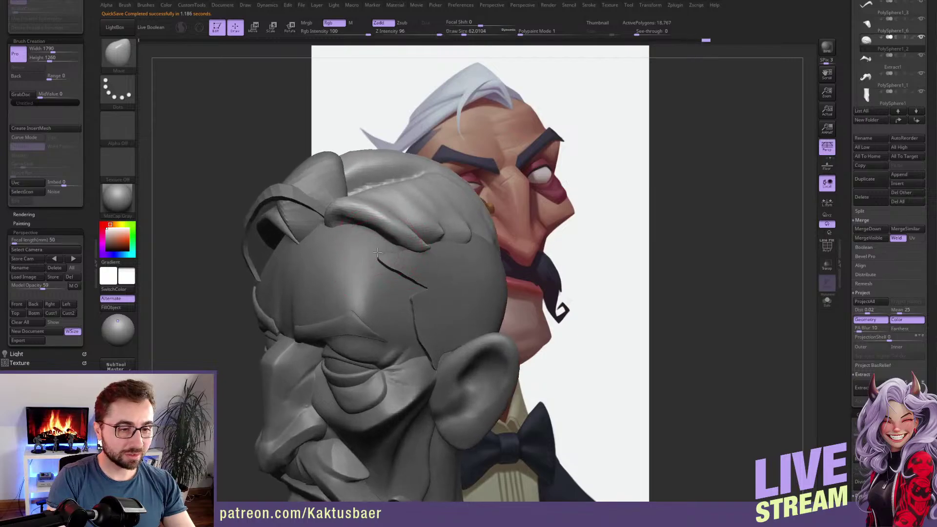
right_click_drag(375, 252, 359, 261)
left_click_drag(397, 226, 393, 234)
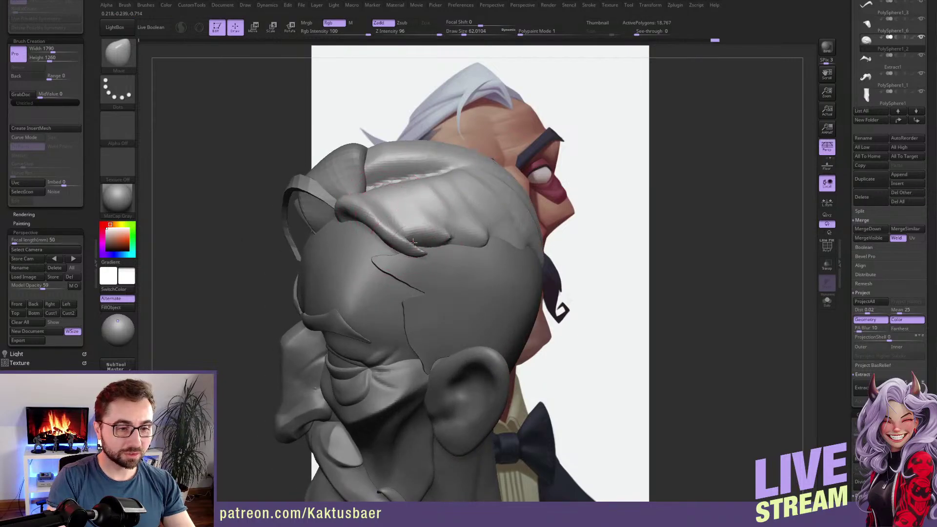
Refine the rounded front end of the hair roll beside the parting with smaller Move brushes.
right_click_drag(396, 268, 365, 212)
key("s")
left_click_drag(365, 211, 359, 210)
right_click_drag(364, 228, 357, 206)
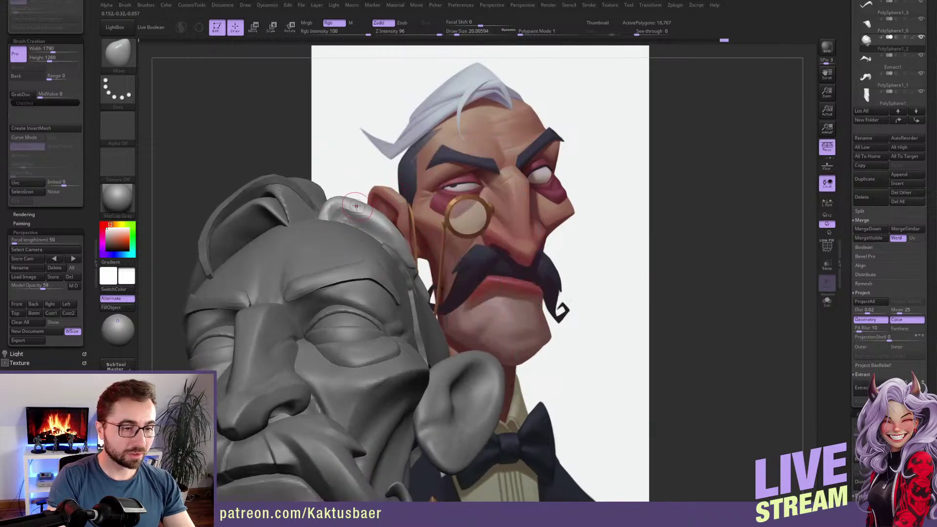
key("s")
left_click_drag(355, 204, 348, 199)
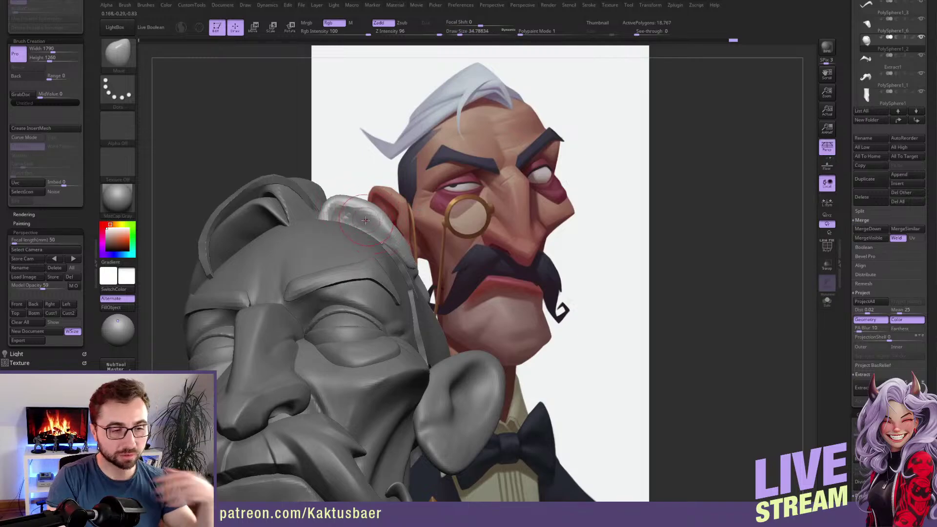
key("ctrl")
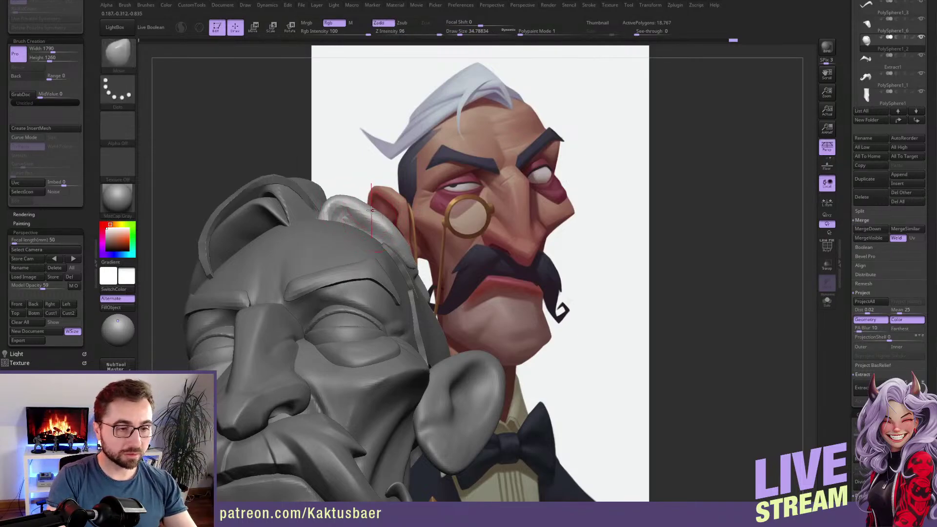
mouse_move(372, 224)
right_mouse_down("ctrl")
mouse_move(366, 188)
mouse_move(390, 190)
mouse_move(420, 220)
right_mouse_up("ctrl")
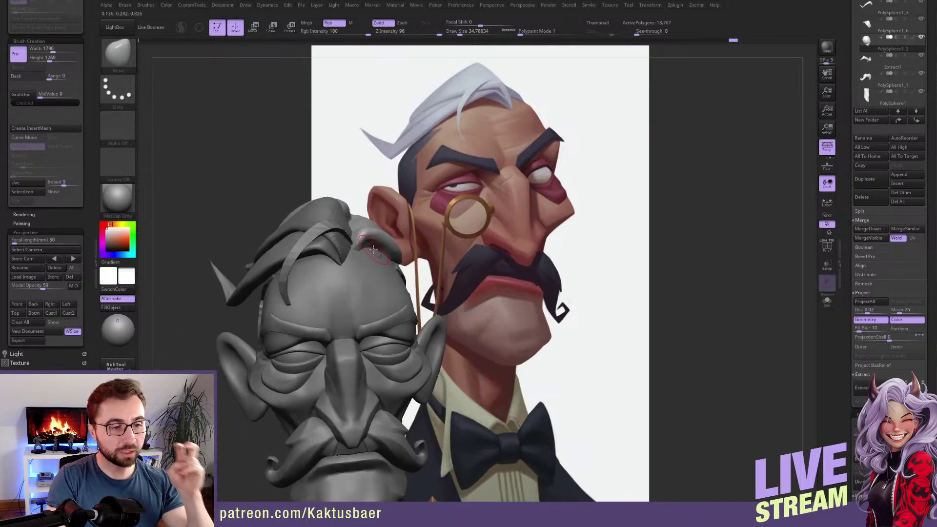
Select the long swept-back hair lock and reshape it along the skull with a large Move brush.
right_click_drag(375, 248, 369, 242)
left_click(313, 215, "alt")
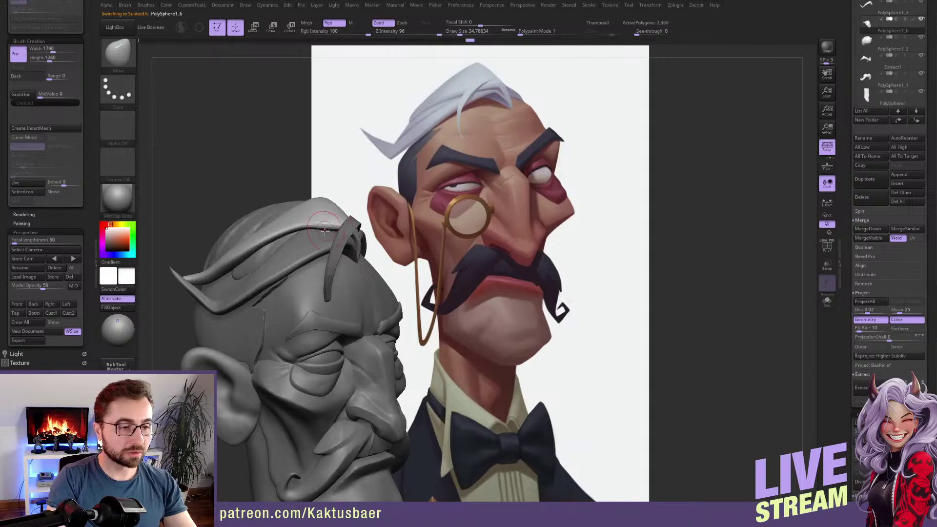
right_click_drag(312, 219, 347, 222)
right_click_drag(315, 252, 316, 242)
key("]")
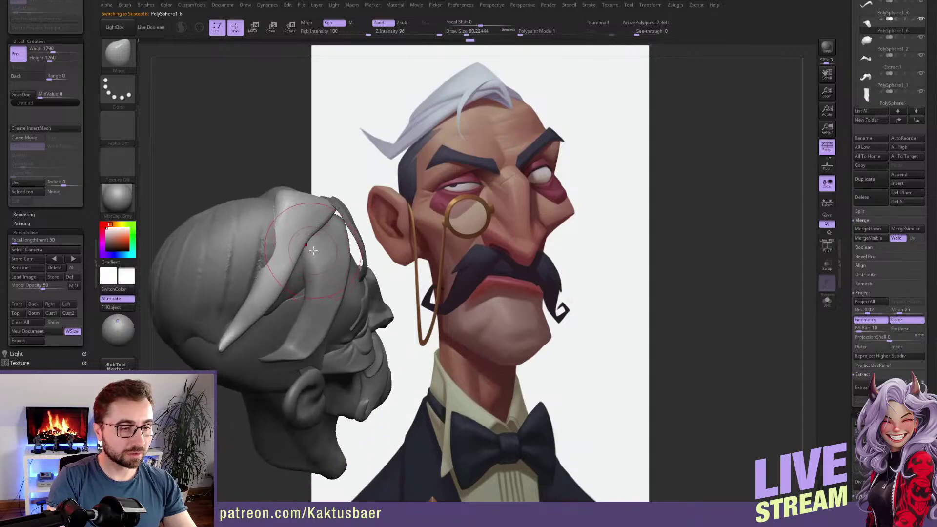
left_click_drag(310, 247, 314, 253)
right_click_drag(307, 268, 300, 238)
key("]")
key("s")
left_click_drag(317, 242, 310, 244)
right_click_drag(307, 247, 328, 243)
left_click_drag(321, 238, 328, 243)
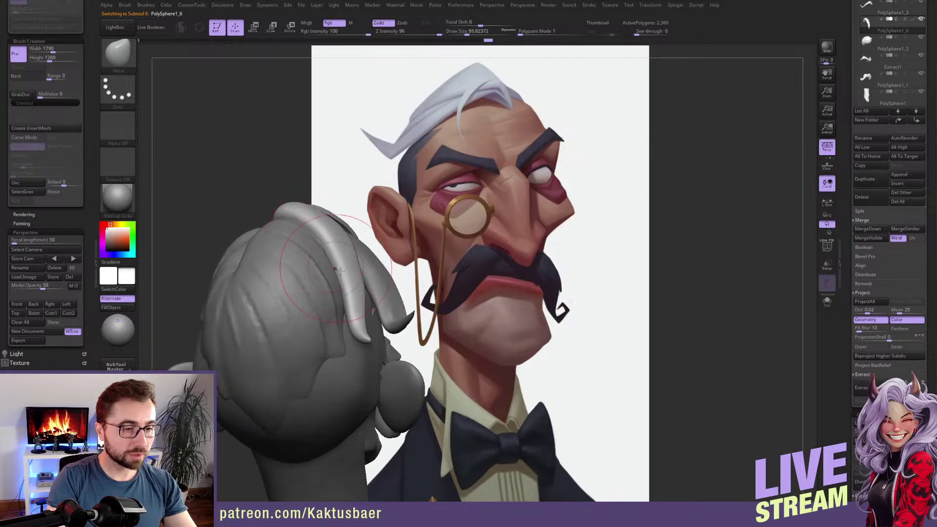
Reshape the upper swept-back hair lock across the crown with a smaller Move brush, following the skull from several sides.
right_click_drag(334, 254, 359, 260)
left_click_drag(360, 261, 361, 273)
right_click_drag(361, 272, 341, 254)
mouse_move(289, 213)
right_mouse_down()
mouse_move(301, 218)
mouse_move(286, 266)
right_mouse_up()
mouse_move(293, 234)
right_mouse_down()
mouse_move(318, 266)
mouse_move(341, 249)
right_mouse_up()
key("s")
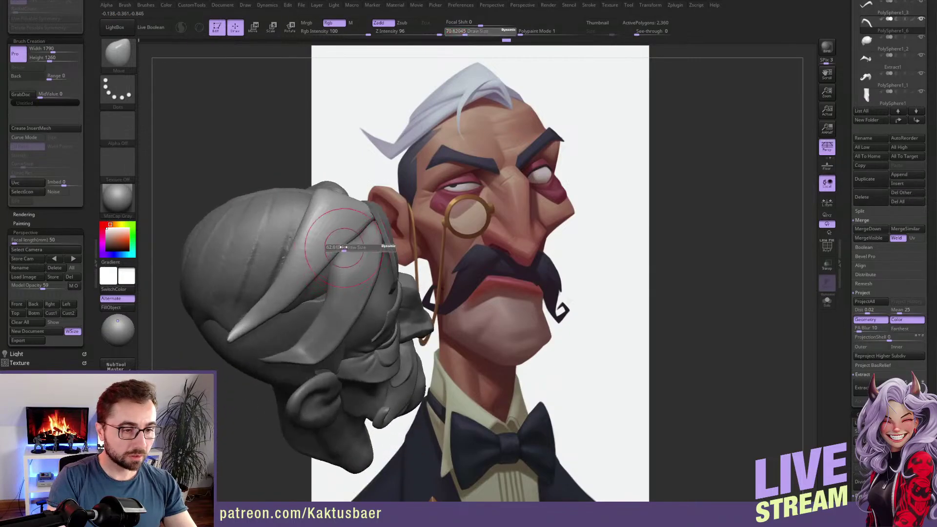
left_click_drag(344, 248, 345, 248)
right_click_drag(346, 248, 353, 248)
mouse_move(337, 258)
left_mouse_down()
mouse_move(330, 264)
mouse_move(372, 234)
left_mouse_up()
Refine the upper lock's rear contour and its fit against the scalp with smaller and larger Move brushes.
key("bracketleft")
key("s")
key("s")
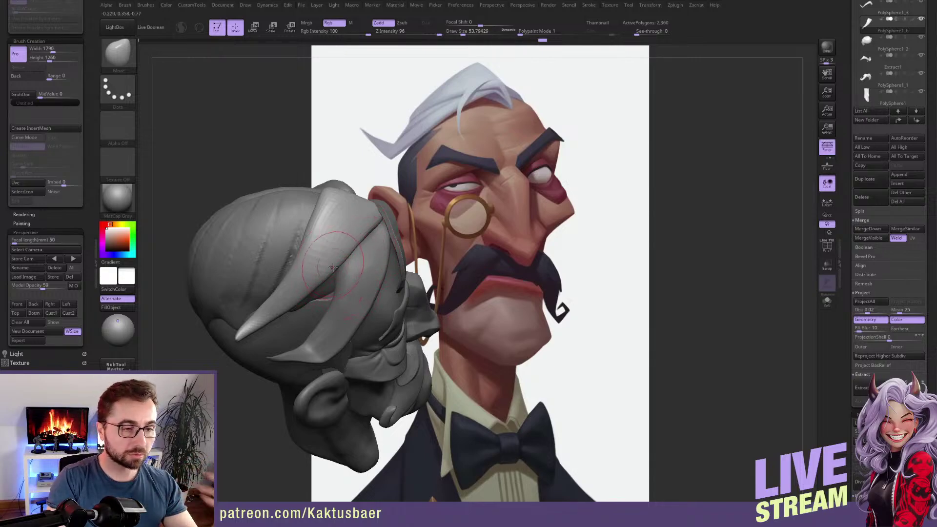
left_click_drag(304, 262, 292, 252)
mouse_move(315, 229)
right_mouse_down()
mouse_move(303, 232)
mouse_move(351, 205)
mouse_move(343, 161)
right_mouse_up()
mouse_move(374, 246)
right_mouse_down("ctrl")
mouse_move(353, 202)
mouse_move(337, 216)
mouse_move(312, 216)
right_mouse_up("ctrl")
key("s")
mouse_move(311, 215)
left_mouse_down()
mouse_move(294, 231)
mouse_move(319, 228)
left_mouse_up()
key("s")
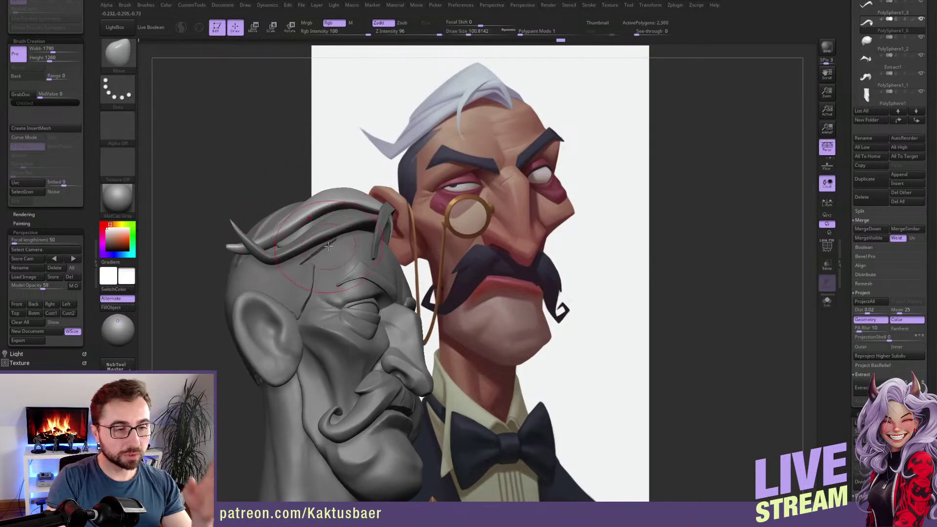
Adjust the upper lock's front portion above the forehead, using different Move brush sizes.
right_click_drag(373, 225, 356, 220)
key("s")
left_click_drag(355, 220, 351, 219)
right_click_drag(351, 219, 372, 201)
key("s")
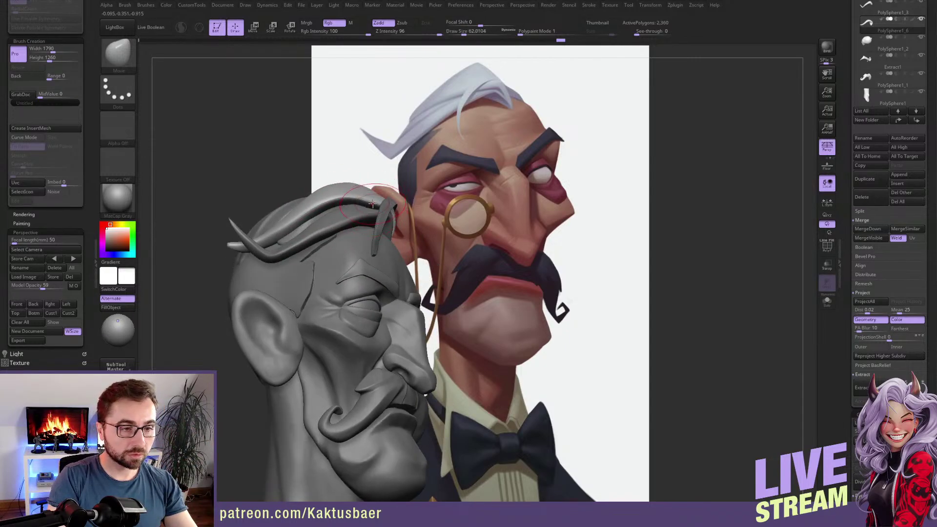
key("s")
left_click_drag(332, 210, 338, 210)
left_click_drag(331, 212, 328, 211)
key("s")
mouse_move(328, 211)
right_mouse_down()
mouse_move(356, 223)
mouse_move(325, 244)
right_mouse_up()
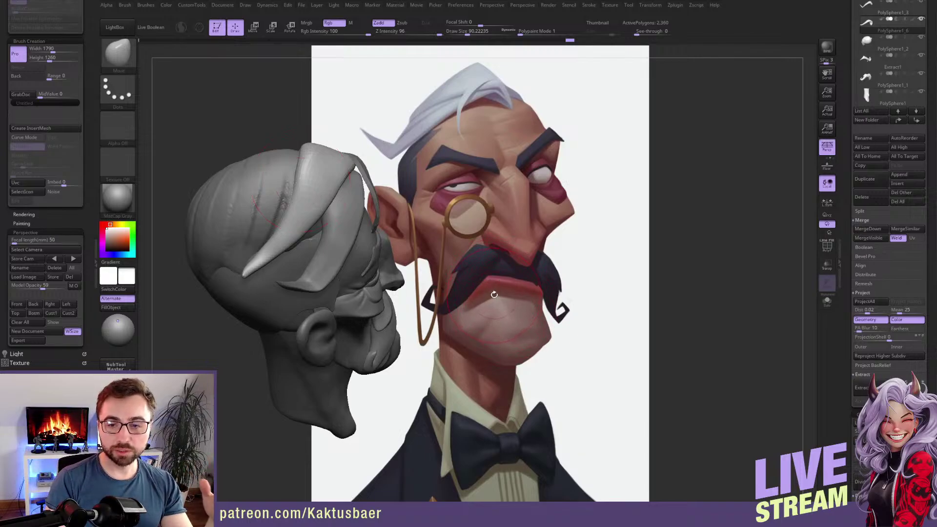
Shape the upper lock's broad root along the parting with a Draw Size of about 59.
mouse_move(310, 223)
right_mouse_down()
mouse_move(313, 193)
mouse_move(311, 215)
right_mouse_up()
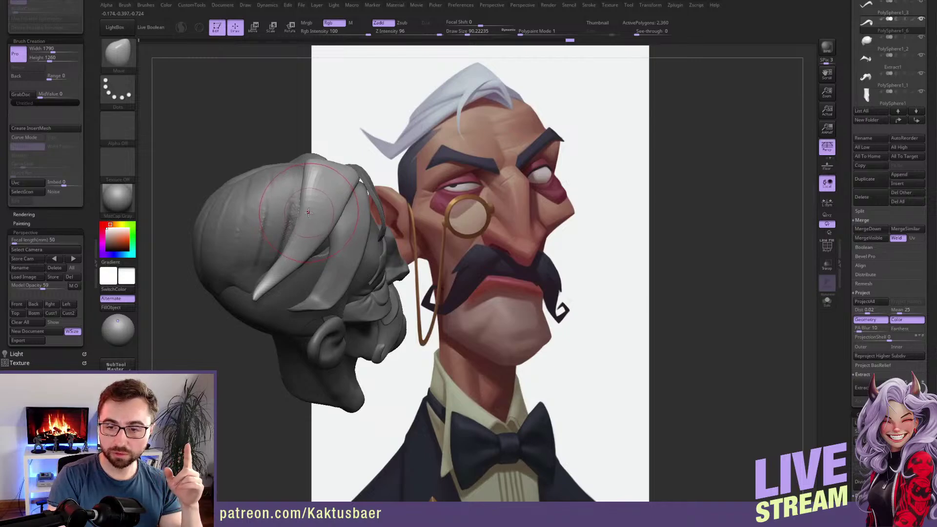
mouse_move(308, 216)
right_mouse_down()
mouse_move(316, 206)
mouse_move(322, 218)
right_mouse_up()
key("bracketleft")
key("bracketleft")
left_click_drag(303, 192, 315, 177)
mouse_move(322, 178)
right_mouse_down()
mouse_move(359, 202)
mouse_move(336, 195)
right_mouse_up()
left_click_drag(336, 196, 331, 201)
right_click_drag(331, 201, 340, 216)
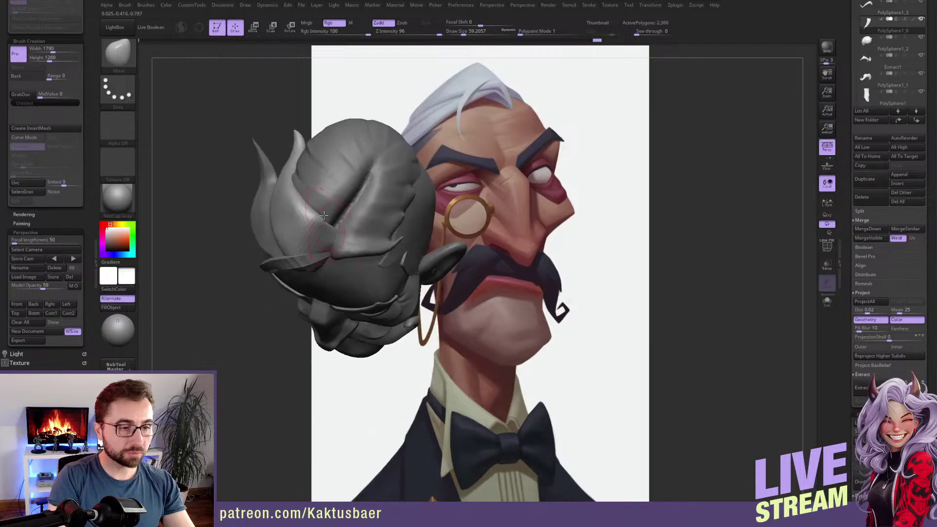
left_click_drag(342, 216, 346, 227)
right_click_drag(346, 227, 303, 201)
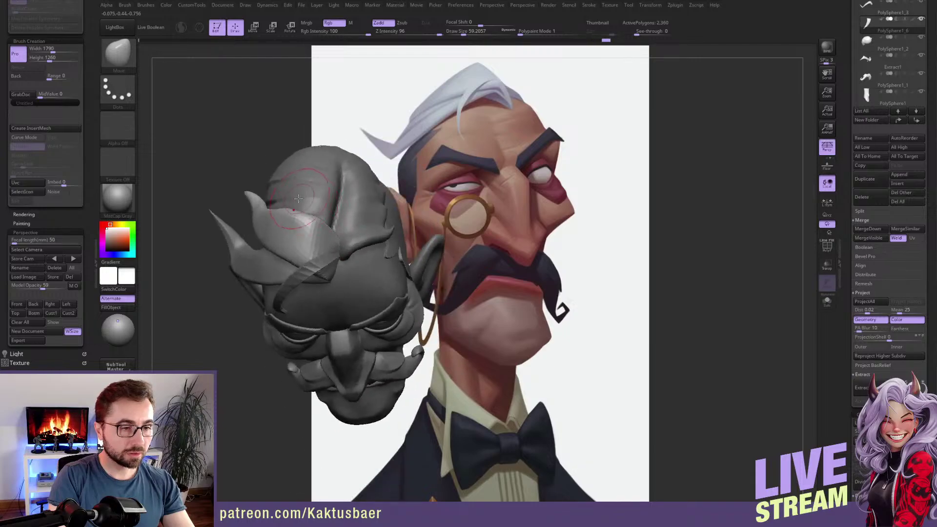
left_click_drag(292, 199, 297, 210)
Refine the lock's pointed front tip beside the parting with a Move brush of about 51.
right_click_drag(297, 210, 284, 168)
mouse_move(342, 222)
right_mouse_down()
mouse_move(334, 260)
mouse_move(365, 242)
right_mouse_up()
key("s")
left_click_drag(359, 250, 343, 255)
key("s")
mouse_move(343, 255)
right_mouse_down()
mouse_move(346, 220)
mouse_move(354, 250)
right_mouse_up()
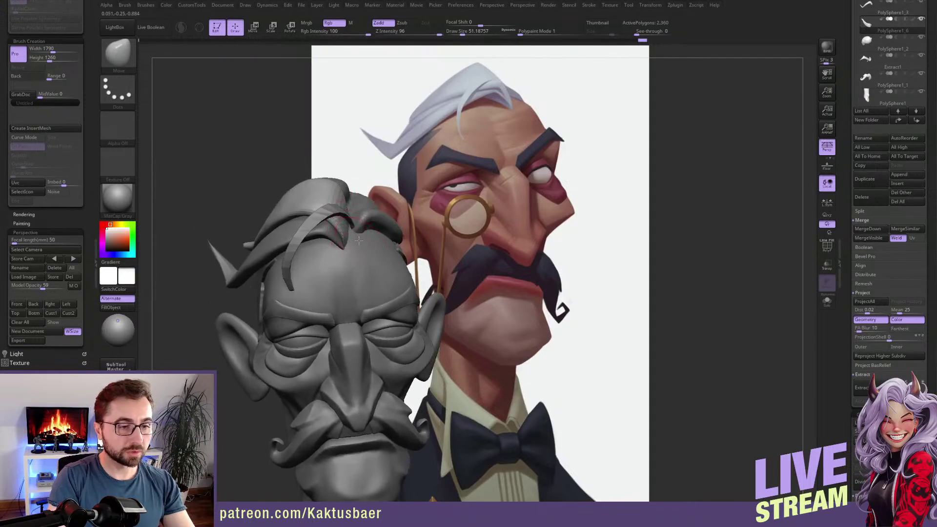
mouse_move(350, 261)
right_mouse_down()
mouse_move(385, 224)
mouse_move(361, 244)
right_mouse_up()
Select the side hair mass and pull its front end at the parting into shape with the Move brush.
left_click(385, 224, "alt")
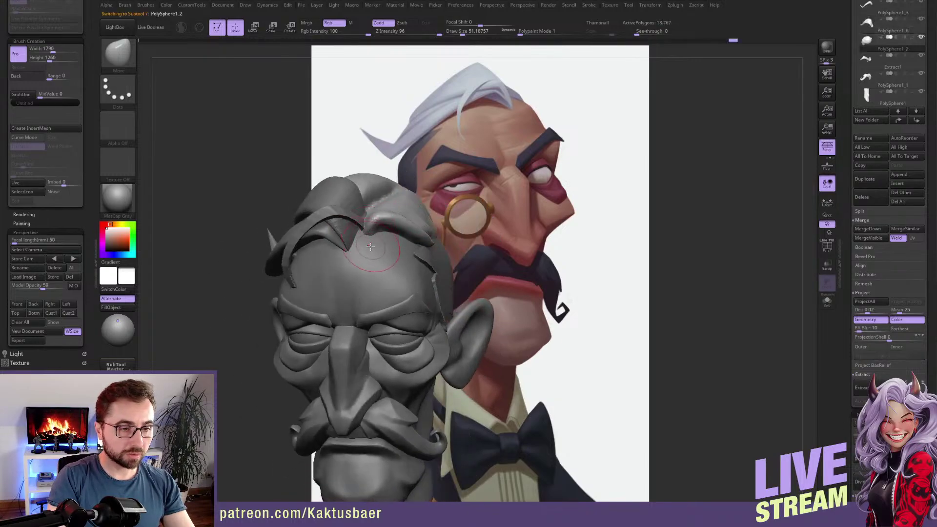
left_click_drag(359, 244, 363, 233)
key("bracketleft")
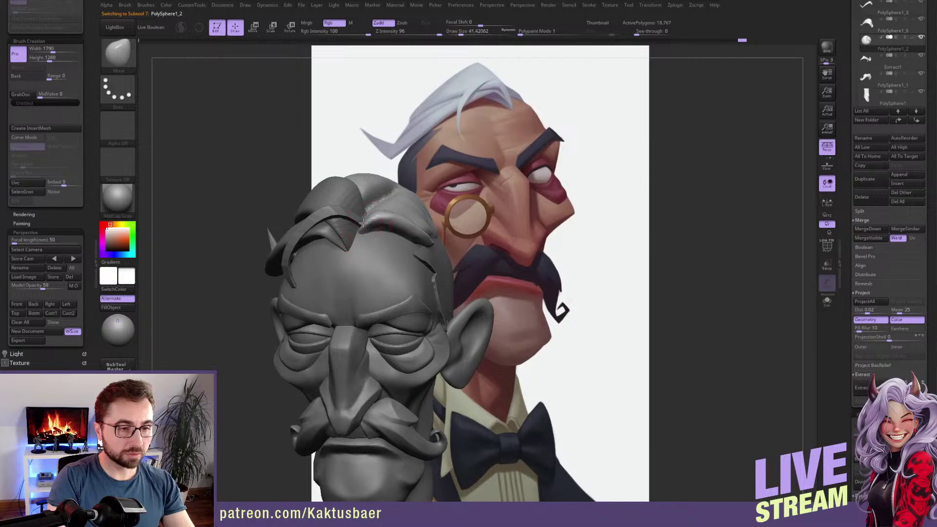
right_click_drag(369, 222, 347, 232)
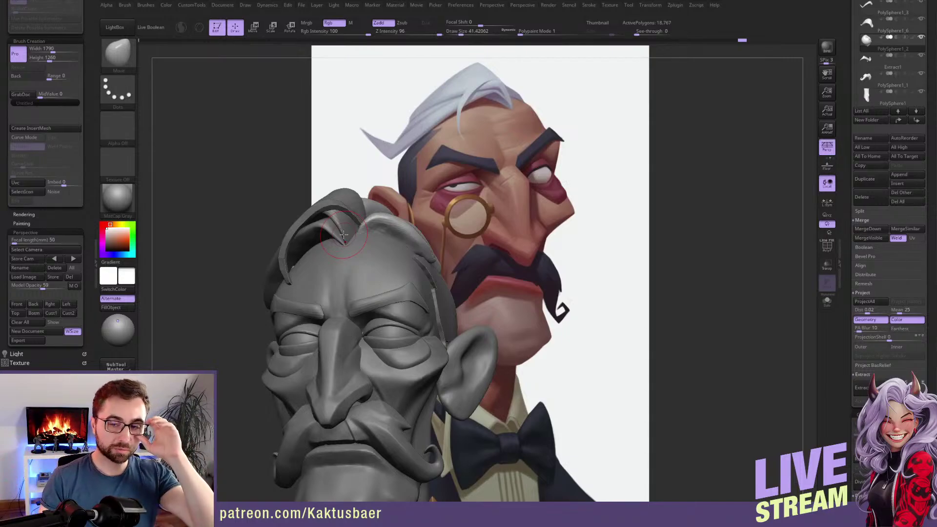
Select the short side-hair shell and reshape its pointed temple edge under the hair roll with varied Move brush sizes.
mouse_move(455, 224)
left_mouse_down()
mouse_move(456, 244)
mouse_move(424, 259)
mouse_move(476, 288)
mouse_move(419, 283)
left_mouse_up()
left_click(421, 259, "alt")
right_click_drag(419, 283, 405, 275)
key("s")
mouse_move(418, 275)
left_mouse_down()
mouse_move(436, 257)
mouse_move(421, 269)
left_mouse_up()
key("bracketleft")
key("bracketright")
key("bracketright")
key("bracketright")
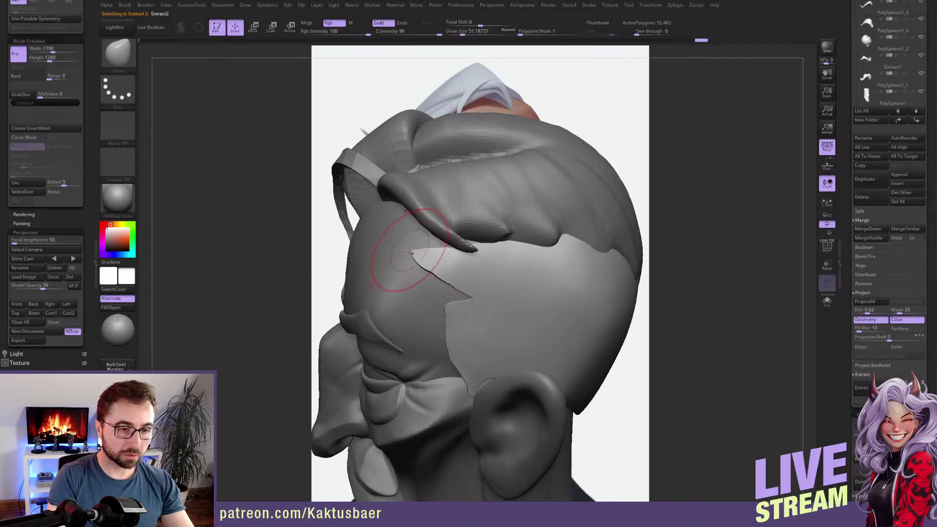
key("bracketleft")
left_click_drag(415, 266, 421, 288)
mouse_move(413, 291)
right_mouse_down()
mouse_move(435, 303)
mouse_move(405, 299)
mouse_move(362, 252)
mouse_move(369, 287)
mouse_move(406, 299)
right_mouse_up()
Refine the hair shell's sideburn edge in front of the ear with a small Move brush.
left_click_drag(360, 337, 366, 329)
key("bracketleft")
key("bracketright")
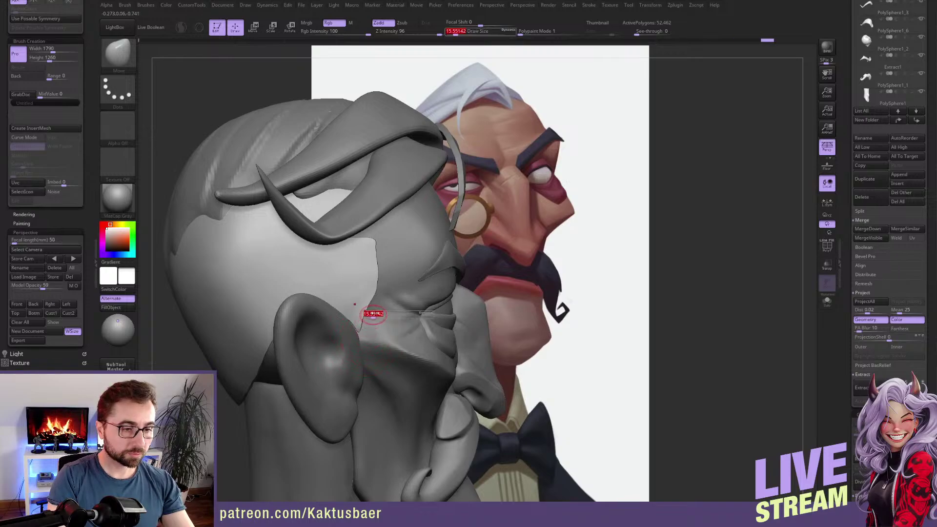
right_click_drag(373, 310, 379, 292)
left_click_drag(383, 276, 383, 270)
right_click_drag(383, 267, 394, 271)
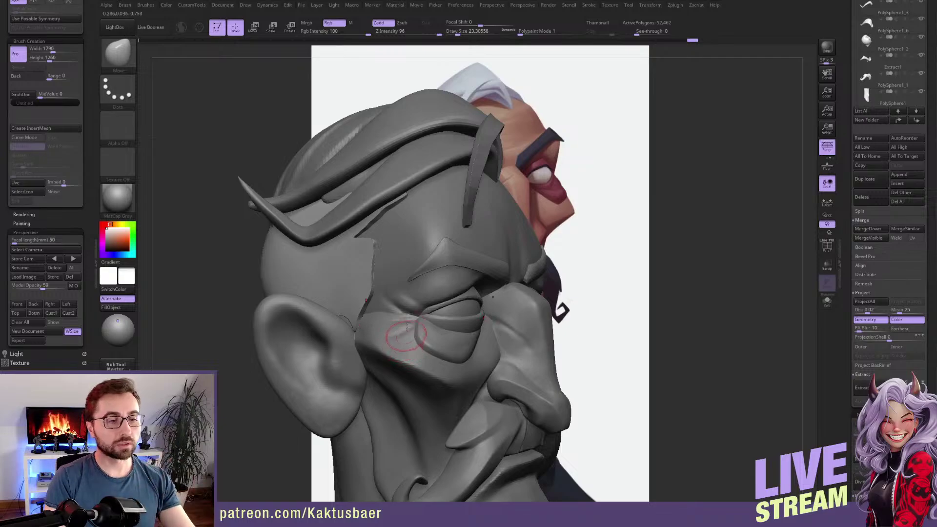
Select the head mesh and mask everything except the ear's polygroup.
mouse_move(428, 268)
right_mouse_down()
mouse_move(383, 280)
mouse_move(432, 293)
mouse_move(368, 249)
mouse_move(342, 247)
right_mouse_up()
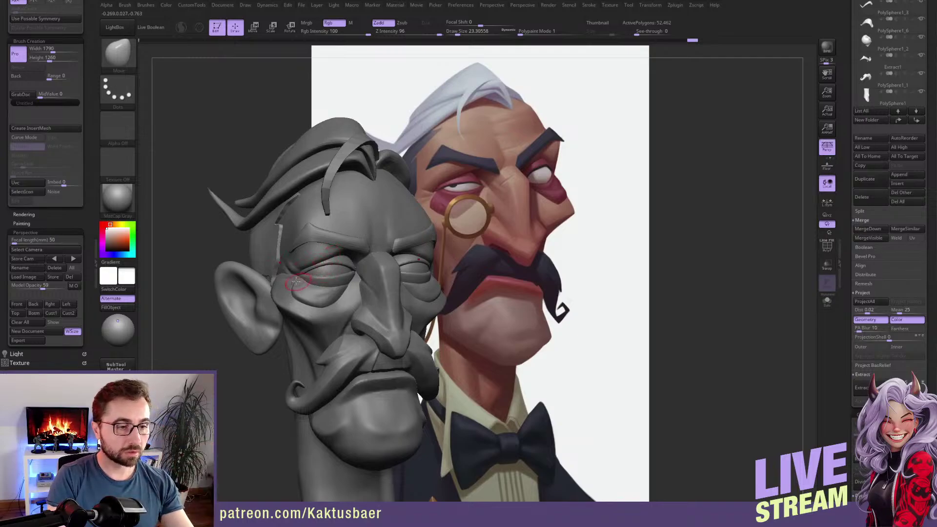
mouse_move(279, 283)
right_mouse_down()
mouse_move(333, 264)
mouse_move(342, 278)
right_mouse_up()
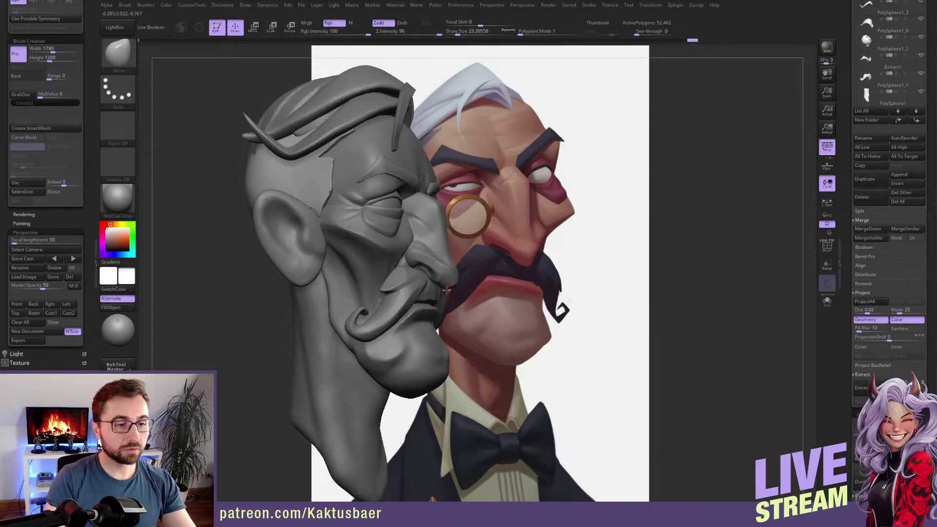
mouse_move(317, 245)
right_mouse_down("alt")
mouse_move(267, 248)
mouse_move(230, 267)
mouse_move(256, 264)
mouse_move(227, 267)
right_mouse_up("alt")
left_click(269, 248, "alt")
key("w")
left_click(224, 262, "ctrl")
key("q")
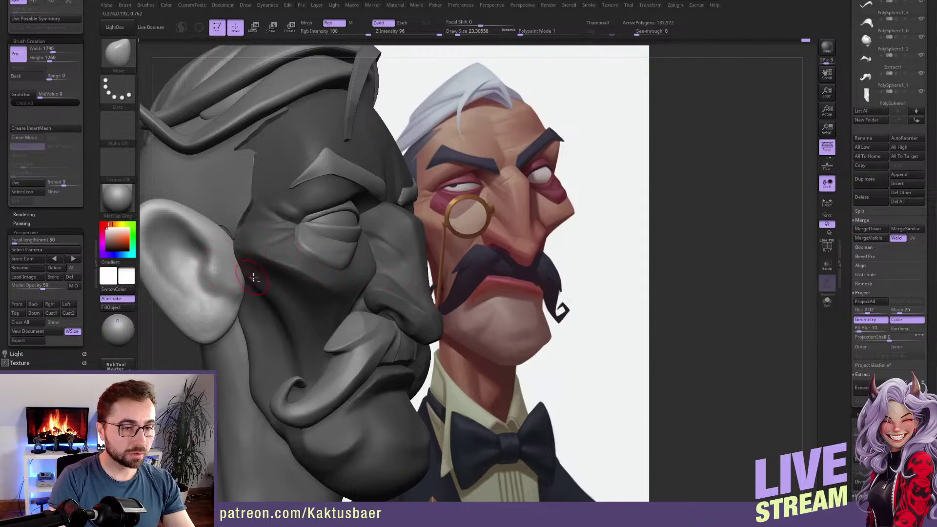
right_click_drag(253, 270, 339, 266, "alt")
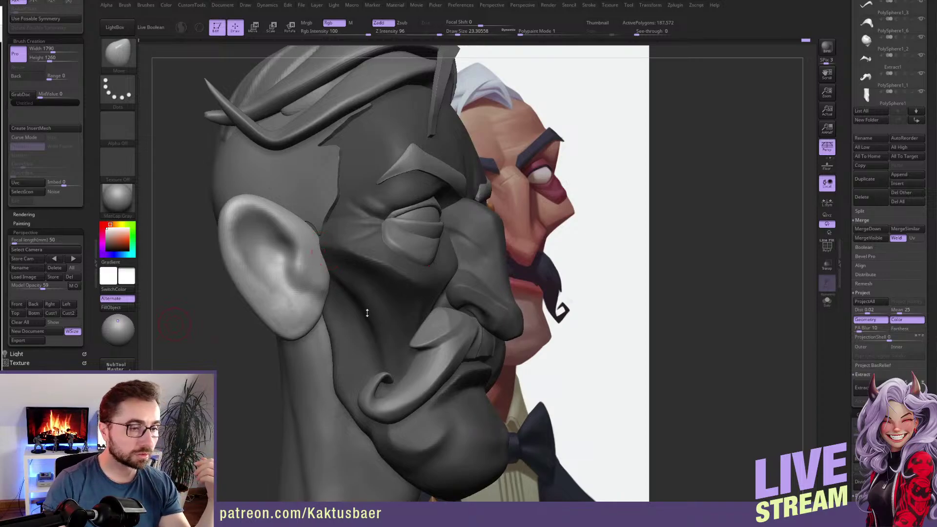
right_click_drag(244, 290, 163, 251)
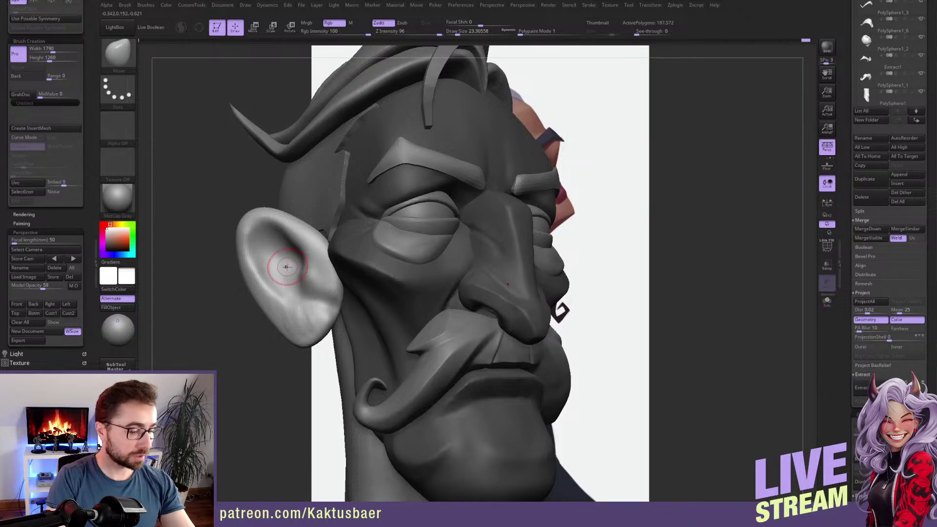
Carve the groove inside the ear's outer rim with the DamStandard brush.
key("2")
key("3")
mouse_move(287, 267)
right_mouse_down()
mouse_move(298, 257)
mouse_move(266, 257)
mouse_move(272, 234)
right_mouse_up()
mouse_move(274, 223)
left_mouse_down()
mouse_move(251, 238)
mouse_move(268, 288)
left_mouse_up()
right_click_drag(269, 286, 267, 232)
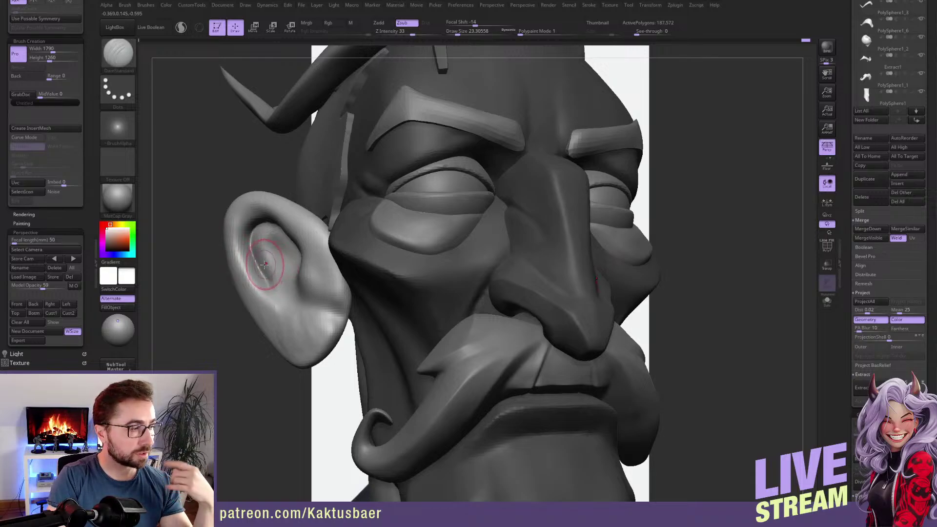
right_click_drag(264, 264, 269, 225)
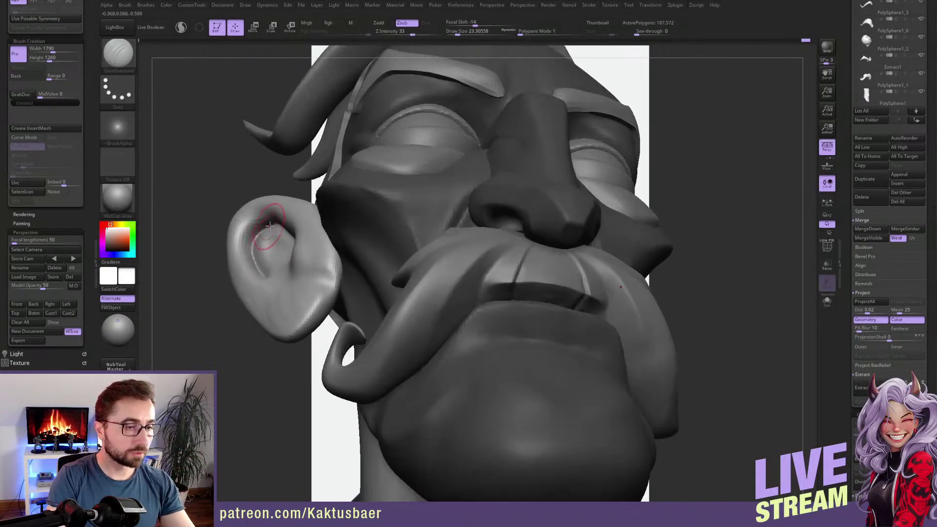
left_click_drag(258, 225, 247, 256)
Define the ear's inner bowl and the crease above the lobe with the DamStandard brush.
mouse_move(287, 286)
right_mouse_down()
mouse_move(327, 317)
mouse_move(328, 337)
right_mouse_up()
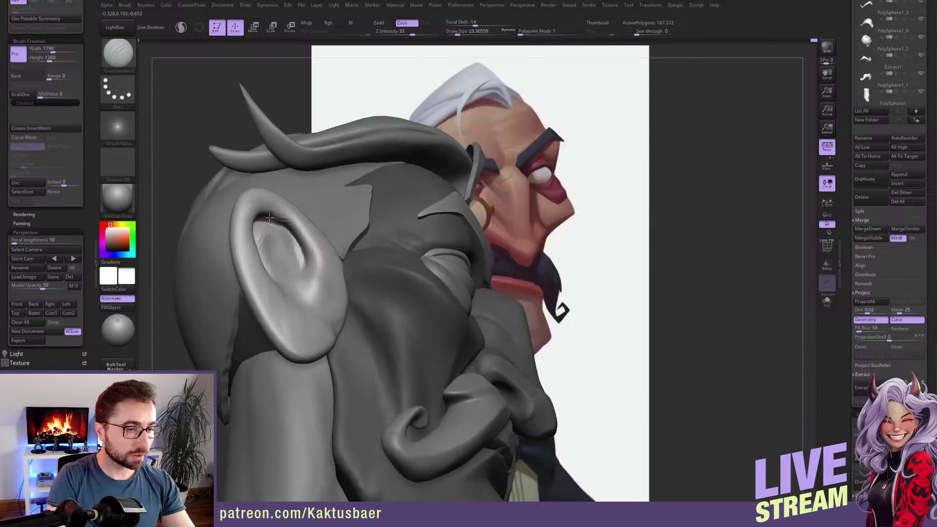
right_click_drag(270, 233, 254, 235)
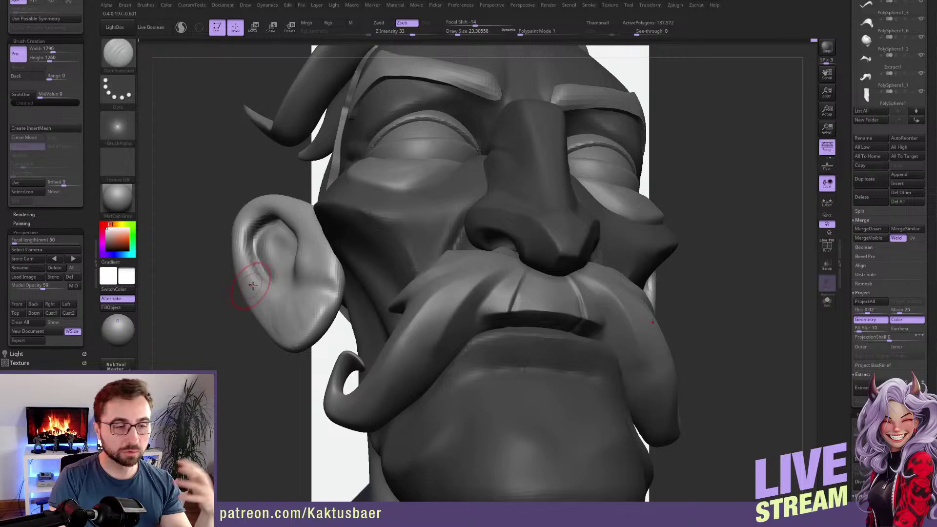
right_click_drag(268, 285, 326, 325)
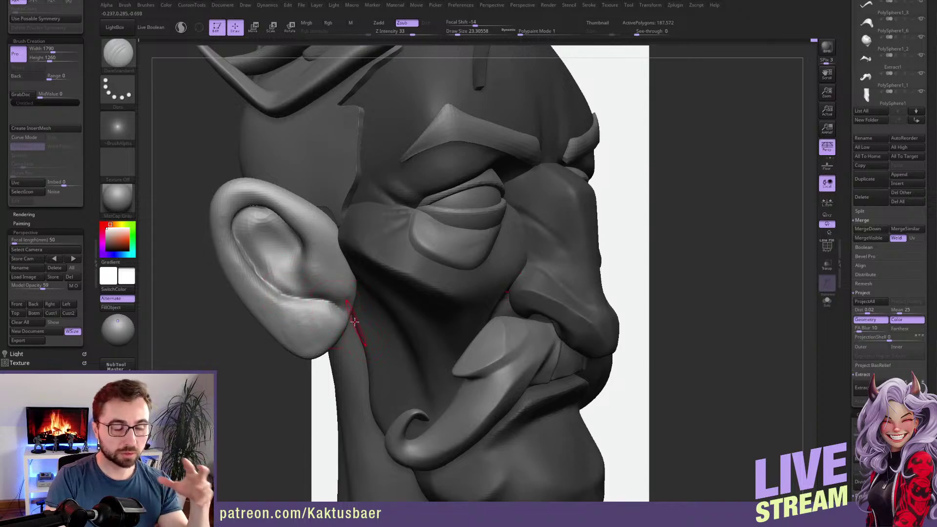
right_click_drag(316, 305, 344, 302)
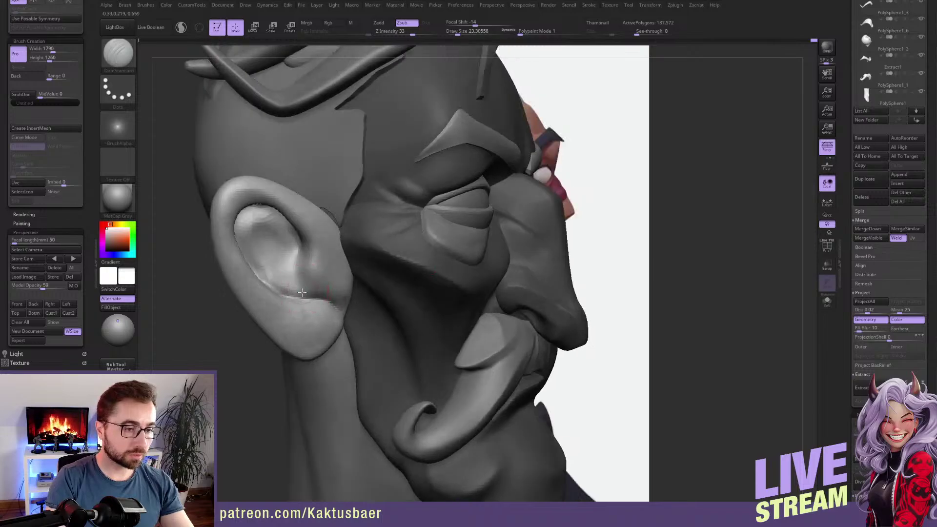
Carve the crease around the ear's inner bowl with DamStandard, then add volume inside it with the ClayBuildup brush.
mouse_move(297, 251)
left_mouse_down()
mouse_move(302, 292)
mouse_move(316, 301)
left_mouse_up()
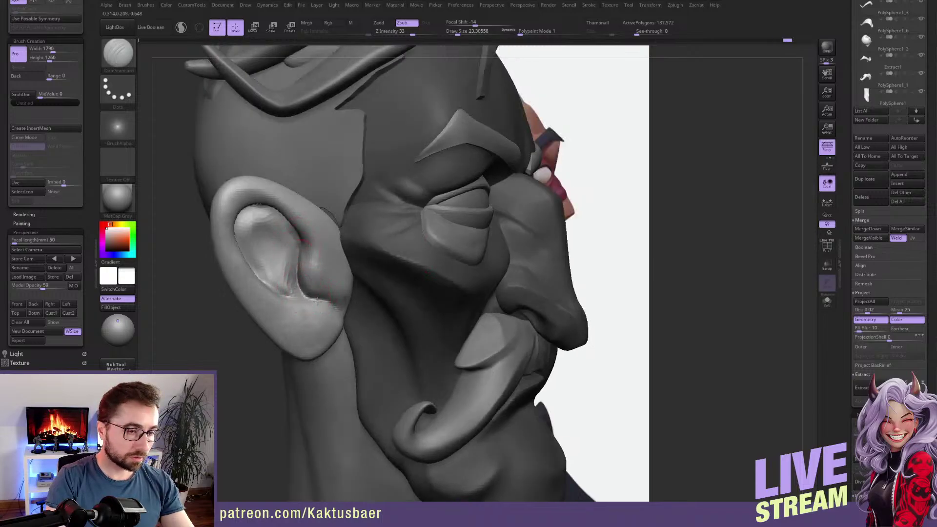
right_click_drag(288, 279, 273, 242)
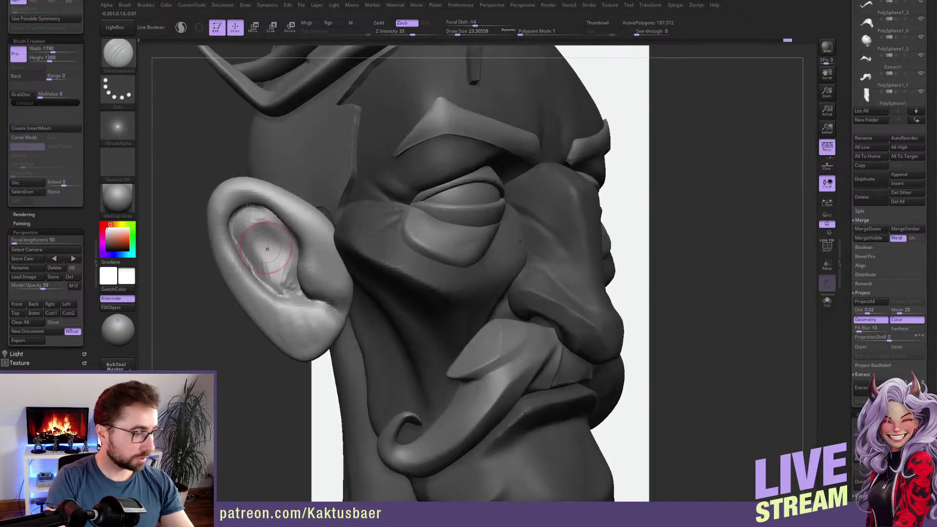
key("b")
key("c")
key("b")
mouse_move(254, 238)
left_mouse_down()
mouse_move(272, 268)
mouse_move(259, 216)
mouse_move(274, 272)
mouse_move(283, 205)
mouse_move(267, 271)
left_mouse_up()
right_click_drag(266, 246, 274, 264, "alt")
Reshape the upper inner edge of the ear's rim with the Move brush at draw size about 25.
key("b")
key("m")
key("v")
key("]")
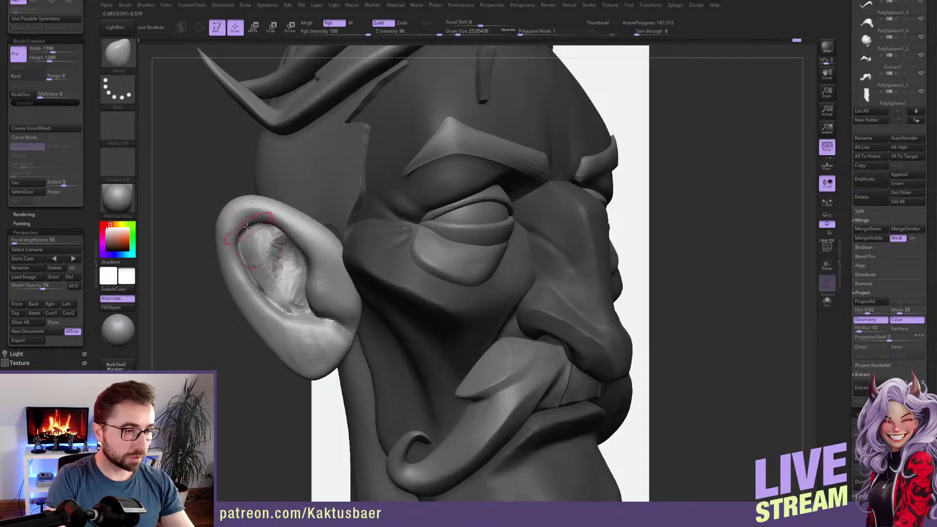
key("ctrl+z")
left_click_drag(243, 220, 245, 231)
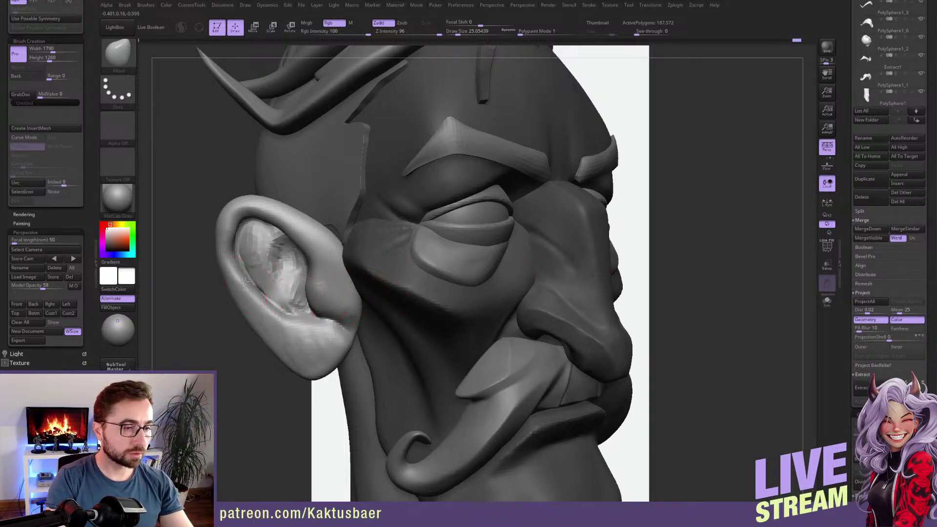
Adjust the lower rim and earlobe shape with the Move brush, using draw sizes of about 33 and 25.
right_click_drag(271, 324, 302, 322)
key("s")
left_click_drag(261, 324, 268, 334)
key("s")
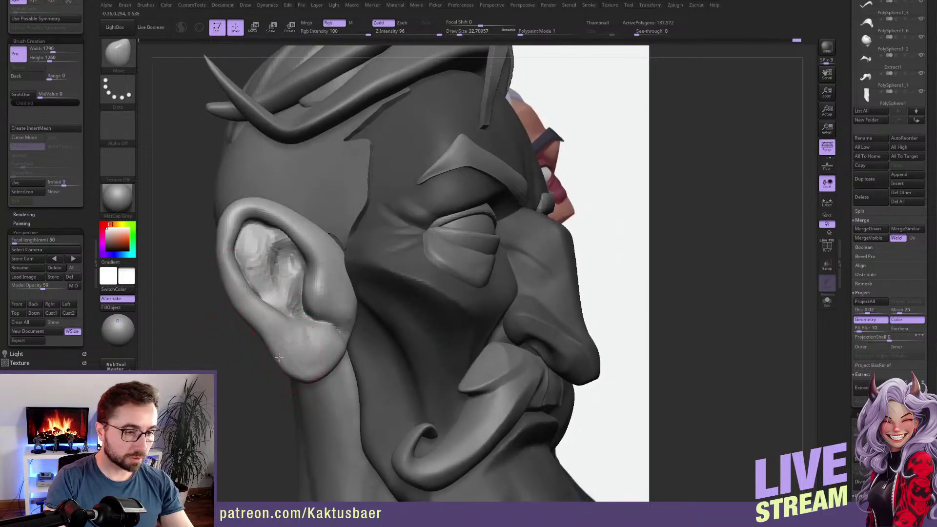
right_click_drag(318, 351, 326, 359)
key("s")
left_click_drag(325, 359, 324, 359)
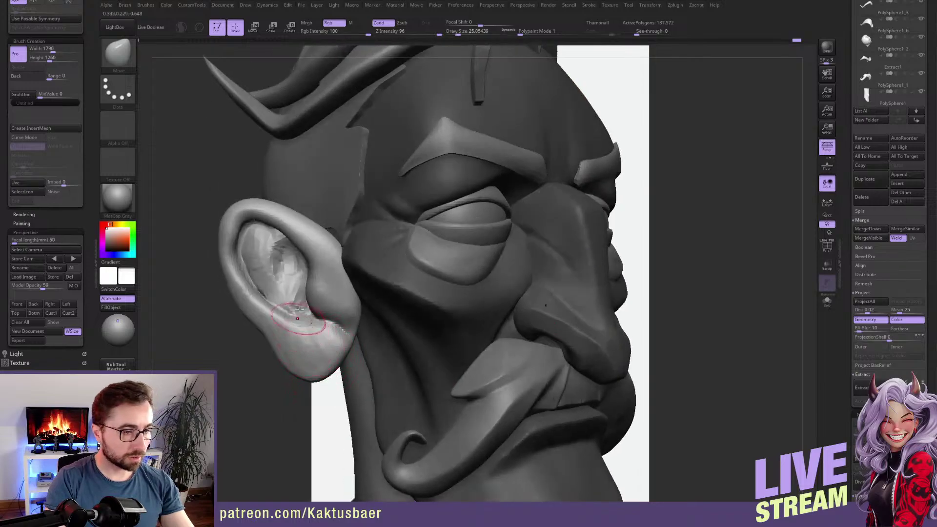
Build up the folds inside the ear's hollow with the ClayBuildup brush at draw size about 16.
key("1")
key("s")
mouse_move(297, 284)
left_mouse_down()
mouse_move(302, 293)
mouse_move(294, 279)
left_mouse_up()
right_click_drag(293, 279, 324, 279)
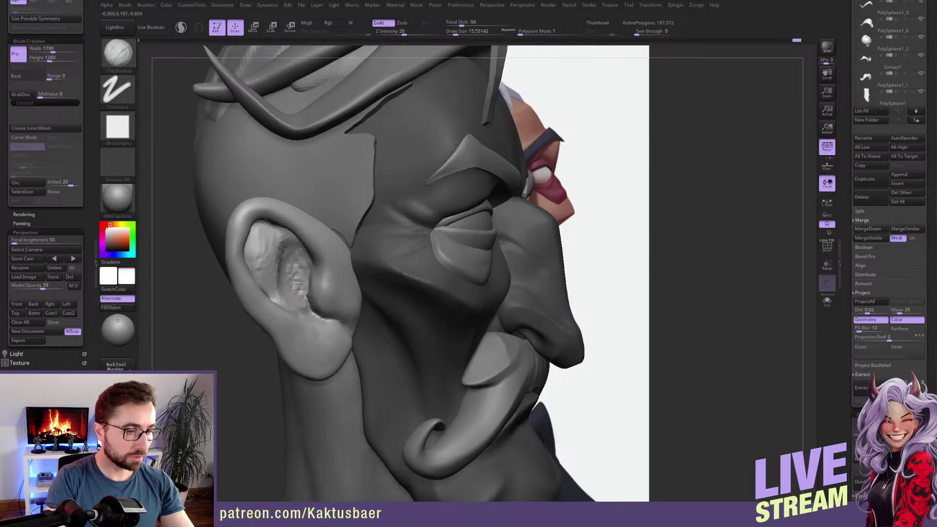
left_click_drag(302, 320, 293, 310)
right_click_drag(315, 293, 279, 289)
mouse_move(279, 292)
left_mouse_down()
mouse_move(297, 305)
mouse_move(267, 236)
mouse_move(298, 291)
left_mouse_up()
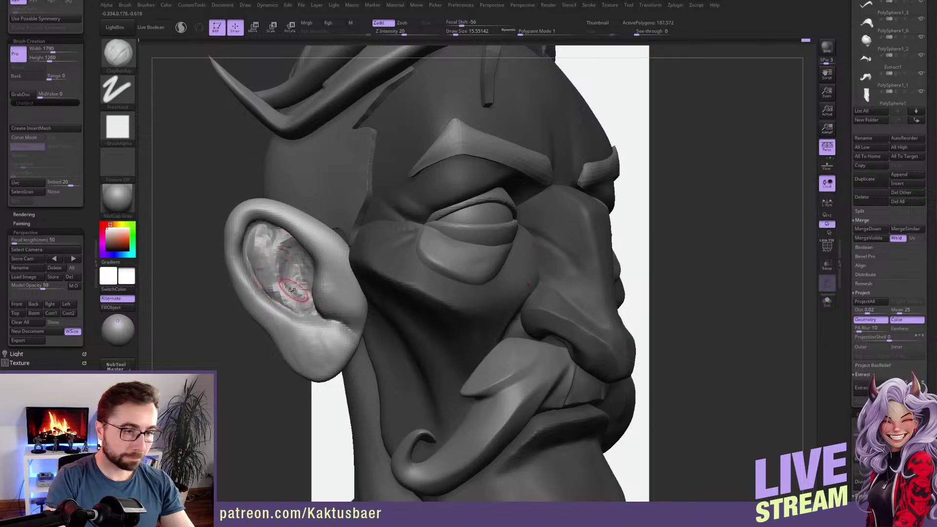
mouse_move(293, 276)
right_mouse_down()
mouse_move(272, 294)
mouse_move(284, 287)
right_mouse_up()
Set the draw size to about 20, clear the mask from the head and subdivide the mesh once.
key("b")
key("m")
key("v")
key("s")
left_click_drag(304, 281, 306, 281)
key("b")
key("d")
key("s")
left_click_drag(222, 320, 241, 383, "ctrl")
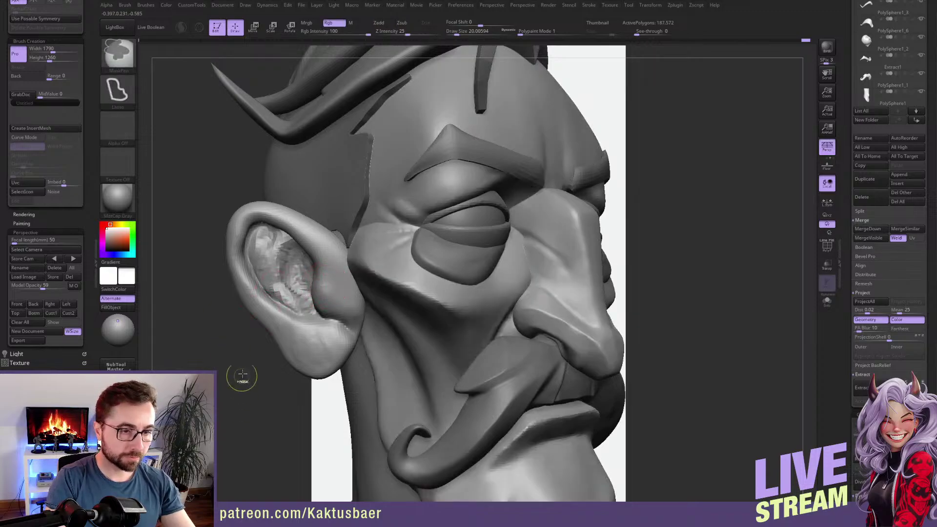
key("ctrl+d")
Refine the folds inside the ear and smooth out the rough clay strokes.
mouse_move(289, 293)
left_mouse_down()
mouse_move(291, 253)
mouse_move(305, 248)
mouse_move(281, 269)
mouse_move(287, 291)
left_mouse_up()
left_click_drag(289, 234, 276, 296)
mouse_move(271, 263)
left_mouse_down("shift")
mouse_move(260, 233)
mouse_move(278, 289)
mouse_move(265, 279)
mouse_move(279, 244)
mouse_move(268, 235)
mouse_move(273, 254)
mouse_move(300, 272)
left_mouse_up("shift")
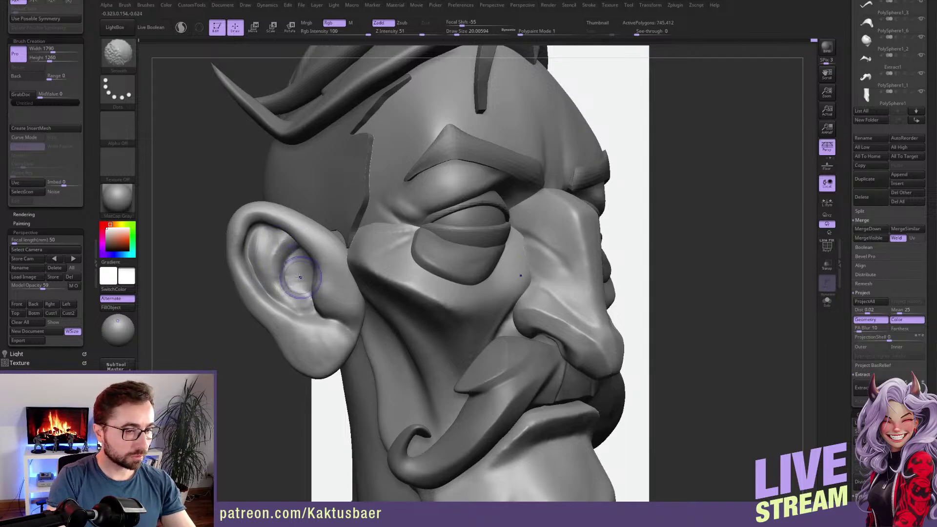
Sculpt the ear's hollow and tragus with ClayBuildup at draw size about 20 and smooth the transitions.
key("b")
key("c")
key("b")
right_click_drag(293, 271, 300, 269)
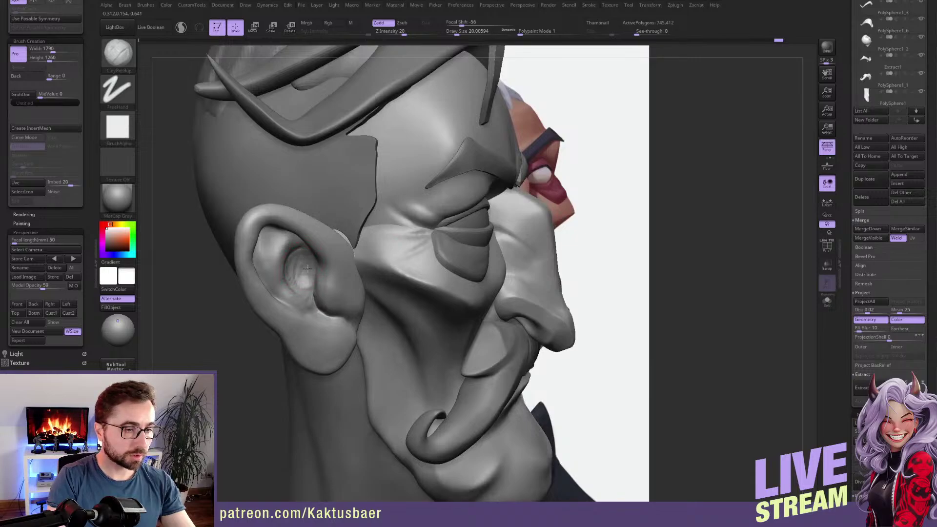
key("shift")
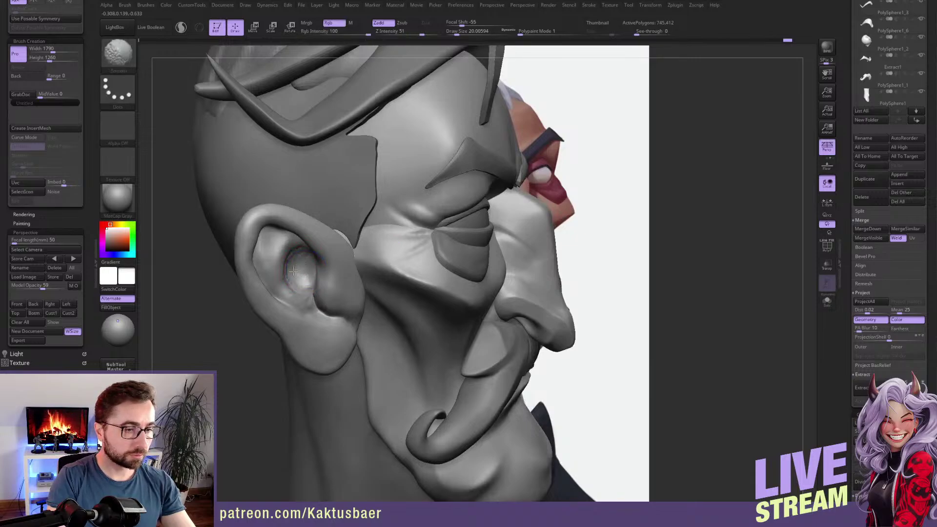
left_click_drag(296, 267, 298, 273, "shift")
right_click_drag(298, 273, 318, 266)
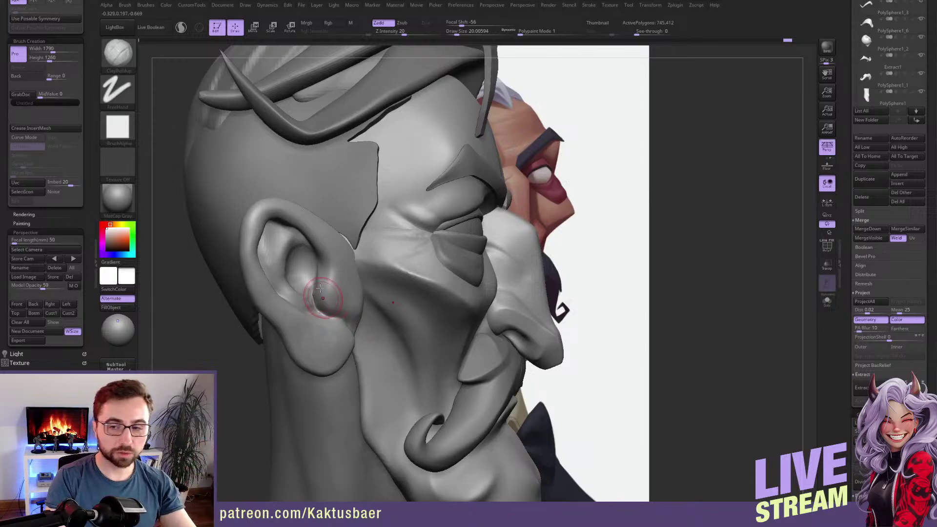
key("shift")
left_click_drag(326, 295, 322, 287, "shift")
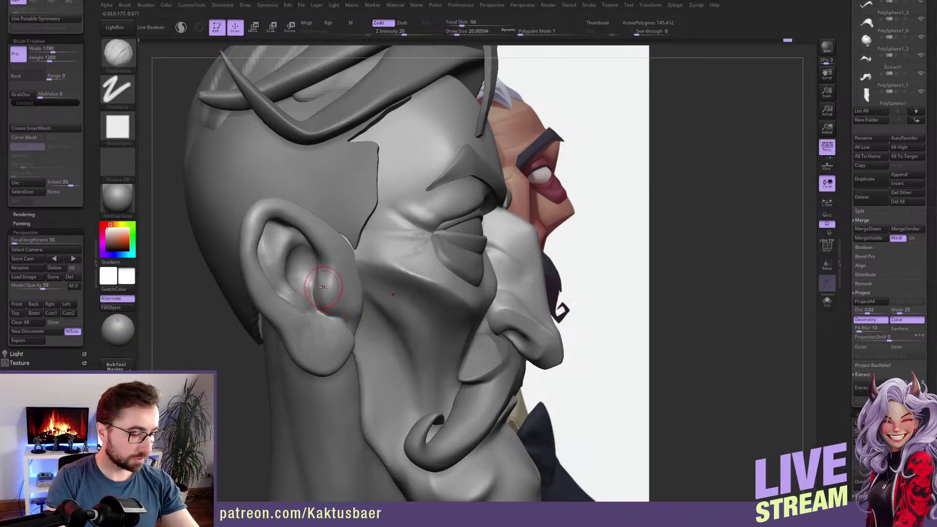
Flatten the ear's upper and back rim down toward the lobe with the hPolish brush at draw size about 20.
key("b")
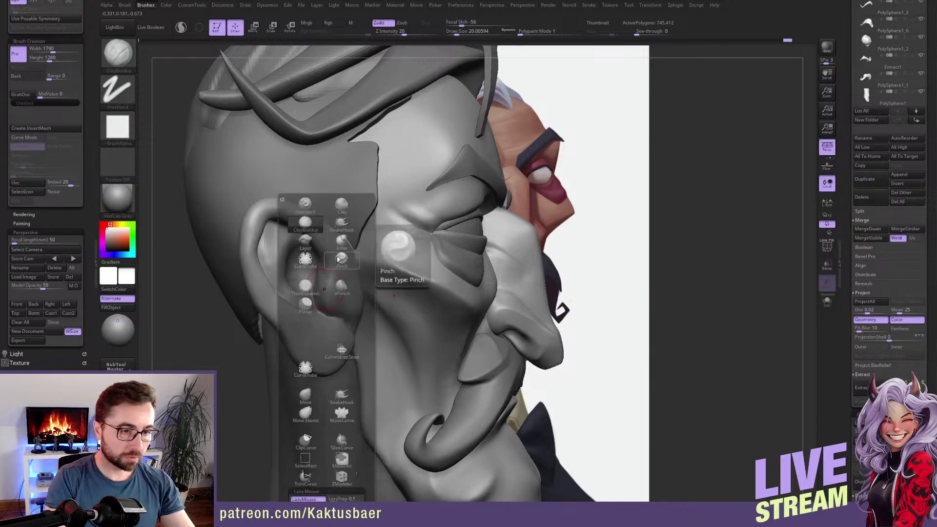
left_click(341, 288)
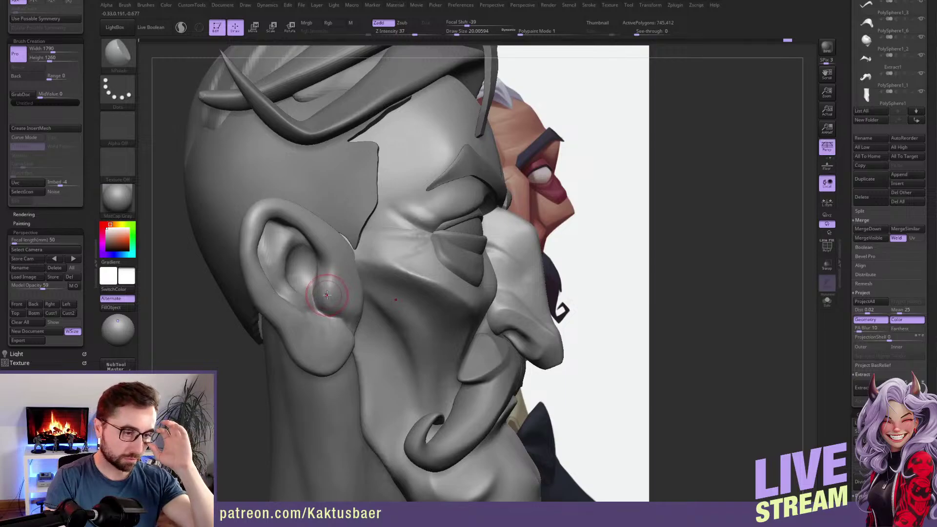
right_click_drag(320, 289, 274, 281)
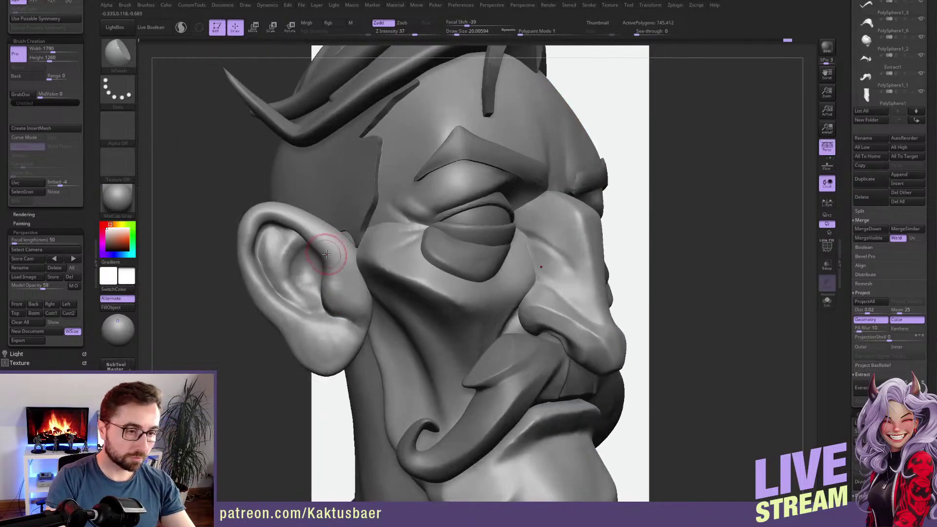
mouse_move(281, 220)
left_mouse_down()
mouse_move(311, 240)
mouse_move(257, 219)
mouse_move(251, 233)
left_mouse_up()
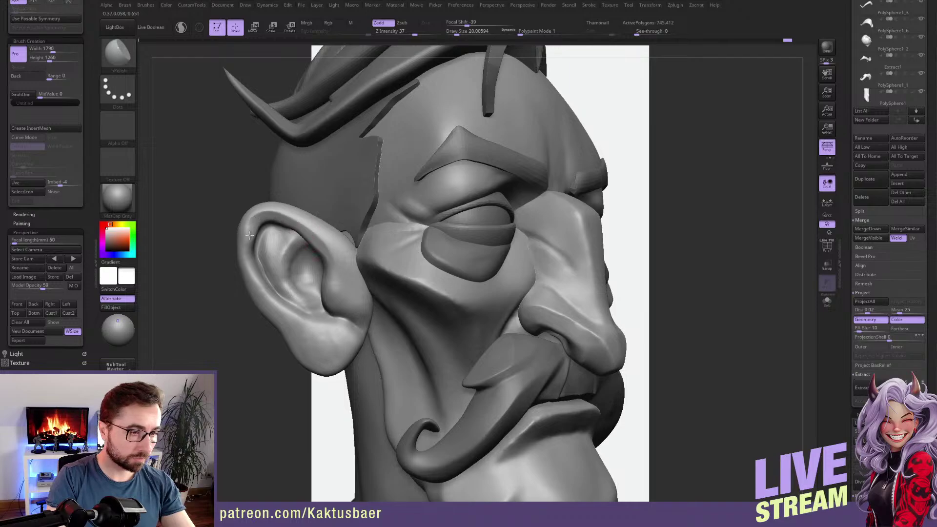
left_click_drag(252, 269, 250, 231)
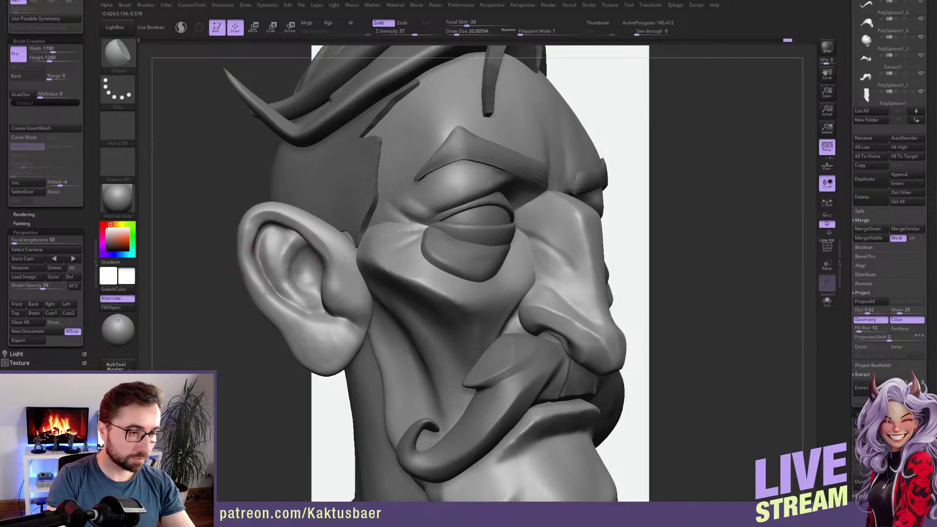
mouse_move(270, 300)
left_mouse_down()
mouse_move(343, 334)
mouse_move(323, 335)
mouse_move(334, 344)
mouse_move(276, 310)
mouse_move(293, 316)
left_mouse_up()
Polish the planes of the tragus and the top of the earlobe with hPolish at draw size about 14.
key("bracketright")
key("bracketleft")
key("bracketleft")
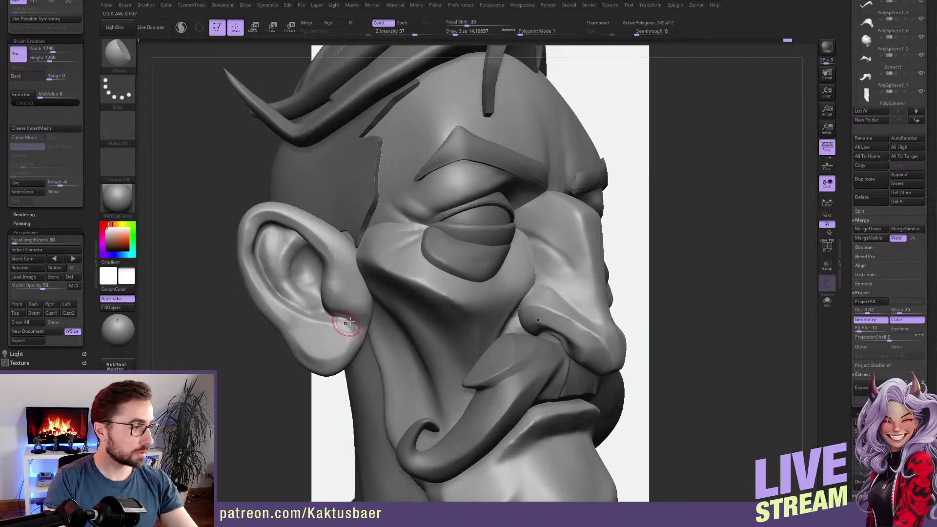
mouse_move(339, 269)
left_mouse_down()
mouse_move(331, 298)
mouse_move(328, 280)
mouse_move(338, 303)
mouse_move(340, 291)
left_mouse_up()
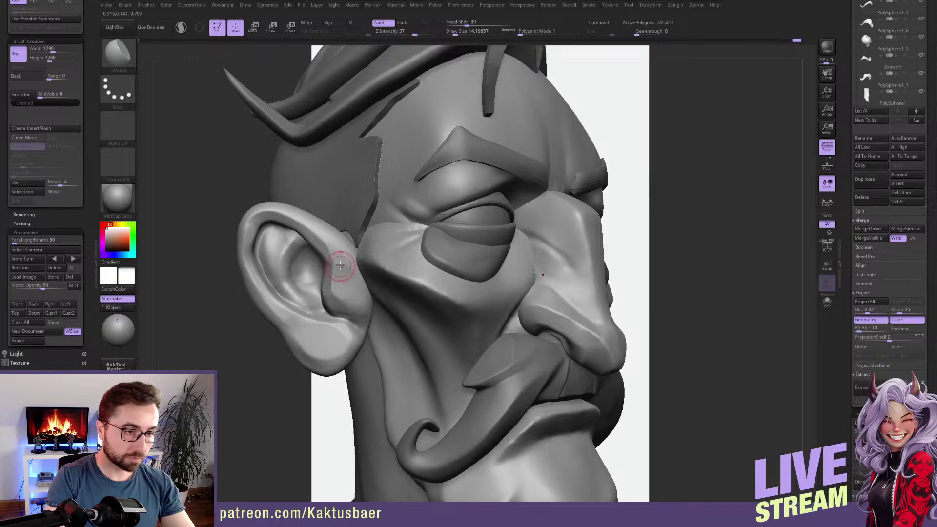
Polish the front of the ear above the tragus and its upper rim with hPolish at draw size about 20.
key("]")
left_click_drag(318, 246, 331, 259)
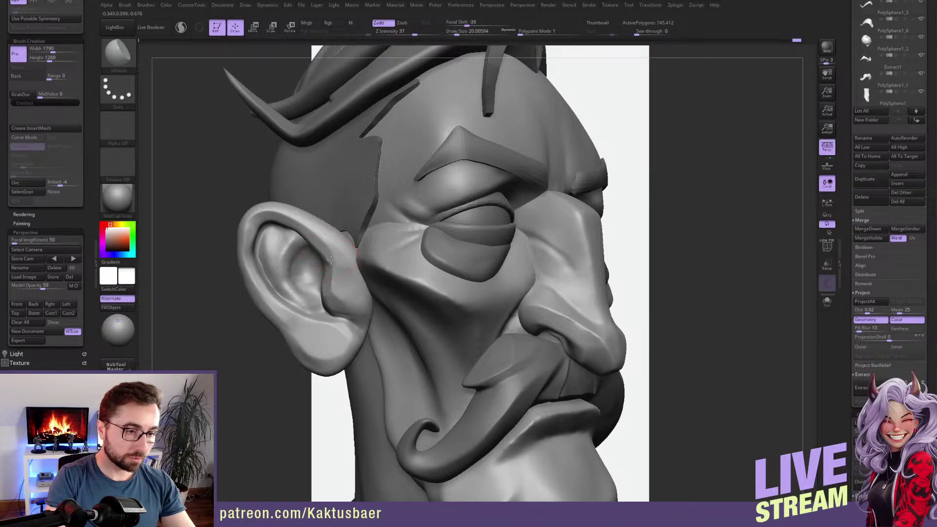
mouse_move(287, 222)
left_mouse_down()
mouse_move(259, 219)
mouse_move(275, 214)
mouse_move(250, 228)
left_mouse_up()
key("[")
right_click_drag(249, 236, 288, 234)
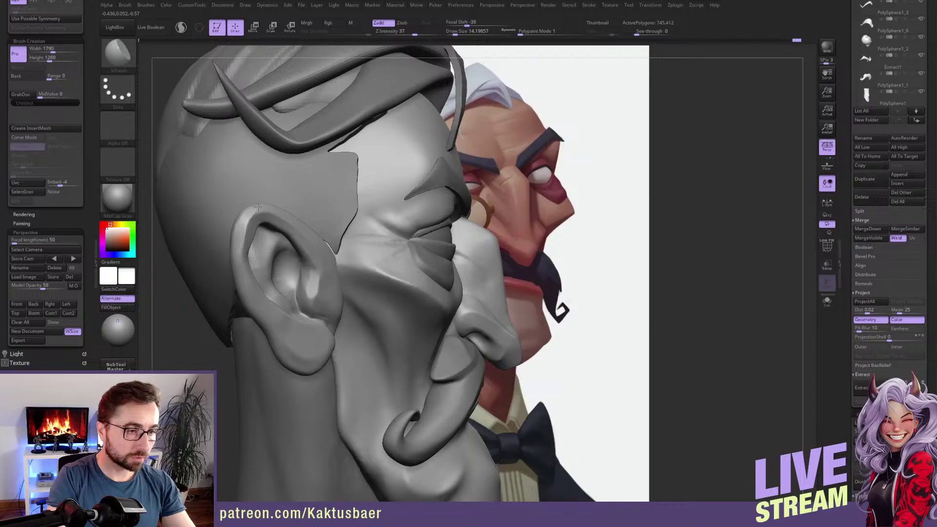
right_click_drag(240, 223, 273, 204)
Mask everything except the ear and polish its back rim with hPolish at draw size about 18.
key("]")
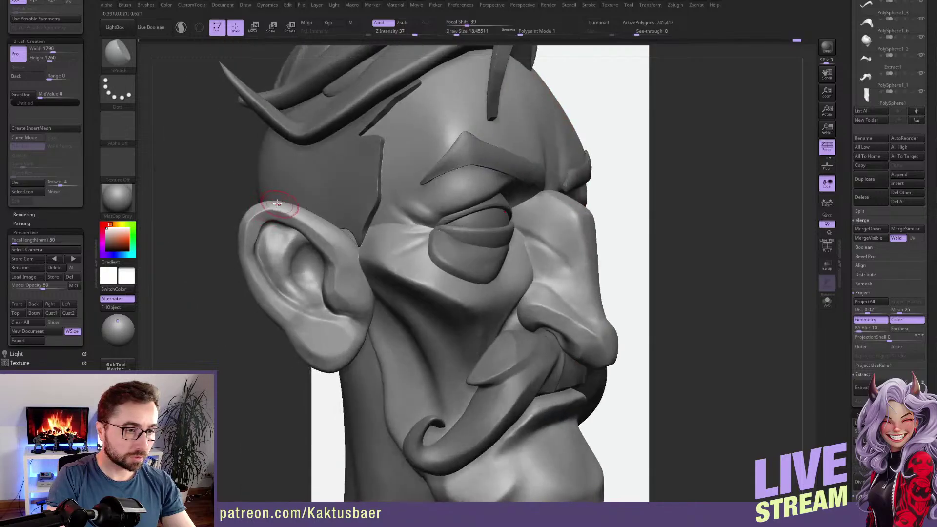
key("w")
left_click(339, 244, "ctrl")
key("q")
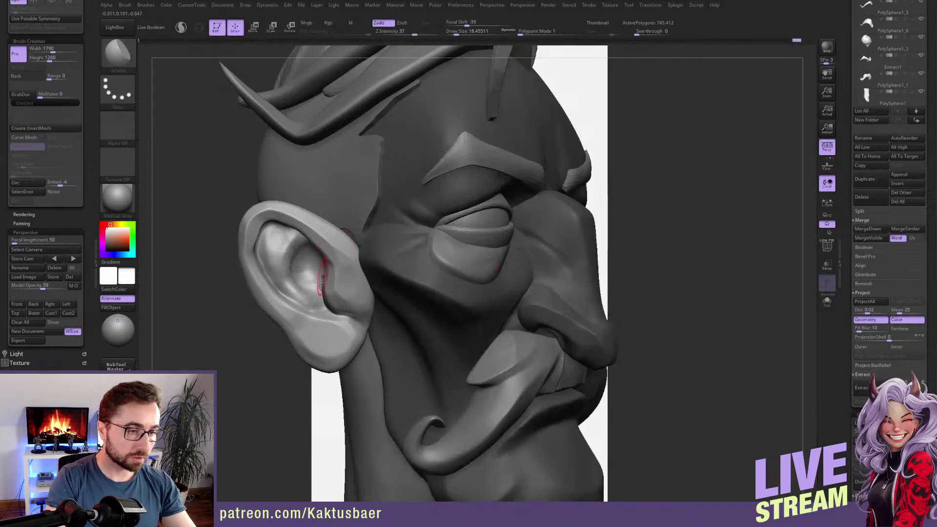
right_click_drag(230, 259, 251, 234)
left_click_drag(246, 244, 246, 260)
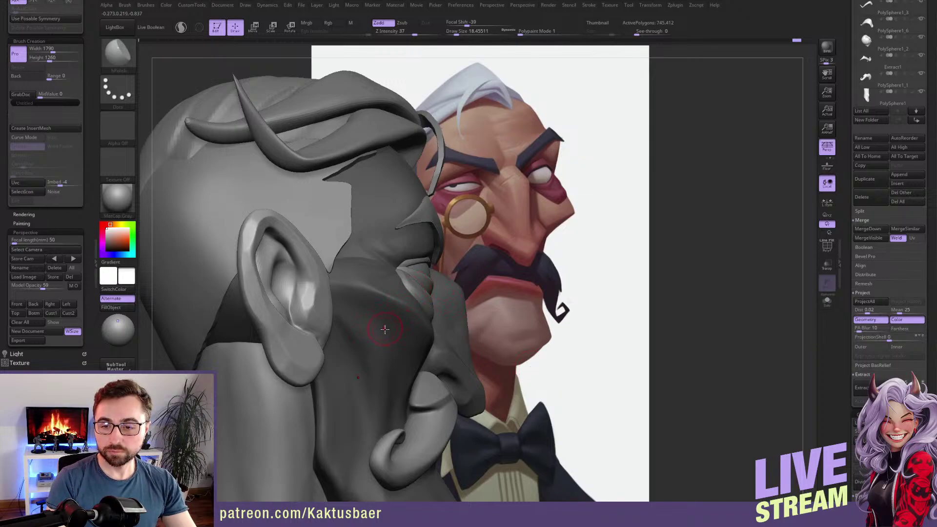
Polish the lower part of the ear around the lobe transition with hPolish.
mouse_move(305, 352)
right_mouse_down()
mouse_move(312, 317)
mouse_move(292, 311)
right_mouse_up()
left_click_drag(294, 300, 299, 311)
mouse_move(303, 273)
right_mouse_down()
mouse_move(288, 283)
mouse_move(309, 291)
right_mouse_up()
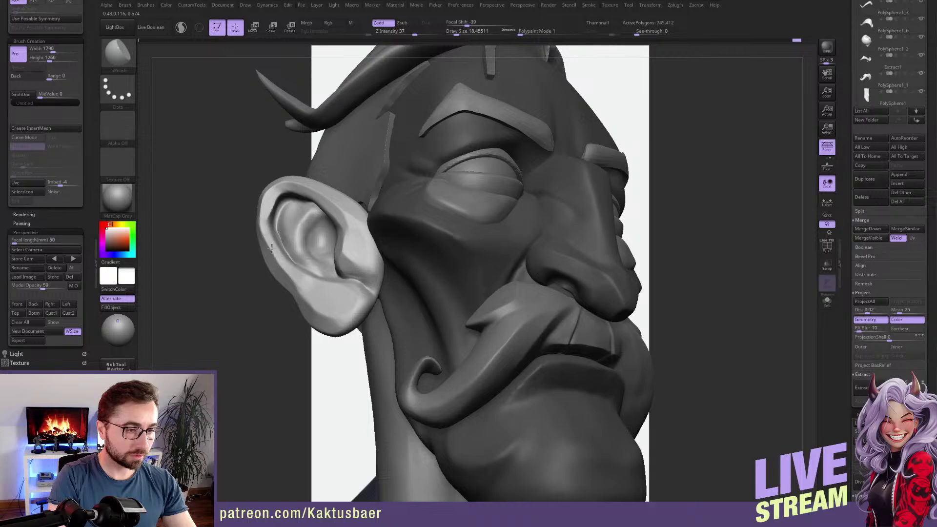
key("b")
key("m")
key("v")
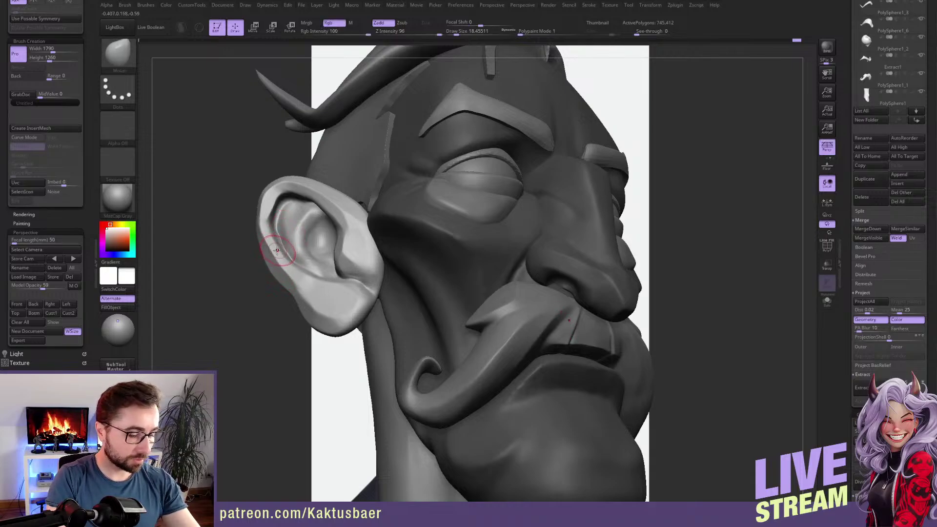
Flatten the upper back rim of the ear with hPolish at draw size about 17 and smooth the result.
key("b")
key("h")
key("p")
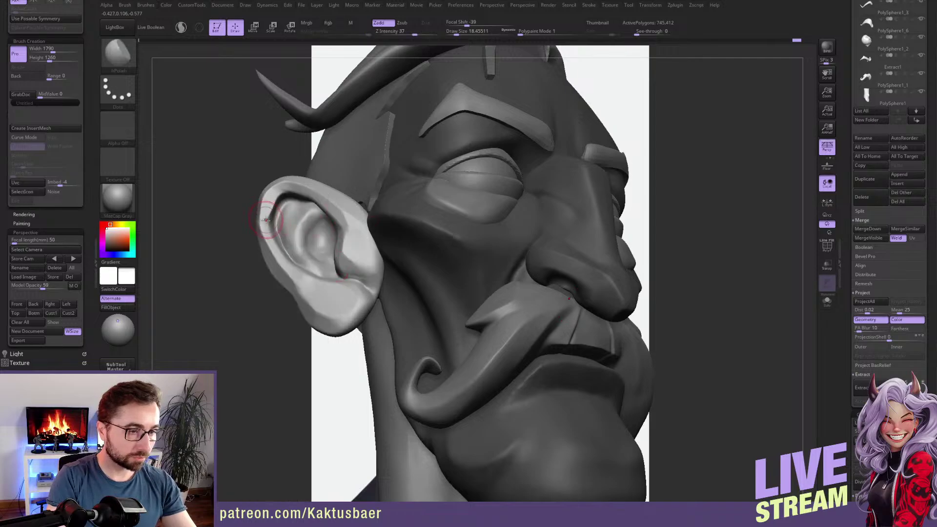
left_click_drag(266, 214, 266, 210)
right_click_drag(287, 215, 277, 198)
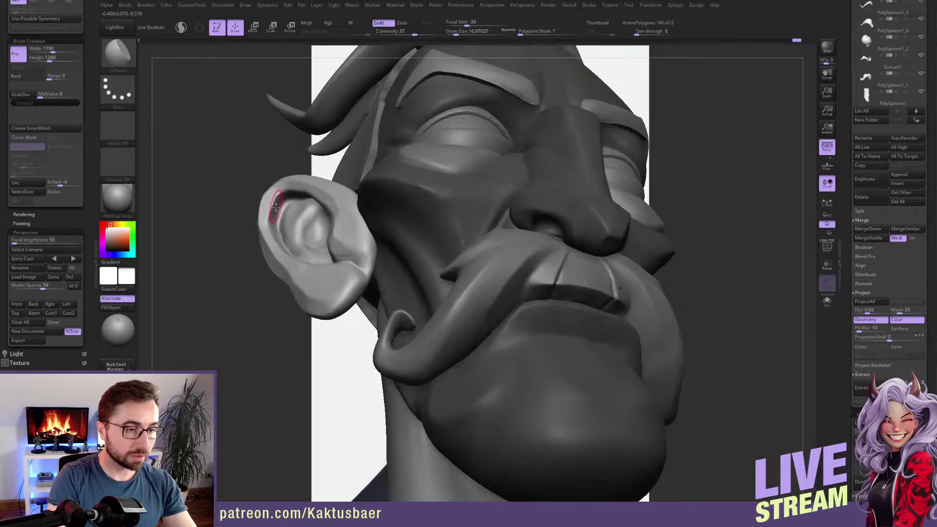
left_click_drag(269, 211, 268, 207, "shift")
right_click_drag(290, 191, 299, 205)
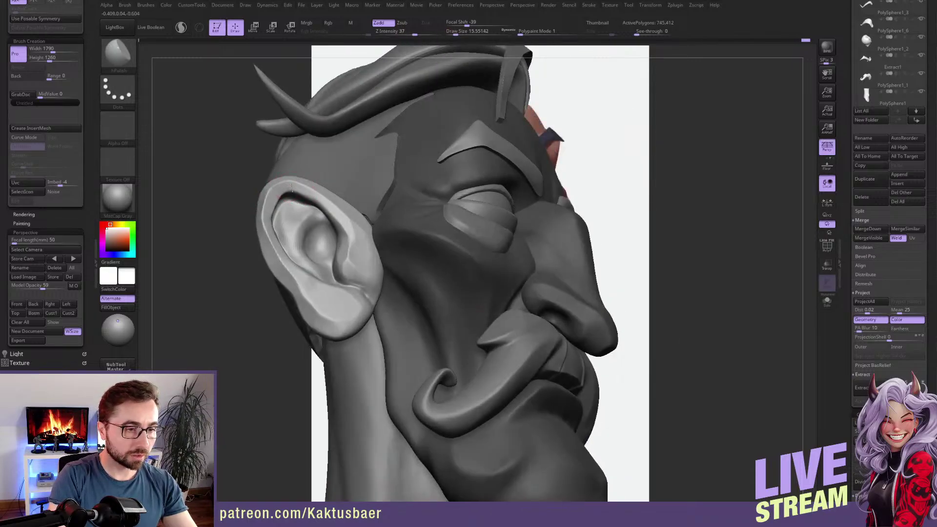
Polish the front upper rim and the tragus edge of the ear with hPolish at draw size about 16.
left_click_drag(327, 206, 320, 203)
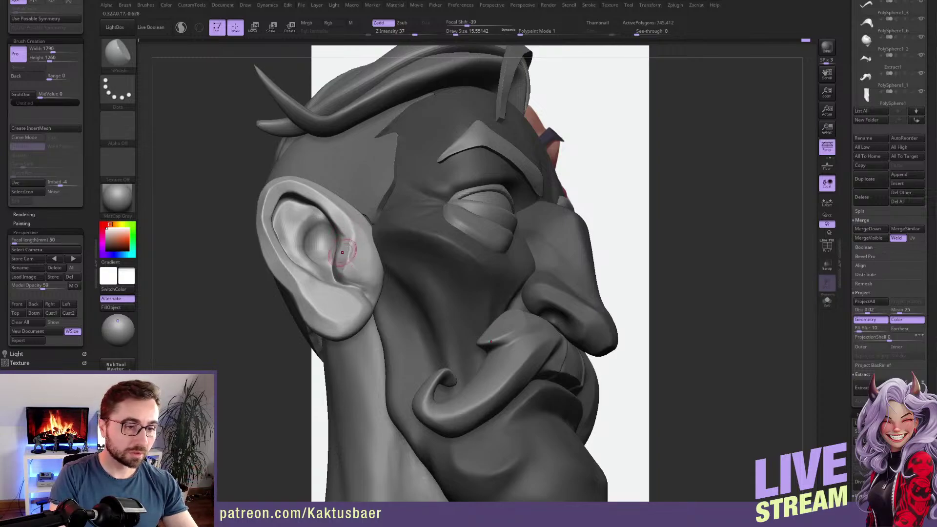
left_click_drag(355, 228, 353, 278)
right_click_drag(349, 290, 291, 284)
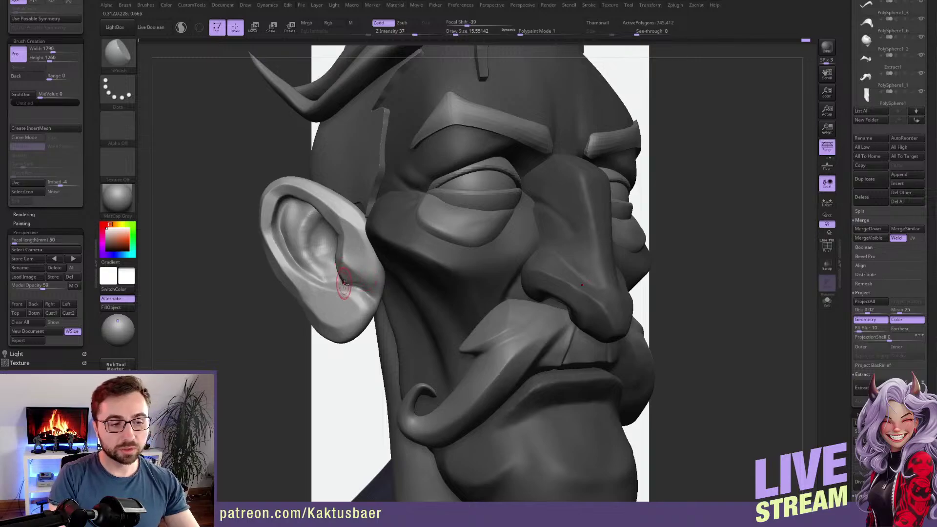
right_click_drag(335, 249, 312, 221)
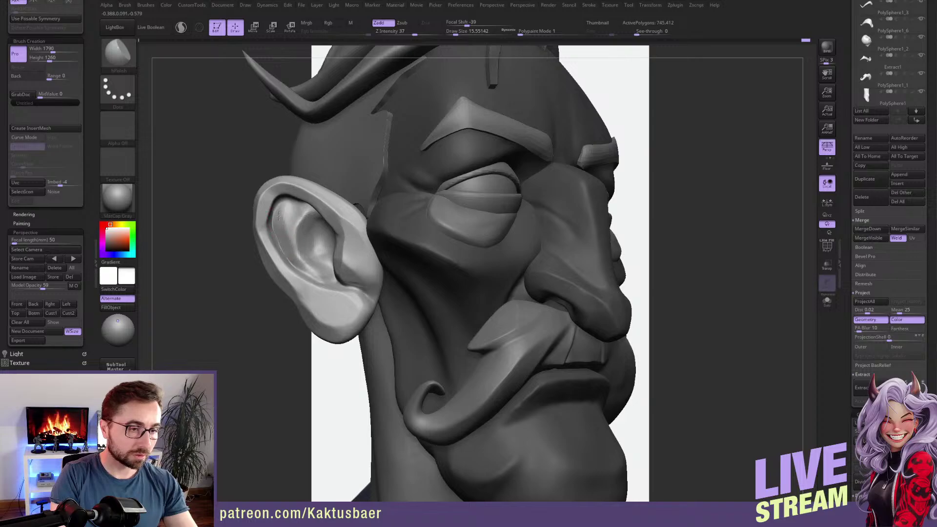
Define the ear's upper inner fold with DamStandard at draw size about 16 and ClayBuildup, and smooth it.
key("b")
key("d")
key("s")
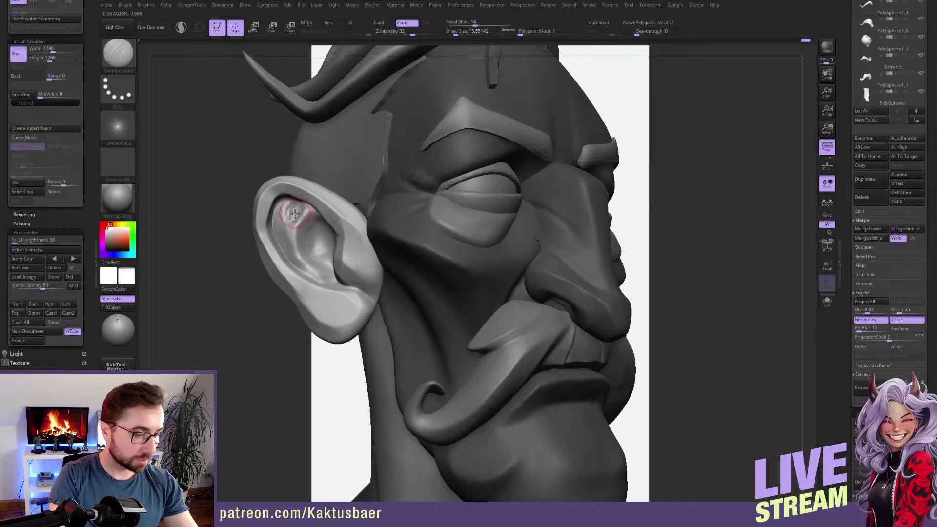
key("b")
key("c")
key("b")
key("shift")
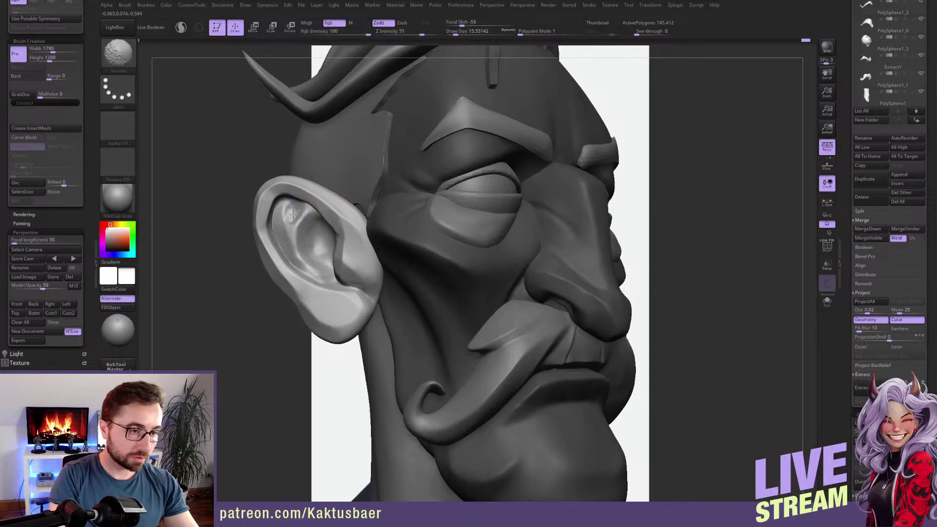
left_click_drag(295, 206, 290, 231, "shift")
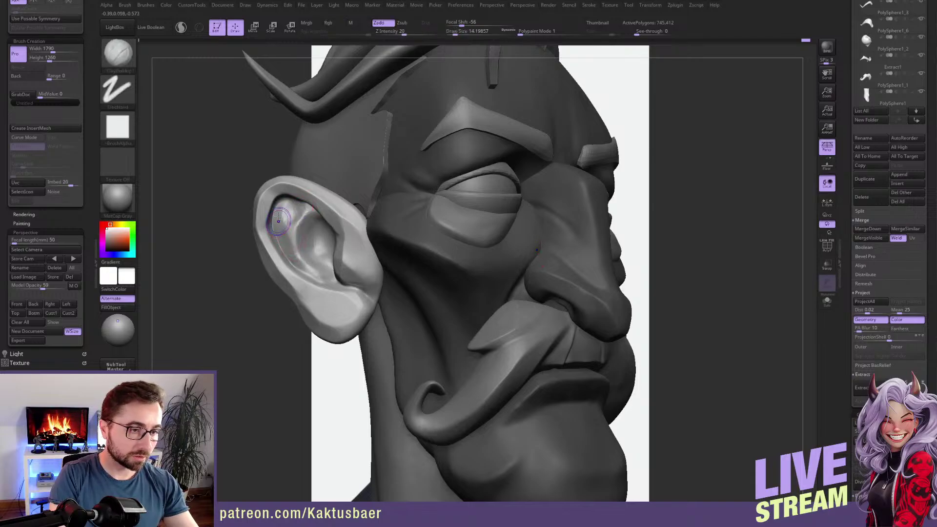
Smooth the ear's back inner fold and the central hollow at draw size about 14.
key("shift")
left_click_drag(280, 242, 298, 268, "shift")
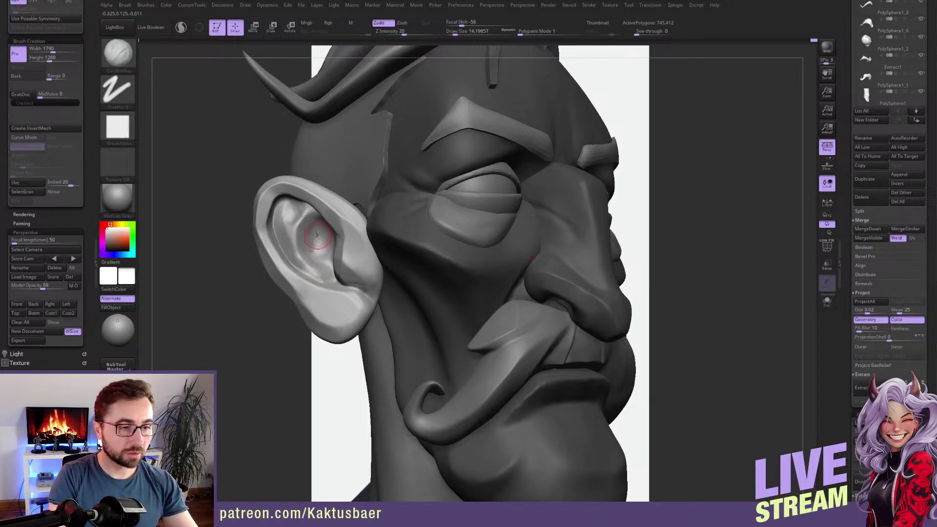
key("shift")
left_click_drag(318, 226, 318, 249, "shift")
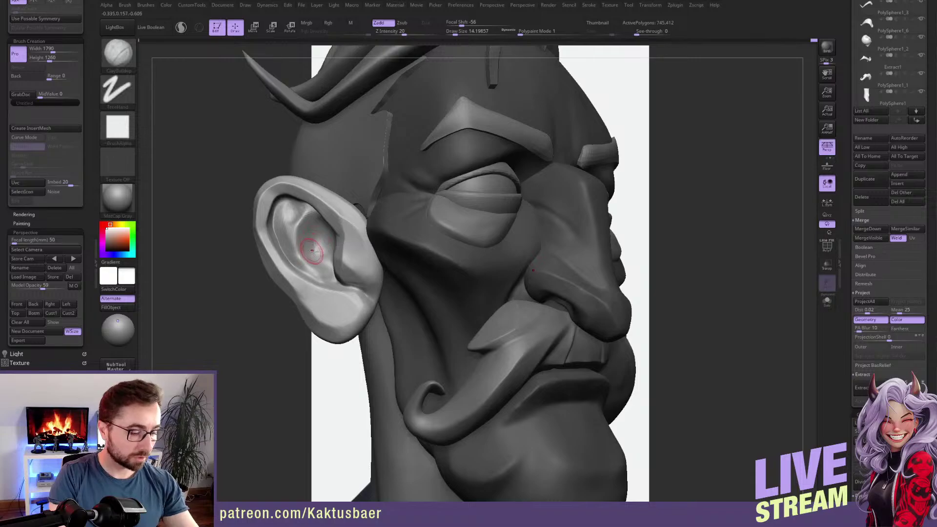
Adjust the inner edge of the ear's front upper rim with the Move brush at draw size about 22.
key("b")
key("m")
key("v")
key("[")
key("[")
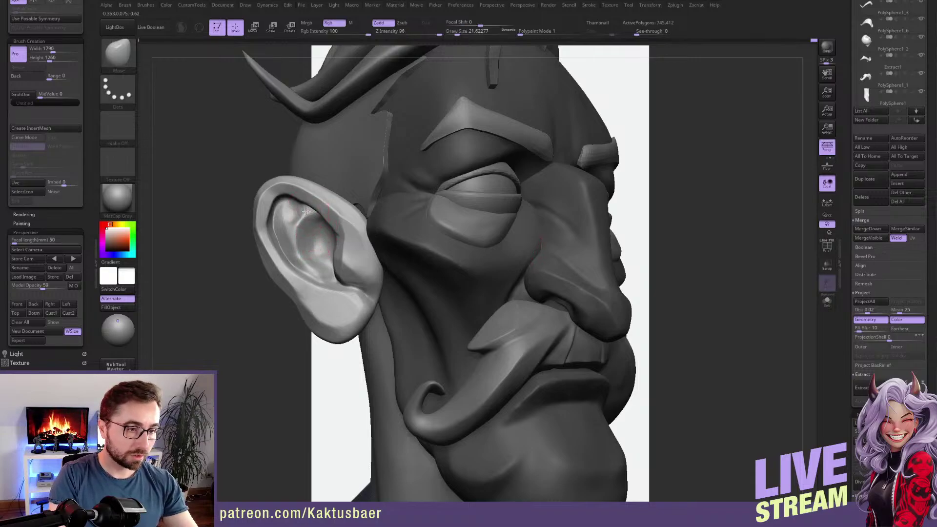
left_click_drag(301, 200, 350, 235)
key("s")
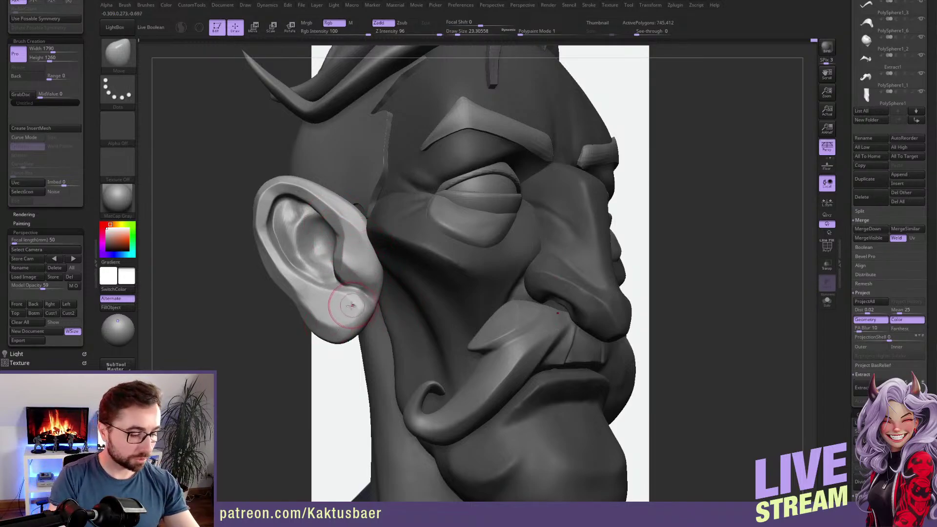
Flatten the earlobe into a cleaner plane with hPolish at draw size about 23.
key("b")
left_click(370, 288)
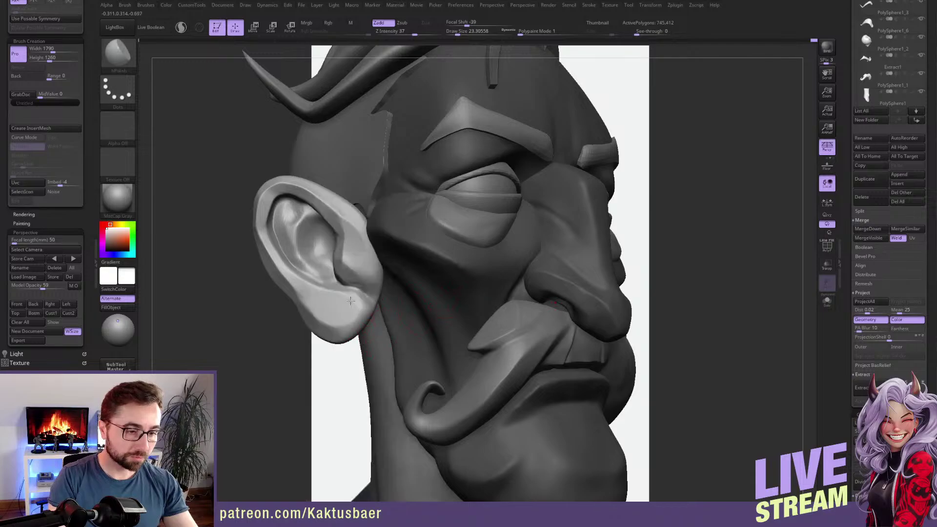
right_click_drag(351, 297, 346, 328)
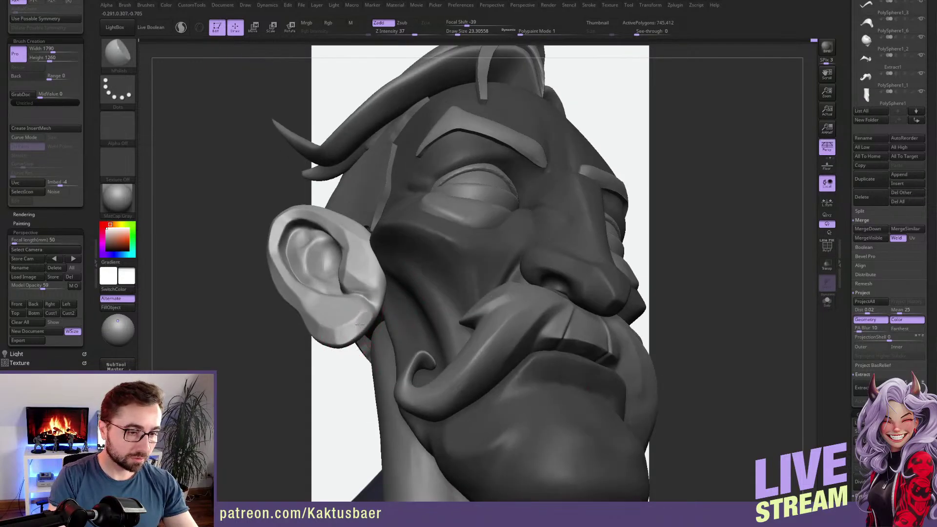
mouse_move(359, 325)
right_mouse_down()
mouse_move(336, 338)
mouse_move(330, 310)
mouse_move(324, 315)
right_mouse_up()
Refine the contour of the ear's back rim with the Move brush at draw size about 23 to 35.
key("b")
key("m")
key("v")
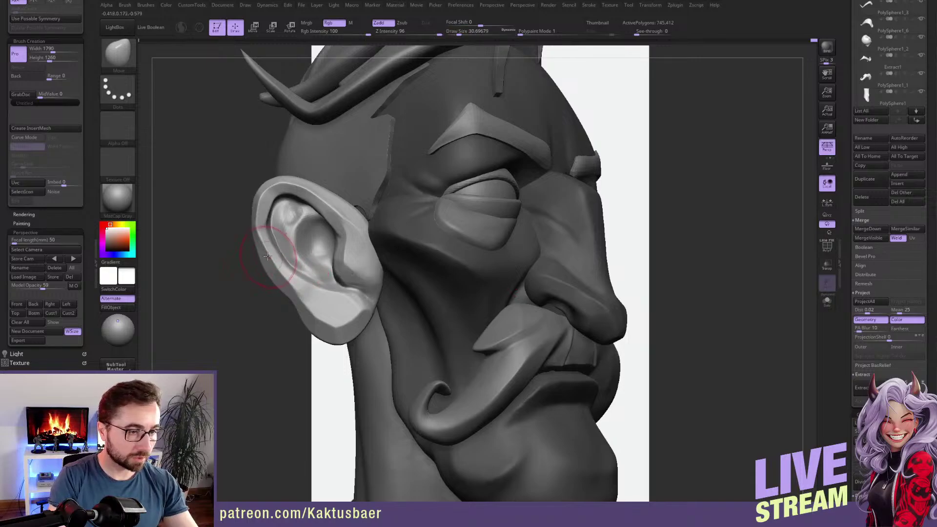
key("bracketleft")
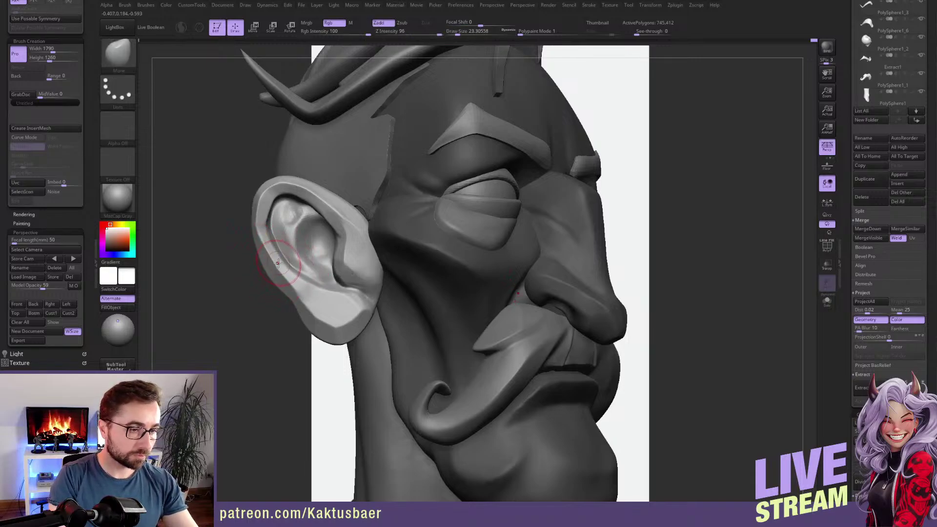
key("bracketright")
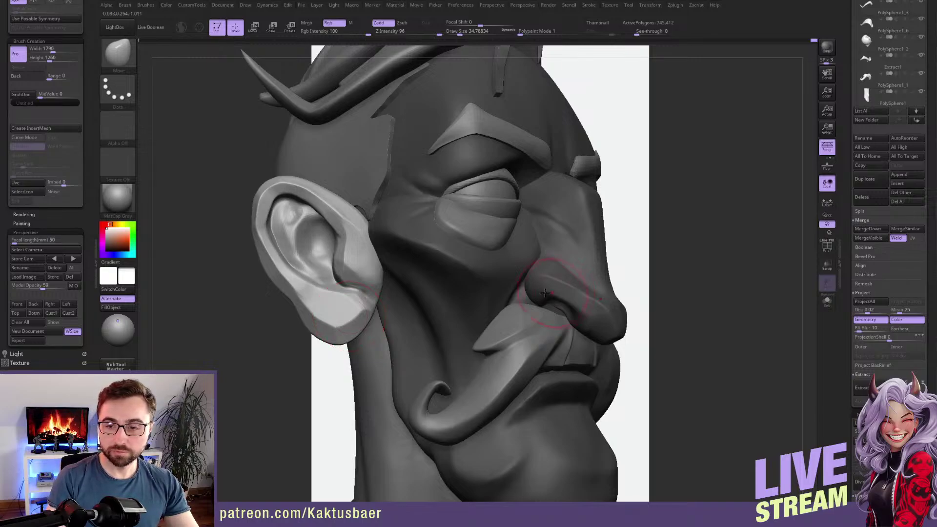
Clear the masking from the whole head.
right_click_drag(352, 263, 325, 271)
key("w")
left_click(403, 244, "alt")
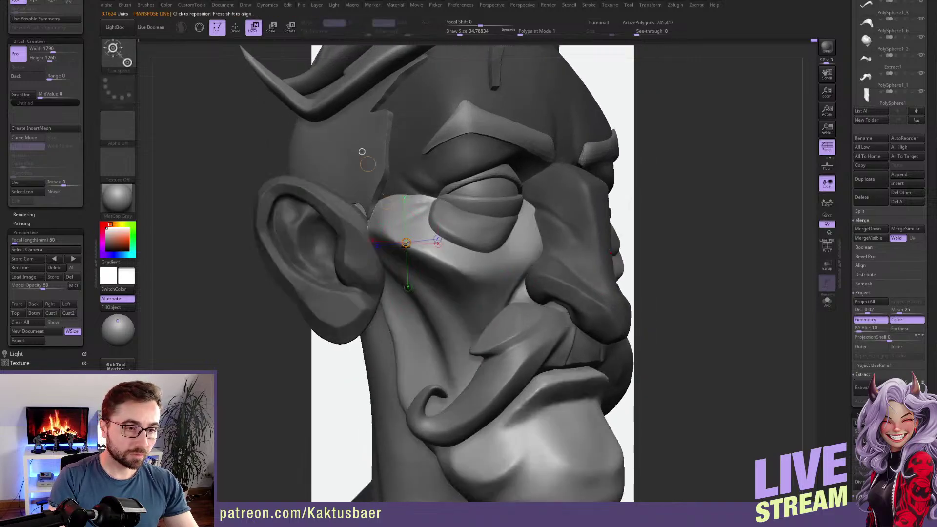
key("q")
right_click_drag(390, 228, 290, 278, "alt")
left_click_drag(289, 280, 293, 296, "ctrl")
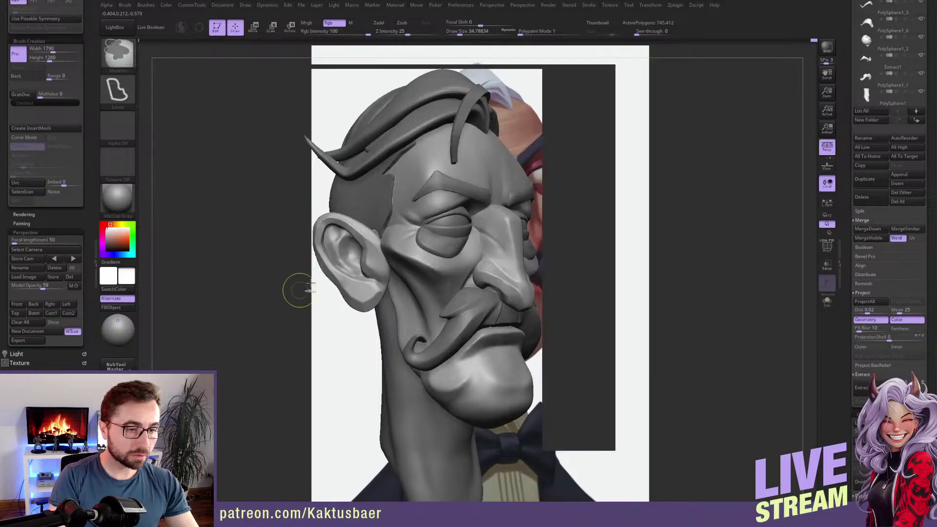
Deepen the creases in the ear's central hollow with DamStandard at draw size about 17.
mouse_move(322, 274)
right_mouse_down("alt")
mouse_move(355, 255)
mouse_move(363, 226)
mouse_move(345, 242)
right_mouse_up("alt")
key("b")
key("d")
key("s")
key("s")
left_click_drag(345, 242, 347, 241)
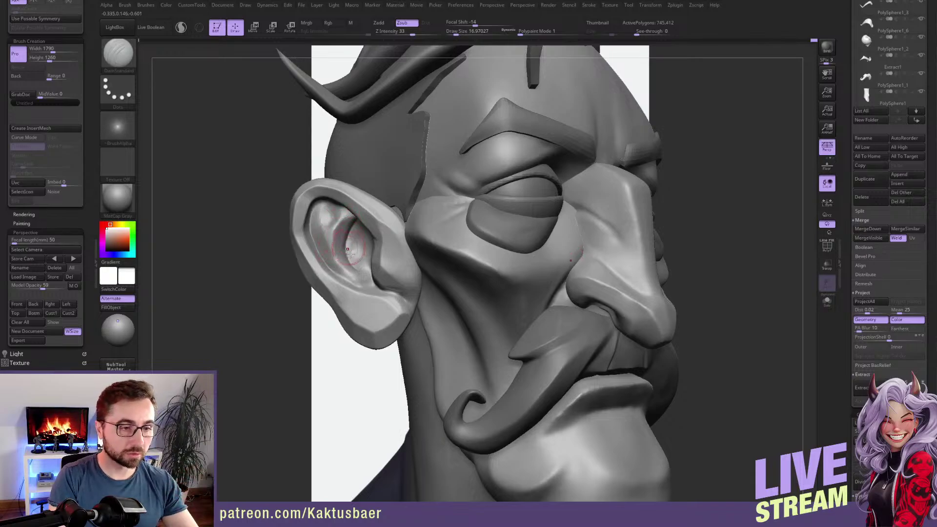
right_click_drag(356, 273, 350, 266)
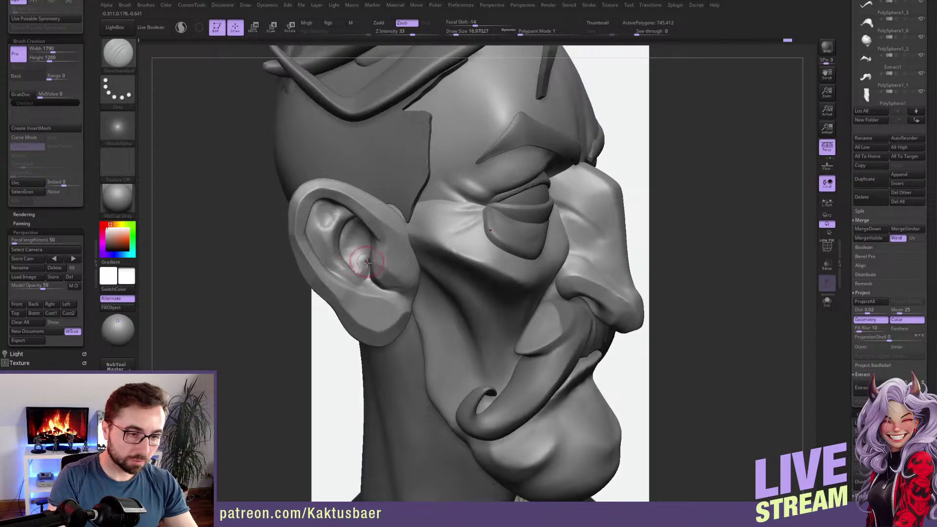
Build up the lower part of the ear's hollow with ClayBuildup at draw size about 14 and smooth it.
key("b")
key("c")
key("b")
key("s")
left_click_drag(363, 270, 362, 270)
left_click_drag(362, 270, 361, 274)
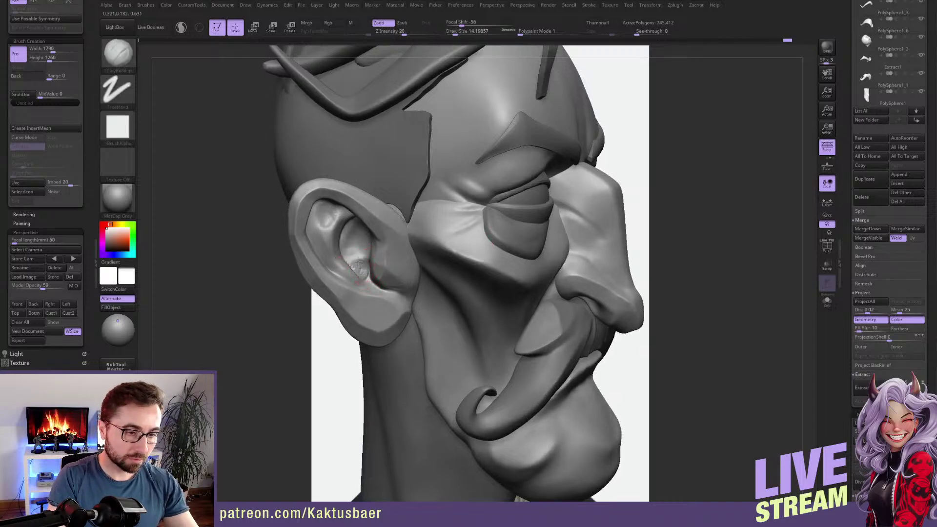
right_click_drag(364, 258, 325, 253)
left_click_drag(358, 267, 356, 276, "shift")
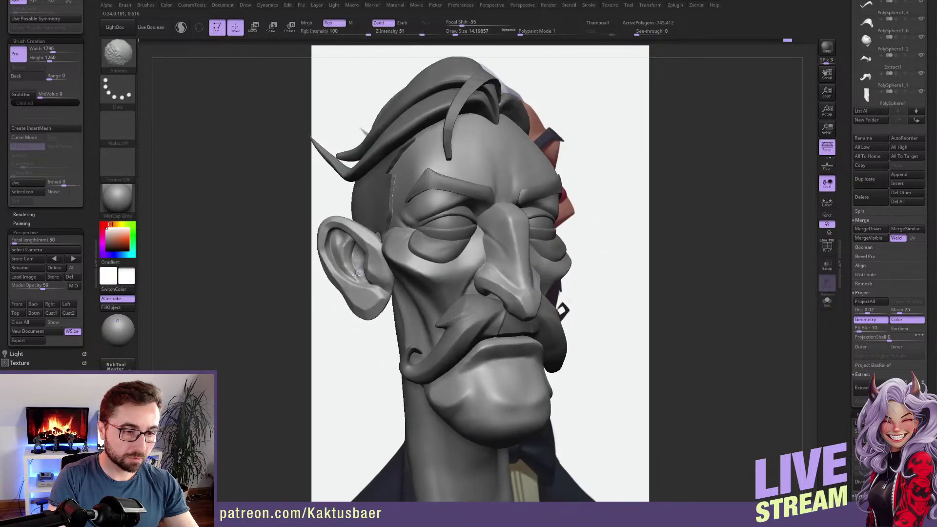
Try to shift the earlobe toward the cheek with the Move brush.
right_click_drag(366, 284, 350, 288)
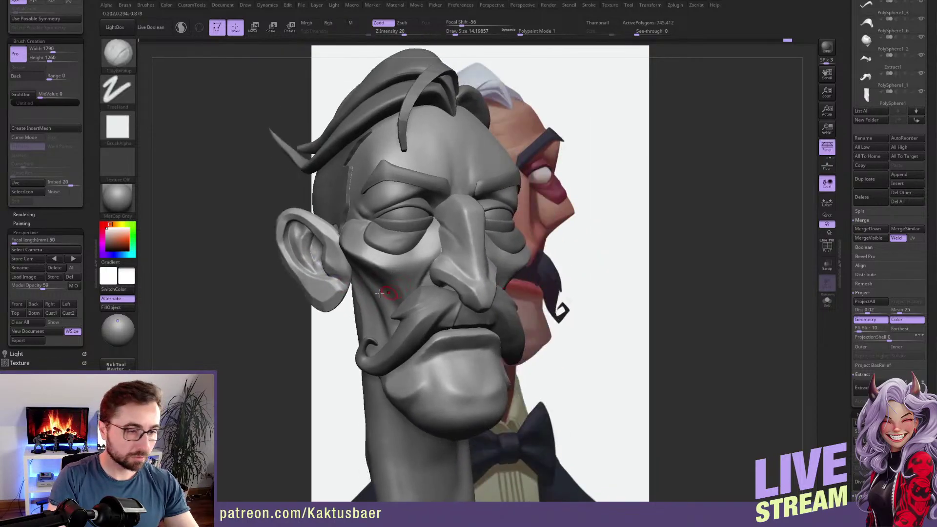
key("b")
key("m")
key("v")
key("s")
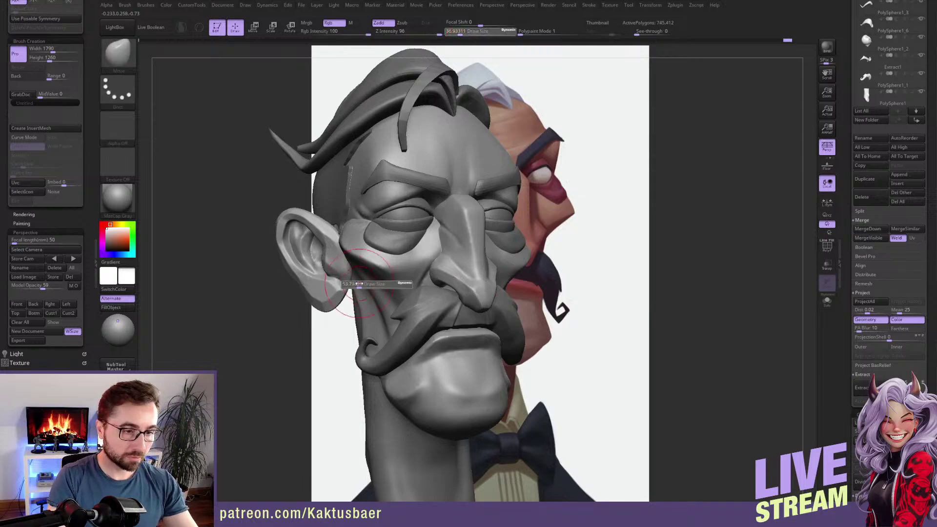
left_click_drag(348, 287, 363, 281)
key("ctrl+z")
Mask everything except the ear and undo the trial moves of its lobe.
key("w")
left_click(344, 281, "ctrl")
key("q")
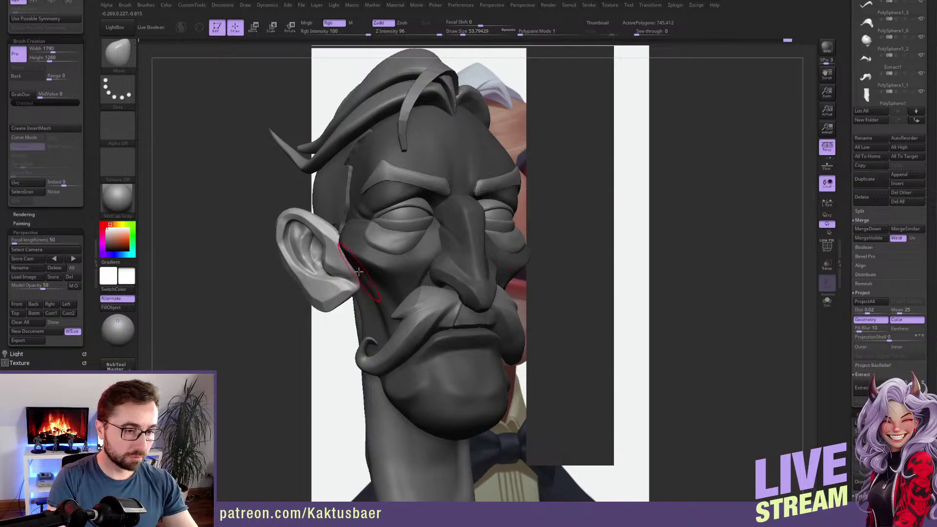
key("ctrl+z")
mouse_move(358, 276)
right_mouse_down()
mouse_move(336, 277)
mouse_move(359, 271)
right_mouse_up()
key("ctrl+z")
Turn on backface masking and reshape the earlobe with the Move brush at draw size about 44.
left_click_drag(91, 73, 90, 170)
left_click(27, 140)
right_click_drag(340, 320, 338, 292)
key("s")
left_click_drag(338, 292, 347, 293)
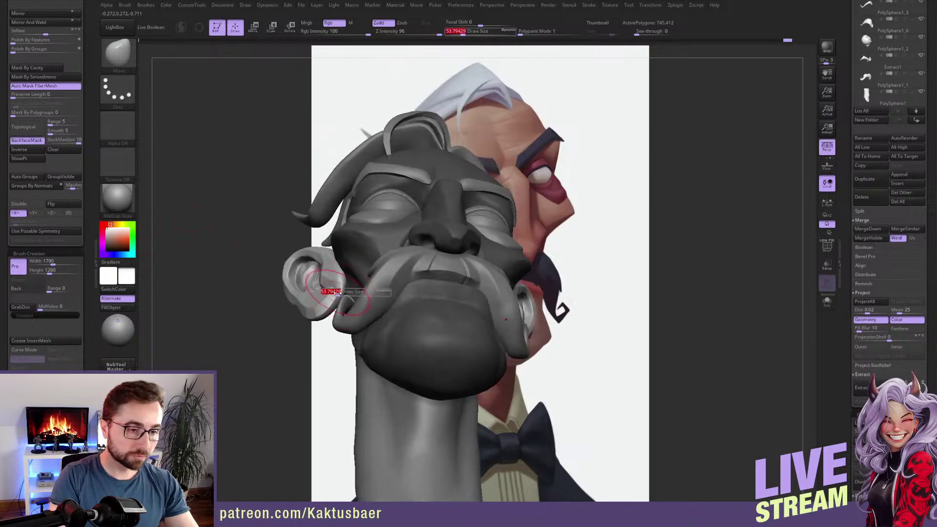
key("s")
right_click_drag(352, 292, 348, 318)
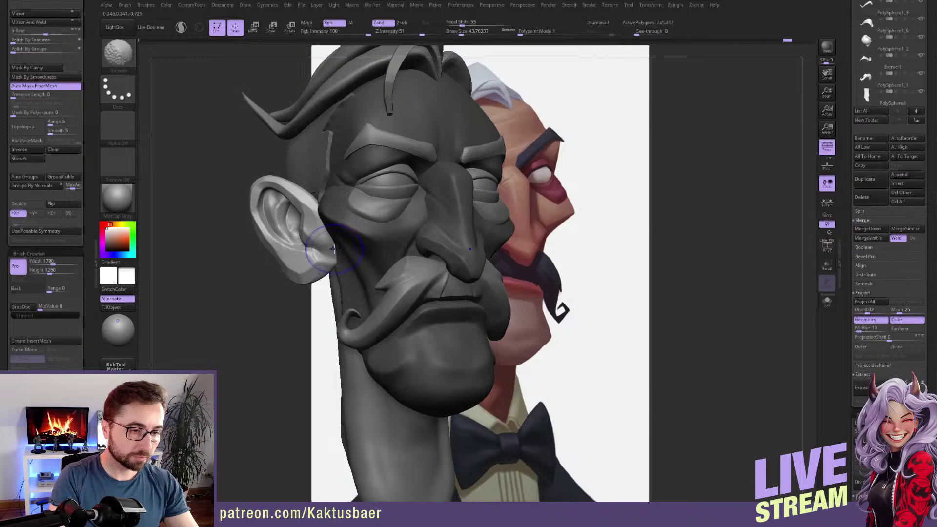
left_click(341, 293, "alt")
mouse_move(366, 279)
right_mouse_down("ctrl")
mouse_move(374, 256)
mouse_move(389, 248)
mouse_move(369, 271)
mouse_move(375, 277)
mouse_move(284, 265)
mouse_move(255, 276)
right_mouse_up("ctrl")
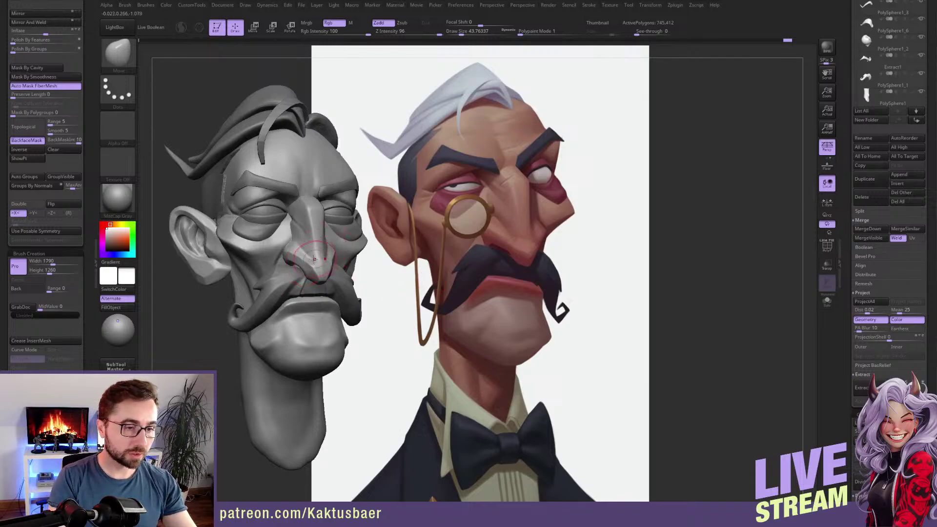
Mask everything except the nose, widen the nostril wings with the Move brush at draw size about 68, and clear the mask.
mouse_move(312, 255)
right_mouse_down("alt")
mouse_move(317, 244)
mouse_move(311, 265)
mouse_move(290, 244)
right_mouse_up("alt")
key("]")
key("w")
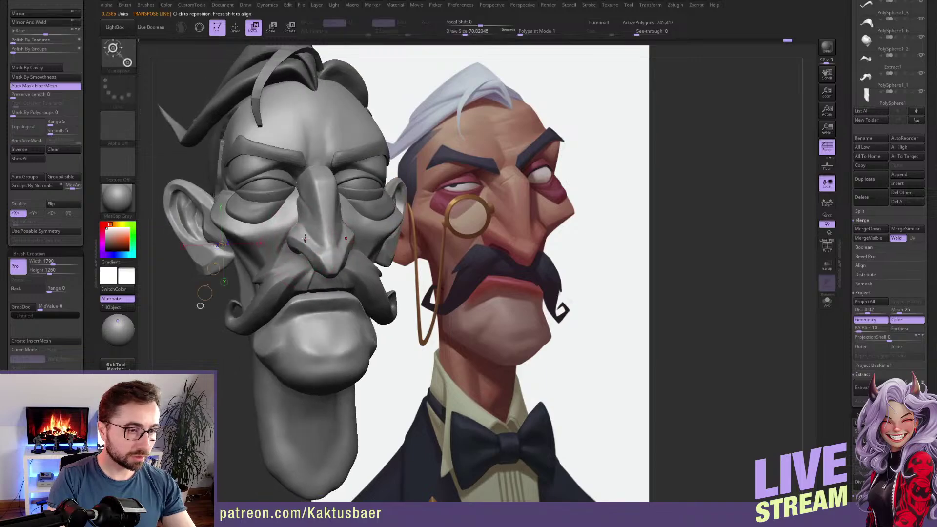
left_click(311, 247, "ctrl")
key("q")
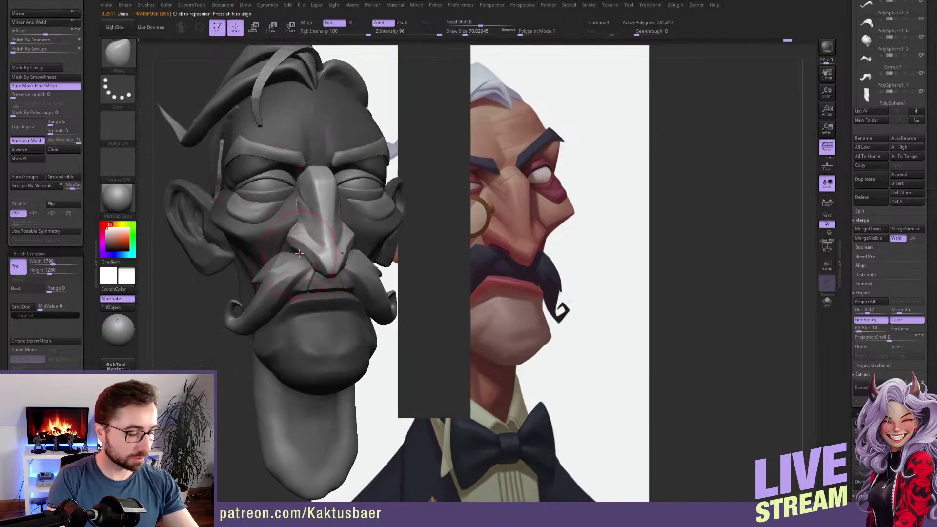
key("[")
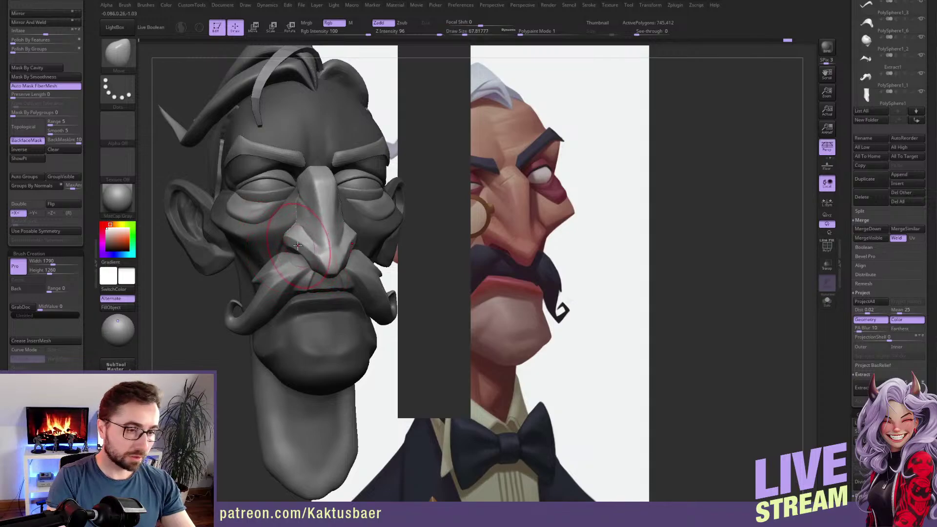
right_click_drag(295, 247, 363, 251)
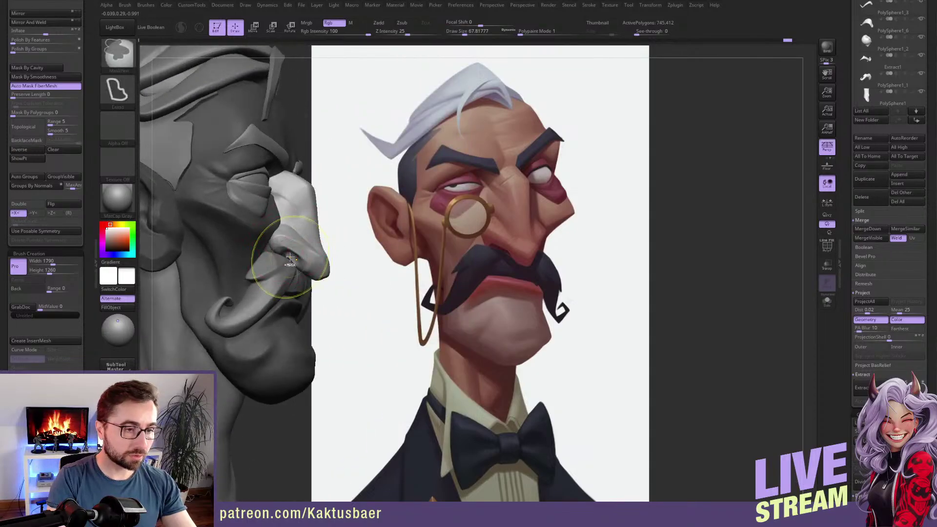
left_click_drag(337, 244, 343, 255, "ctrl")
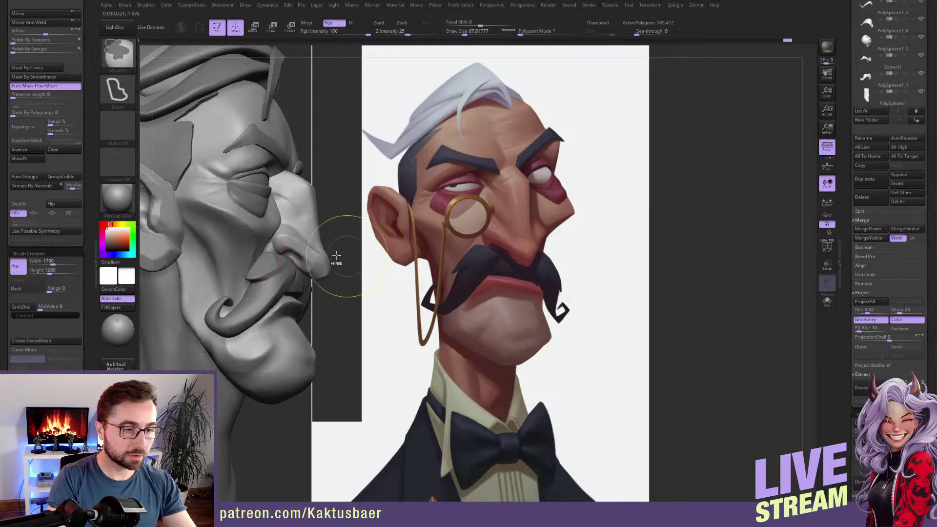
Isolate the nose with a mask again, turn off backface masking and refine the nostril wings with Move at draw size about 48.
key("w")
left_click(311, 239, "ctrl")
key("q")
mouse_move(311, 249)
right_mouse_down("alt")
mouse_move(335, 258)
mouse_move(306, 263)
right_mouse_up("alt")
left_click(28, 140)
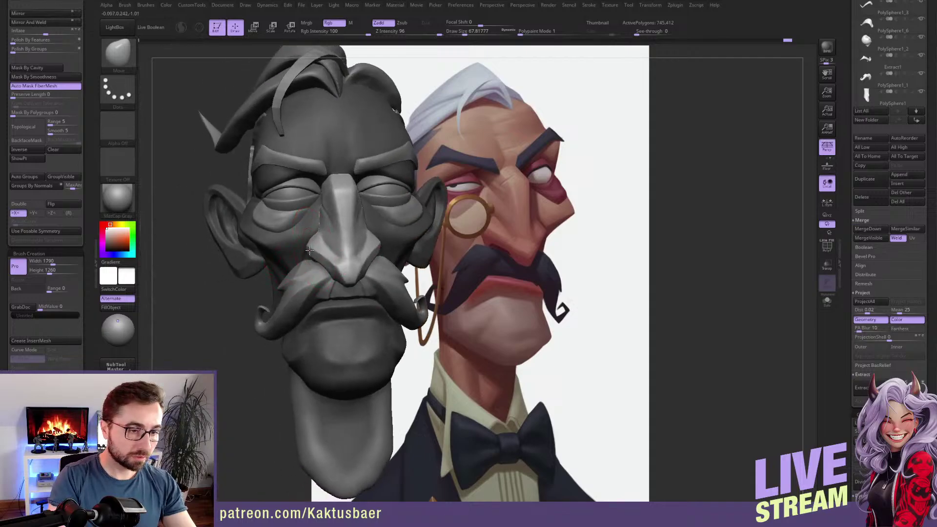
key("bracketleft")
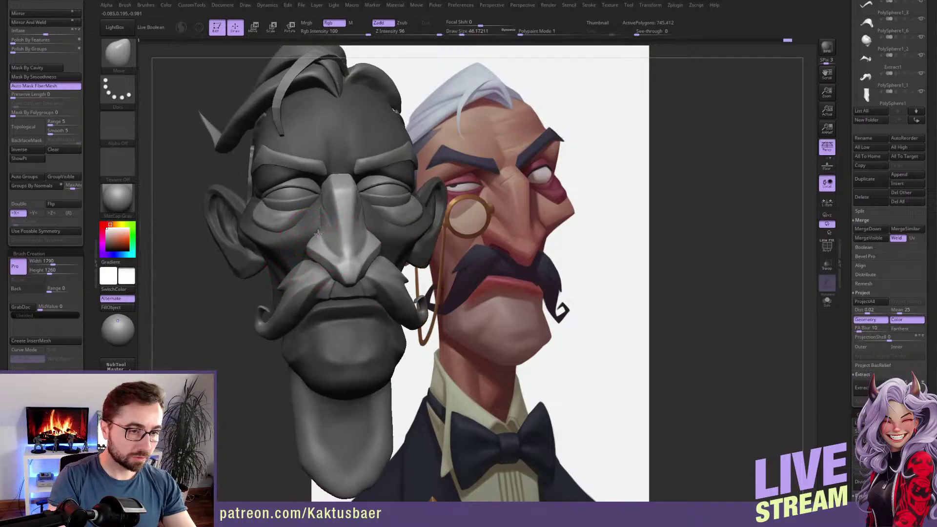
mouse_move(330, 239)
right_mouse_down()
mouse_move(350, 261)
mouse_move(339, 270)
mouse_move(357, 252)
right_mouse_up()
left_click_drag(400, 244, 415, 312, "ctrl")
right_click_drag(344, 306, 318, 287, "alt")
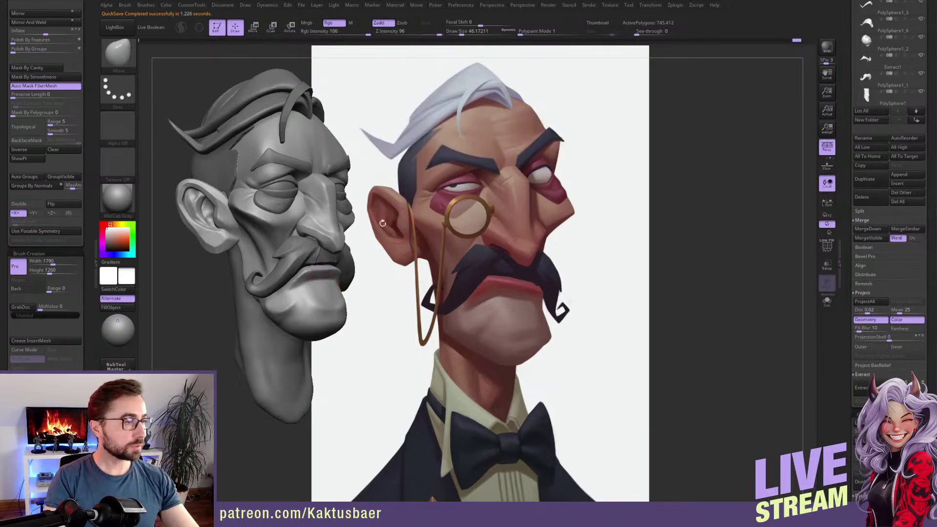
Select the large top hair piece and reshape its silhouette with the Move brush at draw size about 80.
left_click(269, 100, "alt")
right_click_drag(262, 92, 282, 132, "alt")
key("s")
left_click_drag(281, 131, 285, 123)
key("s")
right_click_drag(320, 116, 290, 109)
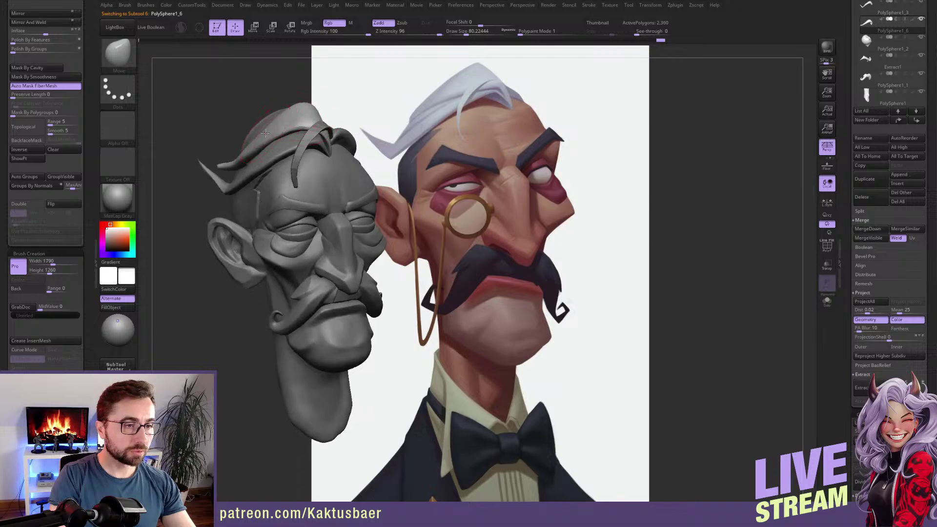
mouse_move(203, 146)
right_mouse_down()
mouse_move(269, 165)
mouse_move(206, 160)
right_mouse_up()
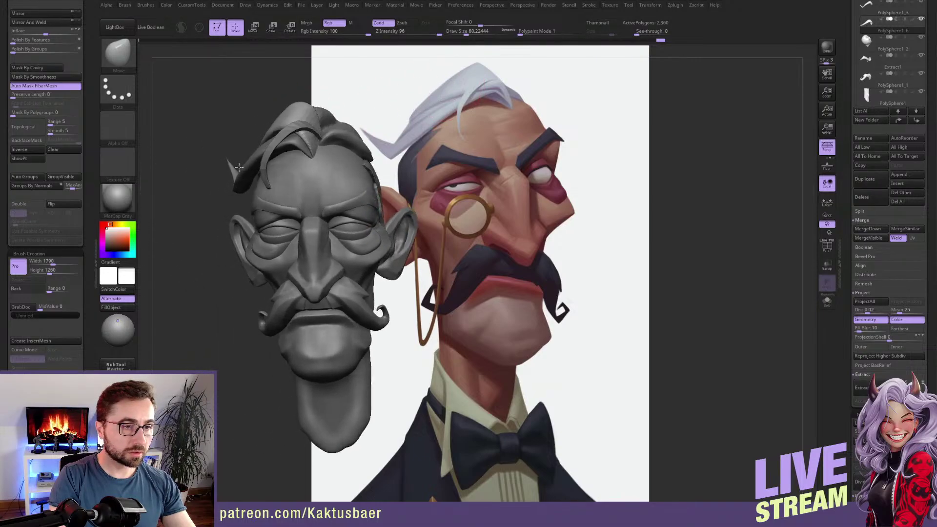
Select the thin front hair strand and adjust its curve with the Move brush at draw size about 51.
left_click(297, 127, "alt")
mouse_move(321, 137)
right_mouse_down("ctrl")
mouse_move(329, 166)
mouse_move(295, 164)
mouse_move(330, 156)
right_mouse_up("ctrl")
left_click_drag(302, 131, 308, 125)
key("bracketleft")
key("bracketleft")
mouse_move(305, 187)
right_mouse_down("ctrl")
mouse_move(304, 152)
mouse_move(324, 159)
mouse_move(291, 177)
right_mouse_up("ctrl")
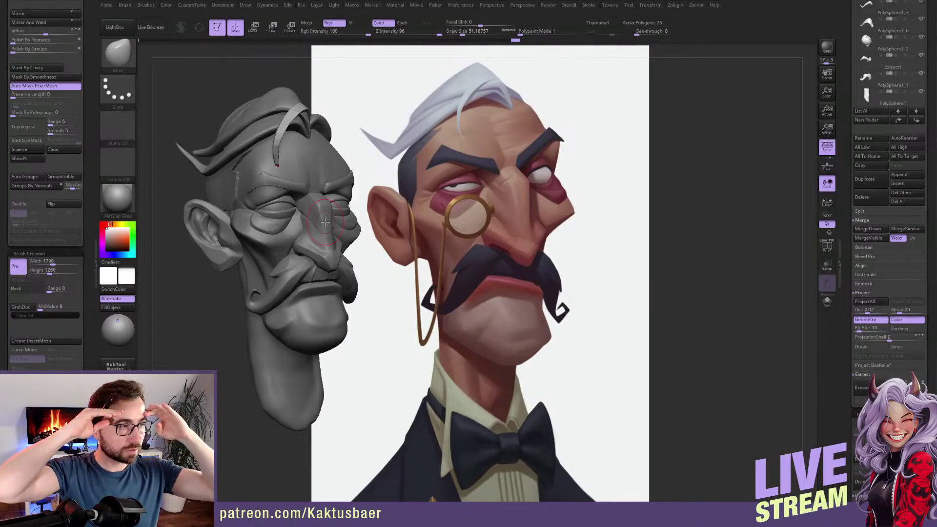
Select the head mesh and carve the creases above the eyebrows with the DamStandard brush at draw size about 37.
left_click(336, 164, "alt")
mouse_move(336, 165)
right_mouse_down("ctrl")
mouse_move(289, 184)
mouse_move(306, 203)
right_mouse_up("ctrl")
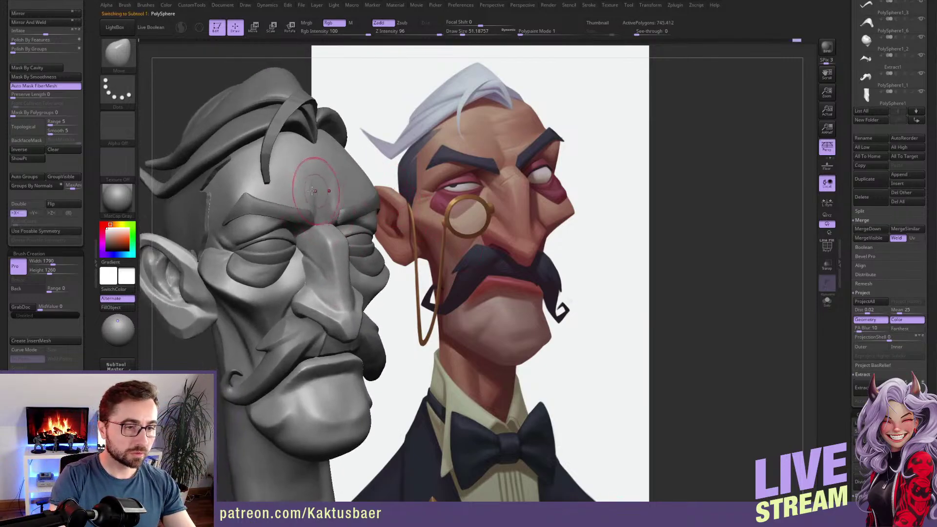
key("b")
key("d")
key("s")
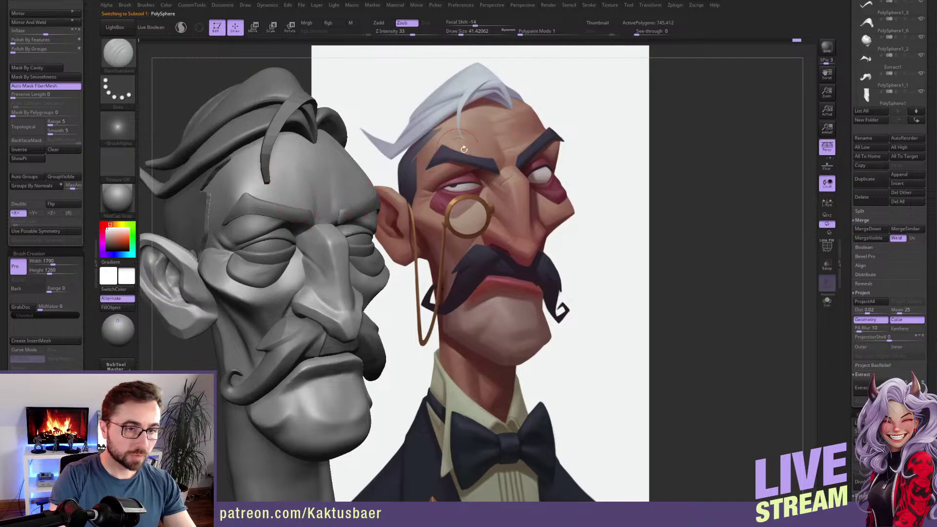
mouse_move(446, 154)
left_mouse_down("alt")
mouse_move(409, 157)
mouse_move(460, 147)
left_mouse_up("alt")
key("s")
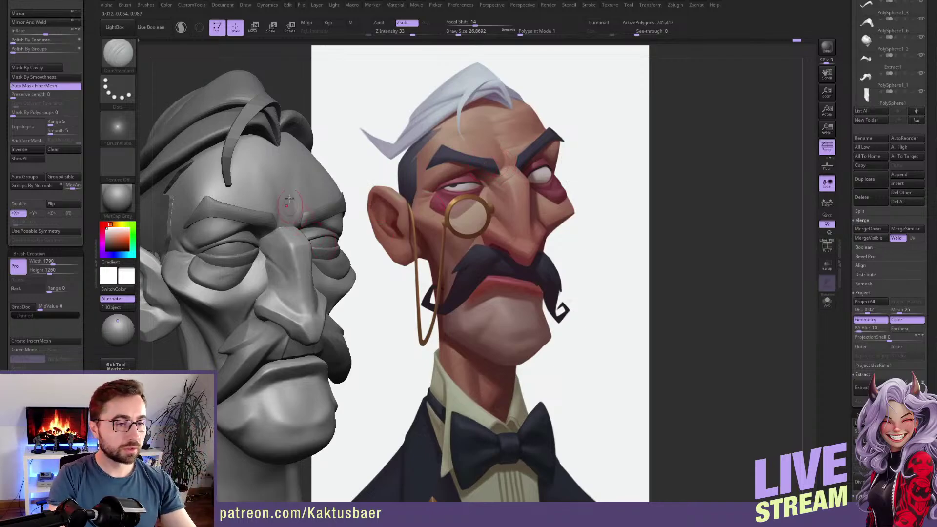
right_click_drag(290, 202, 303, 208)
left_click_drag(291, 204, 243, 190)
key("ctrl+z")
right_click_drag(300, 193, 313, 190, "alt")
left_click_drag(323, 203, 236, 217)
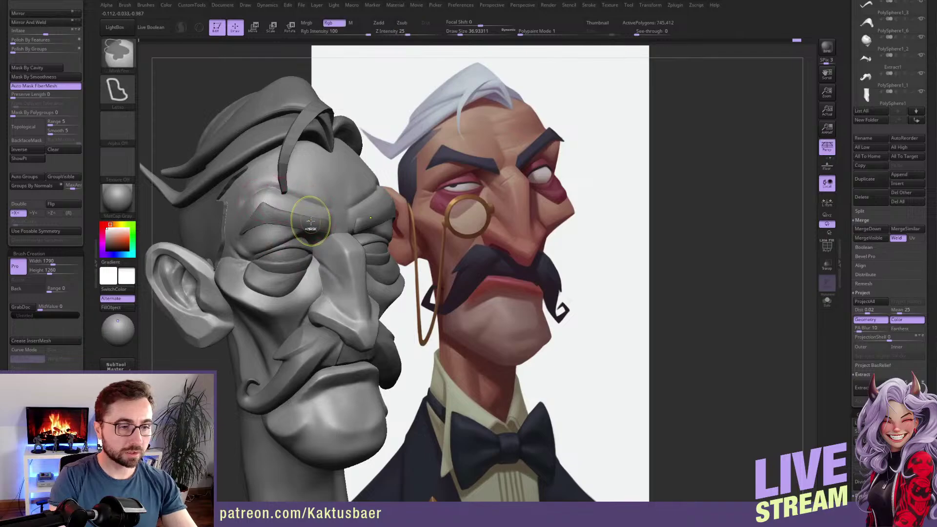
key("ctrl+z")
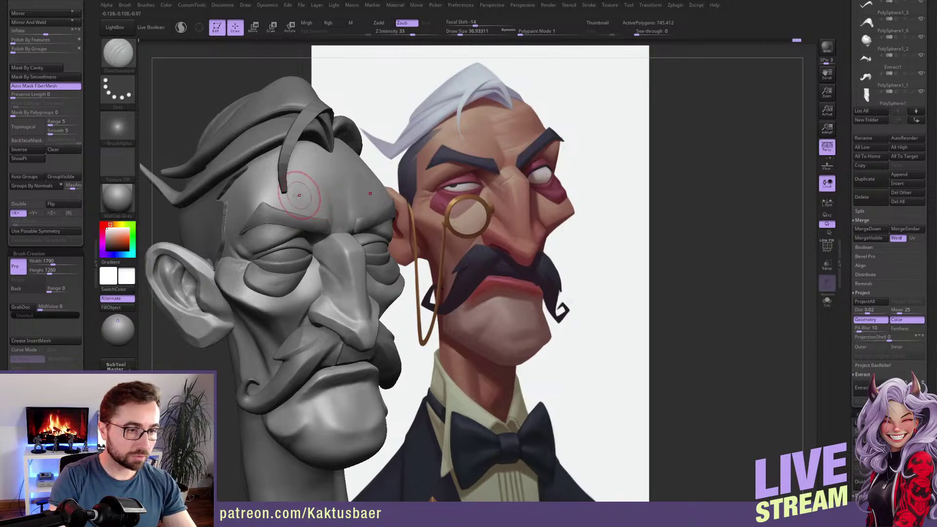
left_click(827, 301)
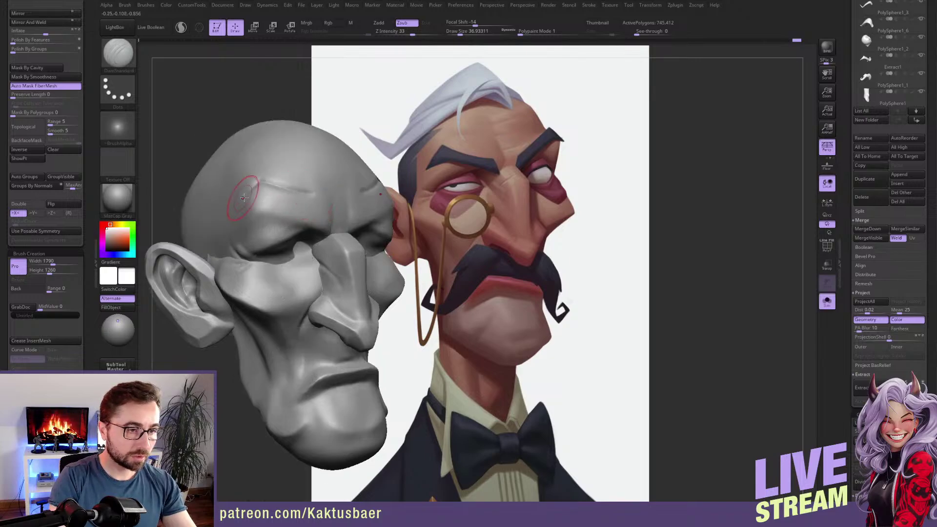
key("alt+s")
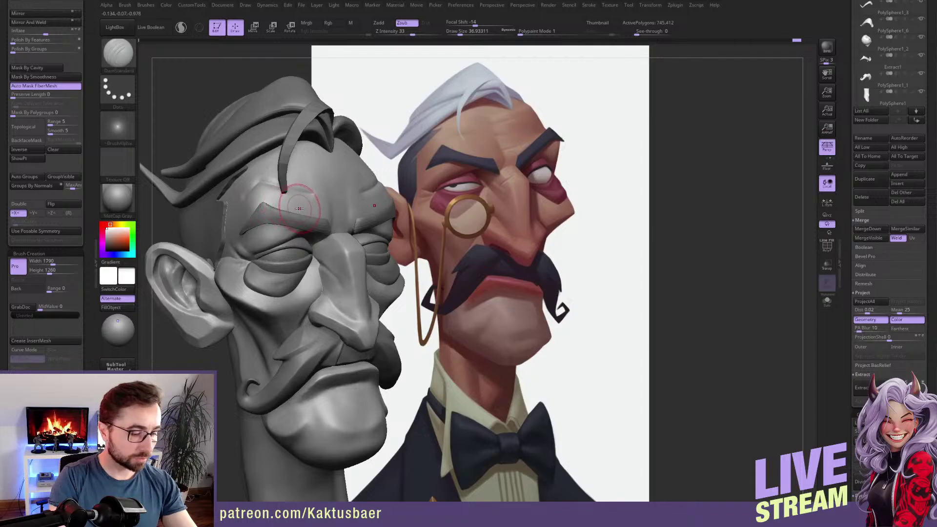
Reshape the brow bulge above the eye with the Move brush, going from draw size about 54 down to 33.
key("b")
key("m")
key("v")
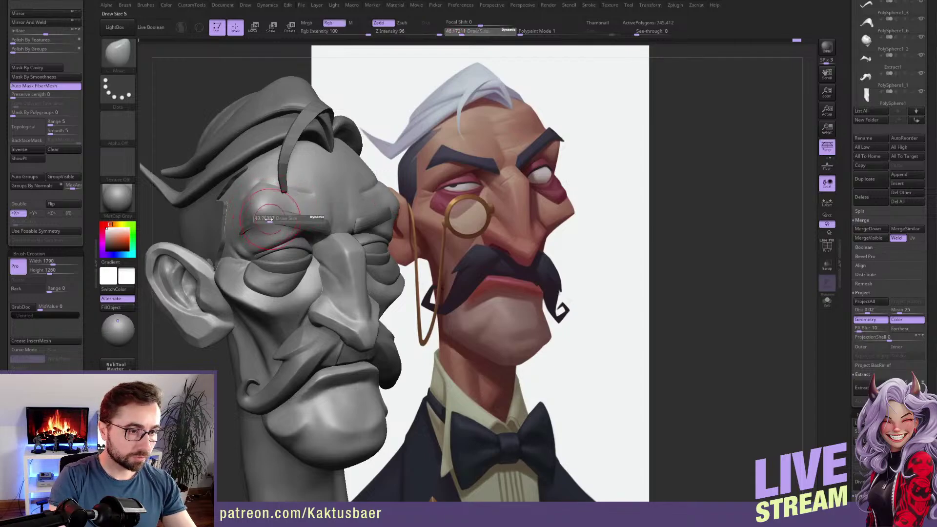
key("bracketright")
mouse_move(284, 214)
right_mouse_down("alt")
mouse_move(336, 246)
mouse_move(351, 231)
mouse_move(356, 195)
mouse_move(365, 201)
right_mouse_up("alt")
left_click_drag(350, 255, 365, 239)
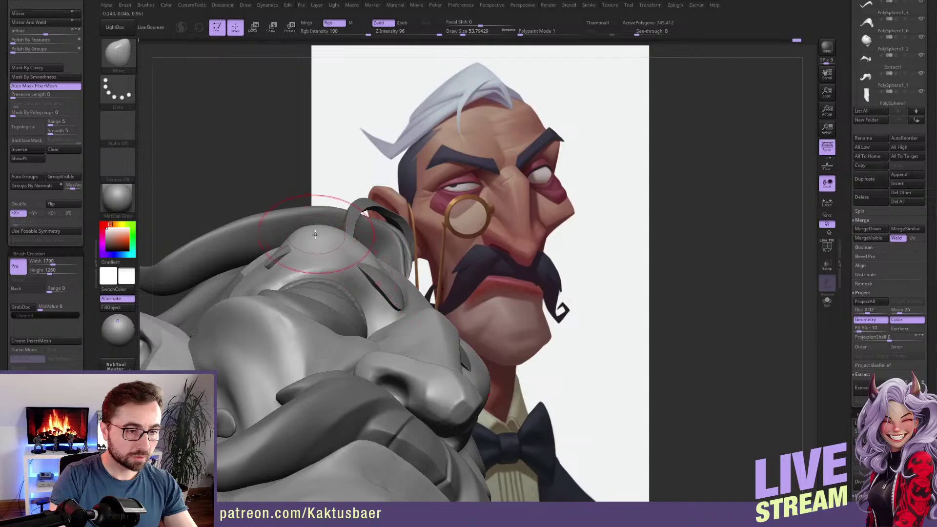
key("bracketleft")
key("bracketleft")
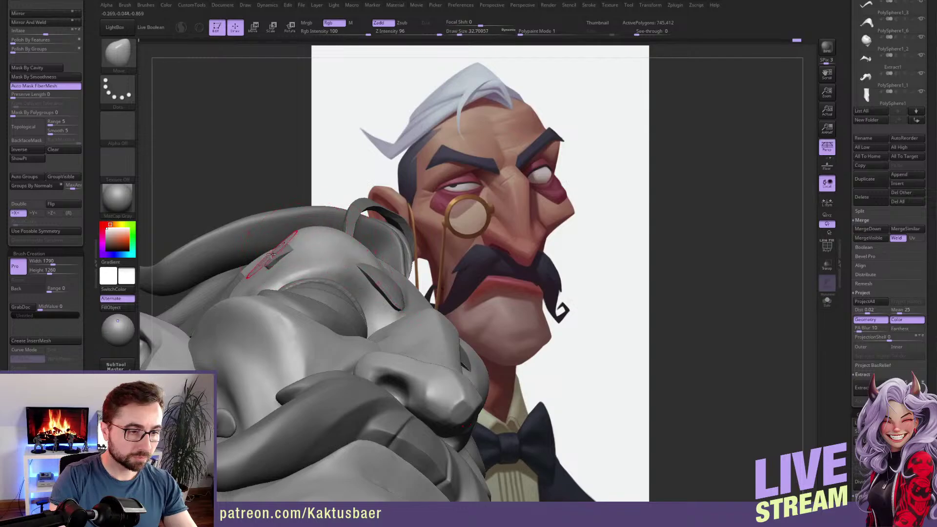
Smooth the brow area, then isolate the head and build up the ridge above the eyebrow with ClayBuildup at draw size about 27.
right_click_drag(271, 254, 295, 185)
key("bracketleft")
mouse_move(295, 186)
left_mouse_down("shift")
mouse_move(293, 177)
mouse_move(263, 202)
left_mouse_up("shift")
key("b")
key("t")
key("d")
key("b")
key("c")
key("b")
key("shift+s")
mouse_move(303, 169)
left_mouse_down()
mouse_move(364, 190)
mouse_move(295, 179)
mouse_move(330, 170)
left_mouse_up()
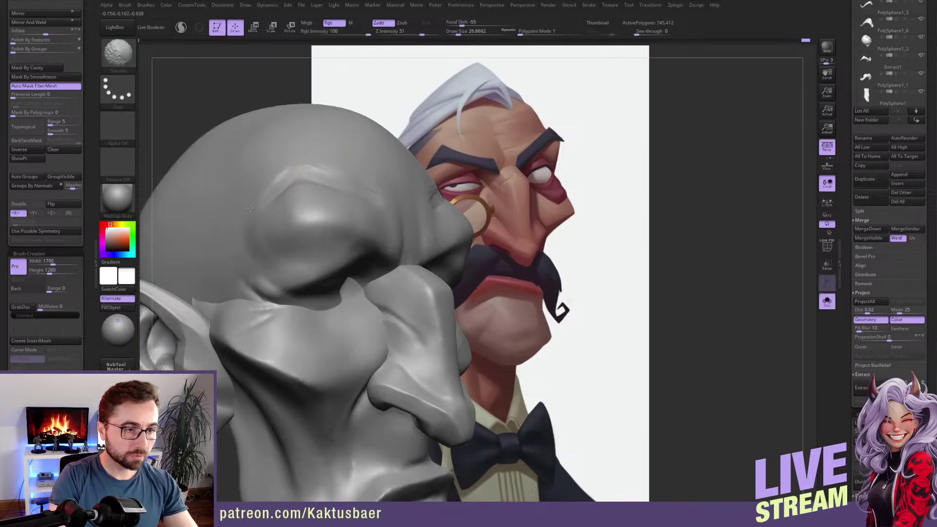
Flatten the brow ridge planes with hPolish at draw size about 27 and smooth the forehead crease above them.
key("b")
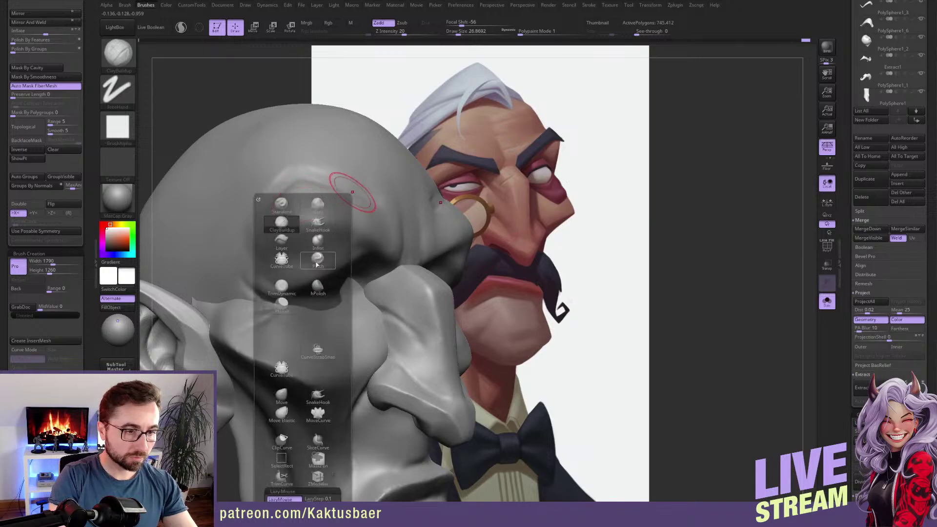
left_click(318, 288)
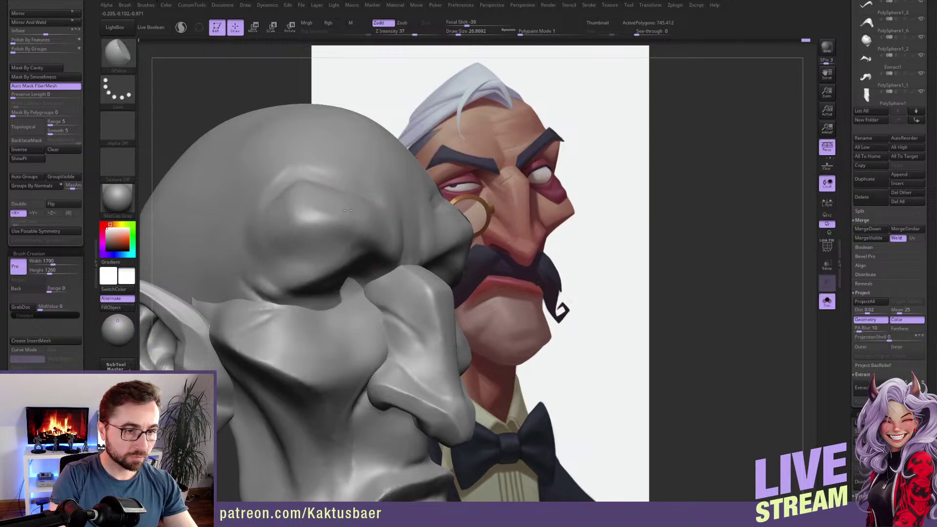
mouse_move(340, 209)
left_mouse_down()
mouse_move(289, 203)
mouse_move(314, 205)
mouse_move(310, 198)
mouse_move(296, 213)
mouse_move(303, 227)
mouse_move(294, 243)
mouse_move(270, 221)
mouse_move(254, 229)
left_mouse_up()
left_click_drag(290, 171, 248, 207)
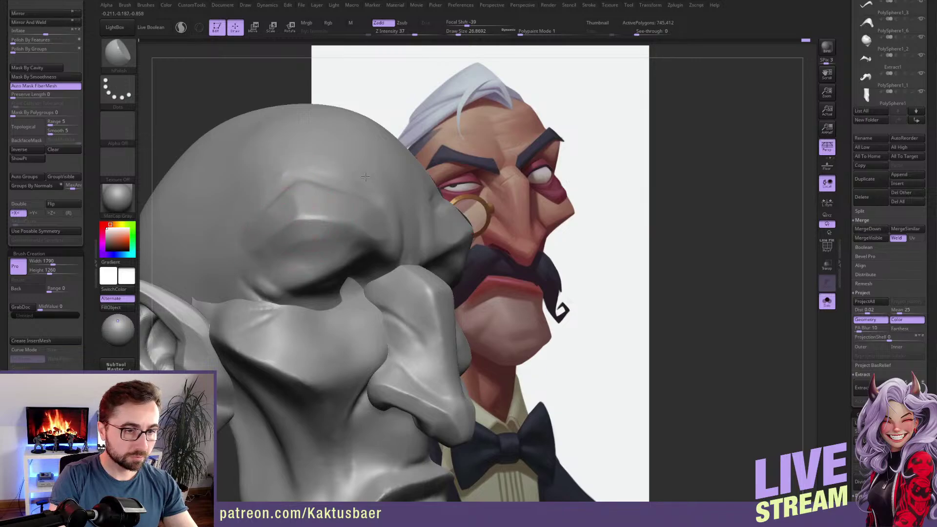
left_click_drag(320, 168, 261, 189, "shift")
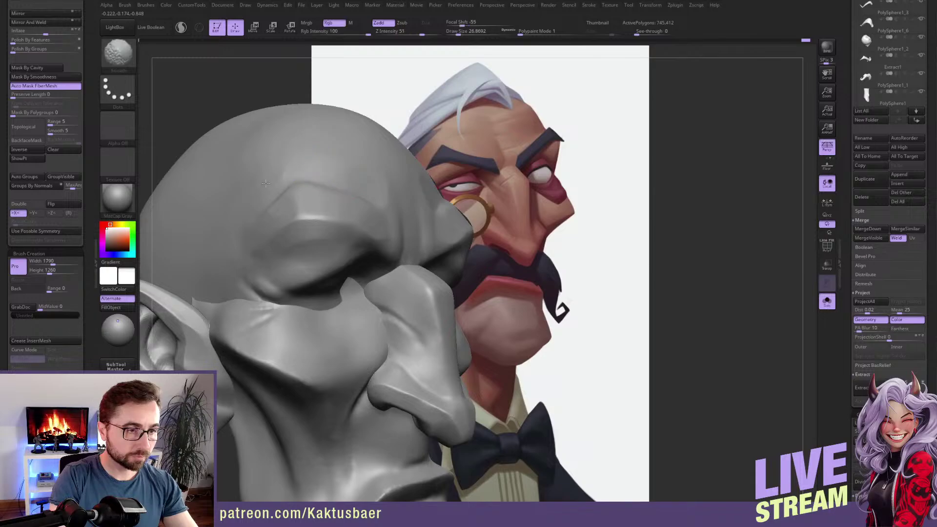
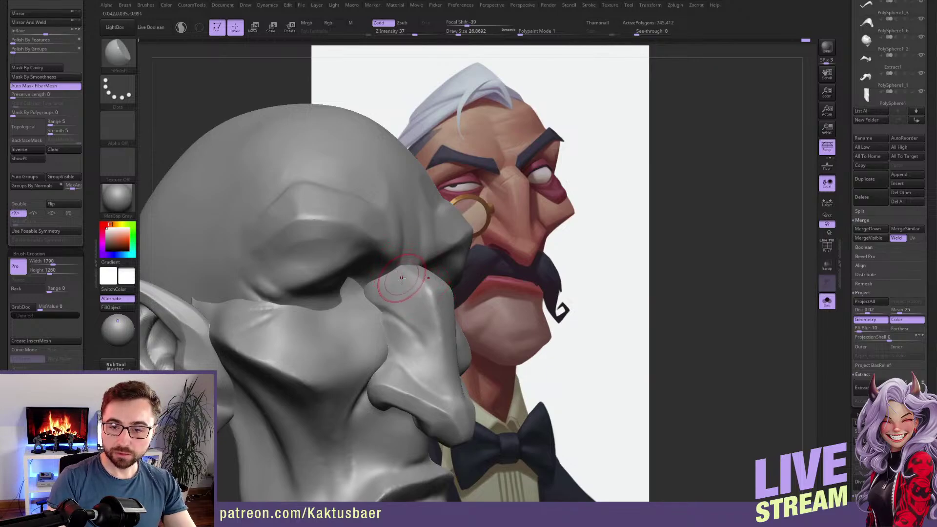
Show the whole head, select the eyebrows and pull their buried middle section out over the brow with the Move brush.
mouse_move(340, 253)
right_mouse_down("alt")
mouse_move(386, 242)
mouse_move(393, 215)
mouse_move(383, 242)
mouse_move(428, 244)
right_mouse_up("alt")
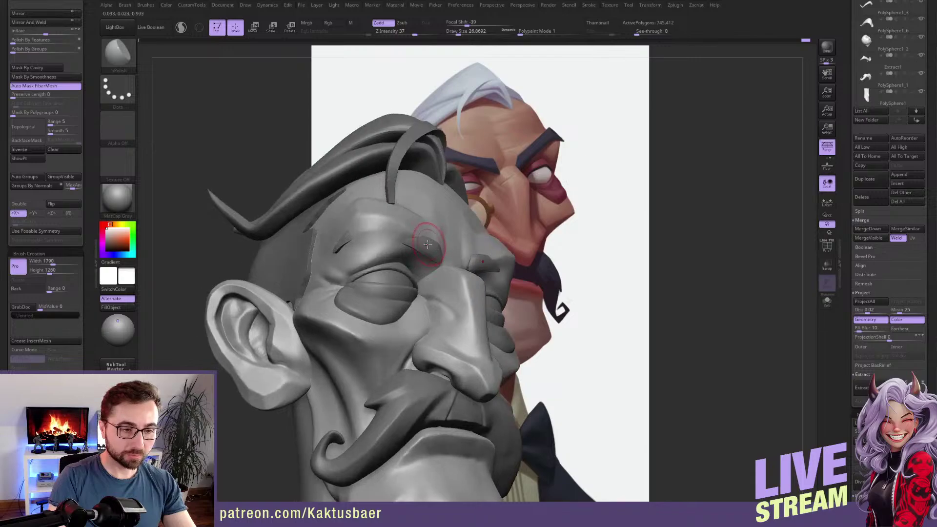
left_click(425, 245, "alt")
key("s")
left_click_drag(405, 243, 408, 243)
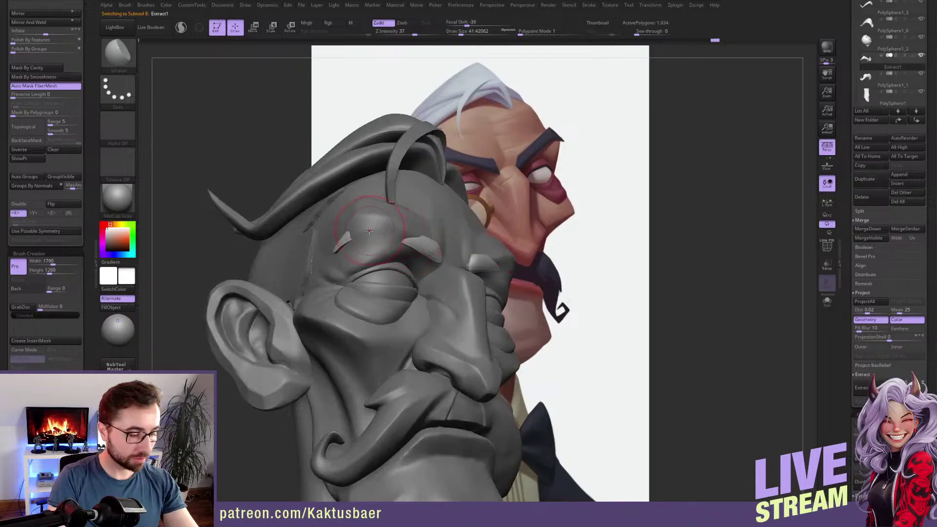
key("b")
key("m")
key("v")
right_click_drag(364, 218, 360, 204)
key("s")
left_click_drag(370, 229, 396, 231)
right_click_drag(393, 232, 396, 248)
key("s")
left_click_drag(399, 229, 395, 228)
left_click_drag(397, 238, 401, 227)
right_click_drag(401, 226, 397, 238)
key("s")
left_click_drag(414, 236, 424, 232)
Refine the eyebrow's arch and outer tail along the brow from several angles with Move at draw size about 51.
right_click_drag(387, 240, 393, 224)
key("s")
left_click_drag(421, 224, 419, 224)
right_click_drag(410, 232, 408, 234)
left_click_drag(407, 240, 405, 234)
mouse_move(386, 244)
right_mouse_down()
mouse_move(392, 268)
mouse_move(385, 254)
right_mouse_up()
left_click_drag(354, 215, 355, 210)
right_click_drag(342, 210, 328, 228)
key("s")
left_click_drag(336, 228, 340, 228)
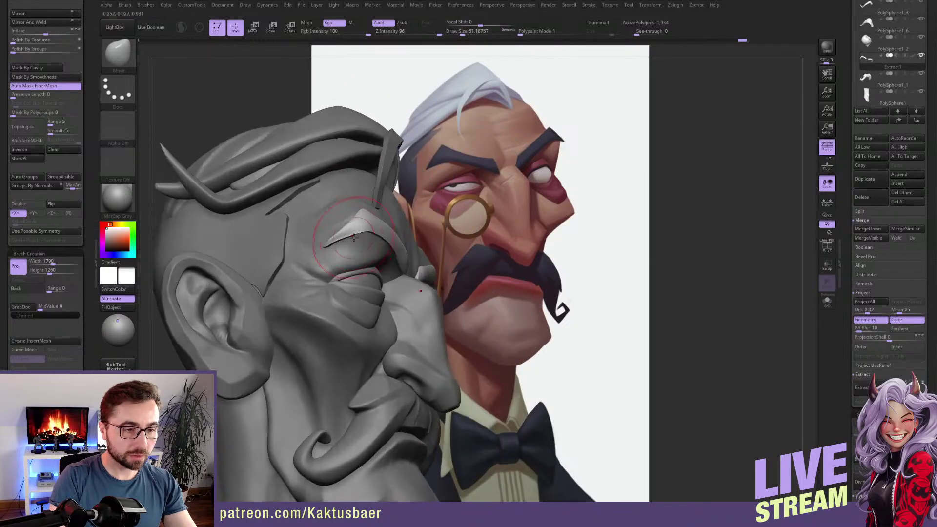
Select the head mesh and push the skin in behind the eyebrow's tail with Move at draw size about 29.
left_click(338, 224, "alt")
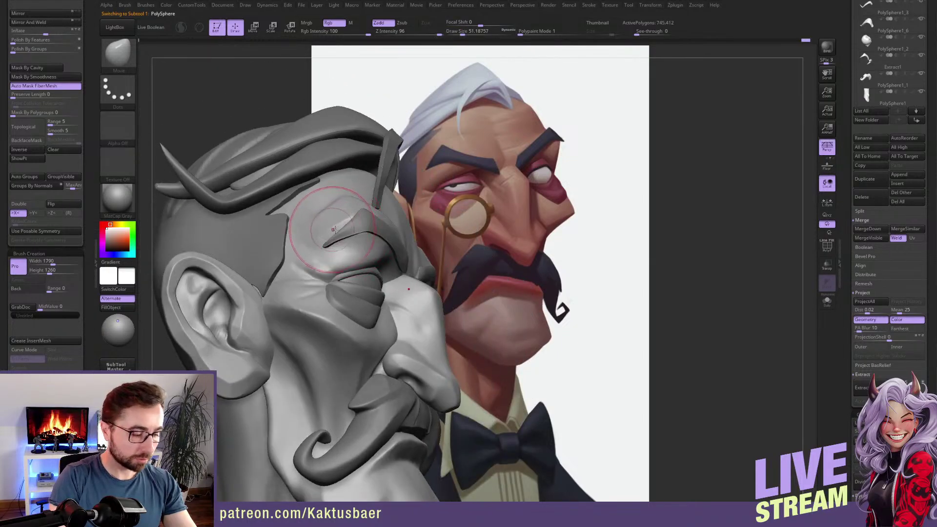
right_click_drag(335, 231, 340, 228)
key("s")
left_click_drag(341, 227, 333, 227)
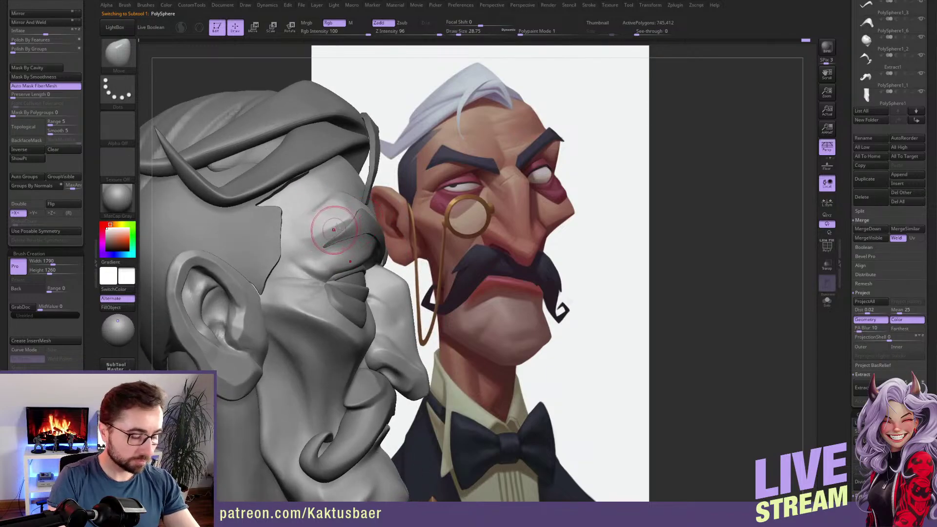
Polish the skin beside the eyebrow's tail with hPolish at draw size about 29 and smooth it into the temple.
key("b")
left_click(352, 287)
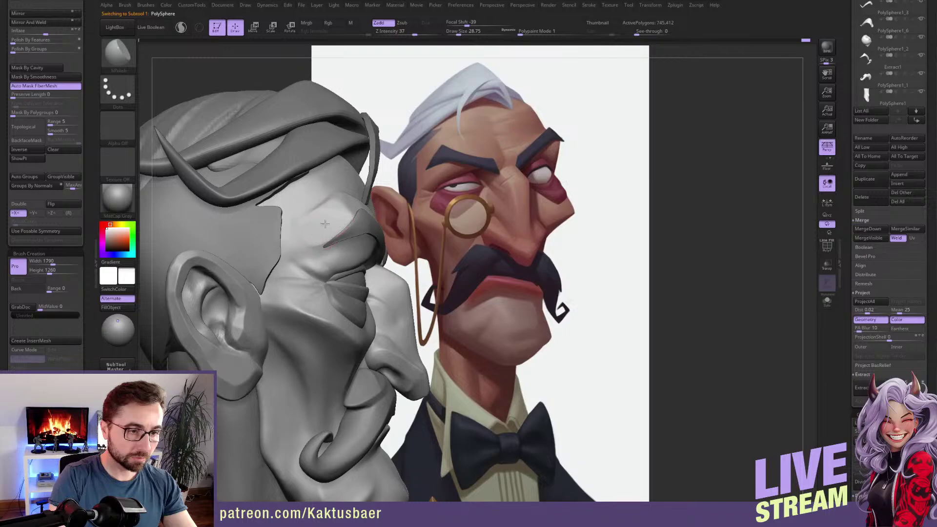
key("shift")
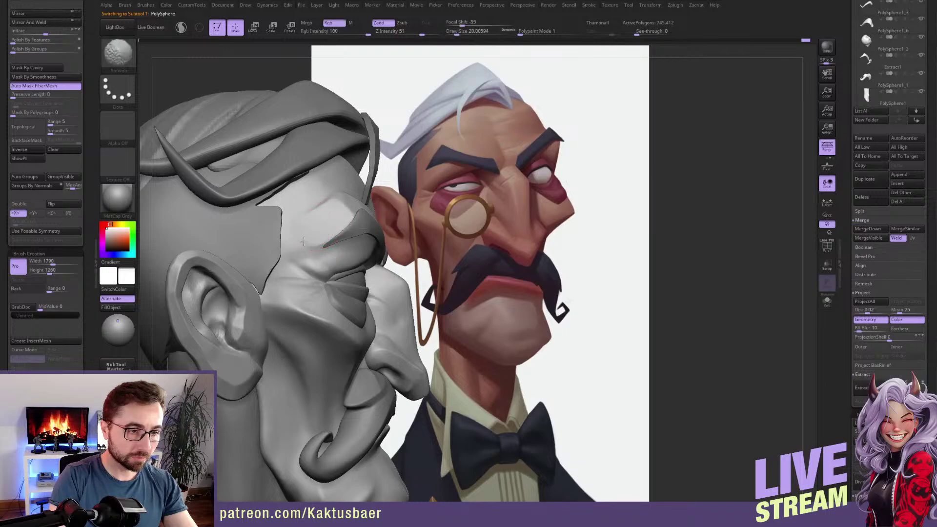
left_click_drag(316, 225, 302, 234, "shift")
right_click_drag(337, 222, 312, 215)
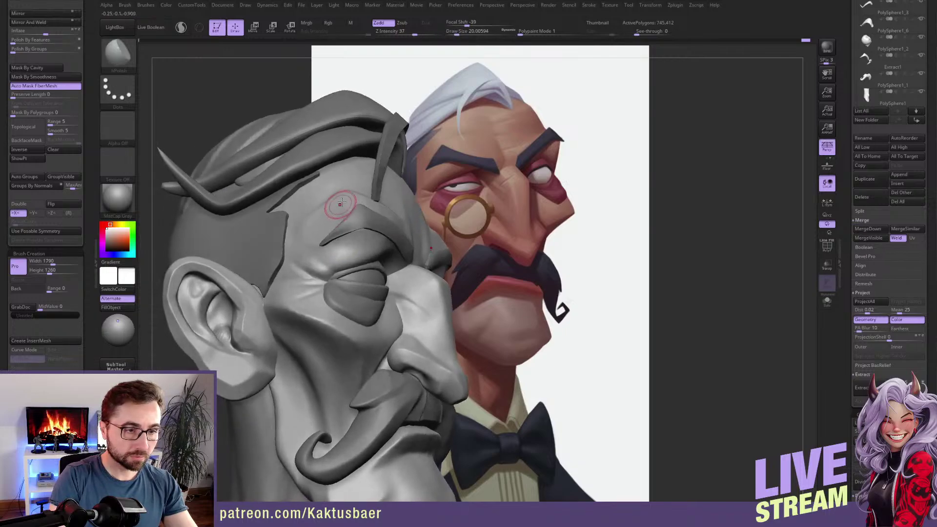
key("shift")
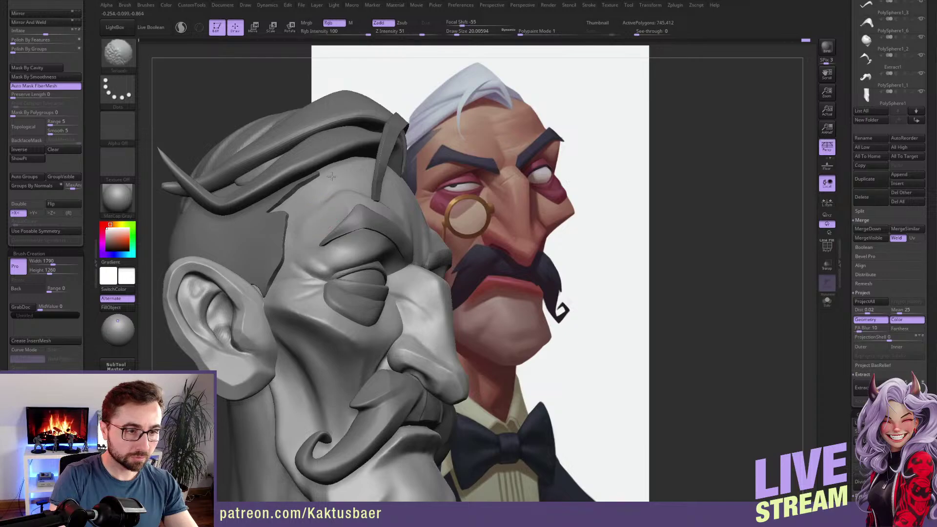
left_click_drag(302, 231, 306, 239, "shift")
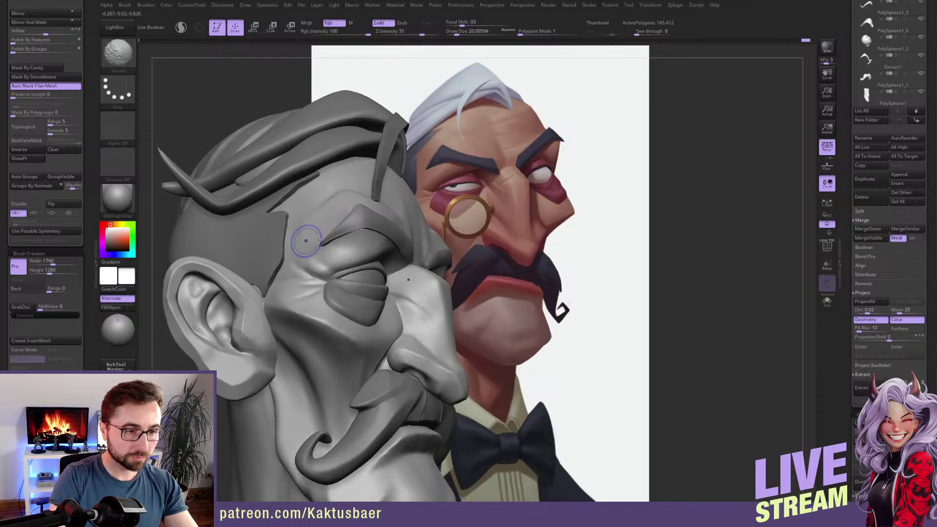
Smooth the forehead surface above the eyebrow and near its centre at draw size about 20.
right_click_drag(386, 190, 371, 203)
key("shift")
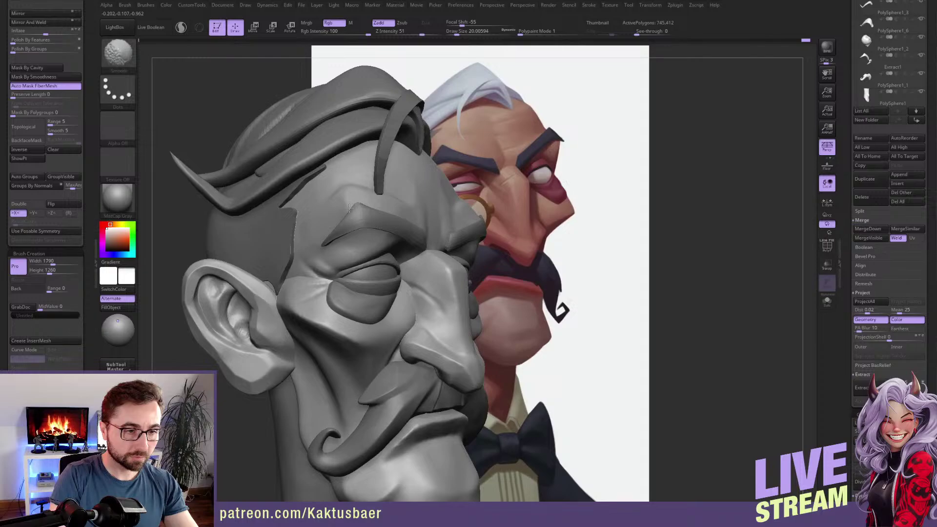
right_click_drag(398, 192, 356, 227, "alt")
mouse_move(393, 200)
left_mouse_down("shift")
mouse_move(380, 219)
mouse_move(371, 207)
left_mouse_up("shift")
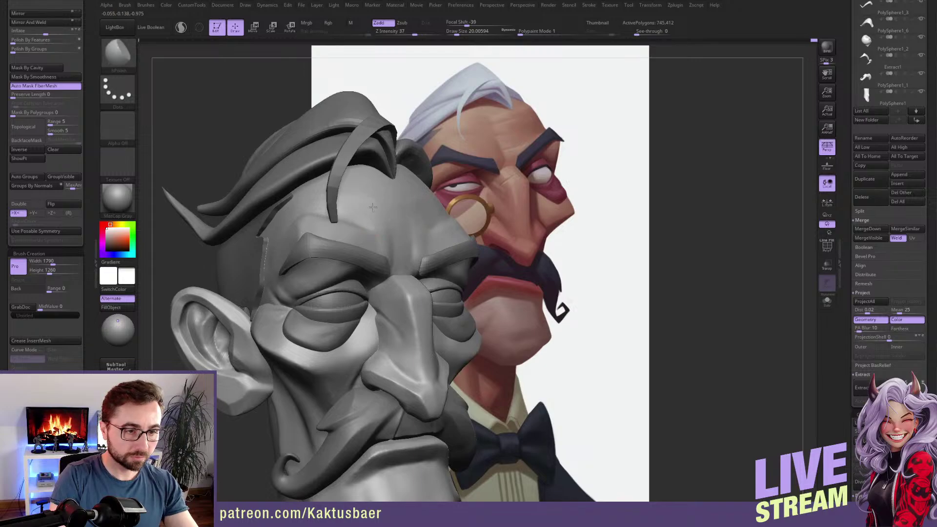
Polish the forehead planes around the brow crease with hPolish at draw size about 31 and soften the transitions.
key("s")
left_click_drag(344, 206, 349, 204)
key("s")
mouse_move(307, 225)
right_mouse_down()
mouse_move(326, 227)
mouse_move(297, 221)
right_mouse_up()
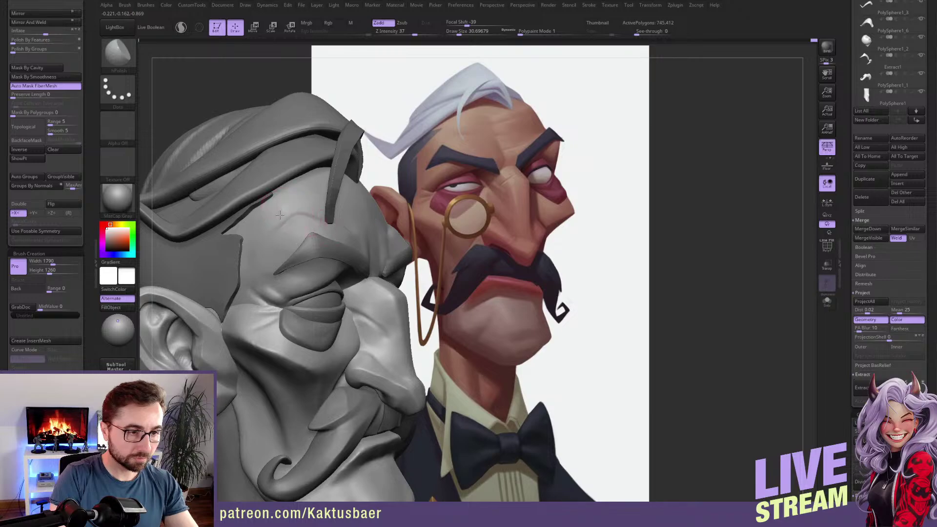
key("shift")
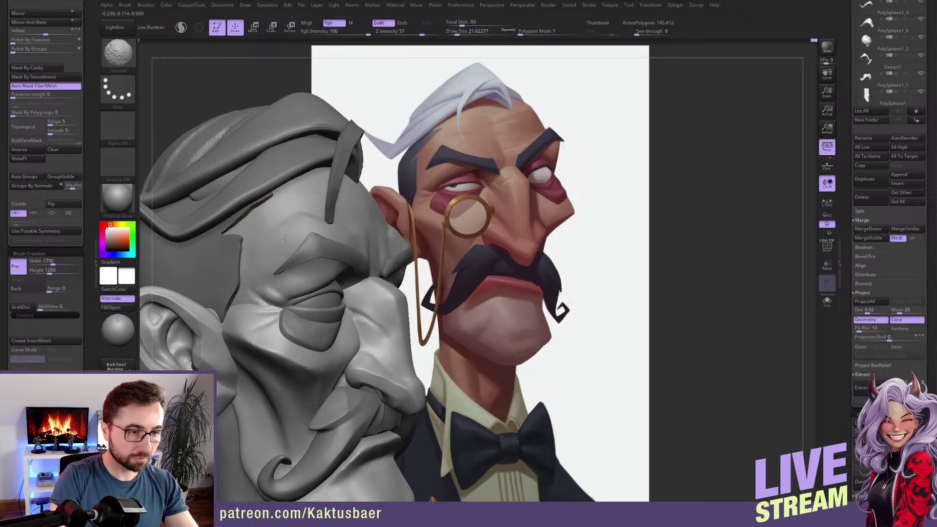
right_click_drag(324, 209, 290, 214)
left_click_drag(324, 214, 326, 162)
mouse_move(337, 195)
right_mouse_down("ctrl")
mouse_move(343, 224)
mouse_move(331, 230)
right_mouse_up("ctrl")
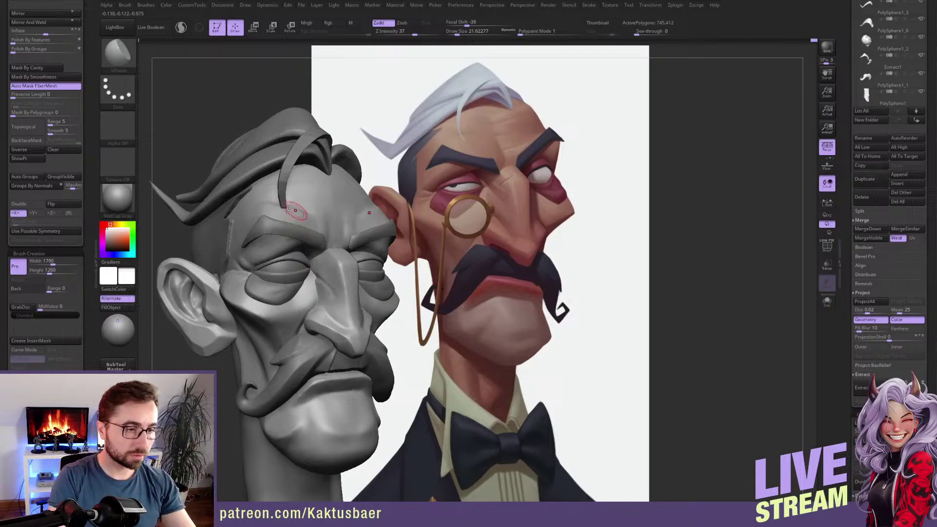
Adjust the forehead and brow crease with Move at draw size about 39 and smooth the surface up to the temple.
right_click_drag(269, 215, 332, 229, "alt")
key("b")
key("m")
key("v")
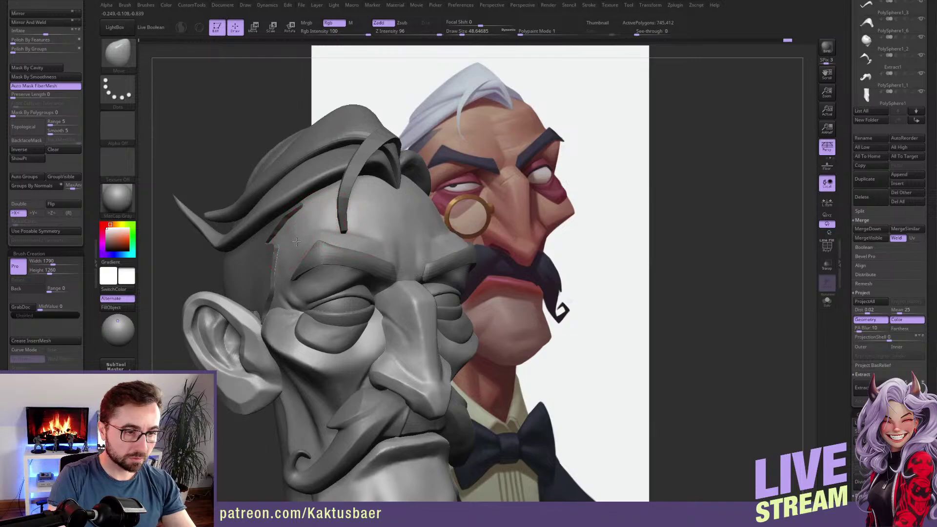
key("bracketleft")
key("bracketleft")
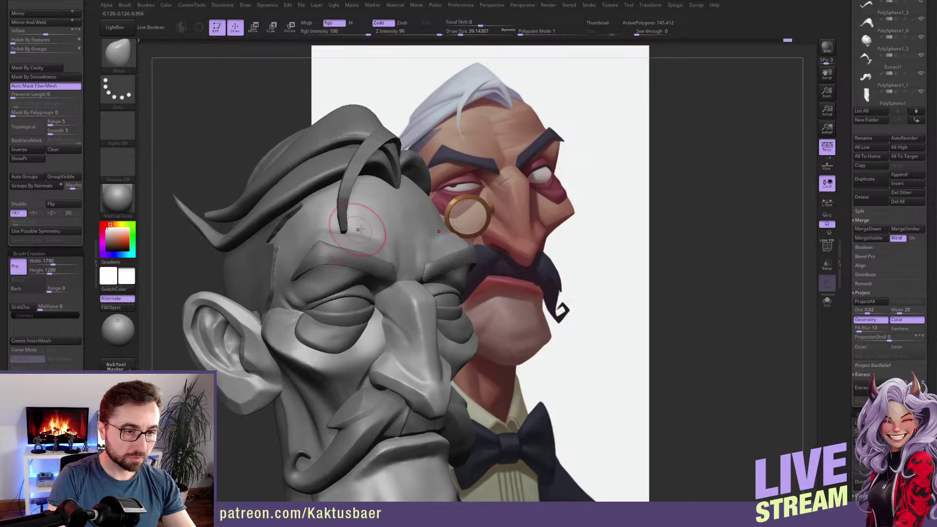
key("shift")
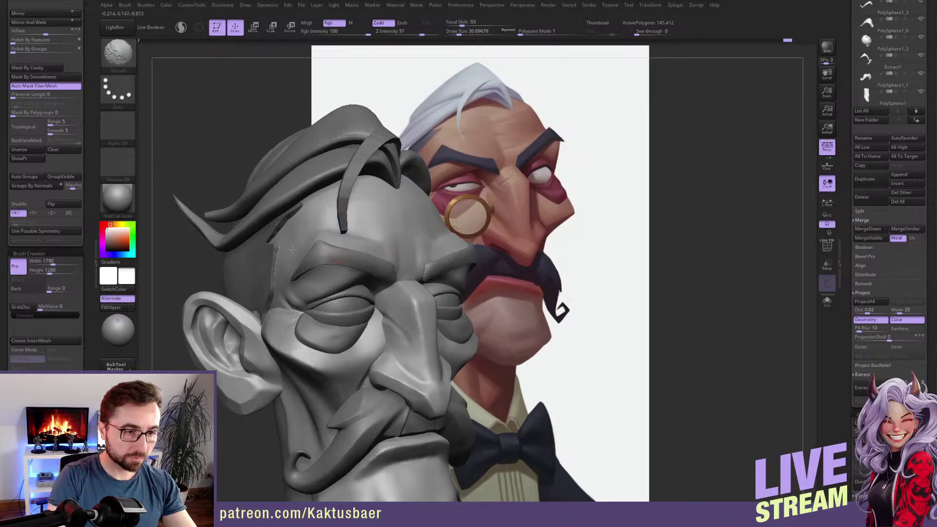
mouse_move(370, 233)
right_mouse_down()
mouse_move(340, 232)
mouse_move(382, 205)
right_mouse_up()
key("shift")
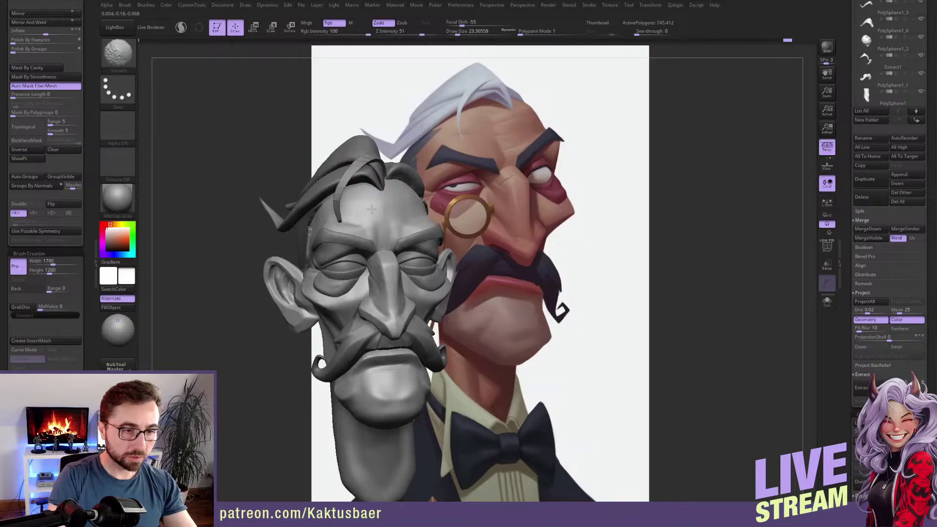
Save the project file.
mouse_move(370, 205)
right_mouse_down()
mouse_move(386, 207)
mouse_move(369, 219)
mouse_move(354, 165)
mouse_move(342, 224)
right_mouse_up()
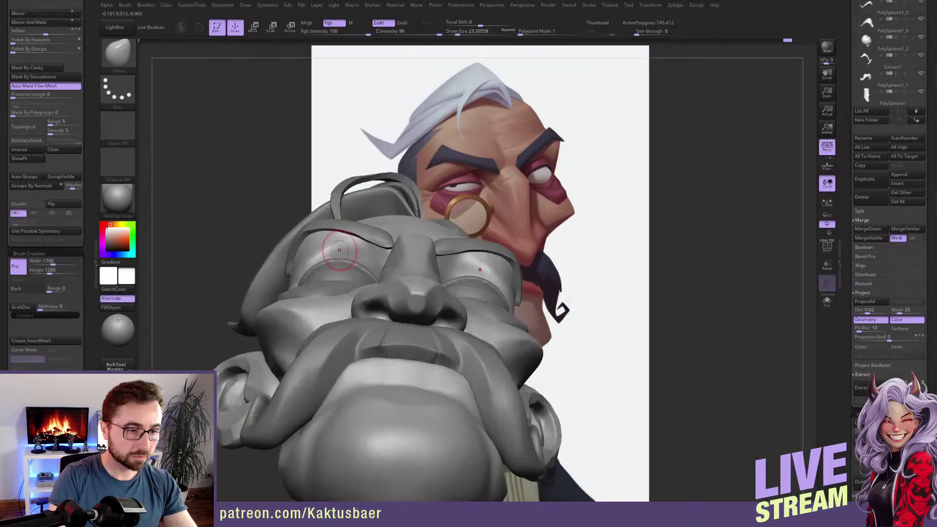
key("s")
left_click_drag(340, 254, 342, 254)
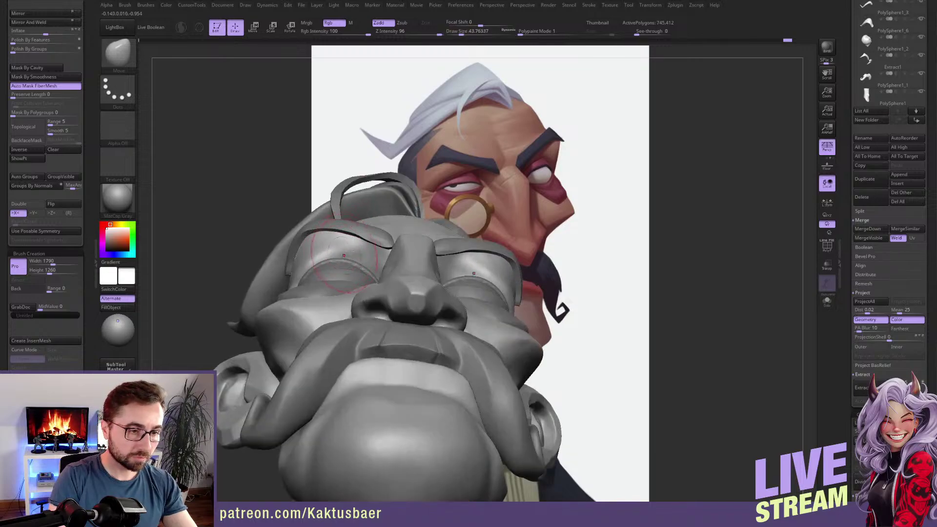
mouse_move(345, 254)
right_mouse_down()
mouse_move(359, 238)
mouse_move(349, 281)
right_mouse_up()
key("ctrl+s")
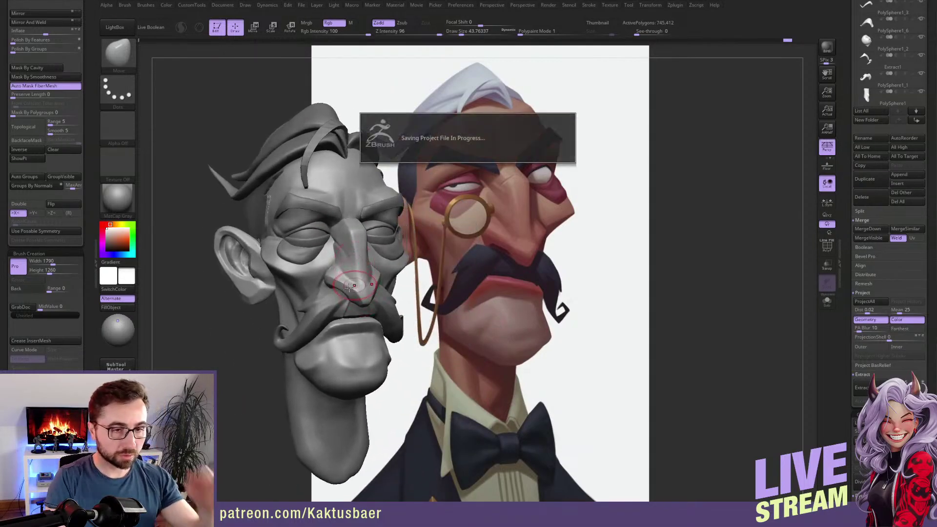
Smooth the jawline below the ear at draw size about 71.
right_click_drag(354, 268, 333, 262, "alt")
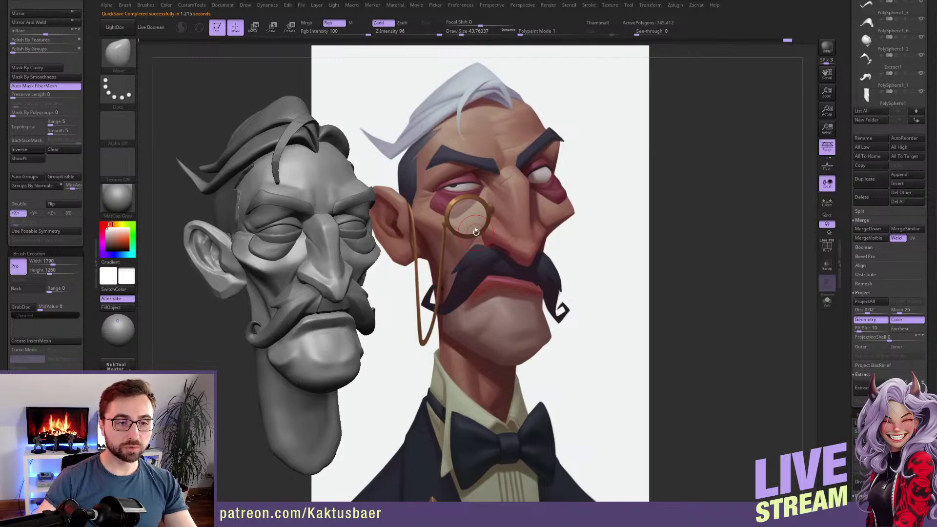
right_click_drag(311, 259, 318, 255)
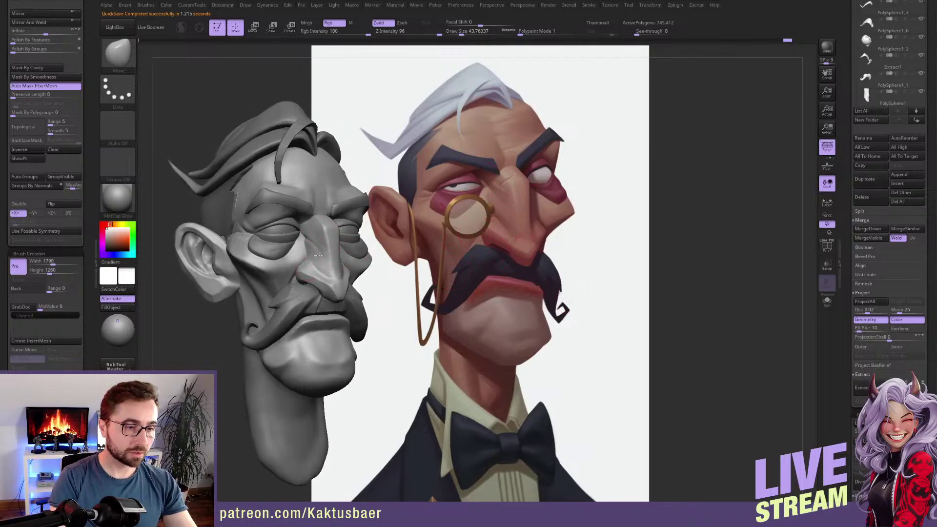
right_click_drag(324, 296, 315, 275)
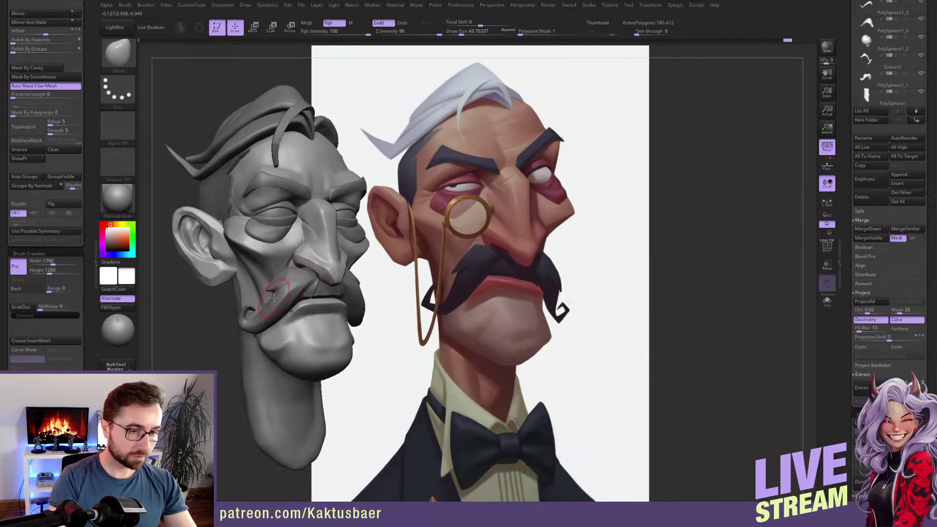
right_click_drag(278, 314, 257, 293)
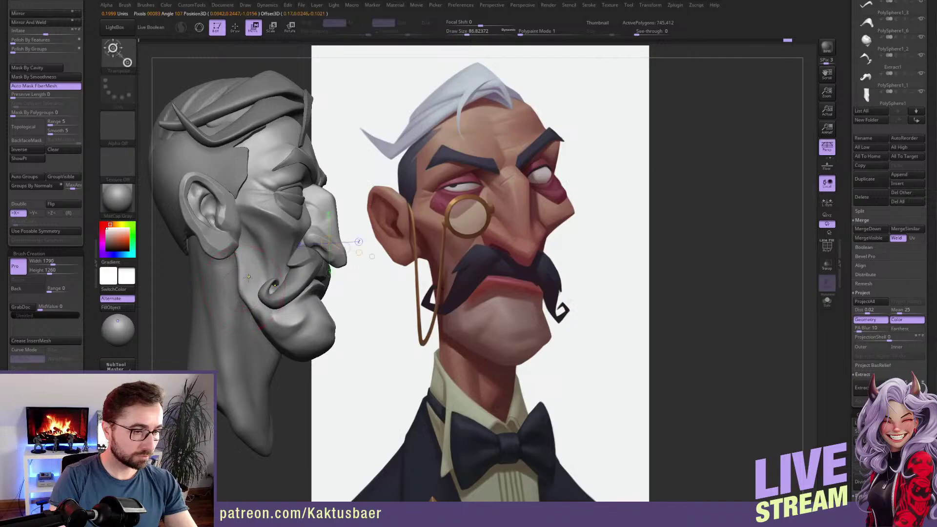
left_click(358, 244, "ctrl")
key("shift")
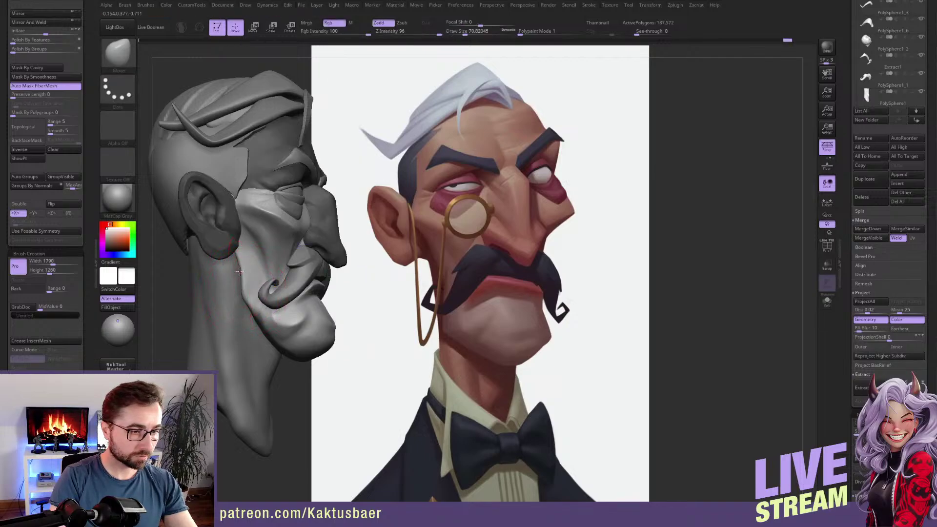
key("shift")
left_click_drag(248, 297, 246, 304, "shift")
mouse_move(246, 301)
right_mouse_down()
mouse_move(292, 293)
mouse_move(279, 289)
mouse_move(276, 267)
mouse_move(208, 275)
mouse_move(256, 272)
right_mouse_up()
Append a cylinder as a new subtool below the neck mesh and make it the active subtool.
left_click(276, 266, "alt")
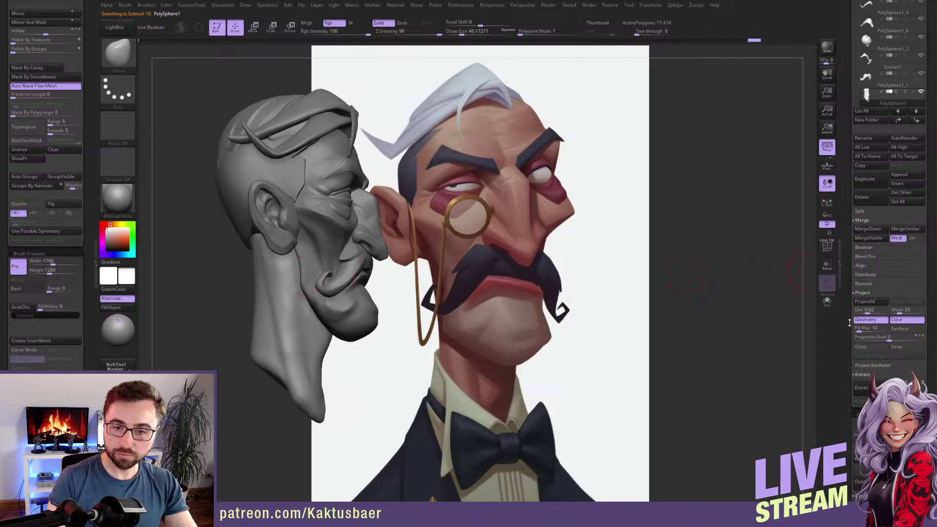
left_click_drag(850, 324, 851, 305)
left_click(909, 156)
left_click(768, 199)
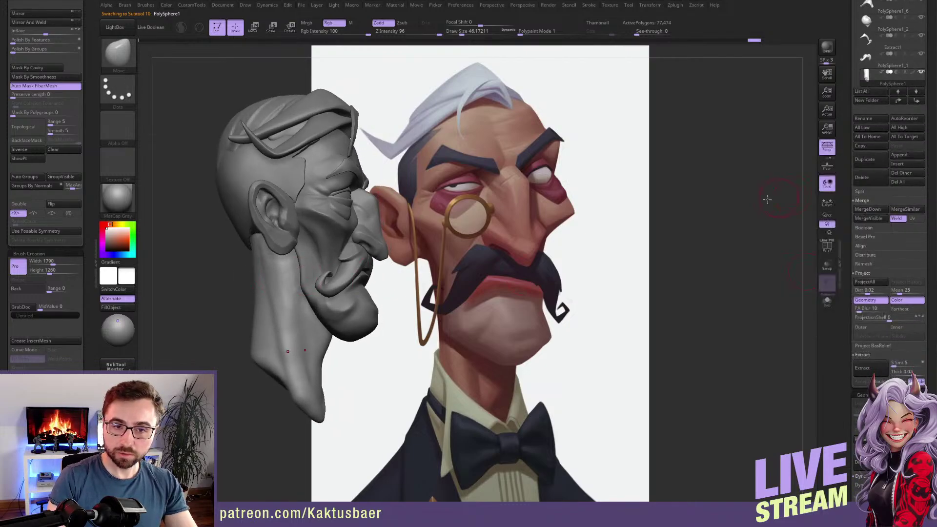
left_click(905, 154)
left_click(679, 173)
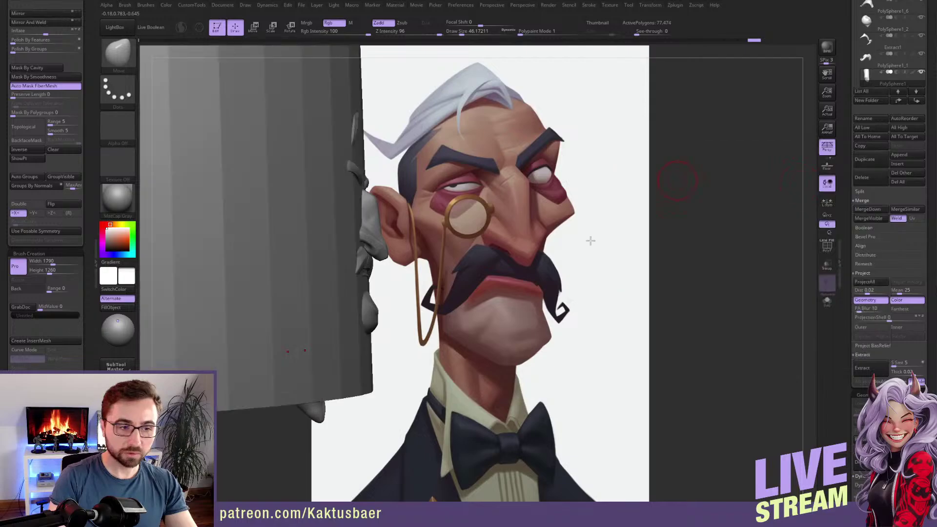
left_click(331, 309, "alt")
mouse_move(331, 309)
right_mouse_down("ctrl")
mouse_move(341, 286)
mouse_move(382, 295)
right_mouse_up("ctrl")
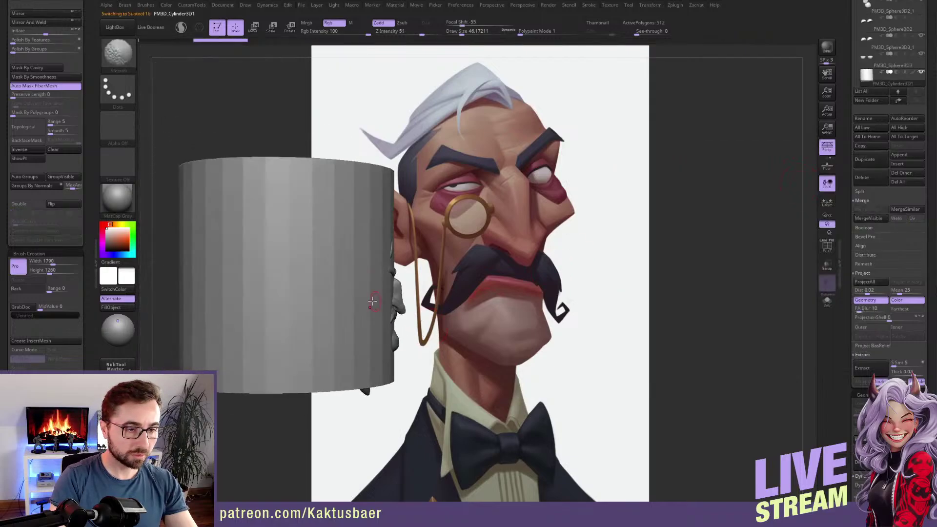
Scale the cylinder down to neck width and move it onto the lower neck as a collar base.
key("w")
left_click_drag(314, 274, 314, 203, "shift")
right_click_drag(314, 204, 254, 210)
key("x")
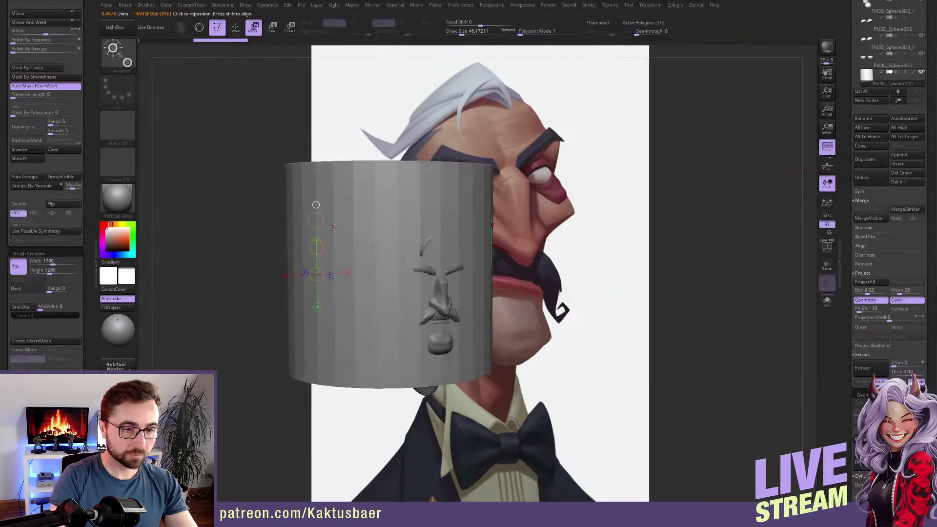
key("e")
left_click_drag(317, 220, 337, 246)
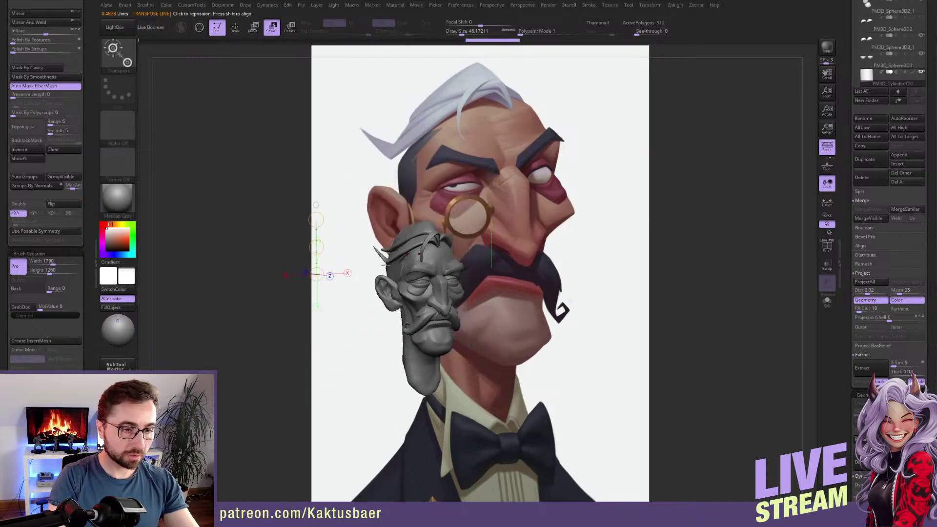
right_click_drag(383, 266, 352, 270, "shift")
mouse_move(394, 260)
left_mouse_down("shift")
mouse_move(425, 260)
mouse_move(442, 366)
left_mouse_up("shift")
key("w")
key("q")
Fit the cylinder around the neck from the side with Move at draw sizes of about 212 and 132.
mouse_move(428, 363)
right_mouse_down("alt")
mouse_move(409, 302)
mouse_move(400, 328)
right_mouse_up("alt")
key("s")
left_click_drag(390, 313, 396, 312)
right_click_drag(397, 312, 387, 306)
key("s")
left_click_drag(410, 309, 394, 314)
right_click_drag(409, 313, 432, 316)
left_click_drag(432, 315, 442, 313)
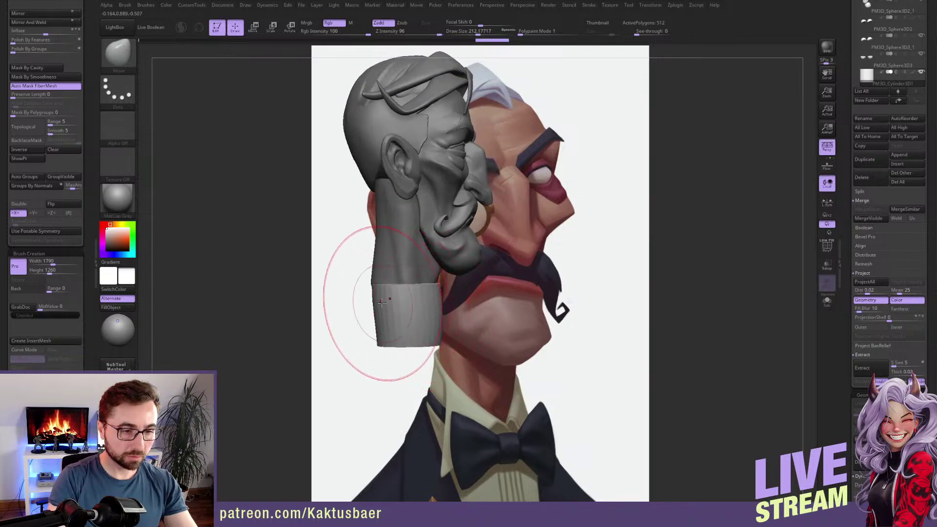
left_click_drag(375, 304, 375, 309)
mouse_move(375, 308)
right_mouse_down("alt")
mouse_move(409, 315)
mouse_move(409, 292)
right_mouse_up("alt")
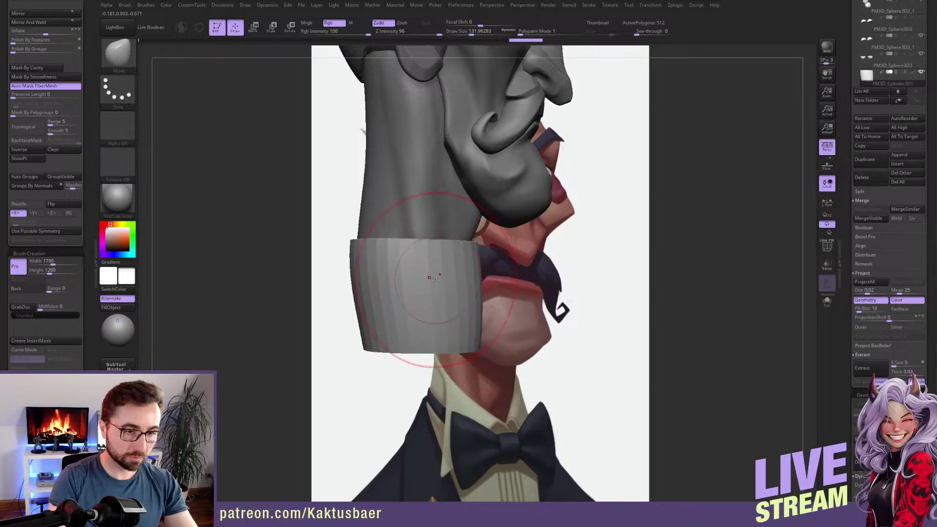
Try to group the cylinder by normals, isolate its side wall and delete the hidden caps.
left_click(829, 246)
right_click_drag(409, 284, 442, 277, "ctrl")
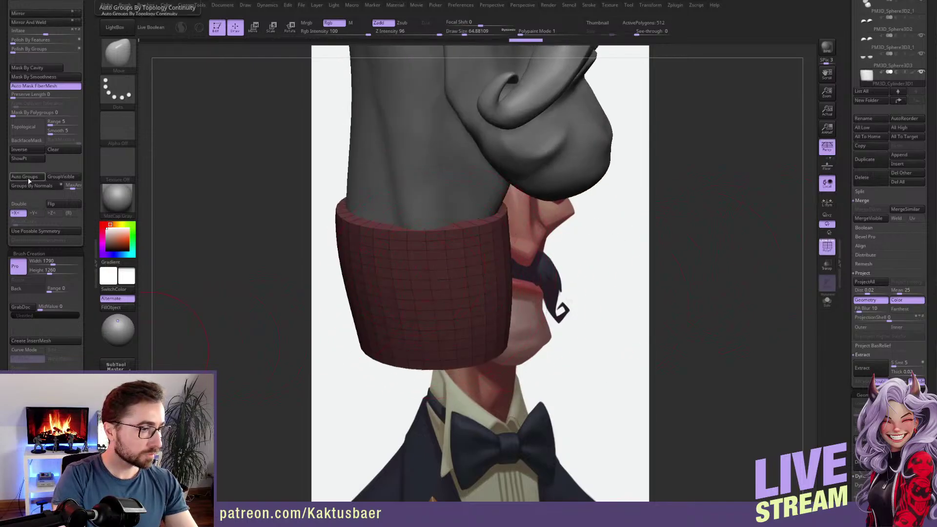
left_click(42, 186)
left_click(397, 279, "ctrl+shift")
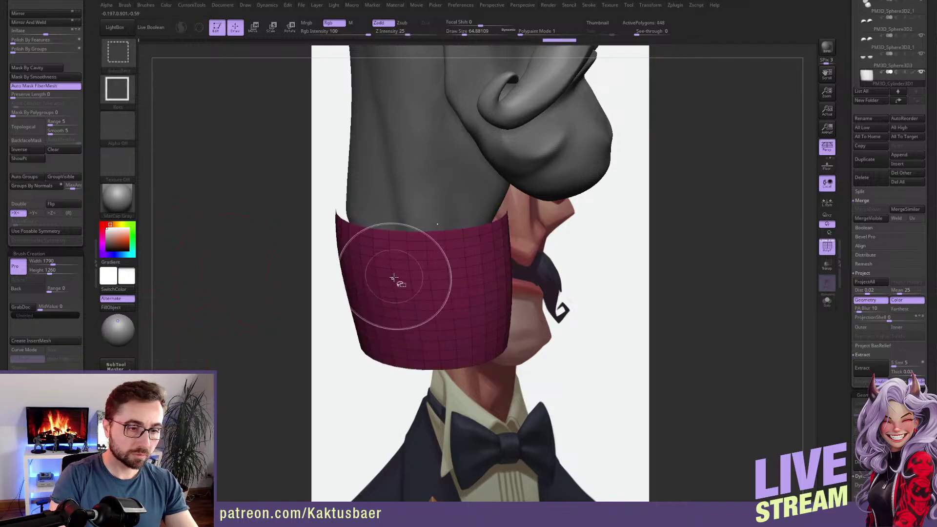
left_click_drag(83, 17, 84, 115)
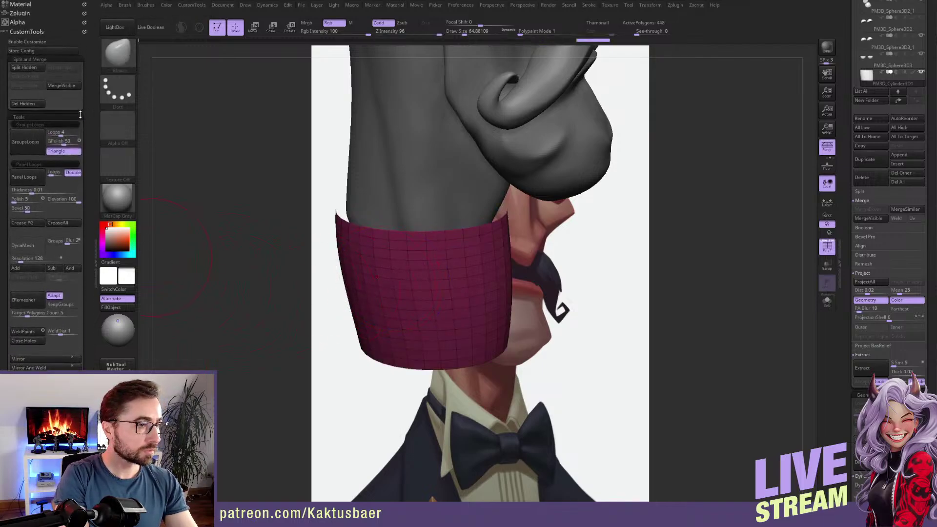
left_click(28, 104)
mouse_move(448, 294)
right_mouse_down()
mouse_move(433, 290)
mouse_move(443, 275)
mouse_move(446, 288)
right_mouse_up()
key("ctrl+z")
key("ctrl+z")
key("ctrl+z")
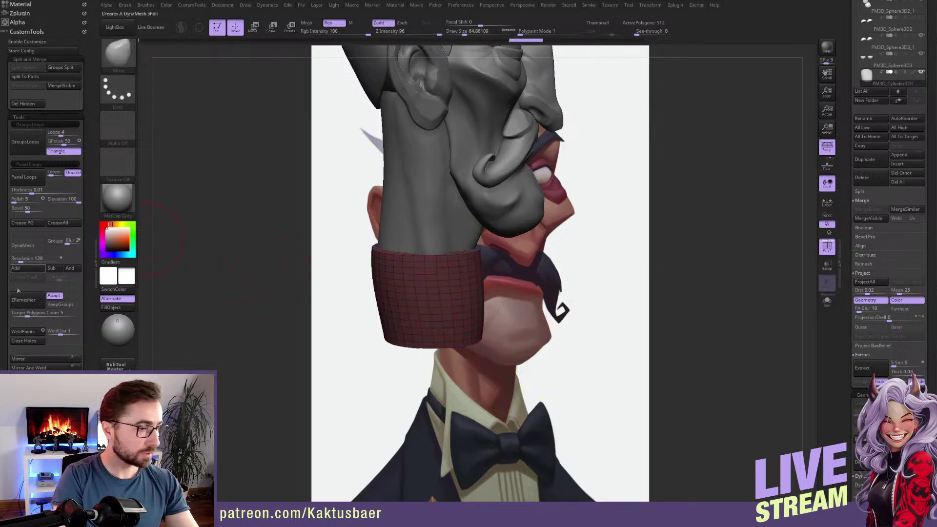
Remesh the cylinder with DynaMesh at resolution 128 and pull the collar's back rim up with Move at draw size about 116.
left_click(28, 245)
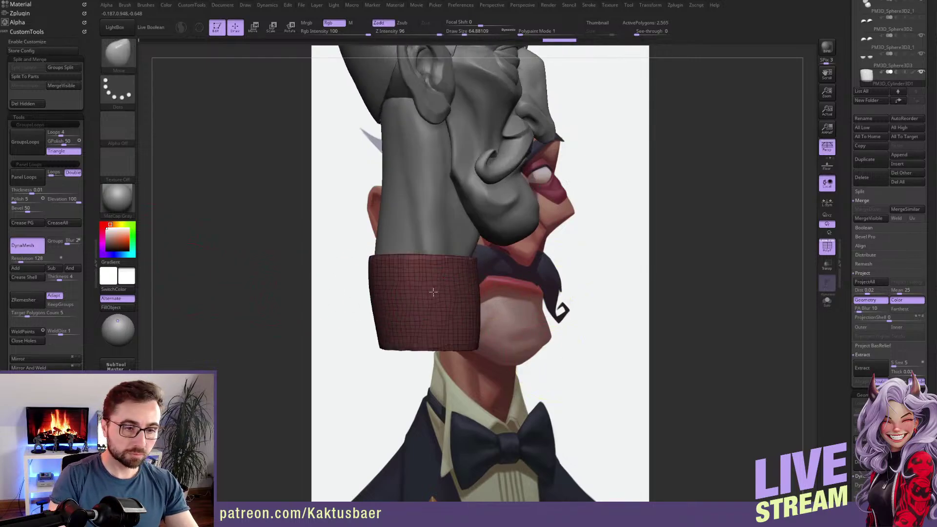
left_click_drag(384, 325, 373, 321)
key("s")
left_click(389, 299)
left_click_drag(382, 264, 377, 241)
mouse_move(322, 253)
left_mouse_down()
mouse_move(362, 251)
mouse_move(352, 231)
left_mouse_up()
left_click_drag(417, 252, 417, 243)
right_click_drag(400, 255, 332, 283)
Isolate the collar in the stored Front reference view and push its front rim down with Move, smoothing the top.
left_click_drag(88, 310, 87, 198)
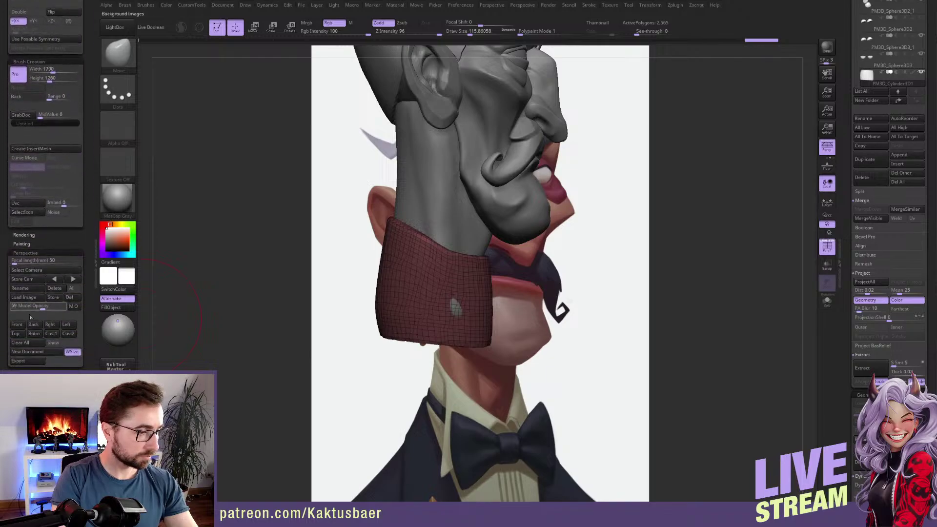
left_click(25, 326)
key("alt+s")
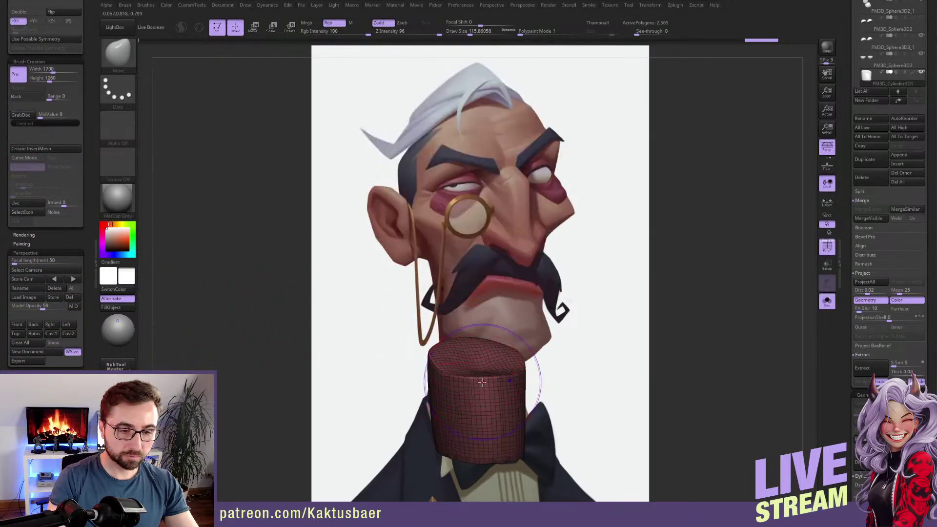
mouse_move(489, 384)
left_mouse_down()
mouse_move(494, 415)
mouse_move(458, 406)
left_mouse_up()
mouse_move(467, 359)
left_mouse_down("shift")
mouse_move(479, 362)
mouse_move(435, 361)
mouse_move(465, 350)
left_mouse_up("shift")
left_click_drag(473, 391, 475, 386, "shift")
key("s")
left_click_drag(444, 450, 449, 451)
Shape the isolated collar's rim and side wall from several angles with Move and smooth the surface.
right_click_drag(464, 422, 425, 359, "alt")
right_click_drag(425, 359, 396, 367)
key("s")
left_click_drag(385, 373, 371, 329)
key("s")
key("s")
mouse_move(371, 342)
right_mouse_down()
mouse_move(392, 307)
mouse_move(380, 336)
right_mouse_up()
left_click_drag(380, 324, 378, 319)
right_click_drag(397, 314, 424, 306)
left_click_drag(367, 305, 372, 311)
mouse_move(374, 373)
left_mouse_down()
mouse_move(384, 391)
mouse_move(398, 391)
left_mouse_up()
left_click_drag(397, 387, 388, 382, "shift")
Refine the collar's upper edge with Move and Smooth, then update its DynaMesh.
right_click_drag(380, 367, 387, 409)
left_click_drag(381, 309, 375, 307)
left_click_drag(369, 294, 366, 279, "shift")
right_click_drag(369, 274, 382, 281)
left_click_drag(379, 276, 373, 279)
mouse_move(379, 277)
right_mouse_down()
mouse_move(373, 292)
mouse_move(419, 324)
right_mouse_up()
key("s")
left_click_drag(507, 328, 502, 326)
left_click_drag(542, 259, 527, 309, "ctrl")
right_click_drag(528, 310, 498, 324)
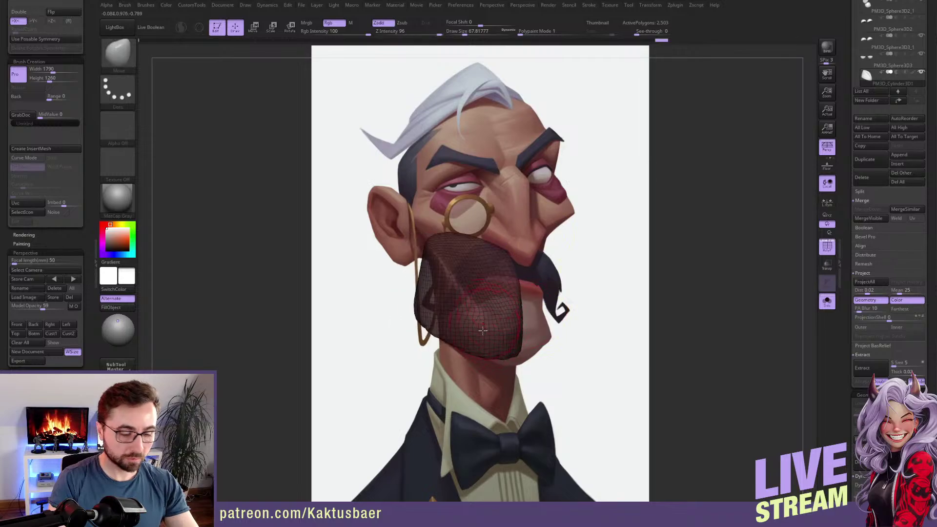
Show the whole head again and recall the stored Front reference view.
key("b")
key("t")
key("d")
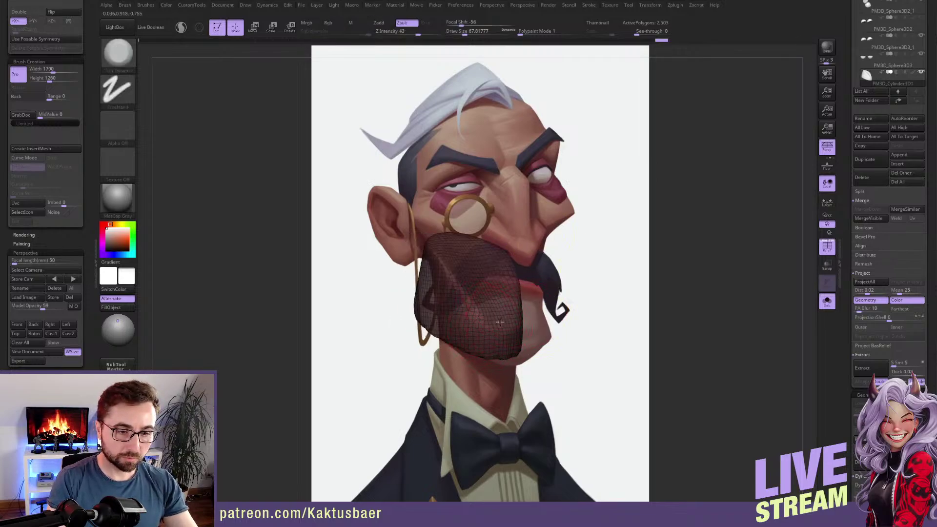
key("alt+s")
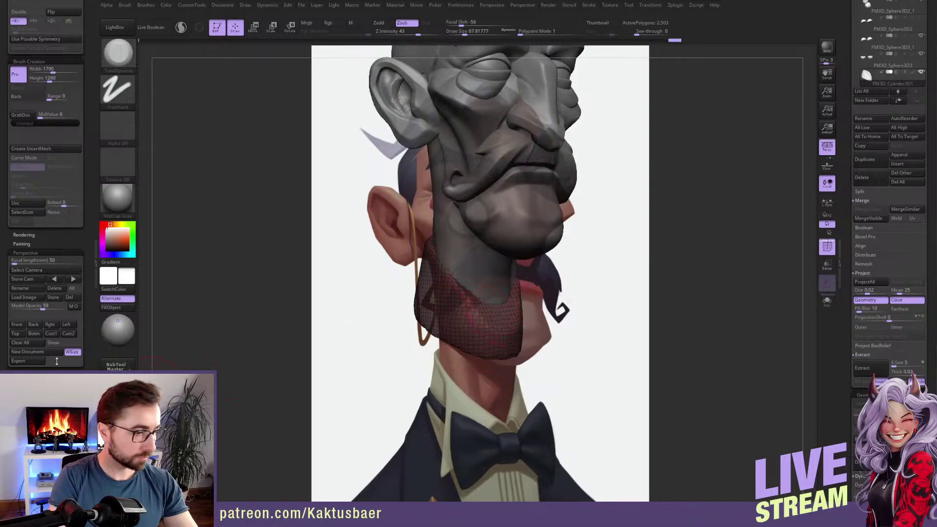
left_click(20, 325)
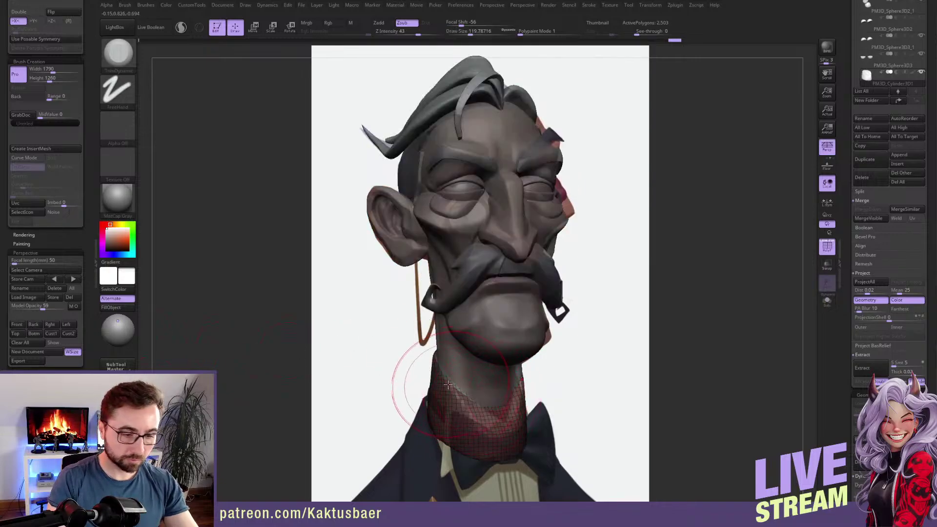
Hide the wireframe and widen the collar's side outline to match the reference with Move at draw size about 106.
key("b")
key("m")
key("v")
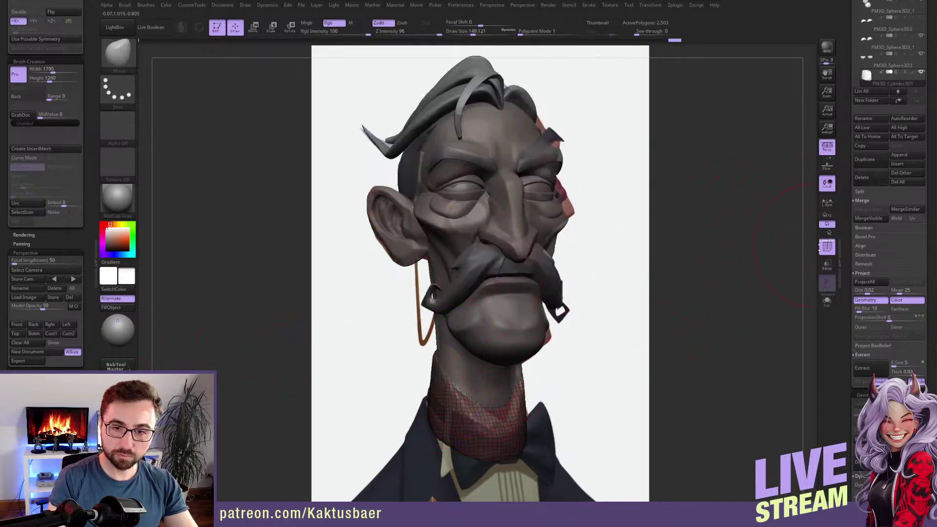
left_click(819, 246)
left_click_drag(440, 376, 440, 376)
key("s")
mouse_move(440, 377)
left_mouse_down()
mouse_move(419, 377)
mouse_move(431, 391)
left_mouse_up()
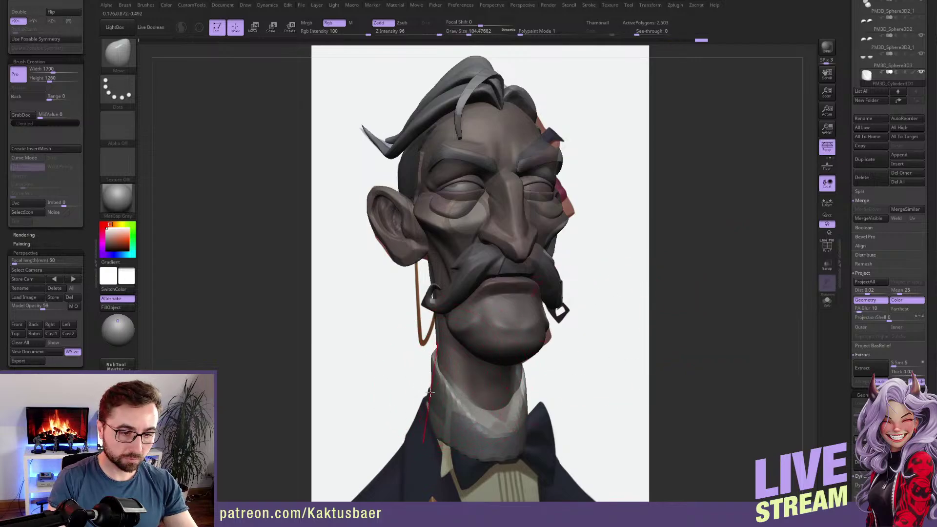
left_click_drag(439, 430, 424, 430)
right_click_drag(490, 461, 494, 453)
Shape the collar's front V-shaped opening in the Front reference view with Move at draw size about 101.
left_click(17, 326)
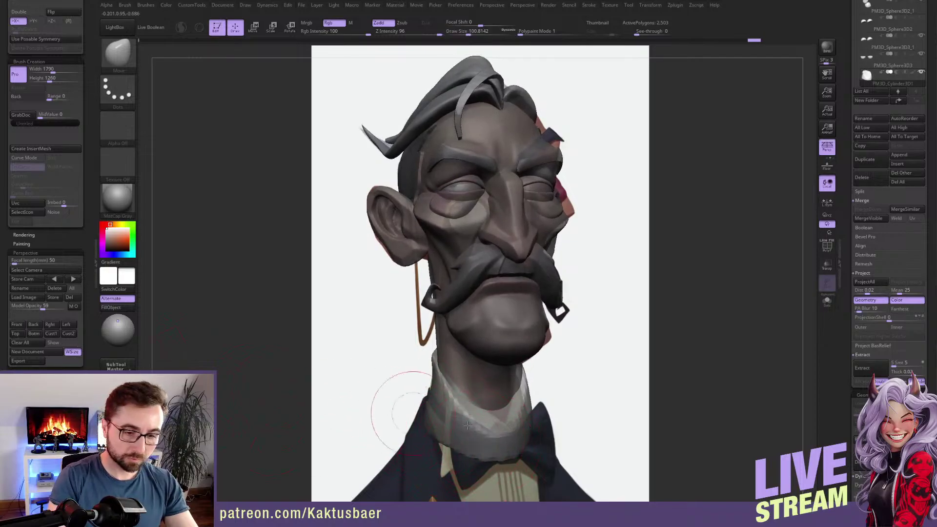
left_click_drag(485, 435, 488, 428)
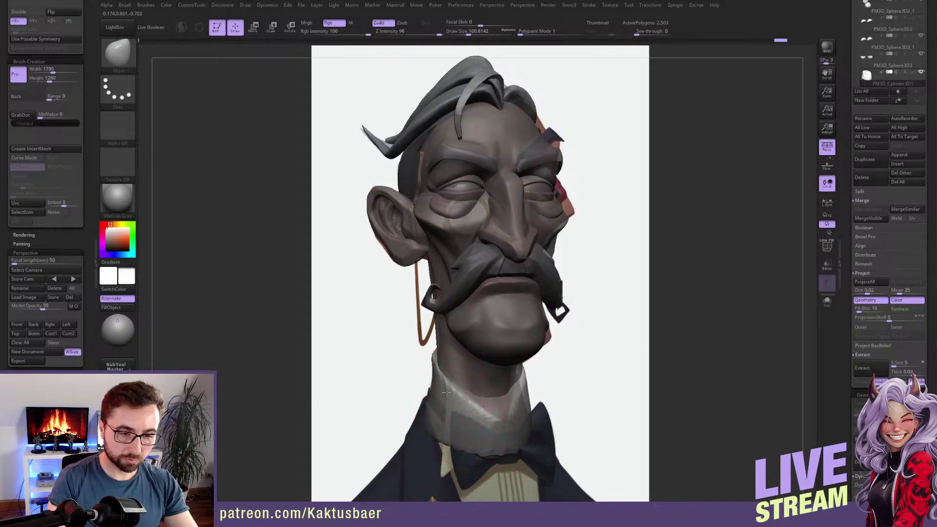
key("s")
left_click_drag(477, 405, 471, 406)
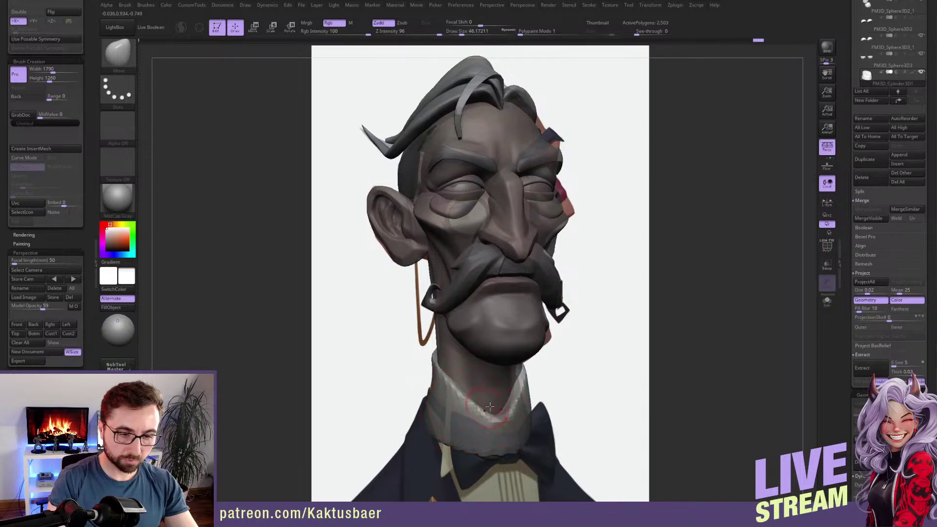
Pull the collar's lower front edge down into a pointed tip over the shirt with Move.
left_click(830, 251)
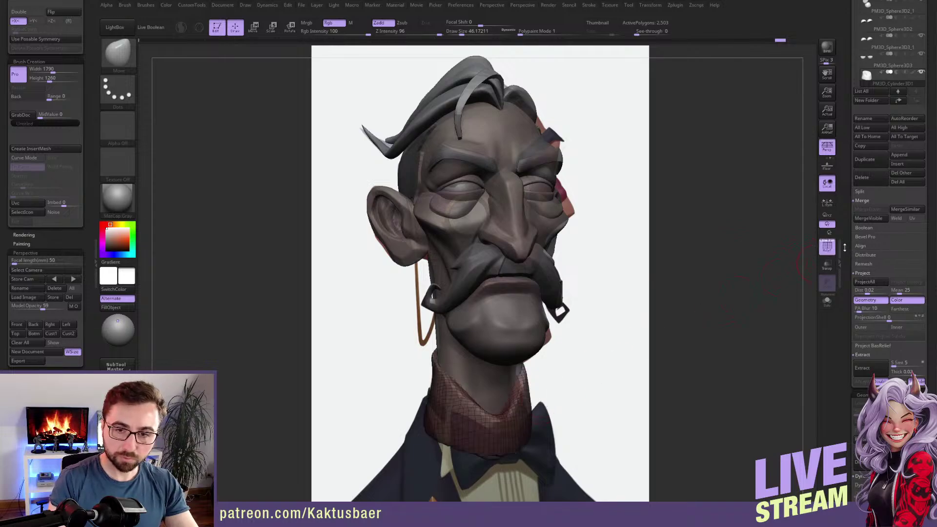
left_click(828, 247)
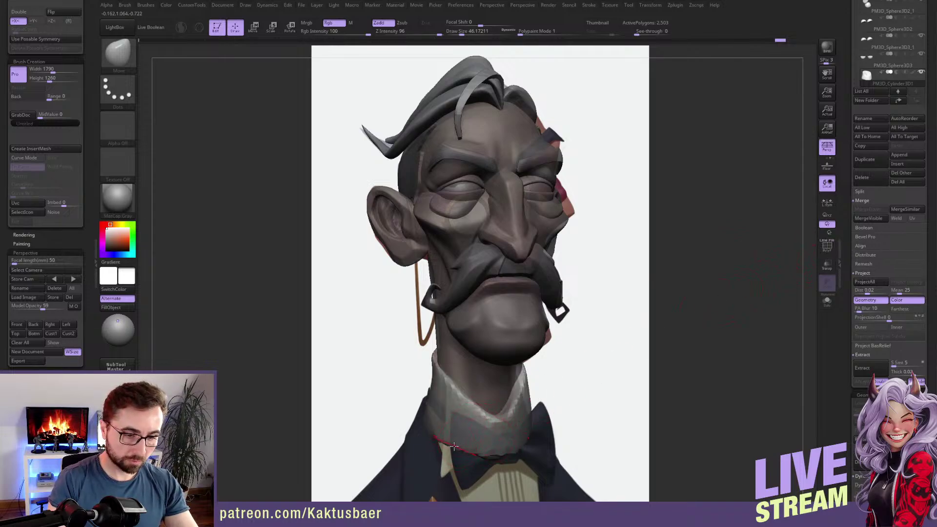
left_click_drag(454, 448, 448, 468)
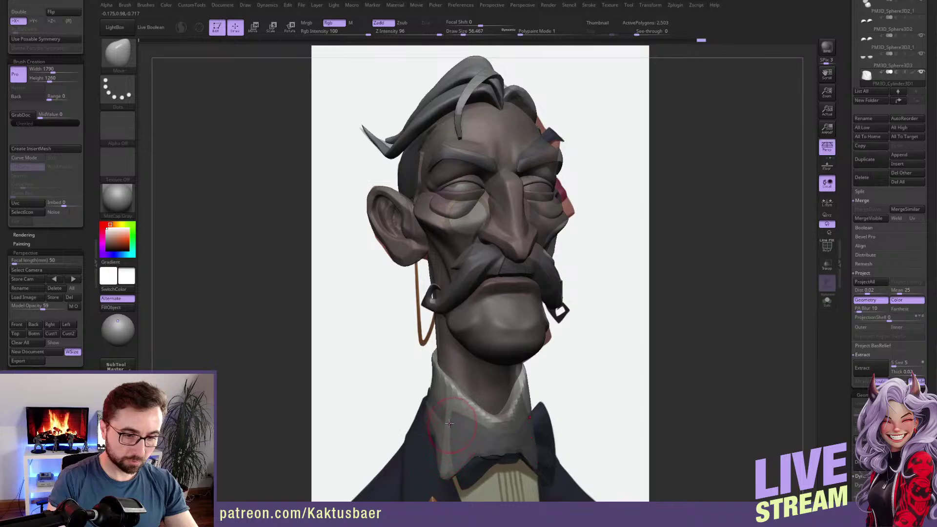
Undo the pointed-tip pull on the collar's lower front edge and reduce the draw size to about 27.
key("ctrl+z")
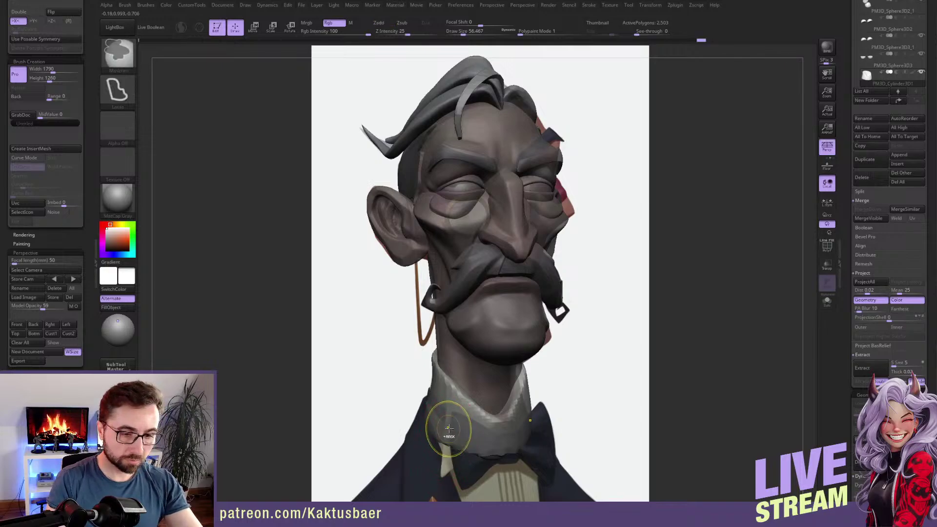
key("s")
left_click_drag(457, 414, 452, 411)
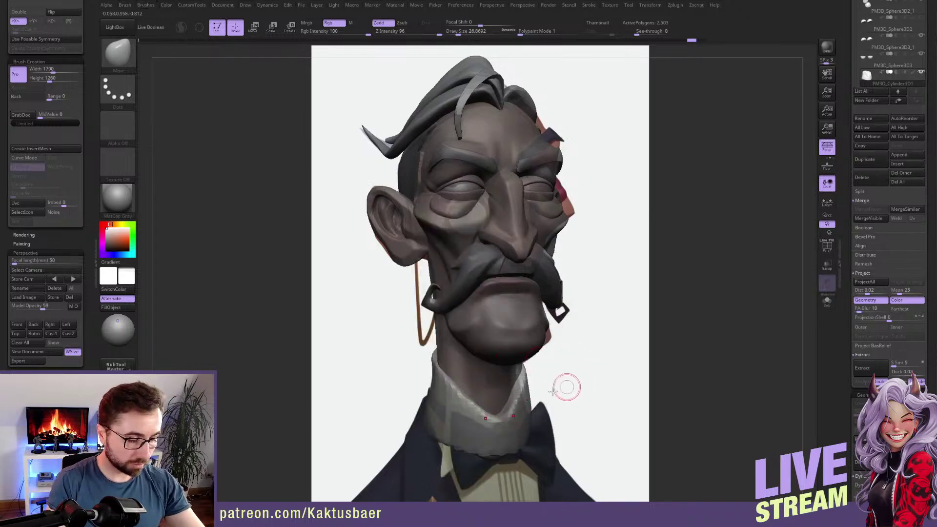
Try to draw the collar flap's outline over the collar's front with the CurveSnapSurface brush.
key("b")
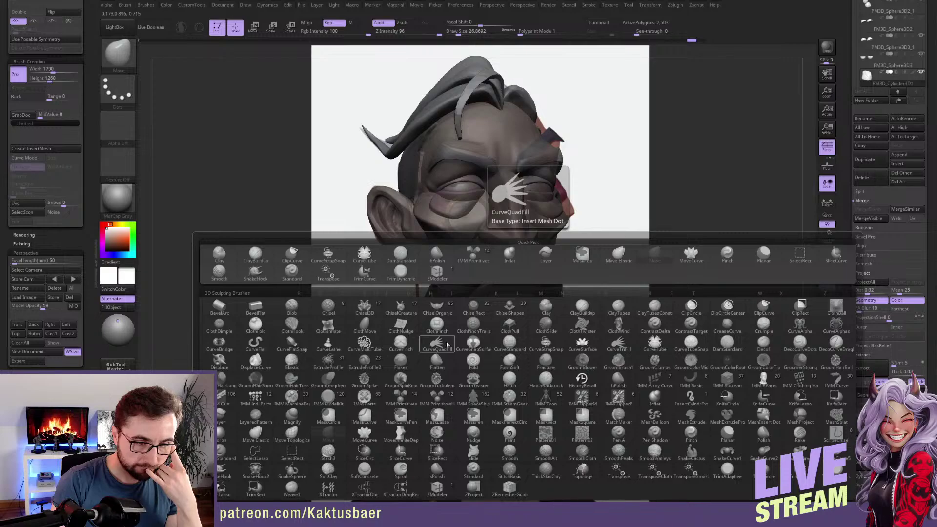
left_click(472, 344)
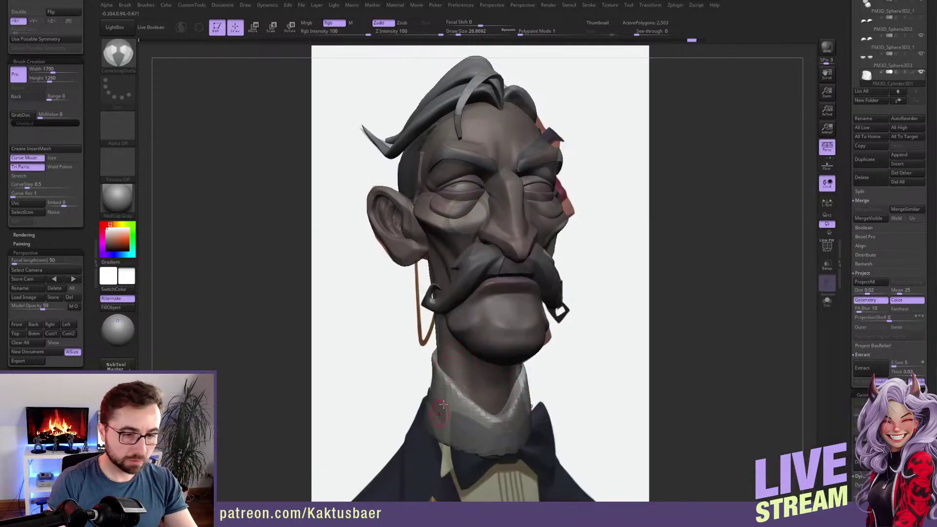
left_click_drag(440, 445, 474, 442)
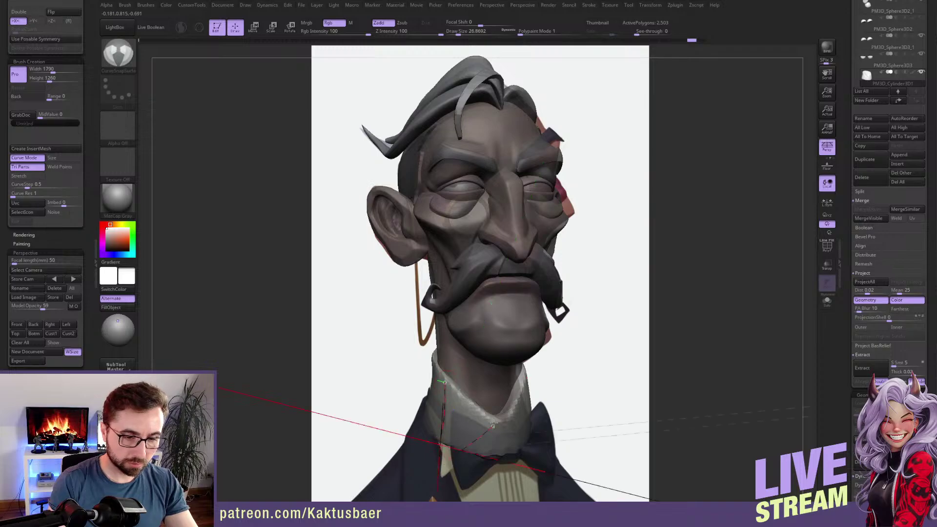
left_click_drag(459, 400, 447, 387)
key("ctrl+z")
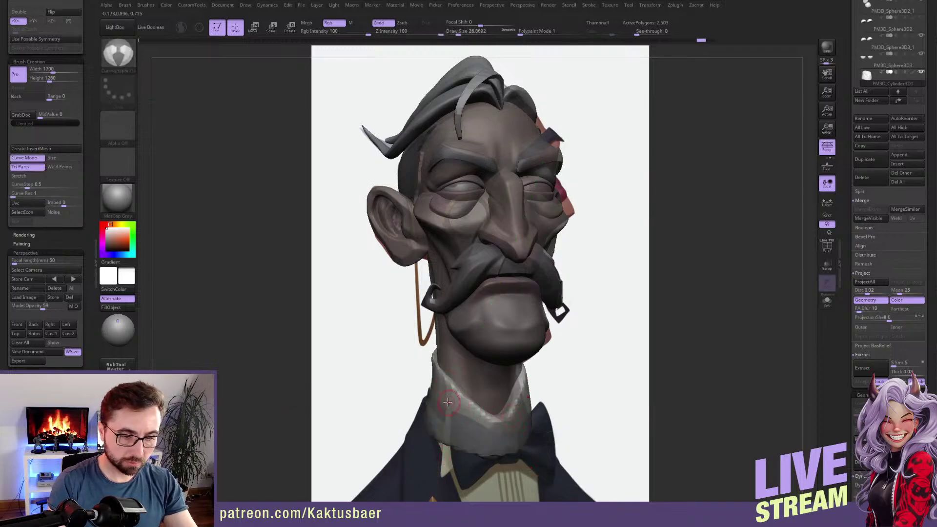
left_click_drag(480, 425, 452, 398)
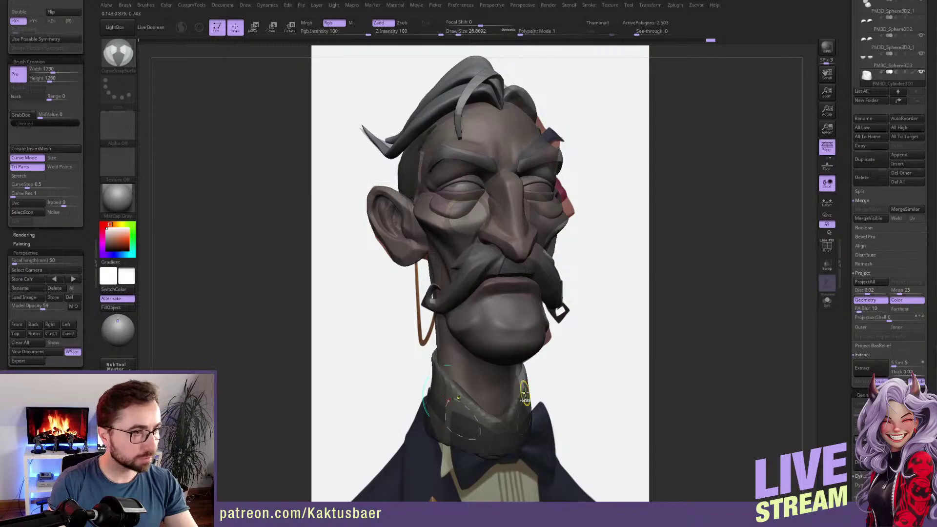
key("ctrl+z")
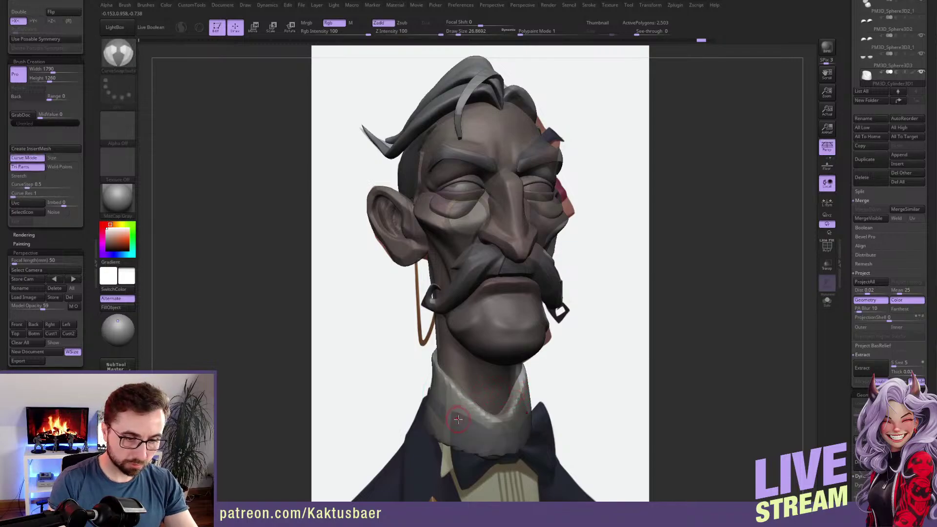
Draw the long pointed collar flap on both sides of the collar's front with the CurveQuadFill brush at draw size about 27.
key("b")
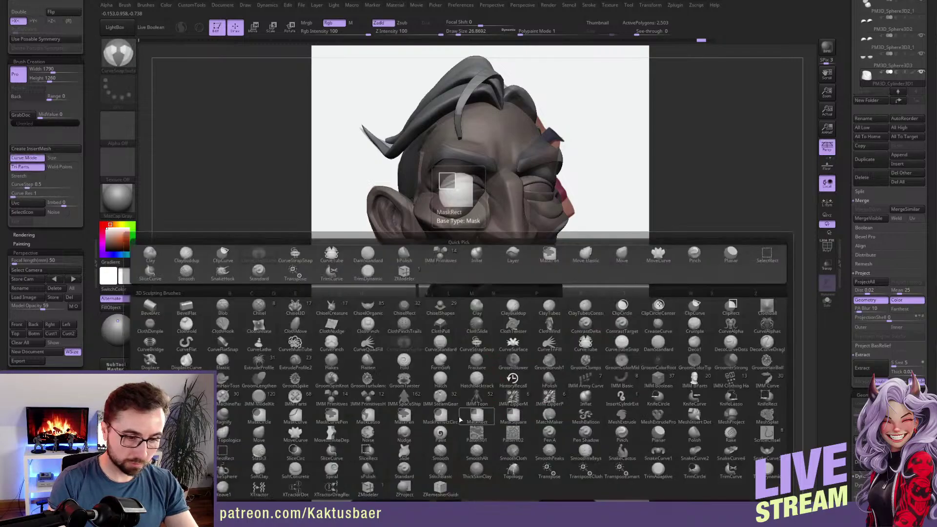
left_click(373, 359)
left_click_drag(457, 391, 457, 394)
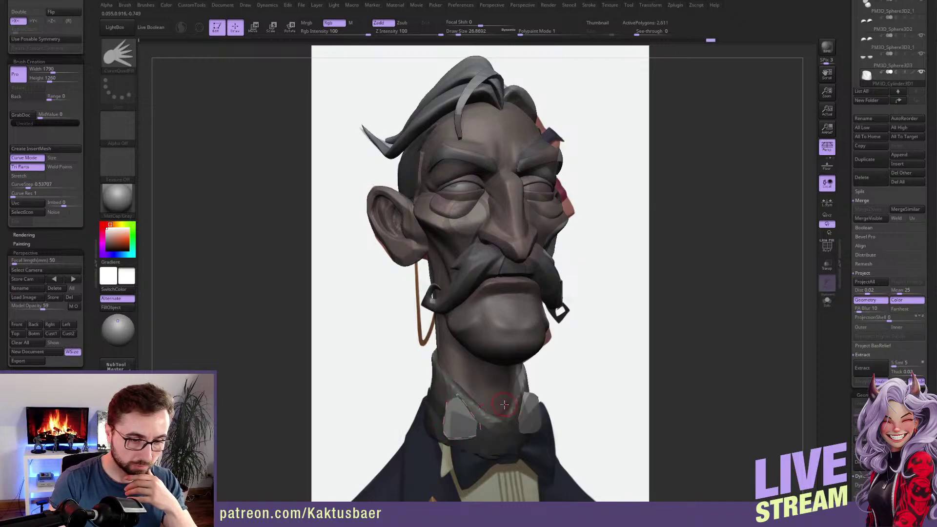
key("ctrl+z")
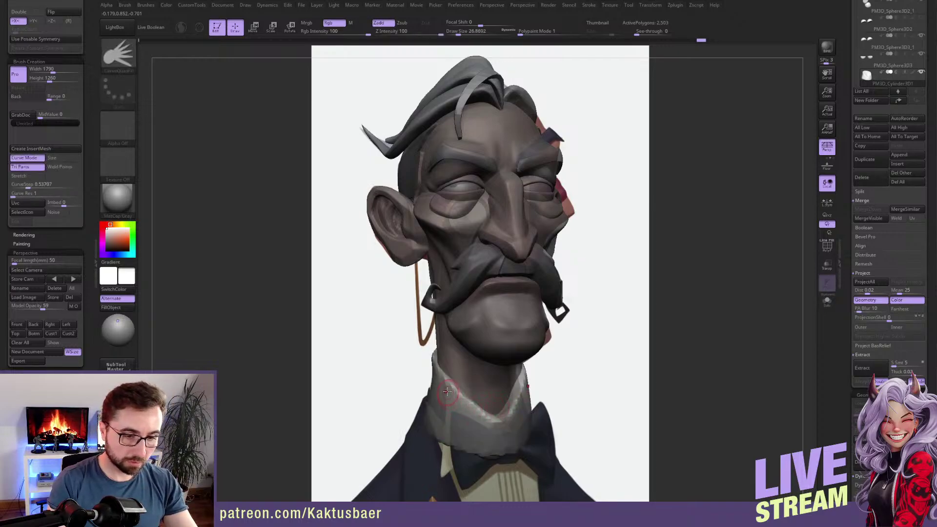
left_click(446, 388)
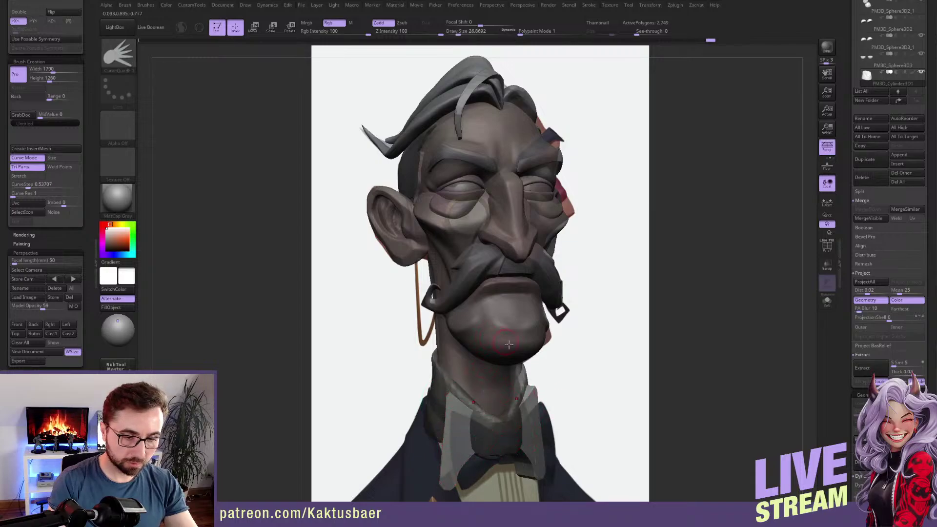
Update the collar flap's curve at draw size about 10.5 to make the flaps thinner.
mouse_move(470, 401)
right_mouse_down()
mouse_move(454, 322)
mouse_move(490, 332)
right_mouse_up()
key("shift")
key("s")
left_click_drag(382, 293, 389, 306)
left_click(430, 304)
key("s")
left_click(430, 303)
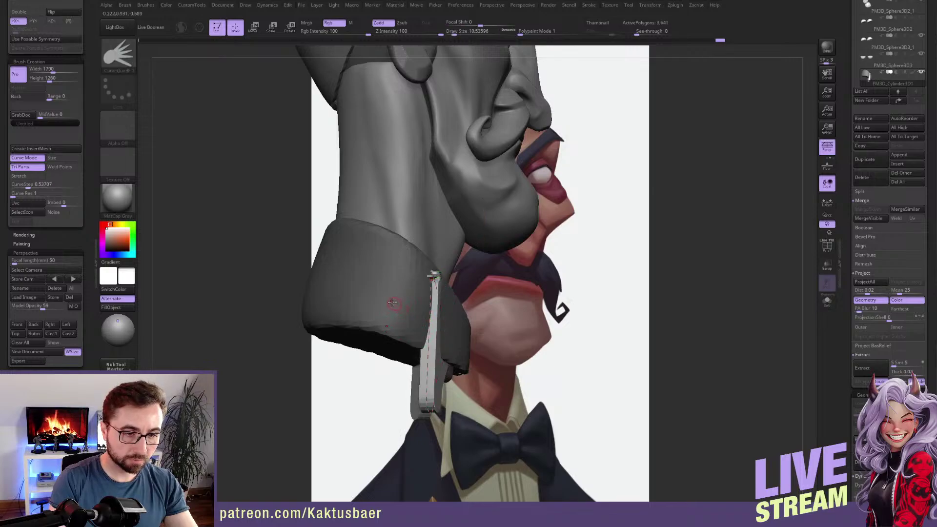
Isolate the collar flaps and split them from the collar into a separate subtool.
right_click_drag(380, 316, 385, 326)
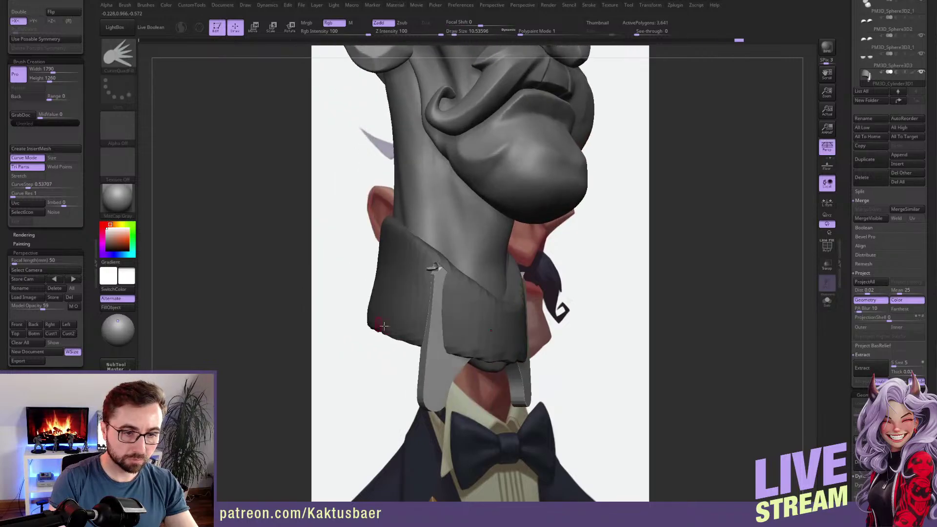
left_click(431, 397, "ctrl+shift")
right_click_drag(429, 391, 398, 332)
left_click_drag(87, 35, 91, 146)
left_click(25, 67)
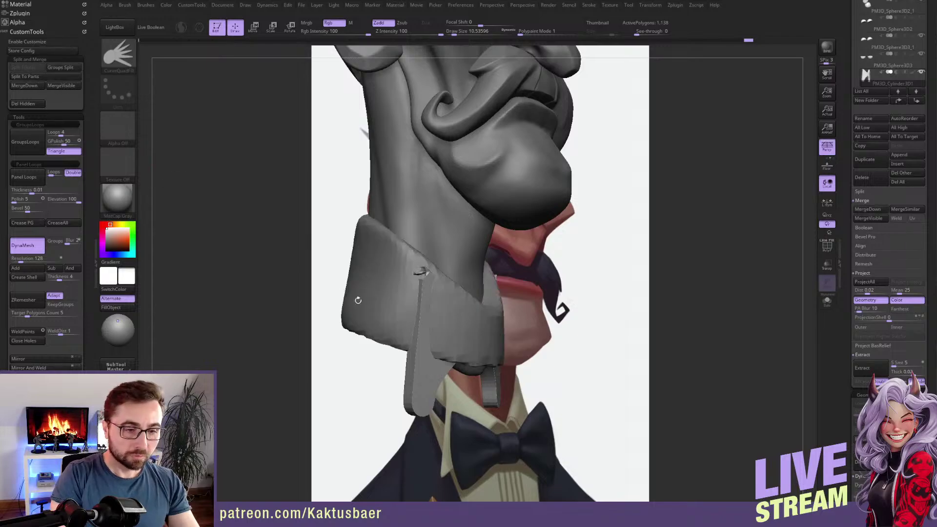
Rotate the collar flaps so they follow the front of the collar, and undo the last smoothing.
key("r")
left_click_drag(420, 320, 416, 359)
key("q")
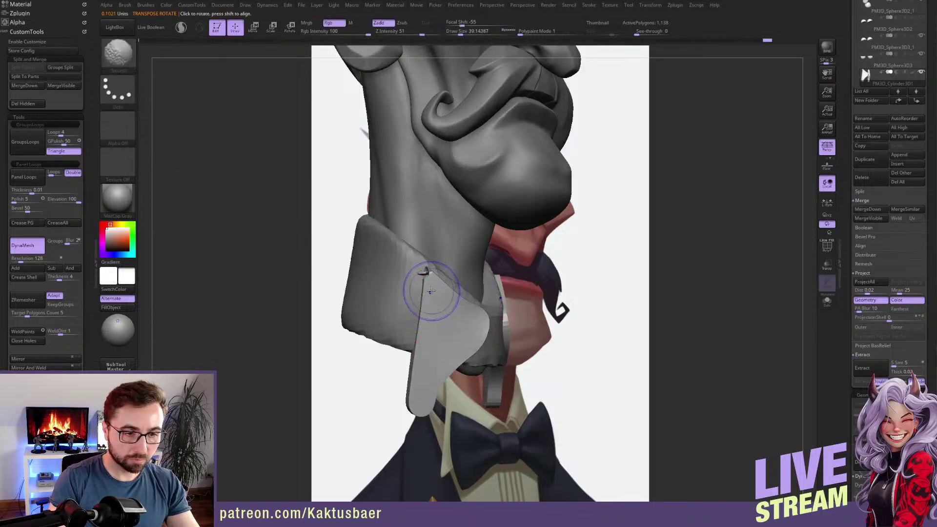
key("bracketright")
key("ctrl+z")
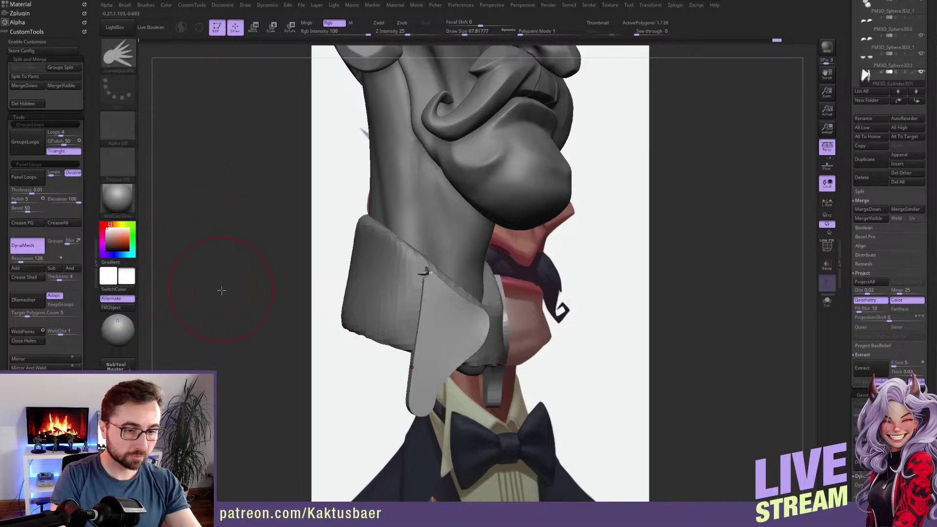
DynaMesh the collar flaps at resolution 224 and smooth their edges.
left_click(28, 245)
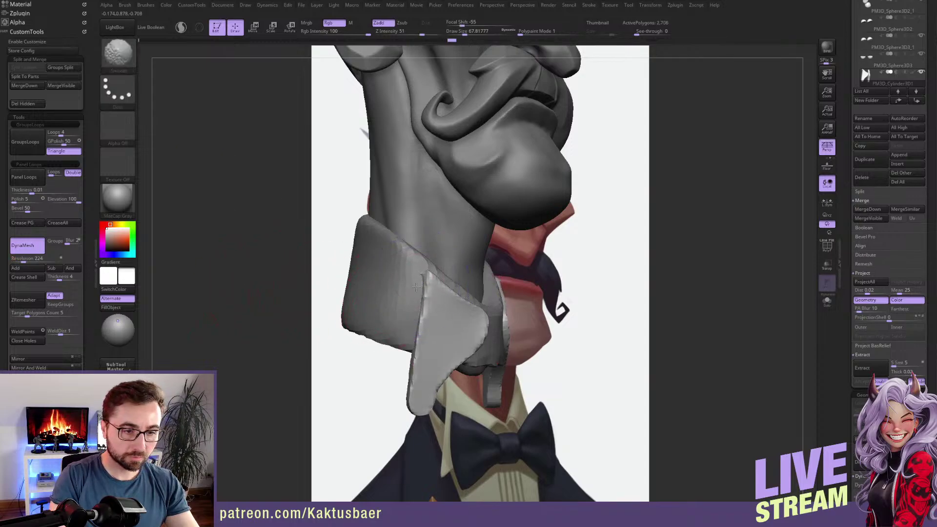
key("ctrl+shift+s")
left_click_drag(421, 288, 421, 332, "shift")
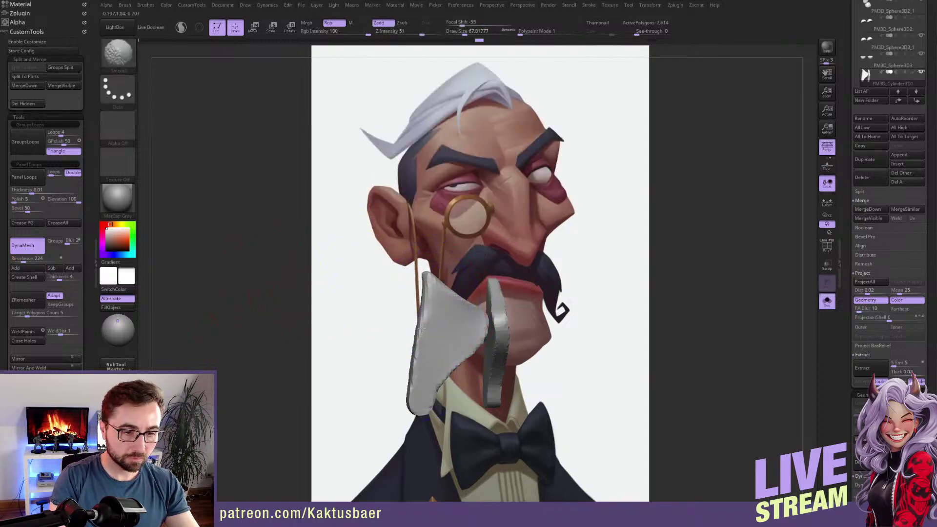
key("ctrl+shift+s")
right_click_drag(436, 377, 423, 386)
left_click_drag(425, 391, 424, 409, "shift")
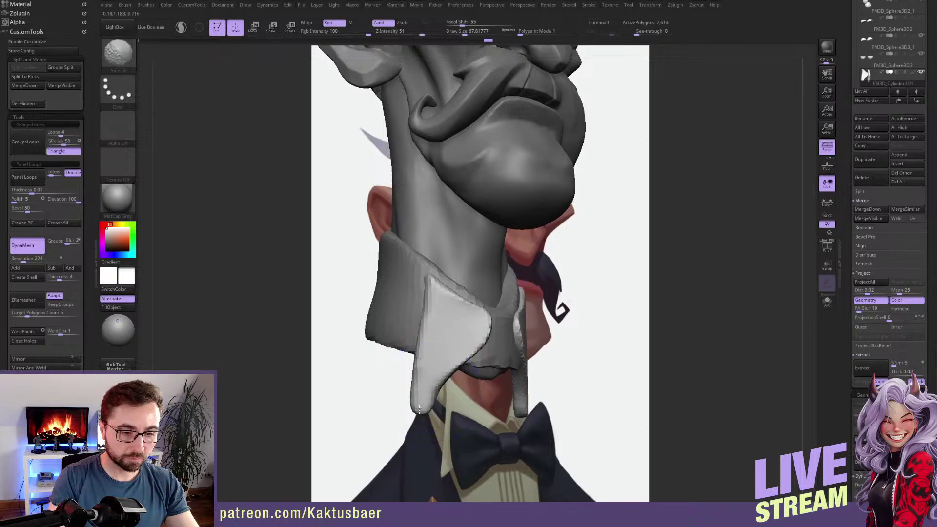
key("ctrl+z")
Adjust the lower tip of the collar flap with the Move brush at draw size about 59.
key("b")
key("m")
key("v")
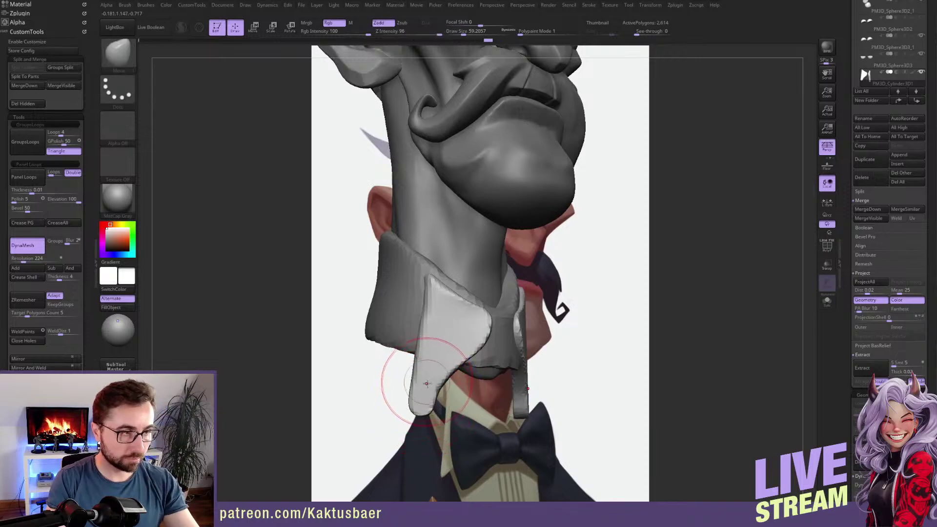
left_click_drag(428, 404, 422, 407)
Shape the collar flaps to wrap closer around the collar with Move at draw size about 56.
mouse_move(474, 340)
right_mouse_down()
mouse_move(455, 291)
mouse_move(393, 307)
right_mouse_up()
key("s")
mouse_move(387, 316)
left_mouse_down()
mouse_move(406, 352)
mouse_move(402, 342)
left_mouse_up()
key("s")
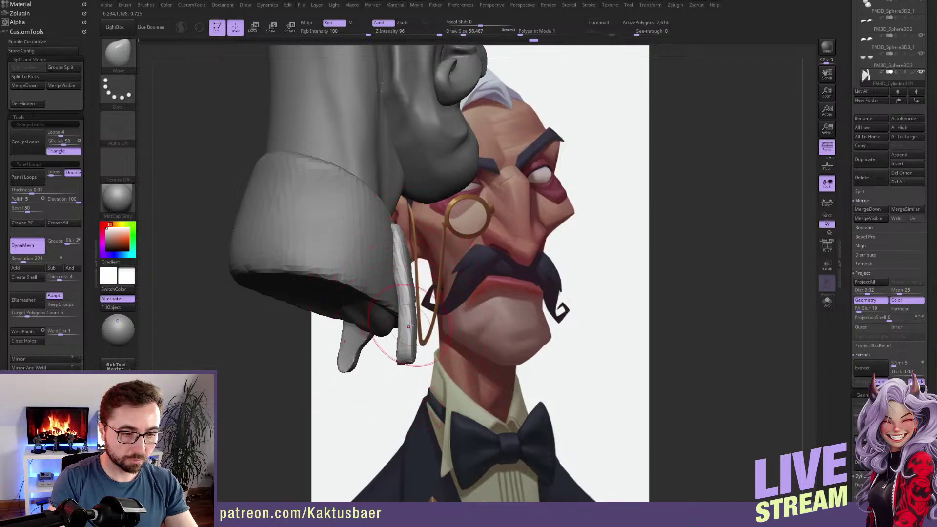
right_click_drag(393, 337, 357, 326)
right_click_drag(419, 324, 403, 320)
right_click_drag(432, 288, 372, 291)
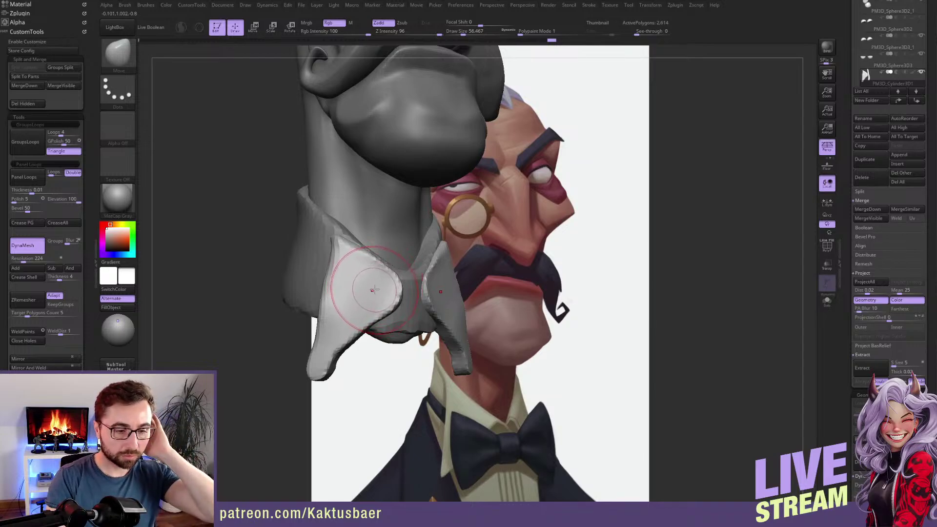
right_click_drag(377, 289, 400, 292)
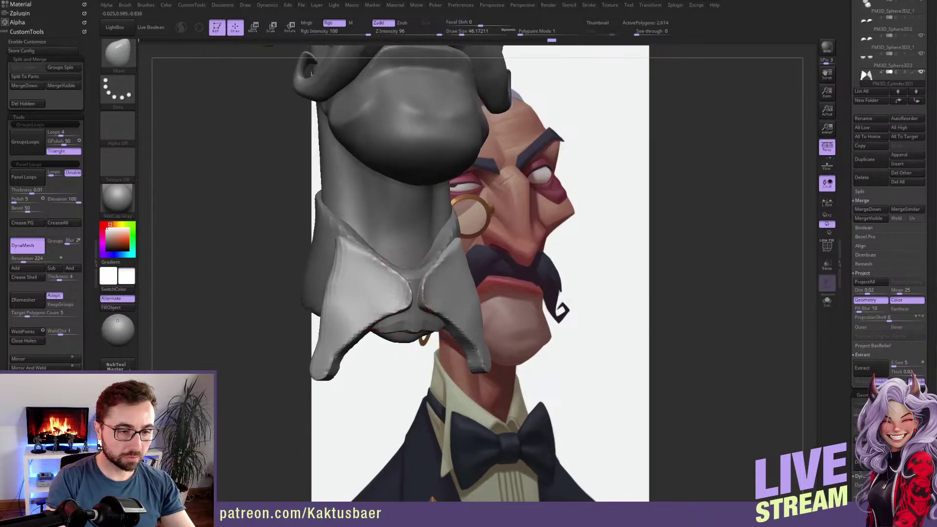
Pull the inner corners of the collar flaps toward the collar's front centre with Move.
mouse_move(387, 316)
right_mouse_down()
mouse_move(367, 304)
mouse_move(382, 317)
right_mouse_up()
mouse_move(382, 317)
left_mouse_down()
mouse_move(385, 307)
mouse_move(340, 320)
left_mouse_up()
right_click_drag(341, 312, 351, 326)
left_click_drag(385, 308, 391, 299)
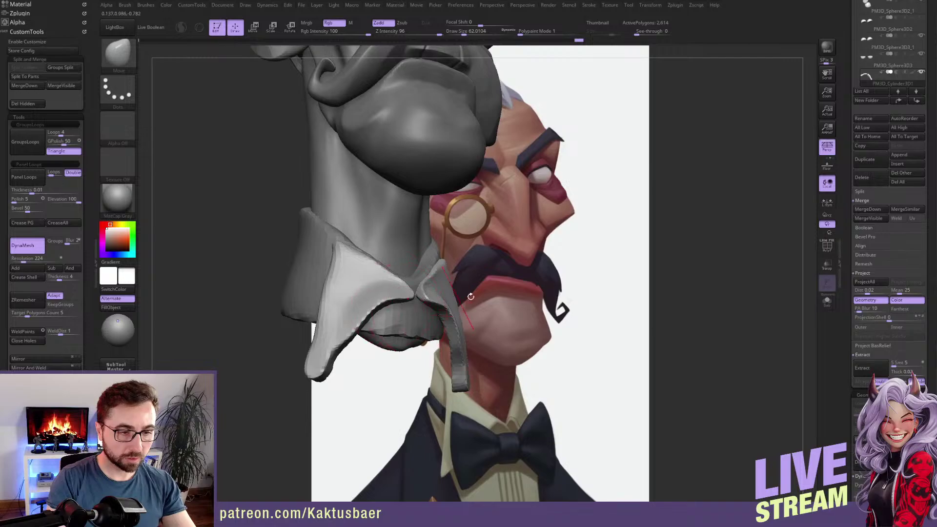
Append a cylinder as a new subtool and select it.
scroll(875, 207, "up", 5)
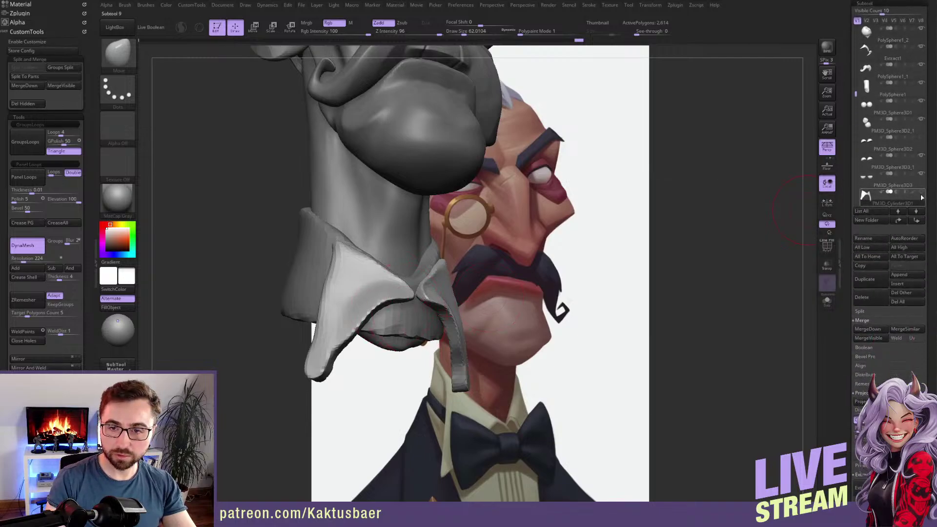
left_click(901, 278)
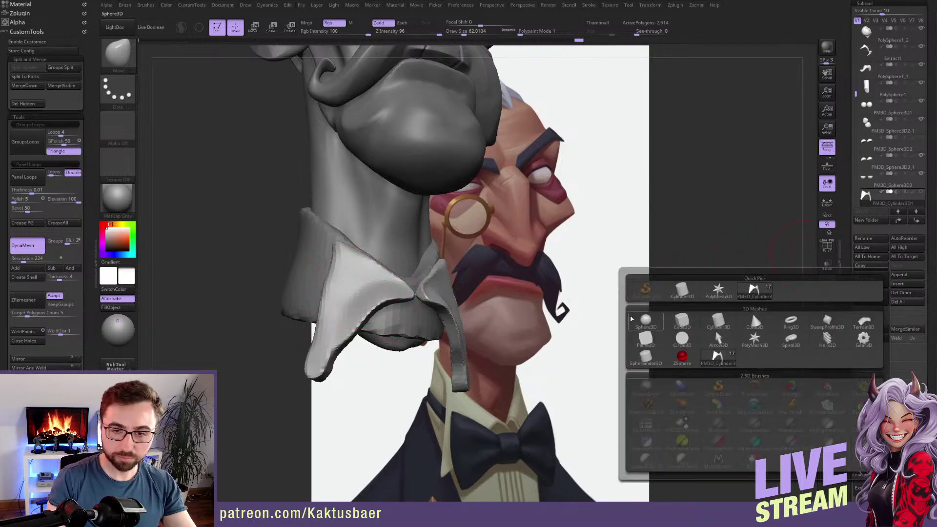
left_click(711, 291)
left_click(478, 280, "alt")
Move and scale the new cylinder toward the neck area and show it alone.
right_click_drag(479, 280, 417, 251, "alt")
right_click_drag(405, 327, 375, 292)
key("w")
mouse_move(372, 306)
left_mouse_down()
mouse_move(372, 362)
mouse_move(415, 320)
left_mouse_up()
key("e")
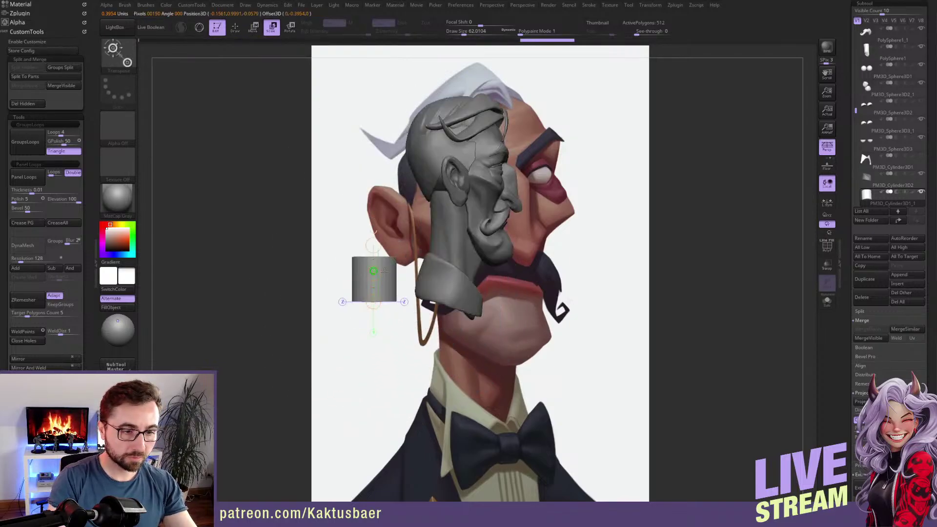
left_click_drag(378, 257, 453, 270)
right_click_drag(459, 276, 392, 328, "alt")
left_click_drag(376, 307, 376, 256, "shift")
key("q")
right_click_drag(368, 295, 386, 337, "alt")
key("alt+s")
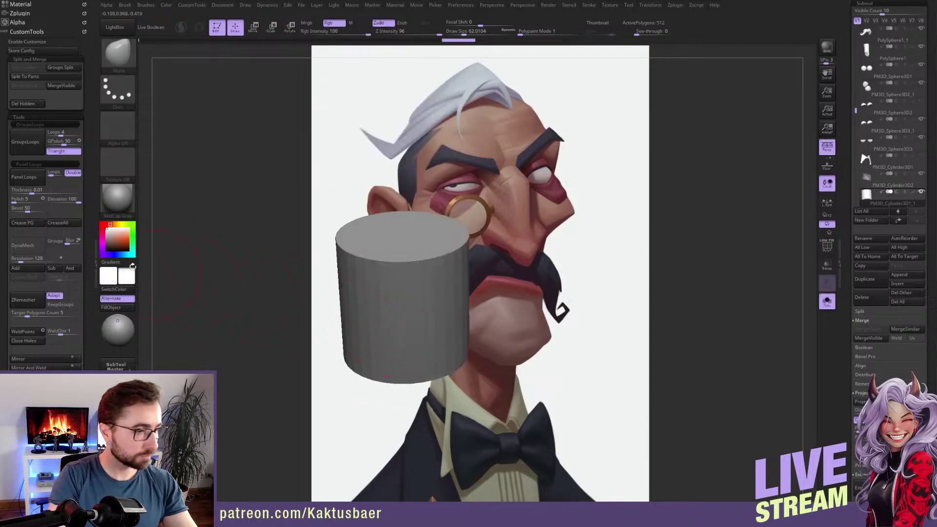
Group the cylinder's faces by normals and hide its top cap.
left_click_drag(80, 518, 79, 331)
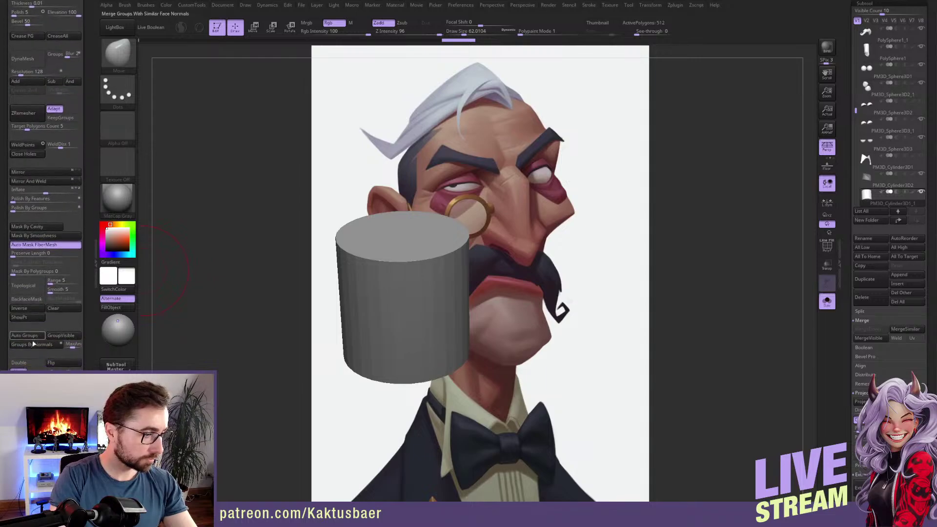
key("ctrl+shift+z")
key("ctrl+shift+z")
key("ctrl+shift+z")
key("ctrl+shift+z")
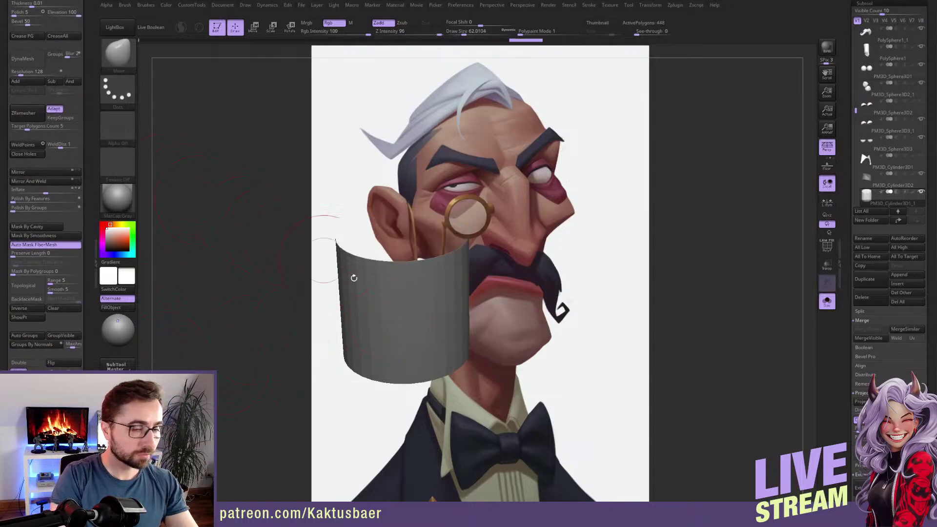
key("ctrl+shift+z")
key("ctrl+shift+z")
Hide the cylinder's bottom cap so only the side wall is shown.
left_click_drag(485, 250, 432, 285, "ctrl+shift")
mouse_move(432, 285)
right_mouse_down()
mouse_move(415, 287)
mouse_move(430, 287)
right_mouse_up()
key("ctrl+shift+z")
key("ctrl+shift+z")
key("ctrl+shift+z")
key("ctrl+shift+z")
key("ctrl+shift+z")
key("ctrl+shift+z")
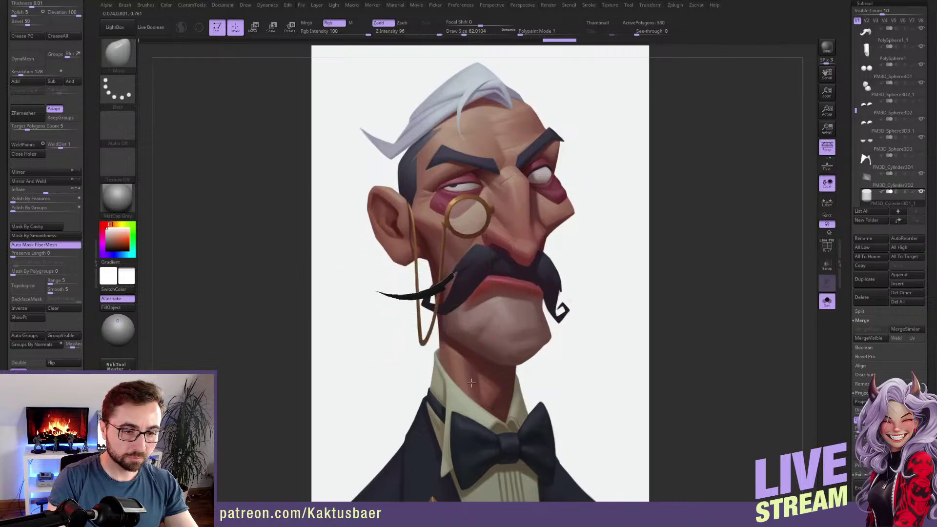
Step back through the last visibility changes and delete the cylinder's hidden cap faces.
key("ctrl+z")
key("ctrl+z")
key("ctrl+z")
key("ctrl+z")
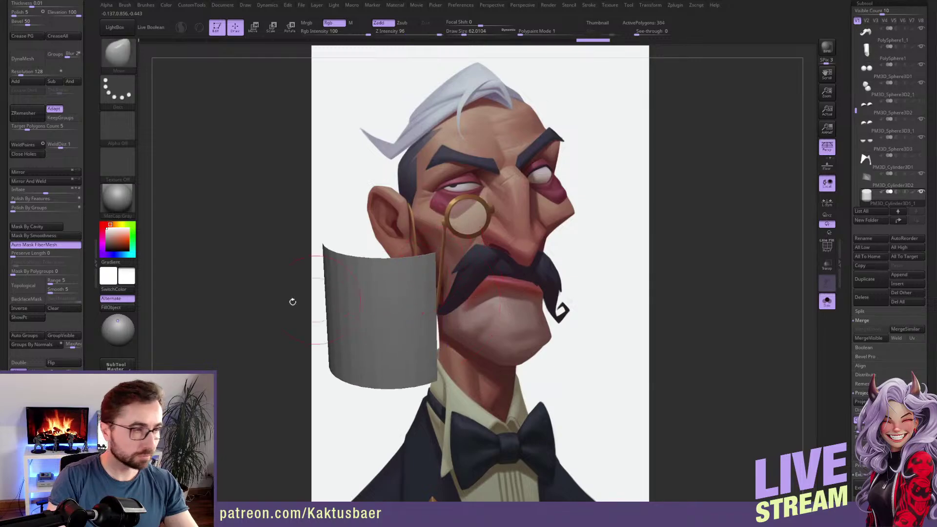
scroll(80, 45, "up", 5)
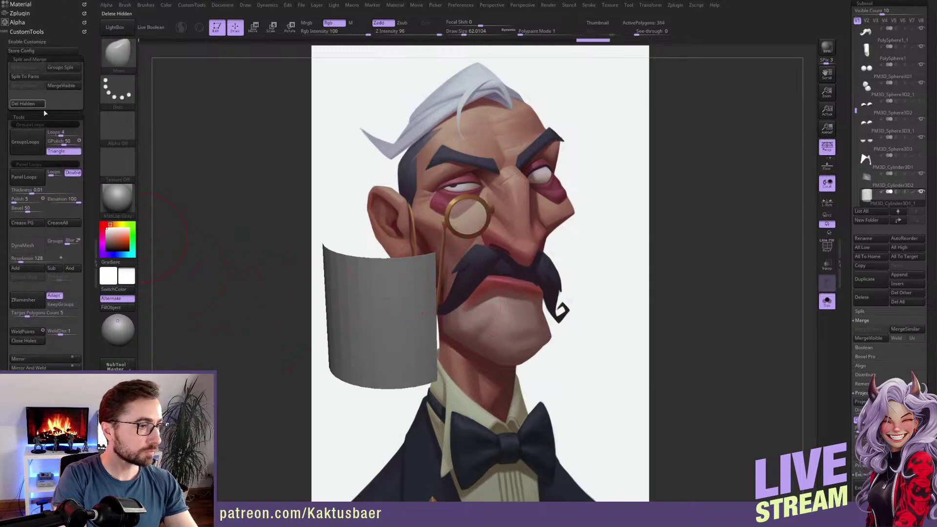
scroll(44, 195, "down", 5)
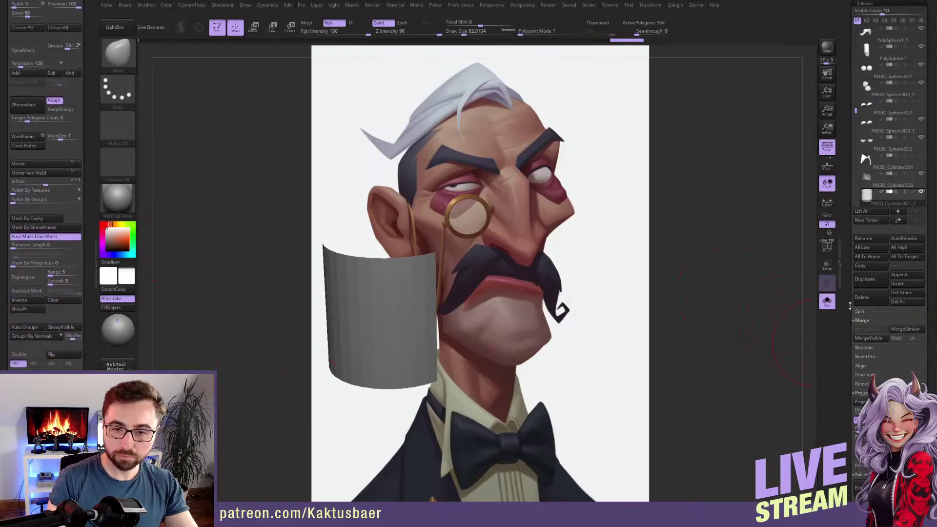
Reconstruct lower subdivision levels for the cylinder, delete its higher levels and turn on the polygon wireframe display.
scroll(850, 305, "down", 6)
left_click(874, 306)
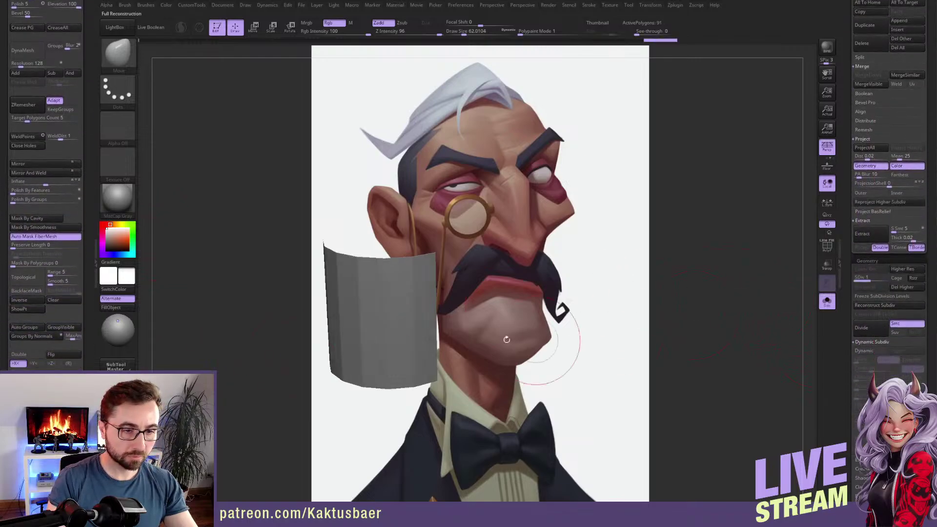
left_click(827, 247)
left_click(902, 288)
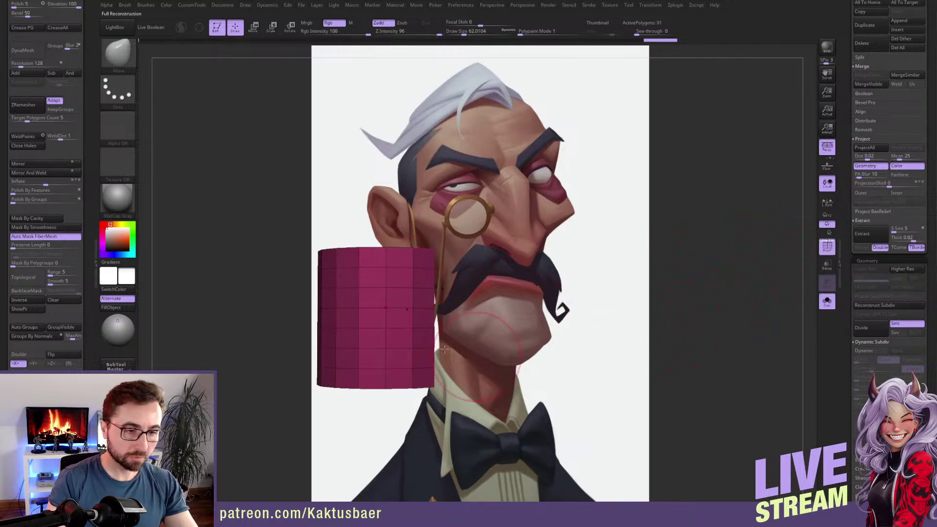
Delete the cylinder's horizontal edge loops with ZModeler to leave a single row of faces, and show the other parts again.
key("b")
left_click(411, 480)
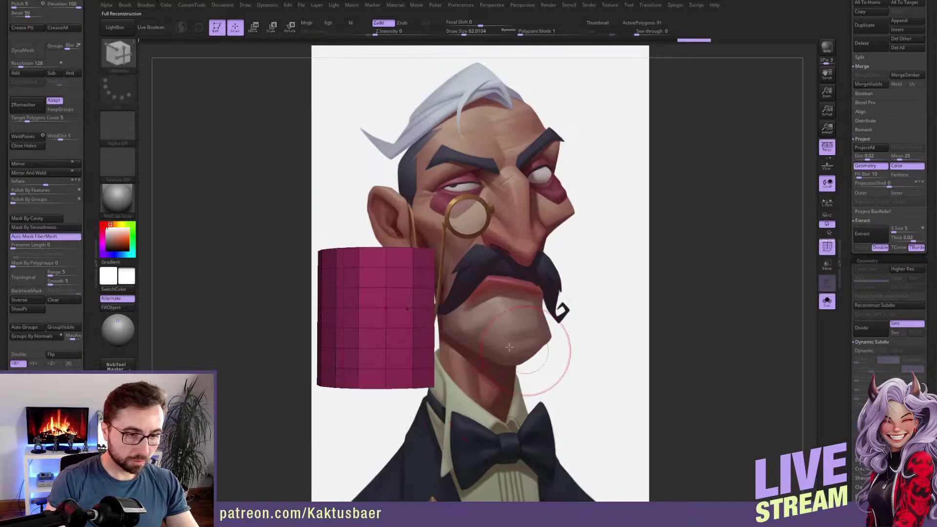
left_click(397, 269, "alt")
left_click(399, 308, "alt")
left_click(398, 328, "alt")
left_click(398, 349, "alt")
left_click(397, 369, "alt")
right_click_drag(388, 339, 397, 330)
key("alt+s")
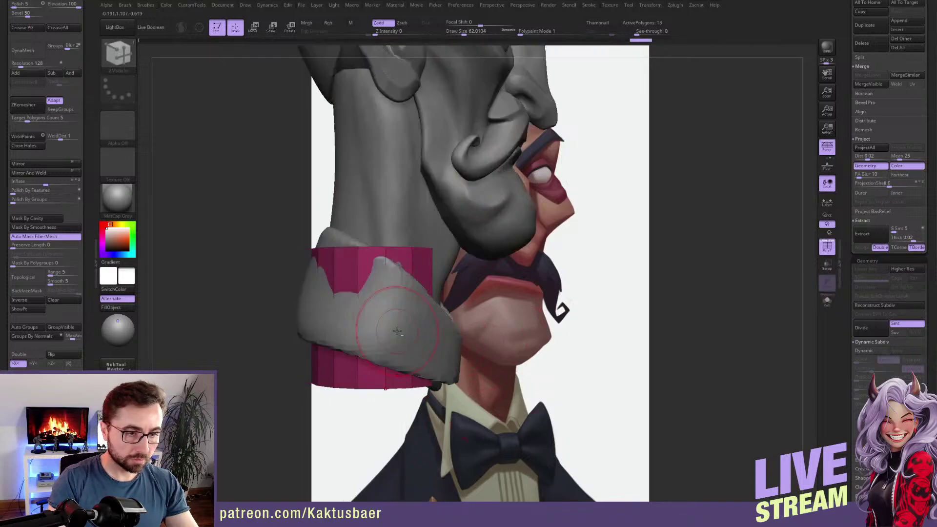
Reshape the cylinder's upper rim with the Move brush, raising the back and pulling the front down along the collar opening.
key("r")
key("q")
key("s")
mouse_move(345, 268)
left_mouse_down()
mouse_move(350, 275)
mouse_move(328, 238)
left_mouse_up()
key("b")
key("m")
key("v")
key("s")
key("s")
mouse_move(392, 260)
left_mouse_down()
mouse_move(433, 274)
mouse_move(435, 290)
left_mouse_up()
key("s")
left_click_drag(436, 285, 454, 316)
right_click_drag(447, 319, 390, 316)
left_click_drag(451, 316, 466, 324)
key("s")
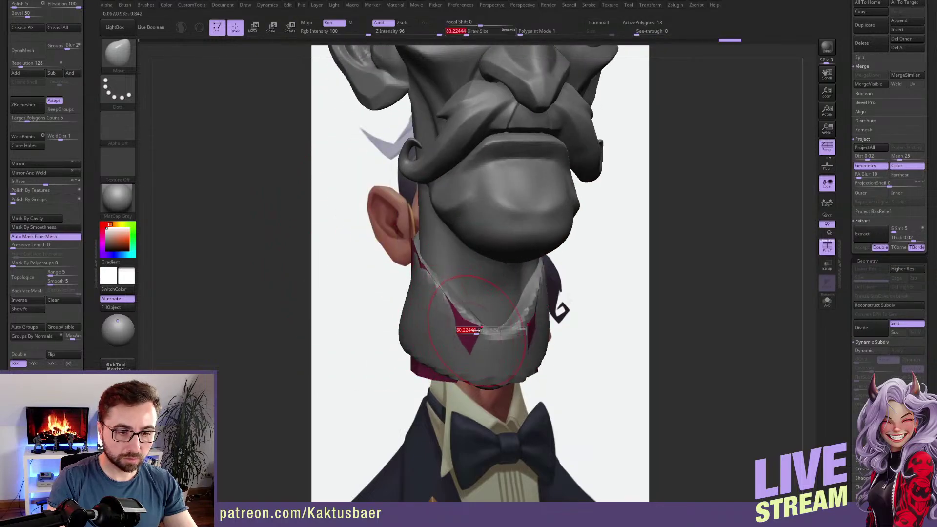
Align the front part of the strip's lower edge with the base of the rough collar.
right_click_drag(468, 348, 461, 374)
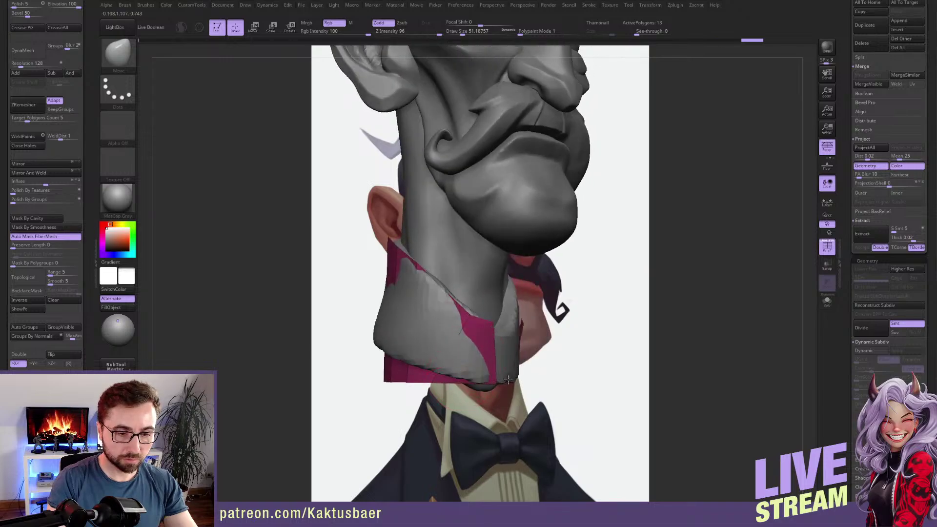
left_click_drag(470, 379, 468, 385)
right_click_drag(459, 385, 490, 384)
left_click_drag(400, 383, 411, 378)
right_click_drag(400, 383, 420, 382)
Raise the strip's lower edge at the side and back to follow the slope of the neck base.
key("s")
mouse_move(359, 373)
left_mouse_down()
mouse_move(367, 369)
mouse_move(345, 362)
mouse_move(333, 331)
mouse_move(339, 338)
left_mouse_up()
key("s")
left_click_drag(384, 363, 390, 353)
right_click_drag(416, 360, 391, 337)
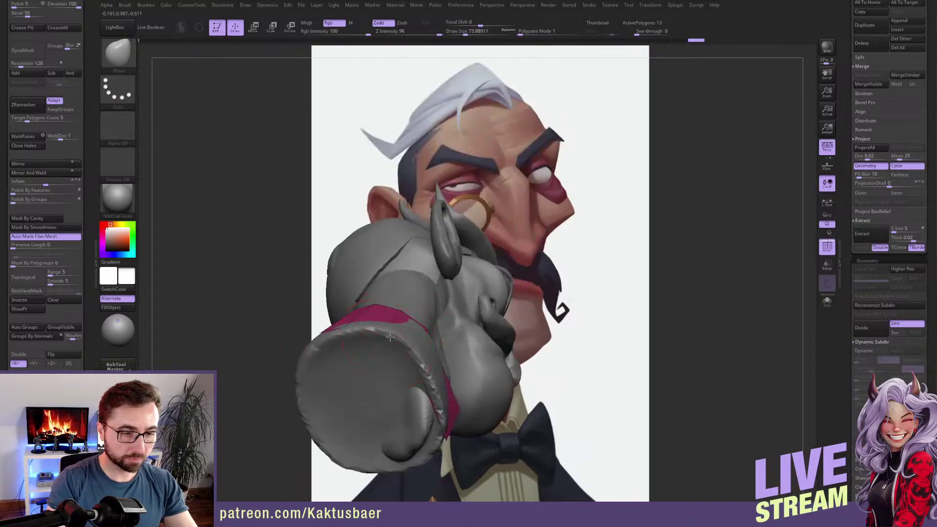
left_click_drag(413, 344, 415, 341)
right_click_drag(415, 341, 399, 318)
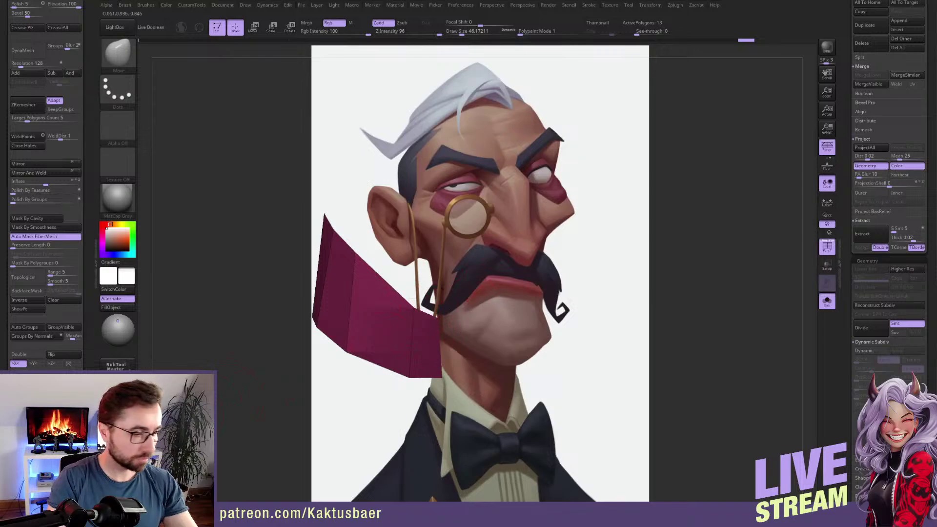
Turn on double-sided display for the collar strip and nudge a point on its front rim.
left_click(22, 356)
right_click_drag(405, 295, 378, 314)
key("s")
left_click_drag(383, 303, 379, 302)
Set the ZModeler edge action to Extrude with the Edge/EdgeLoop target.
key("b")
left_click(395, 478)
key("space")
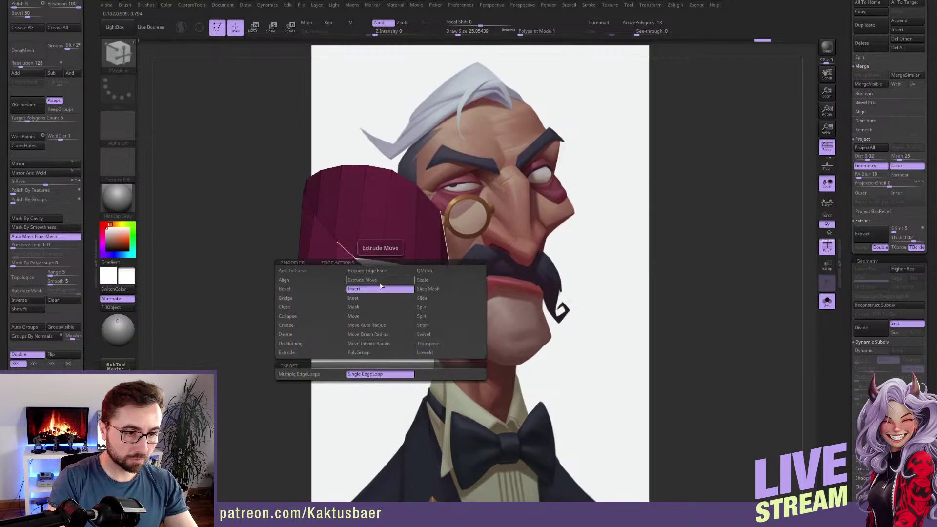
left_click(306, 354)
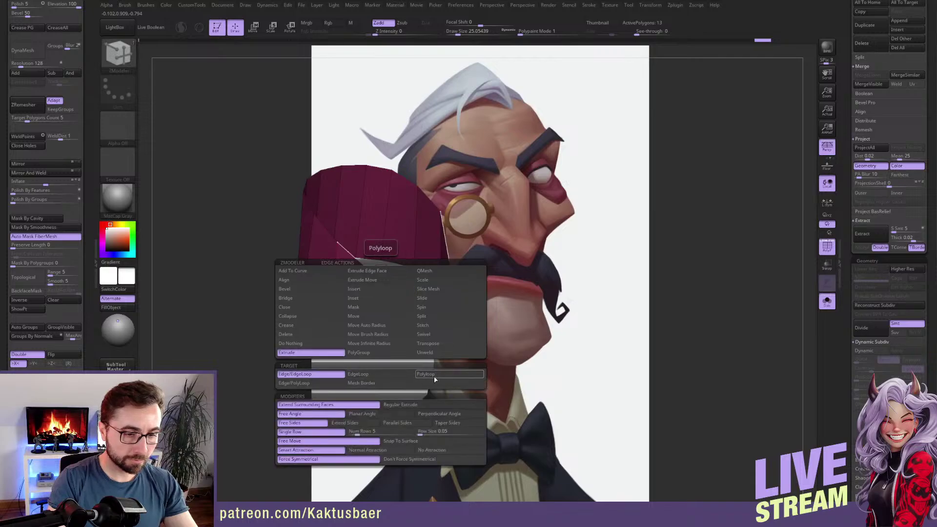
left_click(432, 375)
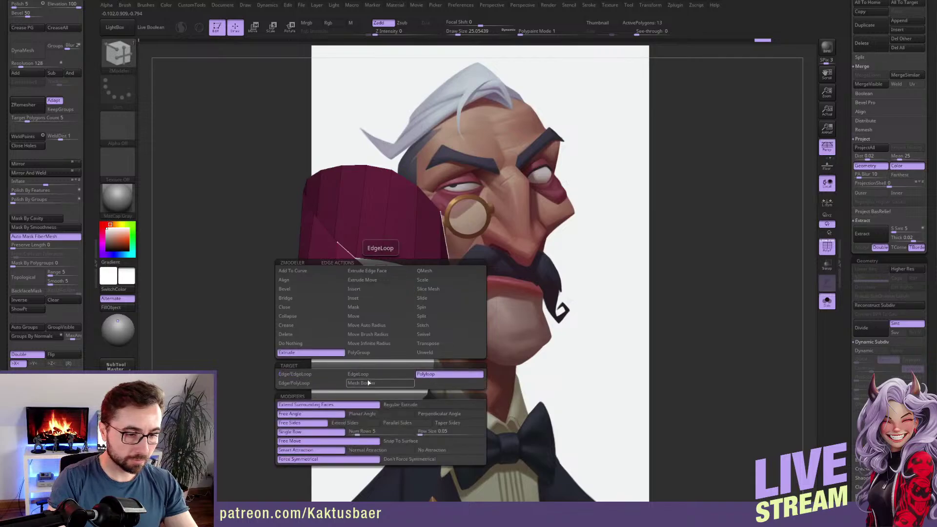
left_click(313, 377)
Try to extrude an edge of the collar's front rim downward as a flap, and undo each attempt.
right_click_drag(411, 311, 411, 316)
left_click_drag(411, 314, 407, 386)
key("ctrl+z")
right_click_drag(409, 336, 407, 318)
left_click_drag(409, 320, 403, 364)
key("ctrl+z")
Isolate the collar's front faces and extrude their upper rim downward as folded flaps, using the EdgeLoop target.
mouse_move(409, 342)
right_mouse_down()
mouse_move(418, 279)
mouse_move(404, 329)
mouse_move(409, 287)
mouse_move(388, 258)
mouse_move(366, 248)
right_mouse_up()
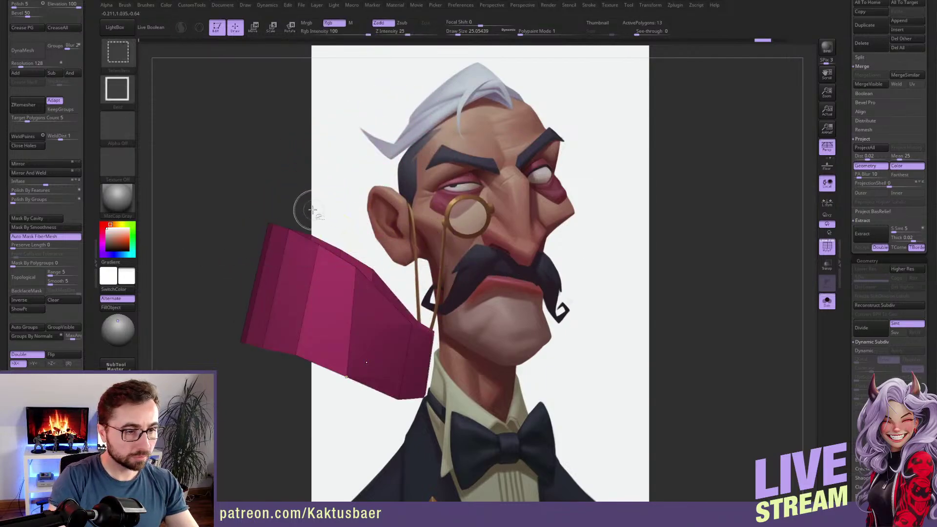
left_click_drag(303, 197, 190, 386, "ctrl+shift")
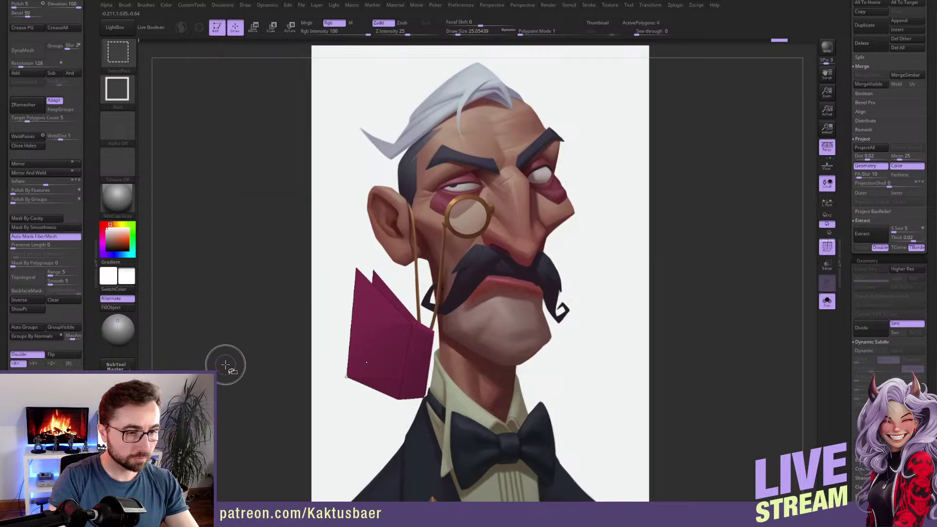
right_click_drag(381, 331, 375, 338)
key("space")
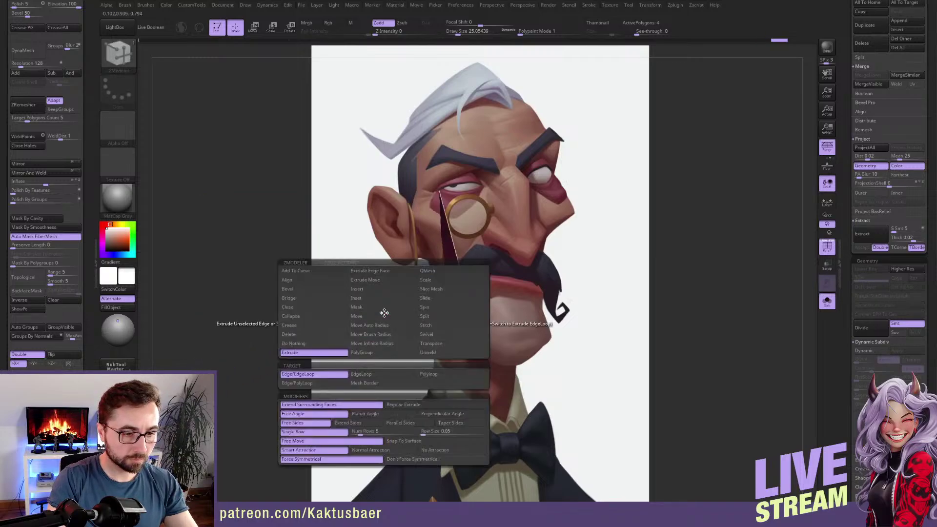
left_click(380, 374)
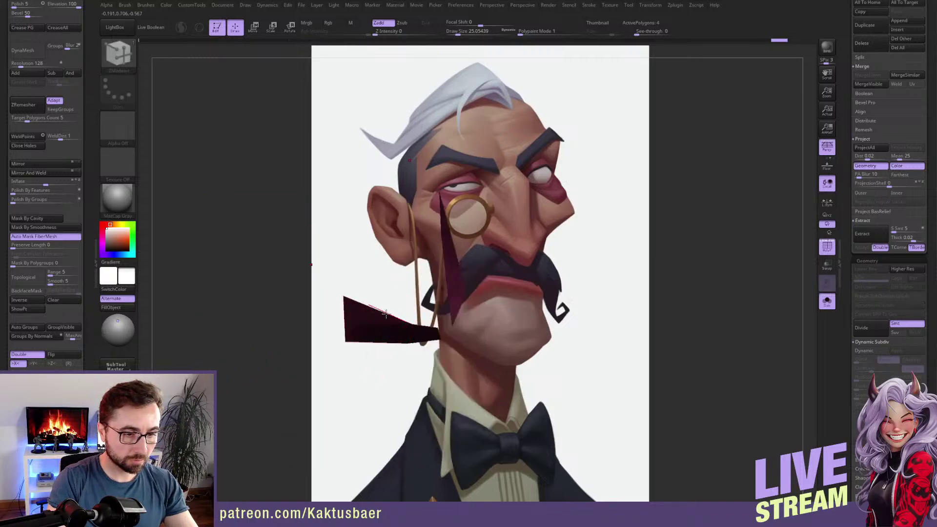
left_click_drag(386, 315, 391, 385)
right_click_drag(392, 385, 377, 304)
key("ctrl+z")
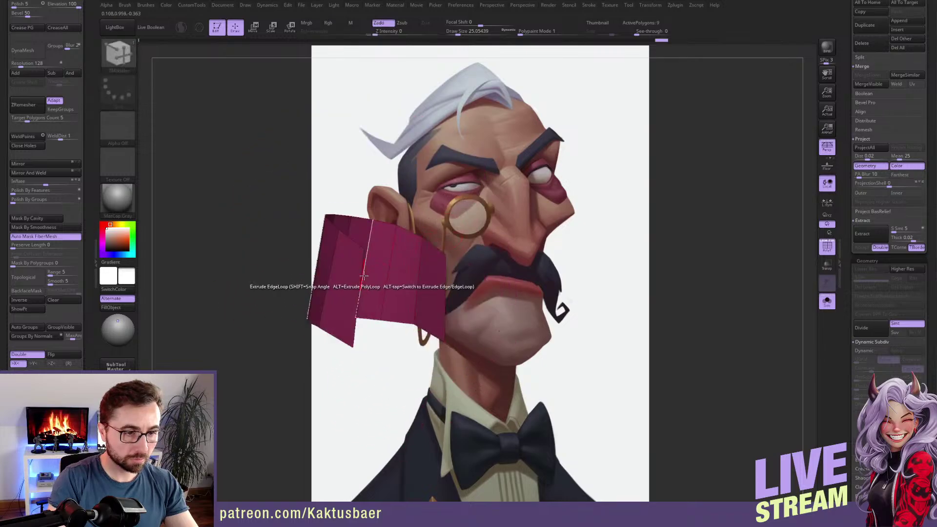
key("ctrl+shift+z")
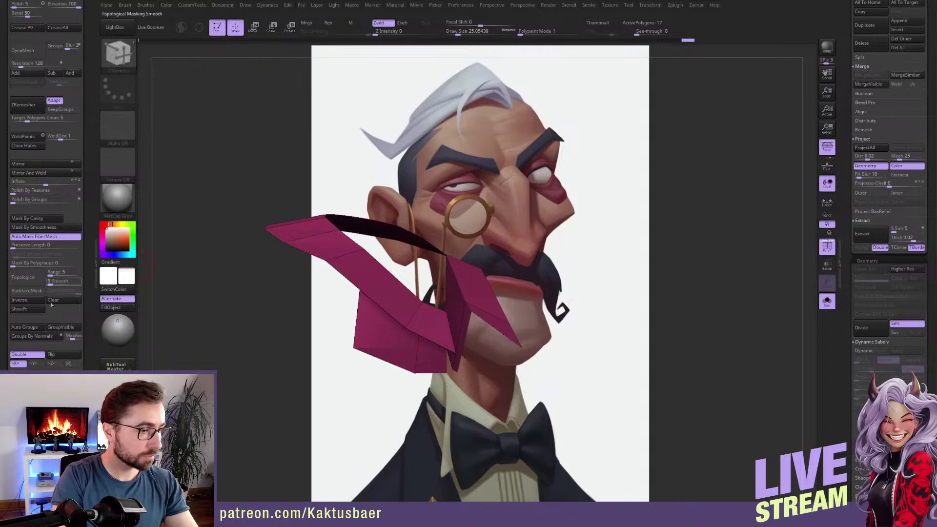
Weld the collar's points, hide the unneeded faces and delete the hidden geometry.
left_click(27, 146)
right_click_drag(342, 282, 389, 267)
left_click_drag(309, 181, 274, 263, "ctrl+alt+shift")
right_click_drag(342, 288, 429, 295)
left_click_drag(295, 171, 292, 189, "ctrl+alt+shift")
right_click_drag(278, 251, 270, 219, "alt")
left_click_drag(90, 54, 91, 186)
left_click(27, 104)
Pull the outer and inner corners of the collar flaps downward with the Move brush.
key("b")
key("m")
key("v")
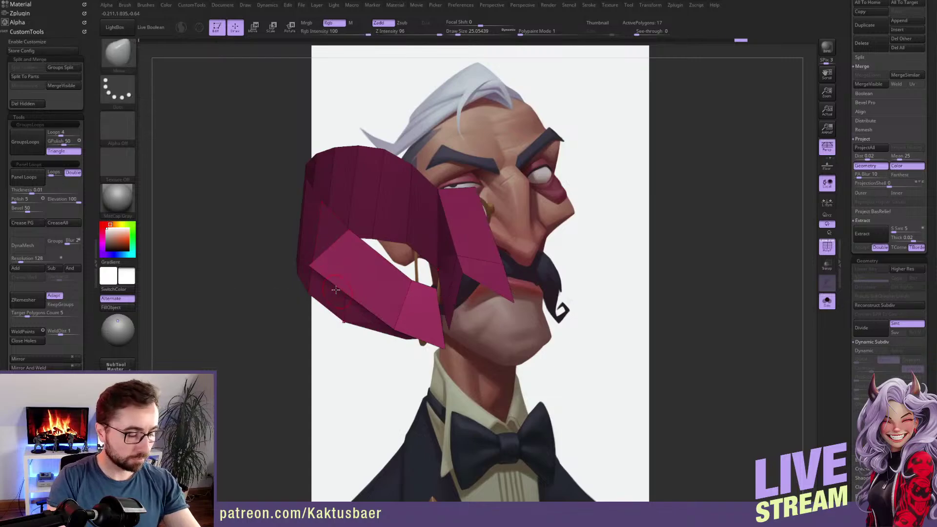
left_click_drag(315, 270, 381, 370)
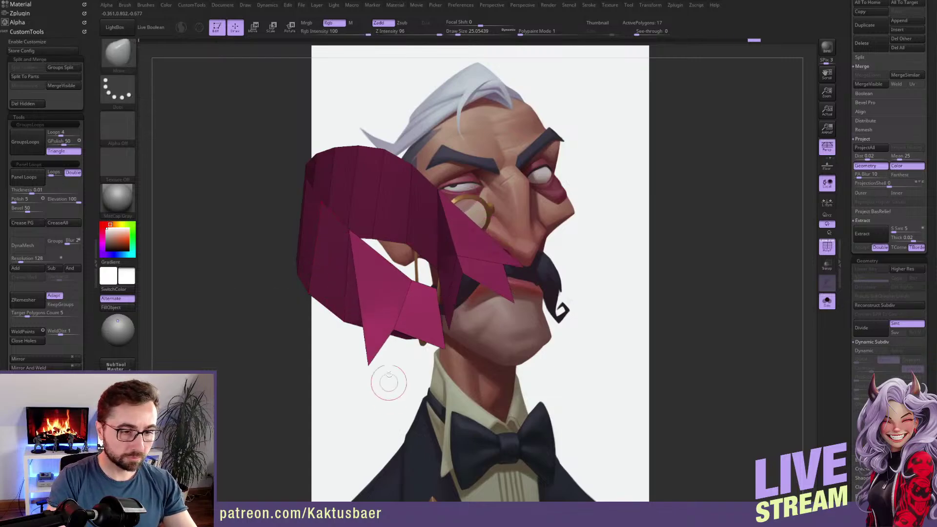
right_click_drag(390, 394, 380, 332)
left_click_drag(393, 302, 400, 353)
right_click_drag(400, 356, 432, 344)
left_click_drag(443, 320, 438, 350)
right_click_drag(440, 320, 424, 316)
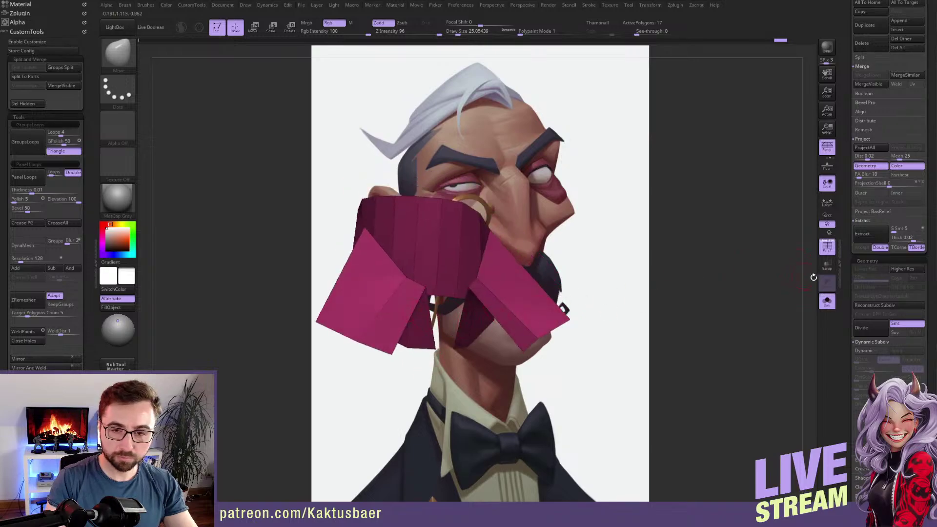
Draw the lower corners of the flaps closer together so that each flap narrows to a point.
mouse_move(364, 335)
right_mouse_down()
mouse_move(317, 339)
mouse_move(356, 334)
right_mouse_up()
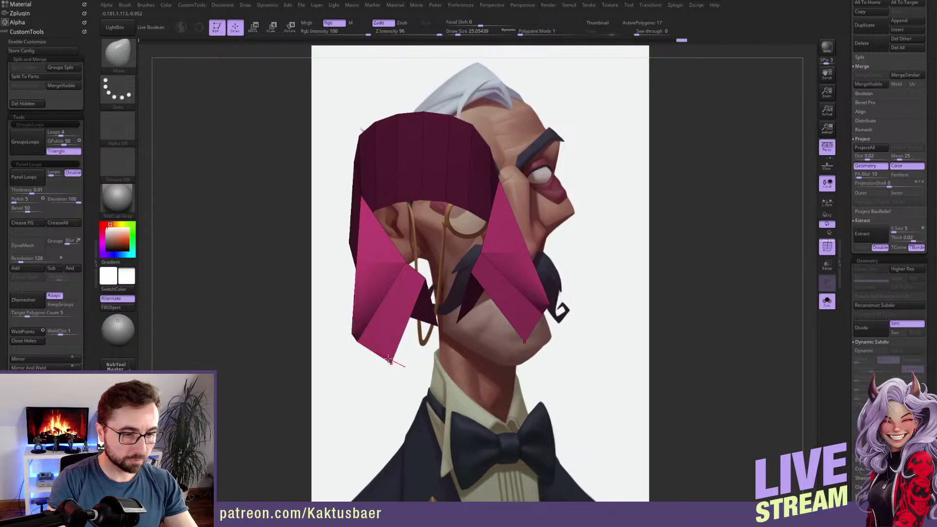
left_click_drag(388, 359, 369, 343)
right_click_drag(364, 335, 392, 237)
right_click_drag(349, 340, 378, 344)
left_click_drag(381, 341, 384, 328)
mouse_move(385, 337)
right_mouse_down()
mouse_move(356, 344)
mouse_move(344, 366)
mouse_move(350, 381)
mouse_move(315, 298)
right_mouse_up()
left_click_drag(309, 296, 393, 359)
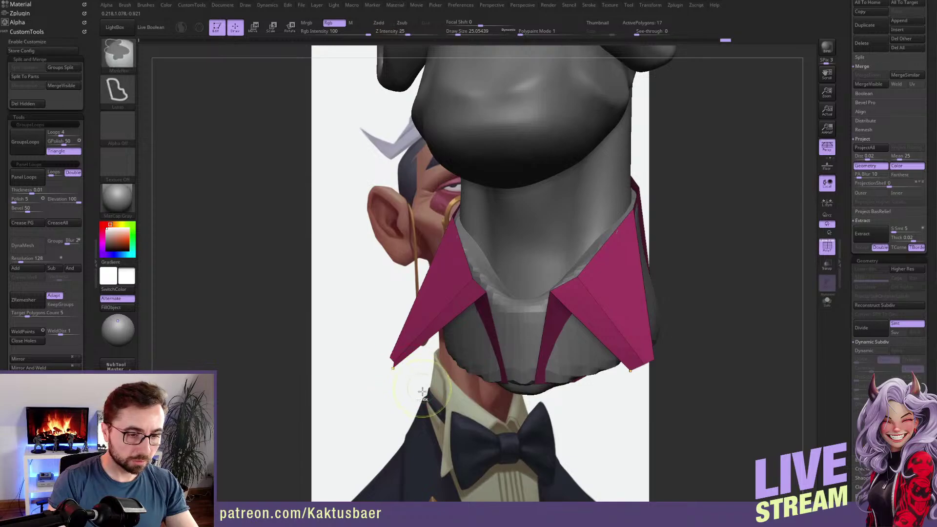
Mask the collar except for the flap tips, and try to reposition the tips.
mouse_move(421, 388)
left_mouse_down("ctrl")
mouse_move(343, 348)
mouse_move(350, 358)
left_mouse_up("ctrl")
left_click(413, 357, "ctrl")
mouse_move(412, 357)
left_mouse_down()
mouse_move(415, 327)
mouse_move(430, 324)
mouse_move(422, 361)
left_mouse_up()
key("w")
key("ctrl+z")
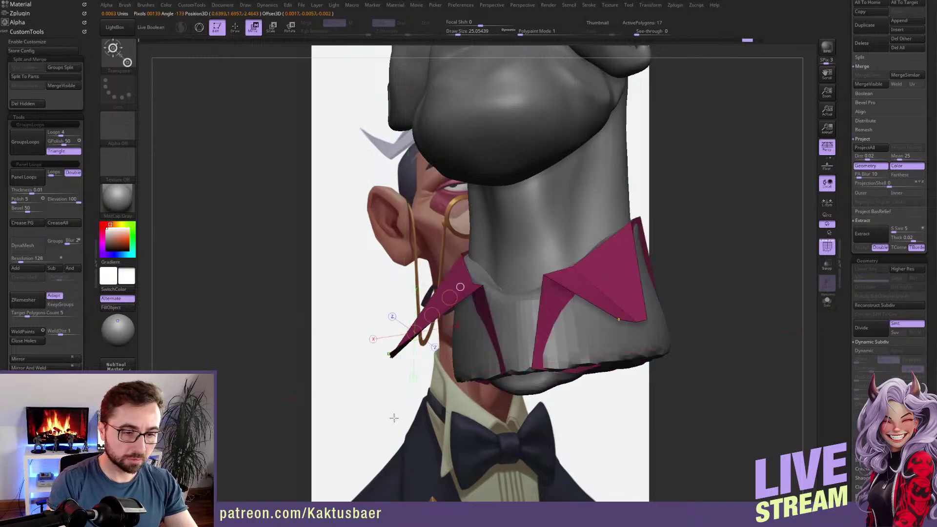
Restore the mask around the flap tips and rotate the tips inward against the collar.
key("q")
mouse_move(402, 391)
left_mouse_down("ctrl")
mouse_move(348, 425)
mouse_move(351, 416)
left_mouse_up("ctrl")
left_click(379, 399, "ctrl")
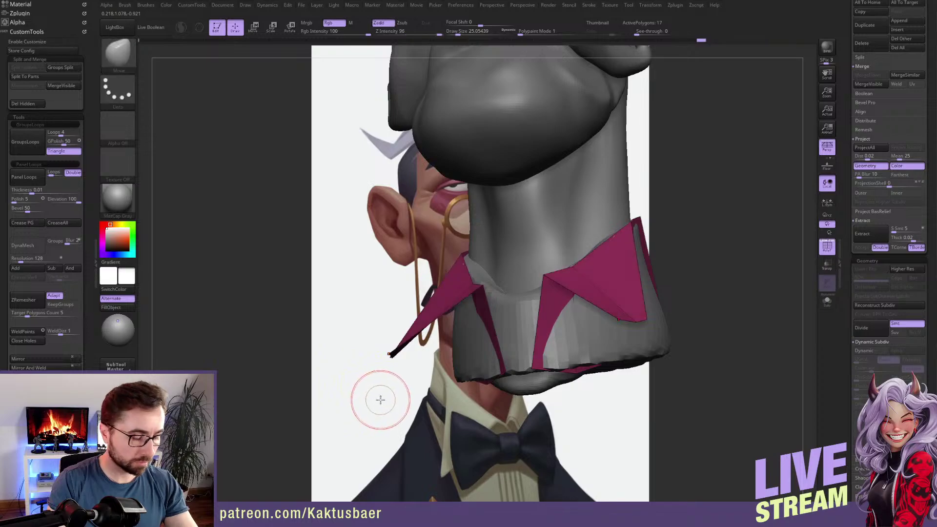
key("ctrl+z")
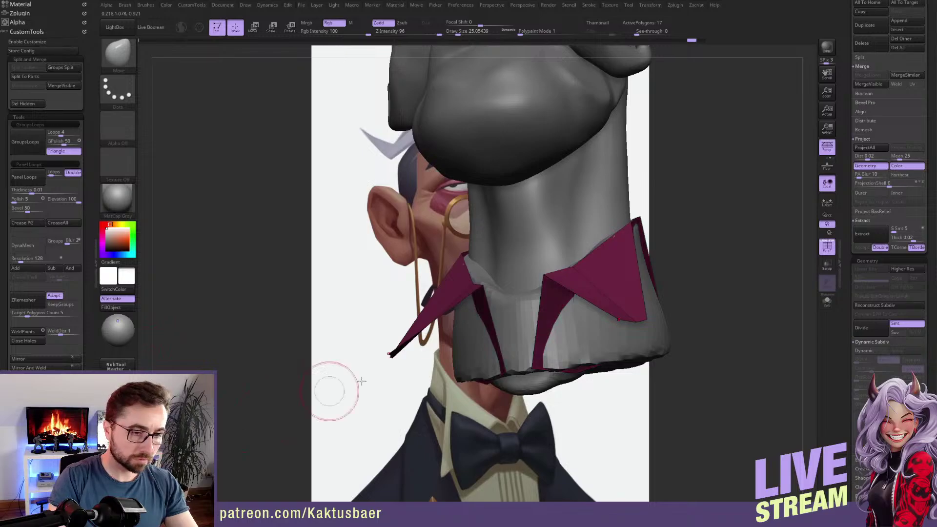
key("r")
mouse_move(460, 332)
left_mouse_down()
mouse_move(445, 323)
mouse_move(494, 347)
left_mouse_up()
key("w")
key("q")
Pull the flap's lower front corner inward with a smaller Move brush to sharpen its tip.
mouse_move(415, 332)
right_mouse_down()
mouse_move(488, 326)
mouse_move(483, 365)
right_mouse_up()
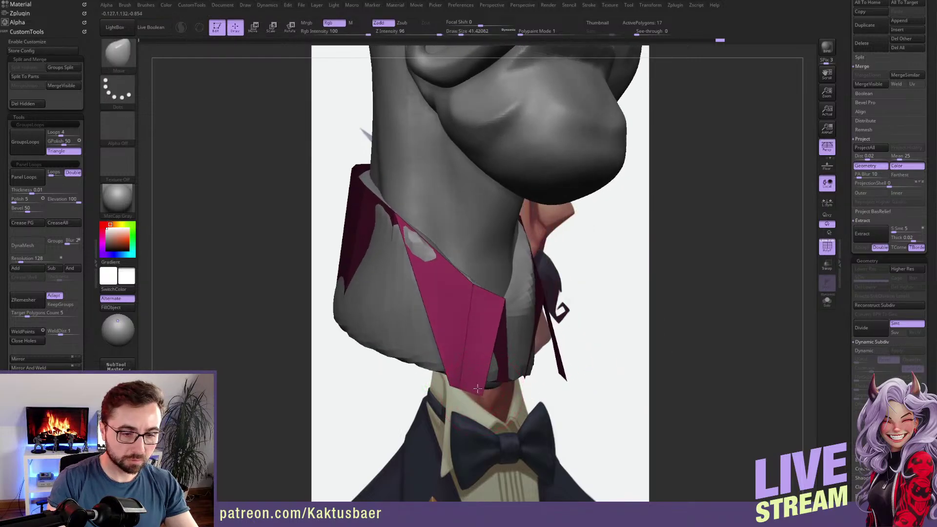
key("s")
left_click_drag(470, 383, 464, 384)
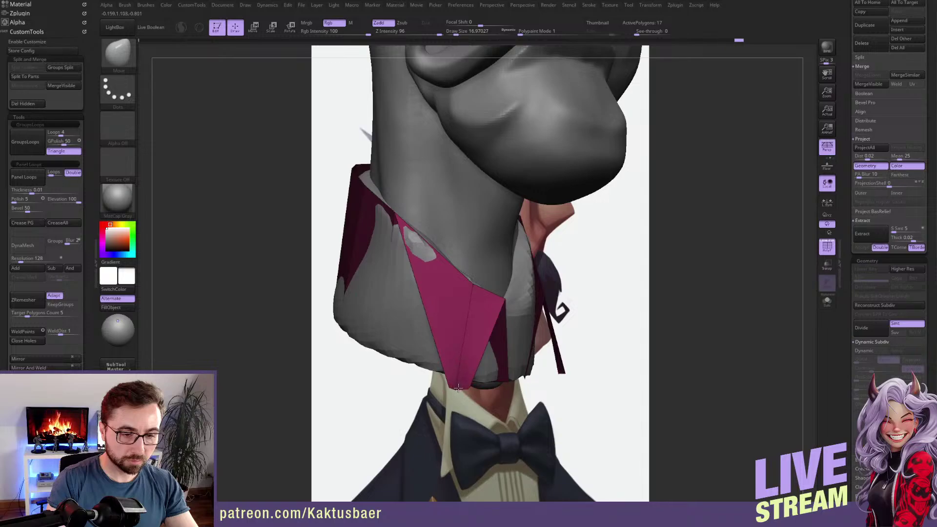
Hide the earlier rough collar and select the new low-poly collar.
mouse_move(467, 380)
right_mouse_down()
mouse_move(551, 254)
mouse_move(453, 337)
right_mouse_up()
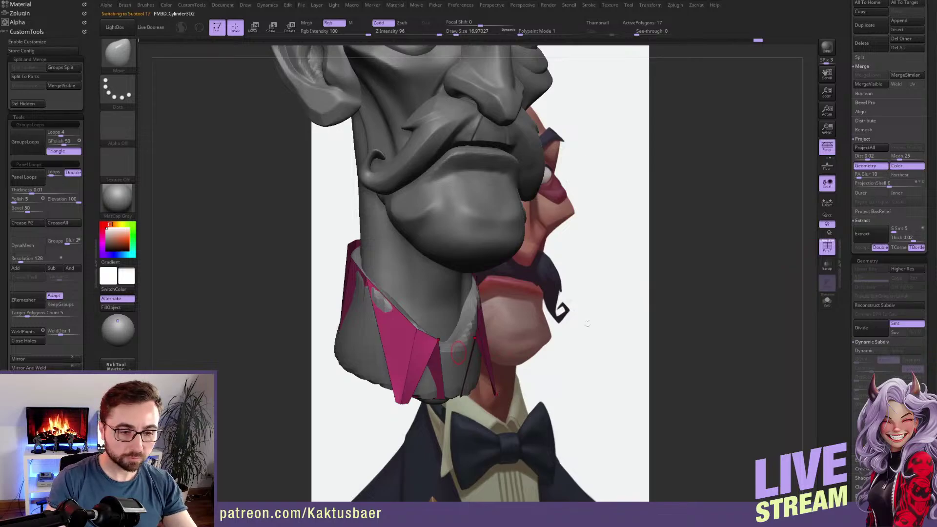
scroll(903, 267, "up", 10)
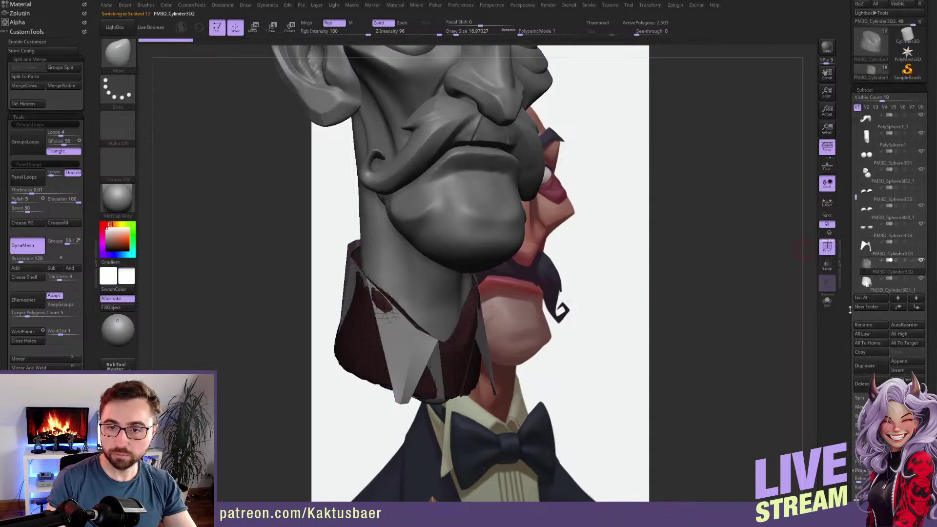
left_click(912, 290)
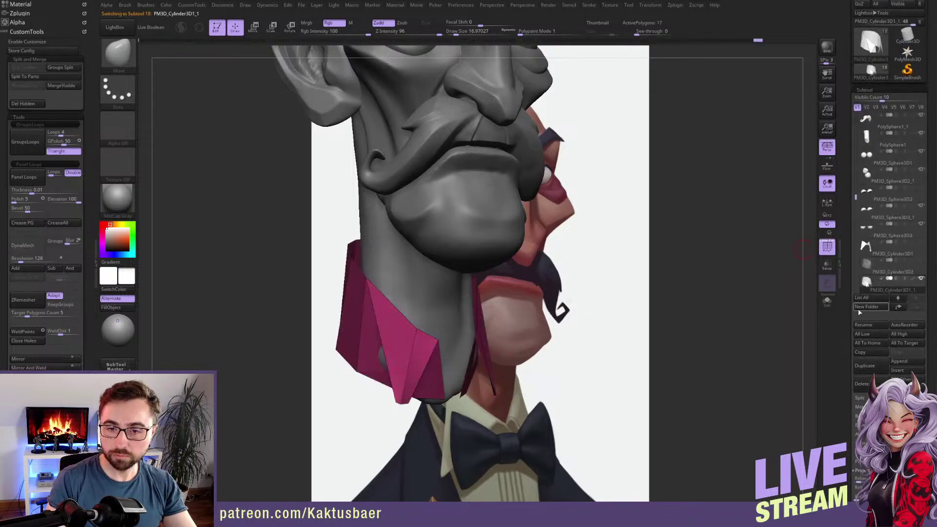
Try dynamic subdivision on the low-poly collar and switch it back off.
scroll(852, 243, "down", 7)
scroll(852, 243, "down", 4)
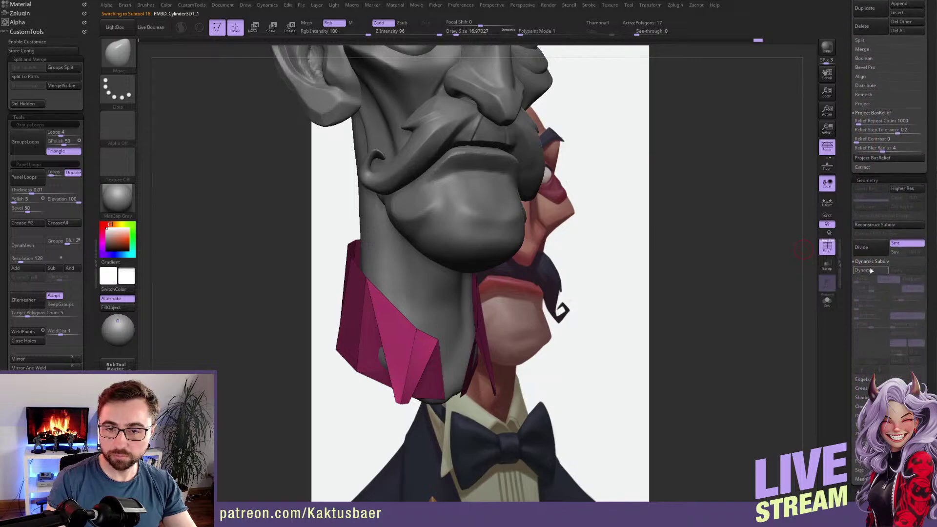
left_click(867, 271)
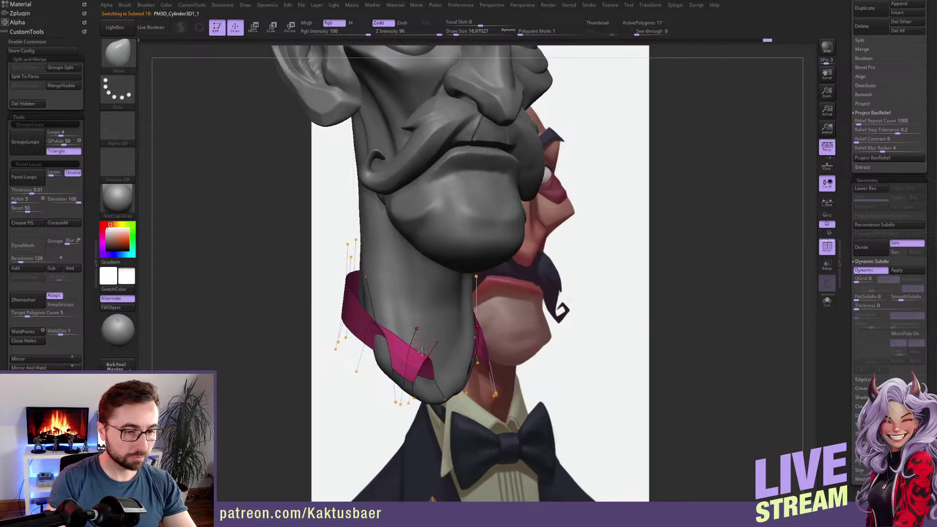
key("shift+d")
right_click_drag(401, 340, 410, 368, "ctrl")
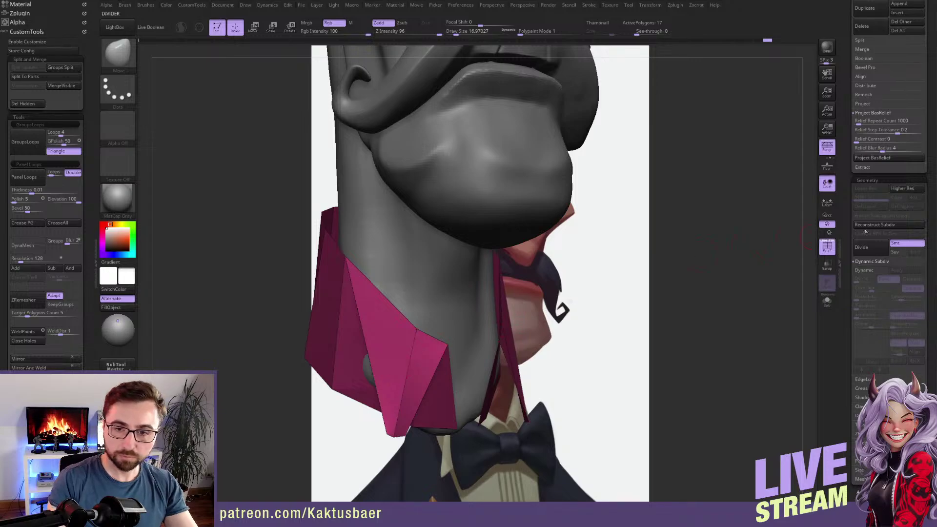
mouse_move(412, 364)
right_mouse_down("ctrl")
mouse_move(410, 329)
mouse_move(363, 306)
mouse_move(348, 311)
mouse_move(345, 300)
right_mouse_up("ctrl")
Set the ZModeler polygon action to Extrude on All Polygons and extrude the collar into a thin shell, redoing the first attempt.
key("space")
left_click(381, 478)
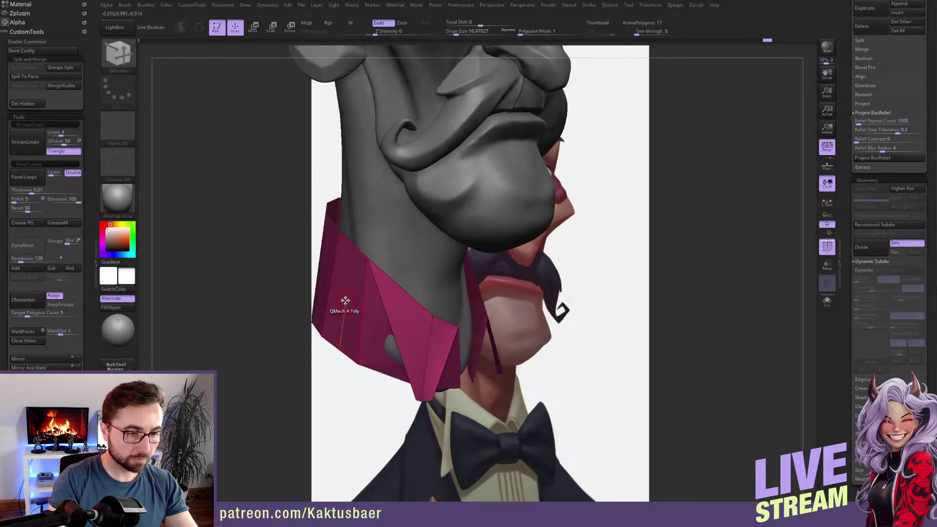
key("space")
left_click(261, 271)
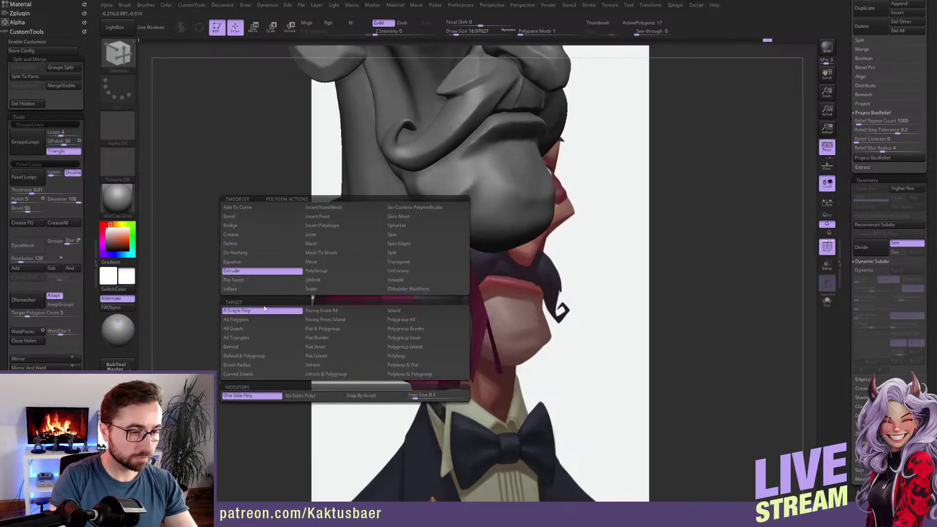
left_click(266, 322)
left_click_drag(349, 304, 345, 300)
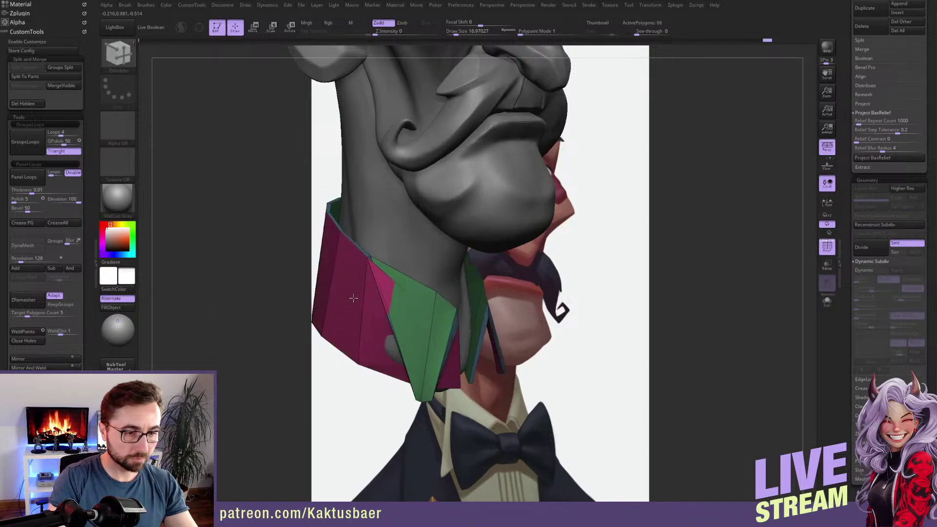
mouse_move(388, 310)
right_mouse_down()
mouse_move(409, 284)
mouse_move(402, 303)
right_mouse_up()
key("ctrl+z")
key("ctrl+z")
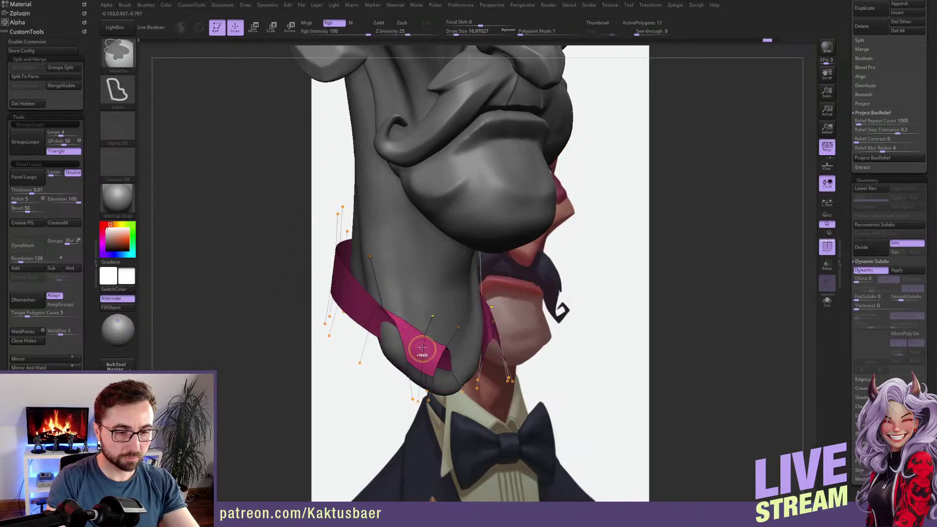
key("shift+d")
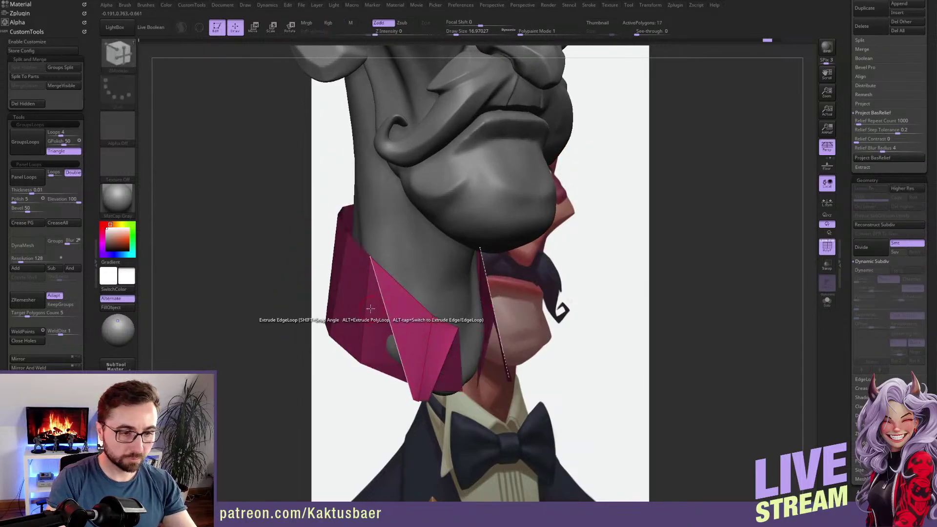
left_click_drag(352, 293, 361, 295)
Turn on dynamic subdivision for the thickened collar and crease its edges by polygroup.
key("d")
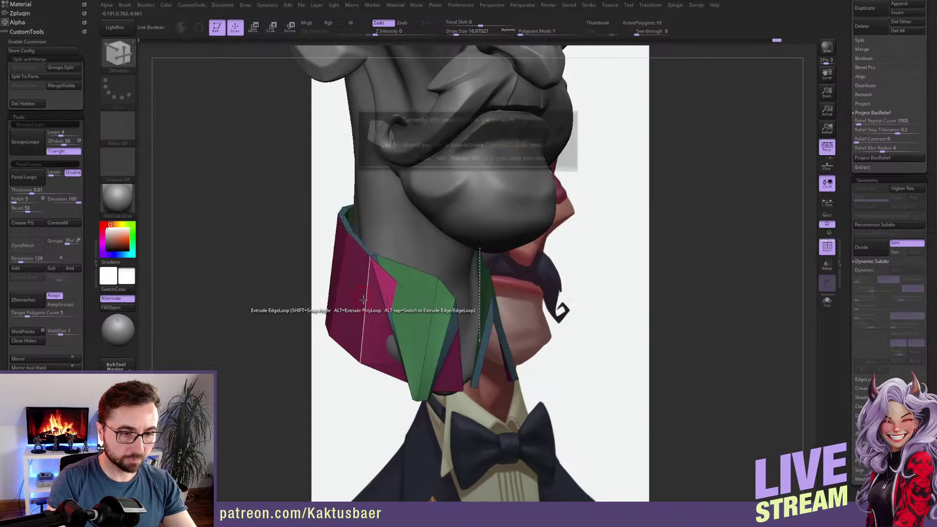
left_click(441, 158)
key("d")
left_click(425, 158)
mouse_move(396, 316)
right_mouse_down()
mouse_move(380, 308)
mouse_move(405, 313)
mouse_move(383, 318)
right_mouse_up()
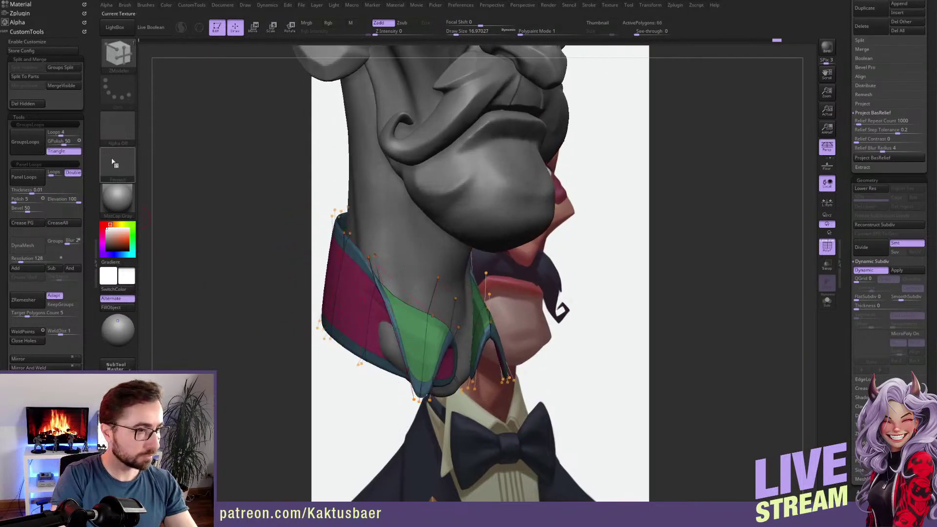
left_click(31, 225)
right_click_drag(440, 318, 397, 316)
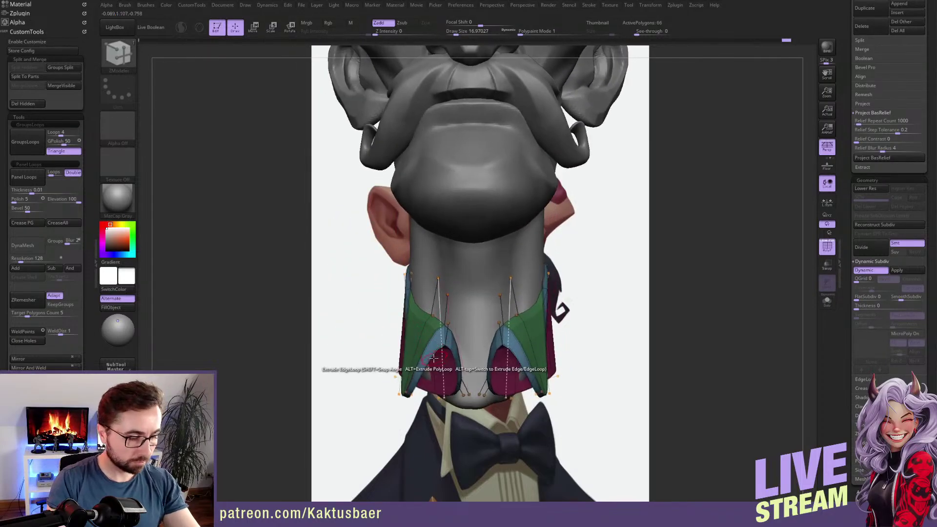
Pull the inner band's front corners toward the throat's center with the Move brush and flip the collar's normals.
key("b")
key("m")
key("v")
key("bracketright")
left_click_drag(446, 343, 454, 334)
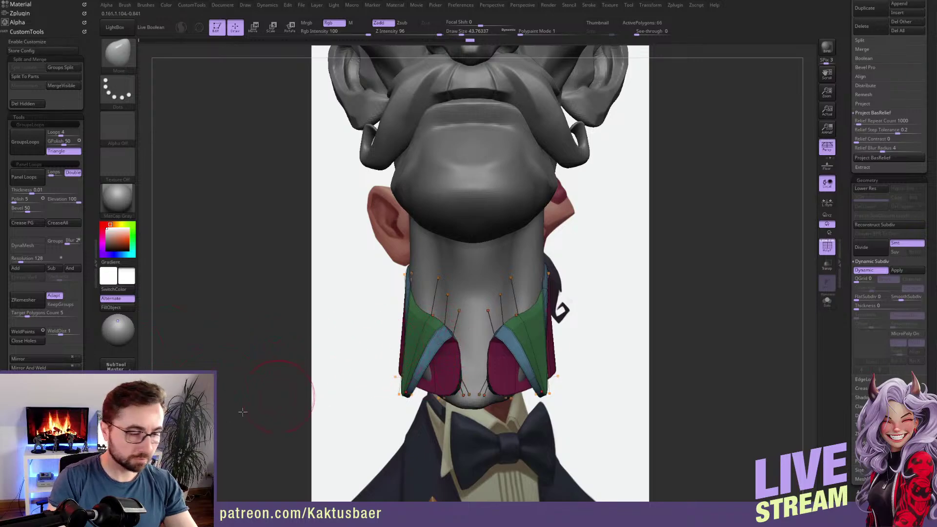
scroll(43, 195, "down", 5)
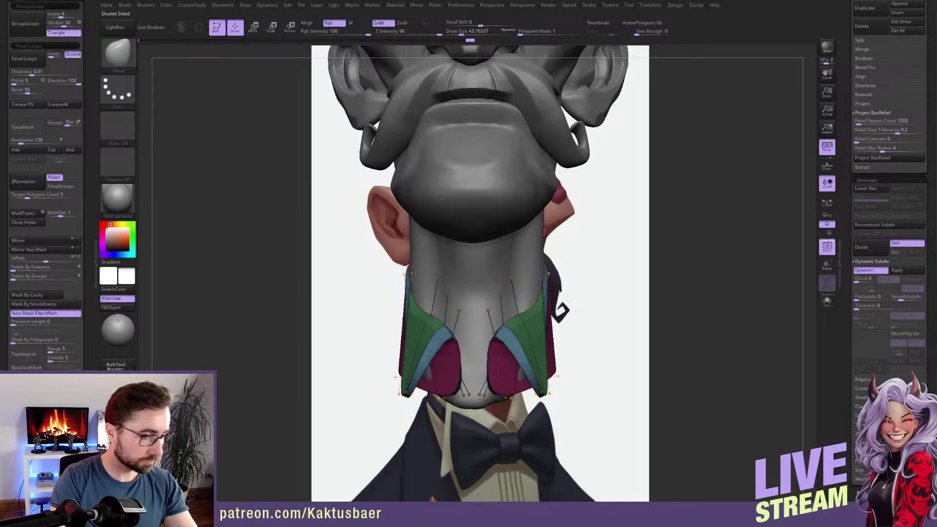
left_click(63, 390)
left_click(63, 391)
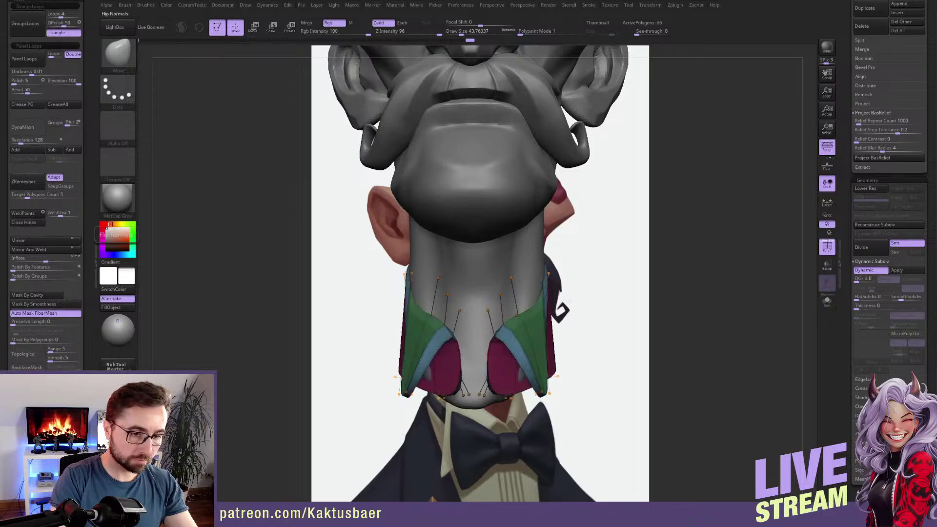
Push the collar's fold edge outward at the side of the neck with a larger Move brush.
key("bracketright")
mouse_move(430, 327)
right_mouse_down()
mouse_move(448, 323)
mouse_move(419, 313)
right_mouse_up()
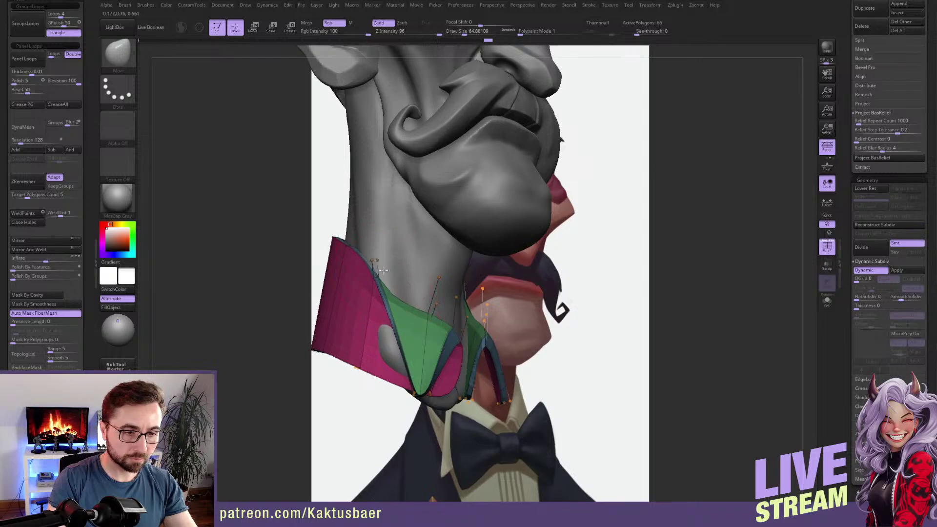
right_click_drag(390, 275, 366, 283)
key("bracketright")
left_click_drag(380, 271, 367, 271)
key("bracketleft")
mouse_move(431, 314)
right_mouse_down()
mouse_move(444, 317)
mouse_move(367, 302)
right_mouse_up()
mouse_move(366, 303)
left_mouse_down()
mouse_move(383, 303)
mouse_move(363, 290)
mouse_move(421, 294)
left_mouse_up()
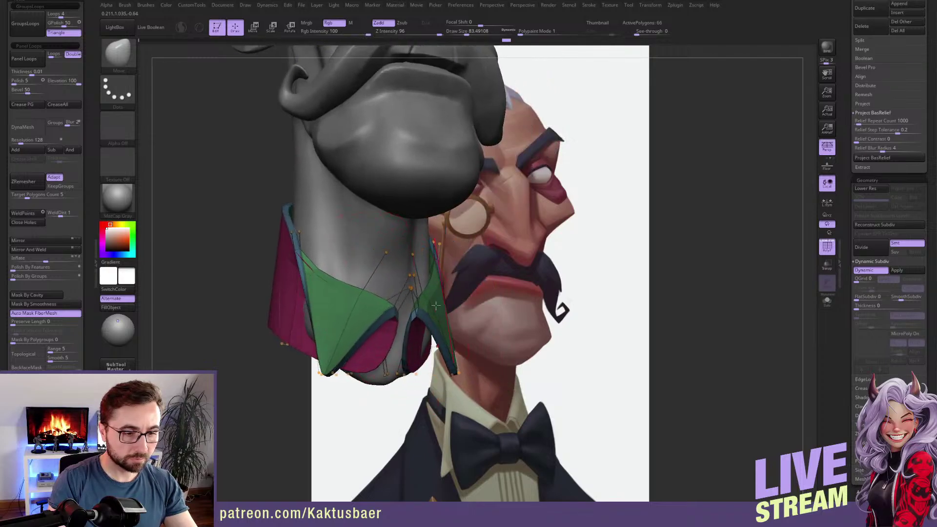
Stretch the flap tips down and outward with the Move brush and adjust the flaps' upper fold.
left_click_drag(325, 372, 297, 403)
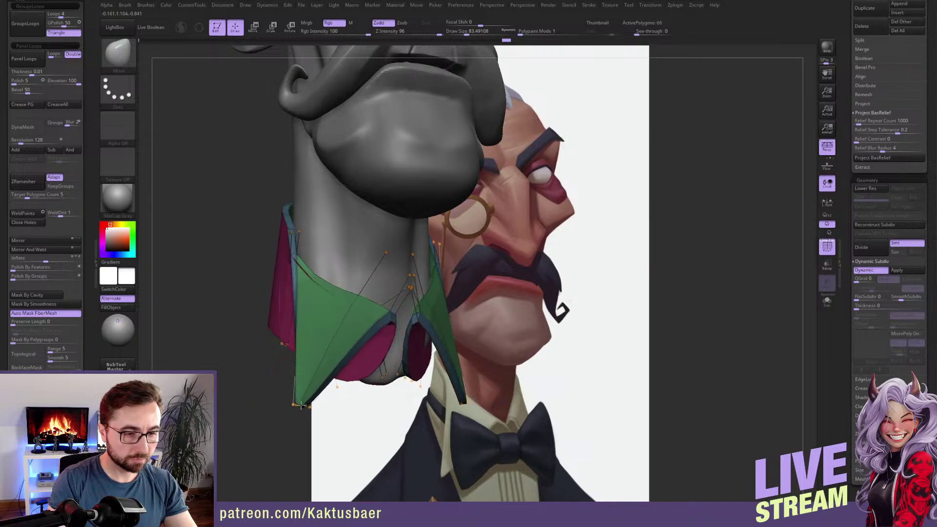
right_click_drag(337, 308, 366, 307)
left_click_drag(311, 275, 334, 295)
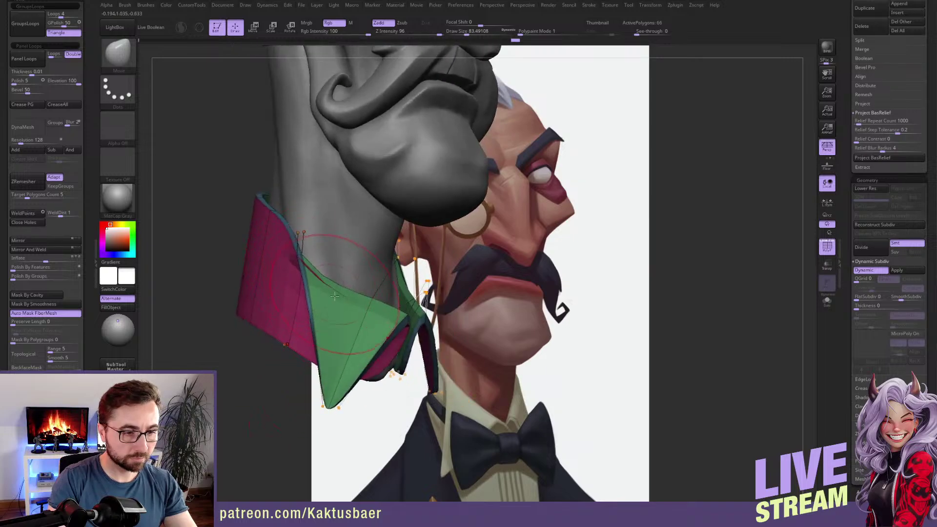
Apply the dynamic subdivision as real levels and refine the flaps' upper edge and the band's front with the Move brush.
left_click(899, 272)
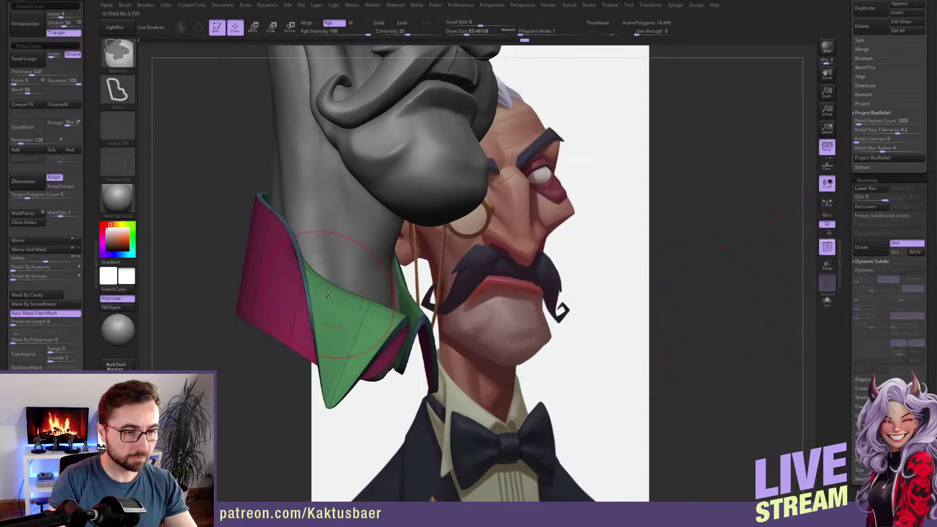
left_click_drag(326, 291, 337, 261)
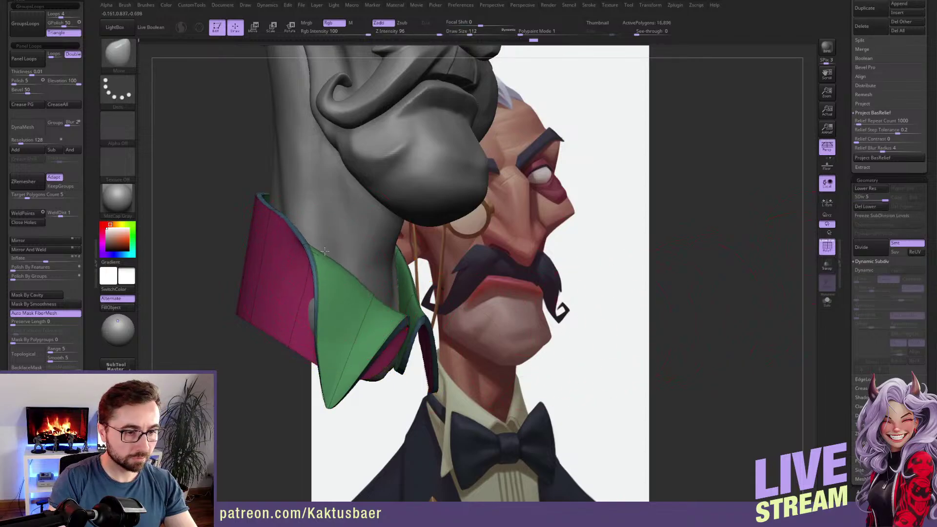
mouse_move(386, 310)
left_mouse_down()
mouse_move(391, 298)
mouse_move(382, 306)
left_mouse_up()
key("s")
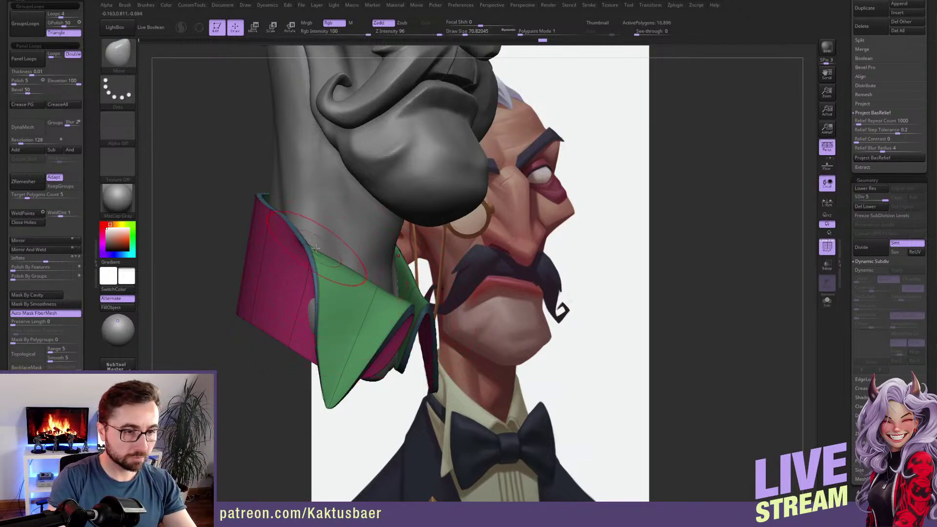
key("s")
left_click_drag(293, 226, 291, 226)
mouse_move(290, 226)
right_mouse_down()
mouse_move(294, 252)
mouse_move(374, 330)
mouse_move(357, 305)
mouse_move(368, 306)
mouse_move(386, 379)
right_mouse_up()
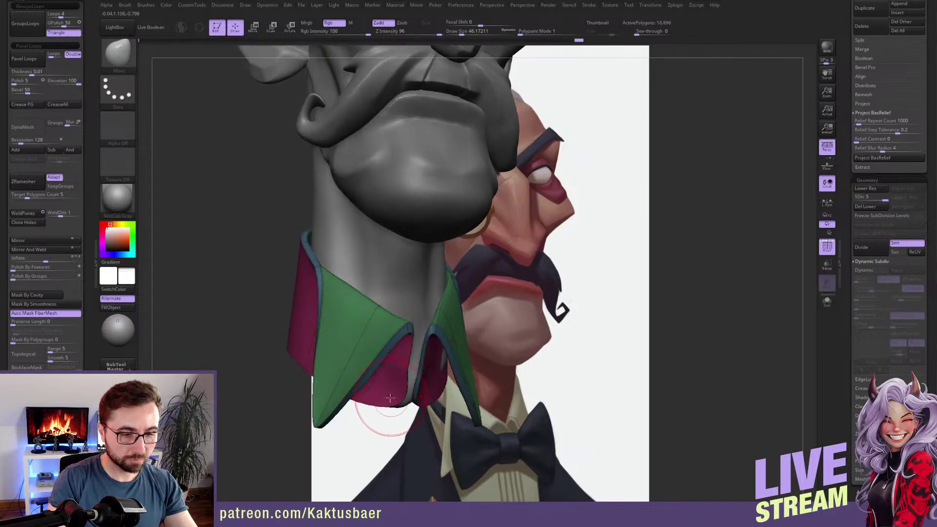
left_click_drag(404, 369, 408, 370)
Hide the polyframe, line the head up with the reference, nudge the flap tips outward and smooth the flaps' front corners.
mouse_move(401, 359)
right_mouse_down()
mouse_move(415, 390)
mouse_move(375, 366)
mouse_move(398, 353)
mouse_move(395, 320)
right_mouse_up()
left_click(833, 248)
scroll(45, 195, "down", 6)
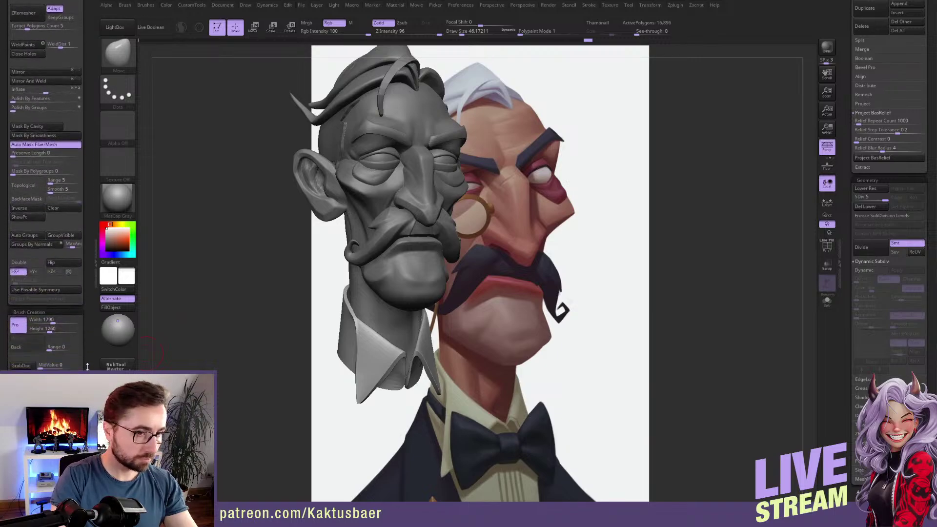
left_click(29, 409)
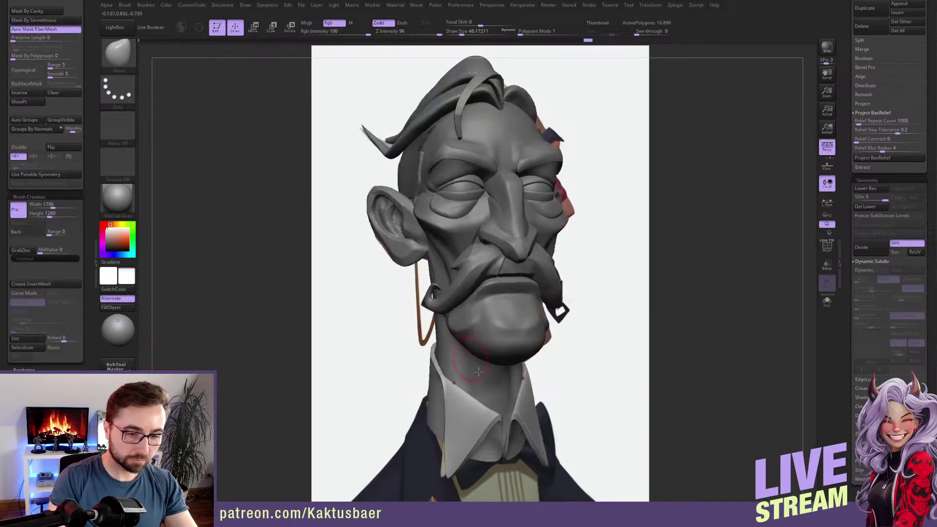
key("s")
left_click(472, 452)
left_click_drag(450, 473, 444, 473)
key("s")
left_click(451, 445)
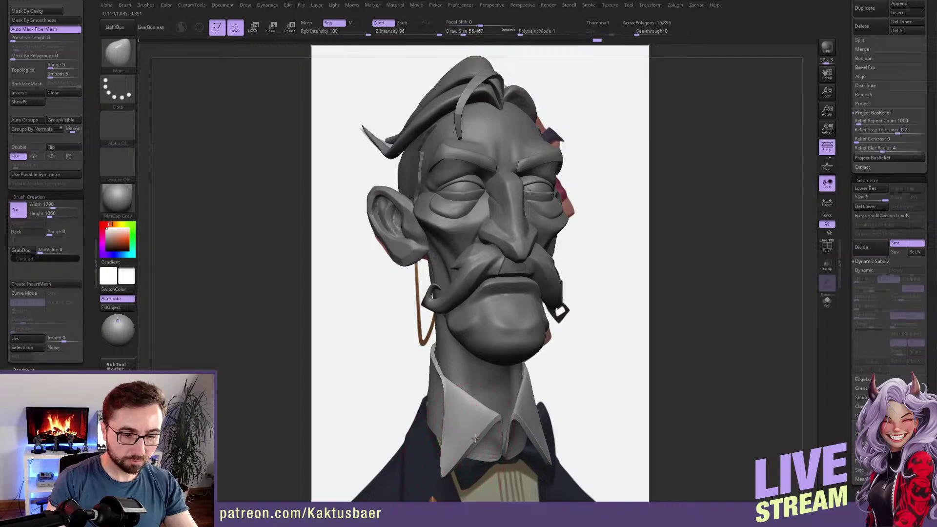
left_click_drag(492, 426, 490, 428, "shift")
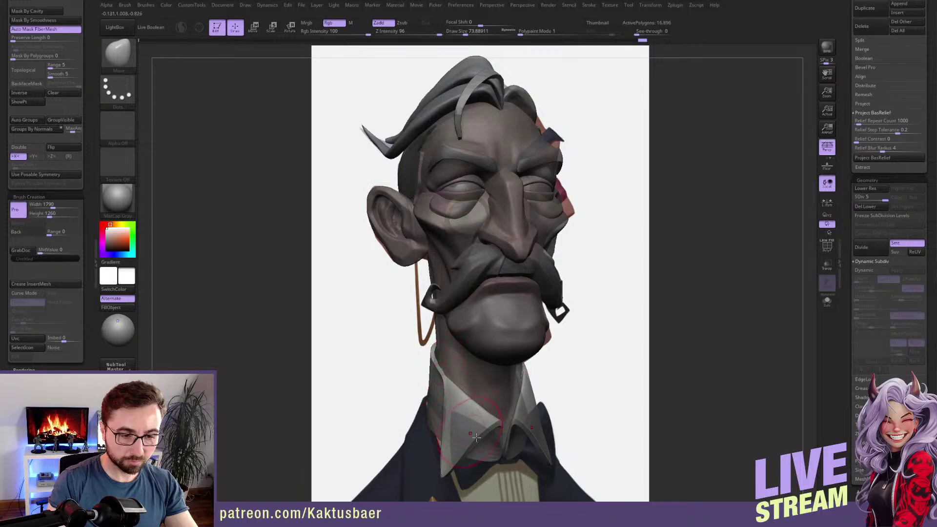
Append a Sphere3D subtool and scale it down to a small ball.
left_click_drag(845, 207, 847, 447)
left_click(902, 245)
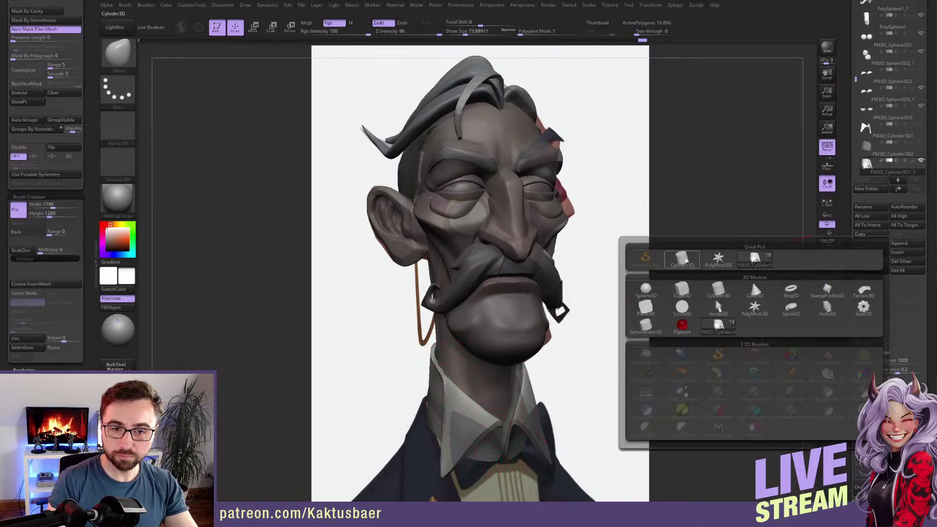
left_click(646, 290)
right_click_drag(573, 301, 591, 293)
key("w")
left_click(445, 247)
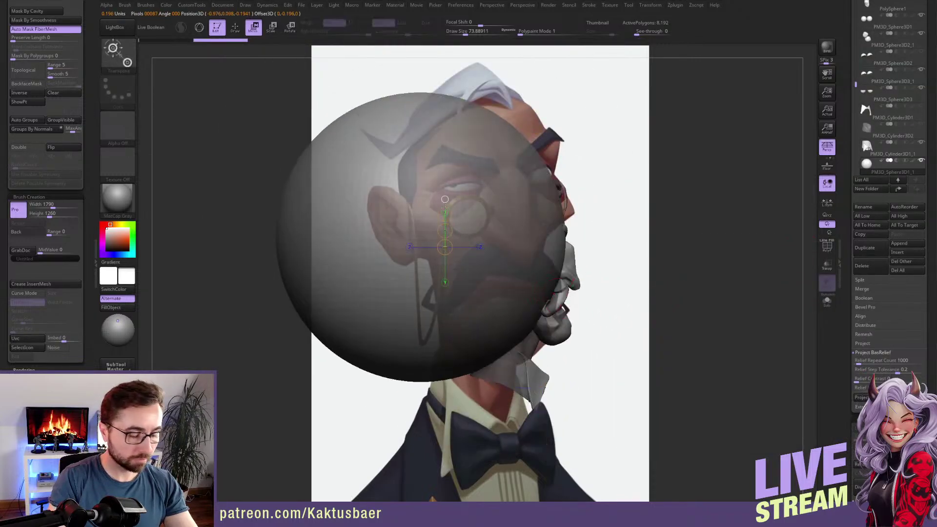
key("e")
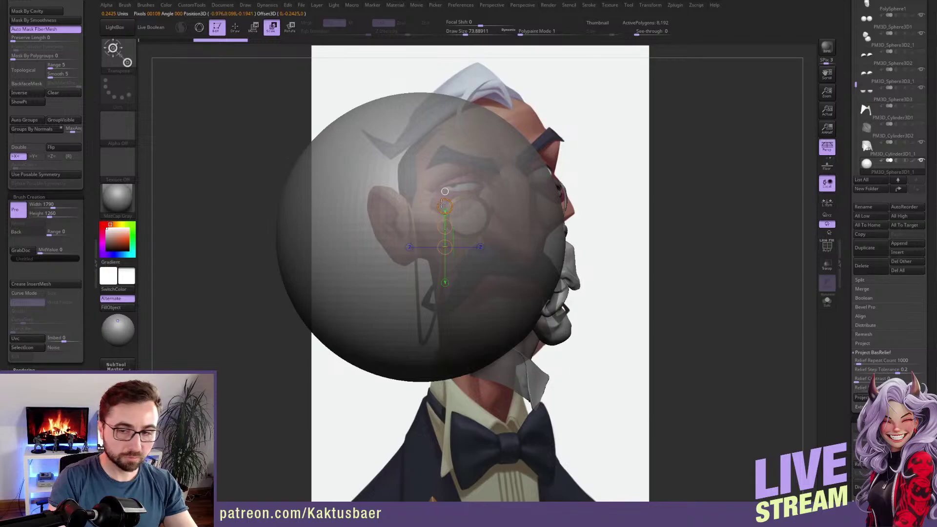
left_click_drag(448, 225, 485, 270)
key("ctrl+z")
Move the small sphere to the front of the collar between the flaps and scale it to fit there.
key("w")
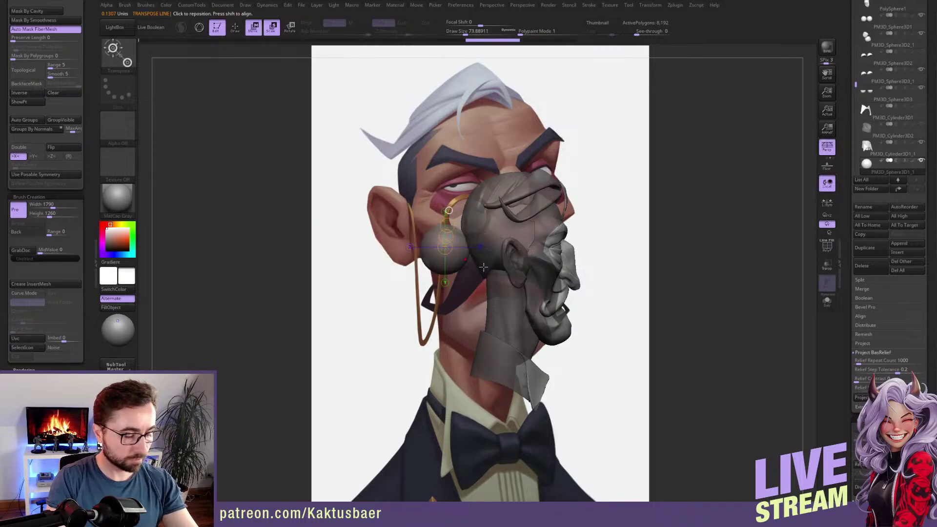
left_click_drag(447, 236, 555, 375)
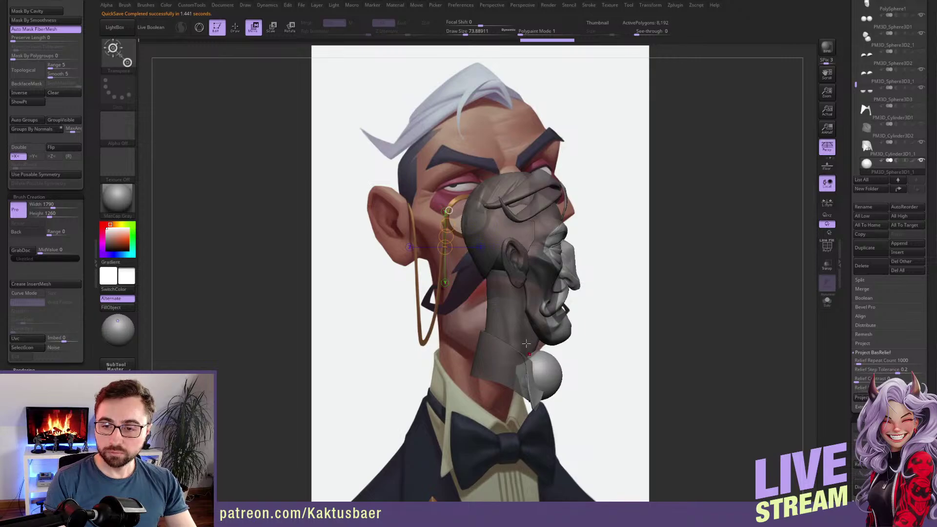
right_click_drag(515, 334, 471, 335)
mouse_move(493, 342)
right_mouse_down("alt")
mouse_move(466, 298)
mouse_move(477, 330)
mouse_move(490, 326)
right_mouse_up("alt")
left_click_drag(434, 320, 435, 247, "shift")
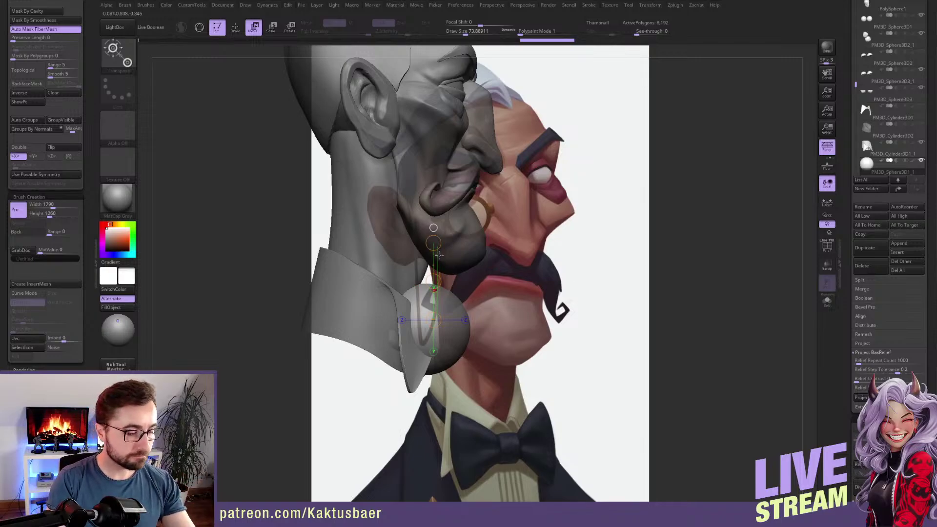
key("e")
left_click_drag(434, 242, 447, 285)
key("q")
mouse_move(518, 337)
right_mouse_down()
mouse_move(454, 332)
mouse_move(416, 306)
mouse_move(420, 314)
right_mouse_up()
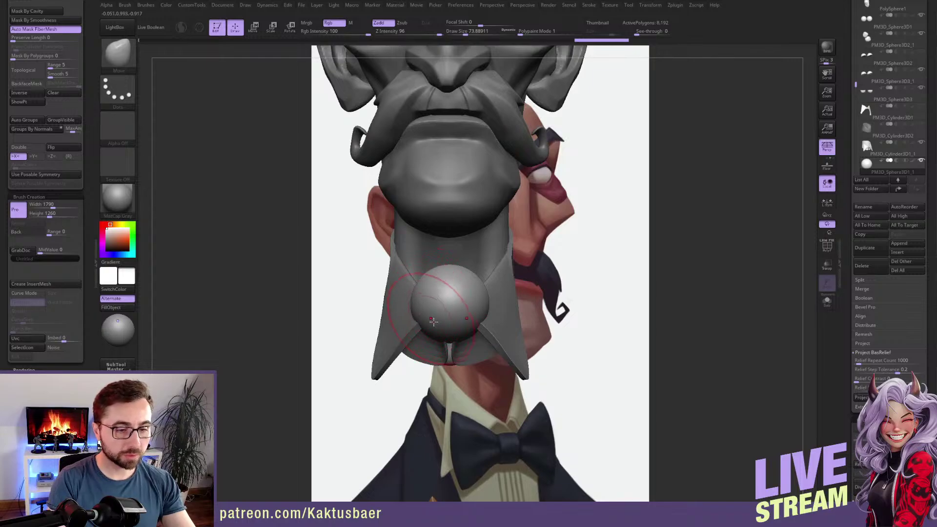
Insert a mirrored pair of cylinders on both sides of the sphere with the IMM Primitives brush.
key("w")
key("q")
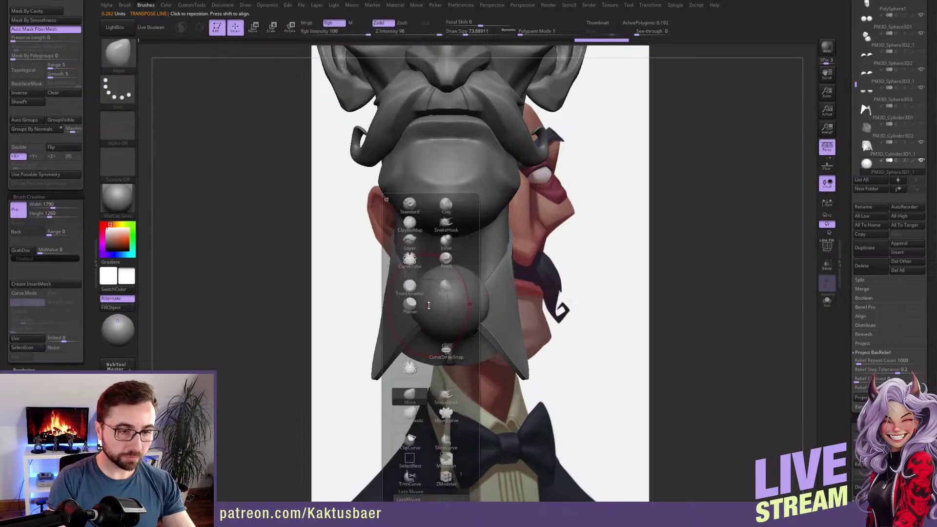
key("b")
left_click(481, 253)
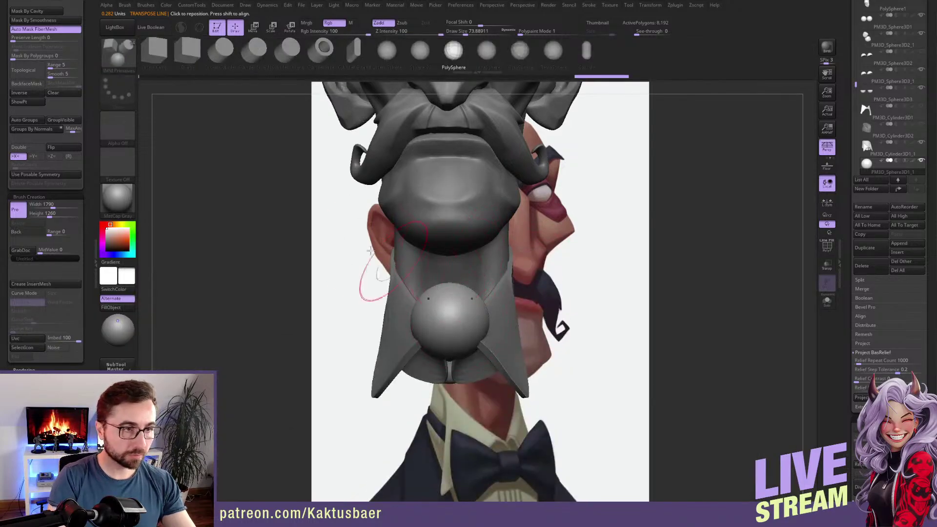
right_click_drag(452, 336, 460, 334)
left_click_drag(416, 320, 416, 349)
right_click_drag(416, 348, 389, 357)
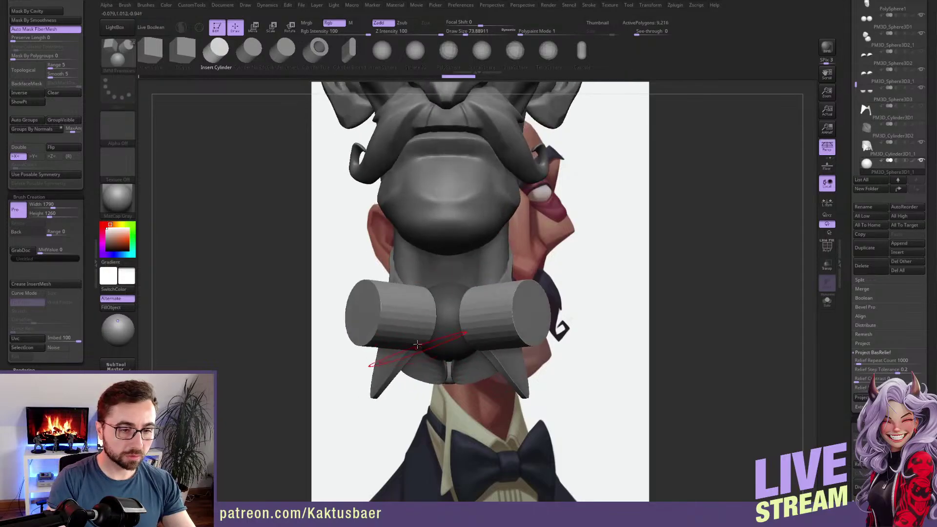
Isolate the two cylinders and split them from the sphere into a separate subtool.
left_click(395, 316, "ctrl+shift")
left_click_drag(86, 38, 87, 181)
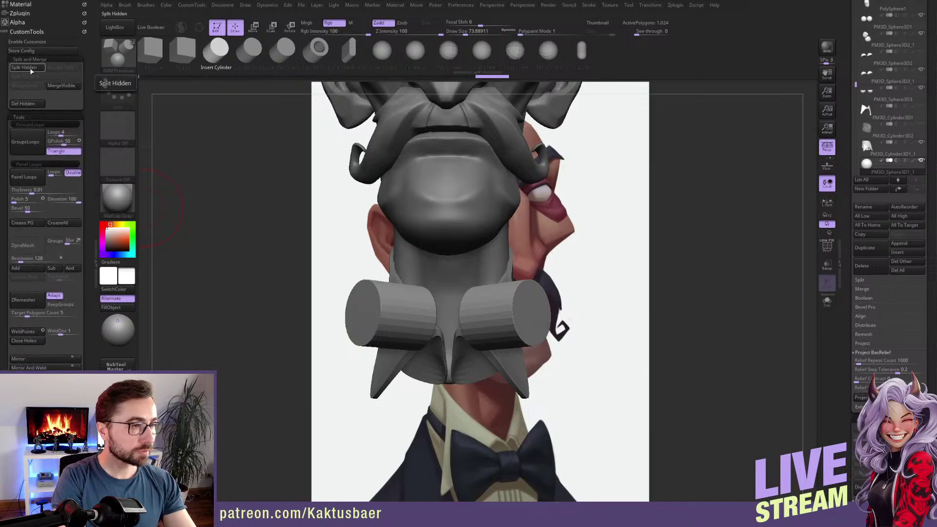
left_click(25, 68)
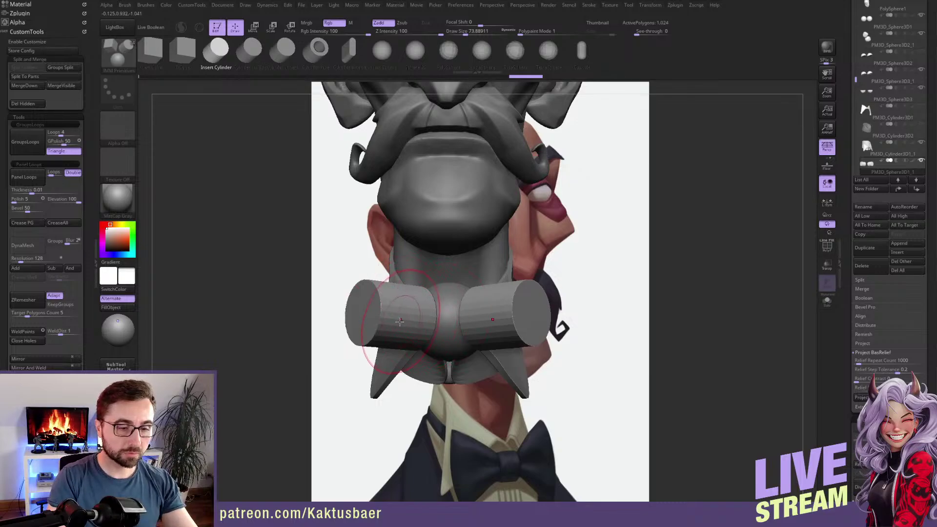
DynaMesh the cylinder pair at resolution 128 and flare their outer ends into bow tie wings with the Move brush.
key("b")
key("m")
key("v")
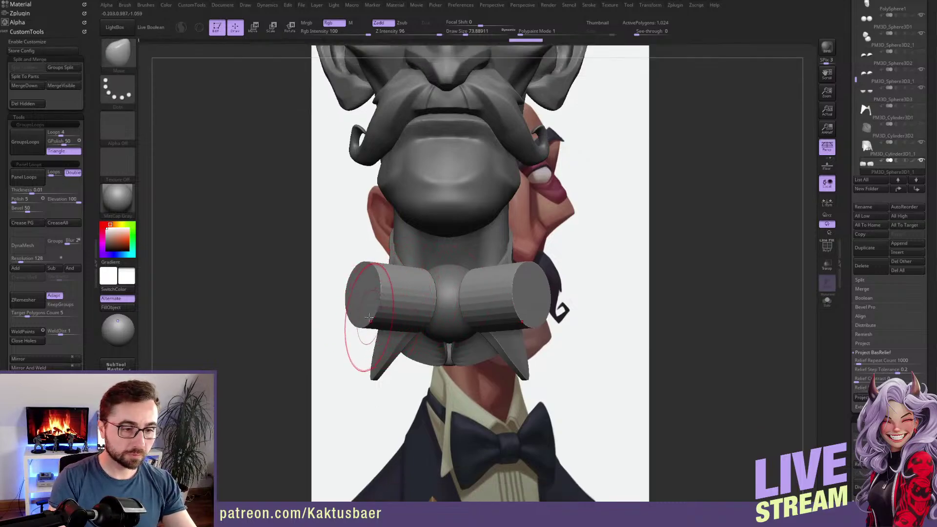
left_click(29, 246)
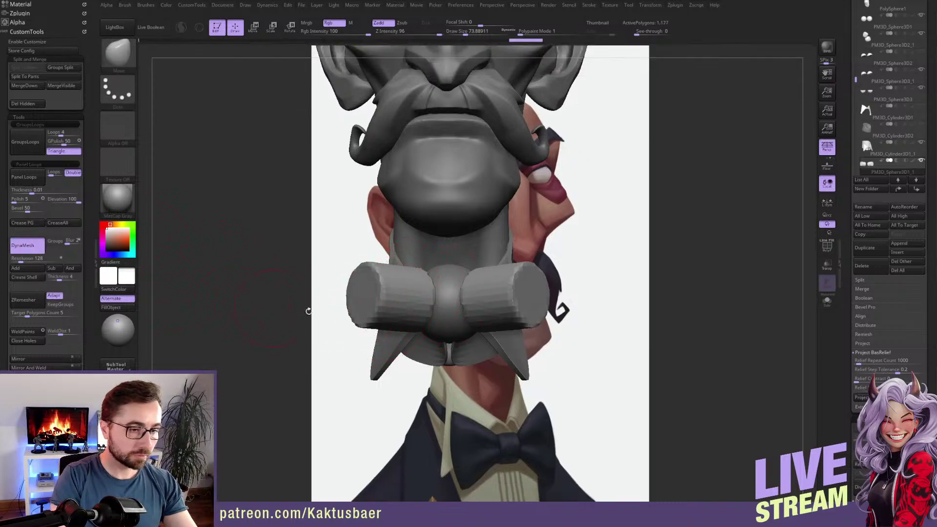
left_click_drag(365, 318, 364, 361)
left_click_drag(367, 287, 368, 256)
Reposition and rotate the two bow tie wings so they line up with the front of the collar.
right_click_drag(379, 292, 439, 288)
key("w")
mouse_move(342, 283)
left_mouse_down("shift")
mouse_move(367, 283)
mouse_move(357, 293)
mouse_move(313, 252)
mouse_move(311, 302)
left_mouse_up("shift")
key("q")
key("r")
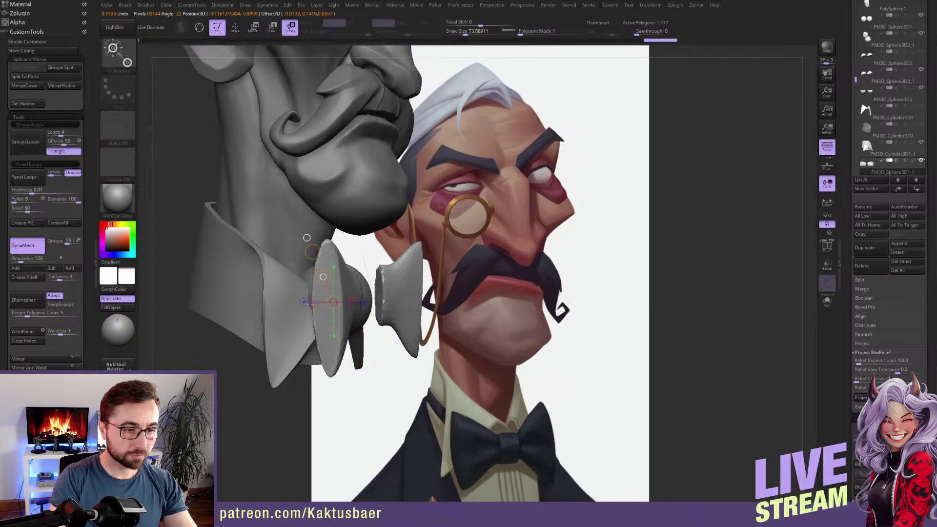
right_click_drag(289, 319, 215, 312, "shift")
mouse_move(449, 297)
left_mouse_down()
mouse_move(419, 280)
mouse_move(416, 263)
mouse_move(420, 276)
mouse_move(402, 283)
left_mouse_up()
key("e")
key("q")
Move the wings in against the collar flaps and adjust their shape with the Move brush.
mouse_move(374, 312)
right_mouse_down()
mouse_move(368, 288)
mouse_move(428, 283)
mouse_move(392, 264)
right_mouse_up()
key("w")
left_click_drag(389, 277, 348, 304)
key("q")
mouse_move(349, 308)
right_mouse_down()
mouse_move(307, 315)
mouse_move(351, 306)
mouse_move(321, 283)
right_mouse_up()
left_click_drag(320, 279, 313, 275)
mouse_move(324, 318)
left_mouse_down()
mouse_move(313, 316)
mouse_move(316, 305)
mouse_move(313, 326)
mouse_move(318, 276)
left_mouse_up()
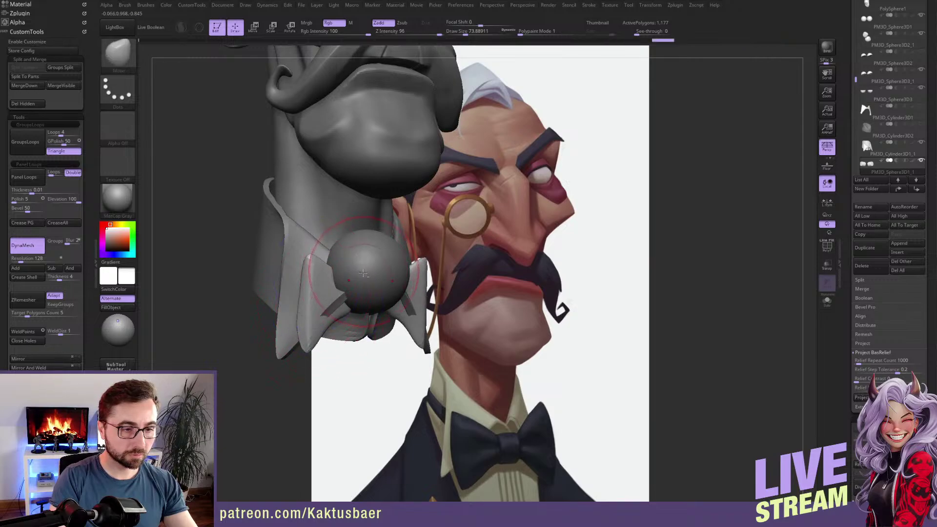
Select the sphere between the wings and DynaMesh it at resolution 128.
left_click(358, 271, "alt")
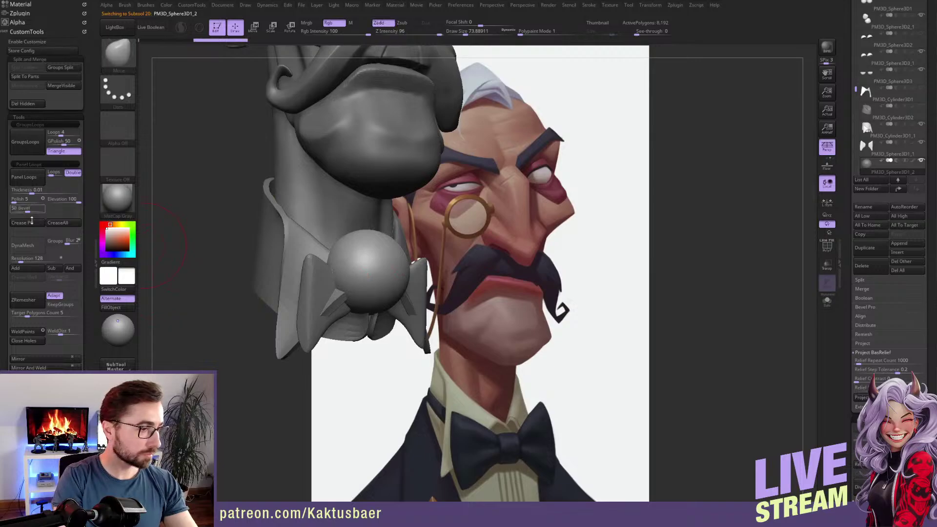
left_click(23, 246)
right_click_drag(311, 273, 355, 290)
Trim one side of the knot sphere flat, then mirror and weld the cut onto the other side.
left_click_drag(352, 343, 360, 256, "ctrl+shift")
left_click_drag(330, 317, 336, 311, "ctrl+shift")
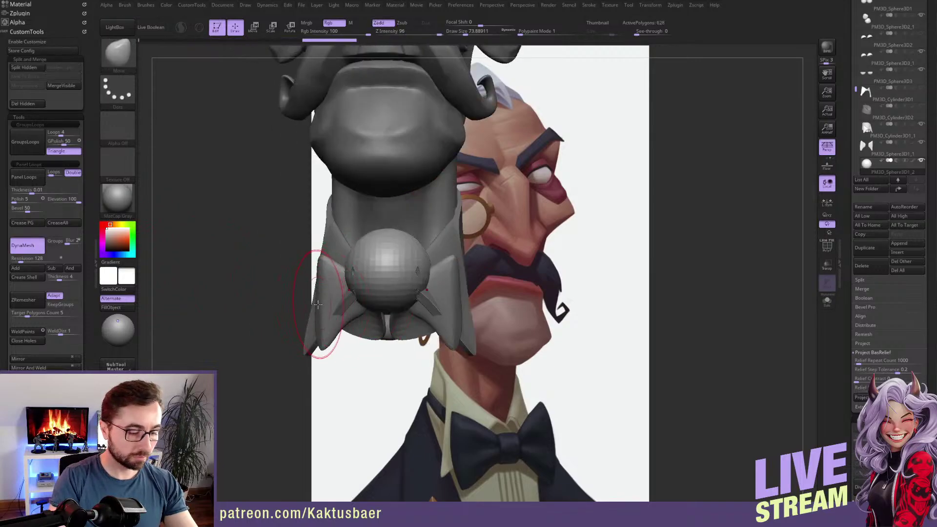
key("b")
left_click(298, 479)
mouse_move(236, 313)
left_mouse_down("ctrl")
mouse_move(243, 342)
mouse_move(258, 296)
mouse_move(255, 308)
left_mouse_up("ctrl")
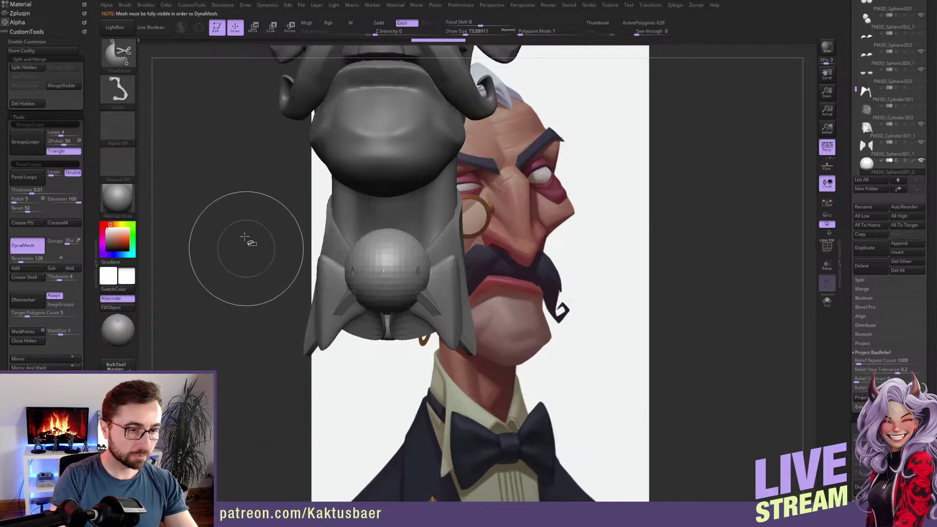
left_click(24, 341)
left_click_drag(357, 360, 360, 213, "ctrl+shift")
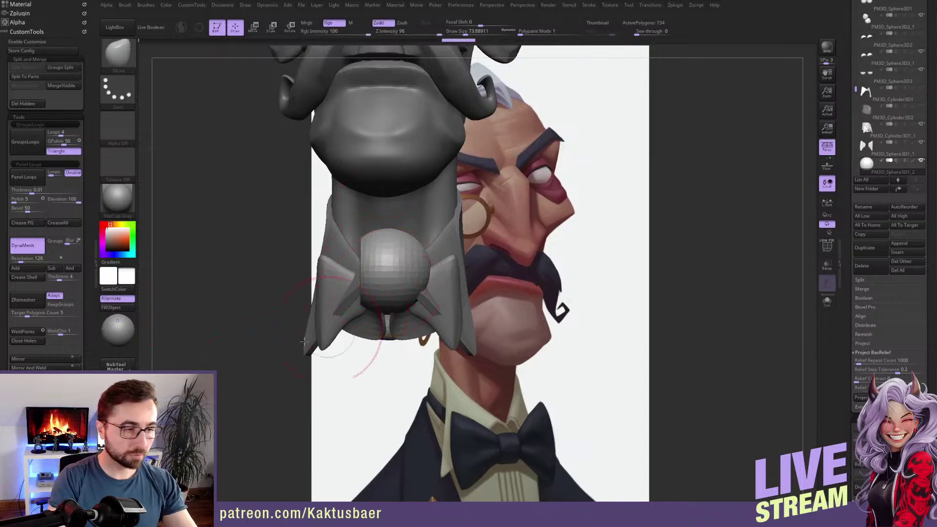
left_click(32, 368)
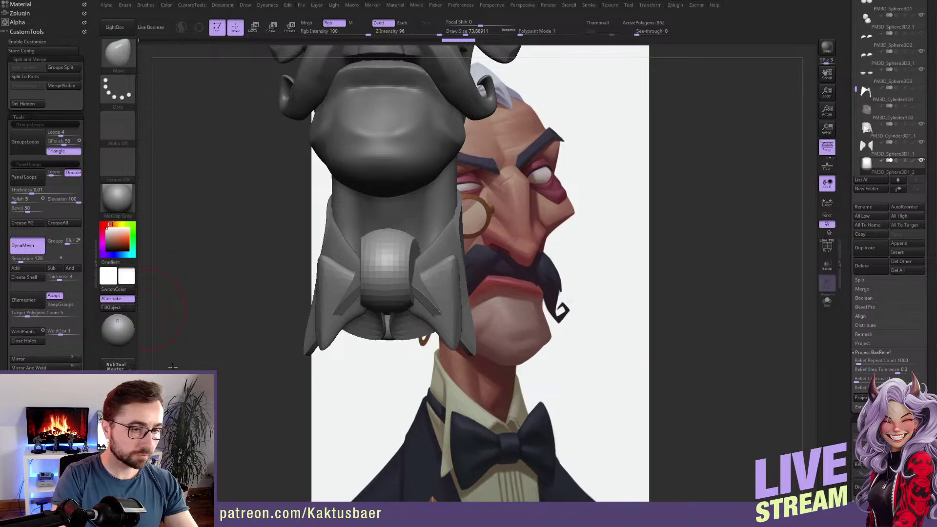
Reshape the trimmed sphere into a compact bow tie knot with the Move brush and re-DynaMesh it.
left_click_drag(246, 341, 288, 341)
left_click_drag(387, 278, 481, 273)
key("s")
left_click_drag(326, 268, 339, 268)
left_click_drag(398, 234, 415, 251, "ctrl")
left_click_drag(307, 261, 338, 288)
key("s")
mouse_move(383, 295)
left_mouse_down()
mouse_move(366, 302)
mouse_move(373, 307)
mouse_move(383, 301)
mouse_move(327, 315)
mouse_move(389, 296)
left_mouse_up()
Move the knot into place at the collar opening and refine its form.
key("w")
mouse_move(331, 297)
left_mouse_down()
mouse_move(345, 293)
mouse_move(350, 303)
left_mouse_up()
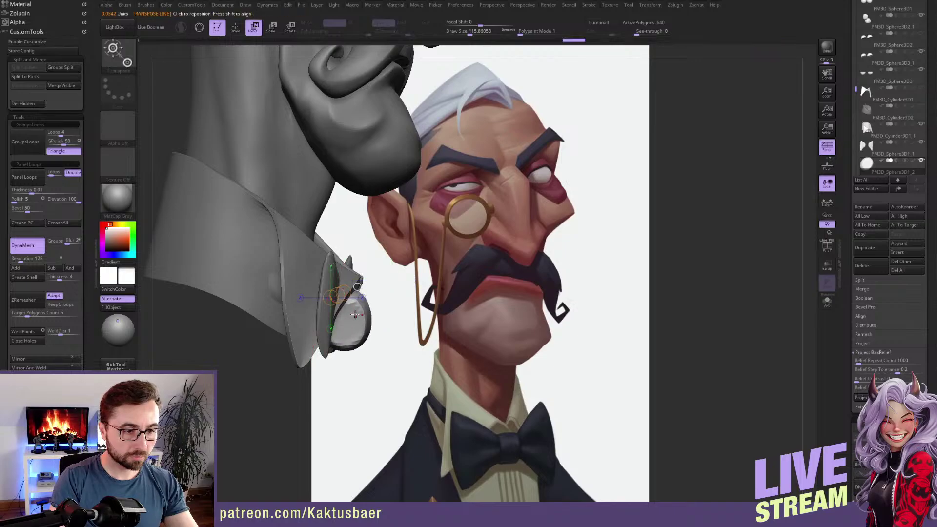
key("q")
right_click_drag(367, 309, 351, 319)
left_click_drag(380, 348, 373, 333)
left_click_drag(372, 330, 378, 324)
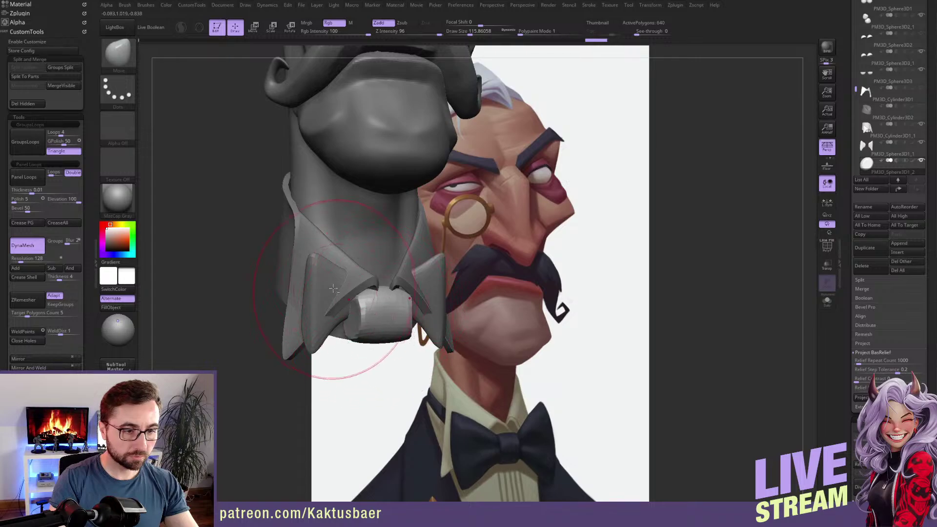
Select the wings, shift them to meet the knot and pull their inner ends toward it.
left_click(336, 293, "alt")
mouse_move(345, 290)
right_mouse_down()
mouse_move(360, 297)
mouse_move(340, 298)
right_mouse_up()
key("w")
mouse_move(343, 294)
left_mouse_down("shift")
mouse_move(343, 267)
mouse_move(343, 300)
left_mouse_up("shift")
key("q")
right_click_drag(343, 300, 364, 303)
left_click_drag(344, 306, 370, 309)
key("s")
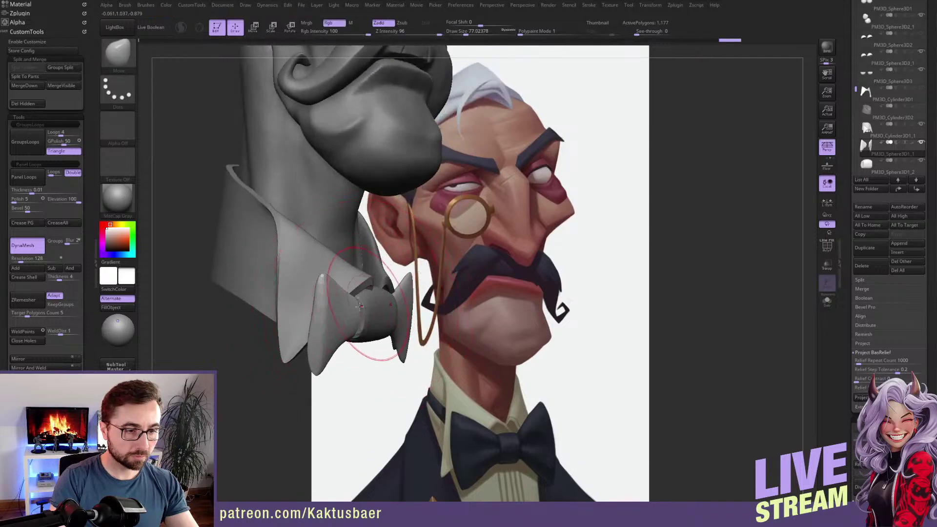
Restore the camera view that matches the reference and adjust the wings' outline to the painted bow tie.
left_click_drag(89, 440, 89, 329)
scroll(45, 370, "down", 10)
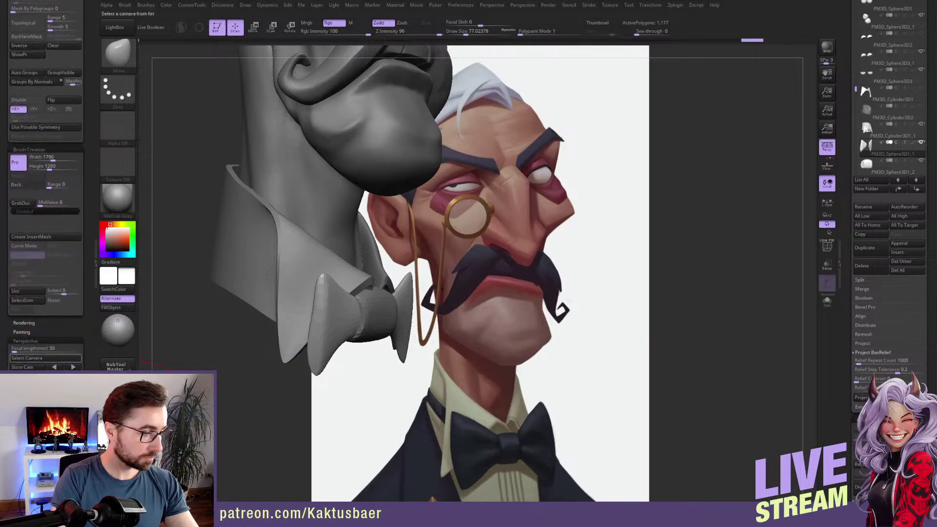
left_click(28, 398)
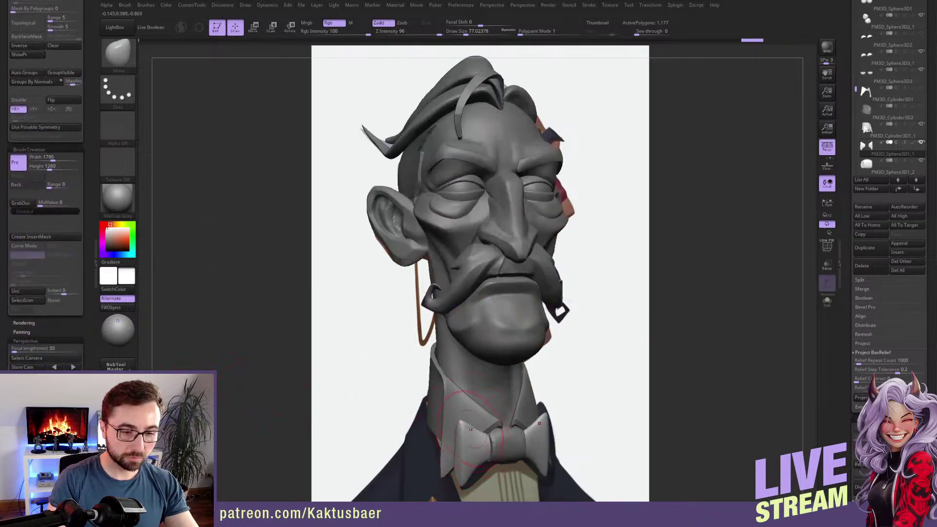
key("s")
left_click_drag(469, 427, 469, 428)
mouse_move(464, 426)
left_mouse_down()
mouse_move(461, 417)
mouse_move(472, 423)
mouse_move(452, 448)
mouse_move(481, 468)
left_mouse_up()
key("s")
Fit the knot and the adjoining wing edges to the painted bow tie with the Move brush.
key("s")
left_click(504, 448, "alt")
mouse_move(505, 431)
left_mouse_down("shift")
mouse_move(503, 466)
mouse_move(490, 452)
left_mouse_up("shift")
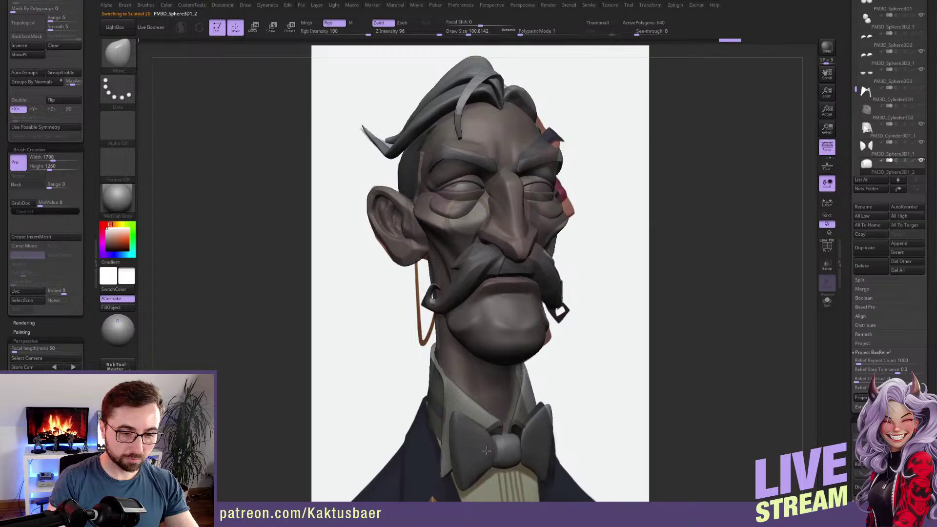
left_click(495, 449, "alt")
left_click_drag(493, 443, 483, 434)
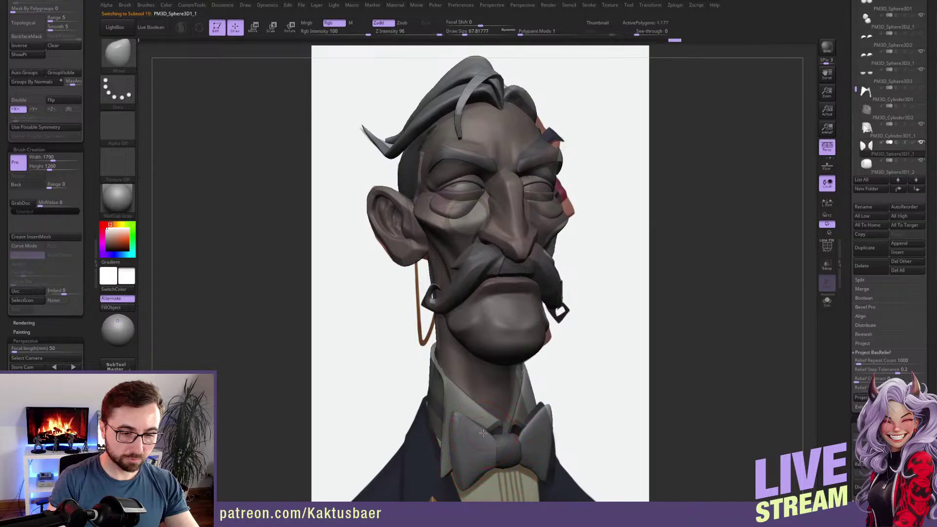
left_click(506, 445, "alt")
left_click_drag(505, 466, 509, 449)
mouse_move(509, 449)
right_mouse_down("alt")
mouse_move(478, 383)
mouse_move(451, 366)
right_mouse_up("alt")
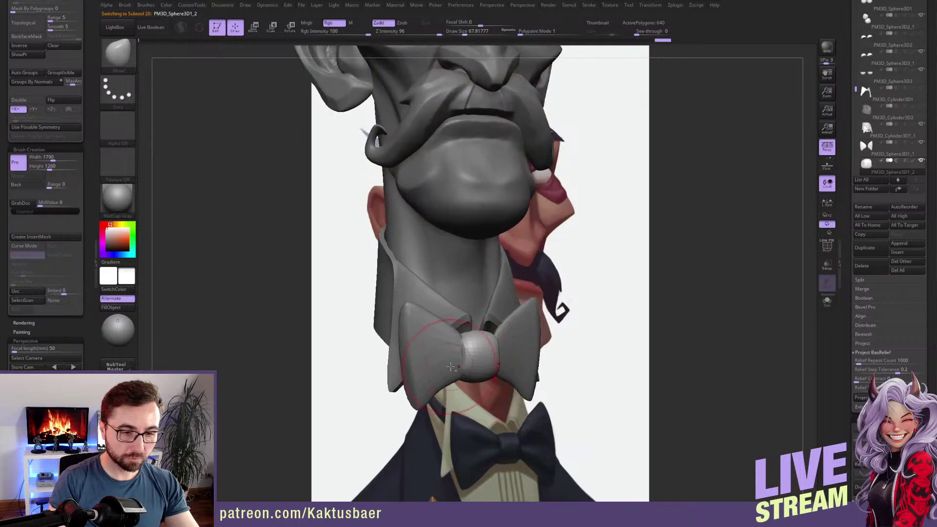
Subdivide the wings and carve fabric folds radiating from the knot with the DamStandard brush.
left_click(451, 366, "alt")
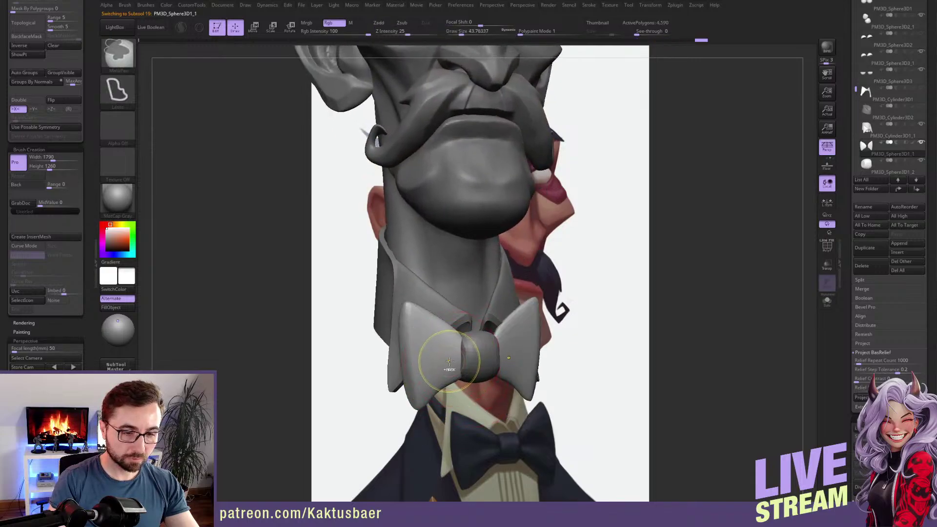
key("b")
key("d")
key("s")
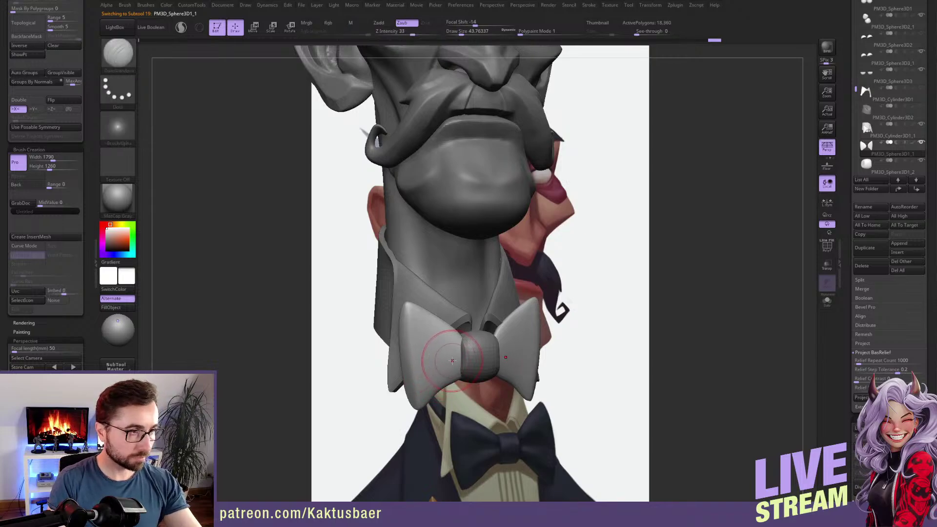
left_click_drag(459, 343, 401, 344)
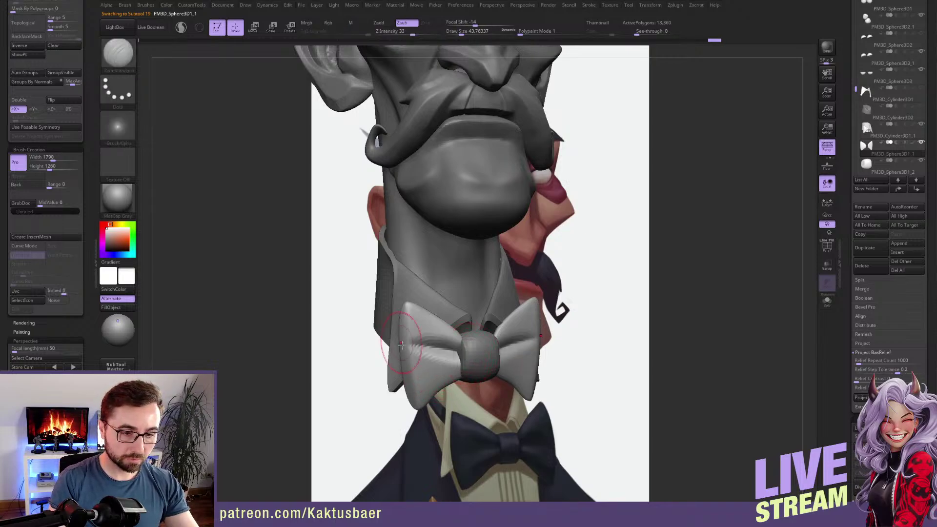
mouse_move(451, 362)
left_mouse_down()
mouse_move(437, 338)
mouse_move(421, 340)
left_mouse_up()
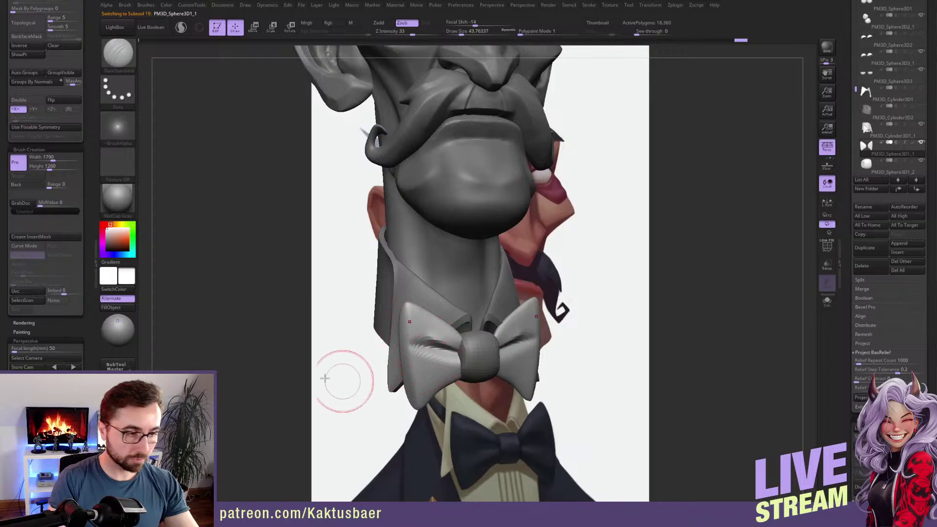
key("ctrl+shift+z")
key("ctrl+z")
Re-DynaMesh the wings at resolution 128 and smooth the carved folds.
left_click_drag(86, 71, 92, 150)
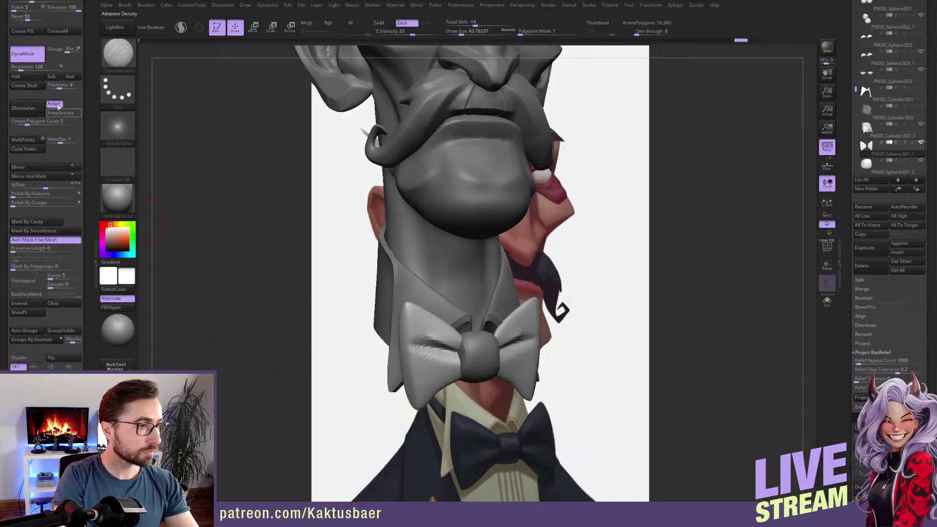
left_click_drag(212, 147, 274, 207, "ctrl")
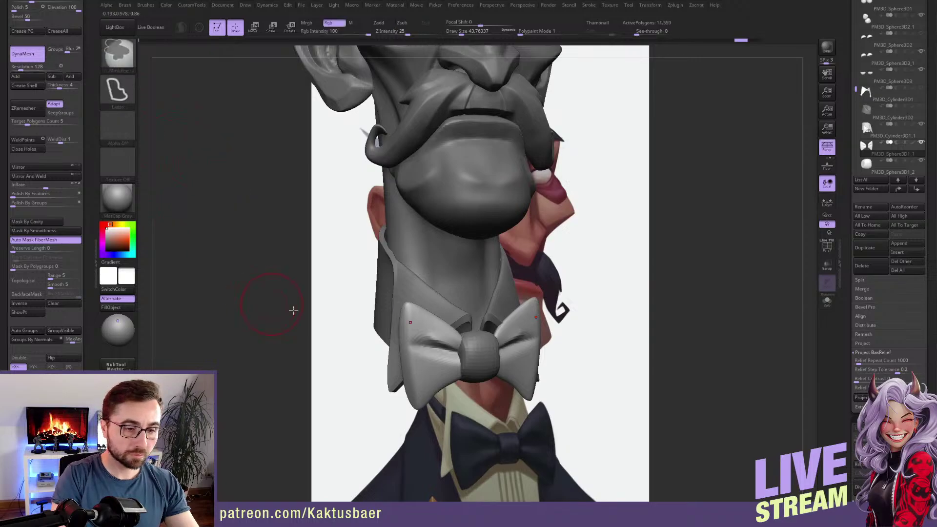
left_click_drag(430, 339, 423, 344, "shift")
left_click_drag(432, 377, 428, 365, "shift")
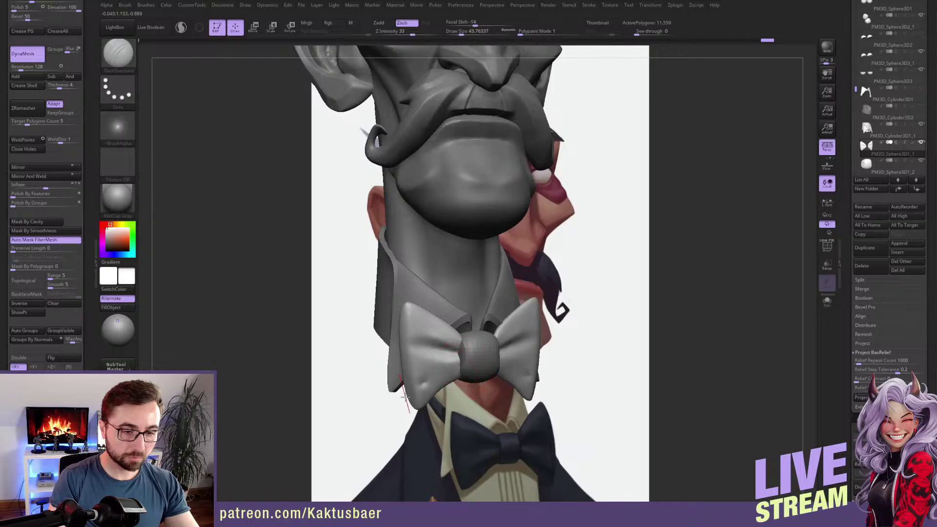
left_click_drag(430, 359, 447, 366, "shift")
Isolate the wings, carve a fold across their lower part with the Slash3 brush and smooth it.
key("shift+alt+s")
key("ctrl+z")
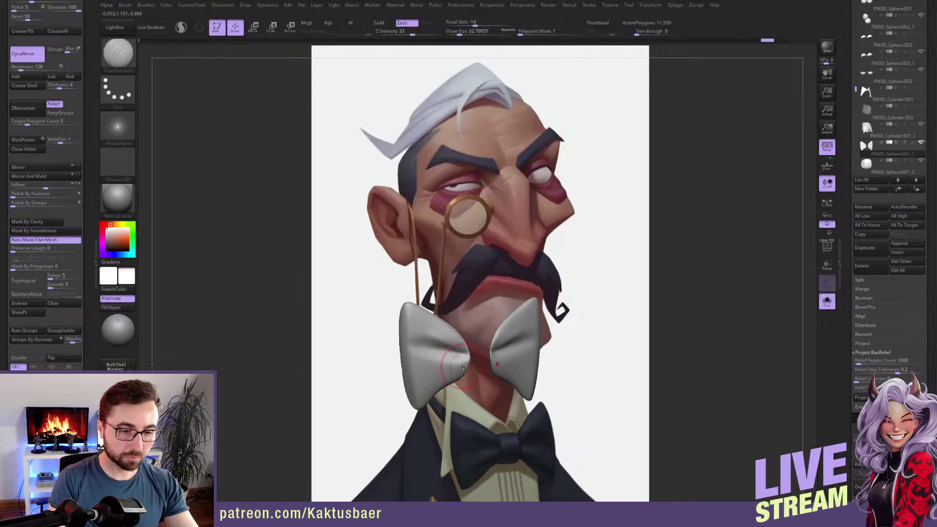
key("b")
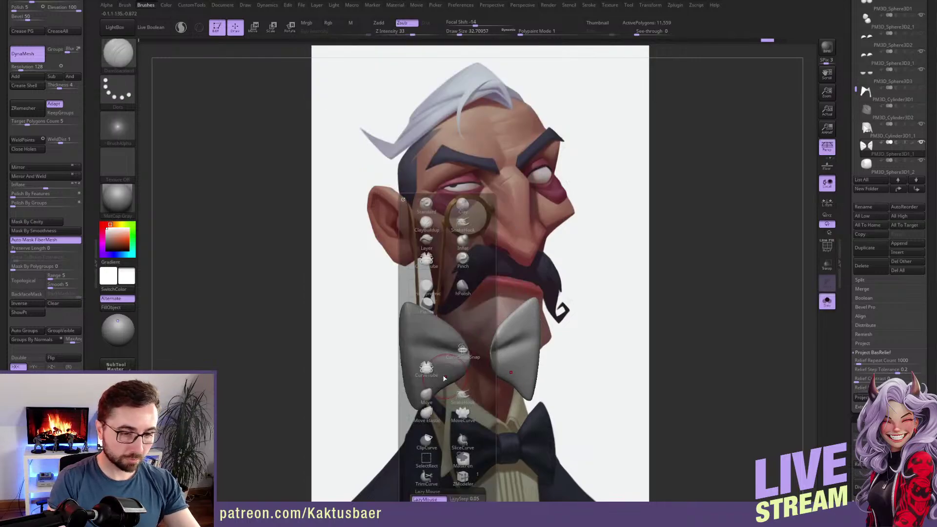
key("b")
key("s")
left_click(299, 450)
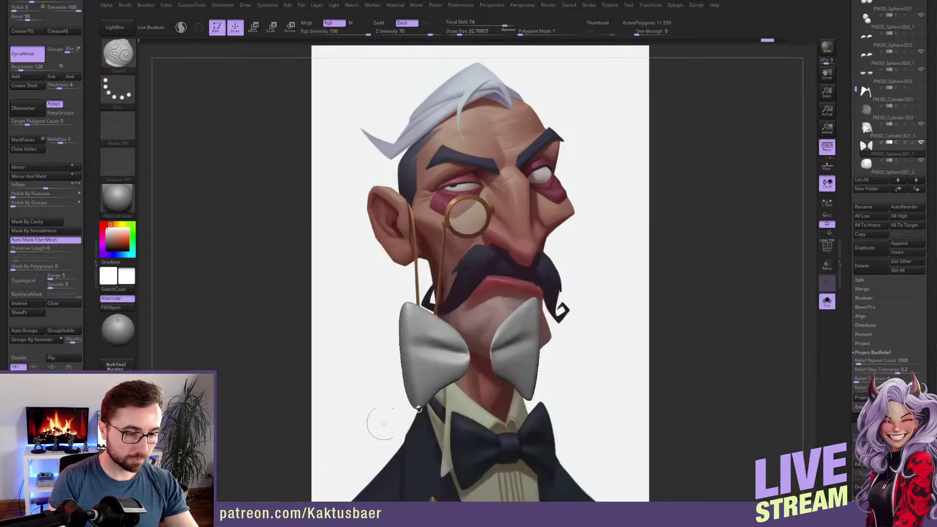
key("ctrl")
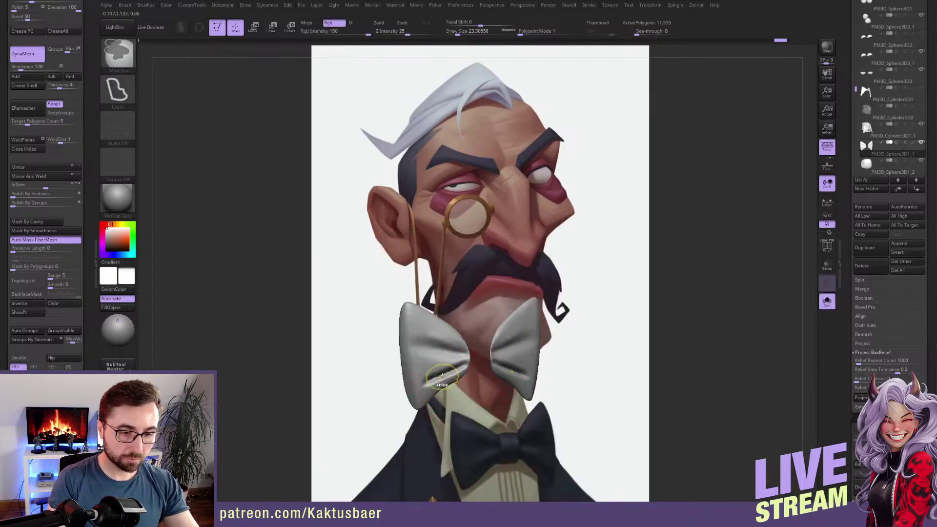
key("shift")
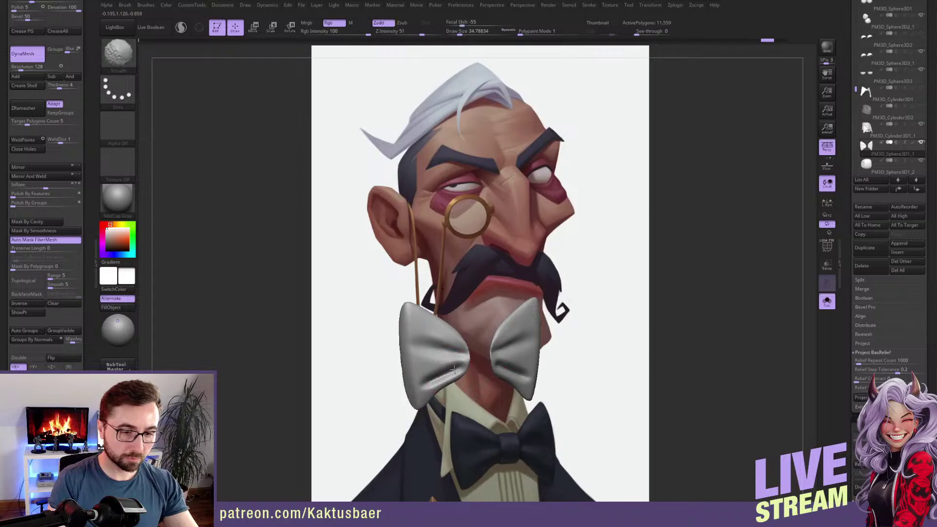
left_click_drag(423, 387, 432, 381, "shift")
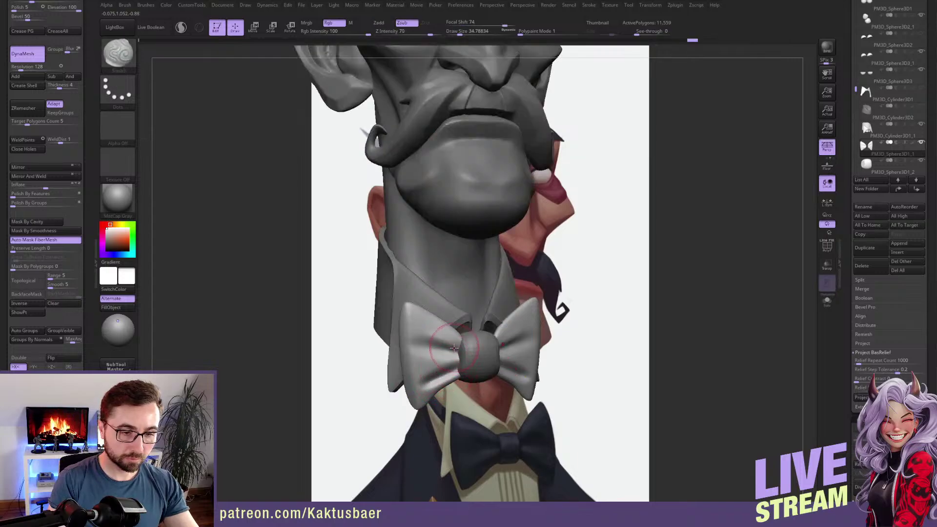
Try to carve a sharp fold across the upper part of the wings with the Slash3 brush.
left_click_drag(450, 344, 415, 321)
key("ctrl+z")
key("bracketleft")
left_click_drag(457, 344, 414, 326)
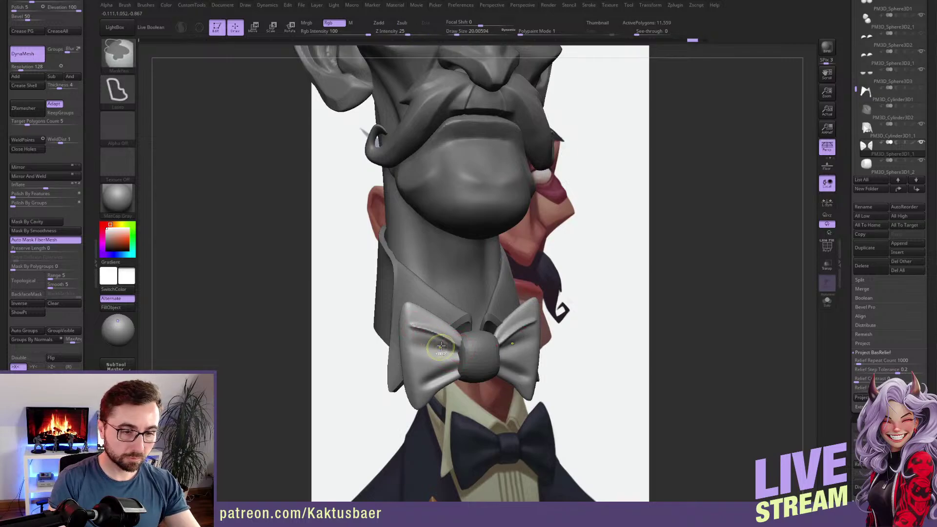
key("ctrl+z")
Carve a softer fold across the upper part of the wings with a larger brush at Z Intensity 10.
left_click(334, 23)
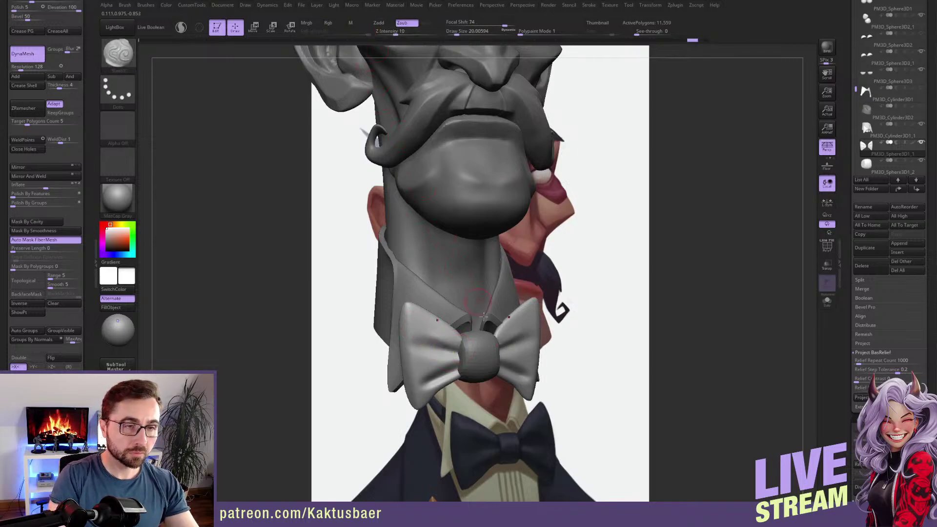
key("bracketright")
left_click_drag(410, 328, 444, 341)
Raise the Z Intensity to 27 and carve another fold across the lower part of the wings.
left_click(401, 33)
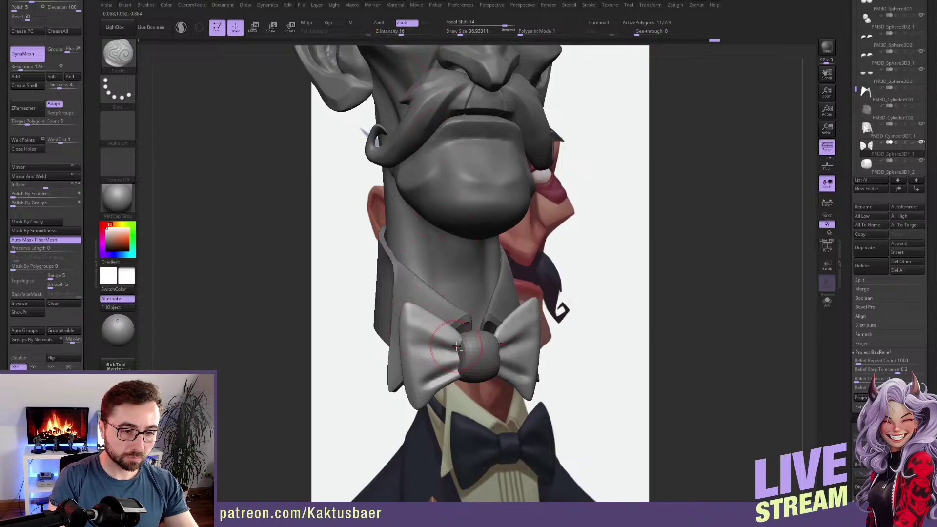
left_click(407, 33)
left_click_drag(408, 32, 410, 32)
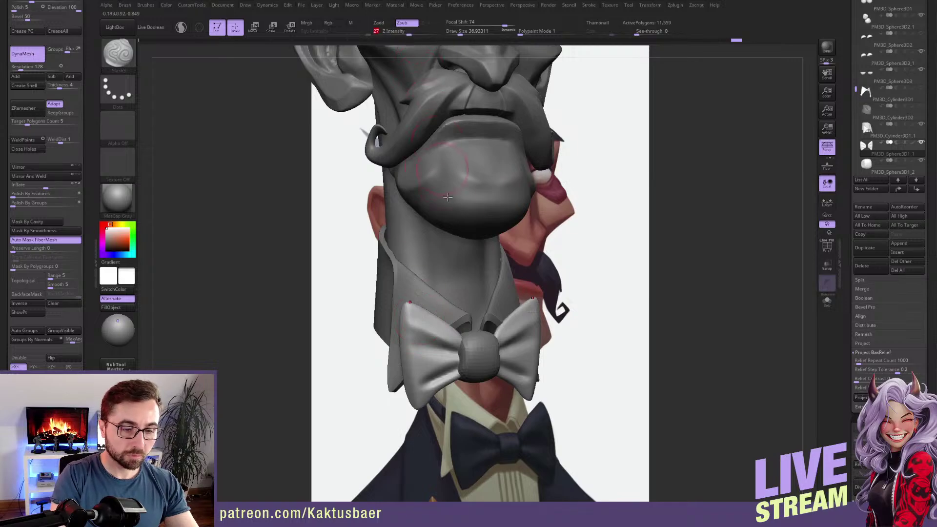
left_click_drag(441, 367, 419, 375)
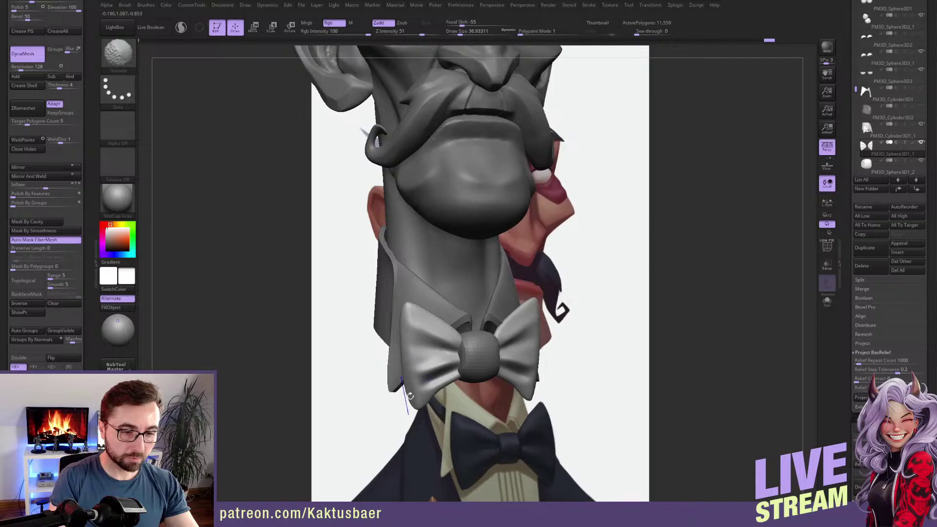
Smooth the folds on the bow tie's wings toward their outer edges.
left_click_drag(501, 376, 456, 379)
key("alt+s")
right_click_drag(460, 377, 439, 374)
left_click_drag(460, 378, 431, 394)
mouse_move(434, 381)
right_mouse_down()
mouse_move(440, 349)
mouse_move(409, 352)
mouse_move(444, 362)
right_mouse_up()
Adjust the placement of the bow tie's wings in front of the collar with the transpose line.
key("w")
left_click_drag(439, 350, 471, 274)
left_click_drag(438, 322, 489, 344)
key("alt+s")
key("q")
Build up clay along the lower part of the wings at Z Intensity 20 and smooth it into the folds.
mouse_move(415, 313)
right_mouse_down()
mouse_move(488, 359)
mouse_move(430, 305)
right_mouse_up()
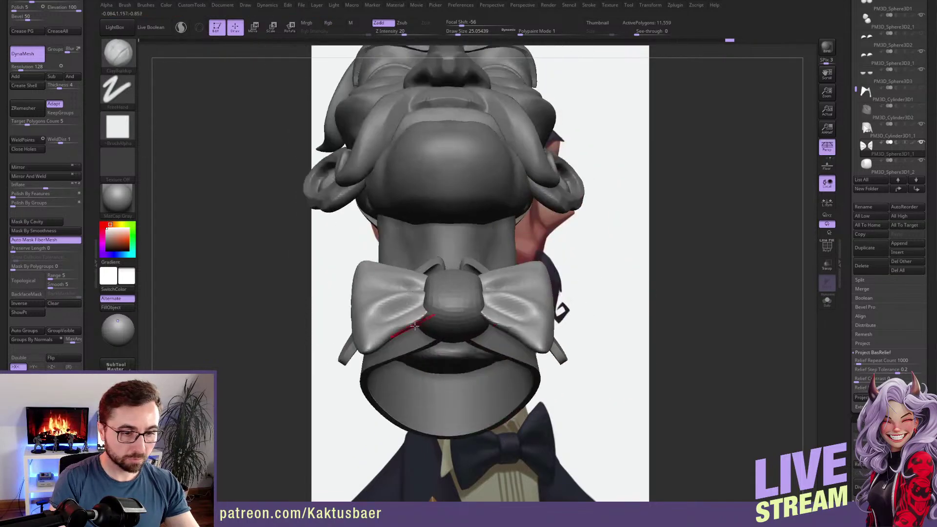
right_click_drag(387, 326, 413, 305)
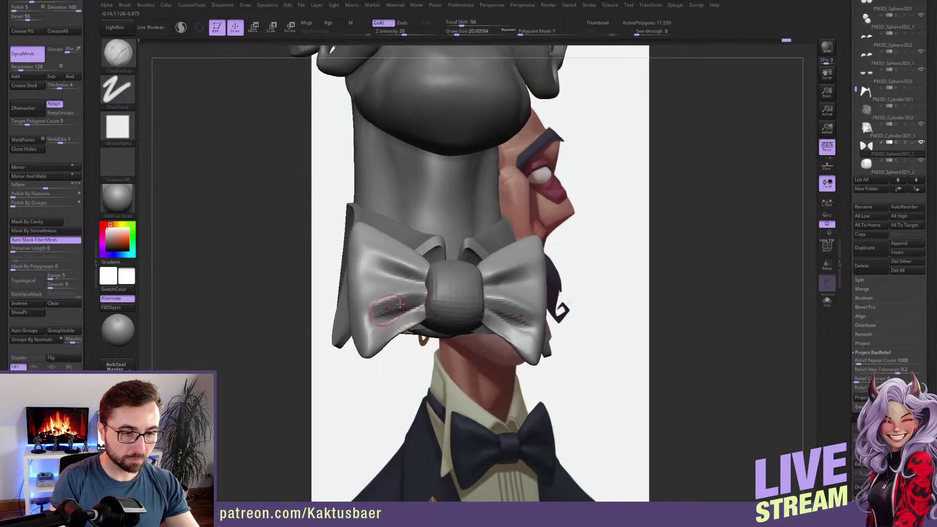
key("shift")
left_click_drag(385, 338, 414, 321, "shift")
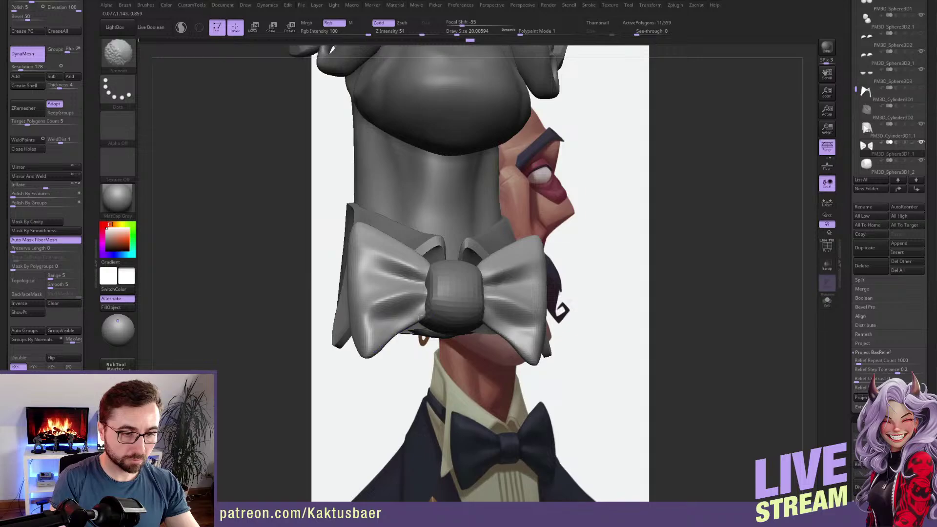
right_click_drag(389, 334, 385, 314)
mouse_move(421, 306)
left_mouse_down()
mouse_move(377, 311)
mouse_move(390, 311)
left_mouse_up()
right_click_drag(409, 320, 383, 337)
Reshape the lower edge of the wings beside the knot with an enlarged Move brush.
key("b")
key("m")
key("v")
key("bracketright")
key("bracketright")
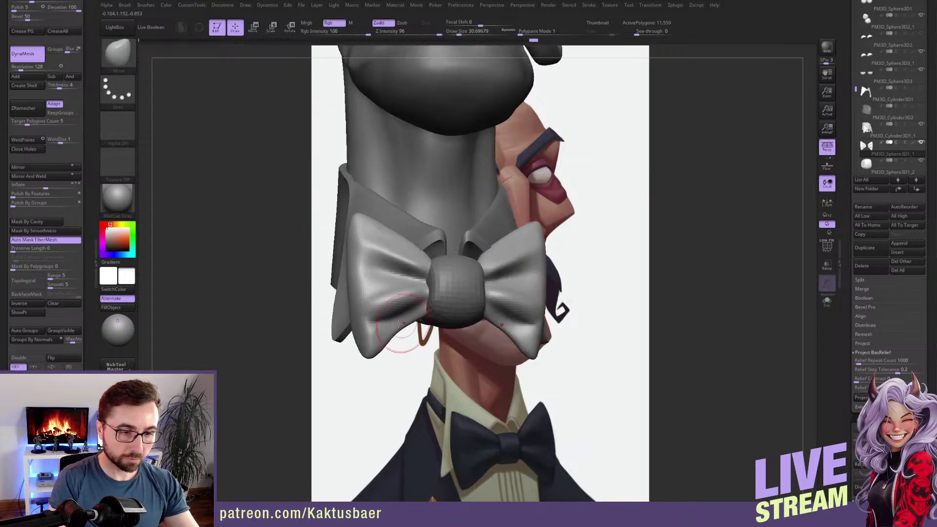
left_click_drag(392, 337, 404, 327)
mouse_move(403, 324)
right_mouse_down("ctrl")
mouse_move(408, 298)
mouse_move(429, 292)
mouse_move(432, 336)
mouse_move(429, 317)
right_mouse_up("ctrl")
Subdivide the bow tie's knot, carve vertical creases into it with the DamStandard brush and smooth them.
left_click(437, 300, "alt")
key("ctrl+d")
key("b")
key("d")
key("s")
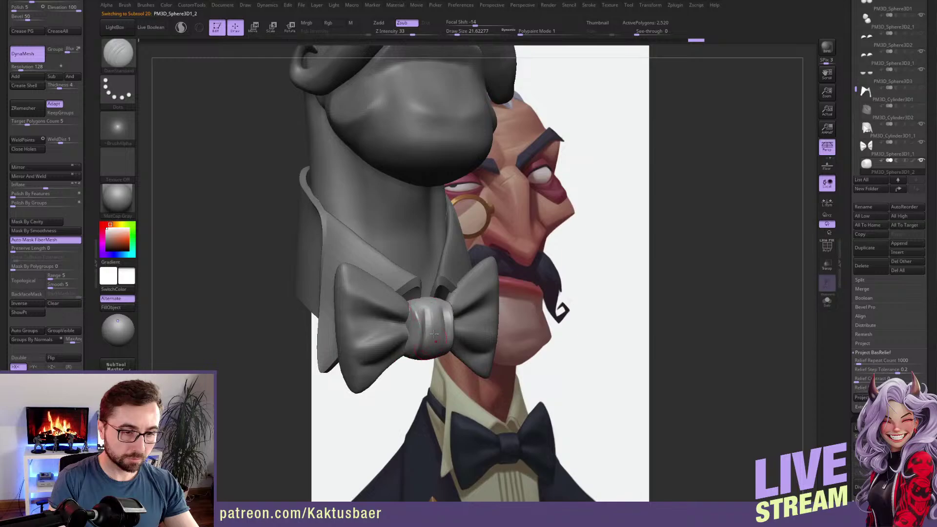
key("shift")
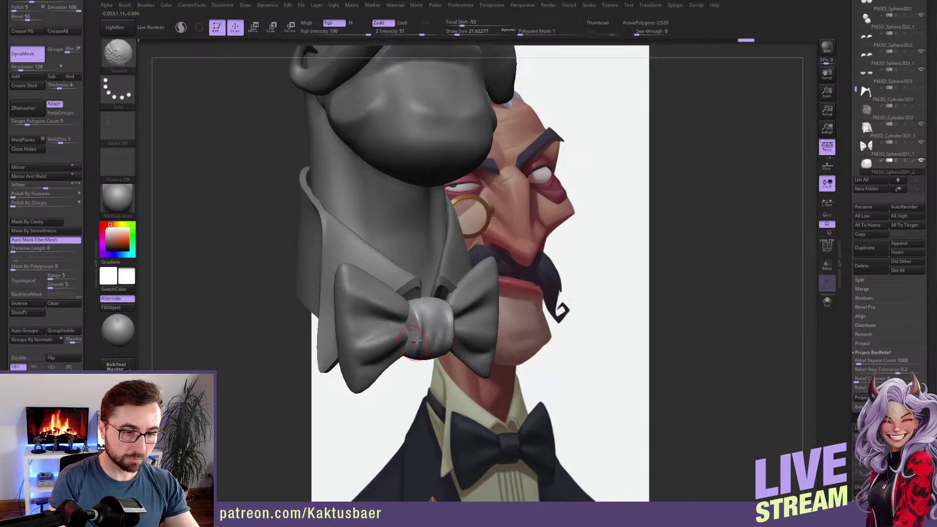
Adjust the knot's shape with the Move brush and shift the knot into place between the wings.
key("b")
key("m")
key("v")
key("s")
mouse_move(452, 327)
right_mouse_down()
mouse_move(421, 331)
mouse_move(421, 303)
right_mouse_up()
right_click_drag(430, 339, 426, 356)
left_click_drag(430, 337, 425, 339)
right_click_drag(406, 344, 423, 335)
key("w")
left_click_drag(419, 332, 447, 333)
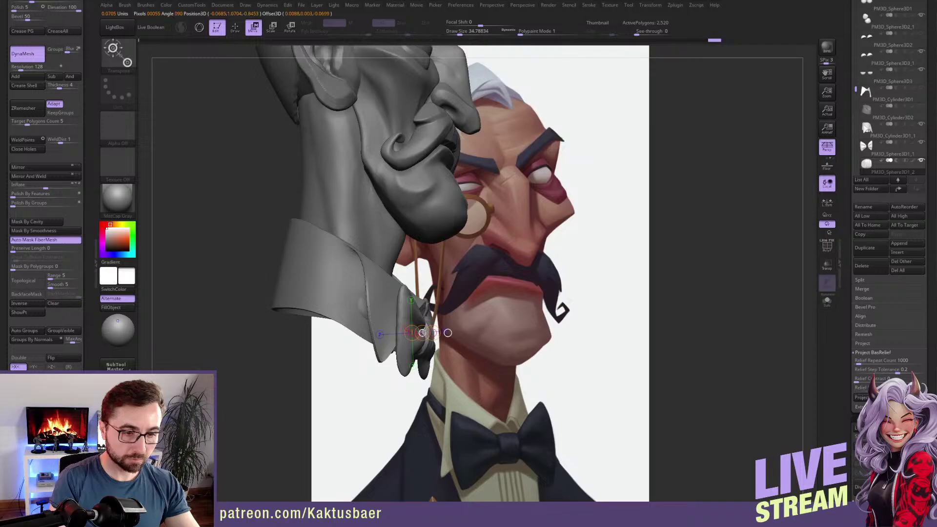
key("q")
Reshape the shirt collar around the bow tie with the Move brush and save the project.
mouse_move(429, 326)
right_mouse_down()
mouse_move(434, 307)
mouse_move(355, 324)
right_mouse_up()
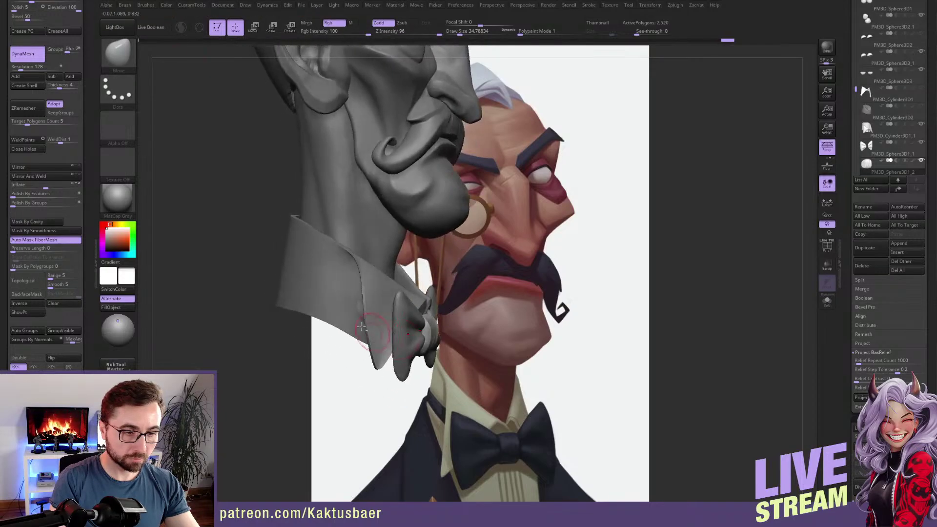
left_click(355, 324, "alt")
key("s")
left_click_drag(355, 323, 358, 323)
right_click_drag(336, 326, 357, 320)
key("s")
left_click_drag(358, 320, 365, 311)
mouse_move(365, 310)
right_mouse_down()
mouse_move(340, 327)
mouse_move(361, 344)
right_mouse_up()
key("ctrl+s")
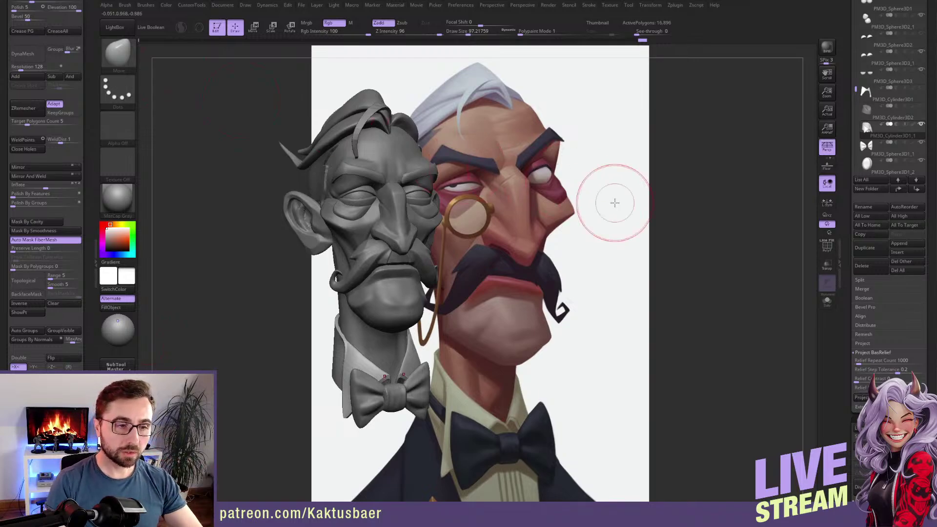
Sample the dark mauve around the reference's eyes and switch to the white skin-shade material.
mouse_move(378, 215)
right_mouse_down()
mouse_move(386, 218)
mouse_move(356, 241)
right_mouse_up()
key("s")
left_click_drag(335, 222, 330, 221)
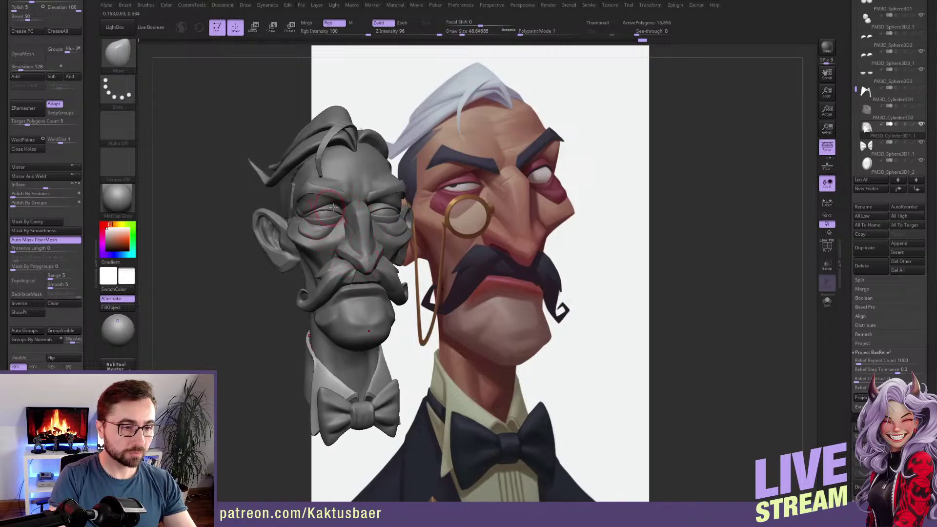
key("c")
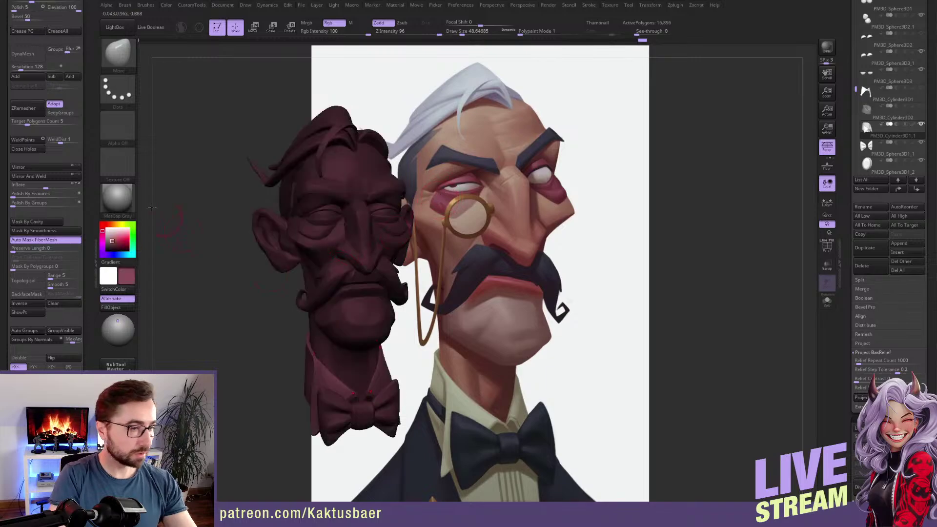
left_click(121, 201)
left_click(350, 209)
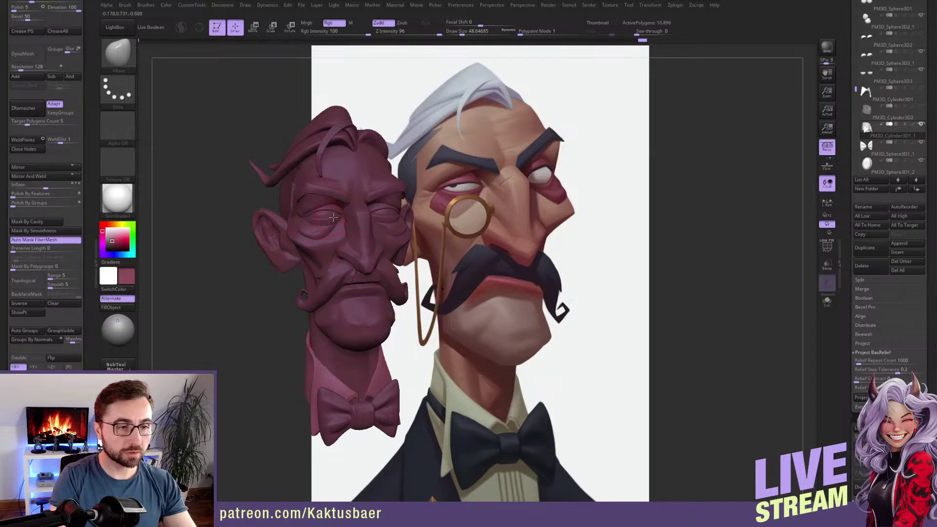
key("[")
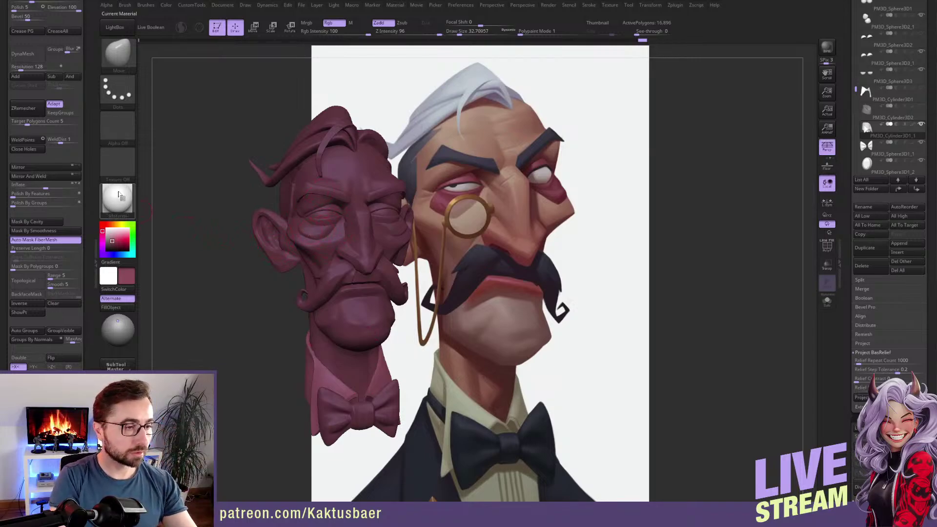
left_click_drag(310, 210, 408, 187)
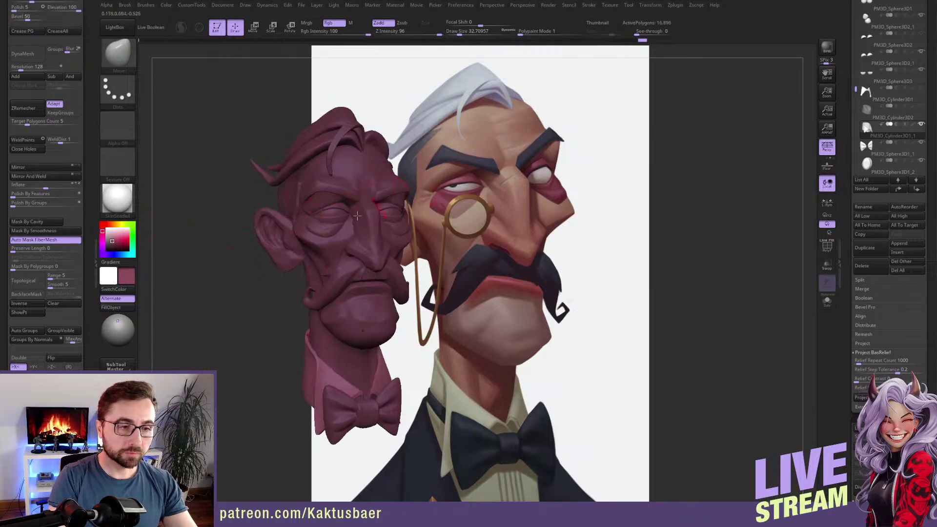
Fill the eyelid and eye bag pieces with the mauve, and the head with the reference's skin tone.
left_click(323, 231, "alt")
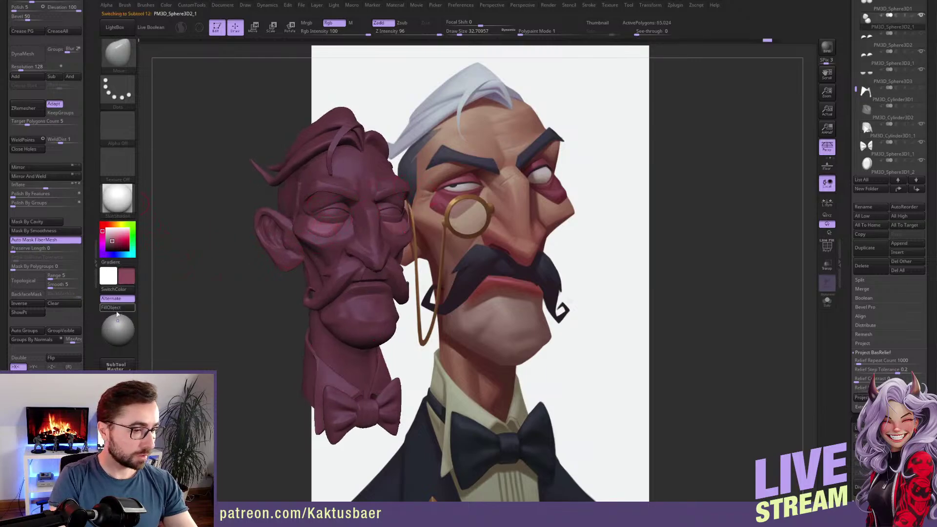
left_click(333, 220, "alt")
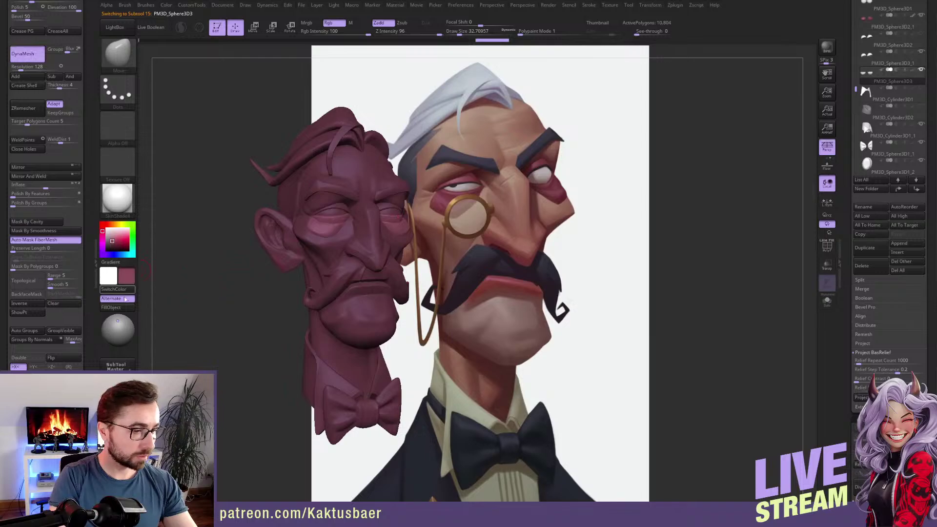
left_click(342, 205, "alt")
left_click(123, 307)
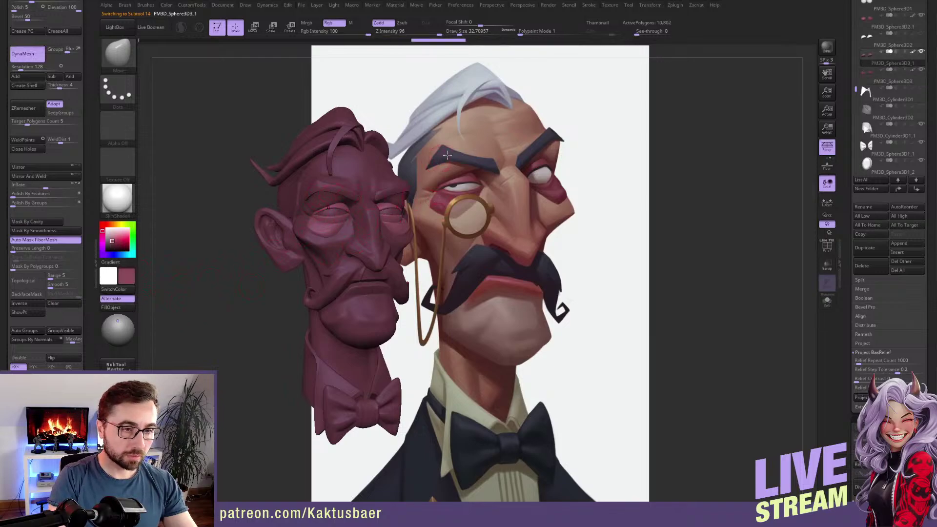
key("c")
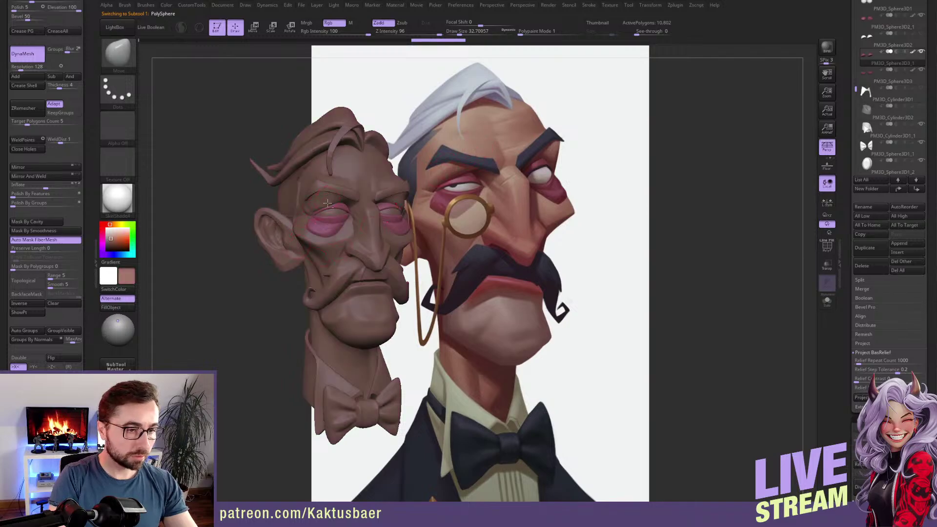
left_click(327, 201, "alt")
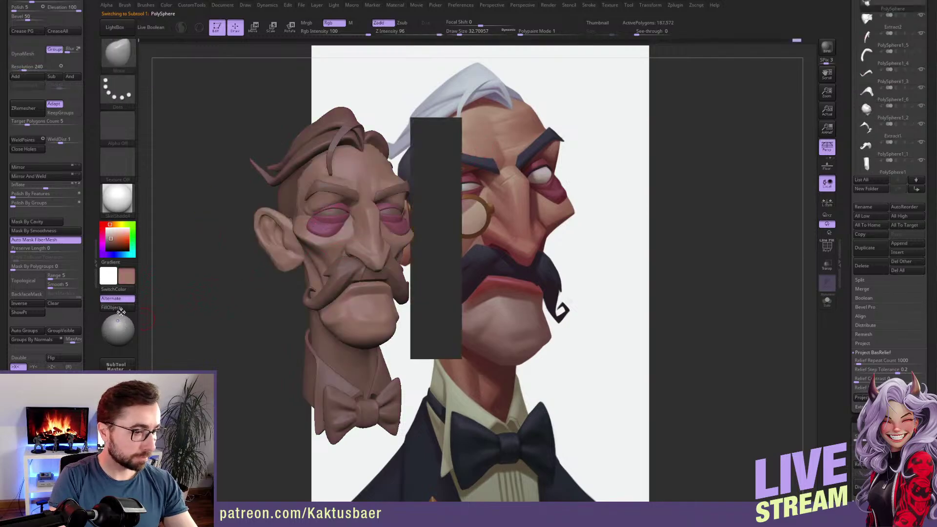
Sample the reference's dark navy and fill the eyebrows, moustache and short side hair with it.
key("c")
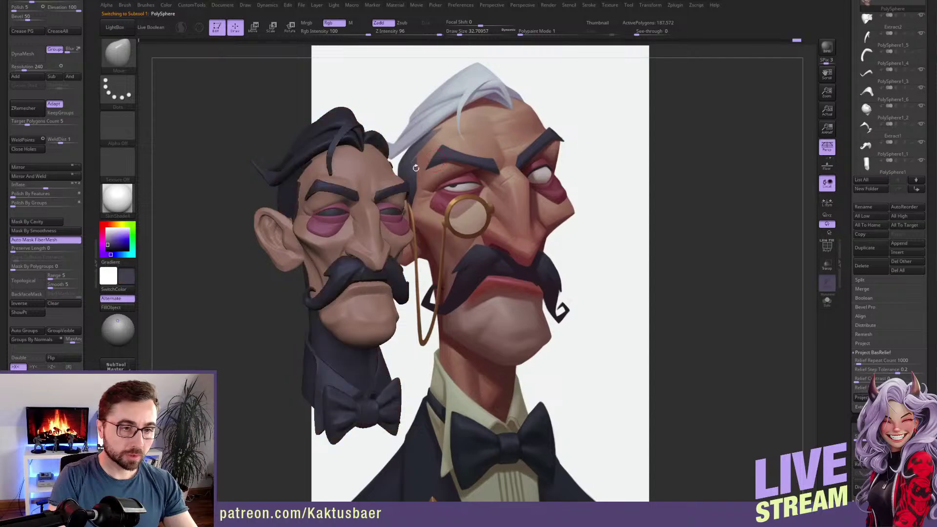
left_click(316, 231, "alt")
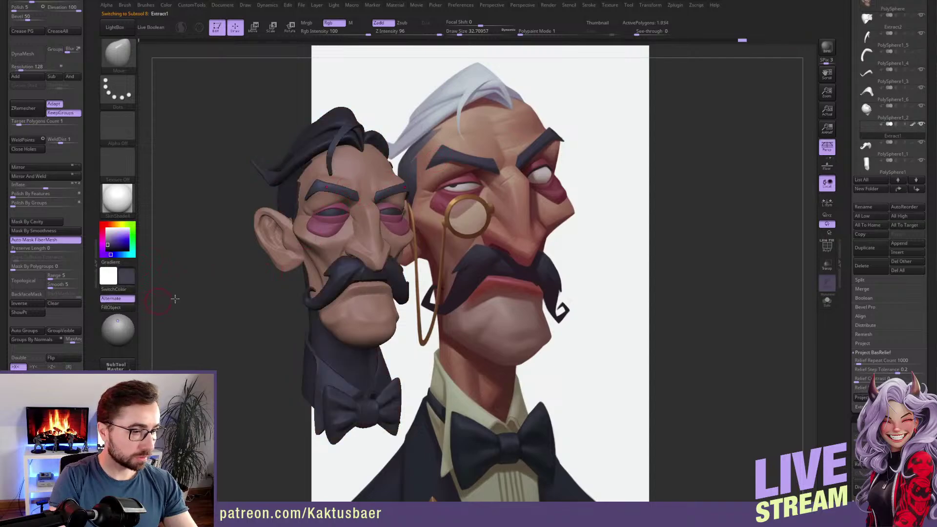
left_click(348, 270, "alt")
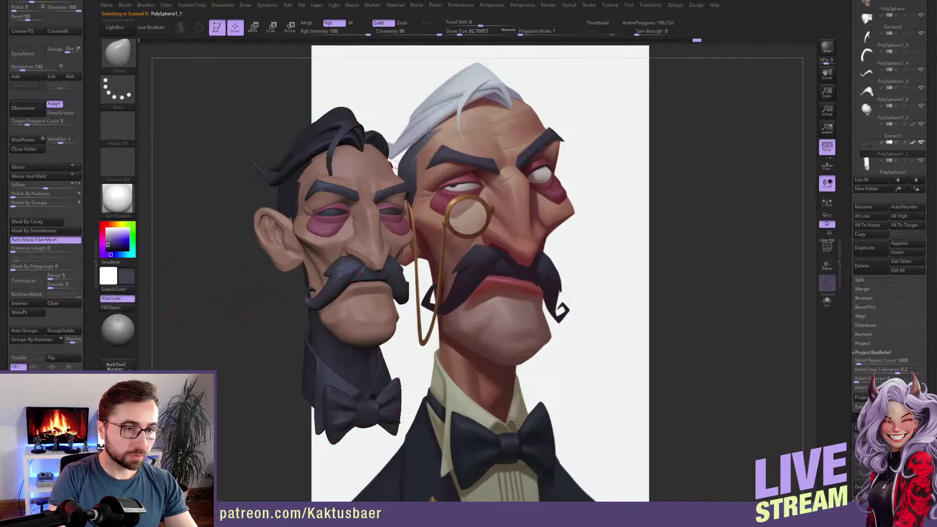
left_click(289, 191, "alt")
left_click(126, 310)
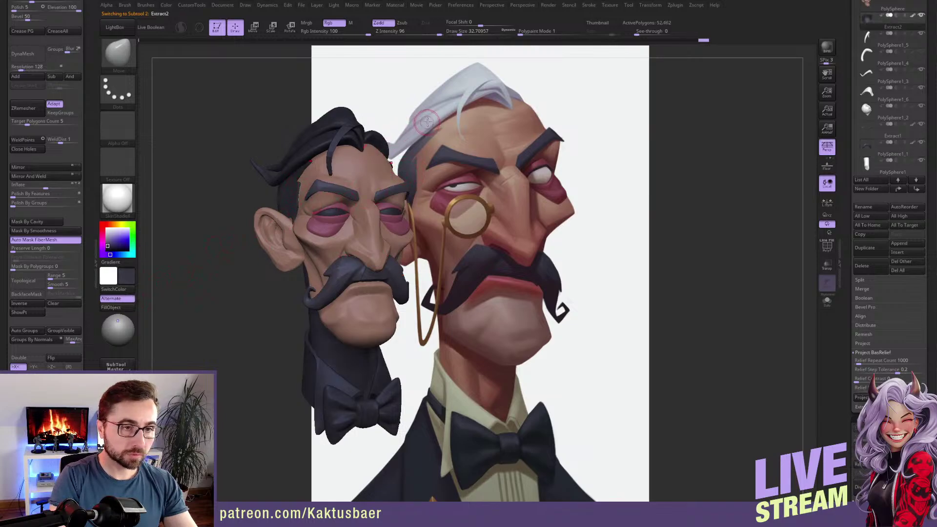
Sample the reference's pale blue-grey hair colour and fill the hair strands and the hair on top of the head.
key("c")
left_click(328, 145, "alt")
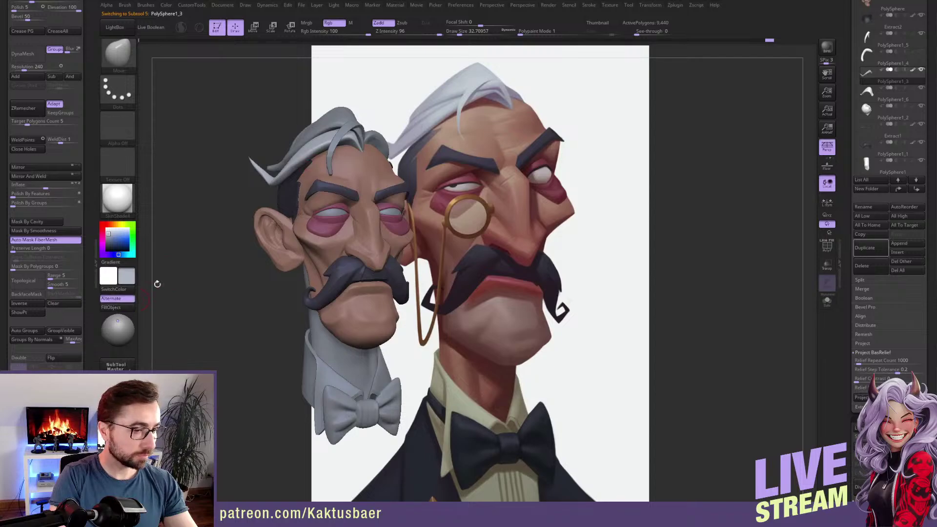
left_click(353, 128, "alt")
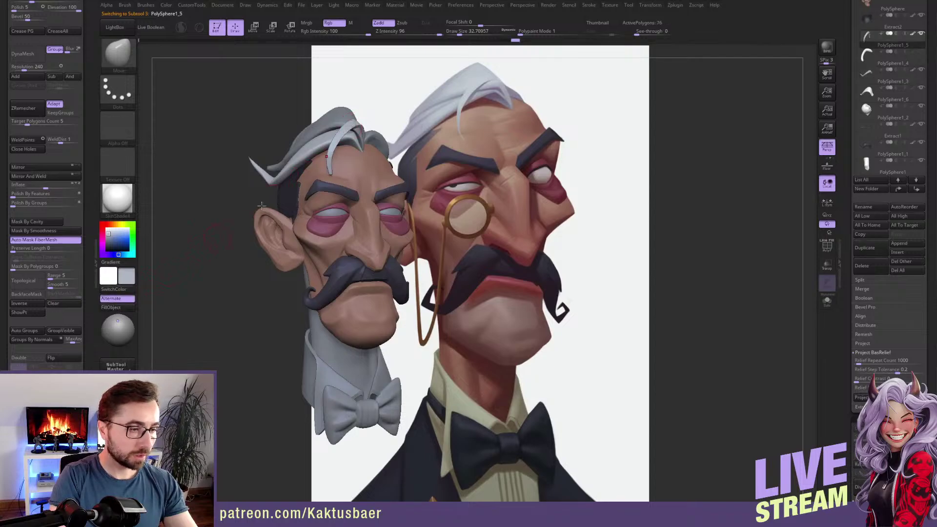
left_click(351, 116, "alt")
left_click(108, 309)
right_click_drag(328, 168, 399, 169)
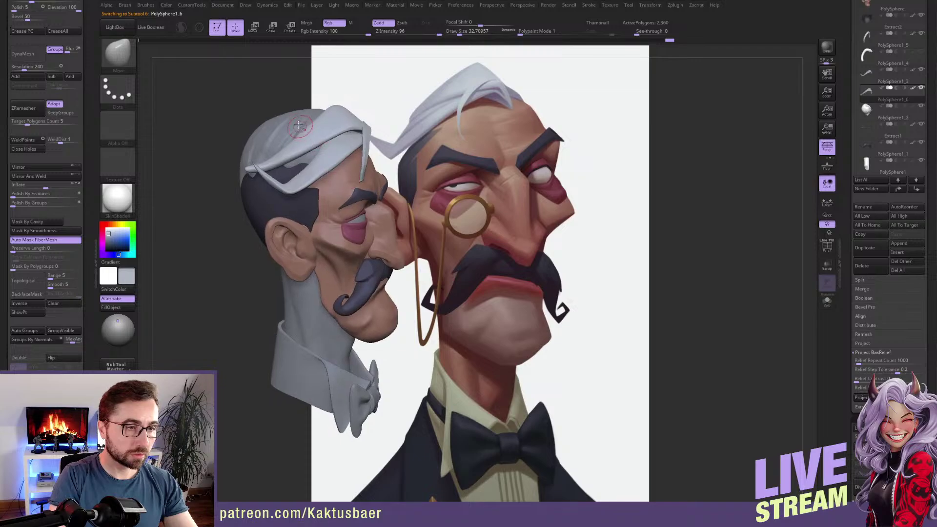
left_click(266, 146, "alt")
right_click_drag(326, 214, 345, 207)
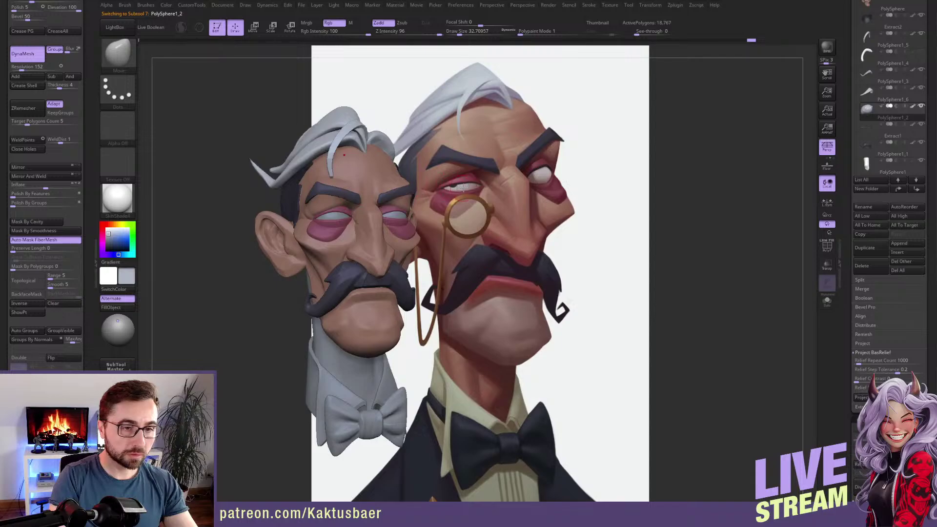
Fill the eyeballs with a light grey sampled from the reference, and the neck with its skin tone.
key("c")
left_click(337, 218, "alt")
left_click(128, 309)
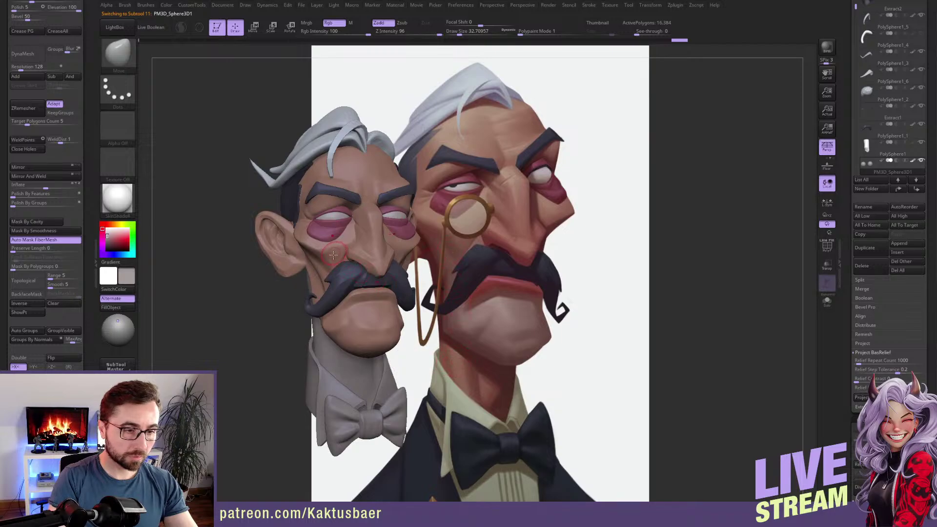
key("c")
left_click(352, 372, "alt")
left_click(112, 308)
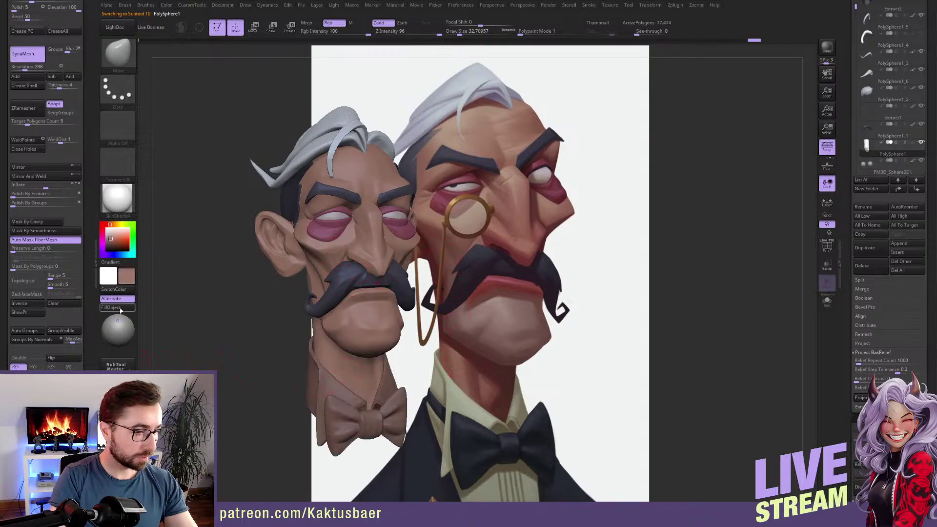
Sample the reference's pale greenish cream shirt colour and fill the collar with it.
key("c")
left_click(338, 390, "alt")
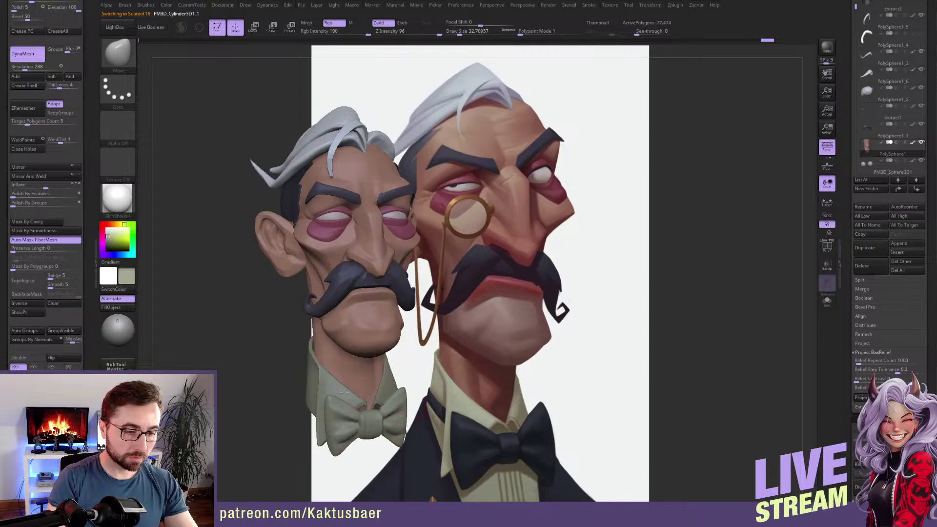
left_click(127, 309)
left_click_drag(404, 381, 366, 328, "alt")
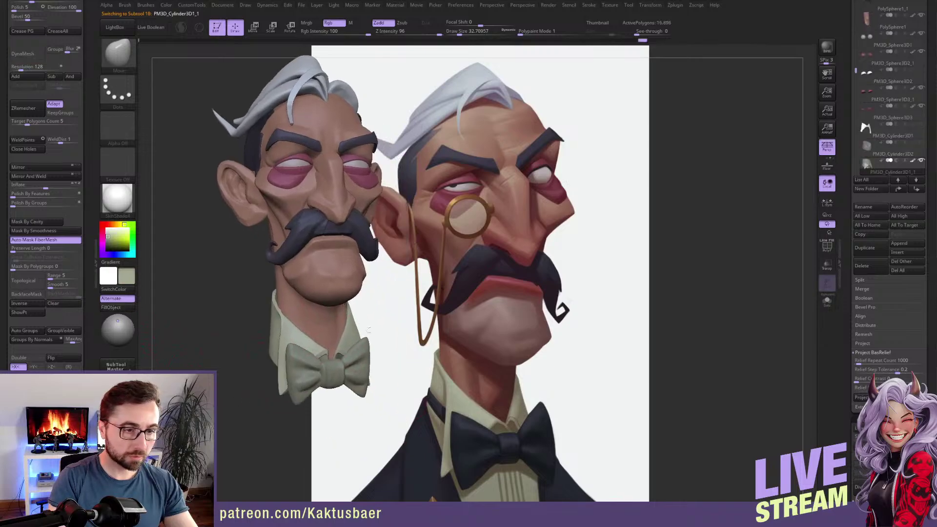
Fill the bow tie's wings and knot with the reference's dark navy, and make the head the active subtool.
key("c")
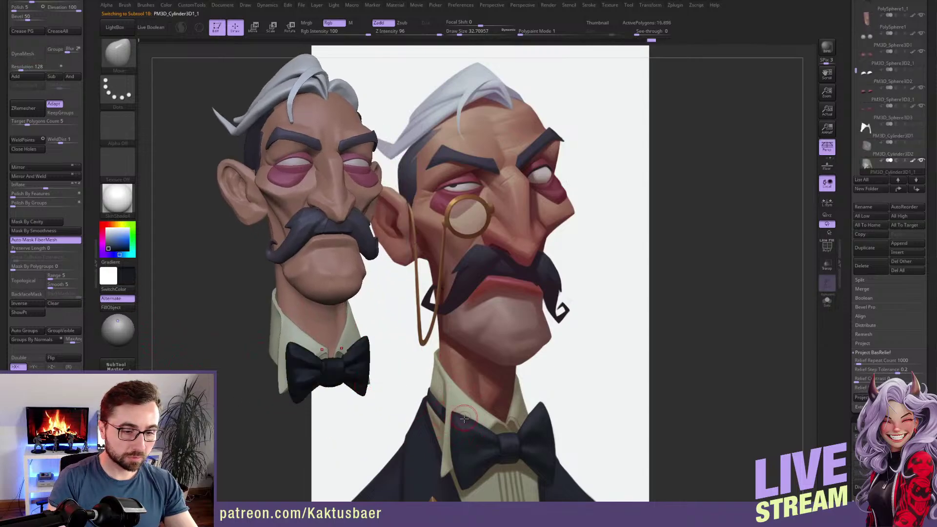
key("c")
left_click(315, 369, "alt")
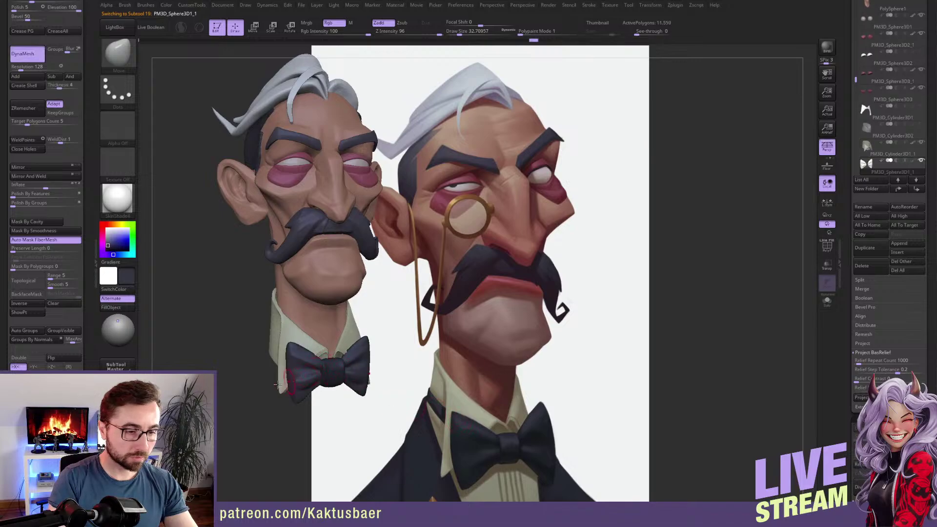
left_click(128, 309)
left_click(329, 375, "alt")
left_click(128, 309)
mouse_move(336, 347)
right_mouse_down()
mouse_move(384, 345)
mouse_move(337, 342)
mouse_move(335, 357)
right_mouse_up()
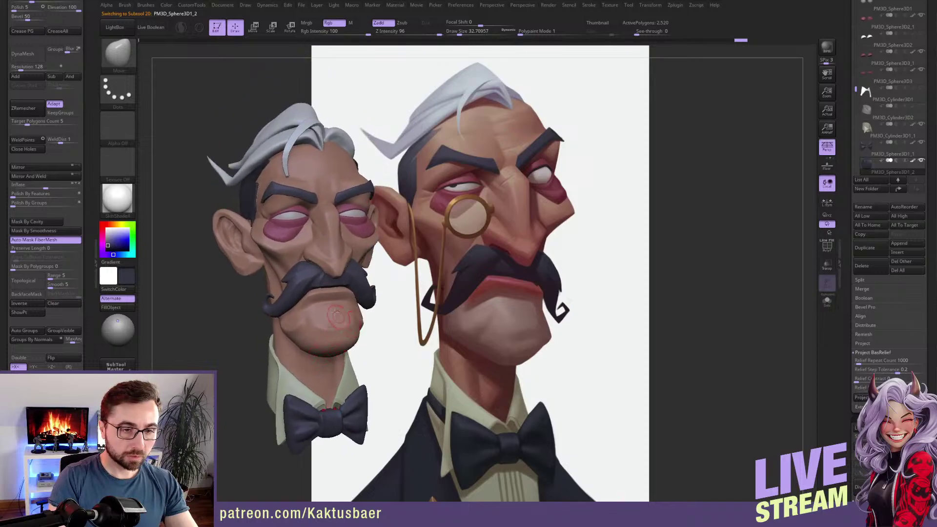
left_click(344, 305, "alt")
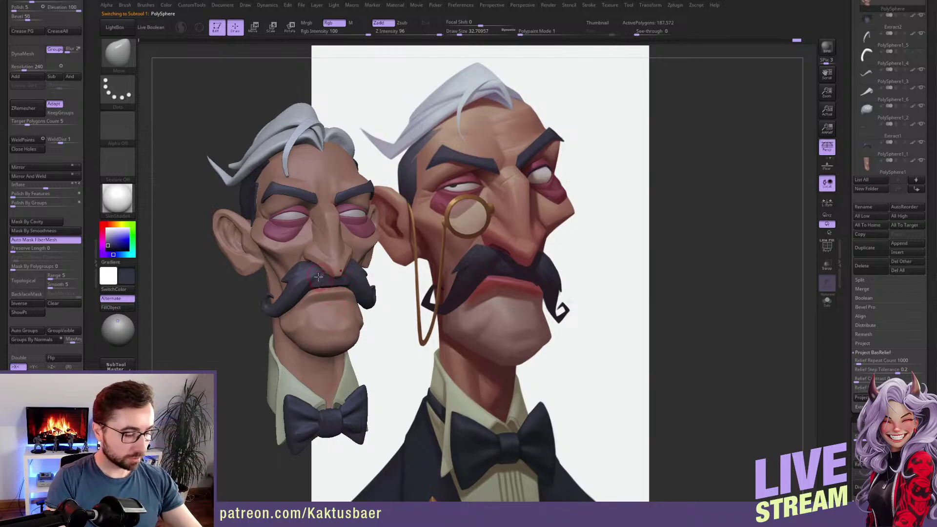
Save the project and clone the bust tool as a separate copy.
key("ctrl")
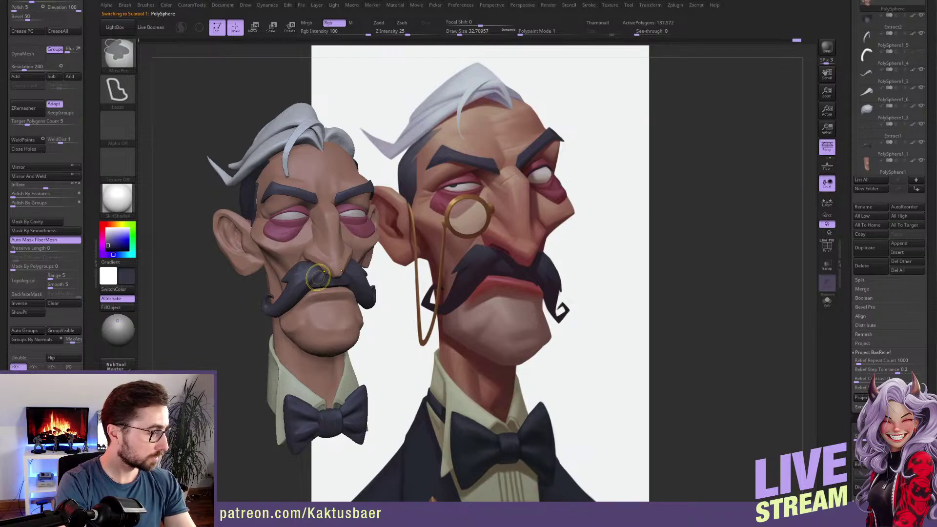
key("ctrl+s")
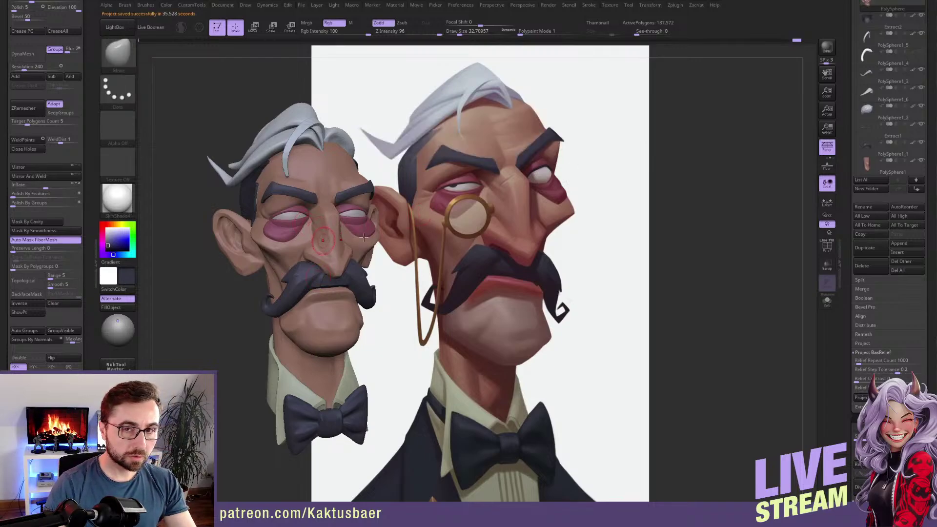
scroll(856, 110, "up", 5)
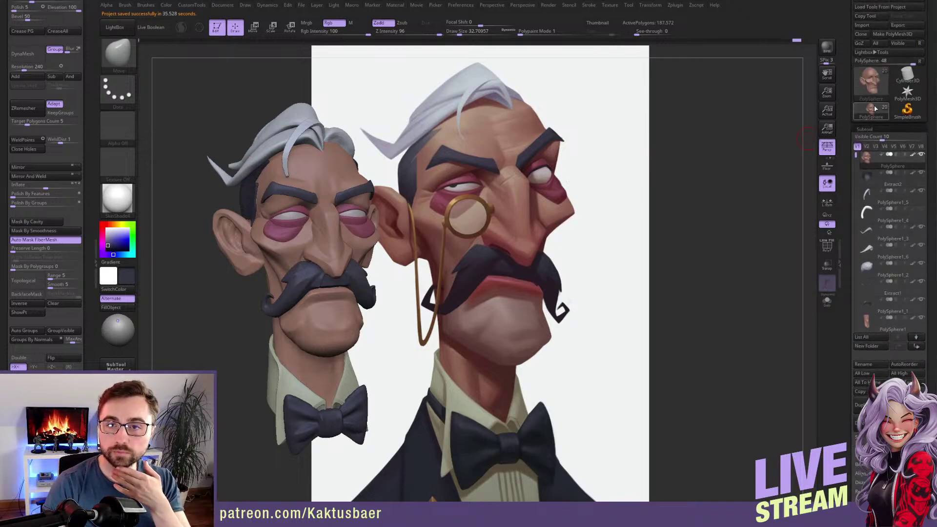
left_click(861, 34)
mouse_move(870, 113)
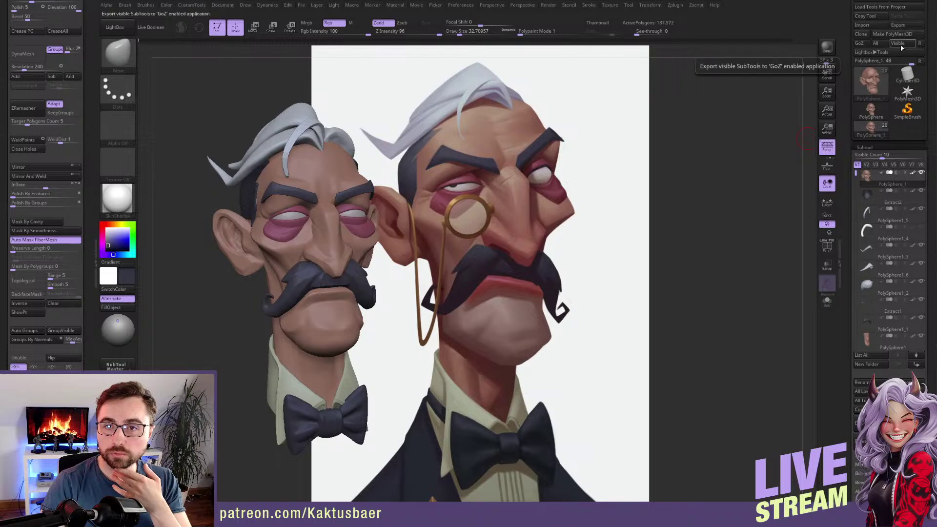
left_click(868, 20)
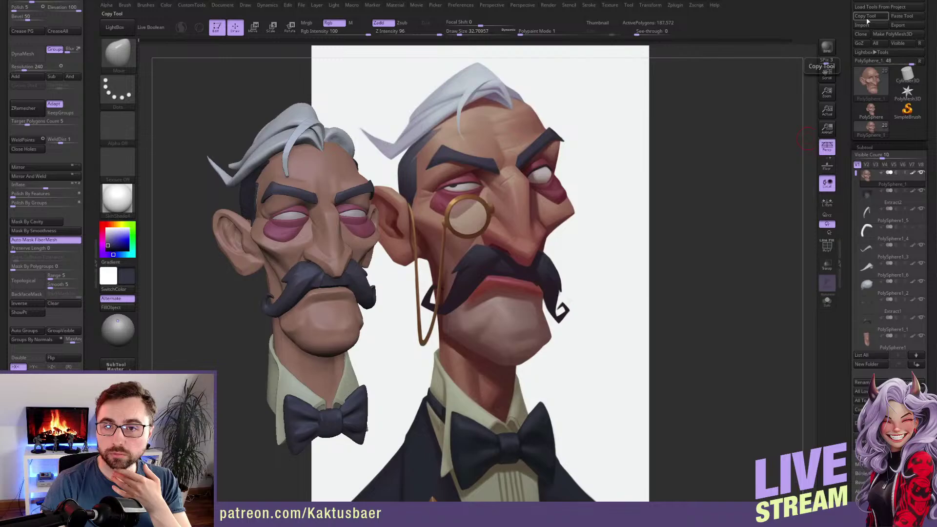
Recall the stored camera view that overlays the sculpted head on the reference image.
mouse_move(850, 26)
left_mouse_down()
mouse_move(848, 42)
mouse_move(849, 28)
left_mouse_up()
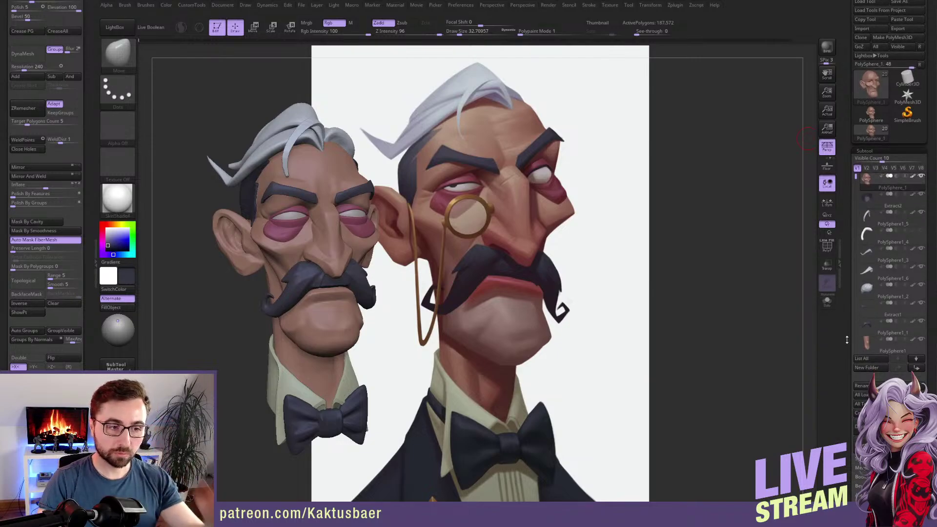
left_click_drag(89, 356, 90, 61)
left_click(24, 377)
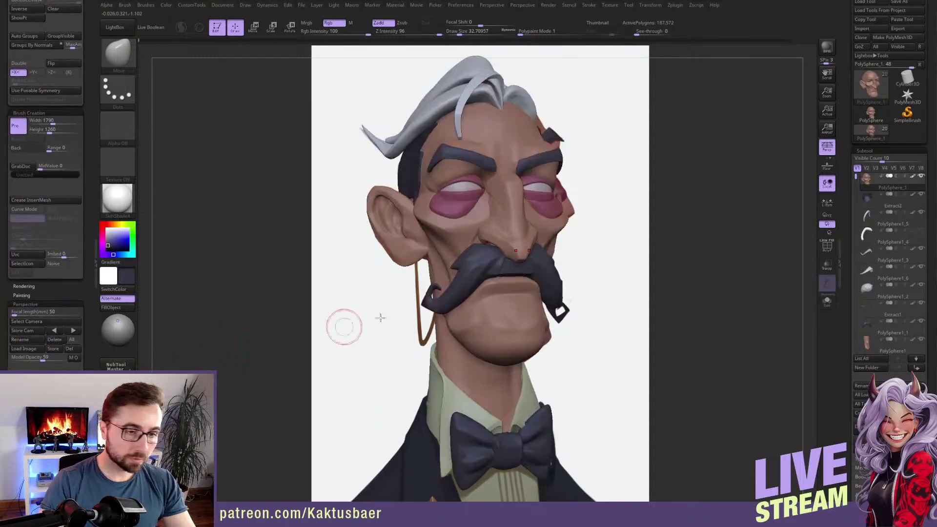
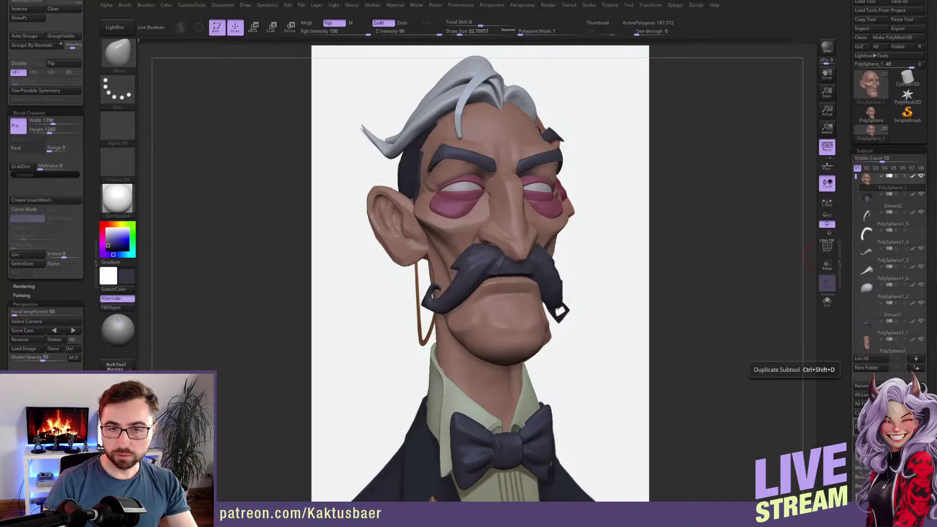
Append a Sphere3D subtool, show it on its own, and change the active colour to white.
left_click(902, 427)
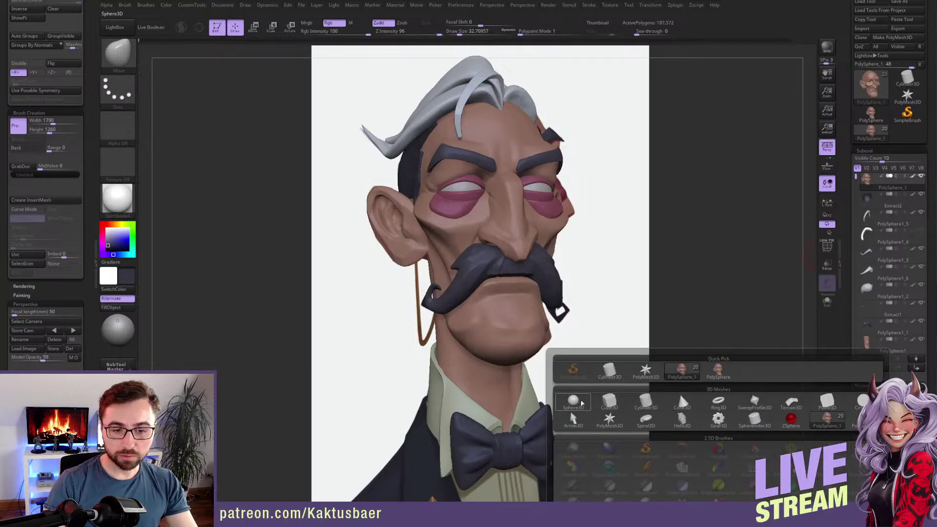
left_click(578, 402)
left_click(611, 253, "alt")
right_click_drag(588, 215, 562, 269, "alt")
key("alt+s")
right_click_drag(561, 268, 624, 283, "alt")
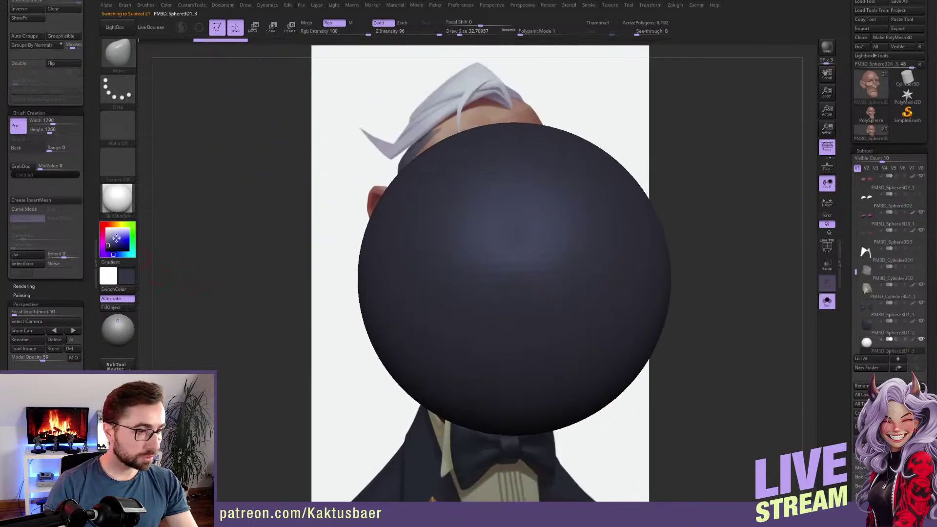
left_click_drag(117, 240, 97, 225)
right_click_drag(513, 271, 513, 252, "alt")
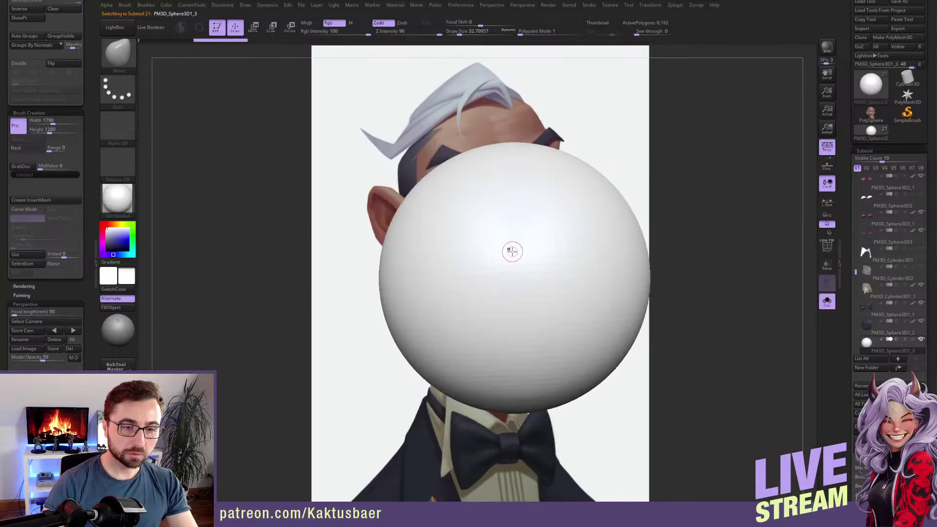
Set up the TrimDynamic brush at a draw size of about 228 and switch the material to MatCap Gray.
key("x")
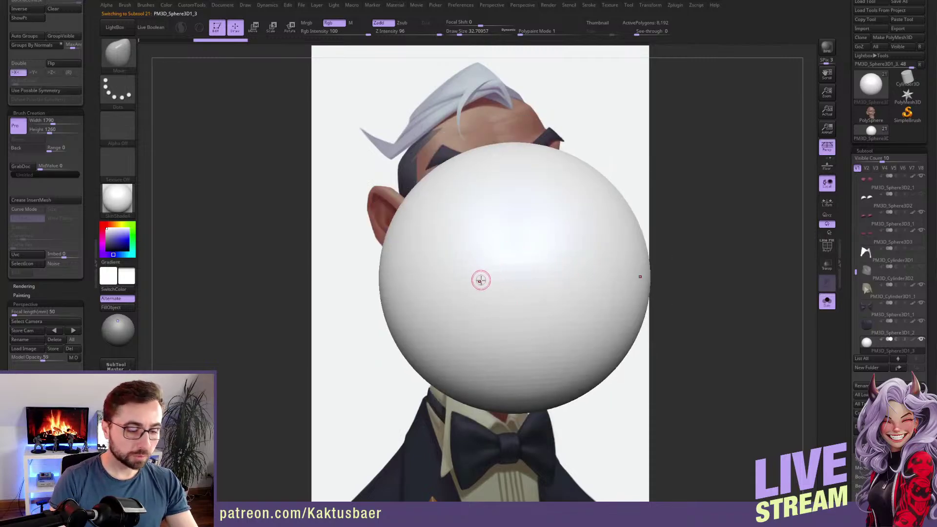
key("b")
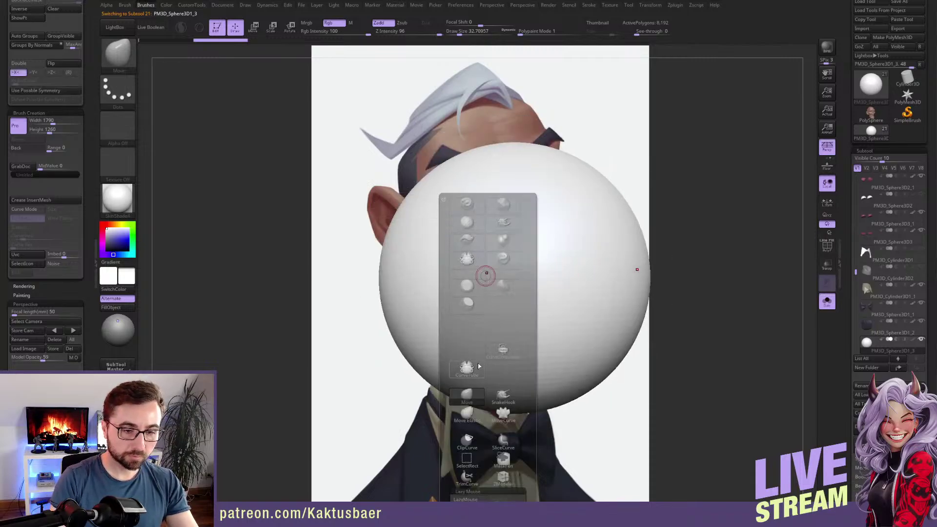
key("b")
key("t")
key("d")
key("s")
left_click_drag(499, 302, 520, 301)
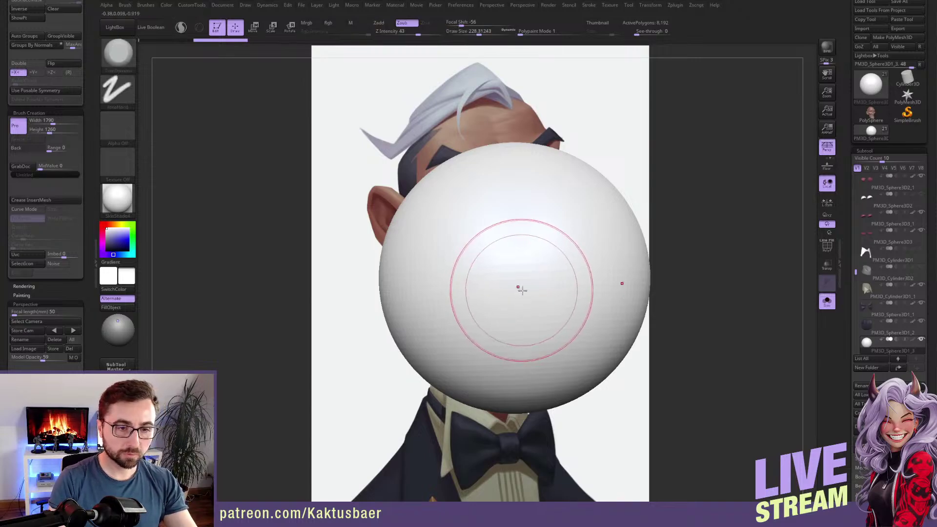
left_click(120, 201)
left_click(239, 209)
Trim large flat facets all around the sphere with TrimDynamic, enlarging the brush to about 430, to form an angular rock.
right_click_drag(488, 270, 449, 221, "ctrl")
key("s")
mouse_move(468, 262)
left_mouse_down()
mouse_move(495, 220)
mouse_move(487, 220)
left_mouse_up()
mouse_move(504, 281)
left_mouse_down()
mouse_move(486, 300)
mouse_move(491, 293)
mouse_move(469, 288)
left_mouse_up()
mouse_move(412, 259)
left_mouse_down()
mouse_move(419, 225)
mouse_move(429, 222)
left_mouse_up()
mouse_move(415, 230)
right_mouse_down()
mouse_move(411, 244)
mouse_move(426, 266)
right_mouse_up()
mouse_move(419, 267)
left_mouse_down()
mouse_move(421, 301)
mouse_move(454, 323)
mouse_move(432, 318)
mouse_move(441, 312)
left_mouse_up()
key("s")
left_click_drag(440, 315, 449, 315)
right_click_drag(425, 310, 386, 222)
left_click_drag(386, 223, 371, 224)
mouse_move(376, 227)
right_mouse_down()
mouse_move(390, 261)
mouse_move(398, 238)
right_mouse_up()
mouse_move(391, 210)
left_mouse_down()
mouse_move(383, 215)
mouse_move(430, 237)
left_mouse_up()
right_click_drag(423, 204, 415, 244)
mouse_move(405, 177)
left_mouse_down()
mouse_move(414, 165)
mouse_move(394, 208)
mouse_move(423, 251)
left_mouse_up()
mouse_move(425, 254)
right_mouse_down()
mouse_move(438, 243)
mouse_move(416, 231)
right_mouse_up()
left_click_drag(524, 245, 479, 252)
mouse_move(425, 277)
left_mouse_down()
mouse_move(432, 256)
mouse_move(424, 274)
left_mouse_up()
Remesh the faceted sphere with DynaMesh at resolution 128.
left_click_drag(94, 89, 97, 160)
left_click(59, 169)
left_click(22, 156)
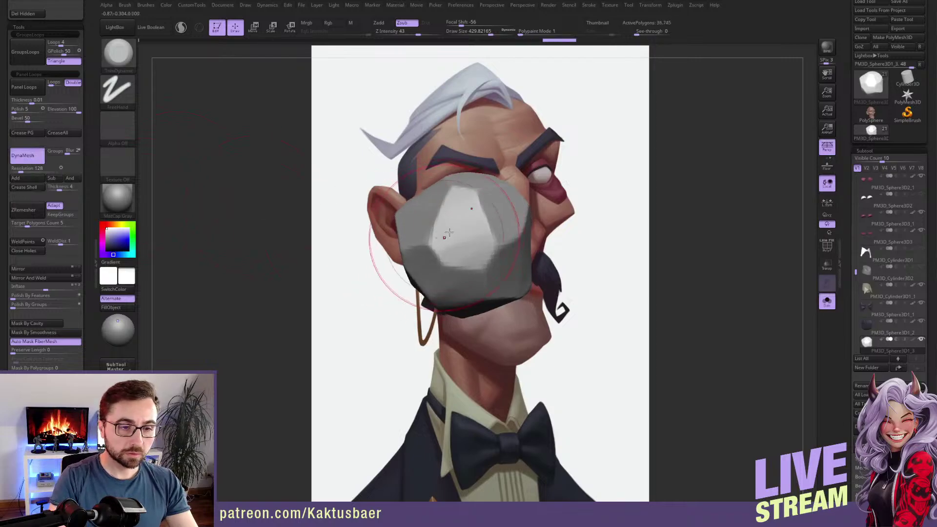
Flatten the rock's facets from all sides with the HPolish brush so the planes meet in crisp edges.
left_click_drag(460, 234, 494, 286)
key("b")
key("h")
key("p")
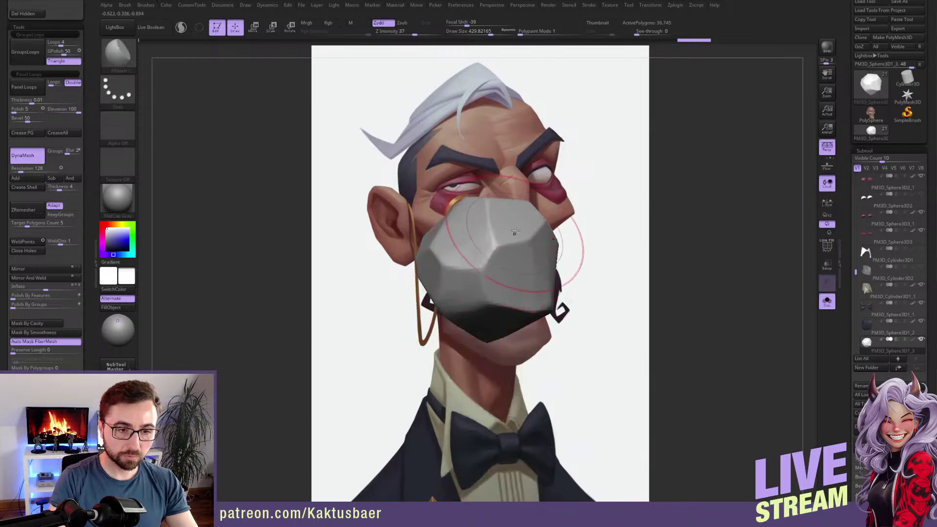
mouse_move(518, 223)
left_mouse_down()
mouse_move(513, 276)
mouse_move(456, 299)
left_mouse_up()
right_click_drag(455, 299, 429, 267)
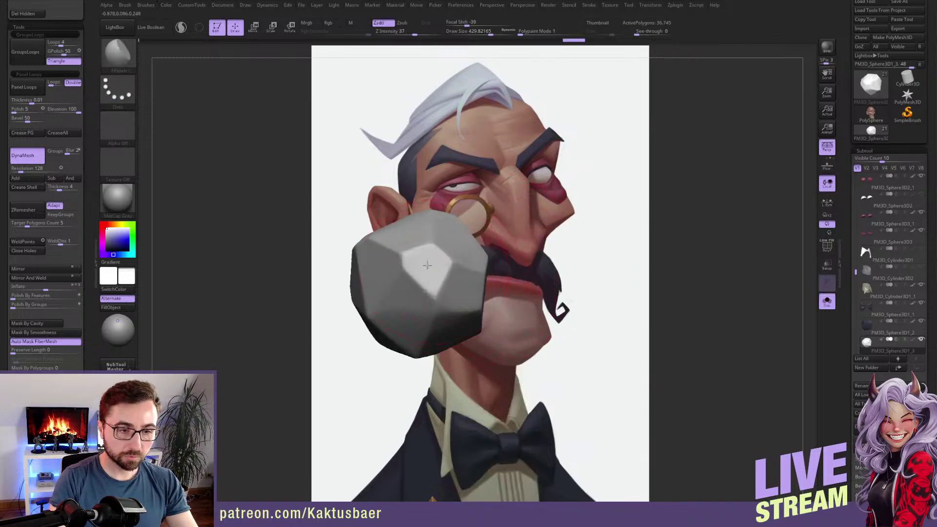
left_click_drag(400, 304, 393, 321)
right_click_drag(393, 320, 417, 310)
left_click_drag(372, 250, 394, 244)
mouse_move(393, 244)
right_mouse_down()
mouse_move(403, 309)
mouse_move(388, 264)
right_mouse_up()
mouse_move(388, 264)
left_mouse_down()
mouse_move(393, 246)
mouse_move(377, 266)
left_mouse_up()
right_click_drag(405, 232, 415, 195)
left_click_drag(414, 196, 391, 229)
right_click_drag(425, 231, 446, 256)
left_click_drag(446, 256, 439, 244)
right_click_drag(439, 244, 454, 239)
mouse_move(454, 239)
left_mouse_down()
mouse_move(450, 293)
mouse_move(434, 280)
left_mouse_up()
right_click_drag(433, 280, 411, 295)
left_click_drag(411, 295, 420, 283)
mouse_move(421, 283)
right_mouse_down()
mouse_move(426, 254)
mouse_move(441, 283)
mouse_move(440, 270)
right_mouse_up()
key("s")
left_click_drag(440, 269, 433, 269)
right_click_drag(434, 247, 439, 287, "alt")
key("s")
mouse_move(439, 274)
left_mouse_down()
mouse_move(429, 273)
mouse_move(431, 283)
left_mouse_up()
Switch to the Standard brush and reduce its draw size to about 54.
key("b")
key("s")
key("t")
key("s")
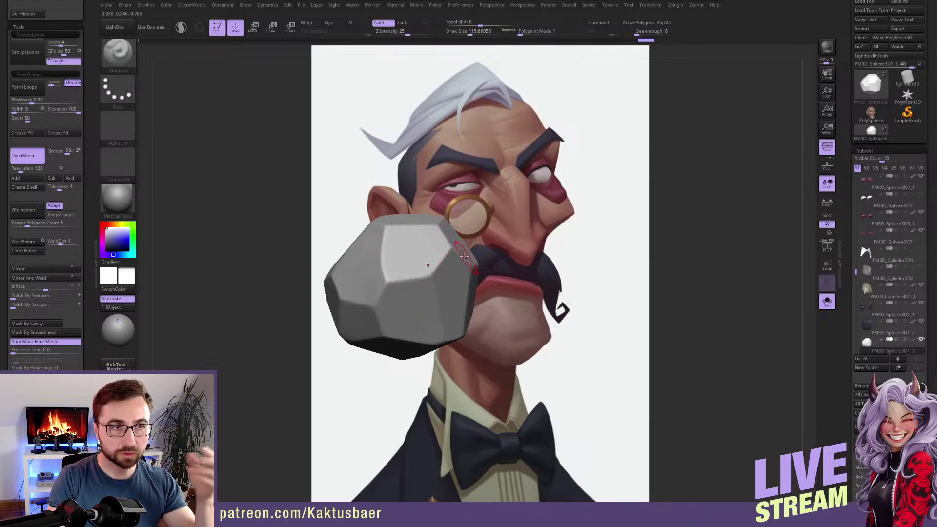
key("s")
left_click_drag(441, 267, 434, 267)
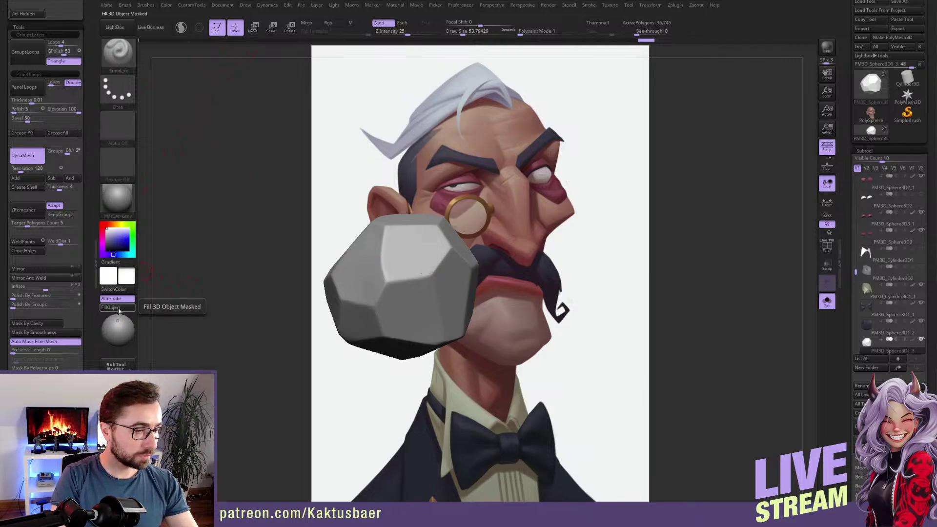
Reduce the brush draw size to about 37 and set the Standard brush to Rgb painting only, with Zadd off.
key("c")
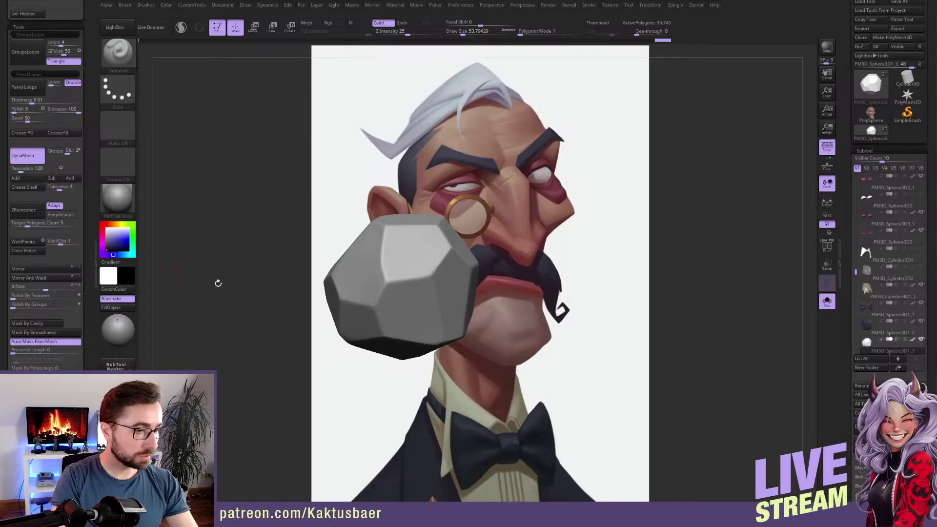
key("s")
left_click_drag(396, 275, 393, 274)
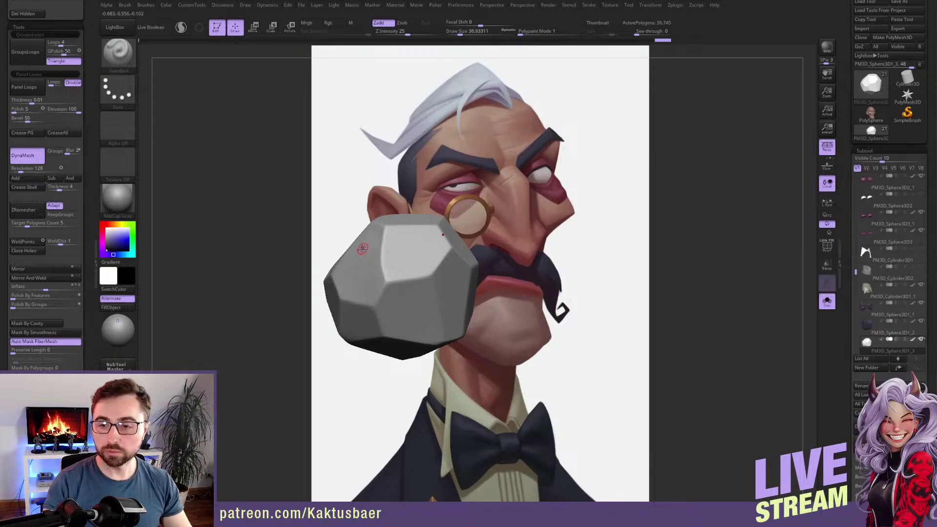
mouse_move(867, 290)
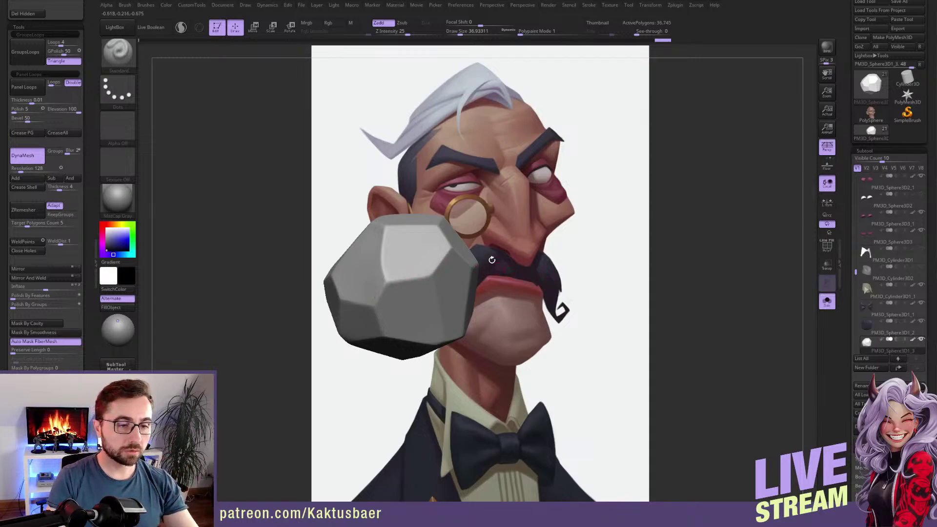
right_click_drag(397, 254, 403, 289, "ctrl")
right_click_drag(371, 243, 362, 224)
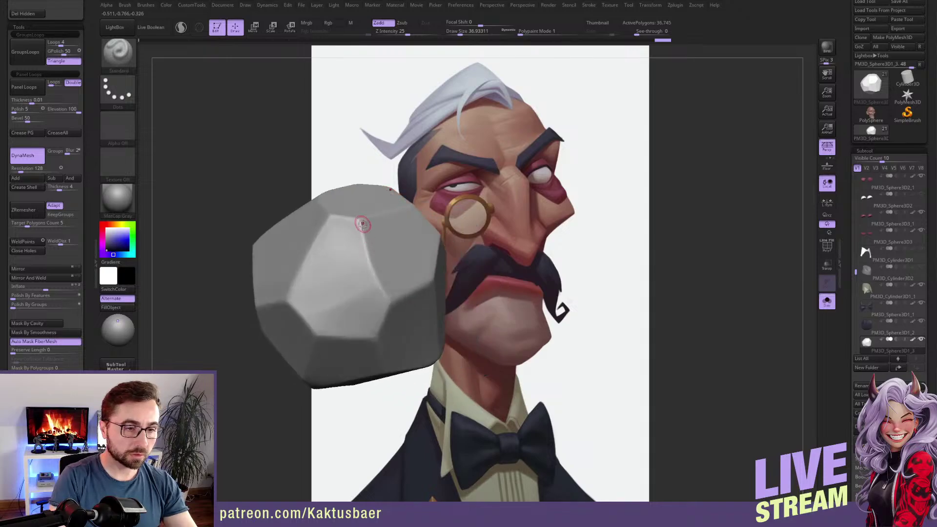
left_click(336, 23)
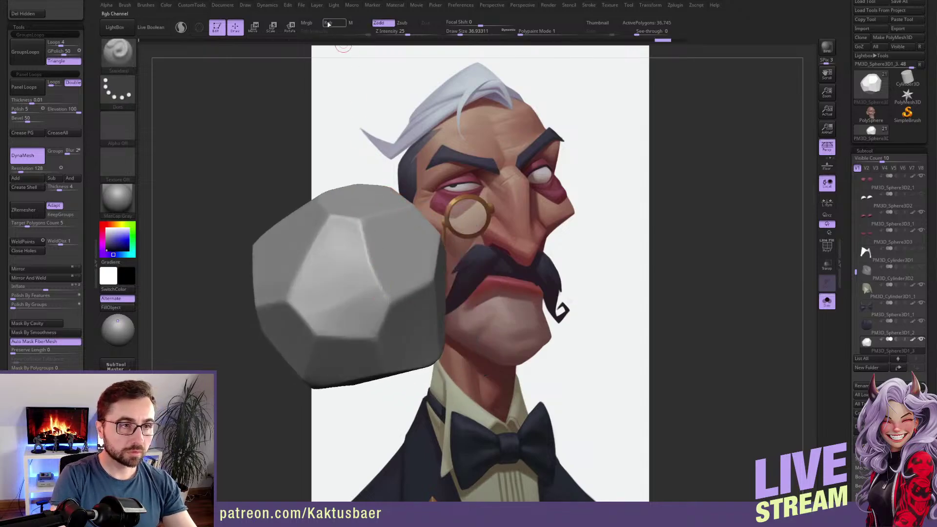
left_click(385, 23)
Paint black lines along the ridges between the rock's front facets.
left_click_drag(363, 230, 389, 302)
right_click_drag(397, 356, 394, 321)
mouse_move(391, 299)
left_mouse_down()
mouse_move(375, 338)
mouse_move(380, 390)
left_mouse_up()
right_click_drag(379, 390, 384, 307)
mouse_move(384, 307)
left_mouse_down()
mouse_move(445, 287)
mouse_move(474, 242)
left_mouse_up()
mouse_move(474, 242)
right_mouse_down()
mouse_move(493, 274)
mouse_move(469, 299)
right_mouse_up()
mouse_move(469, 299)
left_mouse_down()
mouse_move(457, 242)
mouse_move(430, 244)
mouse_move(468, 240)
left_mouse_up()
right_click_drag(468, 239, 453, 308)
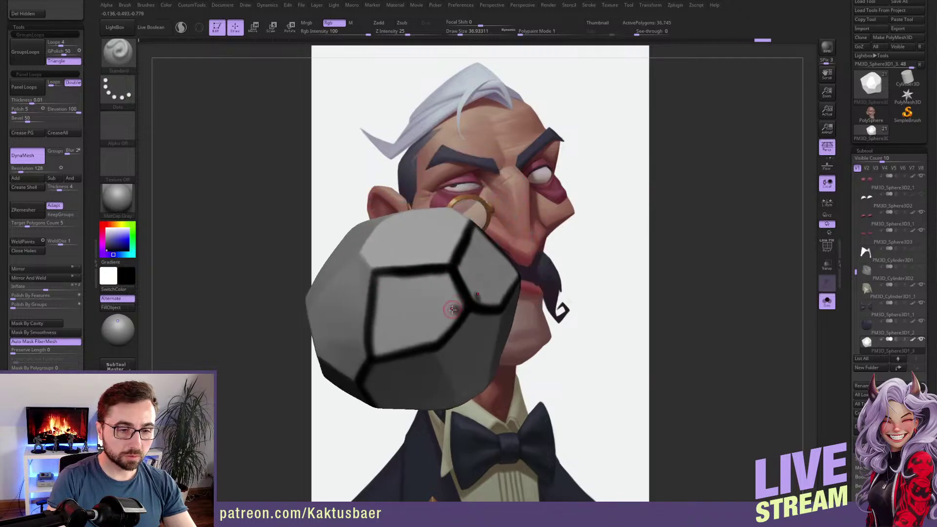
Extend the black lines along the ridges of the rock's adjoining side facets.
key("v")
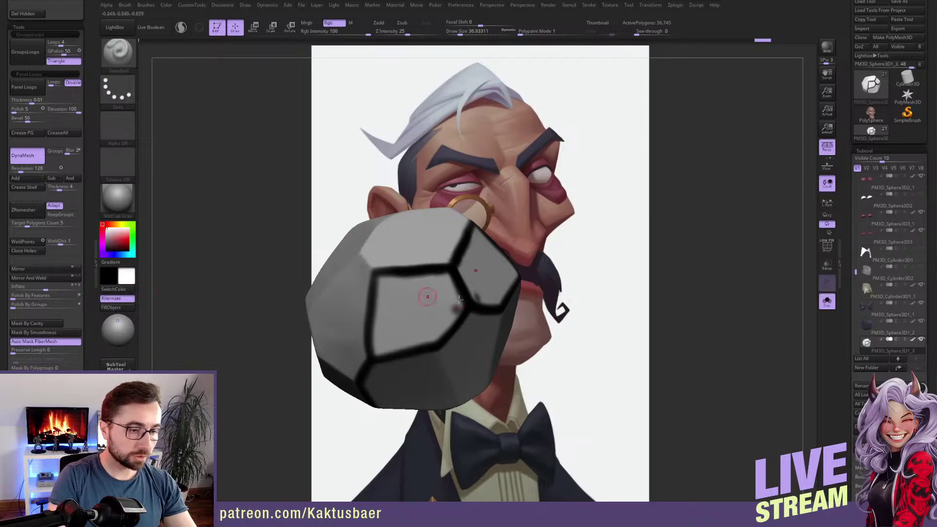
left_click(129, 293)
right_click_drag(393, 276, 408, 306)
mouse_move(386, 304)
left_mouse_down()
mouse_move(324, 308)
mouse_move(289, 262)
left_mouse_up()
mouse_move(317, 266)
right_mouse_down()
mouse_move(360, 271)
mouse_move(376, 295)
mouse_move(371, 276)
mouse_move(410, 283)
right_mouse_up()
left_click_drag(373, 289, 389, 286)
mouse_move(396, 288)
right_mouse_down()
mouse_move(432, 297)
mouse_move(445, 270)
mouse_move(437, 259)
right_mouse_up()
left_click_drag(437, 259, 406, 378)
right_click_drag(405, 378, 439, 264)
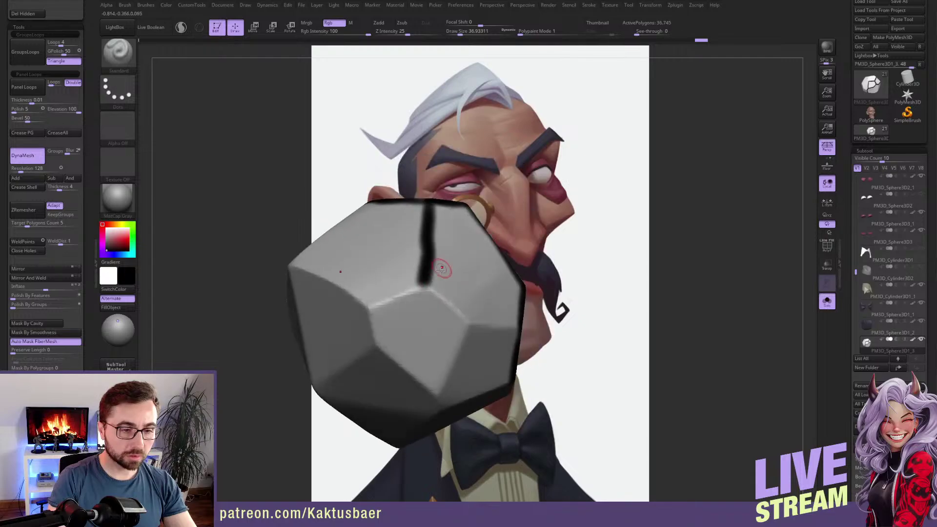
Outline the small five-sided facet by painting black along its ridges.
mouse_move(424, 288)
left_mouse_down()
mouse_move(377, 314)
mouse_move(369, 337)
mouse_move(376, 354)
left_mouse_up()
right_click_drag(377, 355, 424, 289)
left_click_drag(425, 288, 466, 327)
mouse_move(466, 330)
right_mouse_down("alt")
mouse_move(467, 263)
mouse_move(494, 238)
right_mouse_up("alt")
left_click_drag(461, 256, 426, 322)
left_click_drag(367, 276, 428, 323)
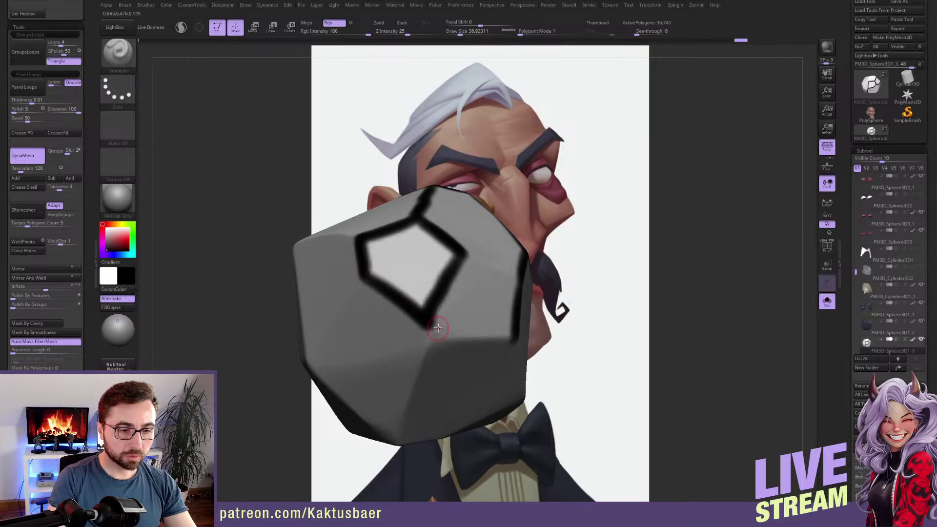
Paint black lines from the five-sided facet along the neighbouring ridges and outline the small triangular facet.
right_click_drag(436, 326, 437, 283)
left_click_drag(434, 320, 396, 445)
right_click_drag(396, 445, 402, 339)
mouse_move(403, 338)
left_mouse_down()
mouse_move(372, 395)
mouse_move(438, 415)
left_mouse_up()
right_click_drag(439, 415, 417, 387)
left_click_drag(441, 287, 435, 393)
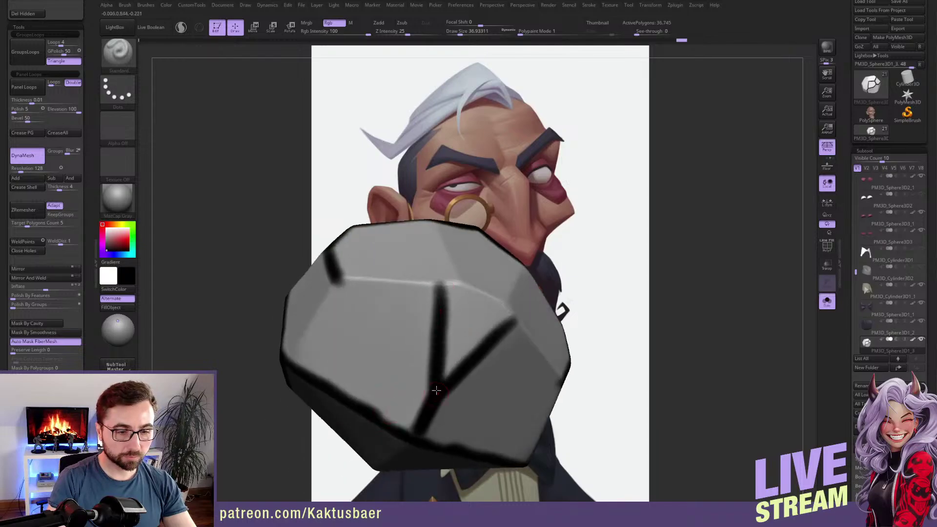
left_click_drag(443, 284, 482, 296)
Paint the remaining unmarked ridges black so that closed lines surround every facet of the rock.
right_click_drag(444, 238, 445, 310)
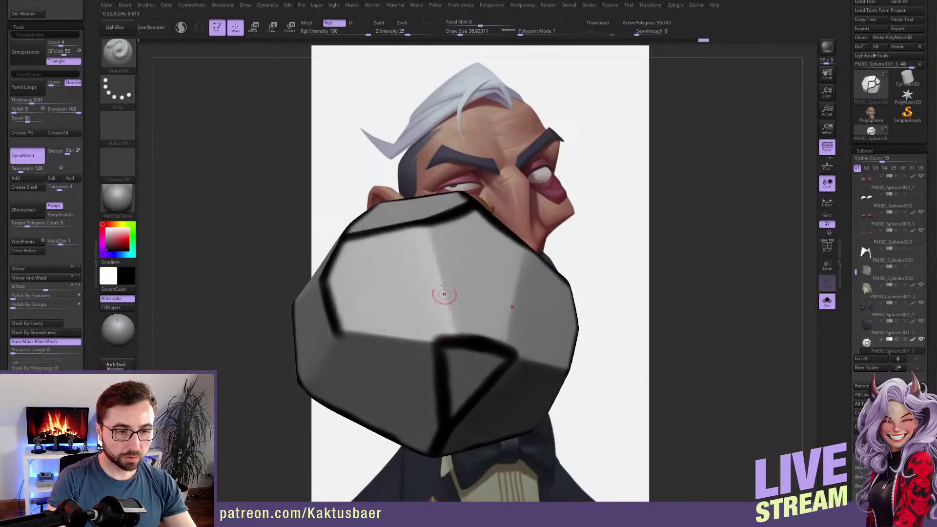
left_click_drag(426, 226, 435, 343)
left_click_drag(338, 332, 442, 345)
right_click_drag(442, 332, 557, 336)
left_click_drag(259, 275, 369, 267)
mouse_move(355, 256)
right_mouse_down("ctrl")
mouse_move(352, 235)
mouse_move(357, 273)
right_mouse_up("ctrl")
mouse_move(358, 273)
right_mouse_down()
mouse_move(358, 364)
mouse_move(363, 295)
mouse_move(329, 272)
mouse_move(373, 286)
mouse_move(408, 275)
mouse_move(410, 283)
right_mouse_up()
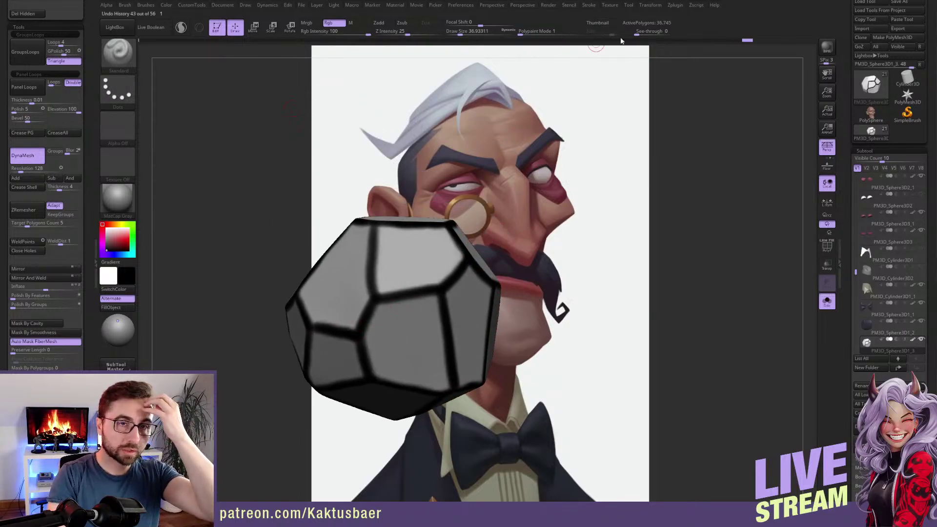
Create polygroups from the painted lines with PolyGroupIt From Paint and display the polyframe on the rock.
left_click(675, 5)
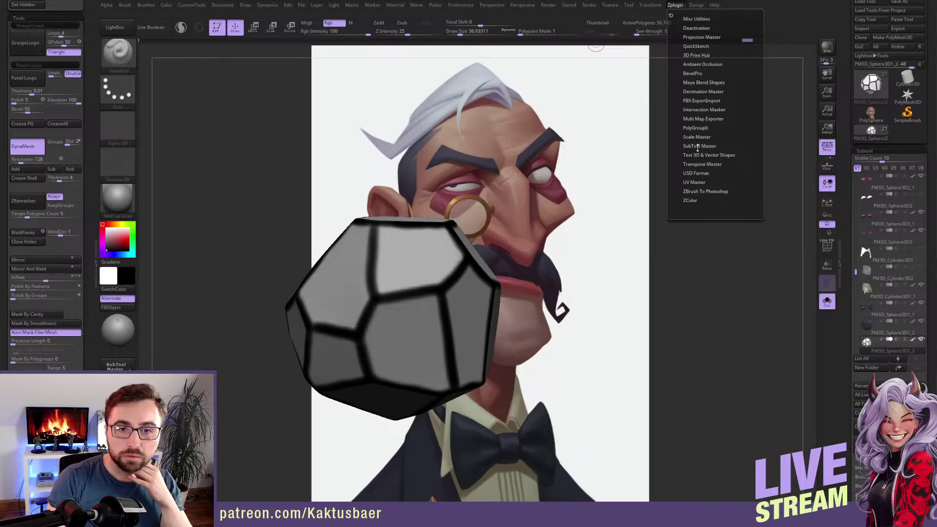
left_click(699, 128)
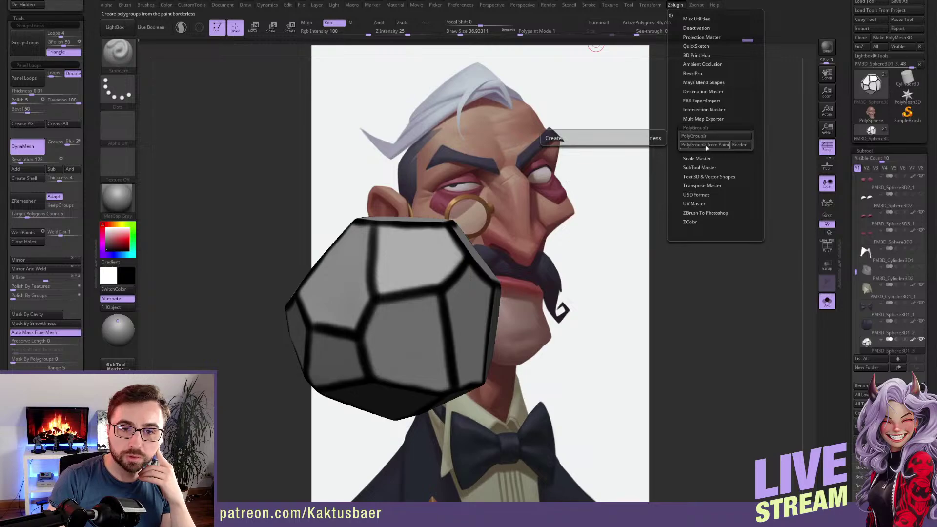
left_click(708, 145)
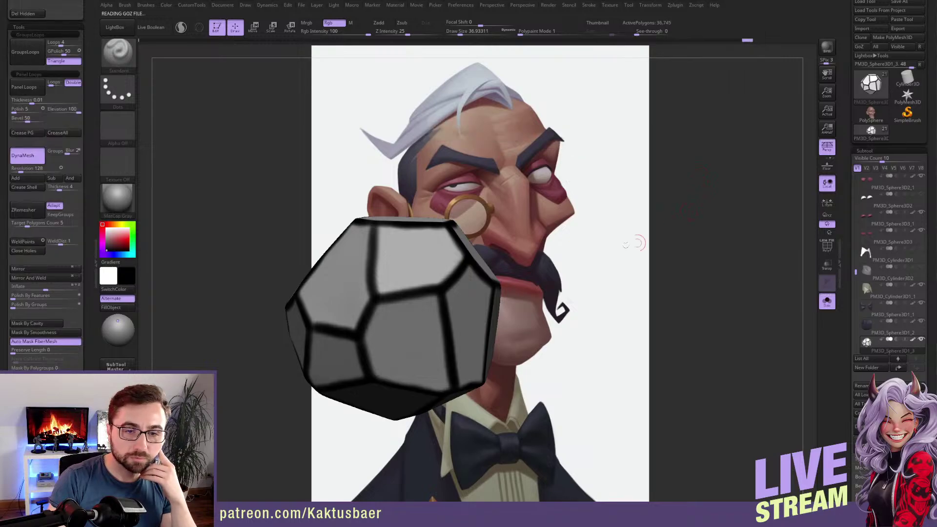
left_click(827, 249)
right_click_drag(438, 266, 483, 248)
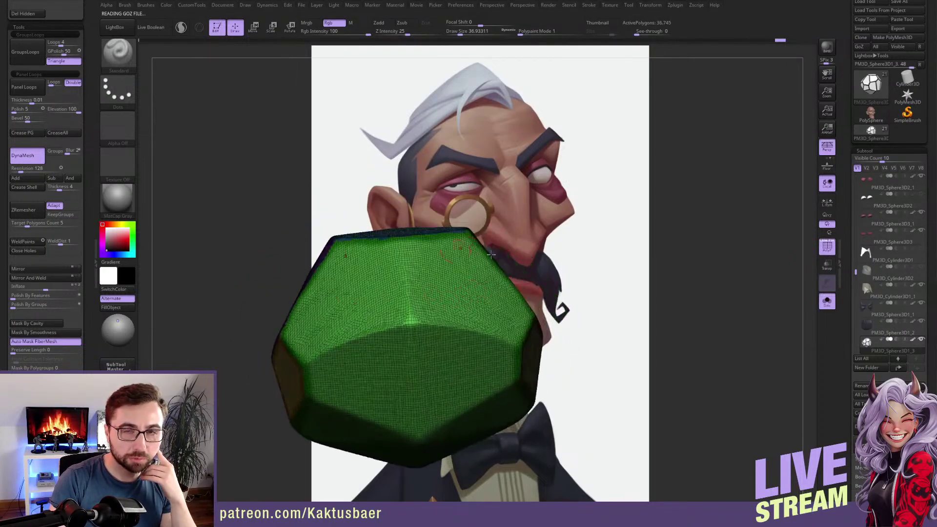
mouse_move(464, 278)
right_mouse_down()
mouse_move(534, 296)
mouse_move(435, 281)
mouse_move(489, 288)
mouse_move(461, 282)
mouse_move(467, 262)
right_mouse_up()
Merge the rock into a single polygroup and apply Groups By Normals to it.
left_click_drag(845, 249, 844, 122)
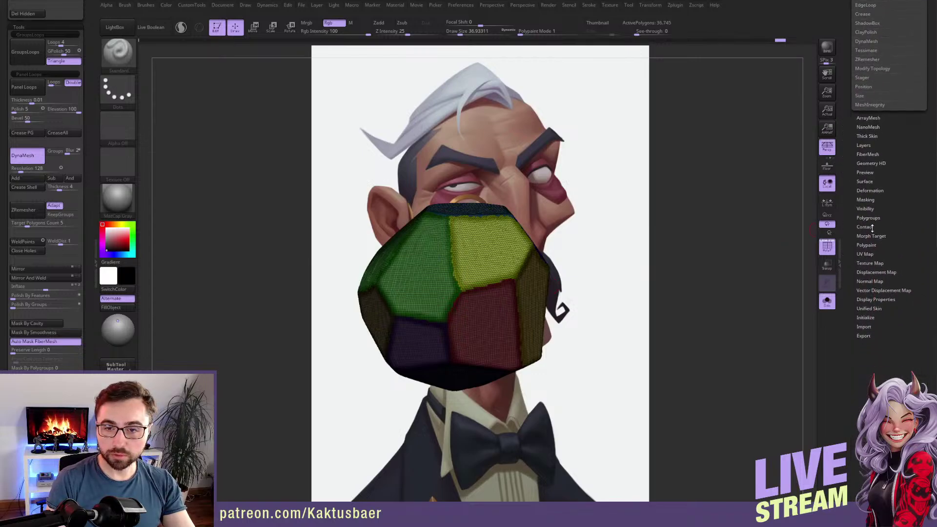
left_click(868, 218)
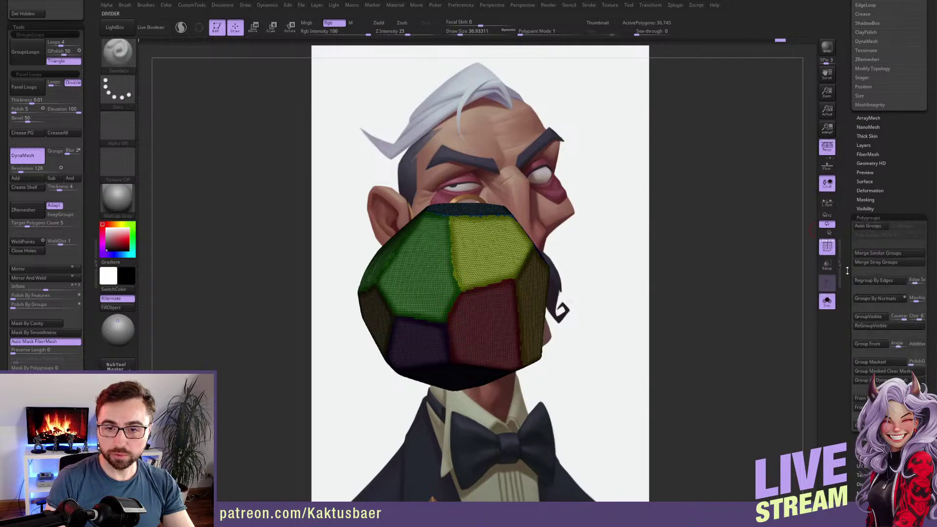
left_click_drag(849, 278, 850, 244)
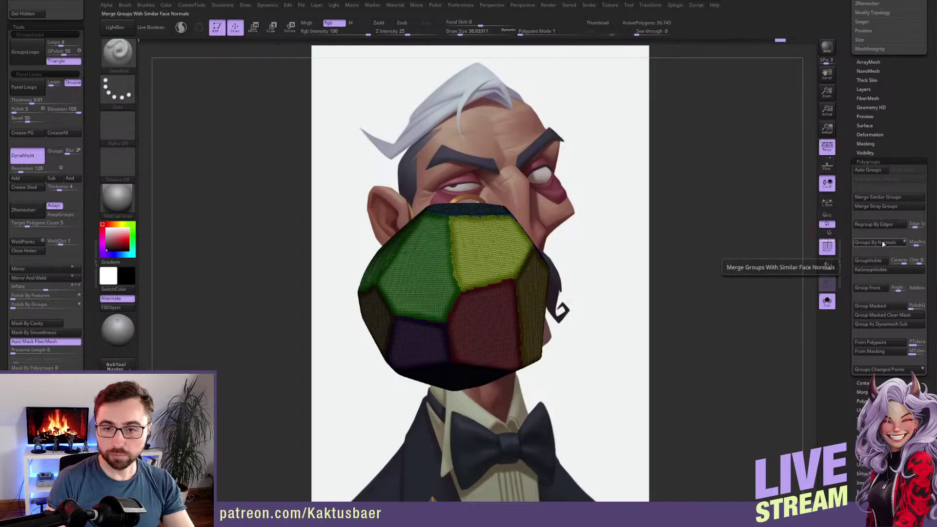
key("ctrl")
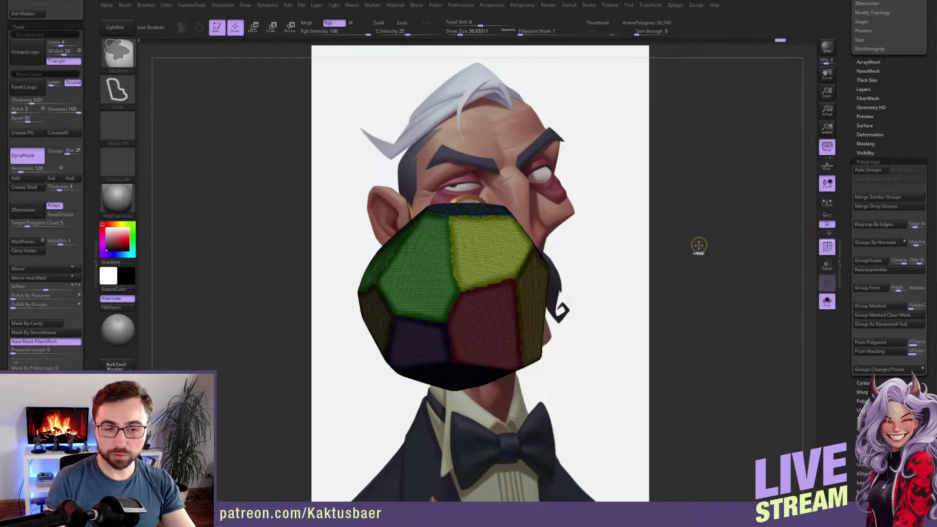
left_click(699, 245, "ctrl")
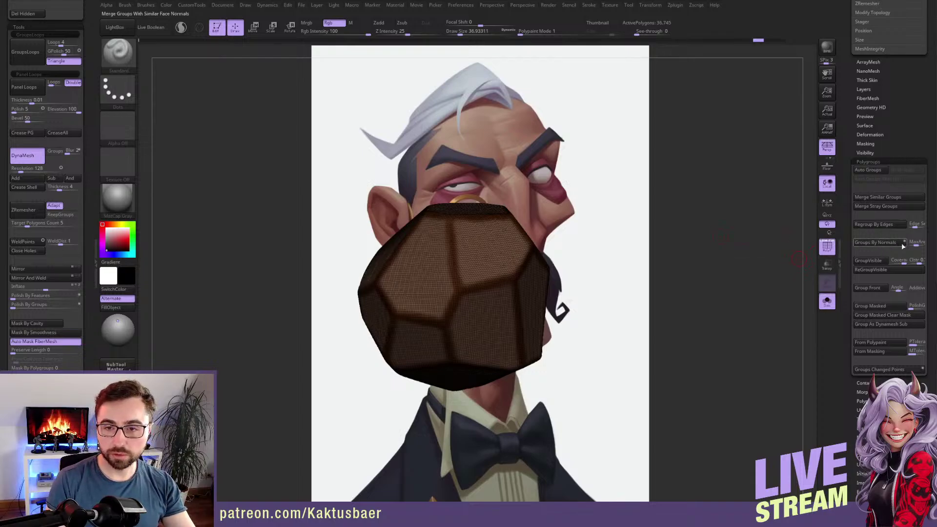
left_click(887, 246)
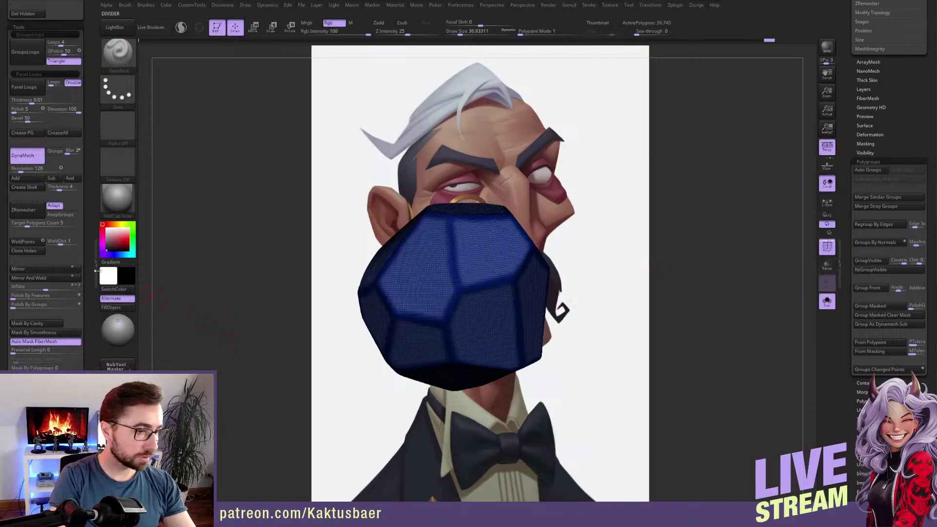
Fill the whole rock with white to remove the painted lines and turn off the polyframe display.
left_click(113, 290)
left_click(115, 307)
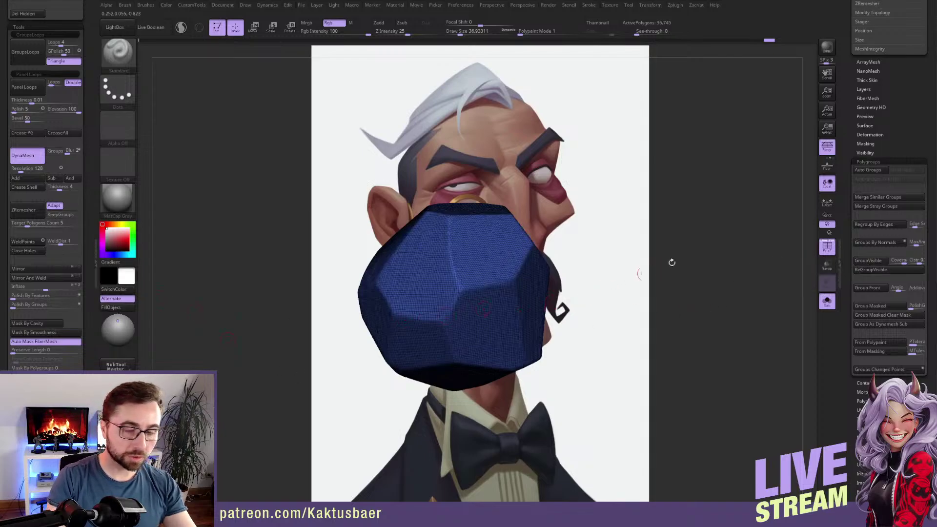
left_click(827, 246)
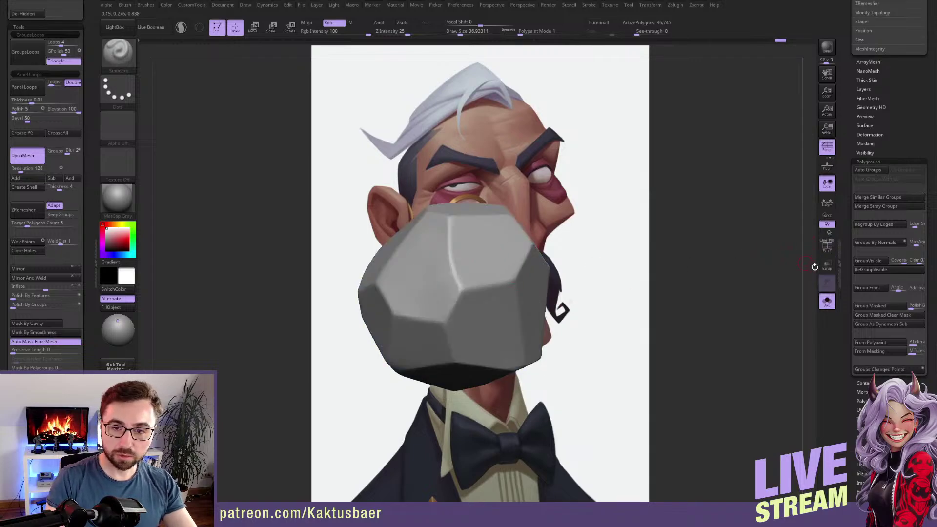
Mask the rock by cavity at intensity 100.
left_click(865, 144)
left_click_drag(850, 171, 853, 203)
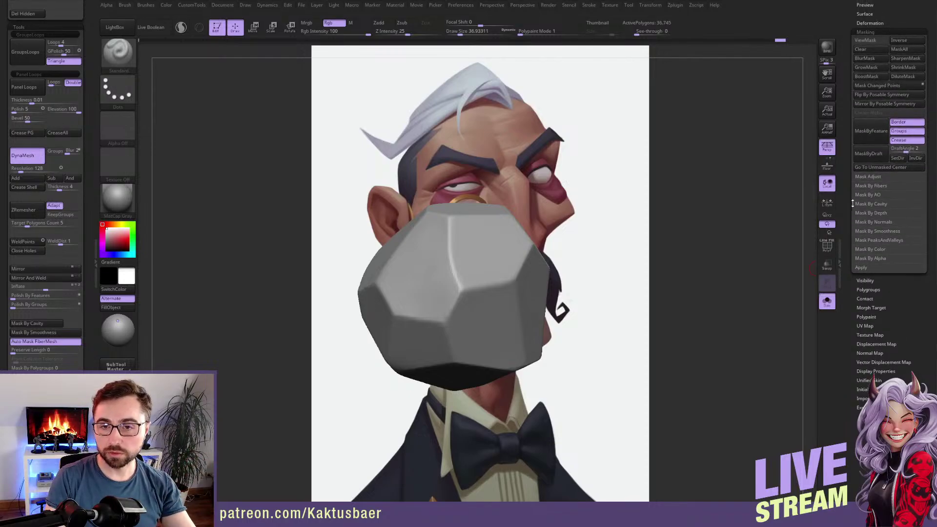
left_click(884, 204)
left_click(880, 214)
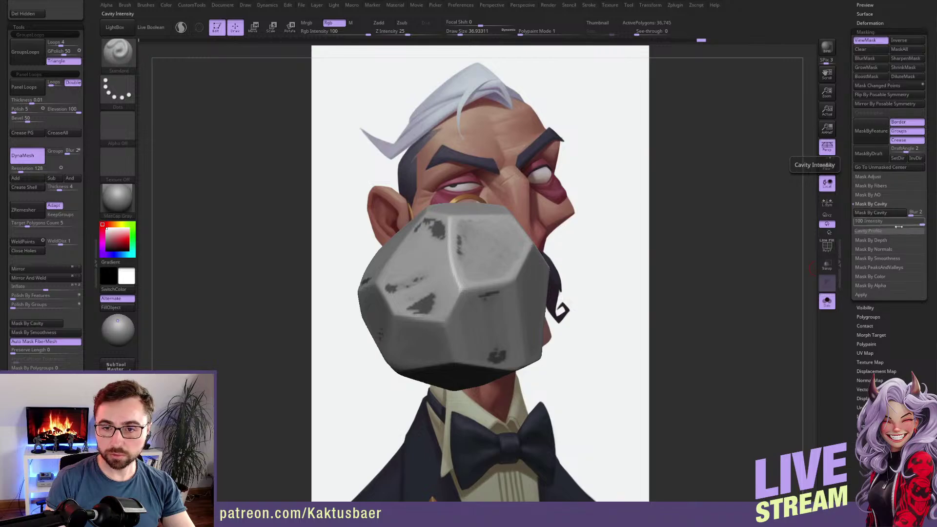
Reshape the cavity profile curve and reapply the cavity mask to cover more of the flat facets.
left_click(886, 231)
left_click_drag(869, 236, 798, 238)
left_click(880, 215)
left_click(885, 214)
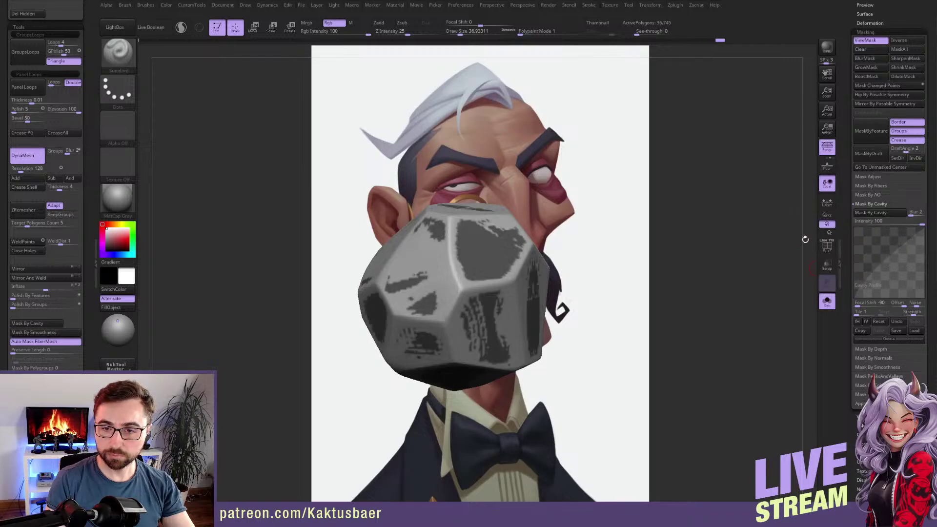
left_click_drag(886, 264, 902, 271)
left_click(892, 214)
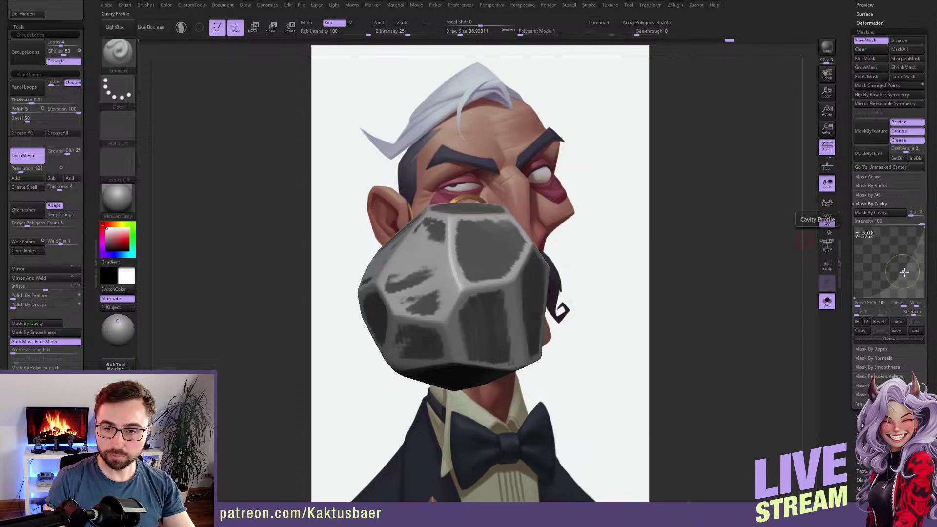
left_click(888, 214)
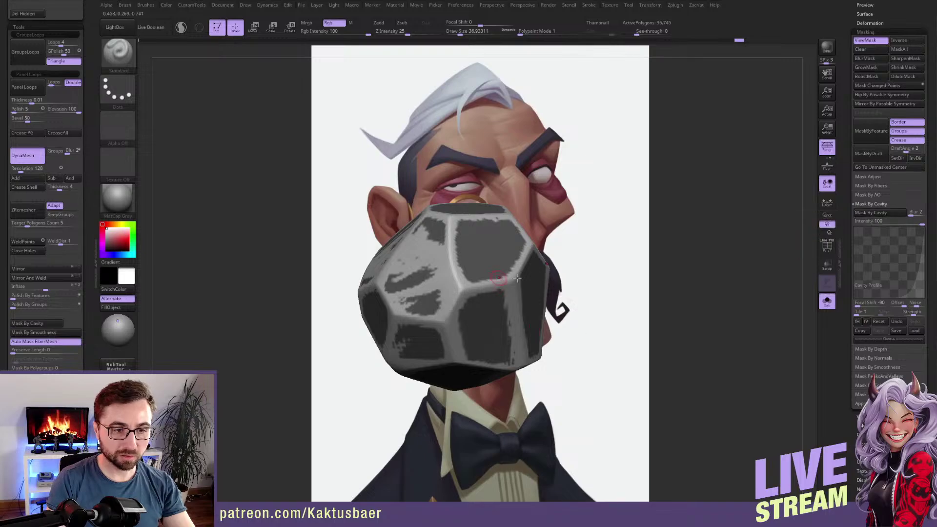
Inspect the cavity mask around the rock and clear it.
right_click_drag(461, 254, 473, 297)
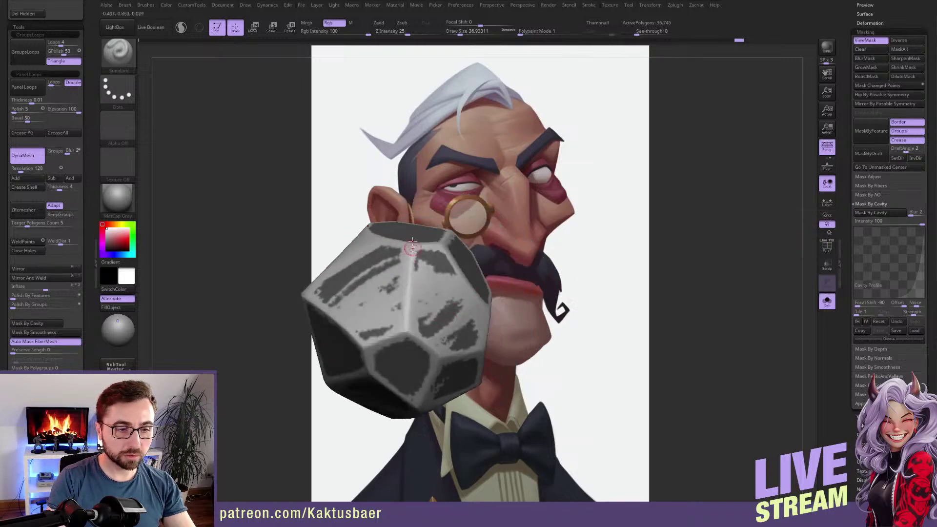
right_click_drag(405, 318, 414, 293)
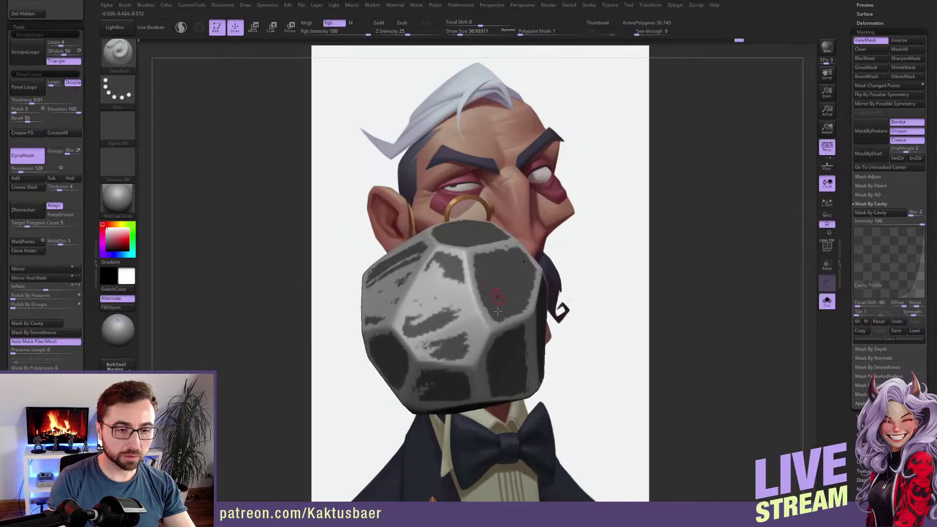
left_click_drag(611, 206, 616, 213, "ctrl")
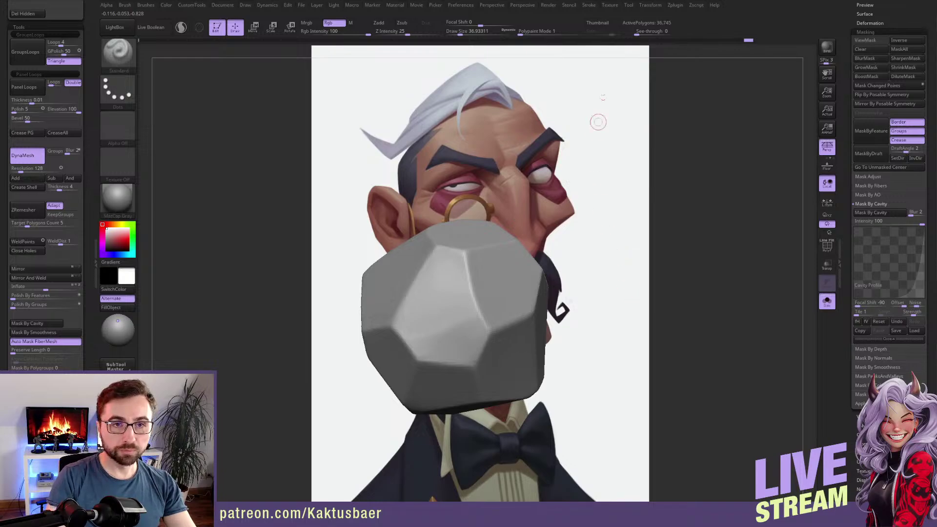
left_click(678, 6)
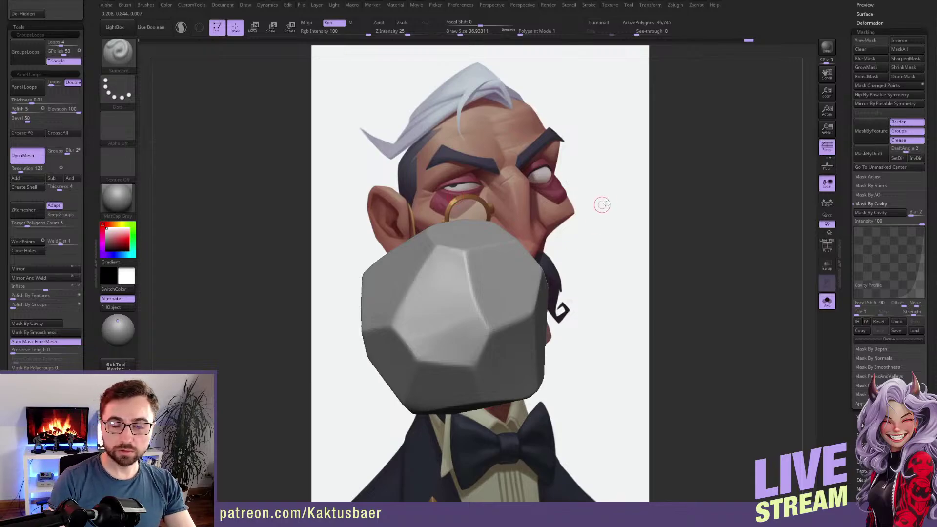
left_click(676, 5)
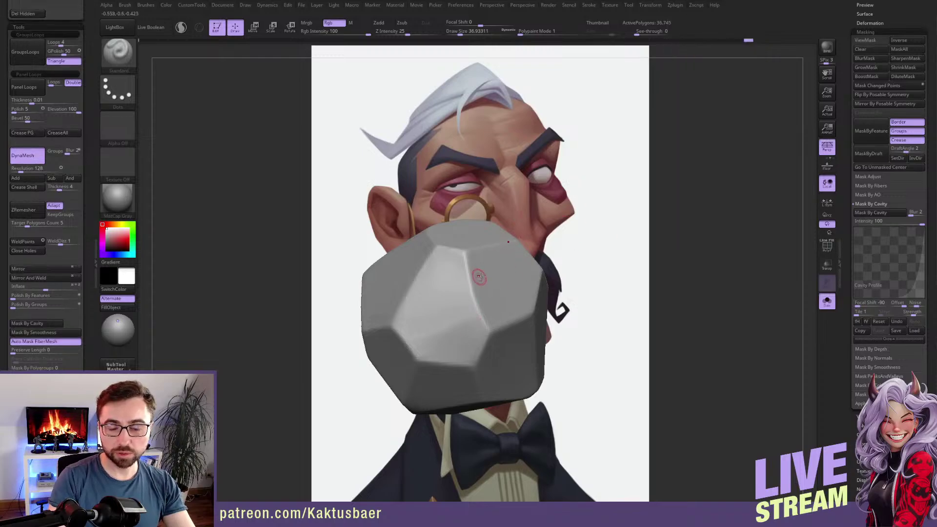
left_click(677, 6)
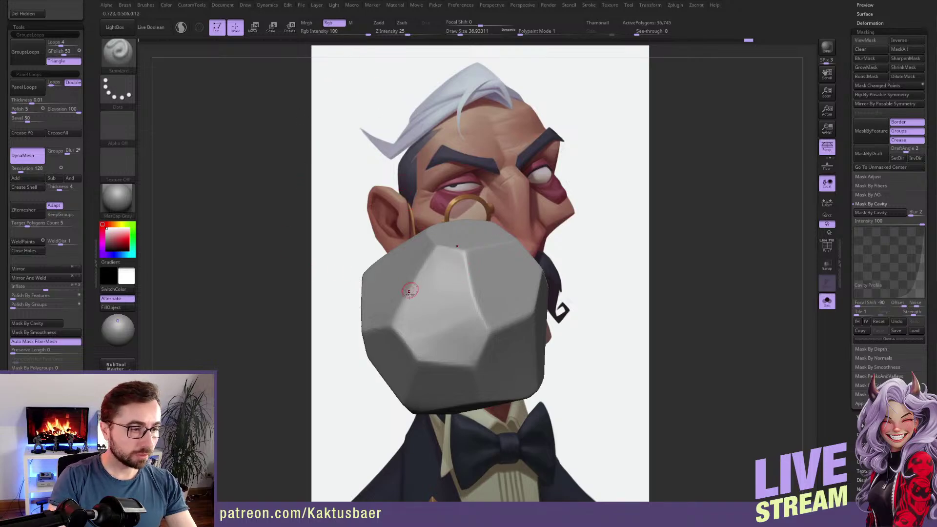
Paint a closed black circle across the rock's front facets, undoing the stray strokes inside it.
key("v")
mouse_move(483, 225)
left_mouse_down()
mouse_move(536, 305)
mouse_move(441, 294)
left_mouse_up()
right_click_drag(497, 276, 489, 284)
key("ctrl+z")
mouse_move(464, 257)
left_mouse_down()
mouse_move(470, 337)
mouse_move(471, 244)
left_mouse_up()
key("ctrl+z")
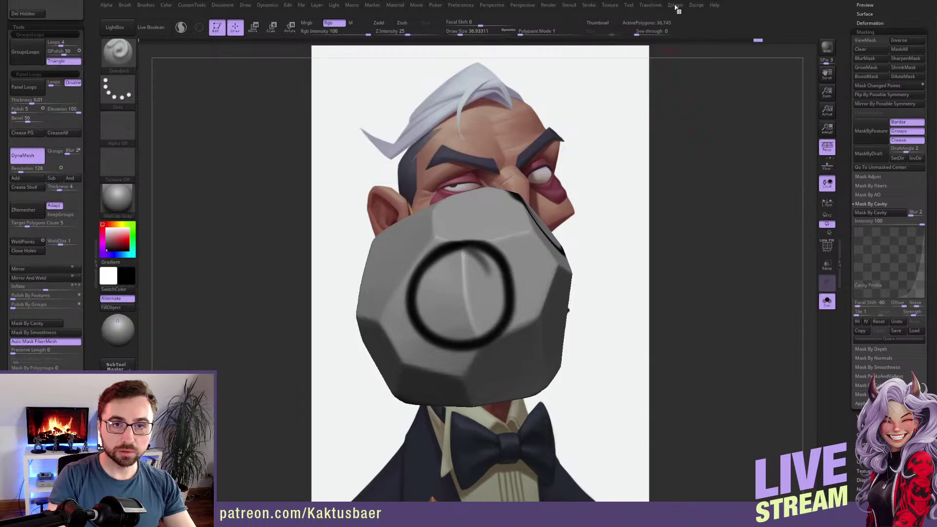
Convert the painted circle on the rock into separate polygroups with the plugin and display the polyframe.
mouse_move(677, 7)
left_click(703, 147)
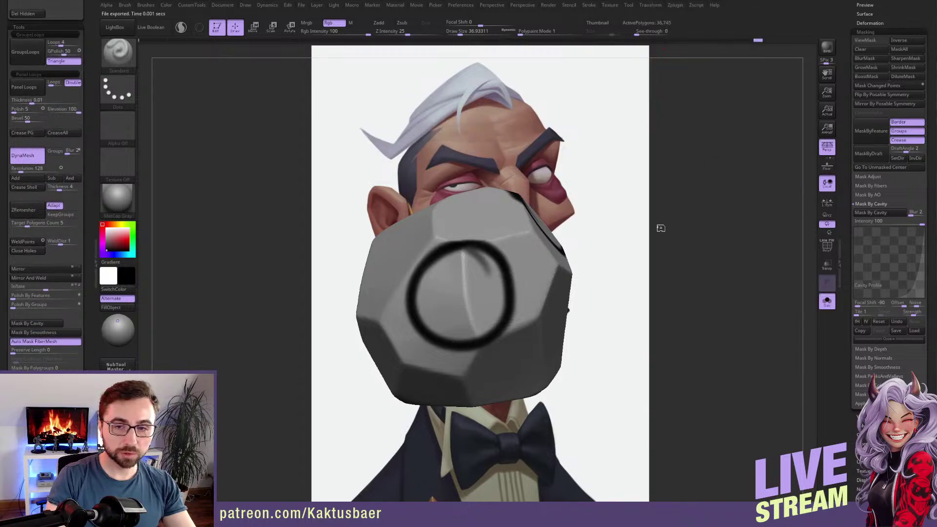
left_click(828, 248)
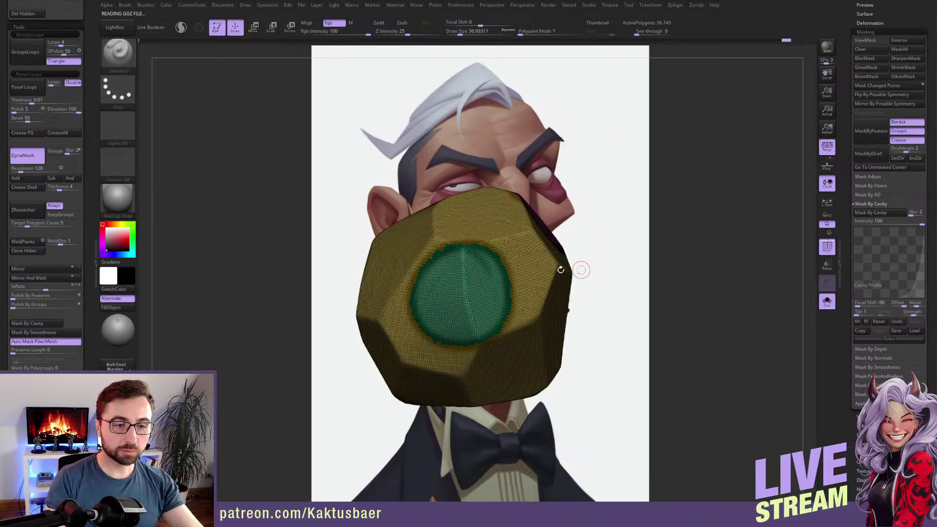
Show the character's subtools again, hide the rock and select the eyebrows (Extract1).
scroll(841, 236, "up", 5)
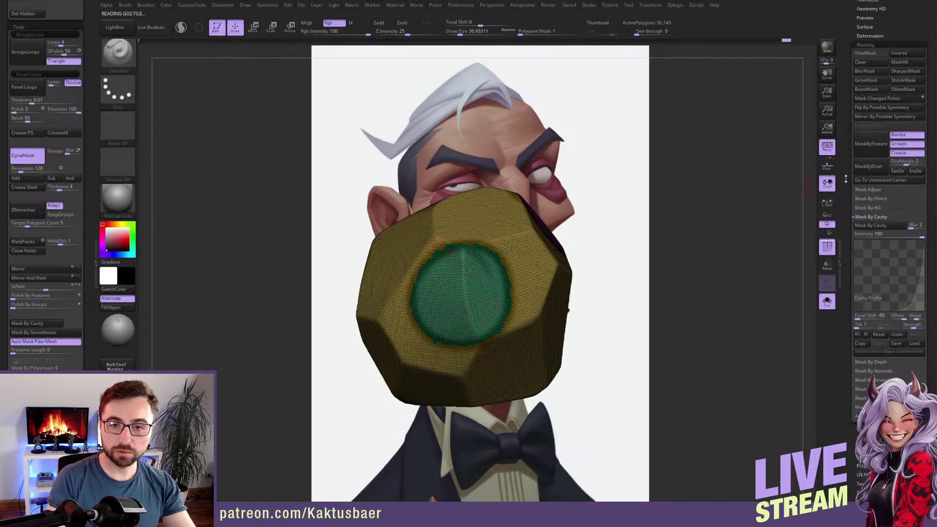
left_click(865, 174)
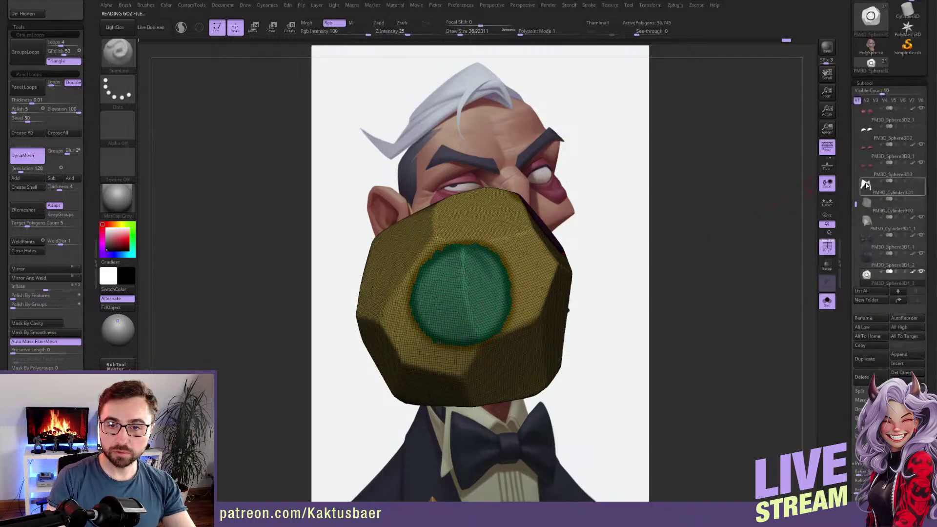
left_click_drag(580, 288, 585, 276)
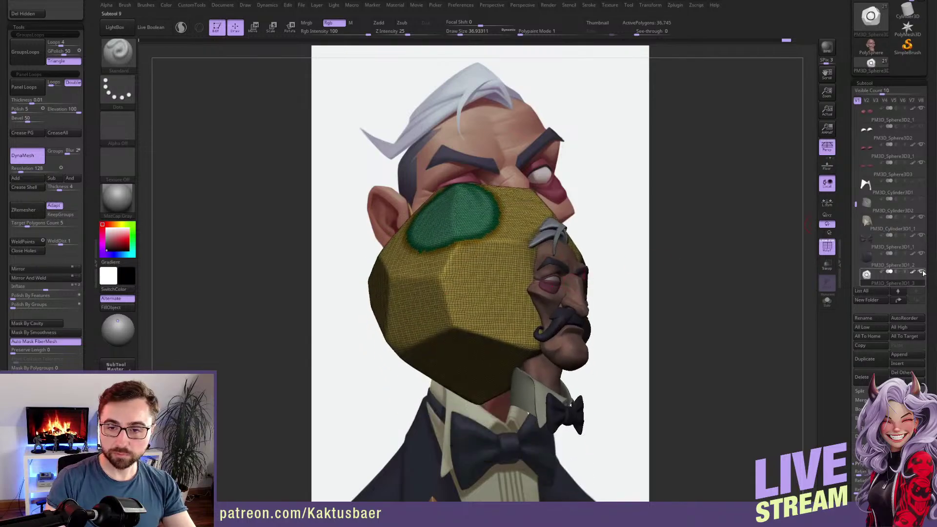
left_click(563, 265, "alt")
right_click_drag(567, 271, 505, 264, "alt")
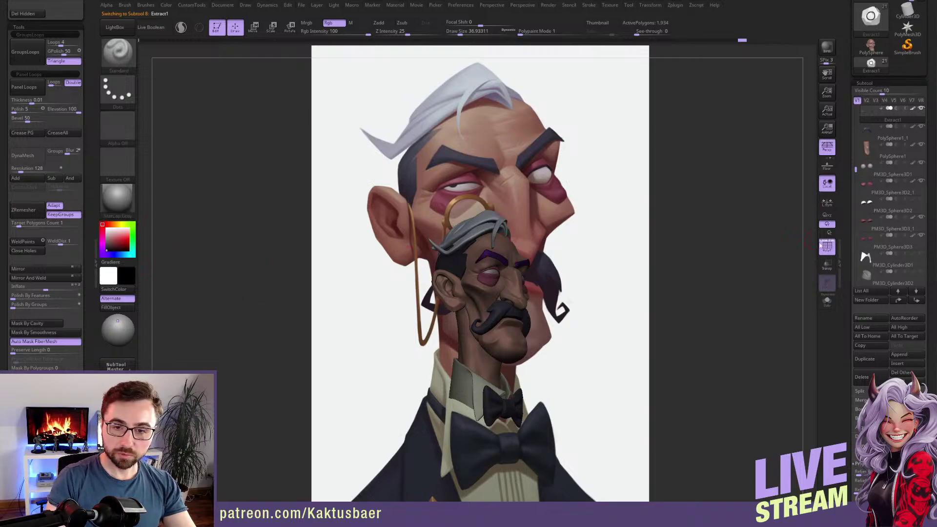
Switch the material to SkinShade4 and restore the view that lines the character up with the reference painting.
left_click(119, 201)
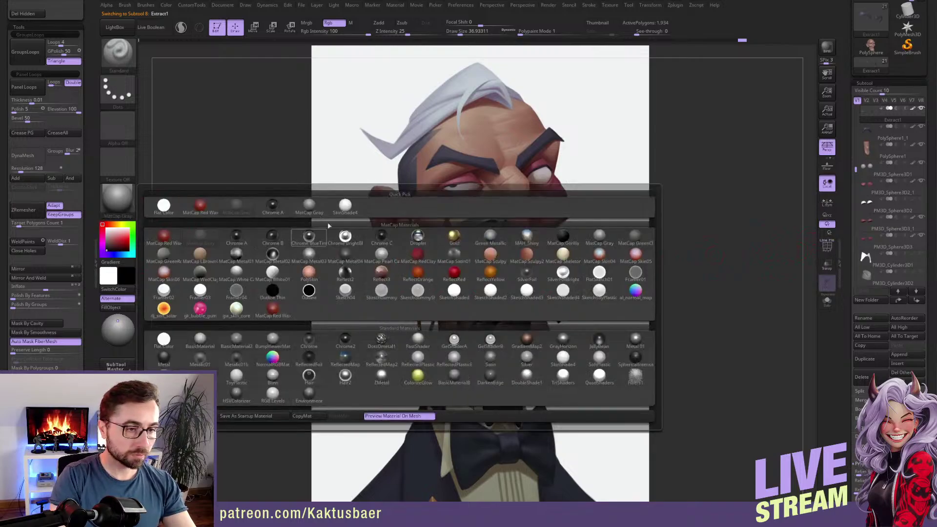
left_click(345, 207)
right_click_drag(492, 265, 418, 267, "alt")
scroll(82, 279, "down", 5)
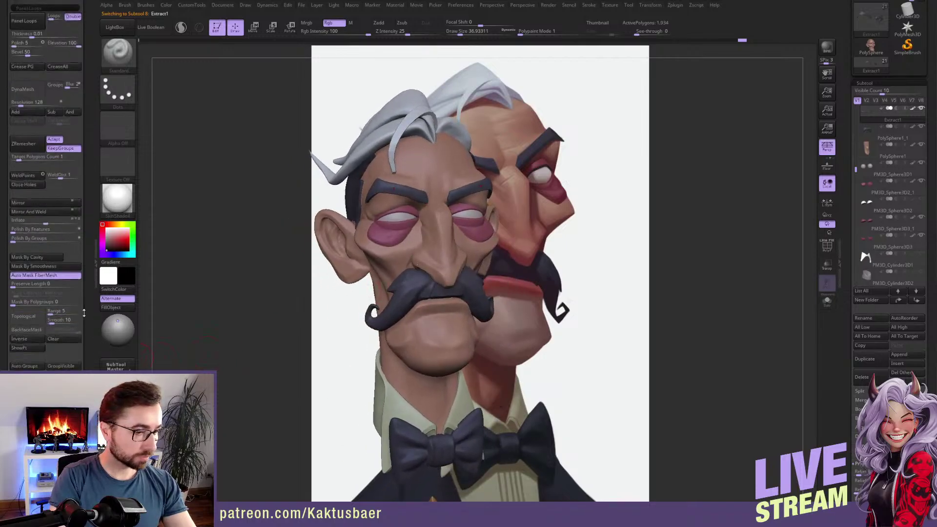
scroll(82, 279, "down", 2)
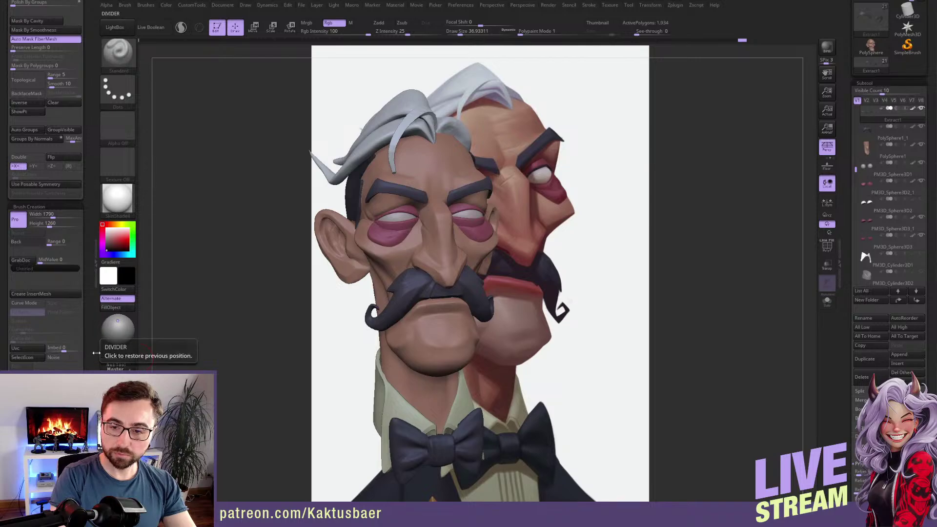
left_click(30, 410)
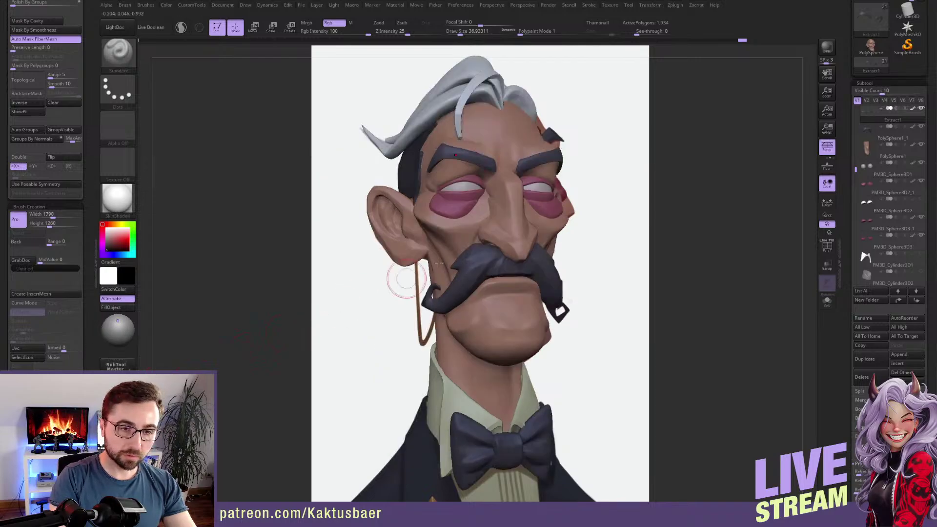
Select the head subtool, save the work and switch to the Move brush.
key("s")
left_click_drag(561, 219, 567, 220)
left_click(558, 222, "alt")
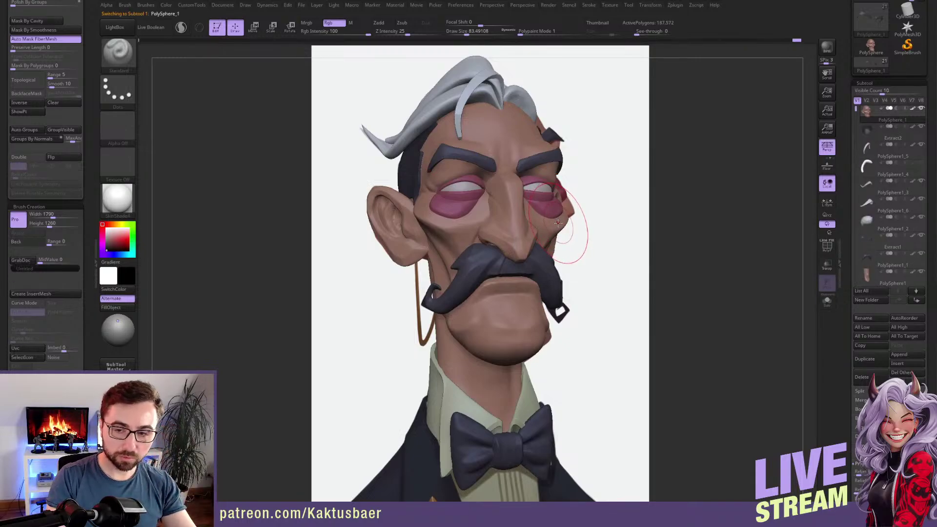
key("ctrl+s")
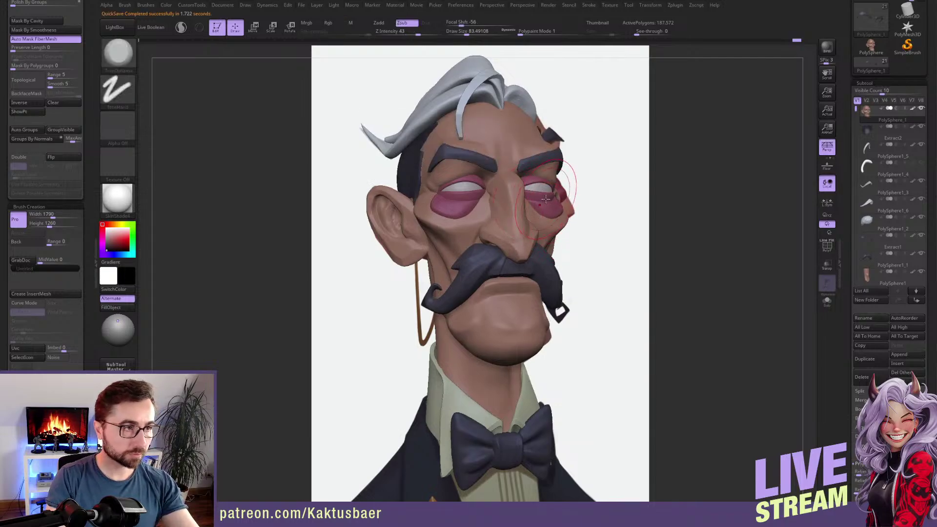
key("b")
key("m")
key("v")
key("ctrl")
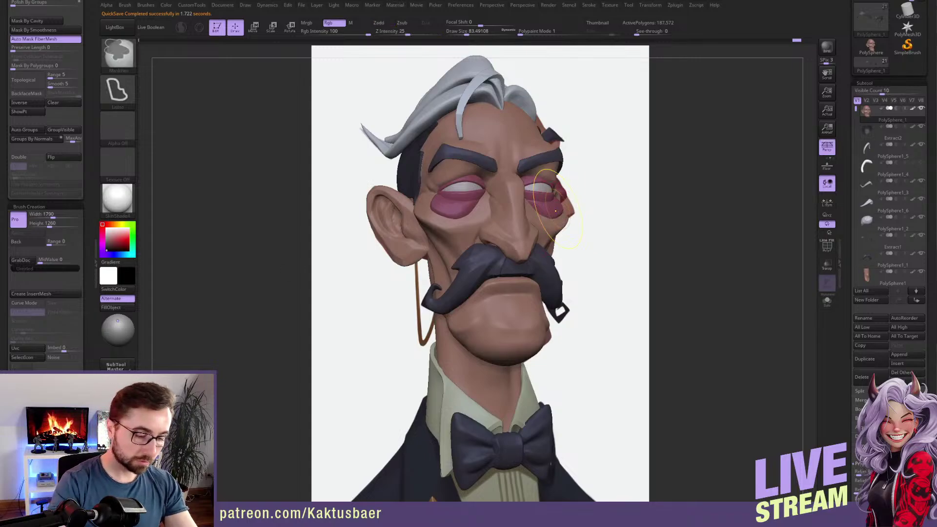
key("ctrl+s")
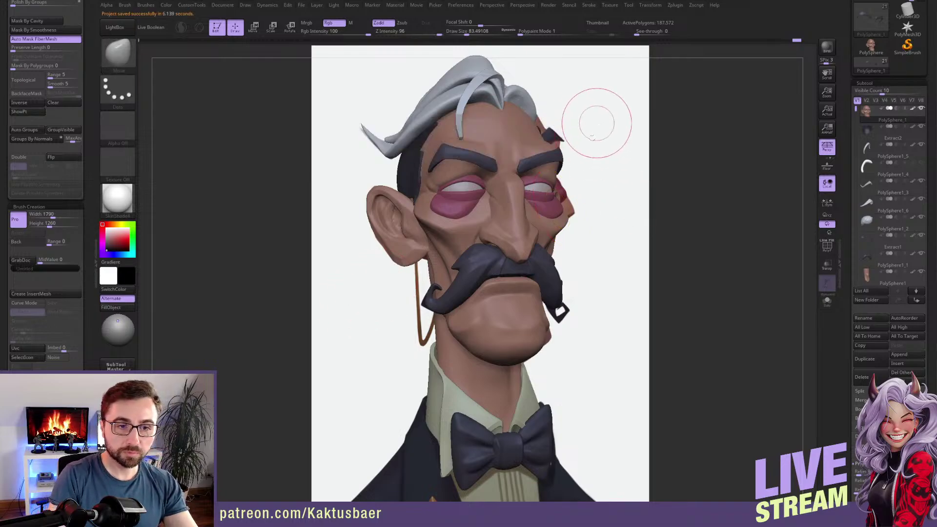
Turn off symmetry and lift the outer end of the far eyebrow and the head's brow beneath it to match the reference.
left_click(550, 157, "alt")
key("x")
key("alt+s")
key("s")
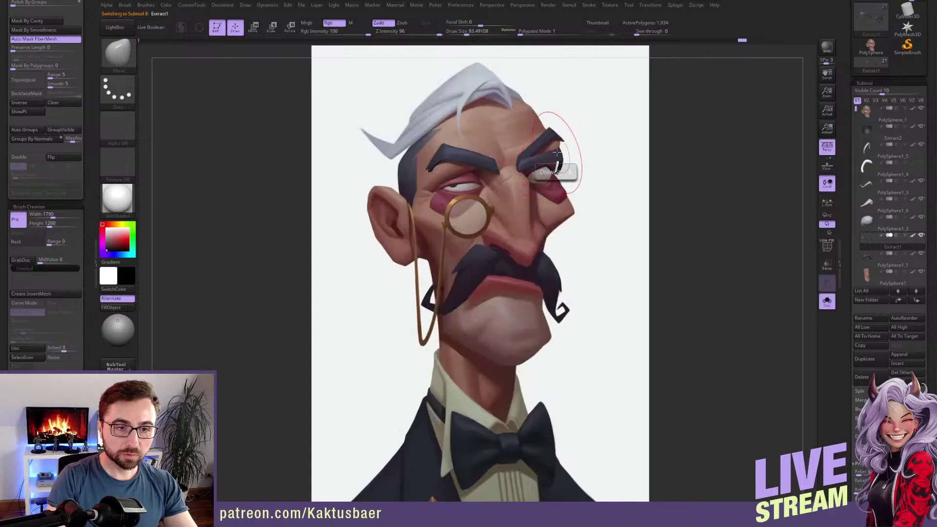
mouse_move(558, 153)
left_mouse_down()
mouse_move(551, 136)
mouse_move(563, 141)
left_mouse_up()
key("s")
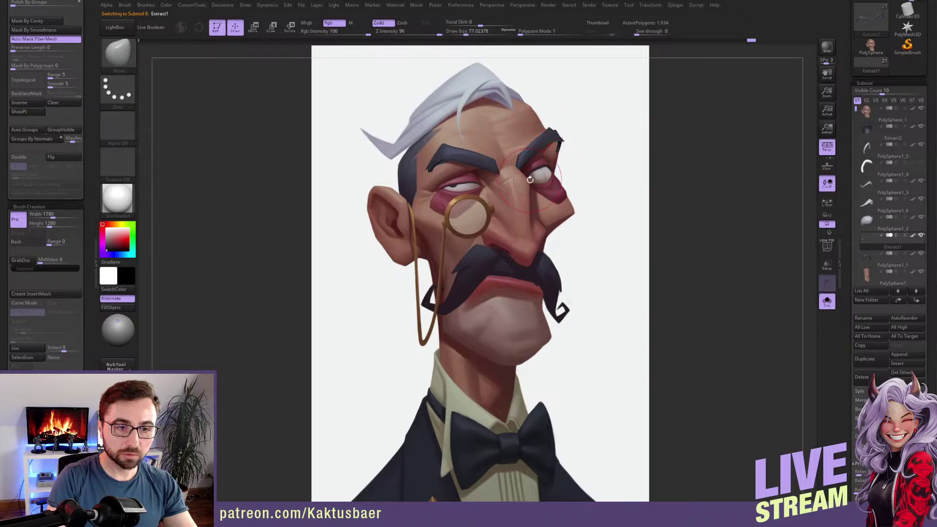
key("alt+s")
left_click(554, 161, "alt")
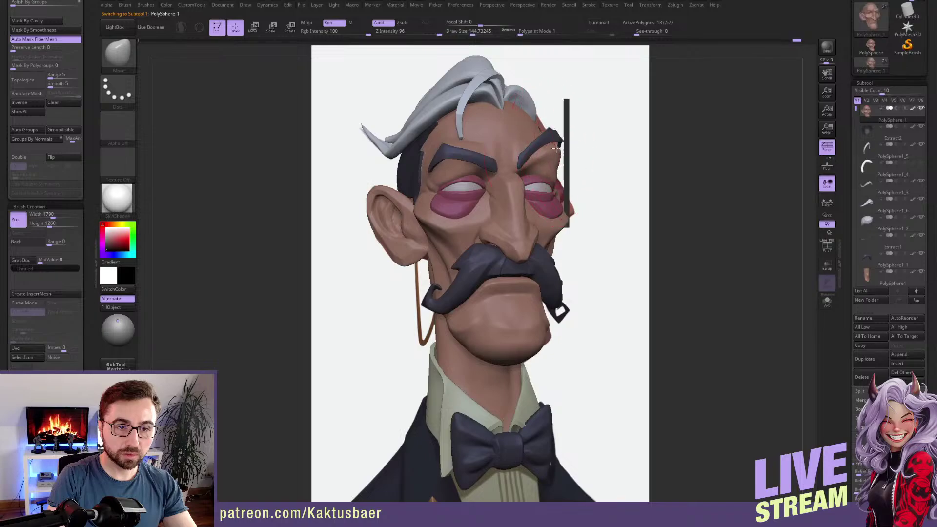
Select the eyelids subtool, turn off its symmetry and compare the far eye with the reference painting.
left_click(535, 182, "alt")
key("x")
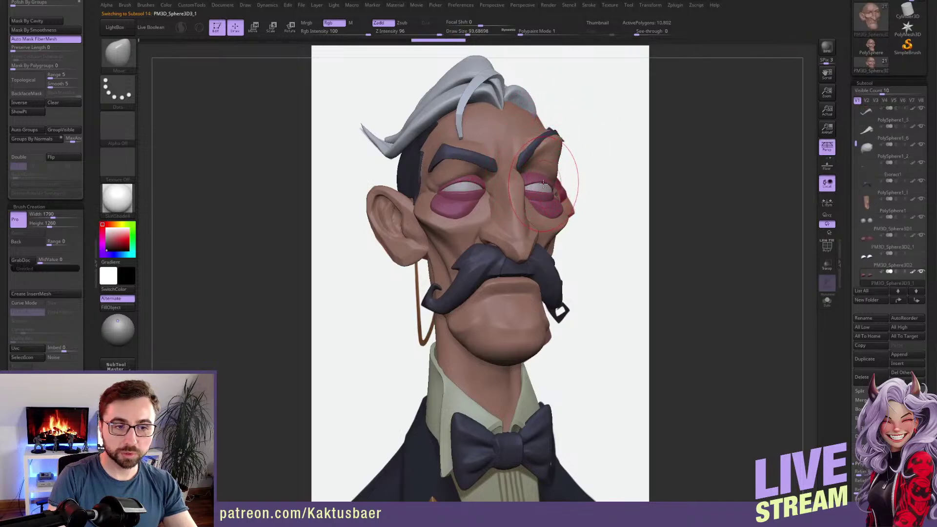
key("alt+s")
key("alt+s")
key("alt+s")
key("alt+s")
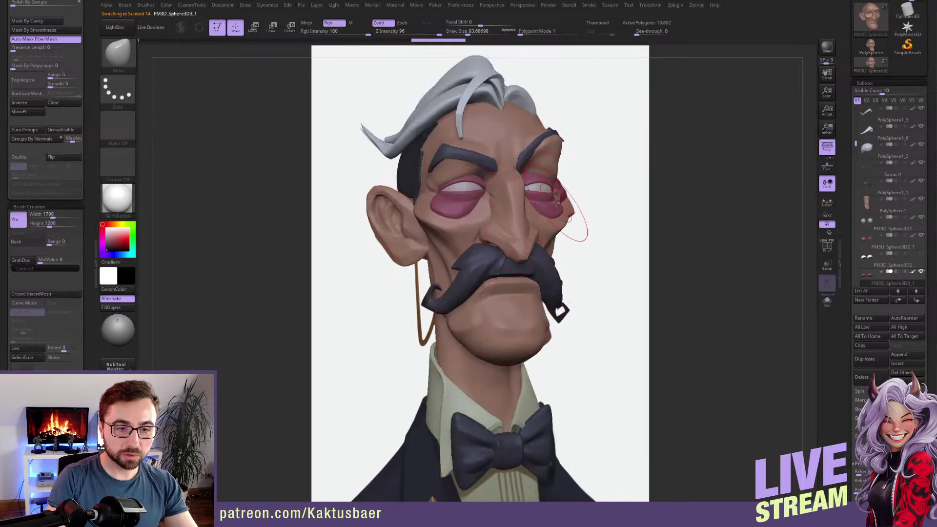
left_click_drag(581, 197, 580, 193, "shift")
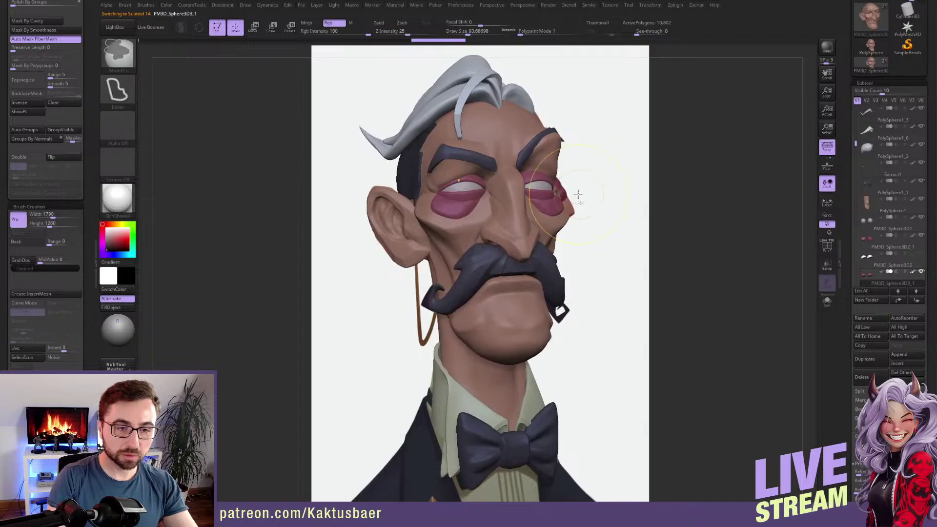
left_click_drag(317, 359, 298, 361)
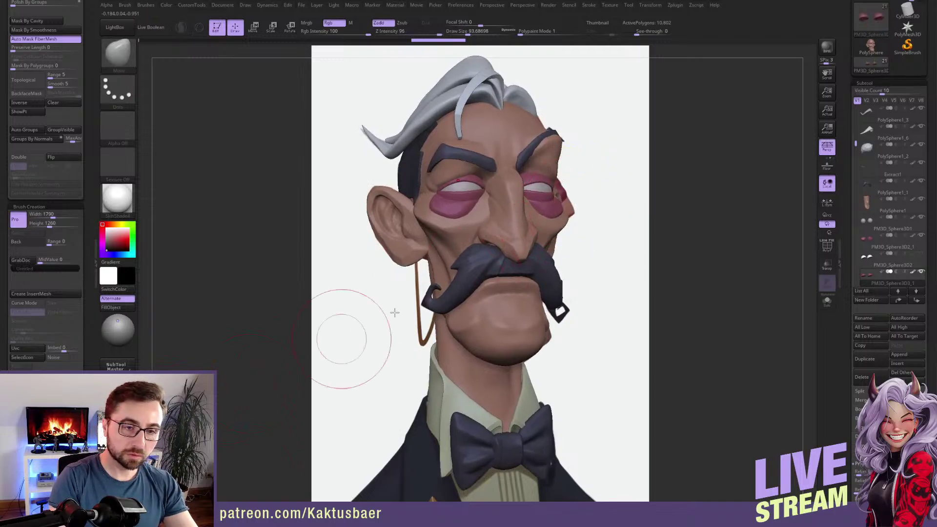
Select the head and push the far cheekbone outward to match the reference silhouette.
left_click(524, 230, "alt")
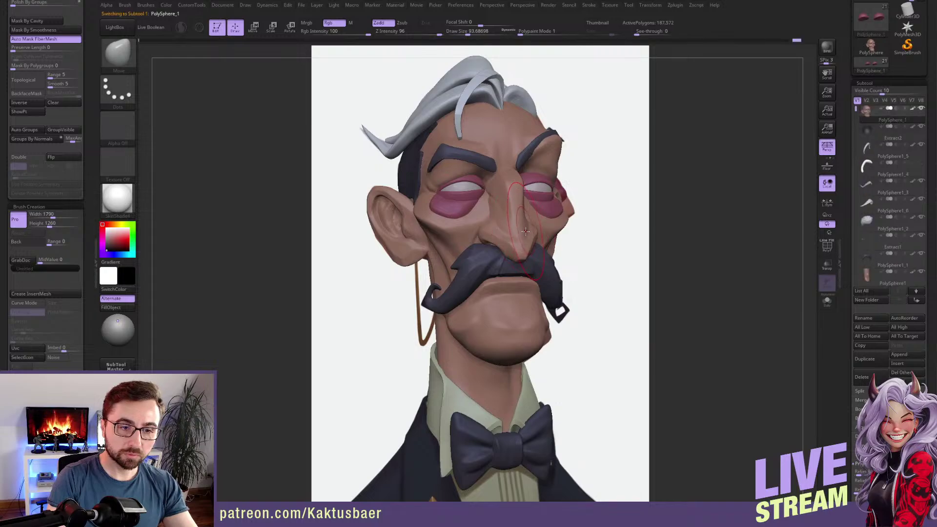
key("bracketright")
left_click_drag(558, 222, 567, 213)
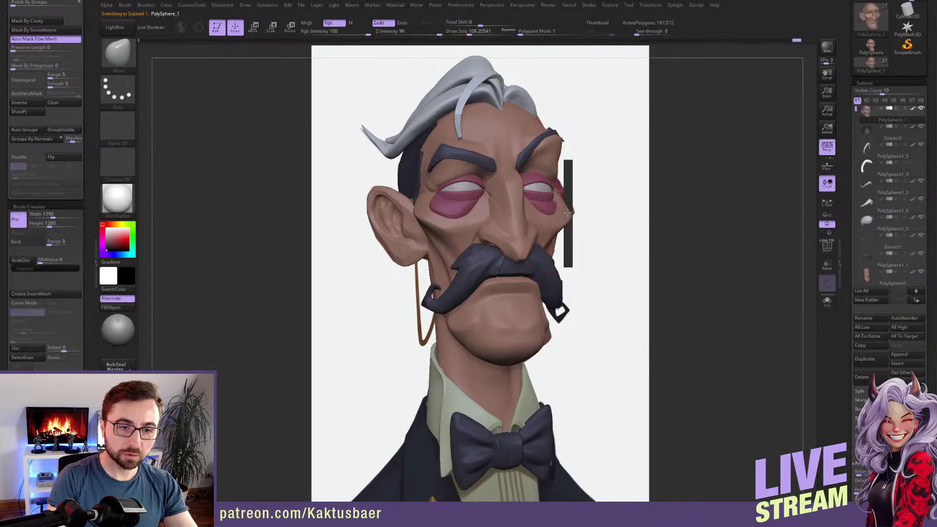
key("bracketleft")
key("bracketleft")
key("bracketleft")
key("bracketleft")
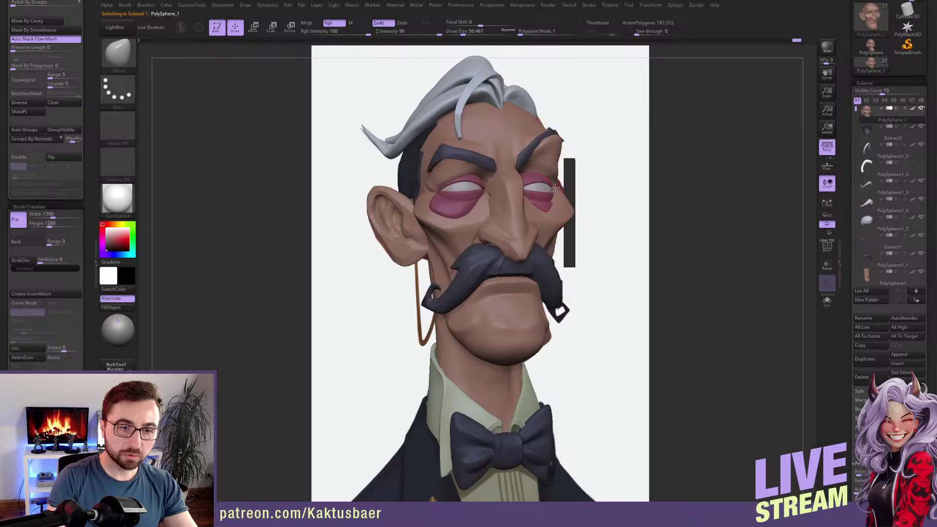
key("s")
left_click_drag(568, 217, 571, 217)
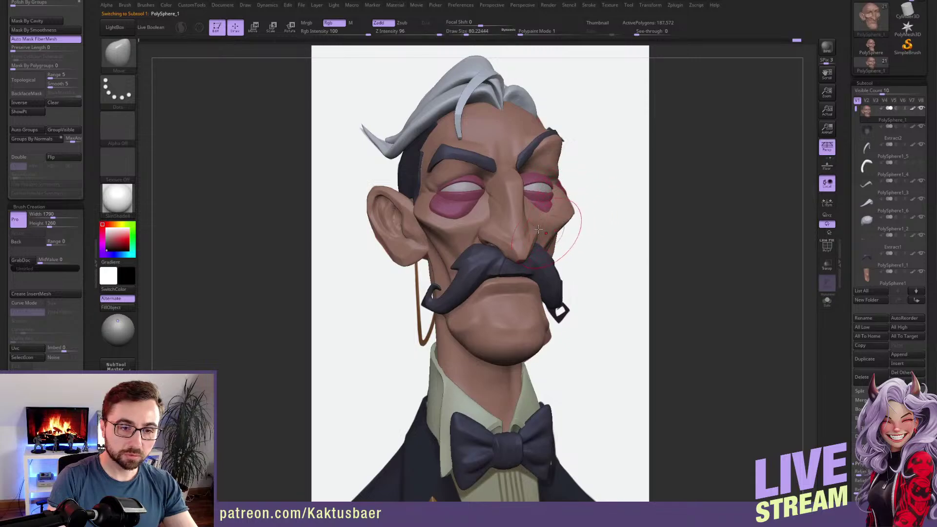
Reshape the nose with the Move brush, shifting its bridge and tip toward the reference painting.
key("alt+s")
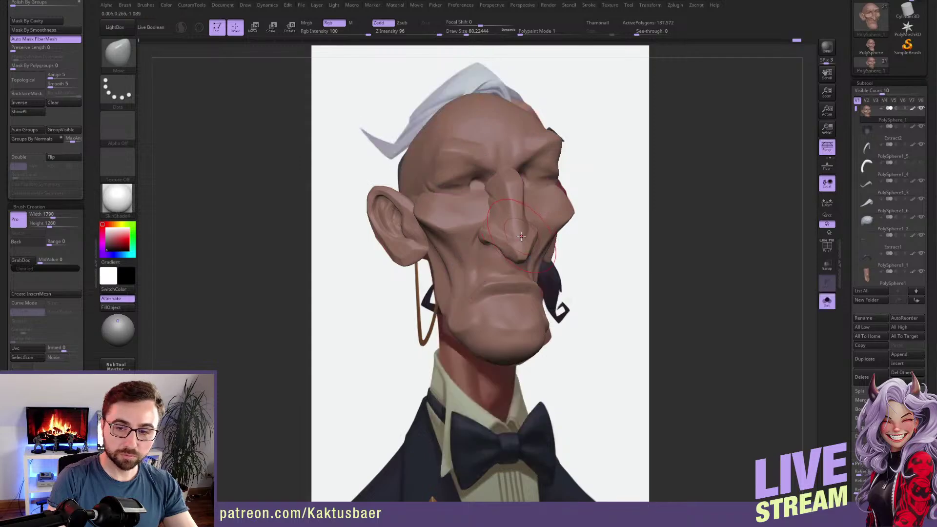
key("s")
mouse_move(521, 239)
left_mouse_down()
mouse_move(530, 228)
mouse_move(524, 196)
left_mouse_up()
key("alt+s")
key("s")
key("s")
left_click_drag(530, 245, 545, 232)
Raise the mouth line under the moustache to follow the reference lips.
mouse_move(504, 292)
left_mouse_down()
mouse_move(534, 288)
mouse_move(490, 289)
mouse_move(515, 292)
left_mouse_up()
key("s")
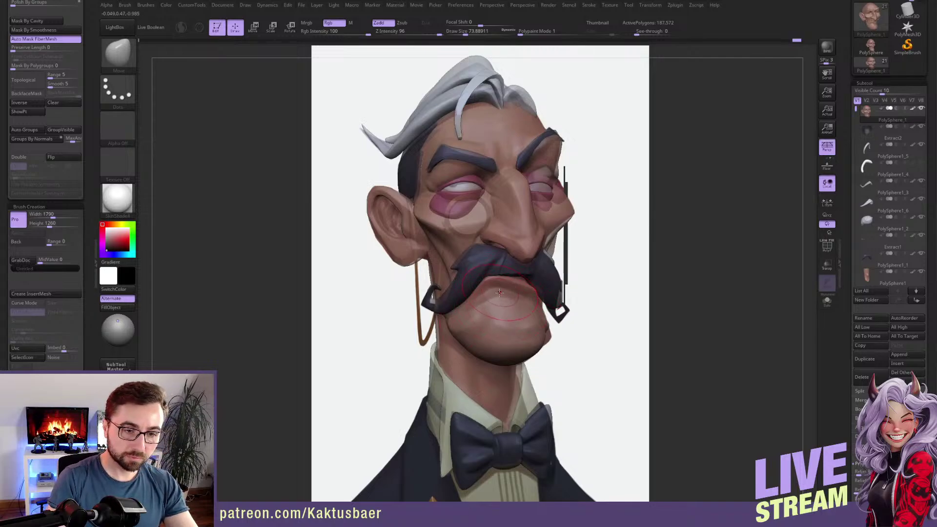
left_click_drag(499, 289, 501, 284)
key("bracketleft")
key("bracketleft")
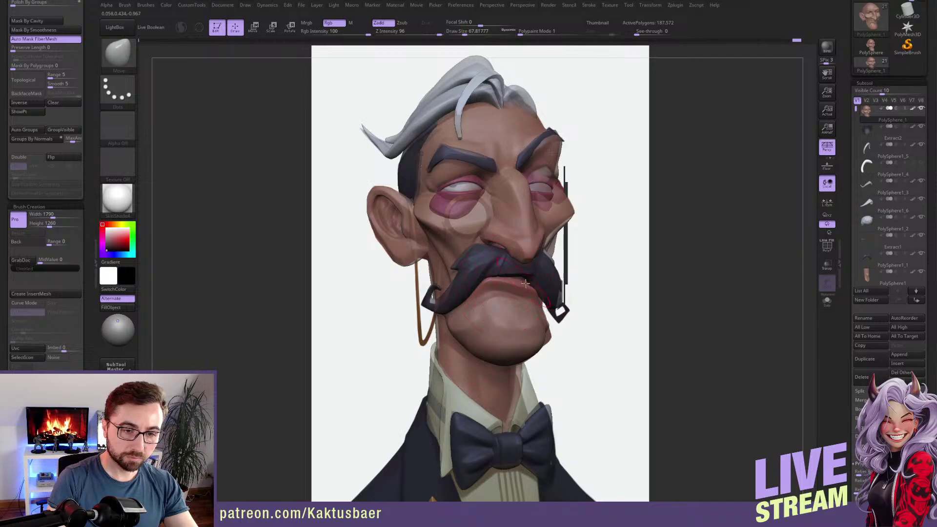
Adjust the chin and far jaw contour to match the reference and check the head from another angle.
key("bracketright")
key("bracketright")
key("bracketright")
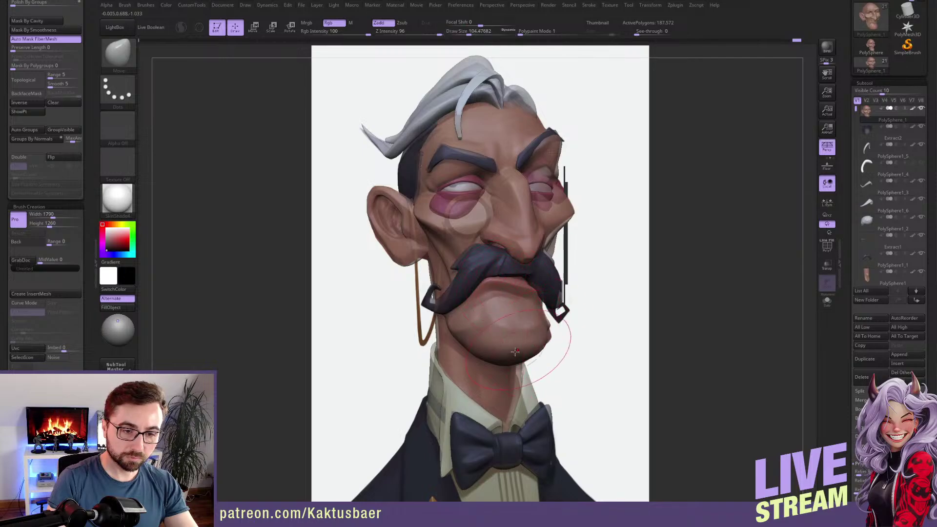
key("bracketleft")
key("bracketleft")
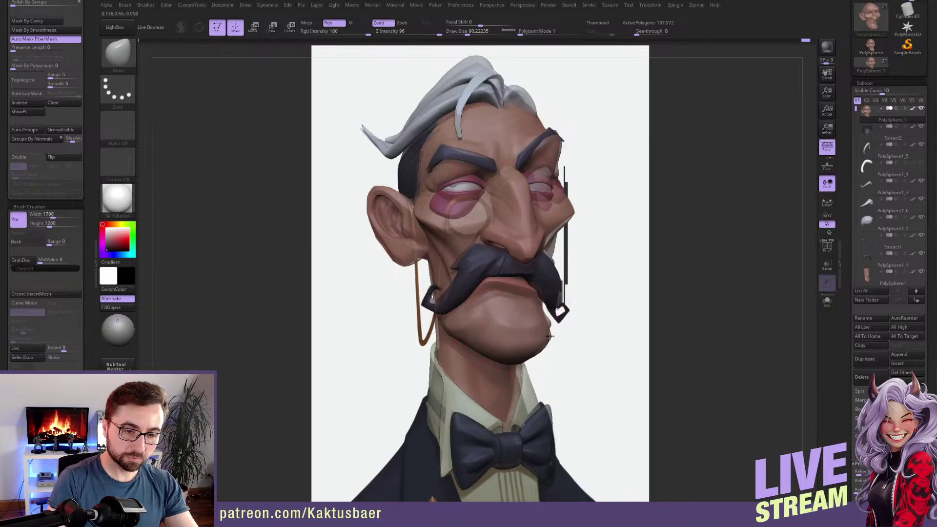
left_click_drag(550, 337, 545, 347)
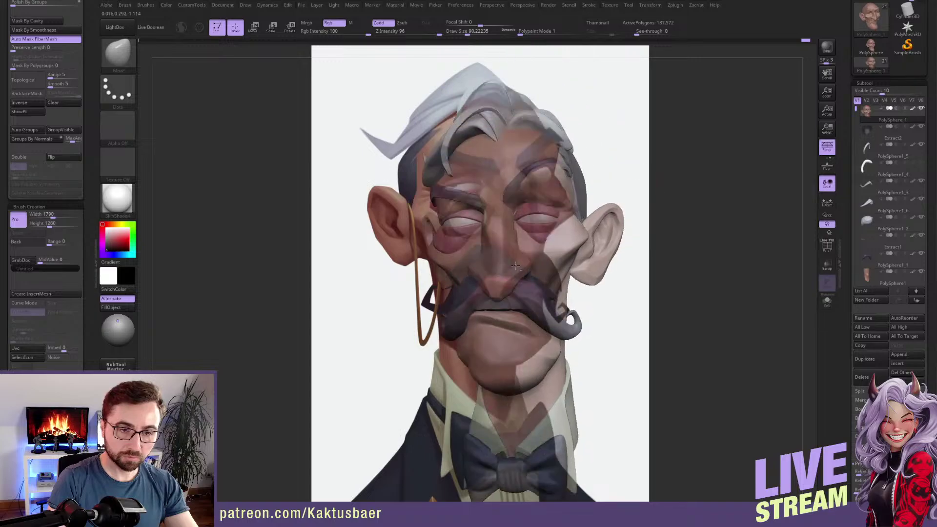
mouse_move(516, 266)
right_mouse_down()
mouse_move(552, 240)
mouse_move(585, 243)
right_mouse_up()
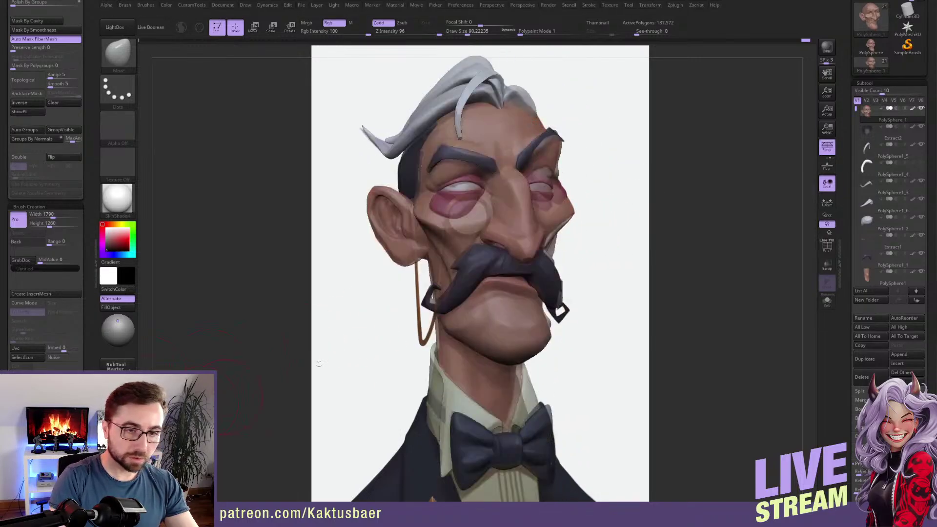
Select the far upper eyelid and nudge its edge toward the reference with a resized Move brush.
left_click(542, 178, "alt")
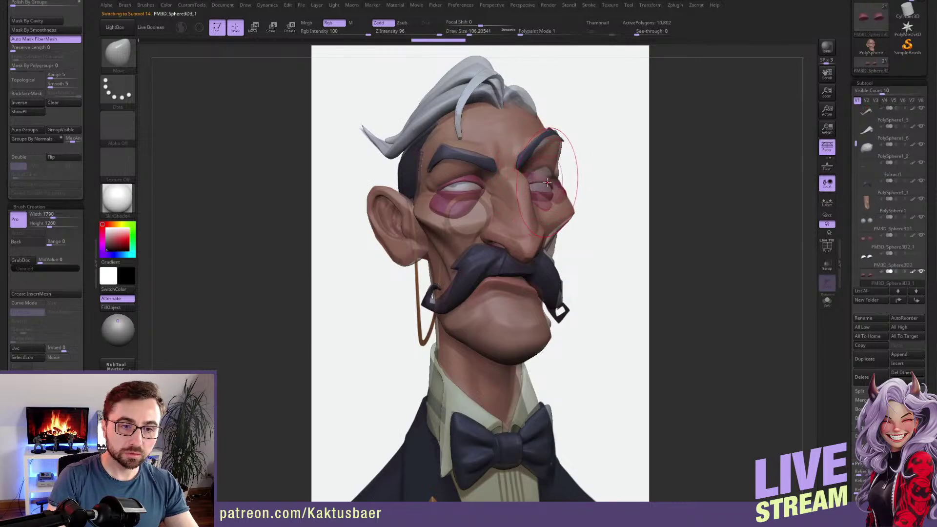
left_click(543, 176, "alt")
key("s")
left_click_drag(546, 171, 544, 168)
key("s")
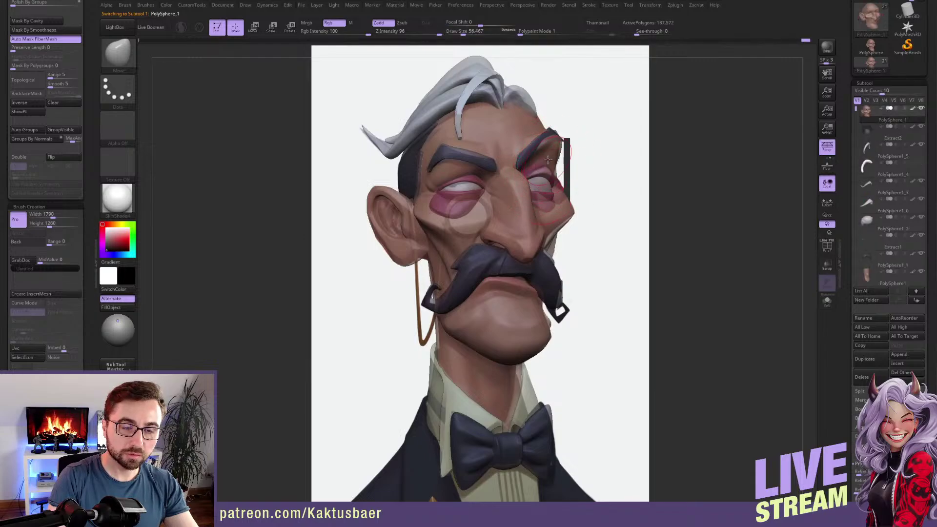
Try to shift the outer tip of the far eyebrow slightly outward and up.
left_click(556, 142, "alt")
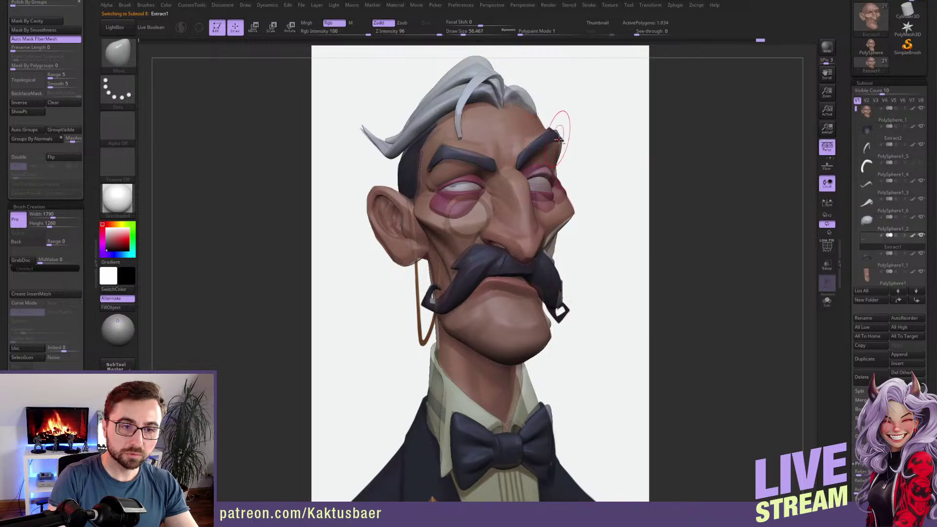
left_click_drag(557, 137, 560, 134)
key("ctrl+z")
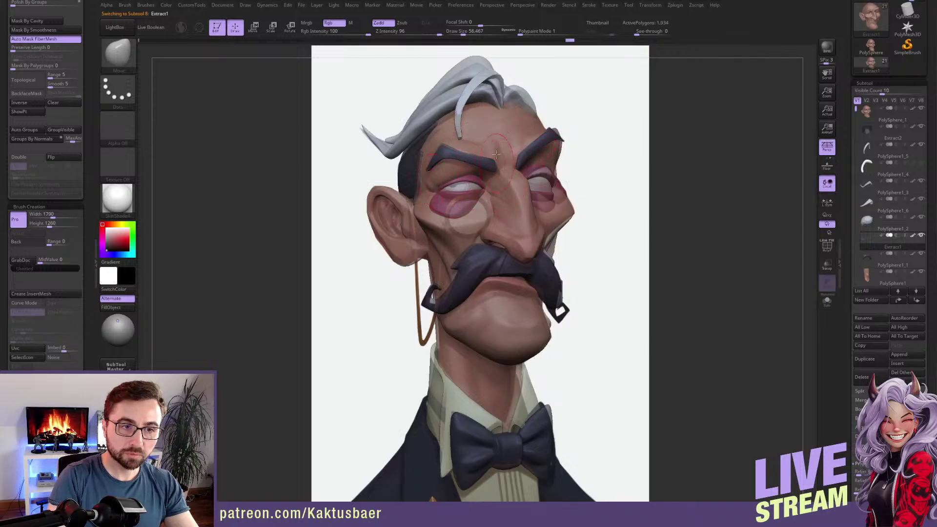
Reselect the far upper eyelid and adjust its curve over the eye.
left_click(545, 172, "alt")
key("s")
left_click_drag(547, 175, 545, 176)
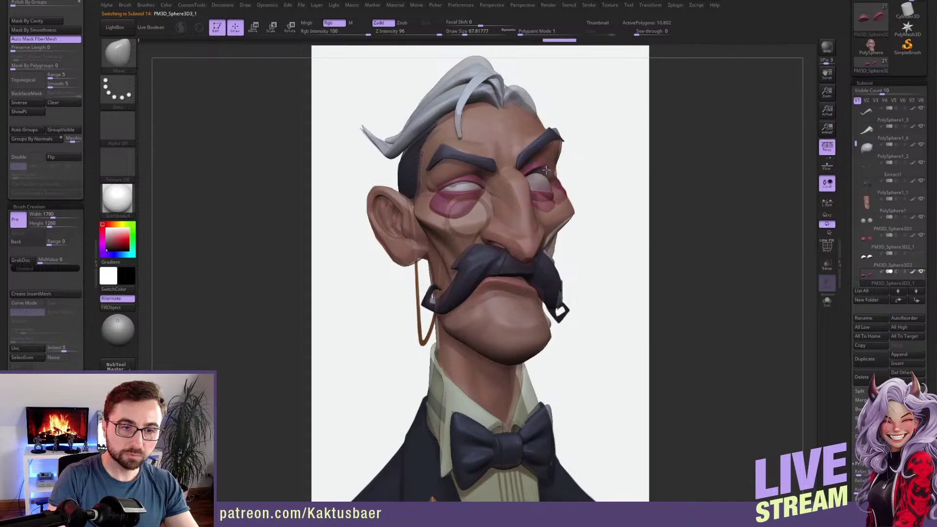
Select the lower eyelids, turn off X symmetry and reshape the lids individually to match the reference.
left_click(548, 200, "alt")
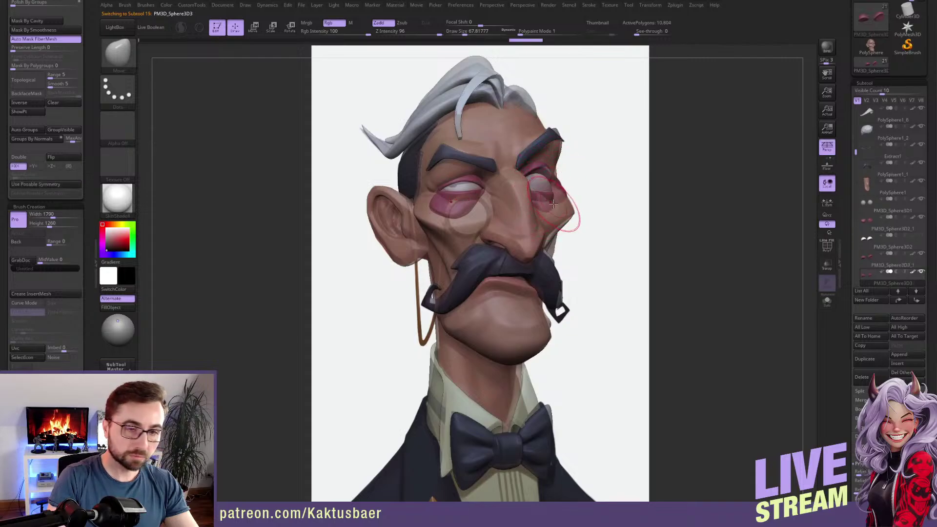
left_click_drag(553, 198, 553, 193)
key("x")
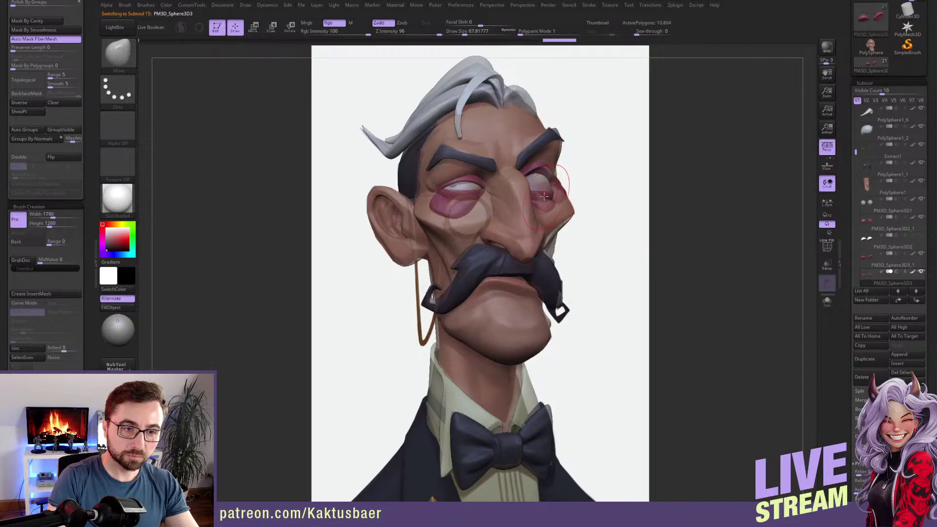
left_click_drag(461, 186, 481, 195)
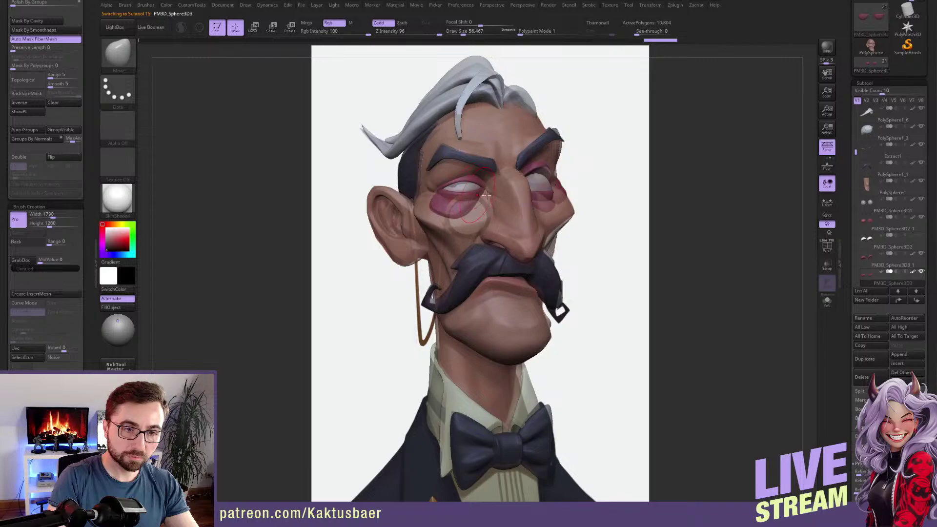
Select the eyeballs, turn off symmetry, isolate the far eyeball with a mask and move it upward in its socket.
left_click(544, 188, "alt")
key("x")
key("alt+s")
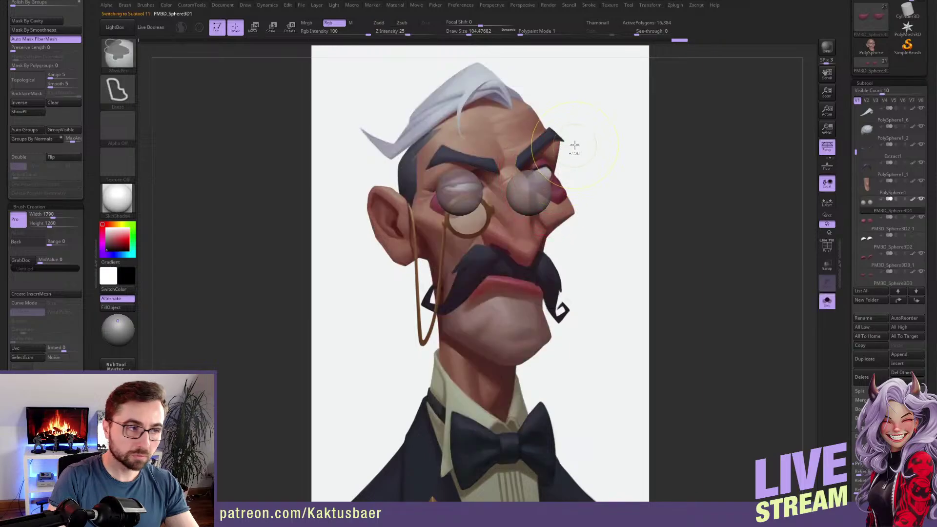
mouse_move(569, 142)
left_mouse_down("ctrl")
mouse_move(613, 207)
mouse_move(641, 196)
left_mouse_up("ctrl")
key("alt+s")
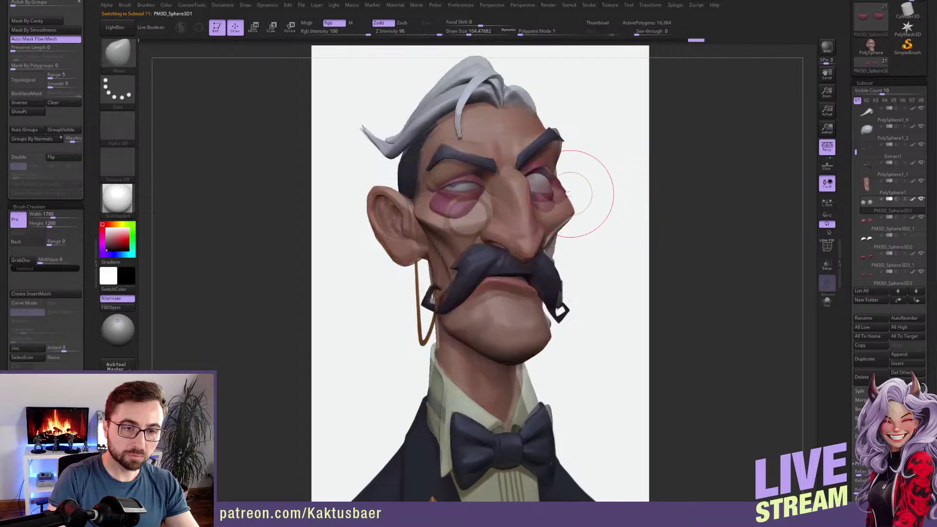
key("w")
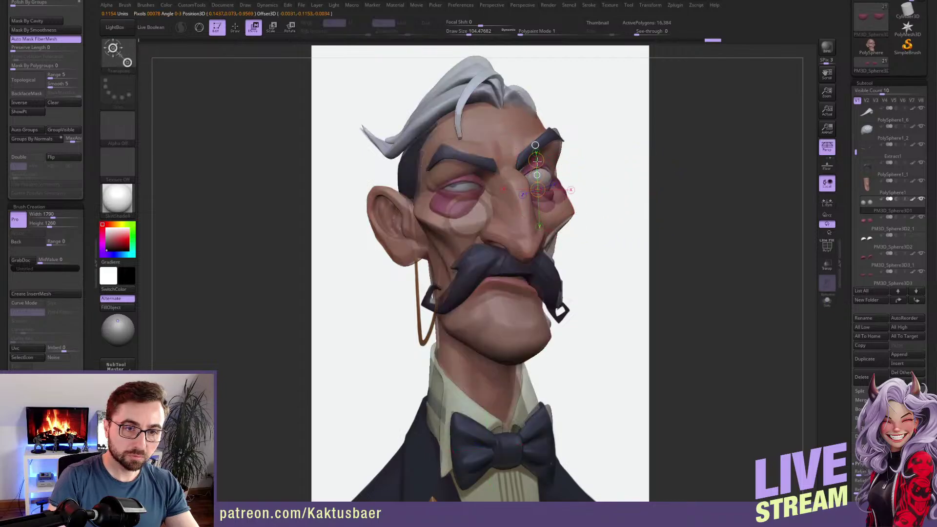
key("q")
Refit the far upper and lower eyelids around the eyeball, checking them from other angles.
left_click(547, 164, "alt")
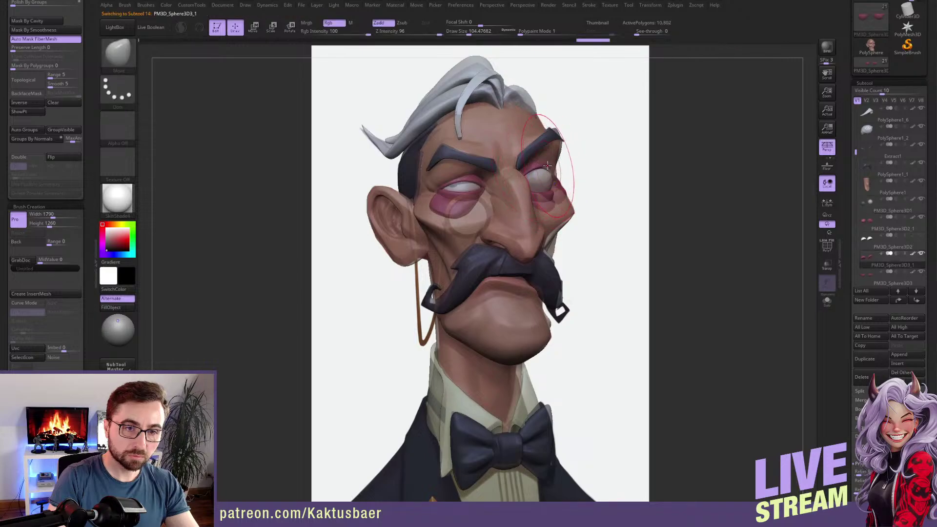
key("bracketleft")
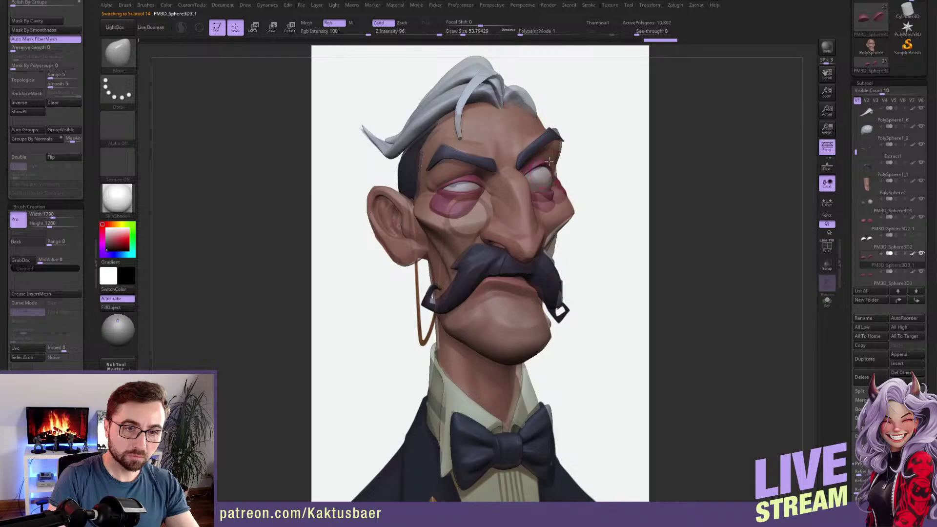
left_click(549, 191, "alt")
key("s")
left_click_drag(551, 189, 544, 189)
right_click_drag(527, 186, 578, 178)
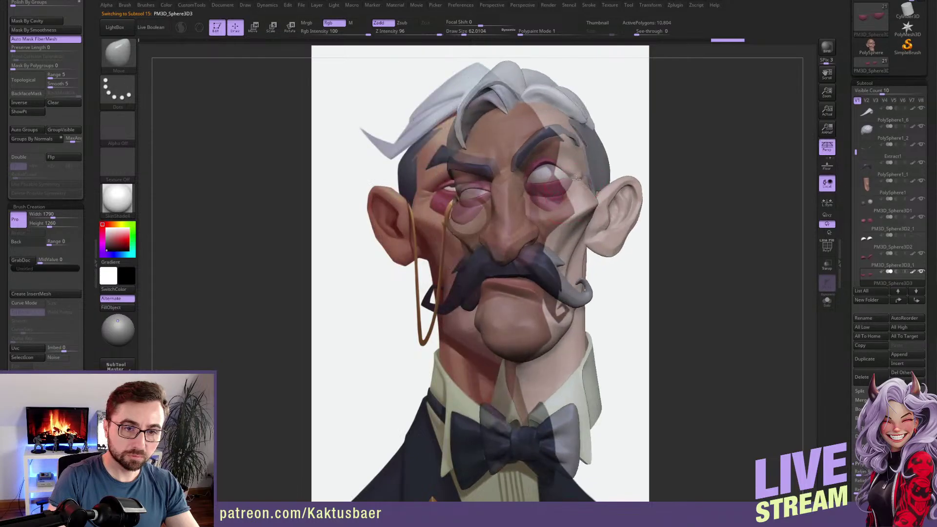
left_click(560, 165, "alt")
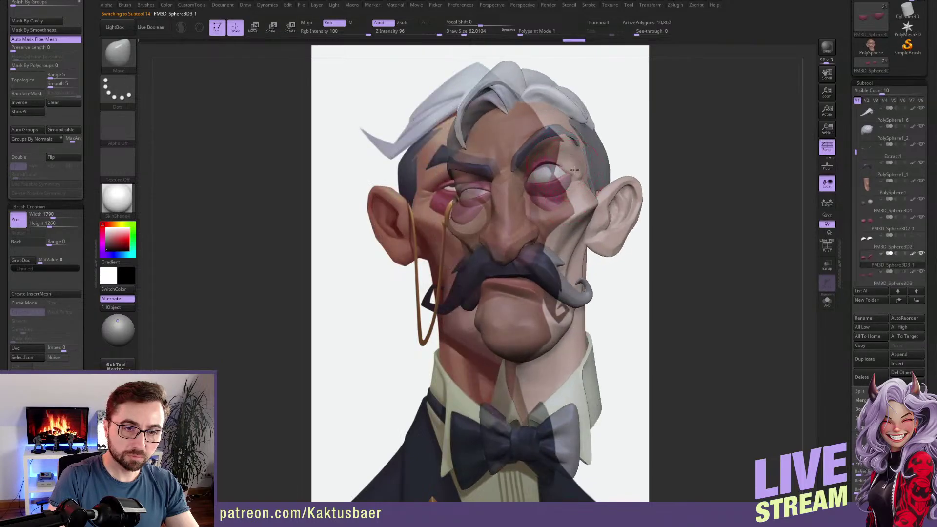
right_click_drag(571, 170, 535, 180)
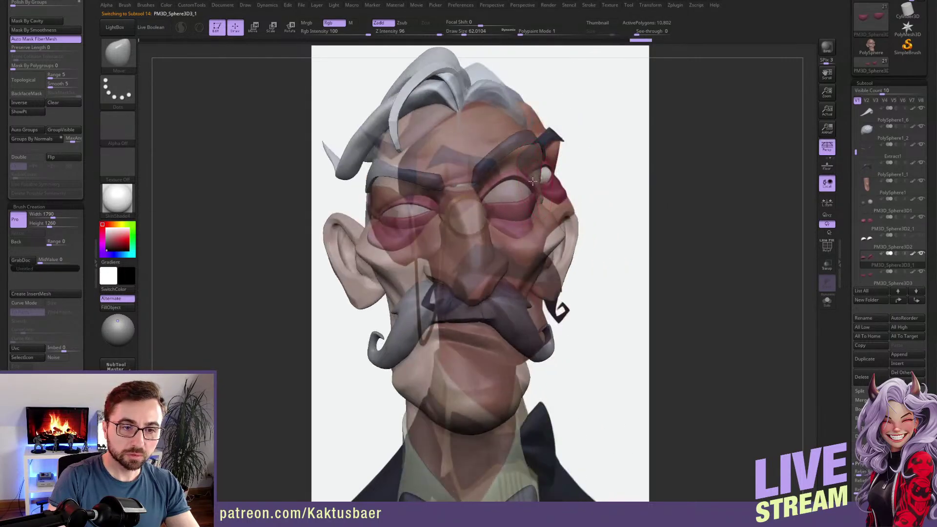
Select the far eye bag, pull it outward from the cheek with a larger Move brush and restore the reference camera view.
left_click(529, 223, "alt")
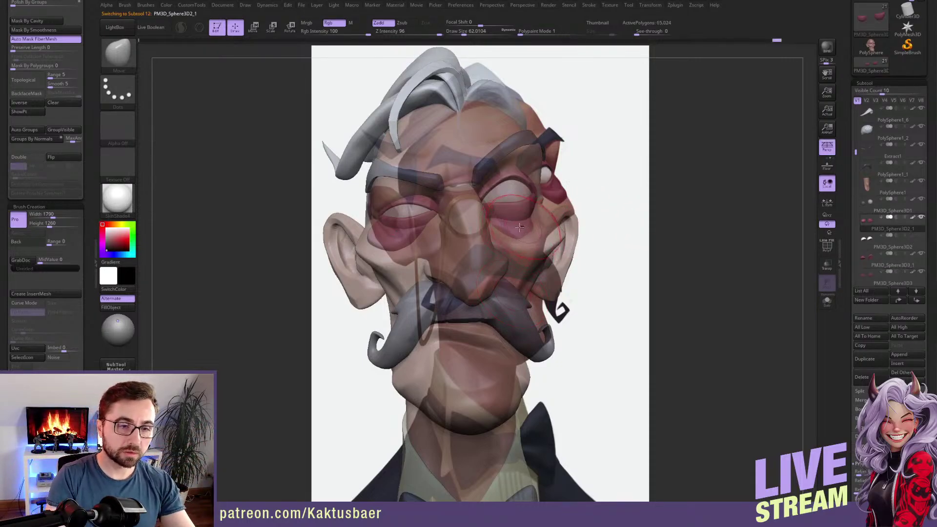
key("bracketright")
left_click_drag(530, 226, 542, 219)
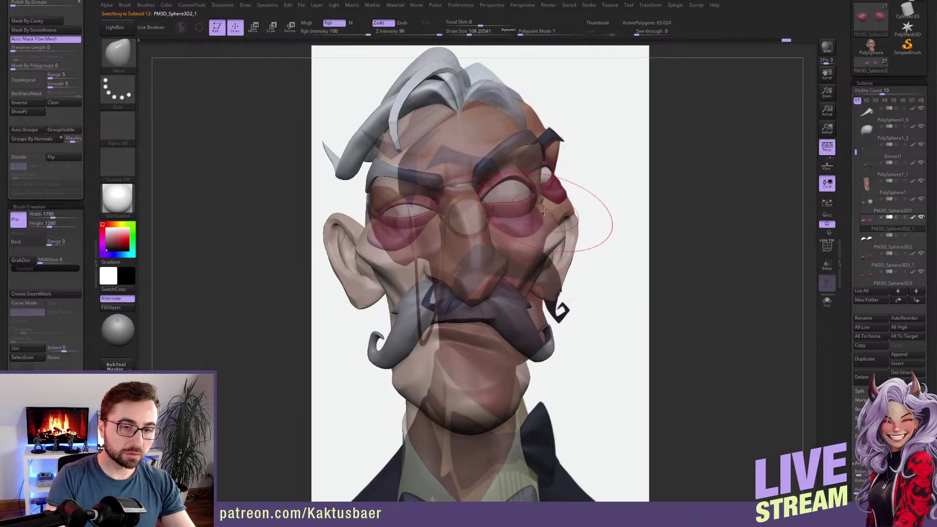
right_click_drag(545, 205, 543, 209)
key("bracketleft")
left_click_drag(88, 293, 88, 172)
left_click(33, 350)
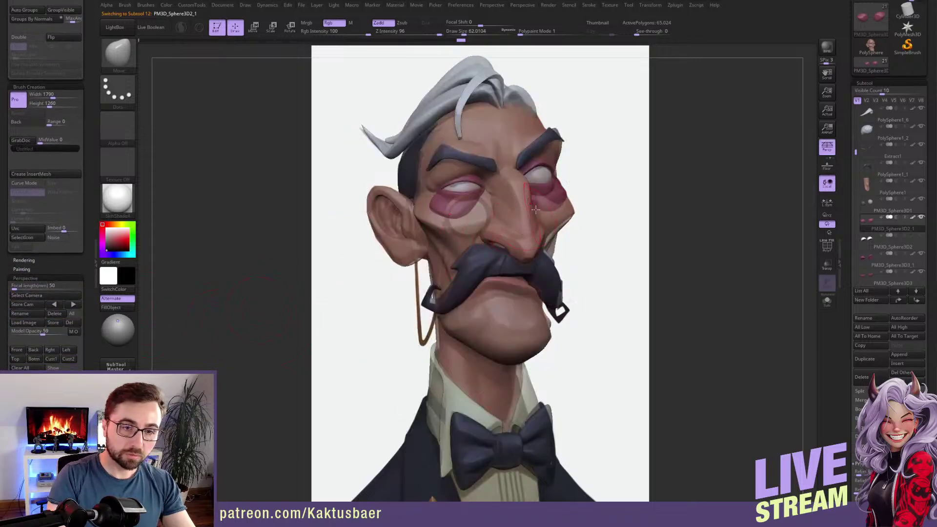
Refine the contour of the far eye bag beside the nose, working from the reference view and a turned view.
key("bracketleft")
key("bracketleft")
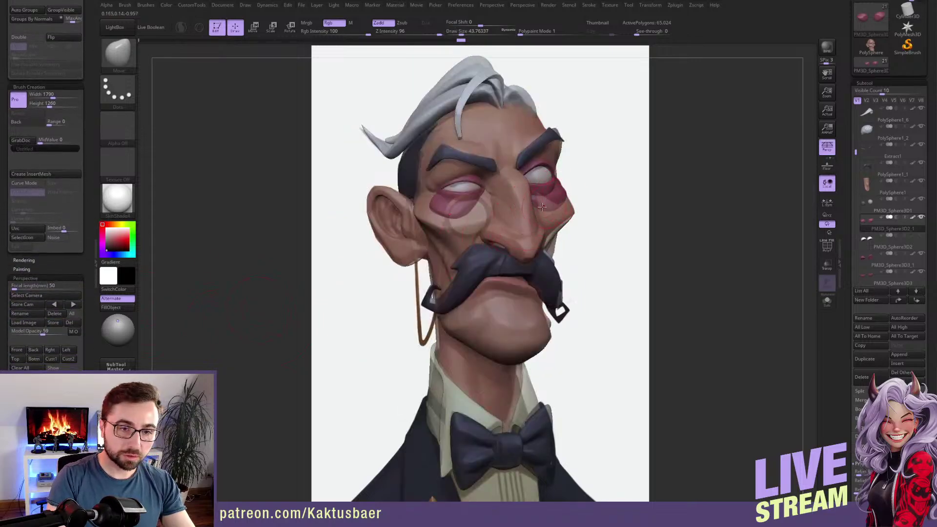
right_click_drag(538, 206, 527, 207)
key("bracketright")
key("bracketright")
key("bracketright")
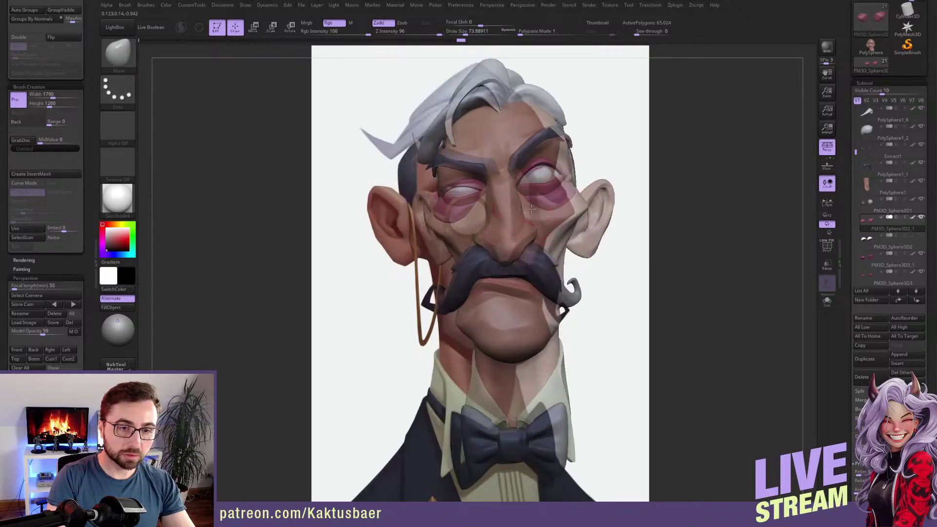
Adjust the far lower eyelid and the bag beneath it, and return to the reference camera view.
left_click(542, 208, "alt")
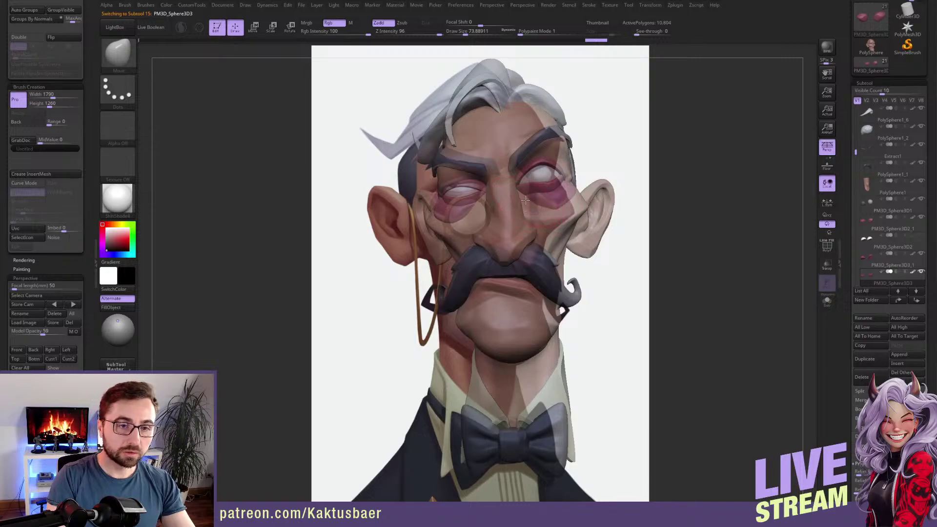
key("bracketleft")
key("bracketleft")
left_click(561, 205, "alt")
key("ctrl+shift+z")
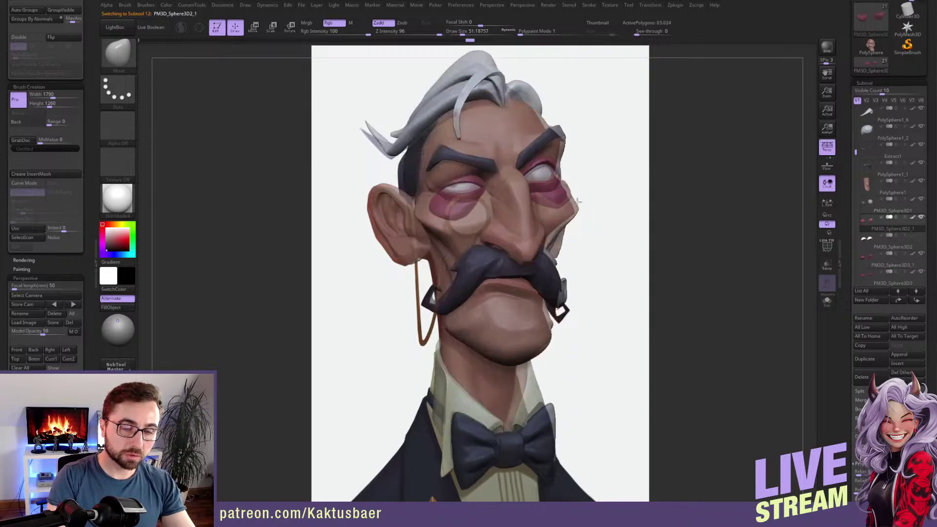
left_click(17, 350)
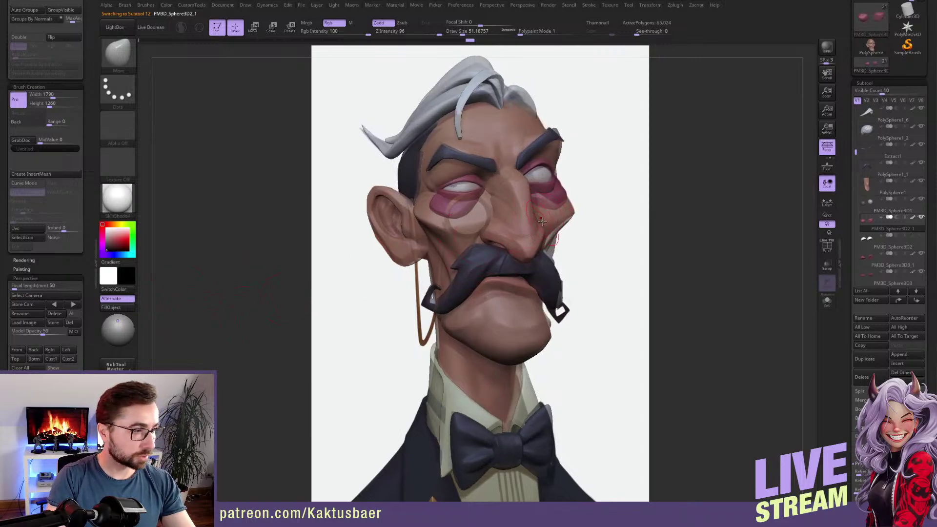
Fit the far eye bag more closely to the cheek surface from rotated angles with varied brush sizes.
right_click_drag(541, 213, 490, 211)
key("bracketright")
key("bracketright")
key("bracketright")
key("bracketleft")
key("bracketleft")
right_click_drag(566, 194, 549, 208)
key("bracketright")
key("bracketright")
key("bracketright")
key("bracketright")
Select the head and mask everything except the cheek polygroup.
left_click(568, 214, "alt")
key("bracketleft")
key("bracketleft")
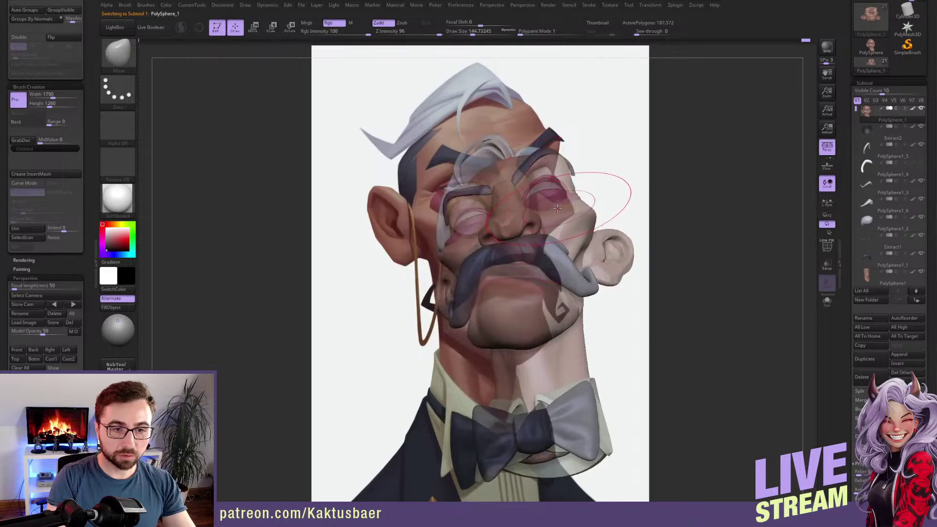
key("w")
left_click(547, 213, "ctrl")
key("q")
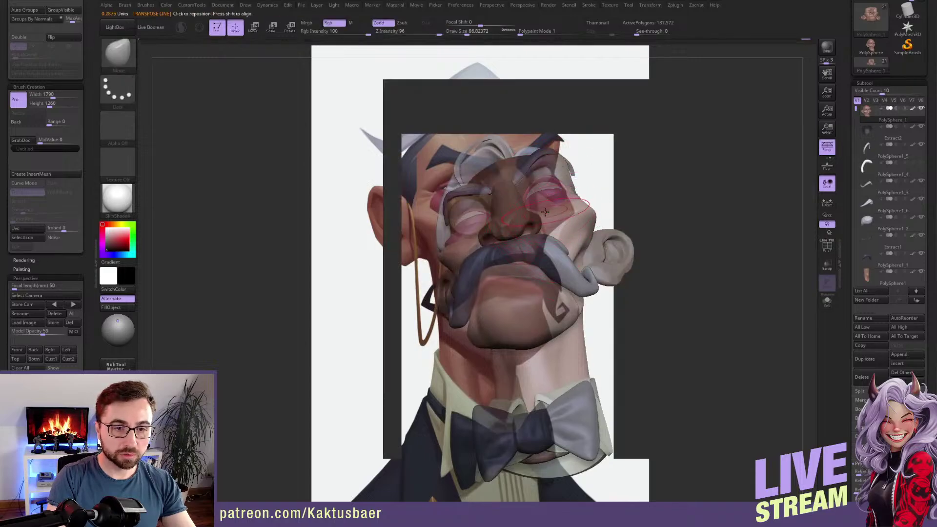
Reshape the unmasked far cheek below the eye, compare it in the reference camera view and clear the mask.
key("bracketleft")
key("bracketleft")
key("bracketleft")
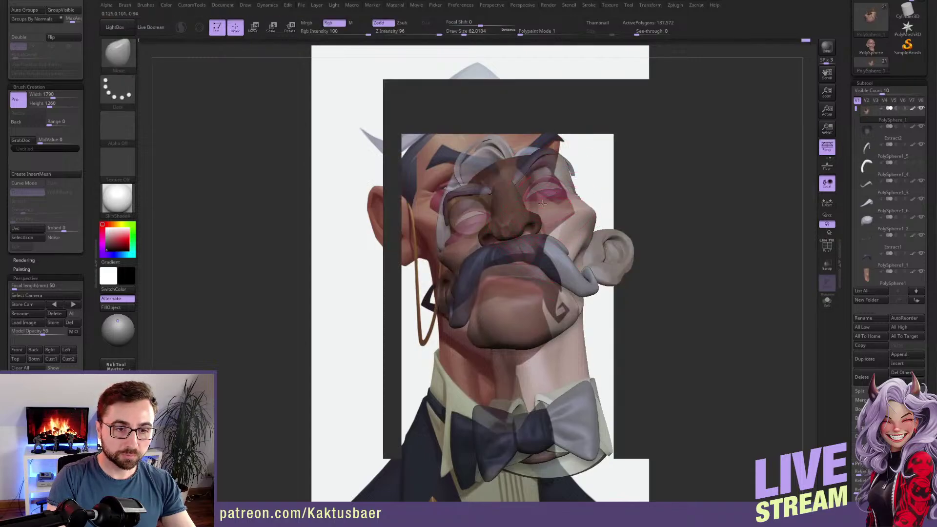
right_click_drag(560, 227, 558, 237)
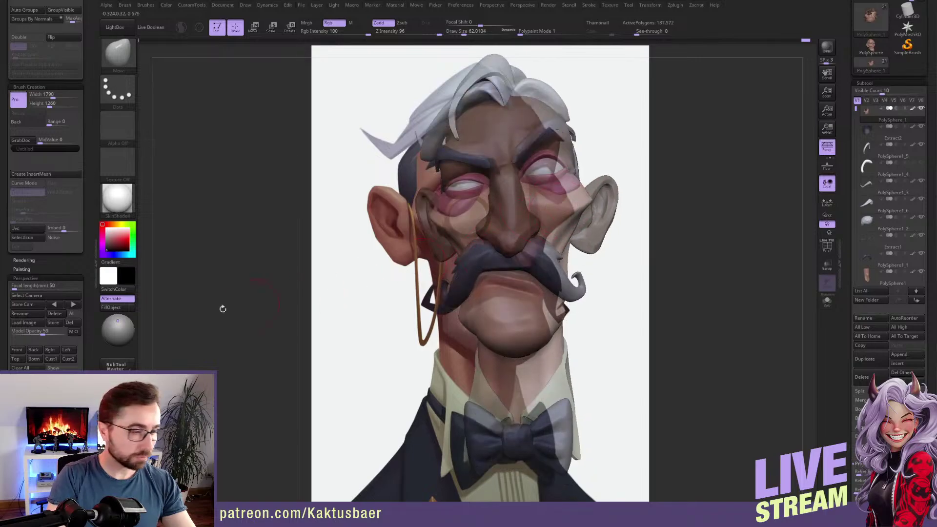
left_click(17, 350)
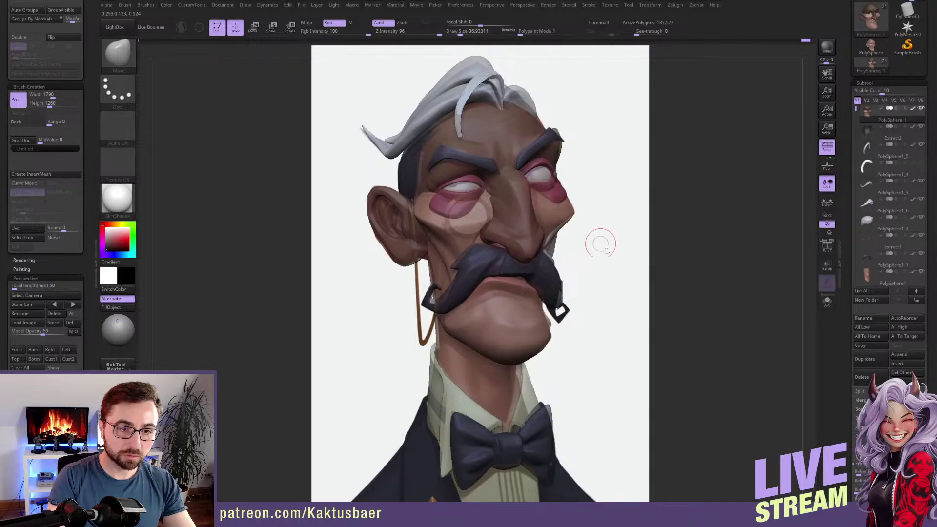
right_click_drag(571, 245, 567, 240)
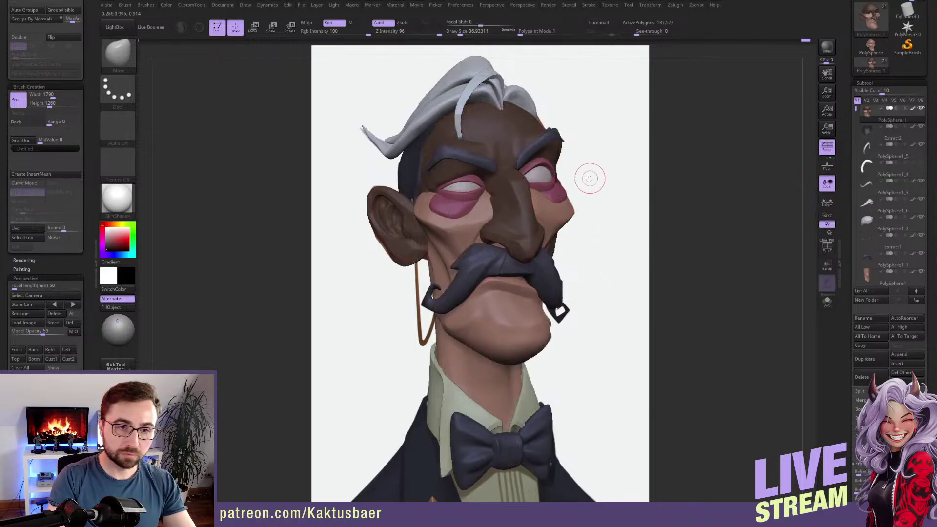
left_click_drag(600, 192, 593, 203, "ctrl")
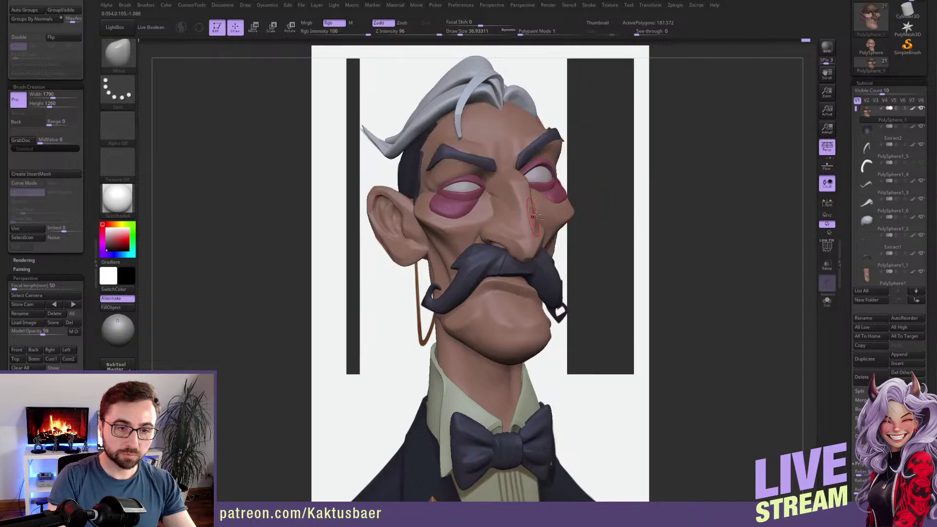
Select the moustache, turn off X symmetry and adjust its far half to match the reference.
left_click(553, 261, "alt")
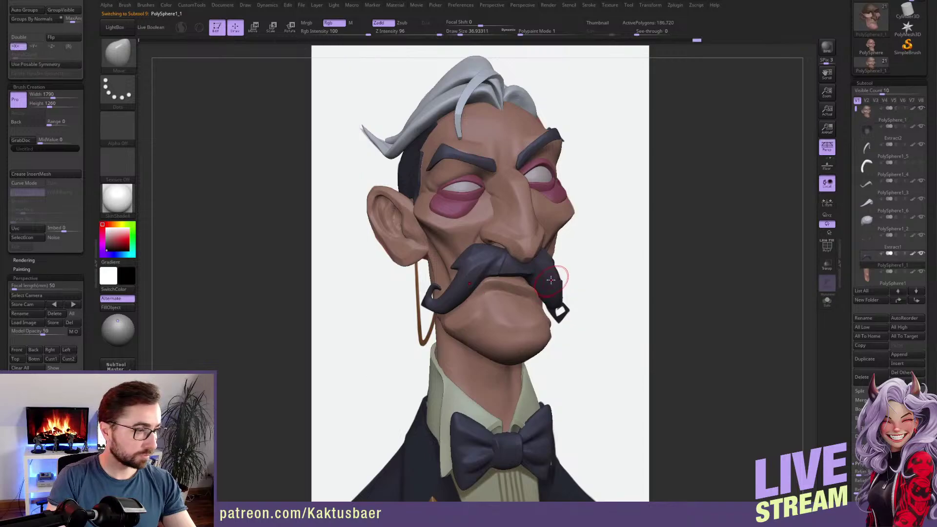
key("x")
key("s")
left_click_drag(548, 269, 542, 273)
key("s")
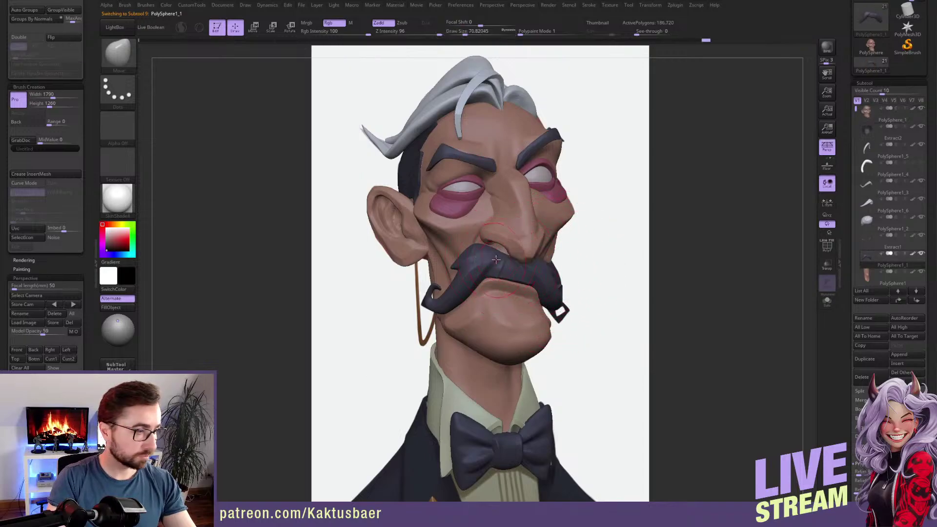
Pull the far moustache end down over the reference curl and refine the near tip with resized Move brushes.
key("s")
left_click_drag(562, 291, 555, 313)
key("s")
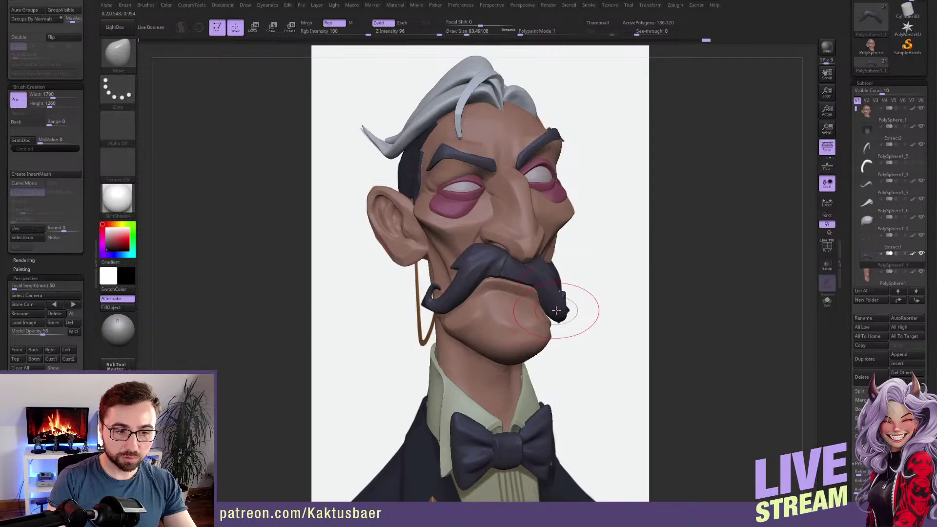
key("s")
left_click_drag(420, 304, 420, 305)
key("s")
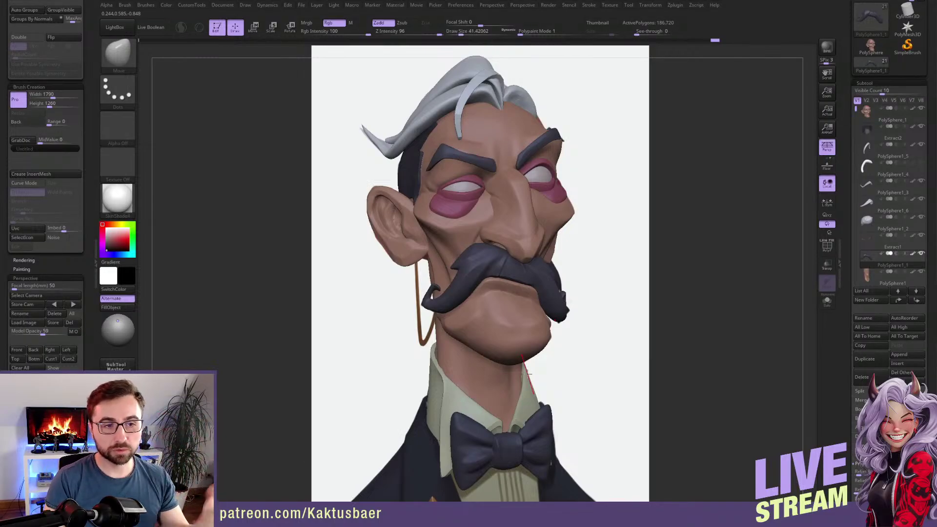
Select the head and mask everything except the cheek polygroup, with the draw size at about 44.
right_click_drag(553, 294, 556, 291)
key("s")
left_click_drag(555, 291, 560, 290)
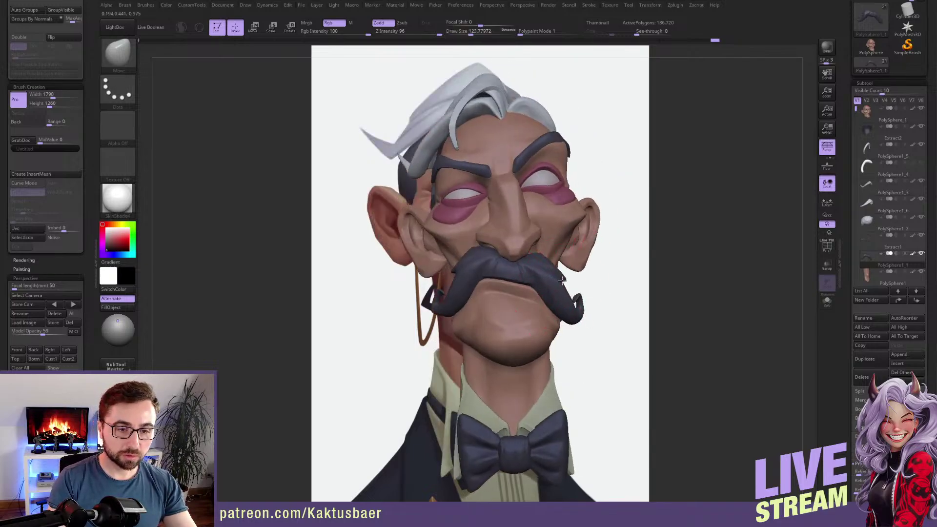
mouse_move(556, 291)
right_mouse_down()
mouse_move(529, 268)
mouse_move(531, 210)
right_mouse_up()
left_click(529, 268, "alt")
key("s")
left_click(509, 209)
key("w")
left_click(517, 218, "ctrl")
key("q")
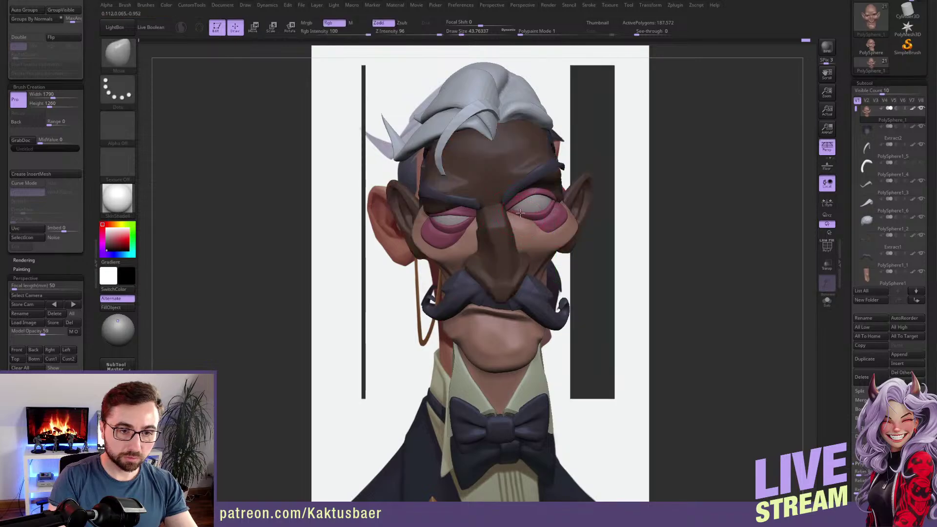
Return to the reference camera view and mask everything on the head except the nose polygroup.
mouse_move(540, 224)
right_mouse_down()
mouse_move(512, 223)
mouse_move(518, 240)
mouse_move(513, 221)
mouse_move(529, 229)
right_mouse_up()
key("s")
left_click(514, 223)
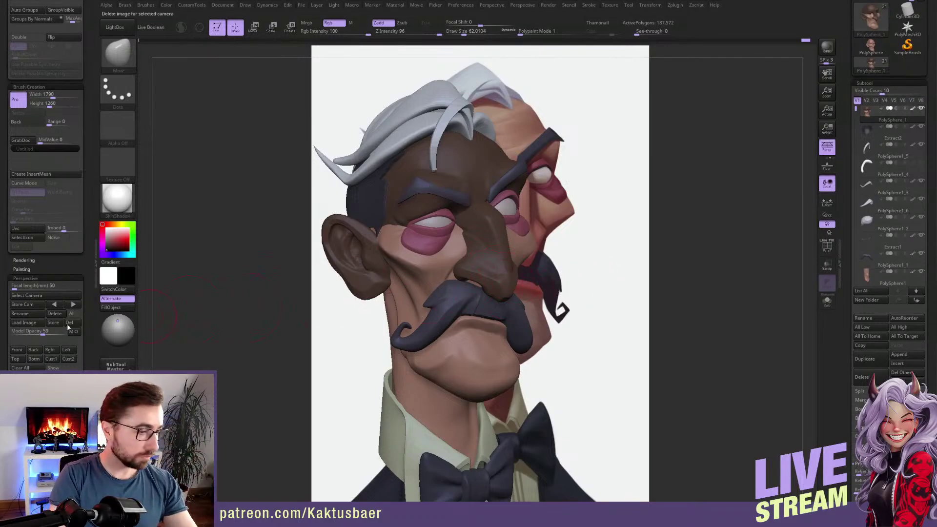
left_click(25, 348)
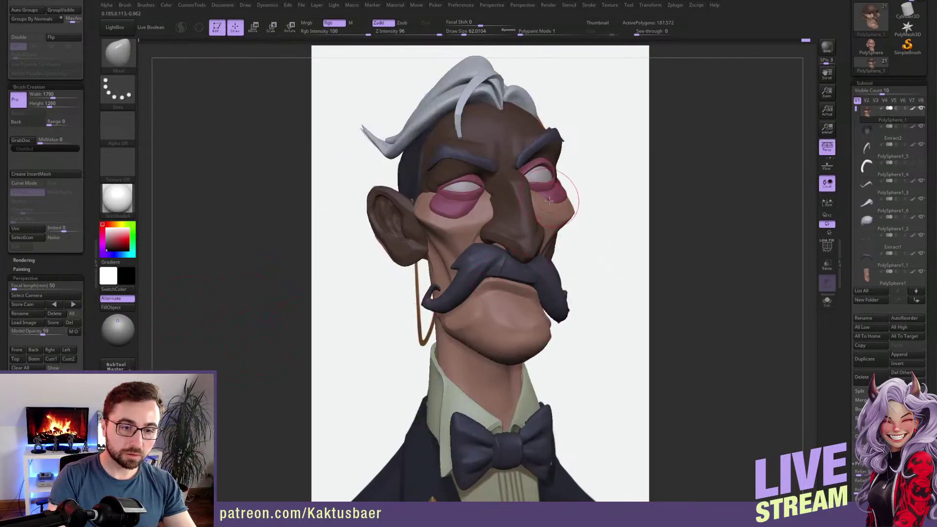
key("w")
left_click(533, 249, "ctrl")
key("q")
Adjust the unmasked nose against the reference, reducing the Move brush draw size to about 44.
key("alt+s")
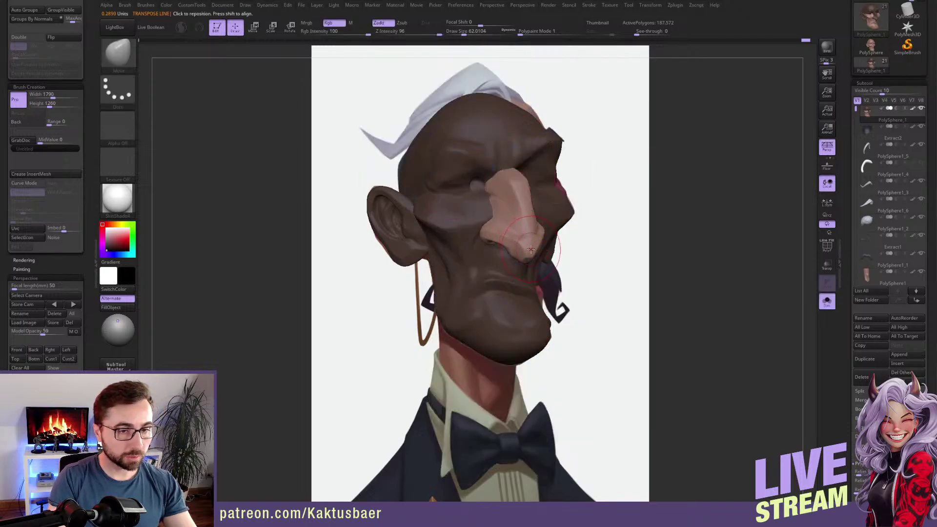
key("alt+s")
key("s")
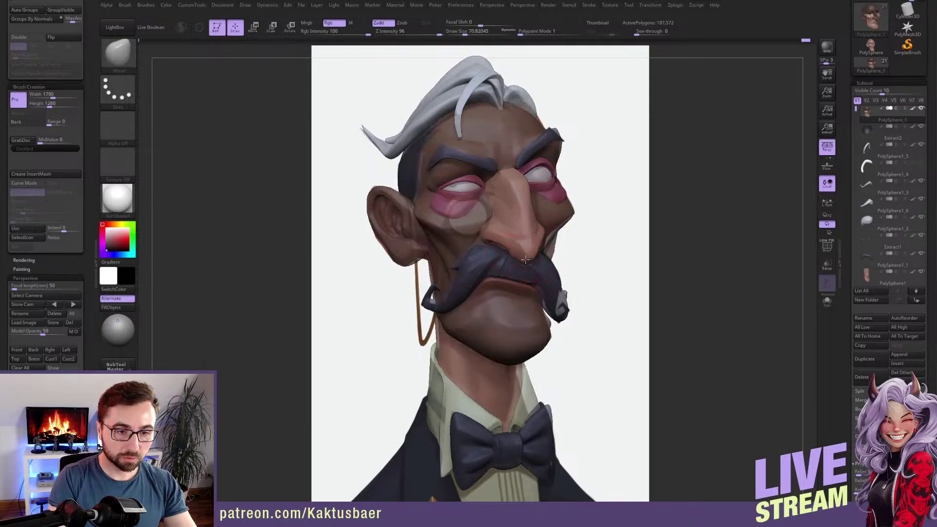
key("bracketleft")
key("bracketleft")
key("bracketleft")
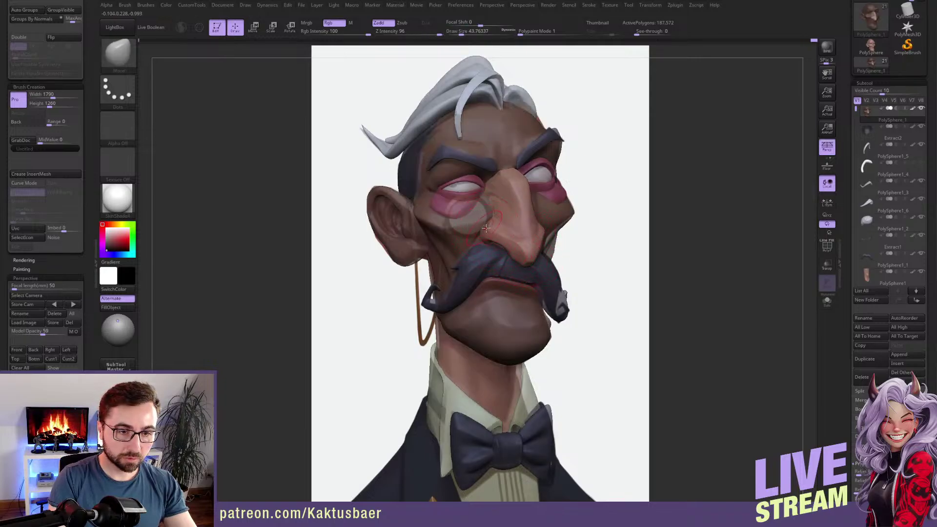
Select the moustache and push its far curl into place from the side with an enlarged Move brush.
left_click(536, 262, "alt")
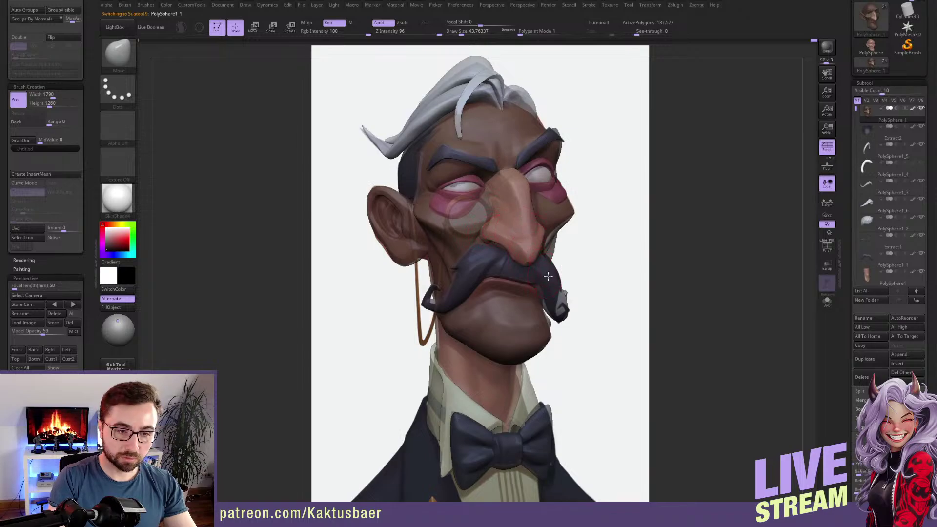
key("bracketright")
key("bracketright")
key("bracketright")
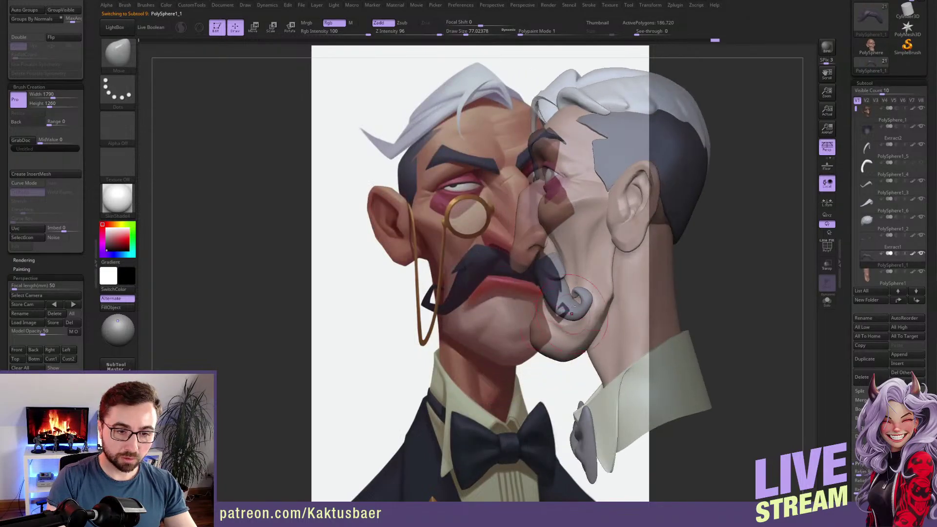
right_click_drag(572, 306, 552, 303)
key("bracketright")
key("bracketright")
left_click_drag(589, 299, 568, 305)
right_click_drag(561, 300, 575, 293)
left_click_drag(549, 287, 542, 290)
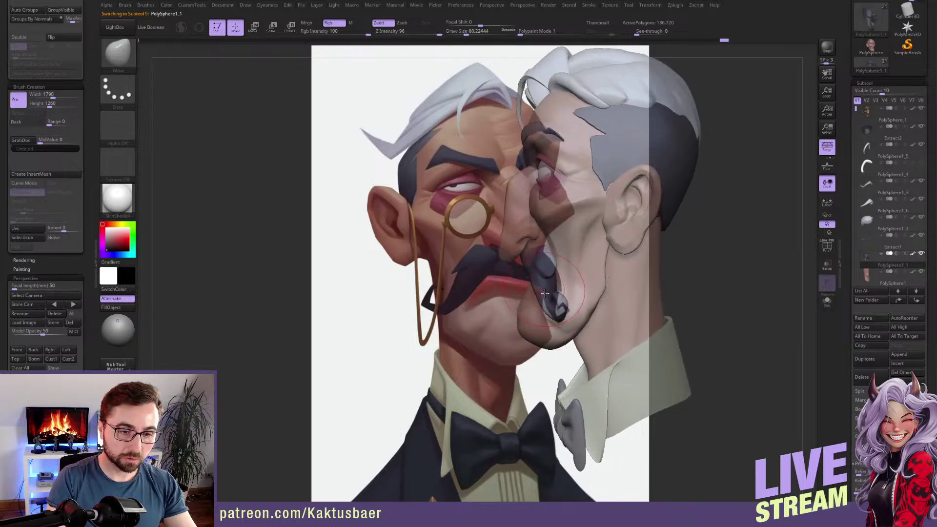
Restore the reference camera view and adjust the far moustache half at a draw size of about 83.
left_click(16, 350)
key("s")
left_click(576, 312)
mouse_move(577, 312)
left_mouse_down()
mouse_move(562, 318)
mouse_move(565, 302)
mouse_move(547, 302)
left_mouse_up()
key("s")
left_click(563, 318)
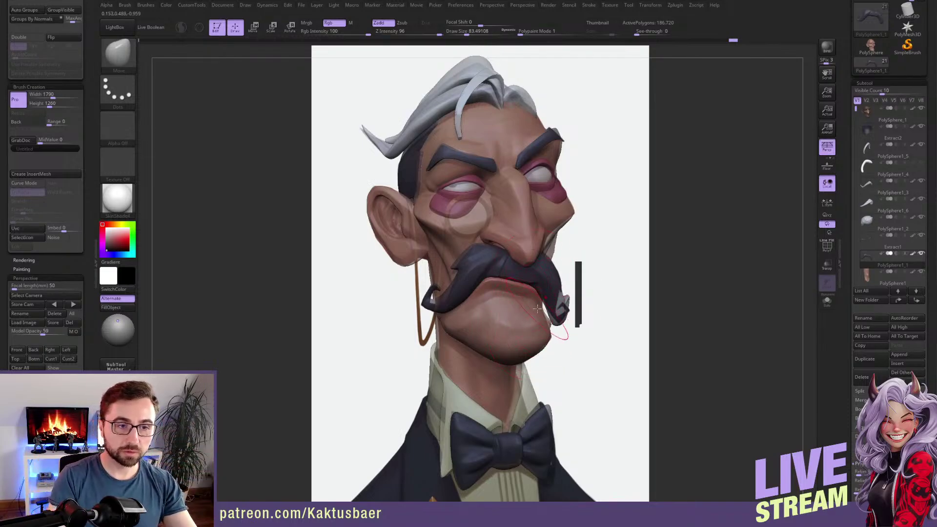
Refine the far moustache curl with small Move brush strokes to follow the reference outline.
key("[")
key("[")
key("[")
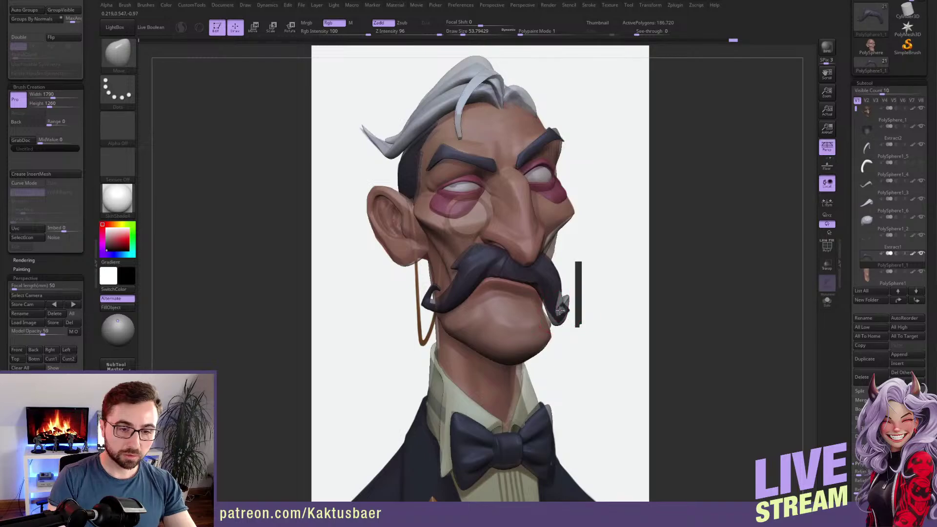
left_click_drag(564, 306, 555, 318)
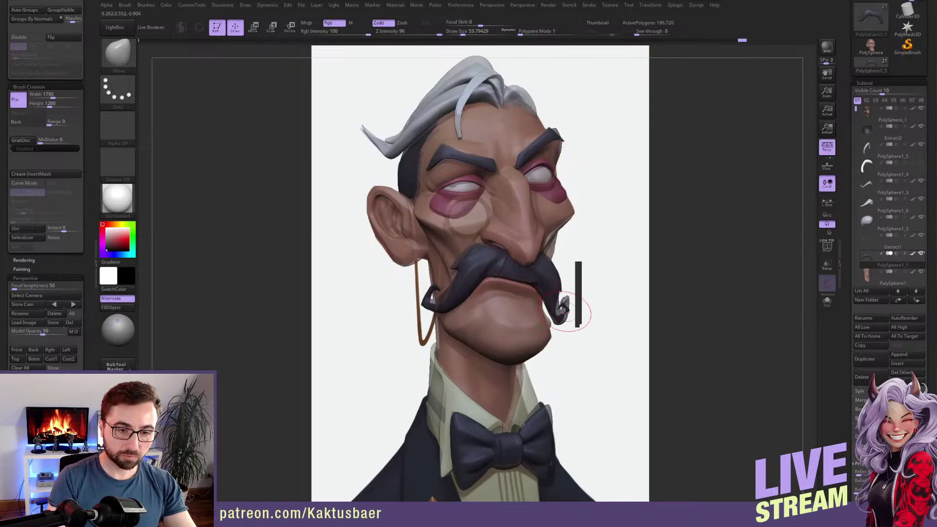
left_click_drag(565, 308, 562, 323)
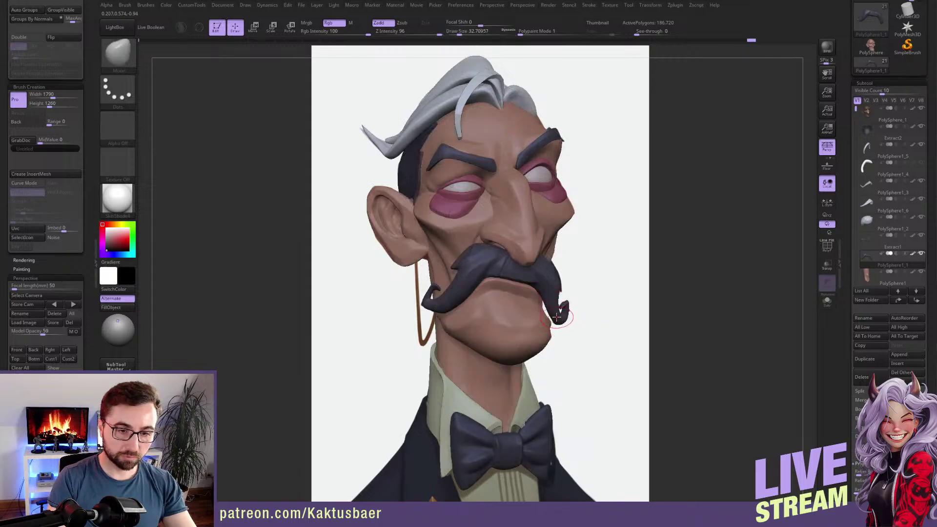
key("s")
left_click_drag(541, 270, 545, 271)
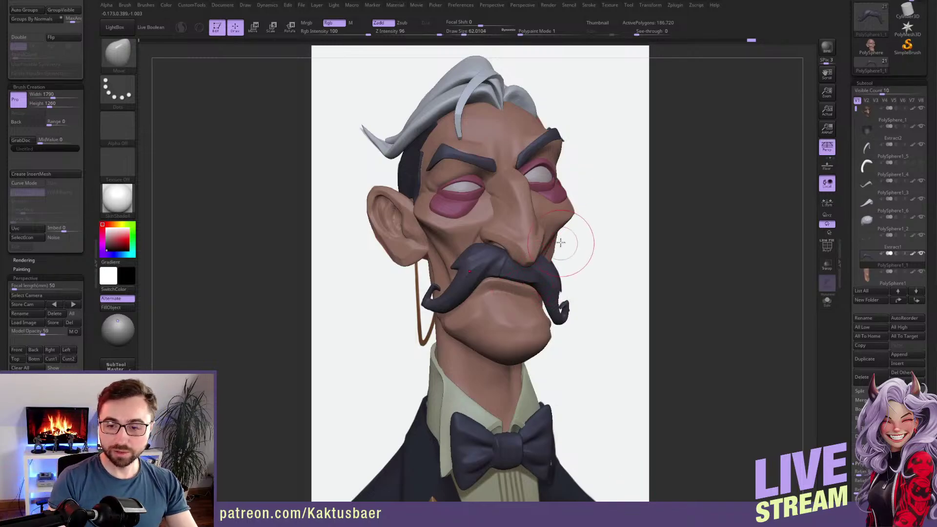
mouse_move(557, 262)
left_mouse_down()
mouse_move(567, 263)
mouse_move(557, 275)
left_mouse_up()
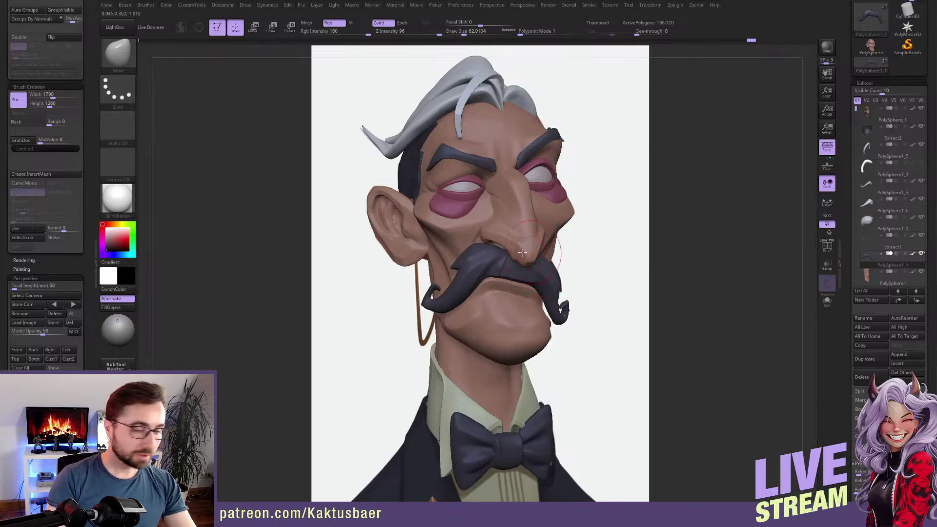
Select the head, clear the nose mask and mask everything except the cheek polygroup, using a draw size of about 54.
left_click(488, 213, "alt")
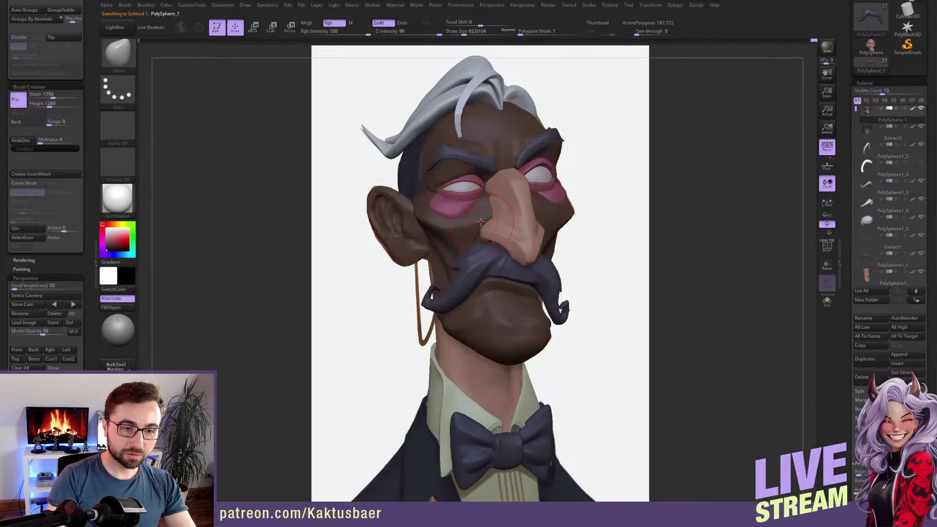
left_click_drag(570, 172, 573, 211, "ctrl")
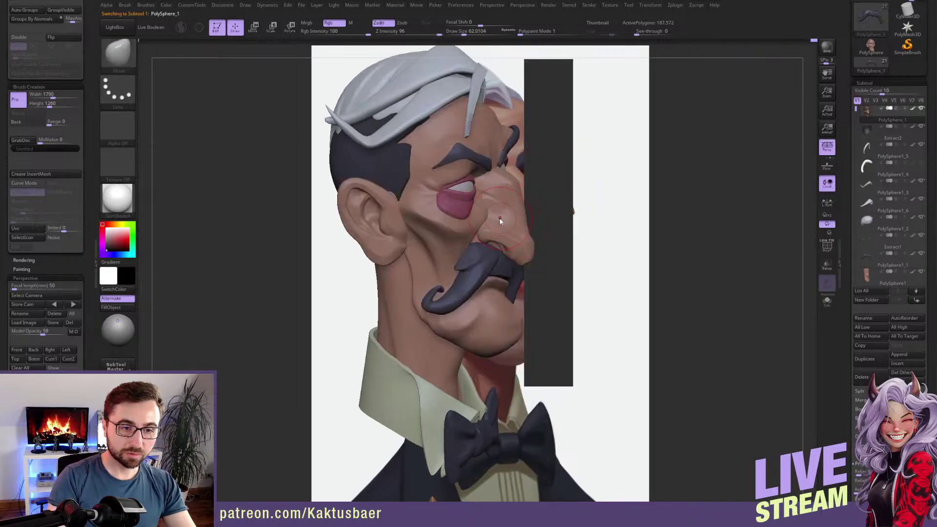
key("w")
left_click(480, 215, "ctrl")
key("q")
key("s")
left_click_drag(489, 216, 492, 216)
mouse_move(492, 216)
right_mouse_down()
mouse_move(489, 206)
mouse_move(533, 238)
right_mouse_up()
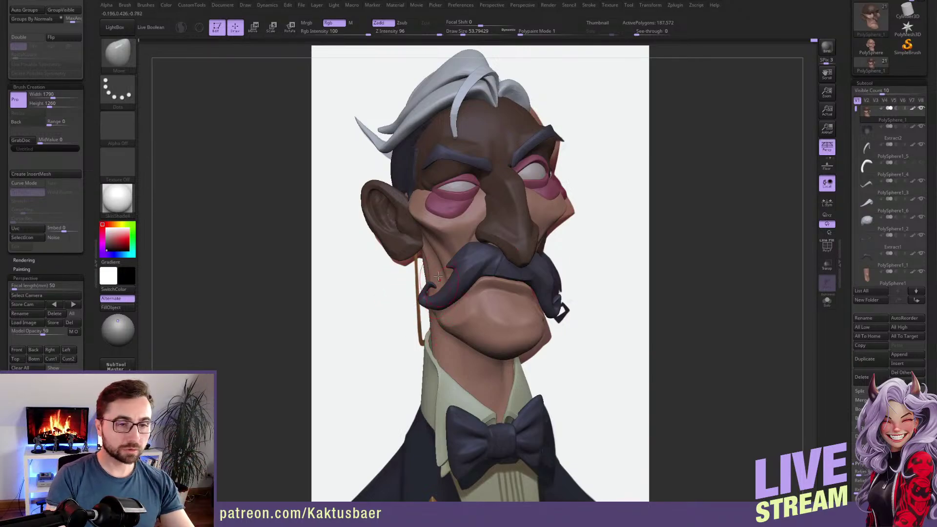
Select the eyeballs, clear their mask, set the draw size to about 20 and subdivide the mesh twice.
left_click(464, 188, "alt")
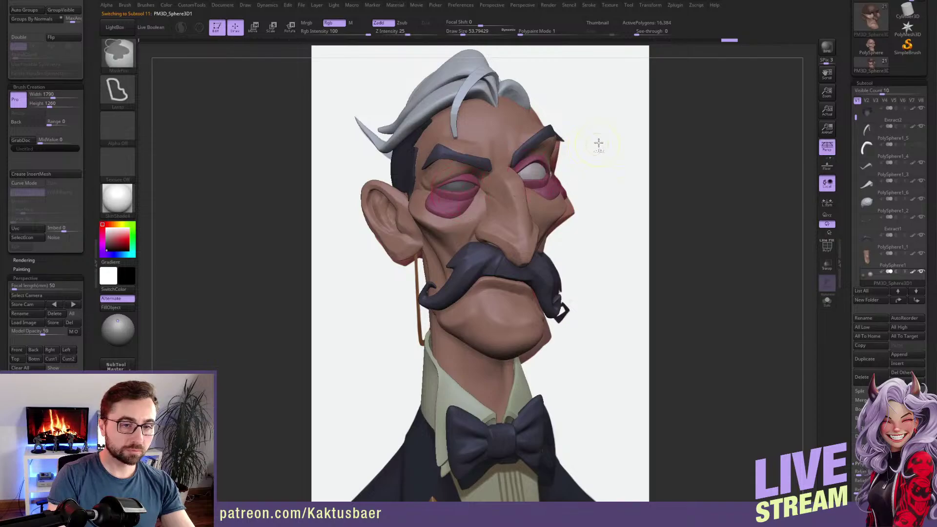
left_click_drag(608, 116, 617, 130, "ctrl")
mouse_move(462, 192)
right_mouse_down("alt")
mouse_move(465, 306)
mouse_move(457, 275)
right_mouse_up("alt")
key("s")
left_click_drag(459, 275, 453, 275)
key("ctrl+d")
key("ctrl+d")
right_click_drag(426, 274, 456, 271)
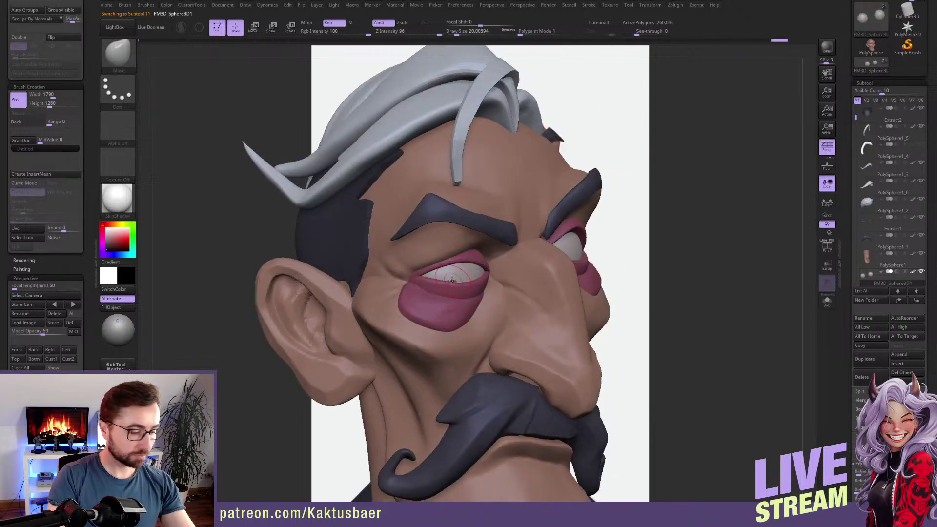
Set up the Standard brush for painting with the DragRect stroke, the solid circle alpha and a dark blue colour.
key("b")
key("s")
key("t")
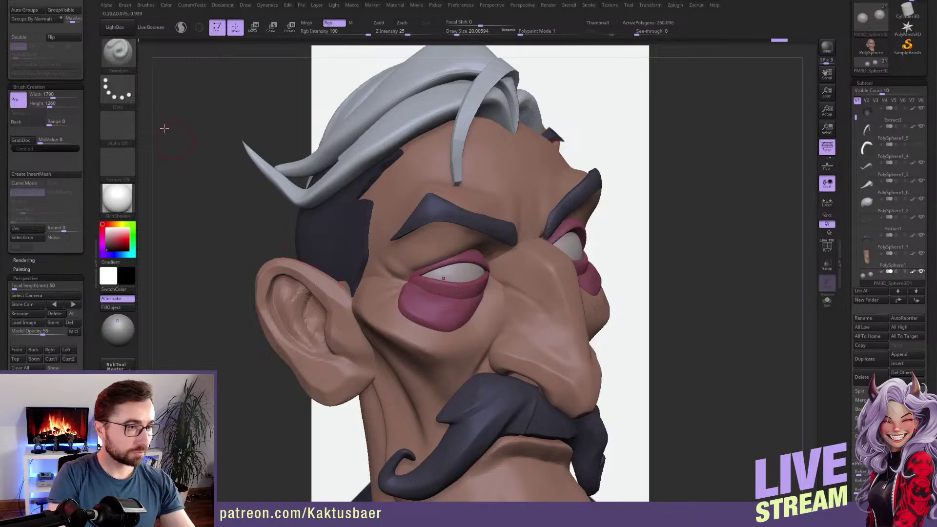
left_click(117, 91)
left_click(199, 102)
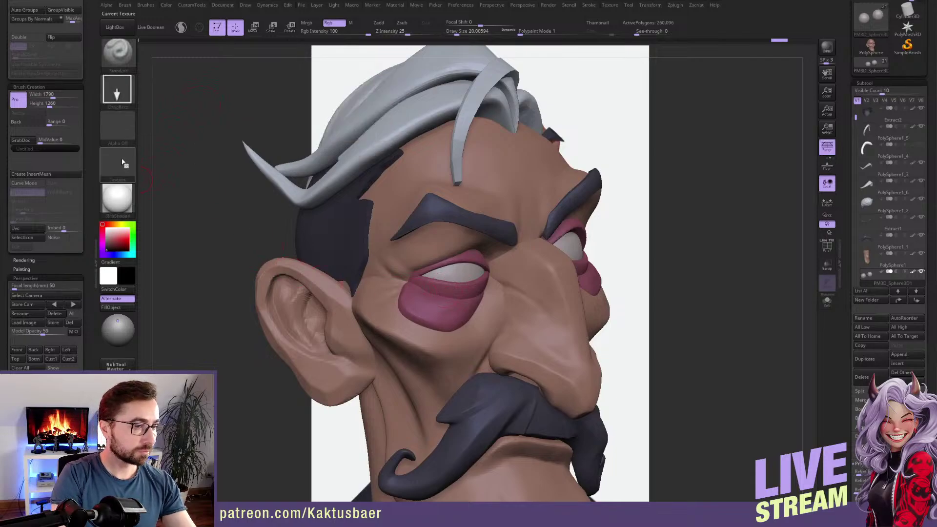
left_click(118, 126)
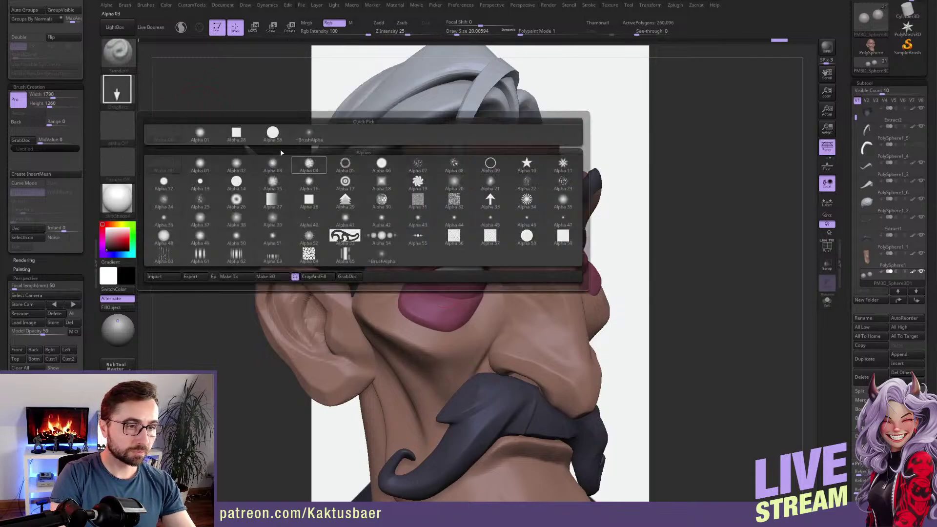
left_click(272, 132)
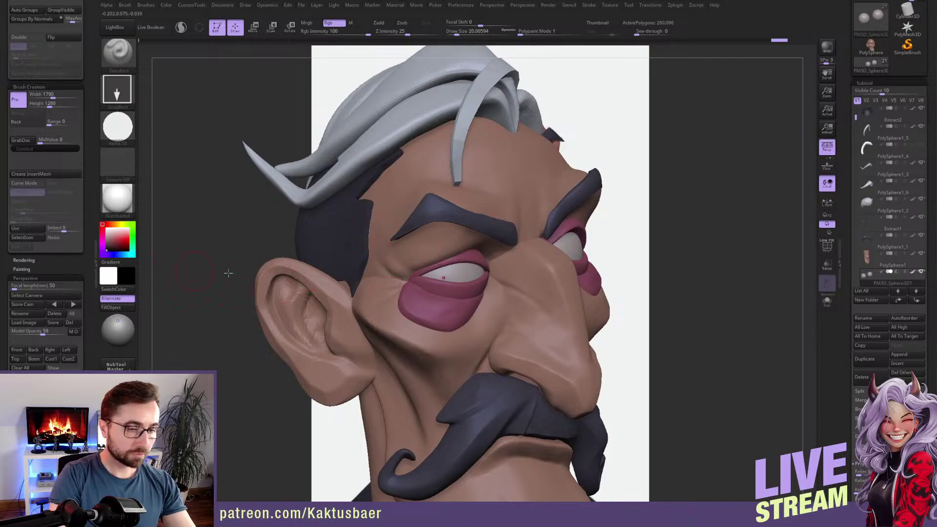
key("c")
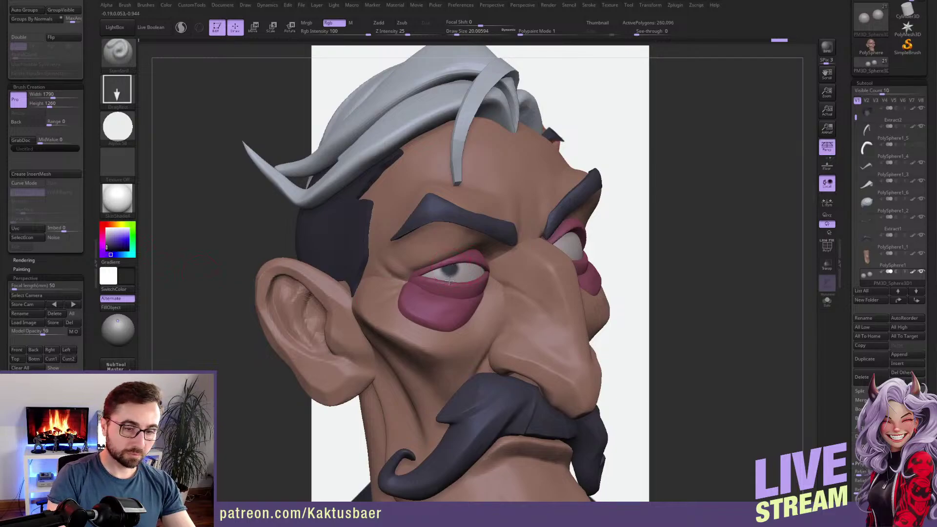
Try painting a dark iris on the near eyeball and undo the attempts.
left_click_drag(449, 281, 450, 281, "alt")
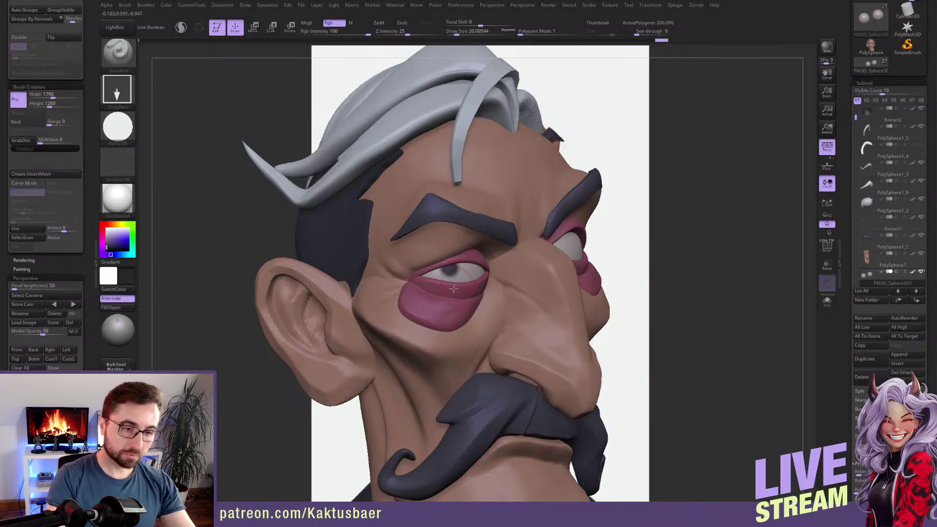
key("ctrl+z")
key("ctrl+z")
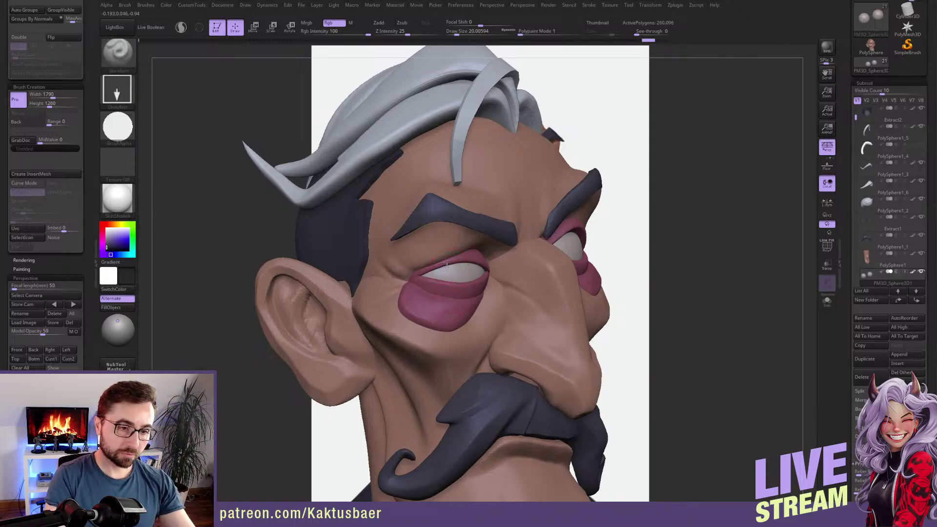
key("ctrl+shift+z")
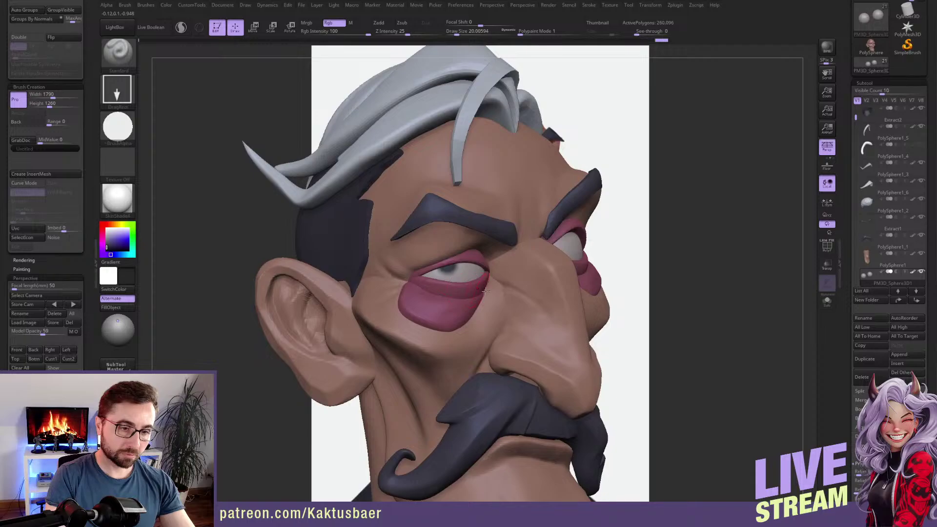
key("ctrl+z")
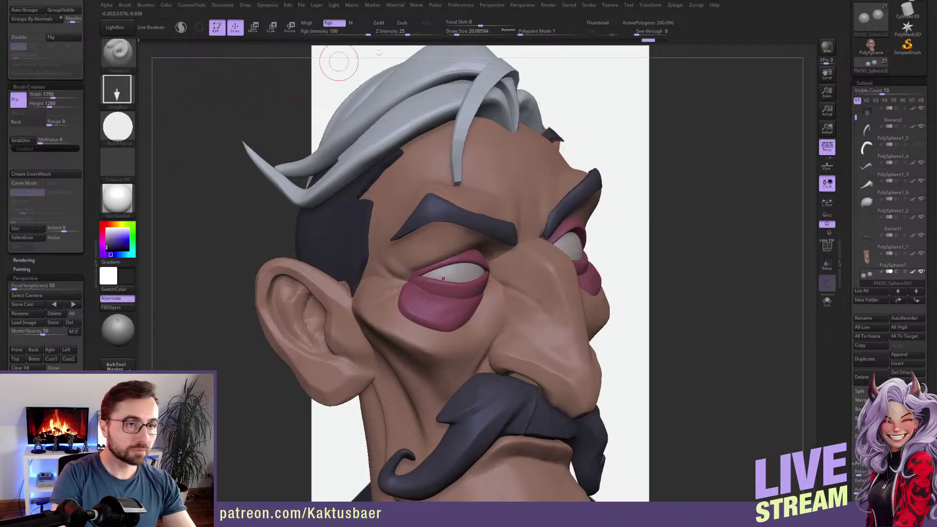
Set the focal shift to -100, paint a hard-edged iris on the near eyeball and restore the reference camera view.
left_click_drag(481, 25, 446, 27)
left_click_drag(447, 267, 448, 277)
right_click_drag(527, 281, 526, 272, "ctrl")
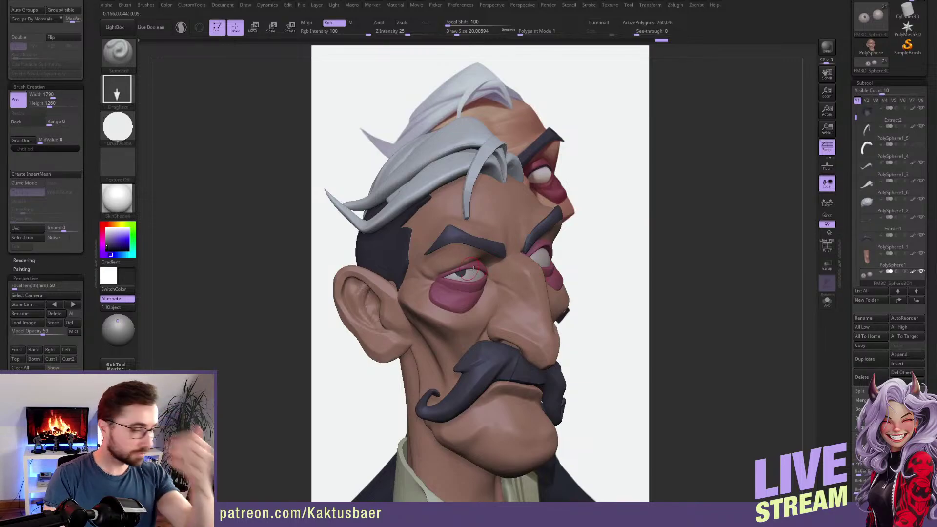
left_click(22, 351)
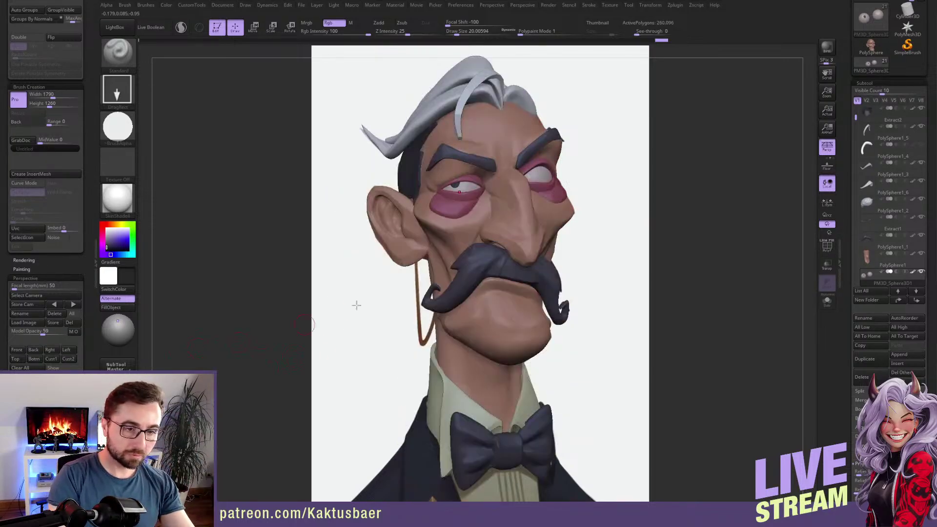
Select the head, clear its mask, set the draw size to about 44 and smooth the forehead above the near eyebrow.
left_click(480, 144, "alt")
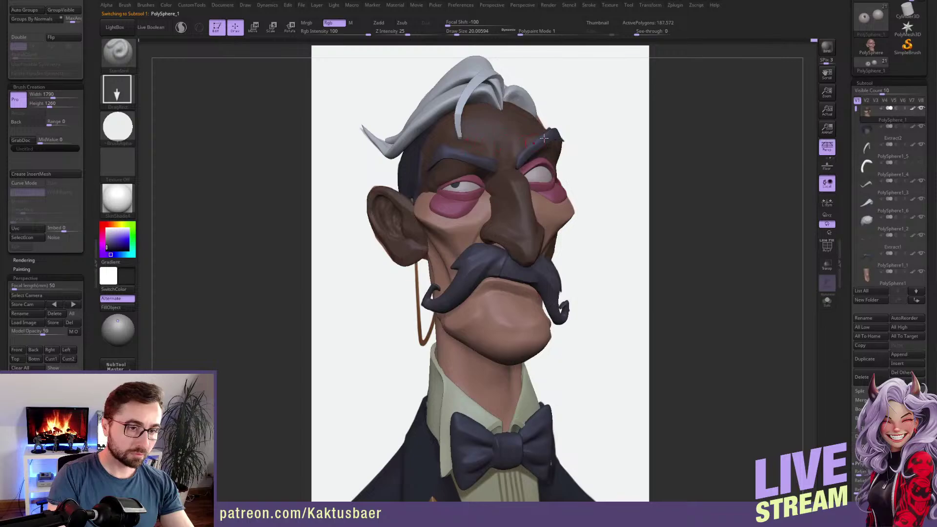
left_click_drag(591, 141, 613, 151, "ctrl")
key("s")
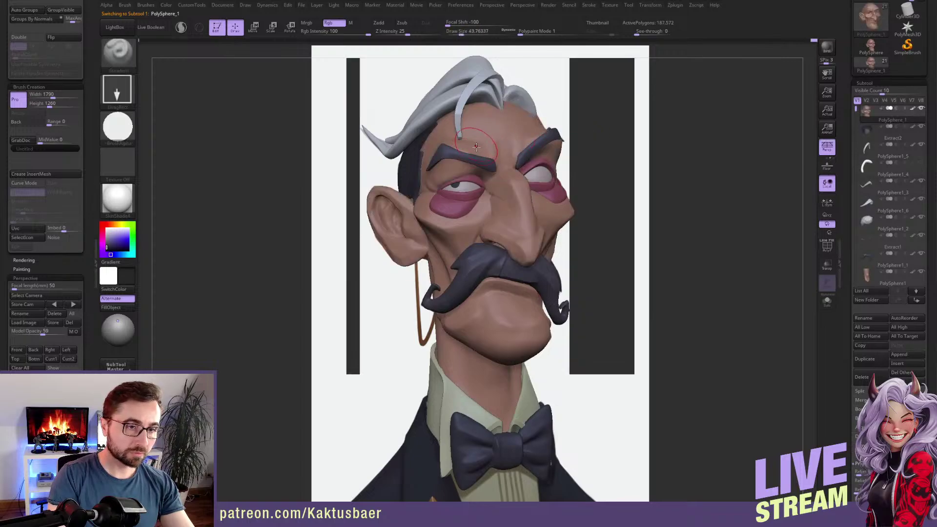
right_click_drag(446, 138, 474, 208)
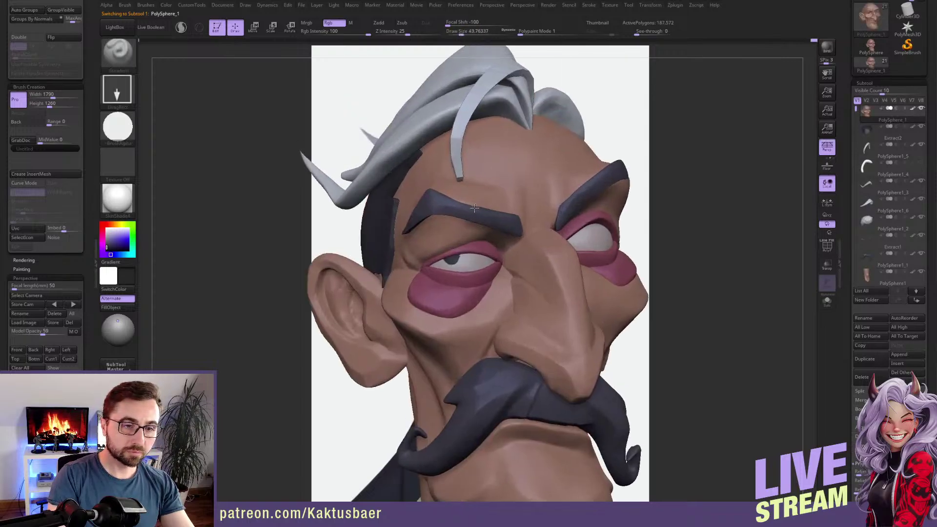
key("b")
key("m")
key("v")
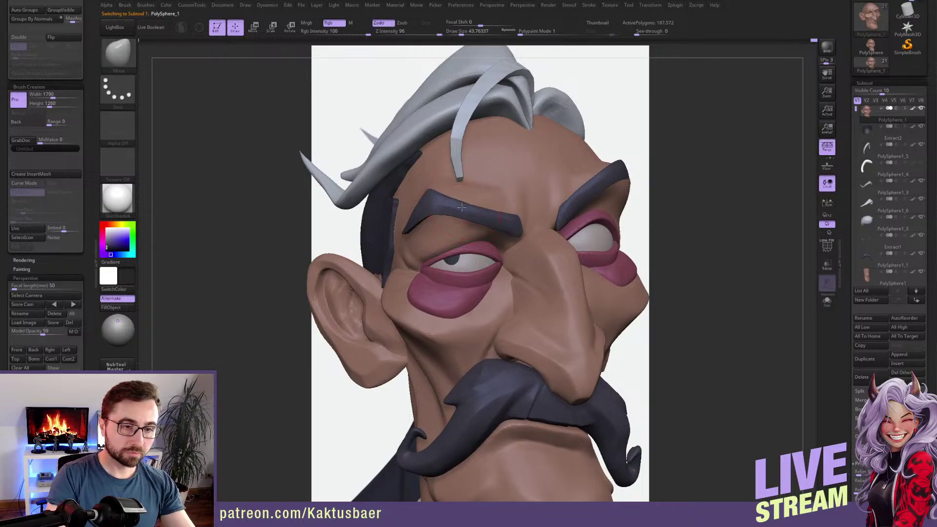
left_click_drag(491, 188, 444, 179, "shift")
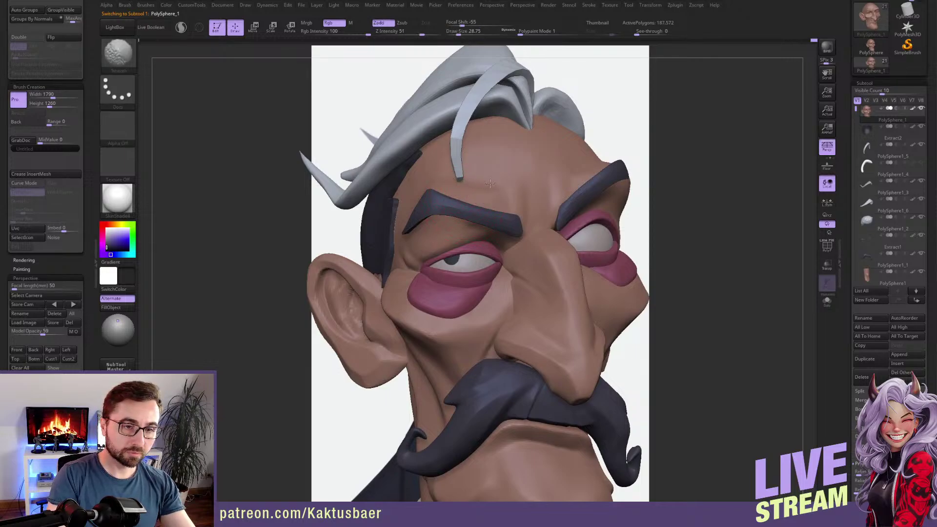
Carve a short horizontal wrinkle across the forehead above the far eyebrow with the DamStandard brush at a draw size of about 16, and soften it.
key("b")
key("c")
key("b")
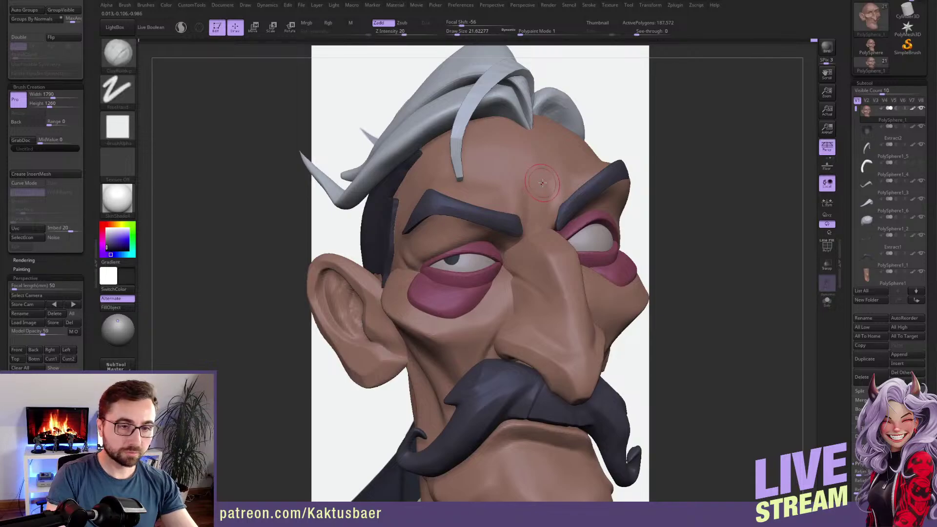
key("b")
key("d")
key("s")
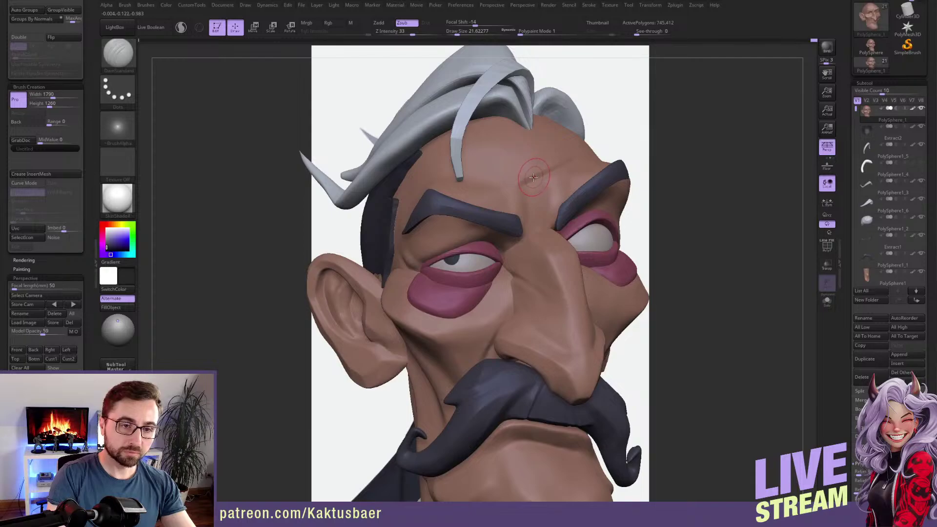
key("ctrl")
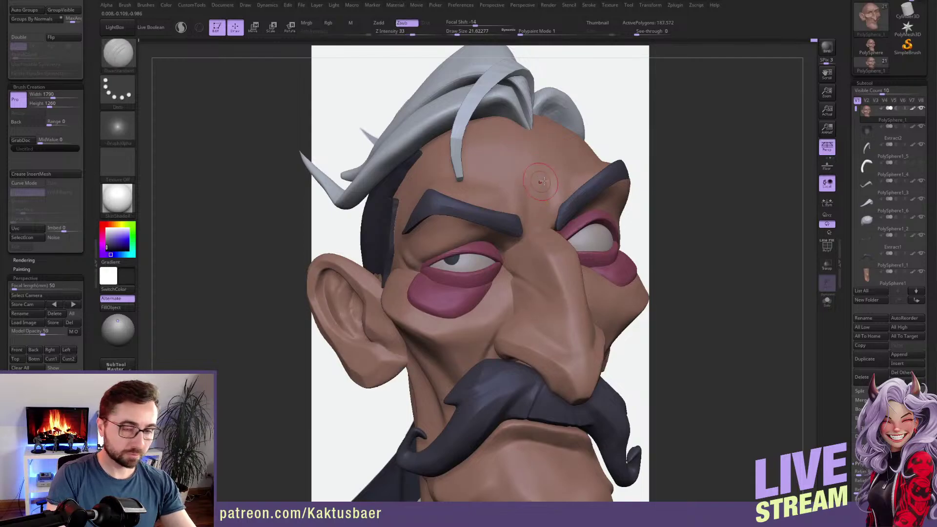
mouse_move(528, 174)
left_mouse_down()
mouse_move(571, 164)
mouse_move(550, 168)
left_mouse_up()
key("ctrl+z")
key("s")
key("ctrl+z")
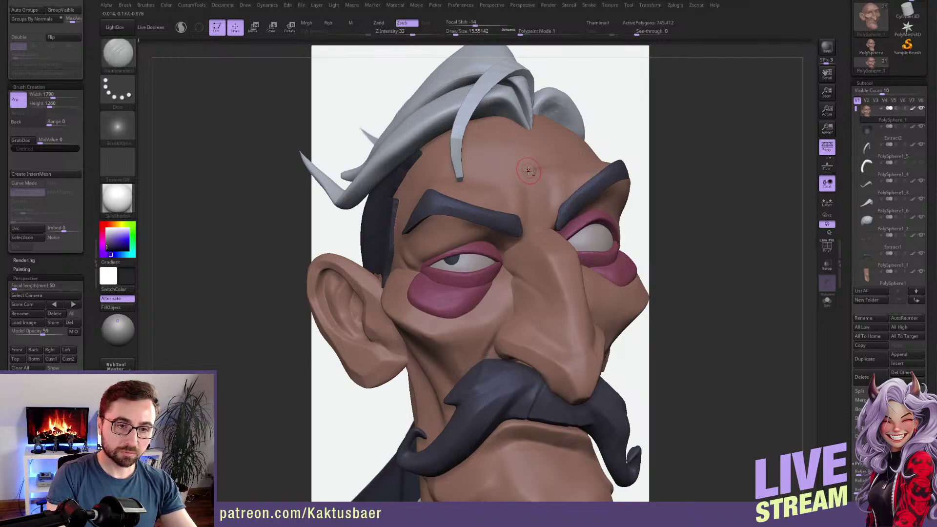
key("shift")
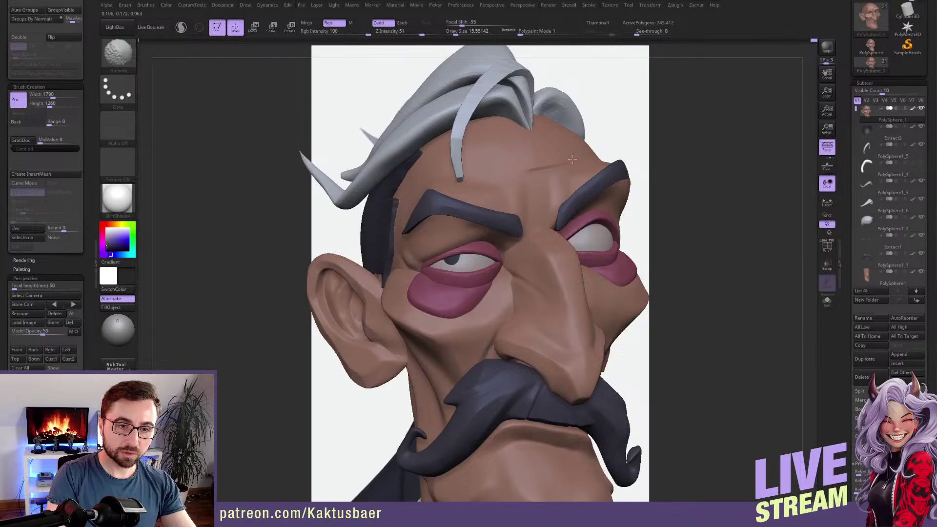
left_click_drag(536, 164, 544, 171, "shift")
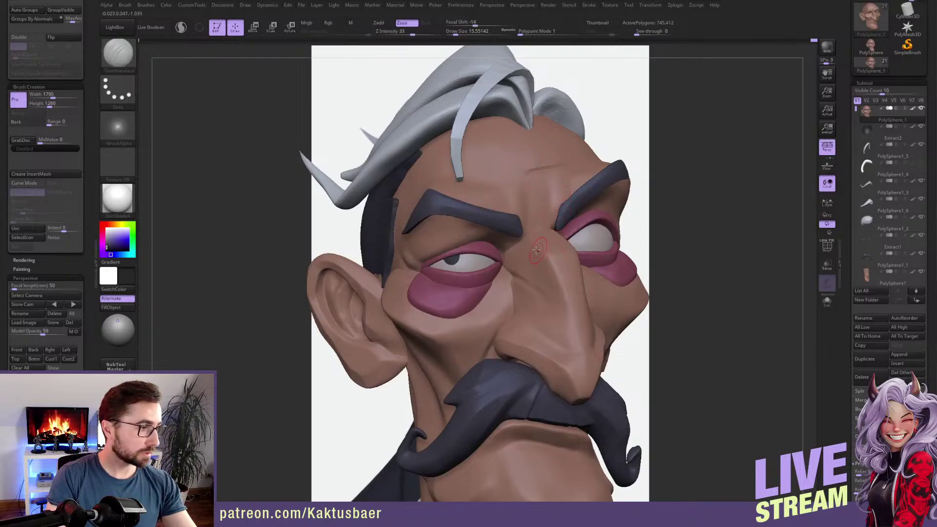
Beside the reference, carve a vertical frown crease between the eyebrows at a draw size of about 14 and smooth its lower end.
mouse_move(760, 276)
left_mouse_down("alt")
mouse_move(537, 234)
mouse_move(501, 237)
left_mouse_up("alt")
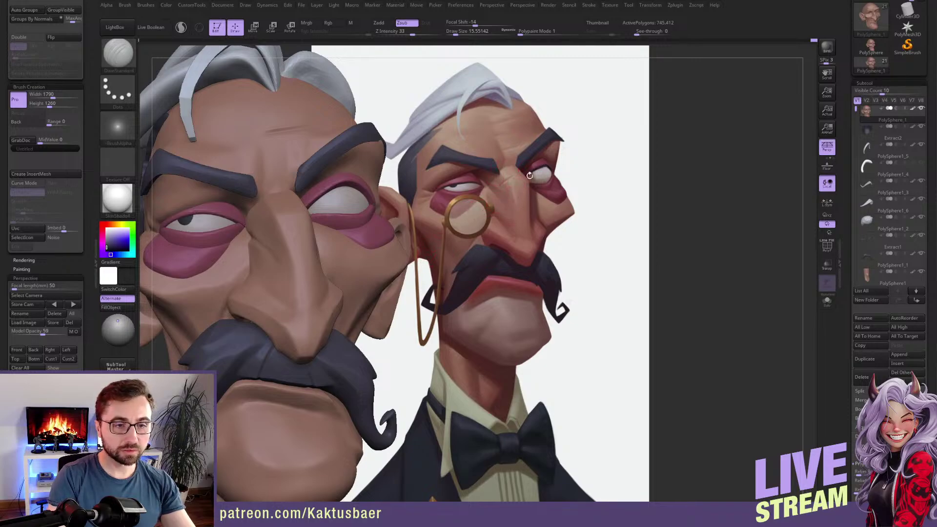
mouse_move(470, 213)
left_mouse_down("alt")
mouse_move(556, 231)
mouse_move(573, 248)
left_mouse_up("alt")
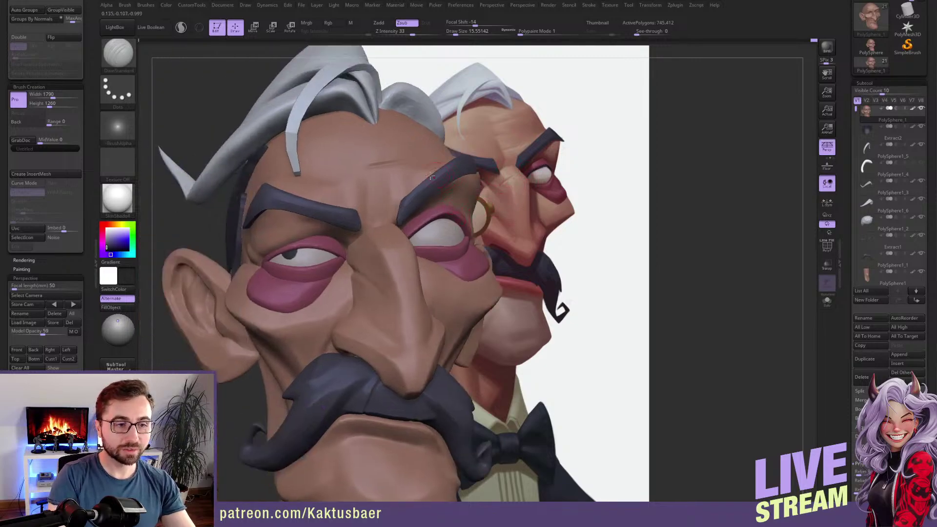
mouse_move(398, 177)
right_mouse_down()
mouse_move(386, 197)
mouse_move(373, 193)
right_mouse_up()
key("bracketright")
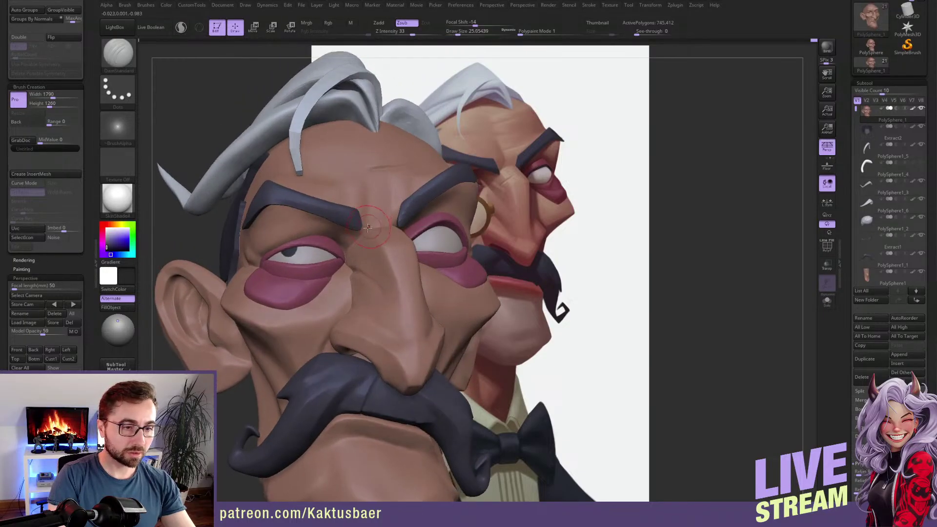
key("bracketleft")
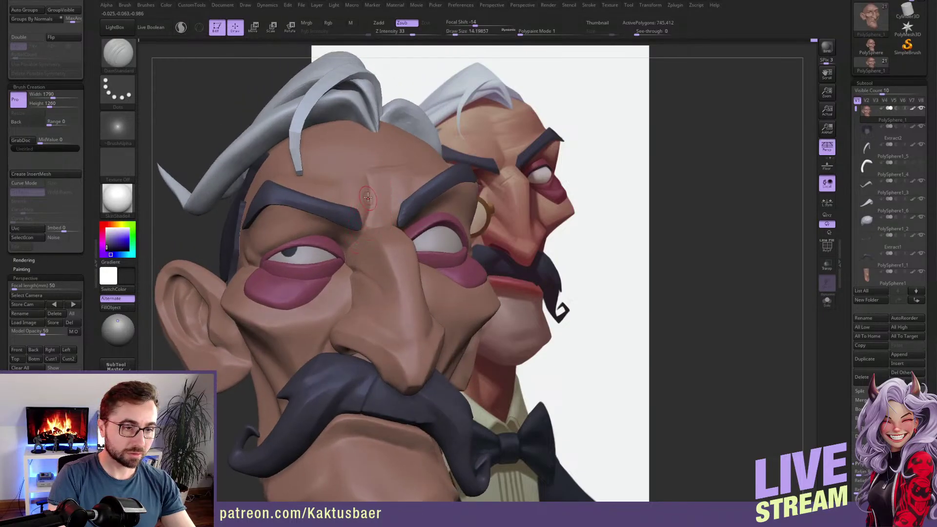
left_click_drag(367, 210, 363, 179)
key("shift")
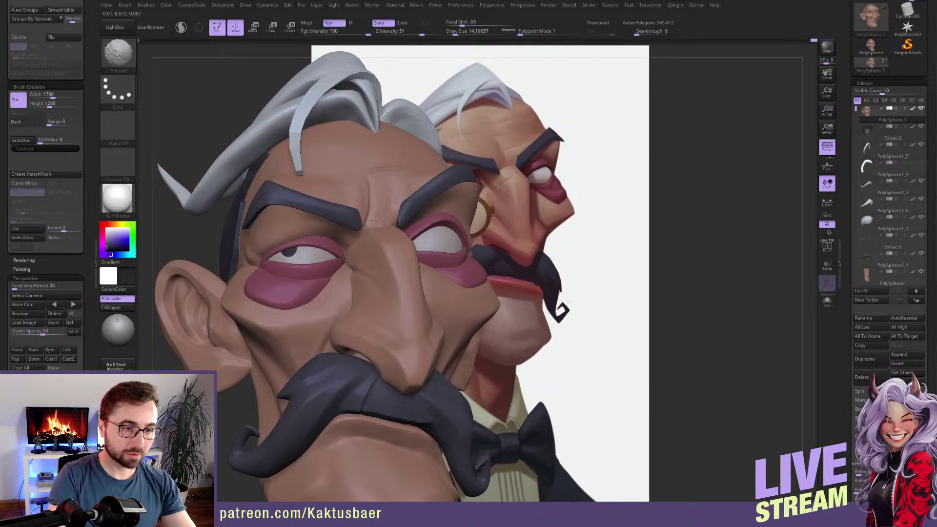
left_click_drag(362, 229, 366, 224, "shift")
Smooth the bridge of the nose near the eye and carve a diagonal crease from the frown line towards the far eyebrow.
key("bracketright")
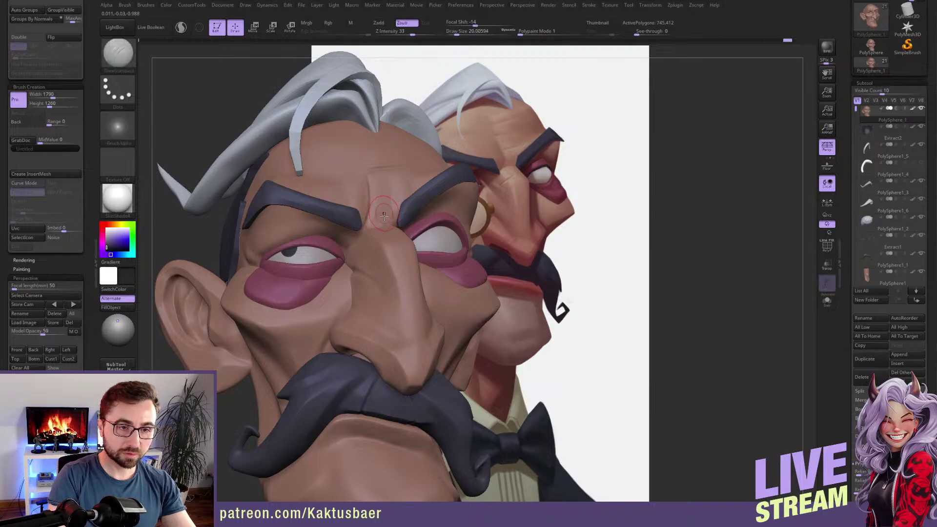
right_click_drag(381, 247, 389, 268)
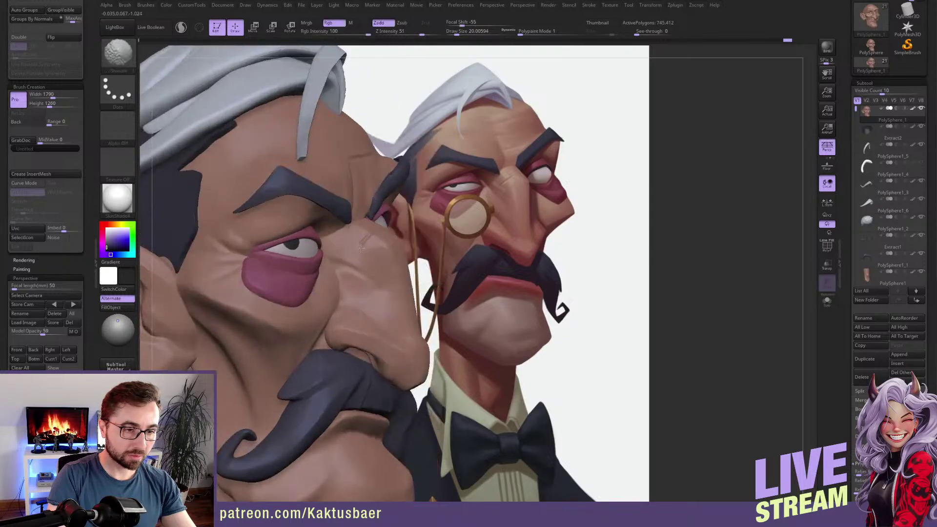
left_click_drag(352, 239, 363, 250, "shift")
right_click_drag(363, 250, 336, 246)
mouse_move(385, 206)
right_mouse_down()
mouse_move(389, 232)
mouse_move(374, 211)
right_mouse_up()
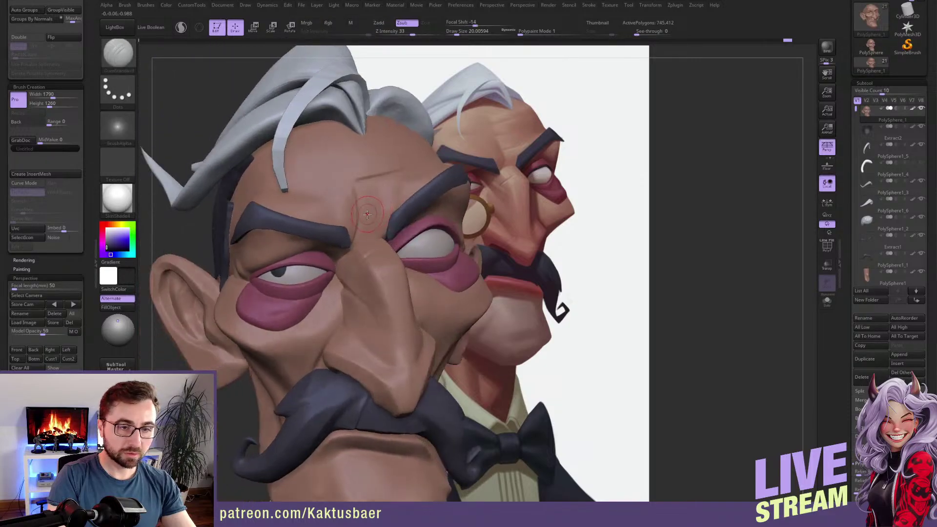
mouse_move(396, 190)
left_mouse_down()
mouse_move(376, 207)
mouse_move(391, 196)
mouse_move(376, 206)
mouse_move(382, 197)
left_mouse_up()
key("s")
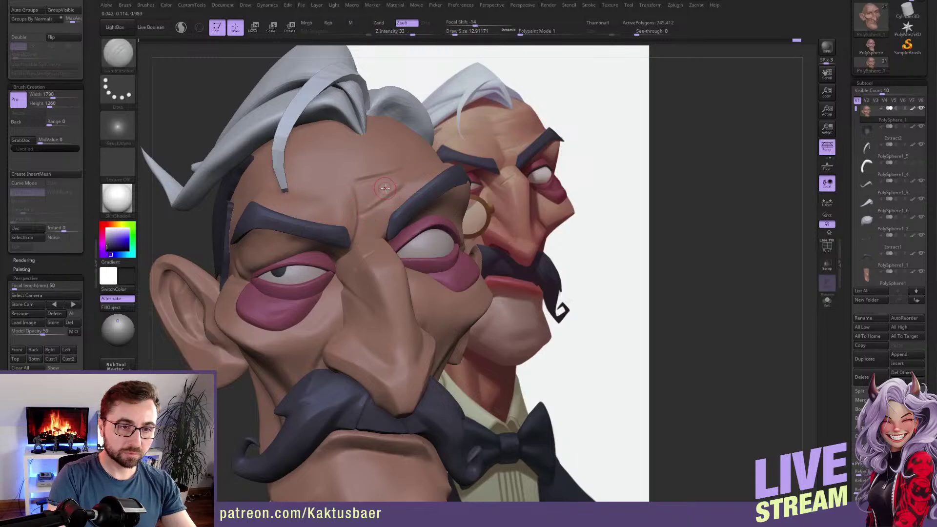
Extend the frown crease up the middle of the forehead and smooth the surface around it.
right_click_drag(384, 188, 383, 209, "alt")
key("]")
key("bracketleft")
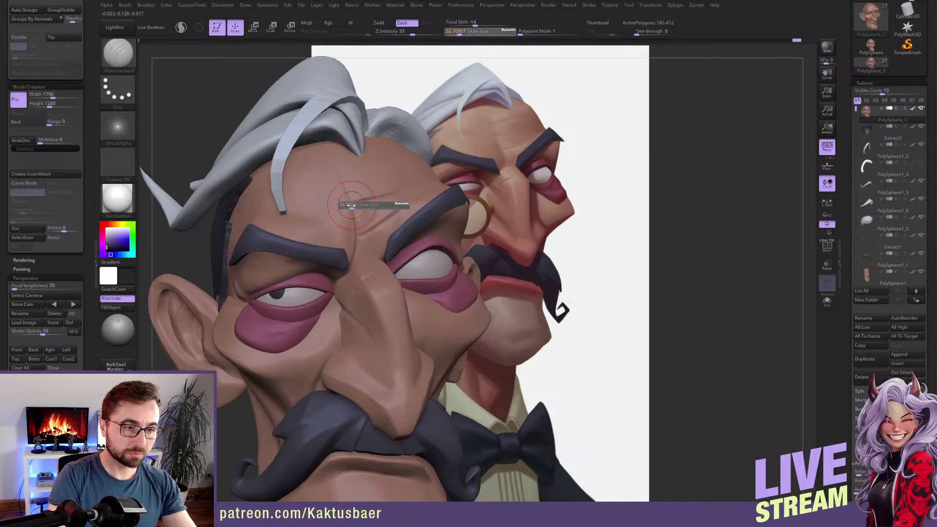
left_click_drag(337, 169, 345, 200, "shift")
right_click_drag(352, 202, 377, 225)
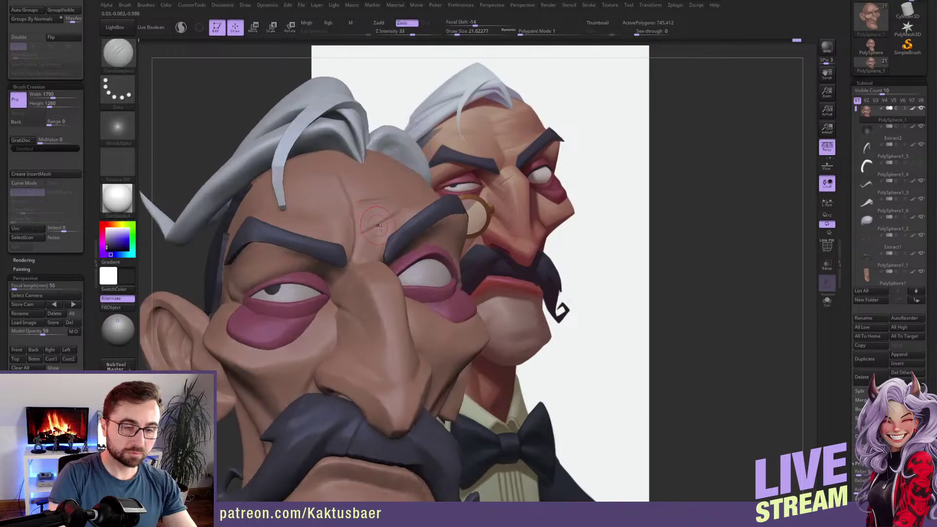
Select the eyebrows, try subdividing them twice and smoothing their outer ends, and undo the changes.
left_click(393, 257, "alt")
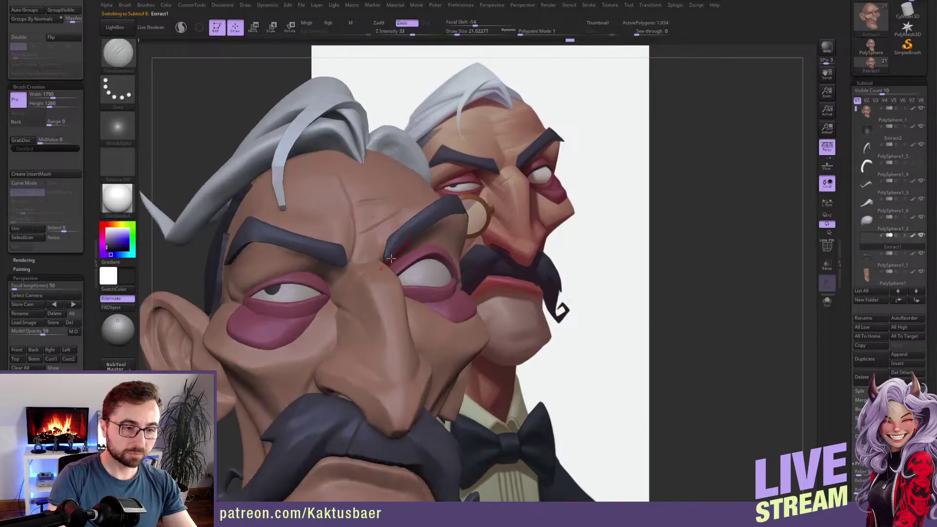
key("ctrl+d")
key("ctrl+d")
mouse_move(234, 254)
left_mouse_down("shift")
mouse_move(269, 261)
mouse_move(242, 239)
left_mouse_up("shift")
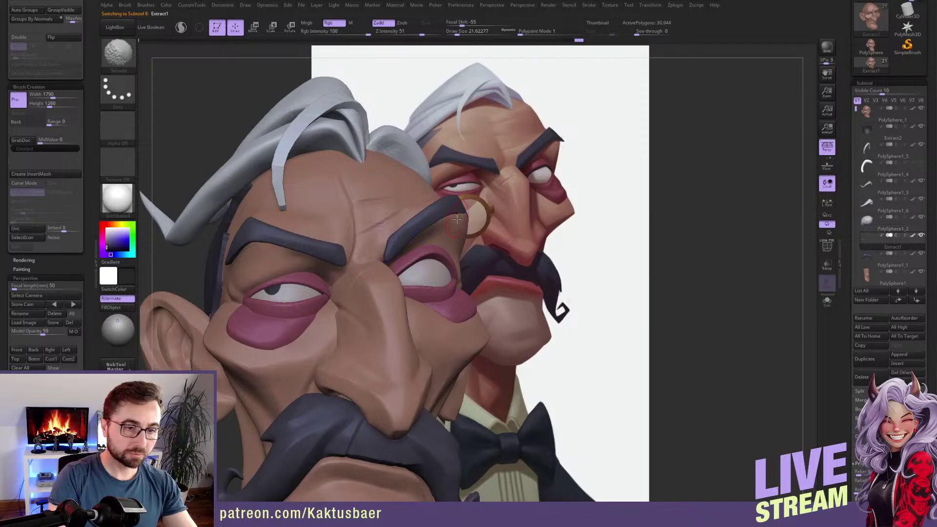
left_click_drag(461, 216, 467, 210)
right_click_drag(468, 215, 317, 221)
key("ctrl+z")
key("ctrl+z")
Fit the outer end of the far eyebrow to the brow from the side with the Move brush, using draw sizes of about 56 and 39.
mouse_move(506, 230)
right_mouse_down()
mouse_move(493, 211)
mouse_move(525, 209)
right_mouse_up()
key("s")
key("s")
left_click_drag(486, 196, 483, 214)
key("s")
key("s")
key("s")
right_click_drag(492, 215, 484, 180)
key("s")
left_click_drag(489, 221, 492, 220)
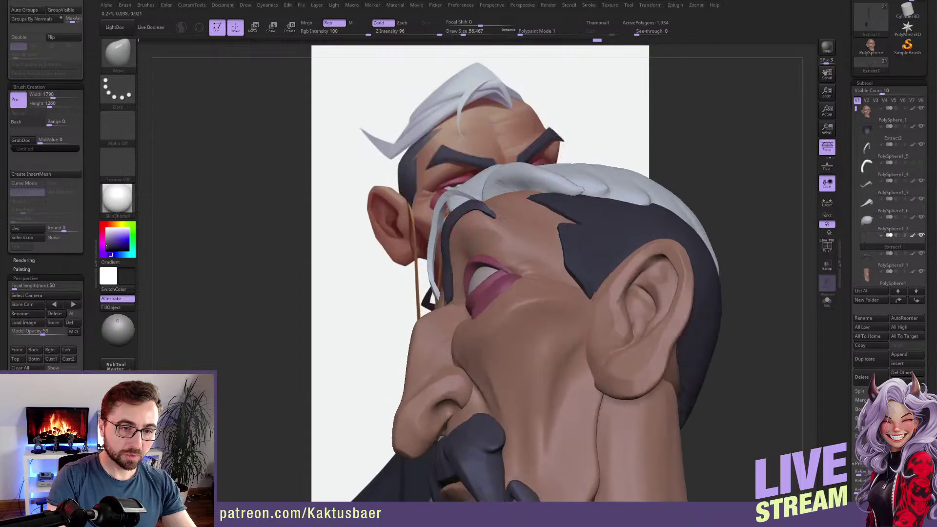
right_click_drag(502, 215, 495, 190)
key("s")
left_click_drag(492, 218, 489, 218)
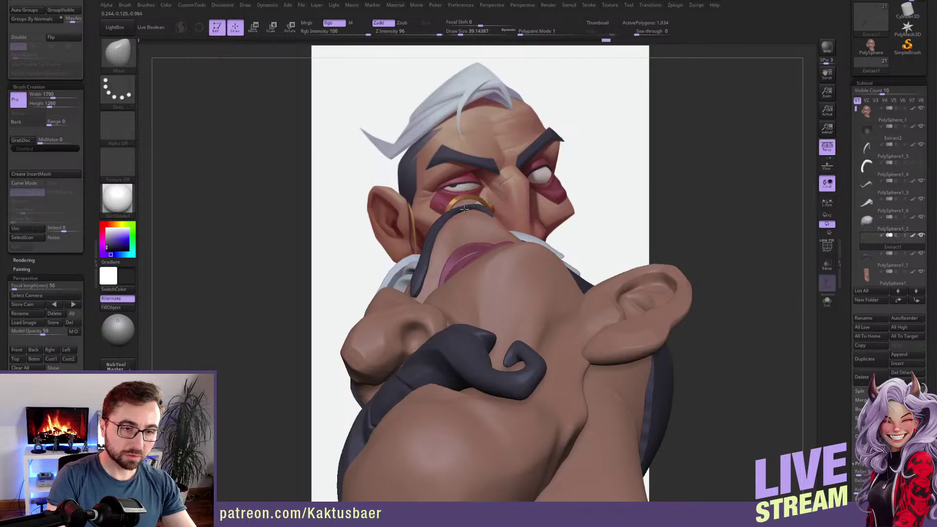
Refine the far eyebrow's curve against the brow from several angles at a draw size of about 37 and restore the reference camera view.
right_click_drag(467, 210, 503, 228)
key("s")
left_click_drag(500, 229, 497, 220)
mouse_move(507, 215)
right_mouse_down()
mouse_move(486, 200)
mouse_move(511, 186)
mouse_move(542, 197)
mouse_move(489, 206)
right_mouse_up()
left_click_drag(491, 211, 489, 208)
right_click_drag(493, 219, 480, 200)
key("s")
left_click_drag(455, 203, 447, 201)
key("s")
left_click_drag(452, 201, 449, 201)
right_click_drag(451, 205, 428, 214)
left_click_drag(431, 236, 431, 234)
right_click_drag(459, 234, 478, 253)
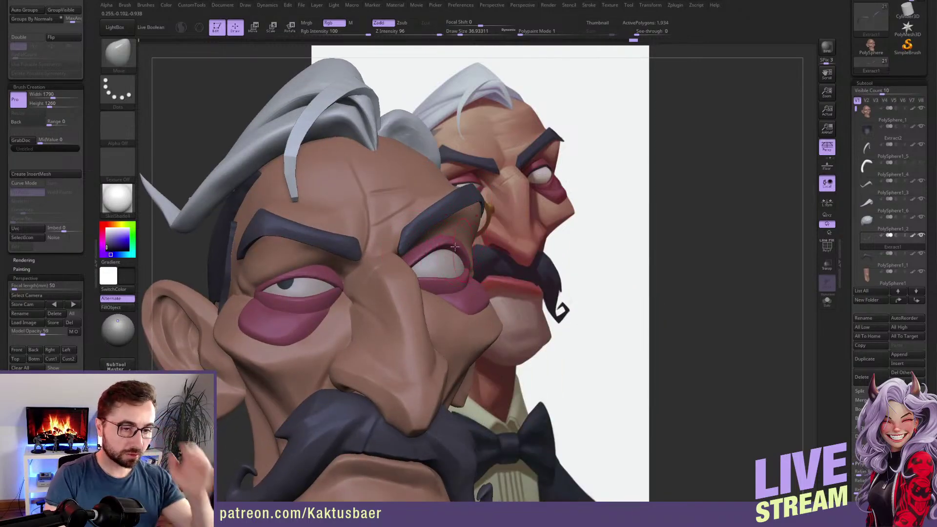
left_click(17, 350)
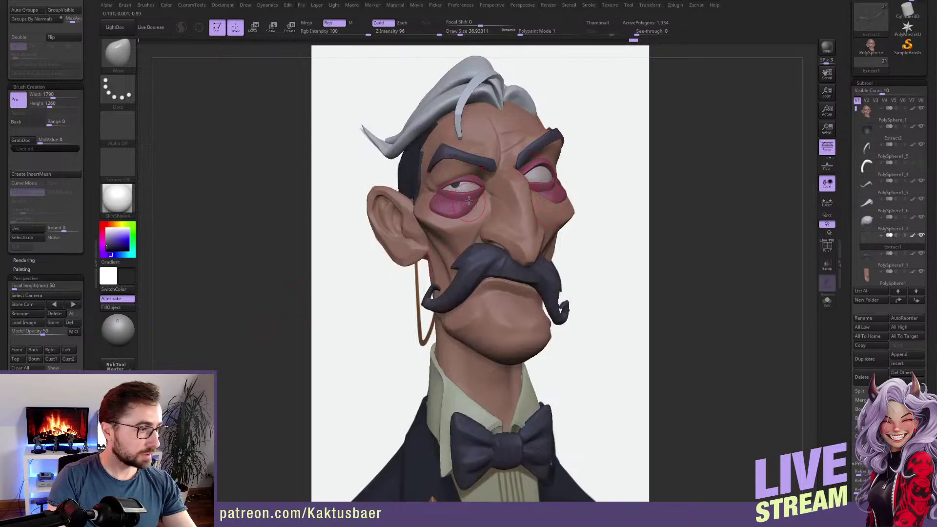
Select the upper eyelids and nudge the near lid's edge upward with the Move brush to match the reference.
left_click(469, 181, "alt")
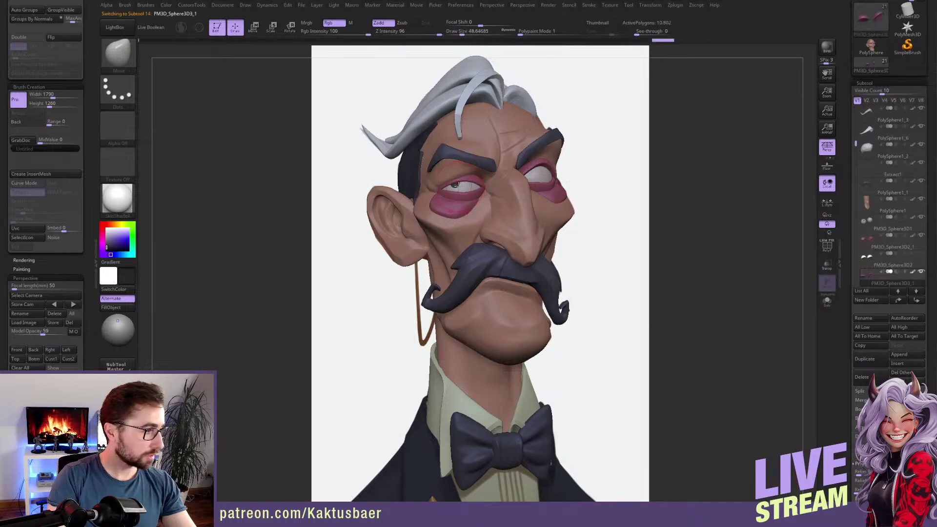
key("]")
key("shift+s")
key("shift+s")
key("shift+s")
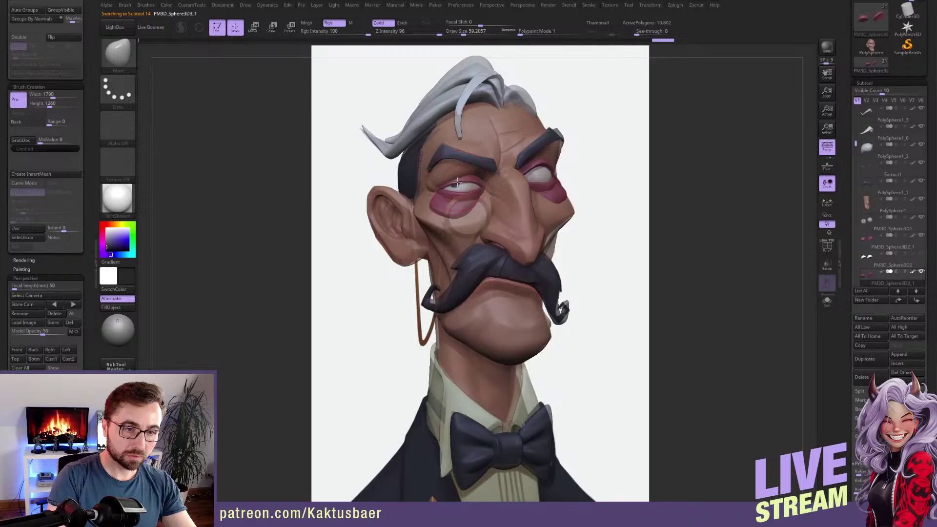
key("[")
left_click_drag(467, 182, 467, 179)
key("s")
Fine-tune the edge of the near upper eyelid around the eyeball up close with the Move brush at a draw size of about 25.
right_click_drag(469, 180, 472, 211, "ctrl")
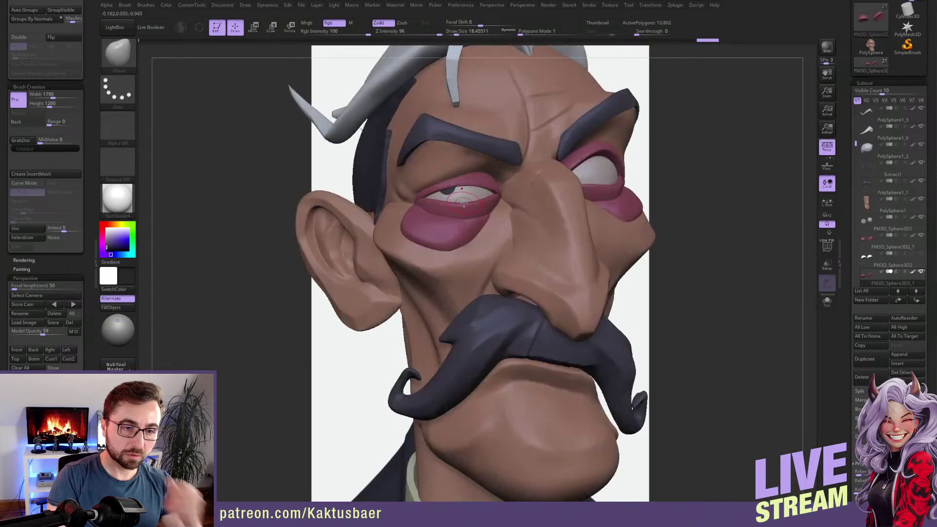
key("s")
left_click_drag(462, 188, 464, 188)
right_click_drag(463, 206, 462, 184)
key("s")
left_click_drag(462, 188, 465, 188)
left_click_drag(464, 181, 464, 184)
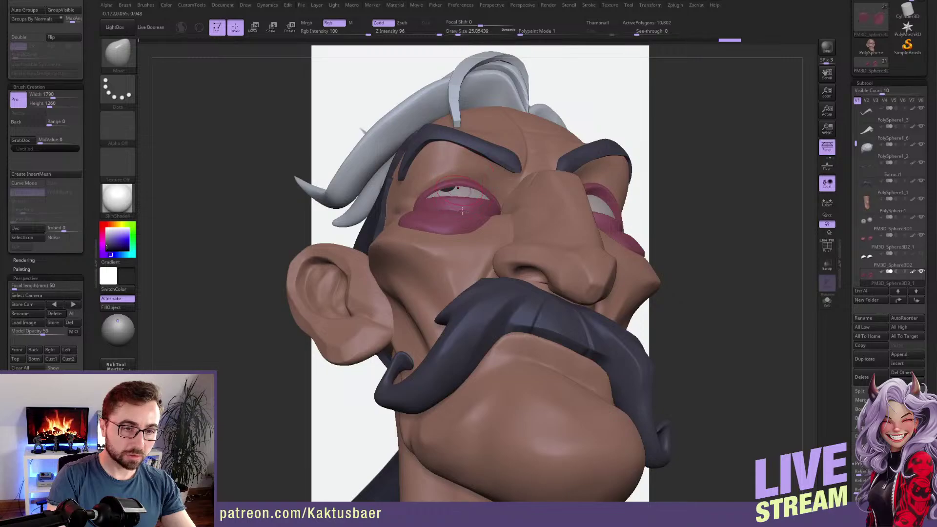
Select the lower eyelids and subdivide their mesh once.
right_click_drag(465, 186, 481, 215)
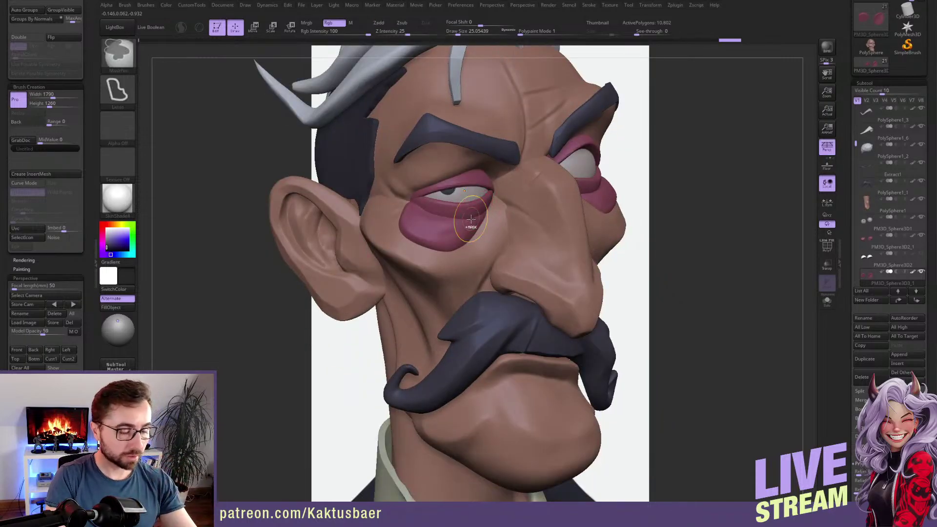
left_click(470, 210, "alt")
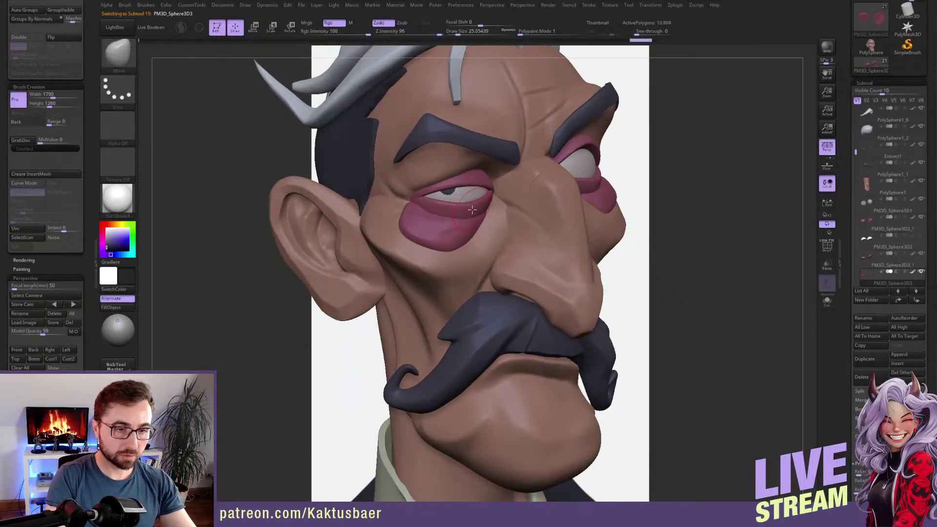
key("ctrl+d")
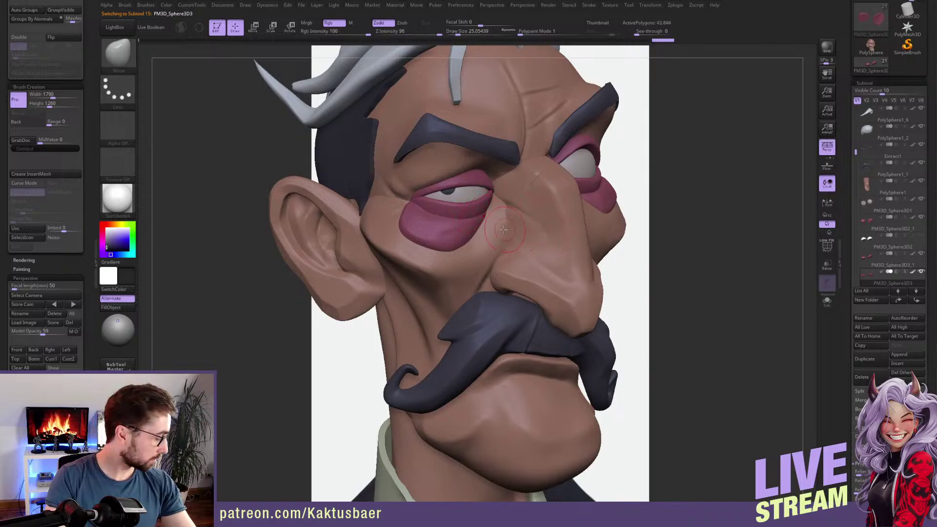
Tighten the near lower eyelid's rim with the Pinch brush at a draw size of about 11.
key("s")
left_click_drag(461, 207, 458, 207)
key("b")
left_click(483, 257)
key("s")
left_click_drag(489, 204, 486, 204)
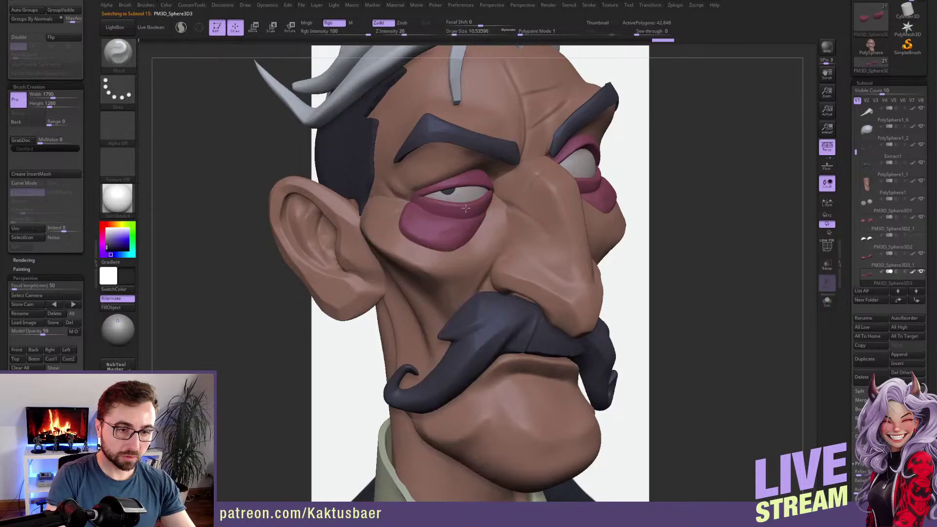
Sharpen the rims of the upper and lower eyelids on both eyes with the Pinch brush, working from several angles.
left_click(432, 194, "alt")
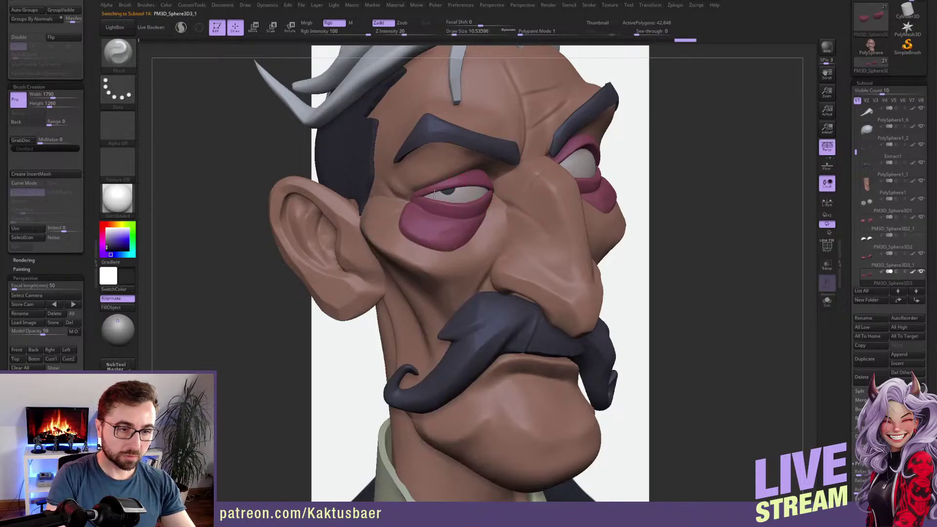
right_click_drag(464, 181, 471, 182)
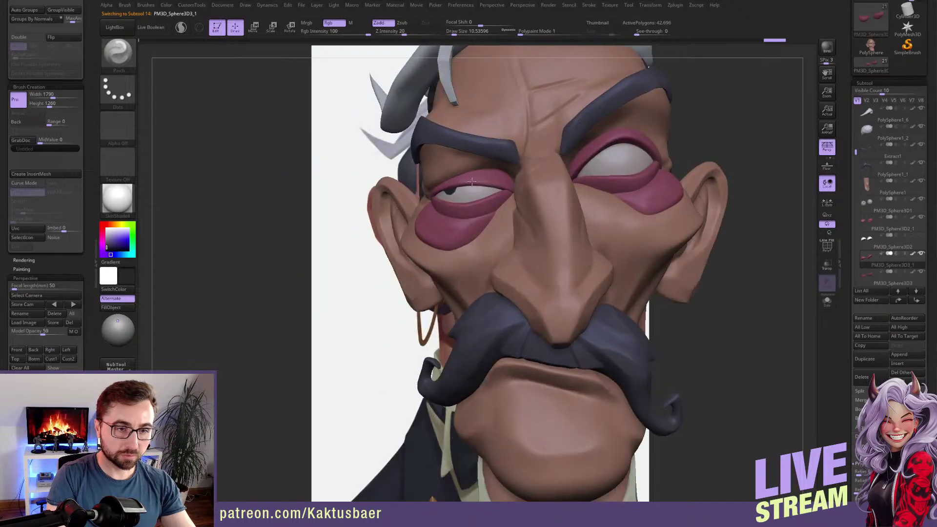
left_click(643, 172, "alt")
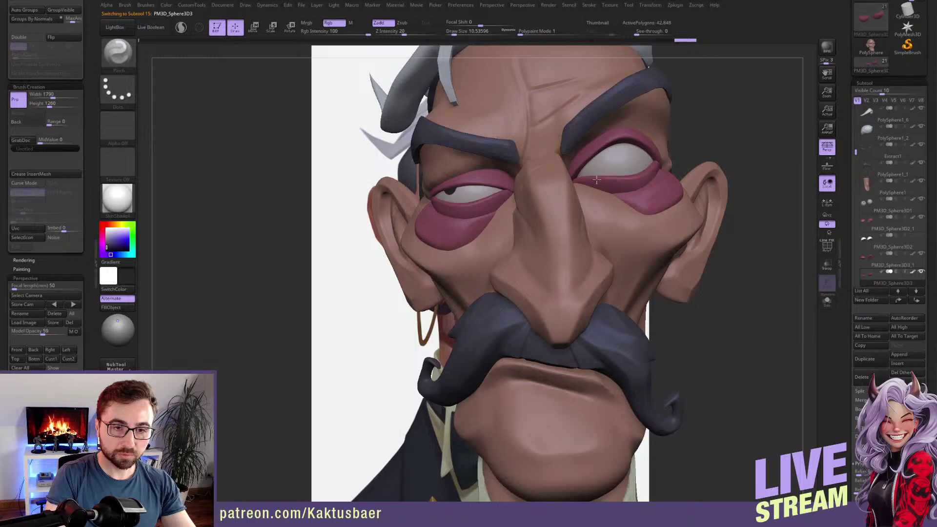
left_click(578, 171, "alt")
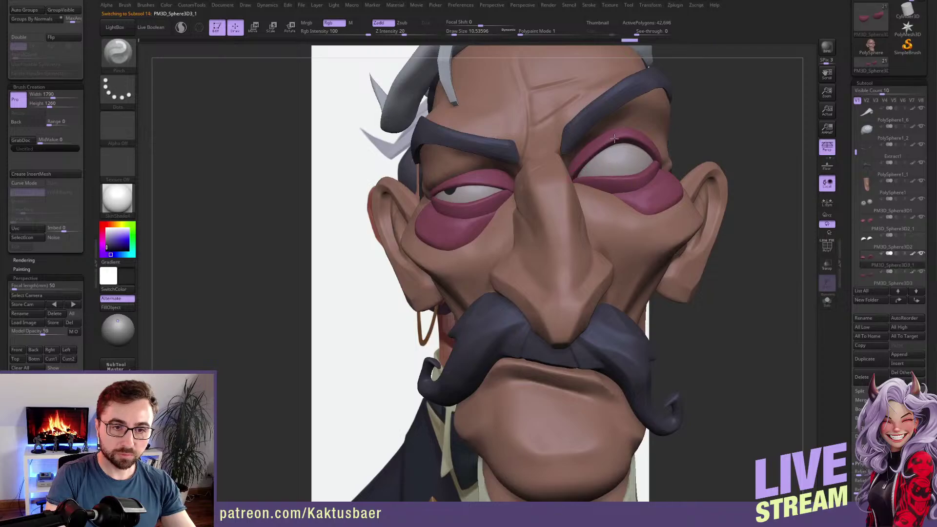
right_click_drag(611, 142, 635, 140)
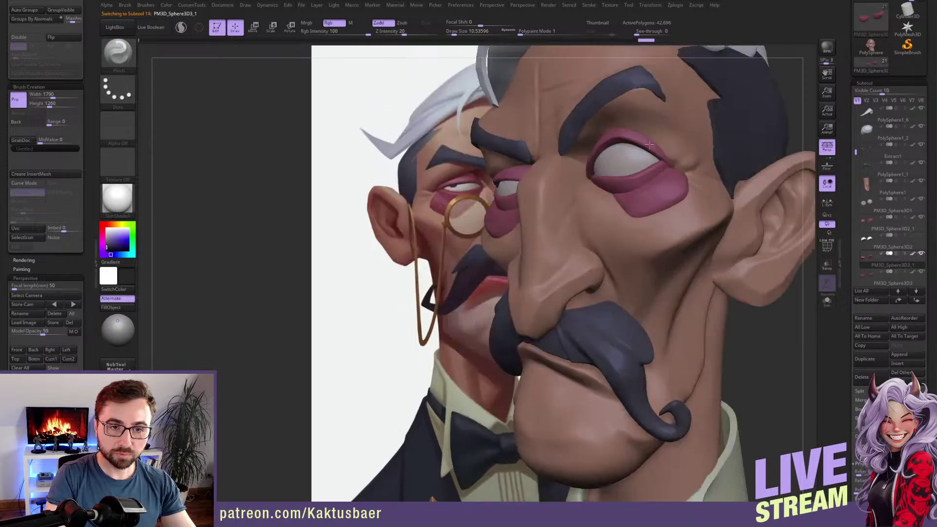
left_click(650, 170, "alt")
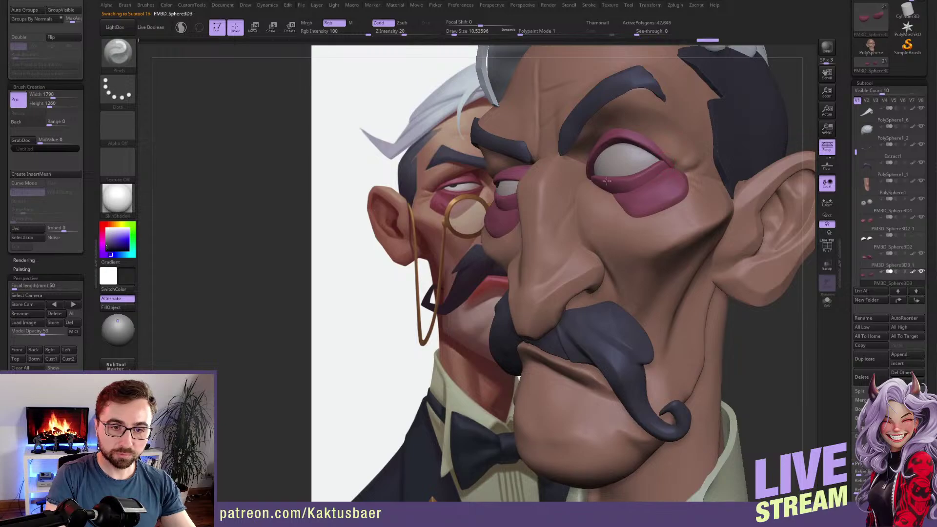
right_click_drag(600, 177, 691, 179)
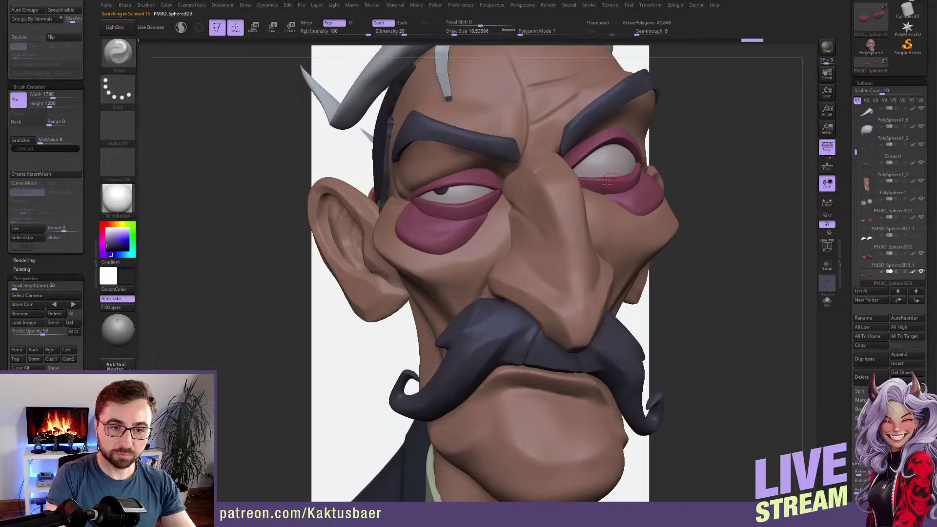
Select the head and set up the Standard brush for painting with a sampled dark red, a Dots stroke and no alpha.
right_click_drag(587, 273, 515, 241, "ctrl")
left_click(530, 261, "alt")
key("c")
key("b")
key("s")
key("t")
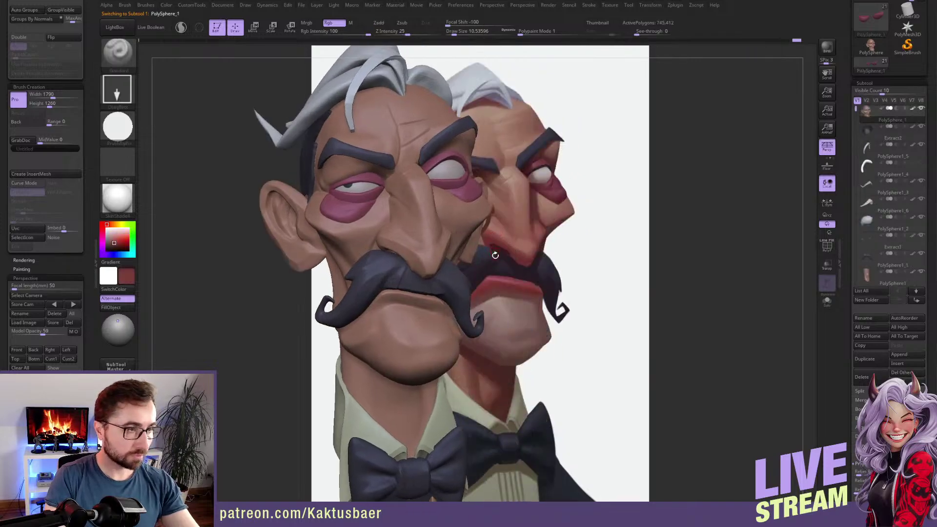
left_click(118, 92)
left_click(164, 99)
left_click(126, 131)
left_click(166, 131)
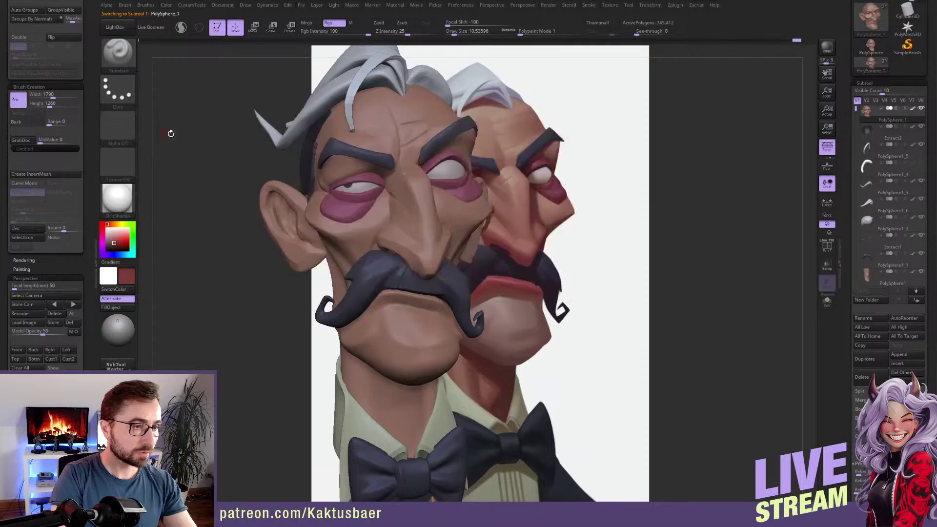
Paint the lower half of the nose red at a draw size of about 59.
key("bracketright")
left_click_drag(469, 23, 480, 23)
key("bracketright")
mouse_move(381, 239)
left_mouse_down()
mouse_move(422, 278)
mouse_move(420, 258)
mouse_move(425, 283)
mouse_move(378, 238)
mouse_move(402, 237)
mouse_move(404, 266)
left_mouse_up()
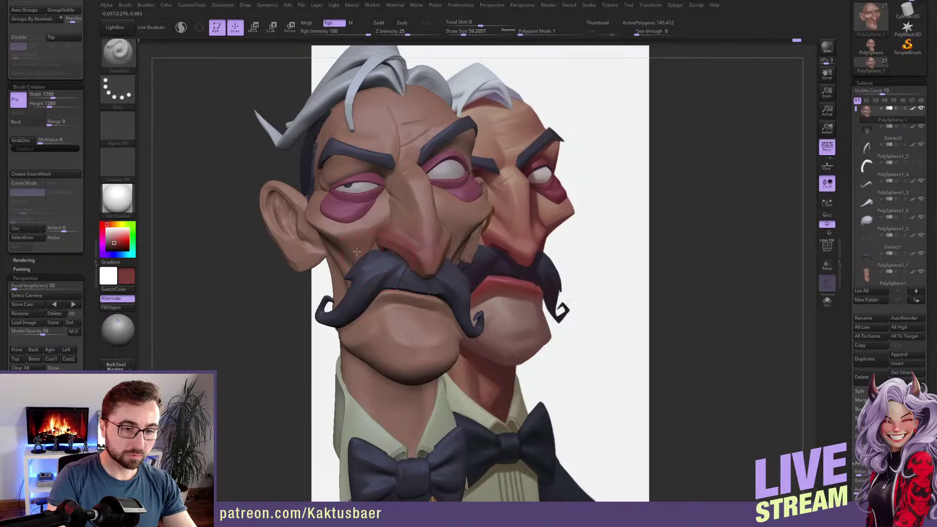
Paint the lip below the moustache red at a draw size of about 37.
right_click_drag(360, 253, 330, 243, "alt")
key("c")
key("s")
left_click_drag(406, 283, 402, 283)
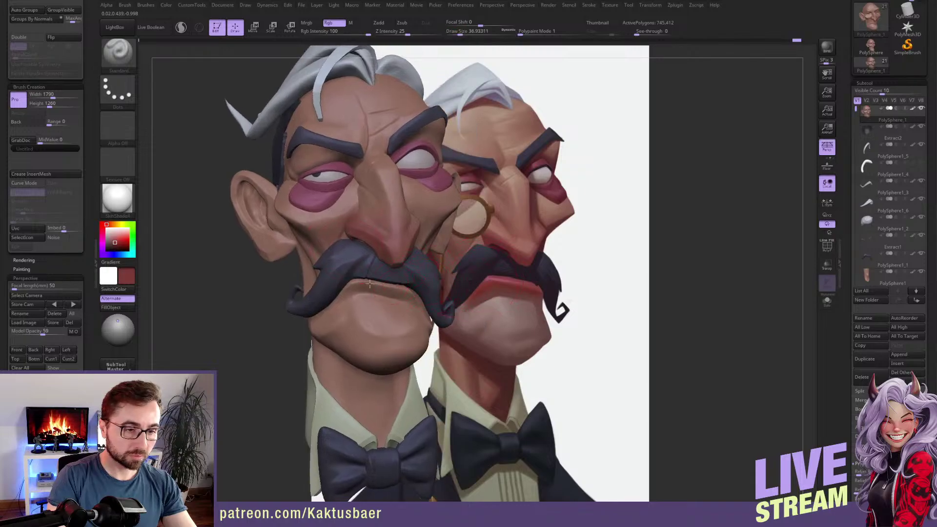
key("b")
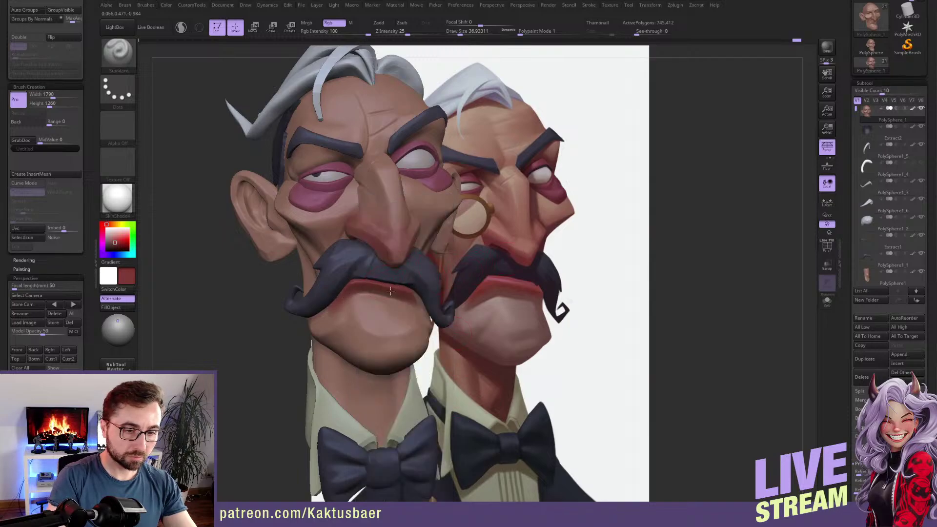
Paint the chin with a sampled greyish pink at a draw size of about 77, reducing it to about 62.
key("c")
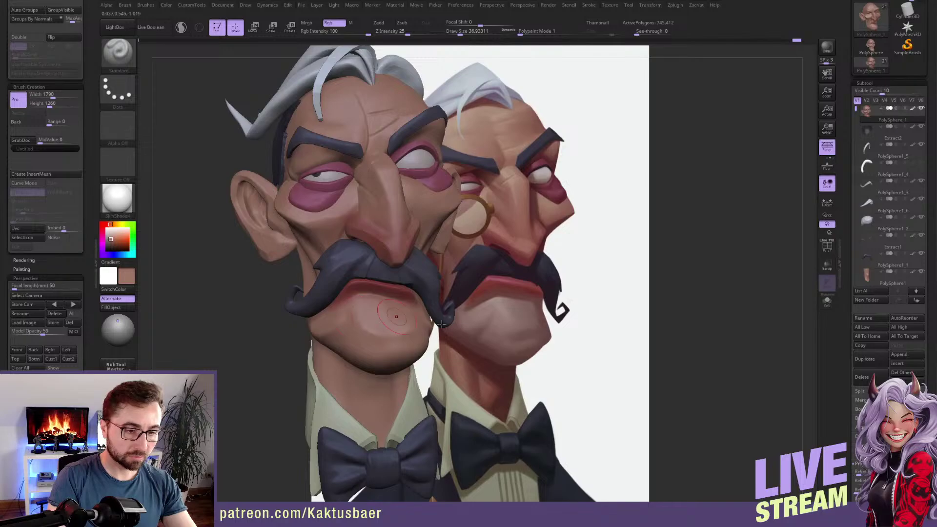
key("c")
right_click_drag(400, 320, 449, 324)
key("s")
left_click_drag(371, 330, 377, 330)
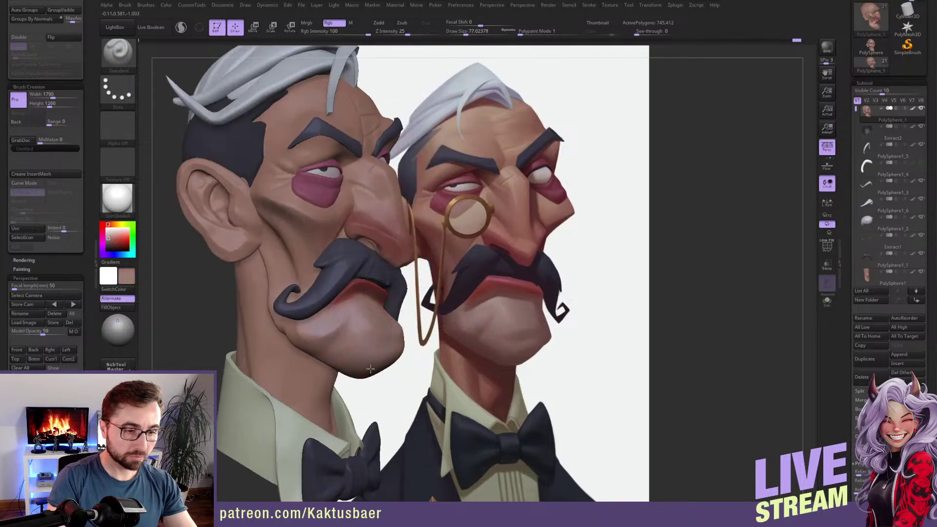
key("bracketleft")
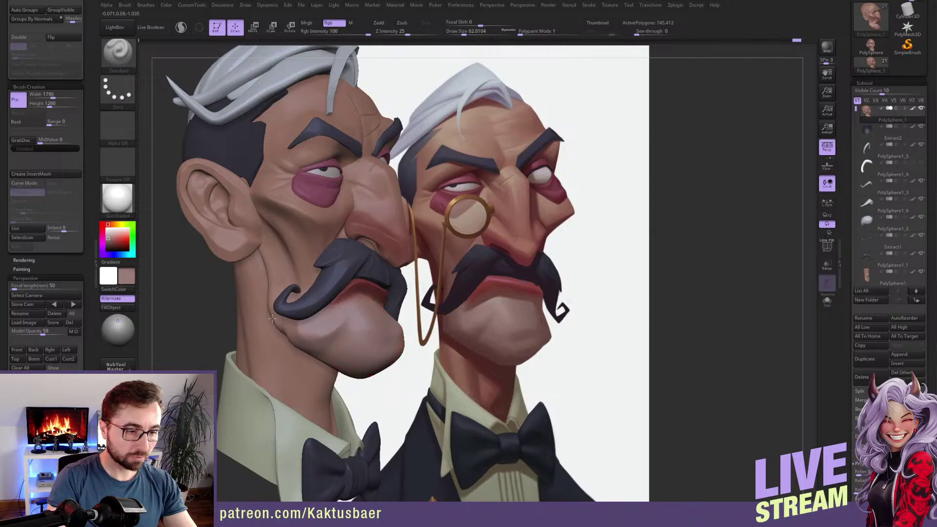
Tint the near cheek and the area towards the ear with sampled skin and dark red tones at a draw size of about 62.
key("c")
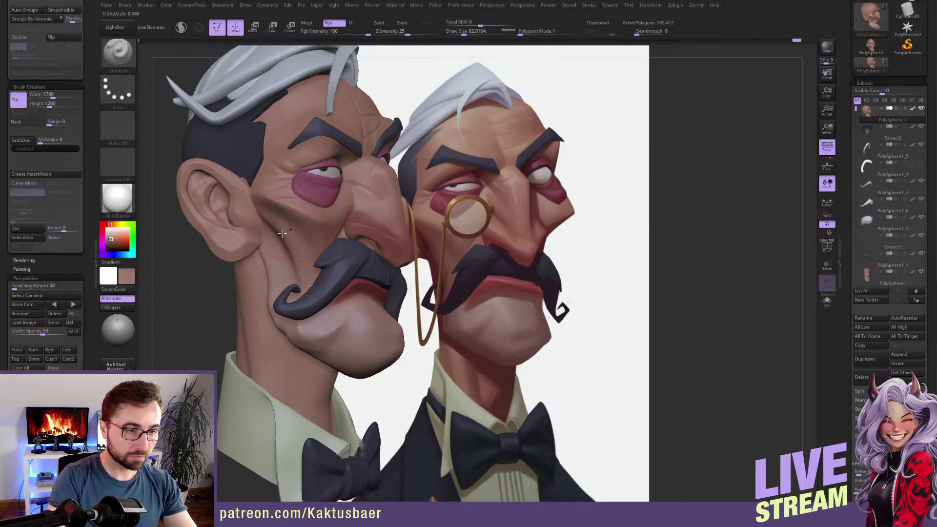
key("c")
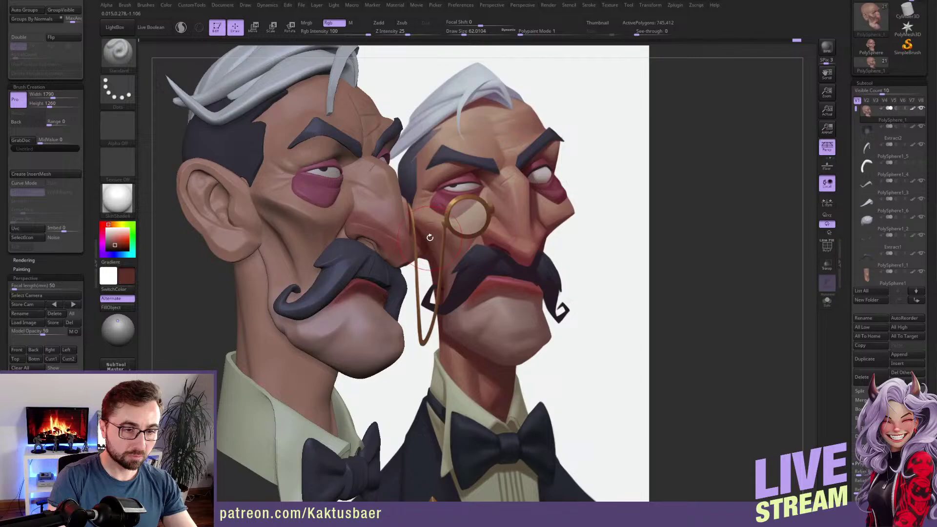
right_click_drag(432, 238, 308, 203)
mouse_move(308, 203)
left_mouse_down()
mouse_move(333, 258)
mouse_move(289, 209)
mouse_move(240, 195)
left_mouse_up()
right_click_drag(424, 233, 349, 237)
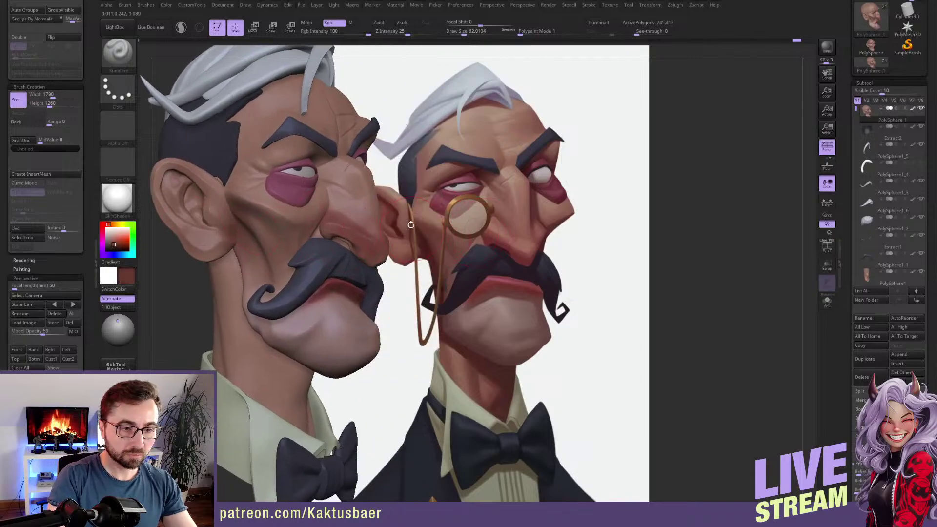
Paint both ears with a sampled dark red, enlarging the brush to about 67 for the far ear.
key("c")
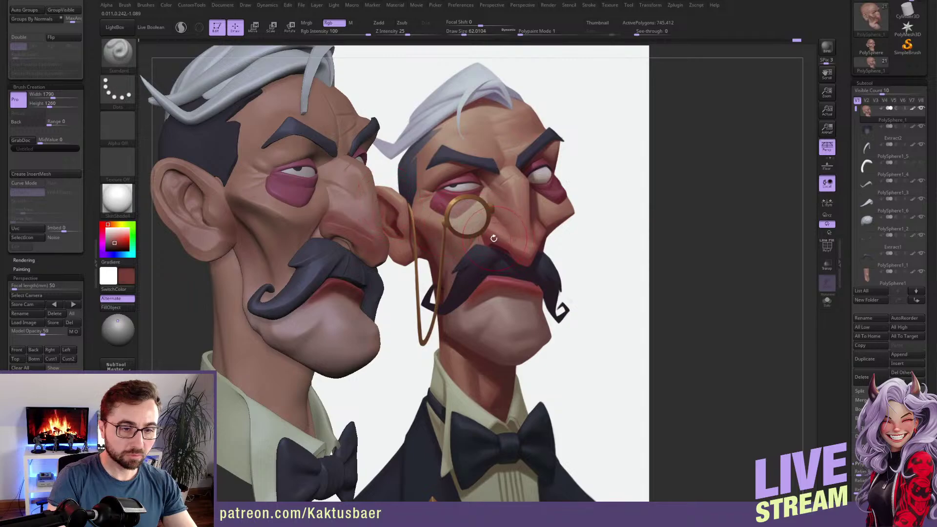
mouse_move(199, 186)
left_mouse_down()
mouse_move(167, 185)
mouse_move(211, 210)
left_mouse_up()
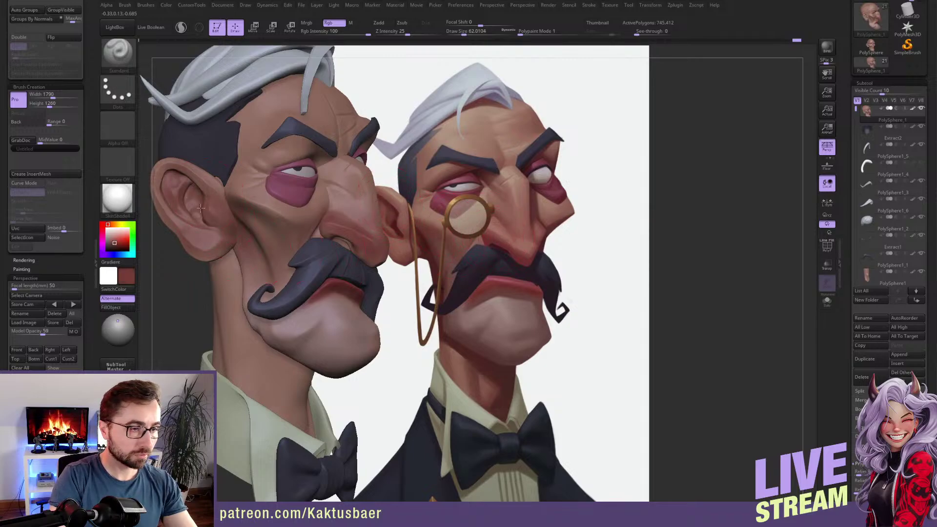
mouse_move(207, 224)
right_mouse_down()
mouse_move(398, 222)
mouse_move(351, 242)
right_mouse_up()
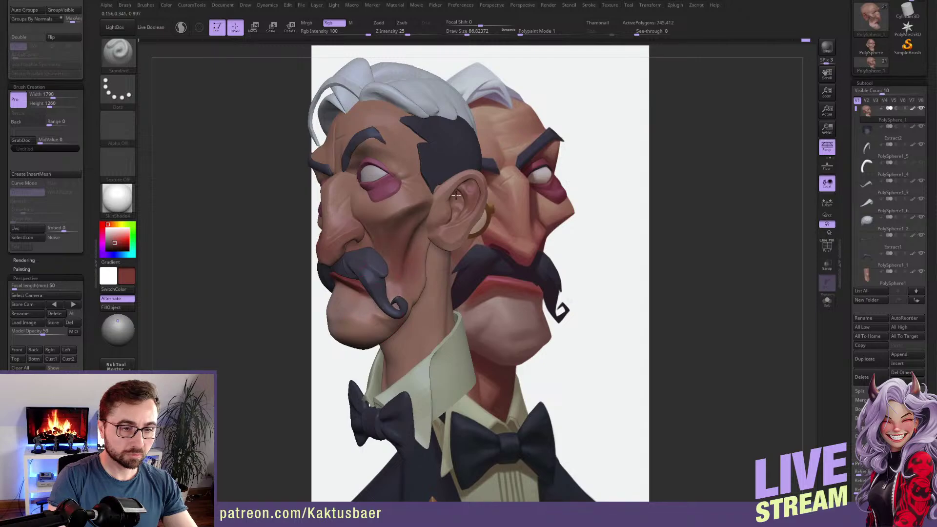
left_click_drag(453, 209, 483, 190)
right_click_drag(436, 205, 386, 317)
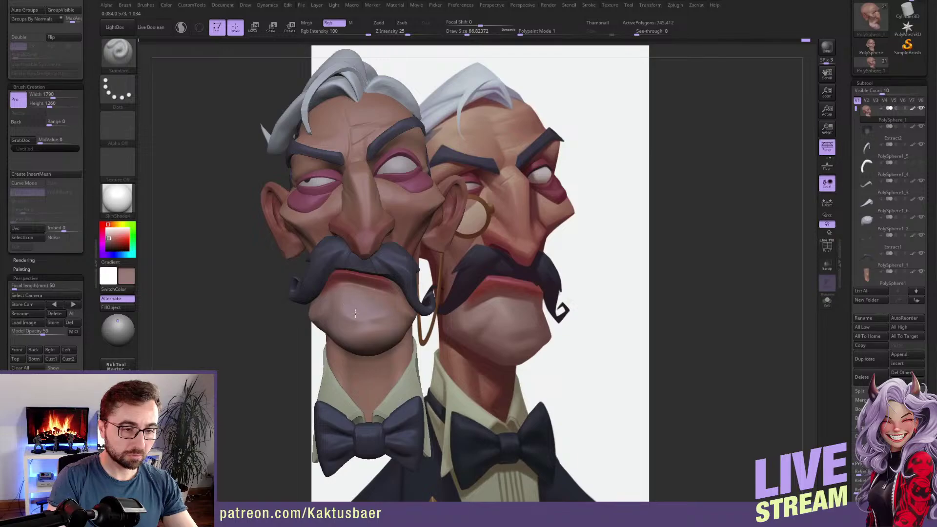
Deepen the red of the lip under the moustache with a smaller brush and a sampled red.
key("c")
key("s")
left_click_drag(364, 274, 358, 276)
key("s")
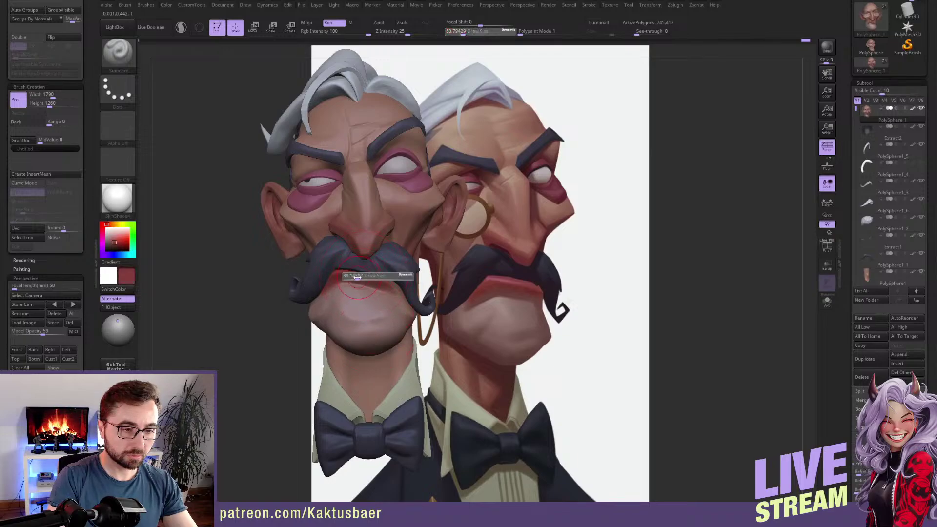
left_click(357, 277)
Redden the far cheek, jaw and earlobe with a sampled red at a draw size of about 77.
key("c")
right_click_drag(407, 308, 358, 305)
key("s")
left_click_drag(431, 299, 438, 299)
key("c")
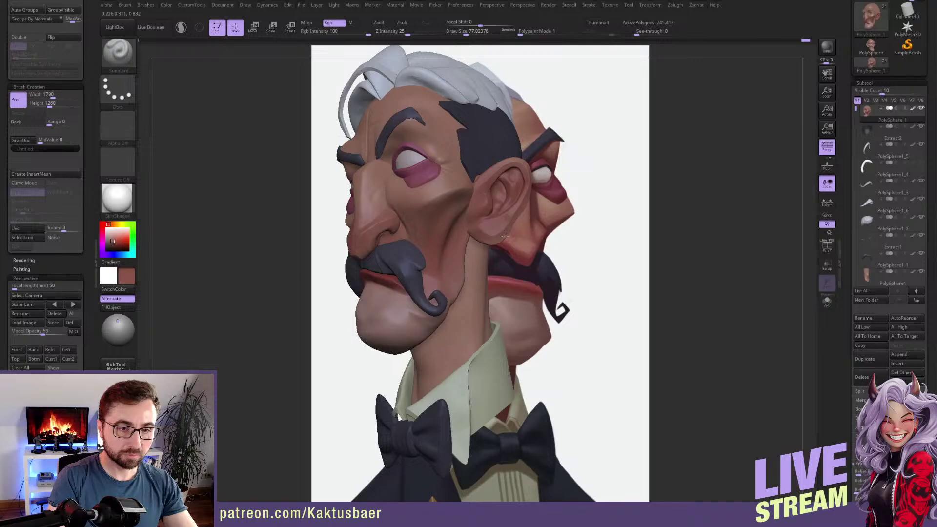
right_click_drag(441, 234, 464, 225)
right_click_drag(401, 227, 409, 215)
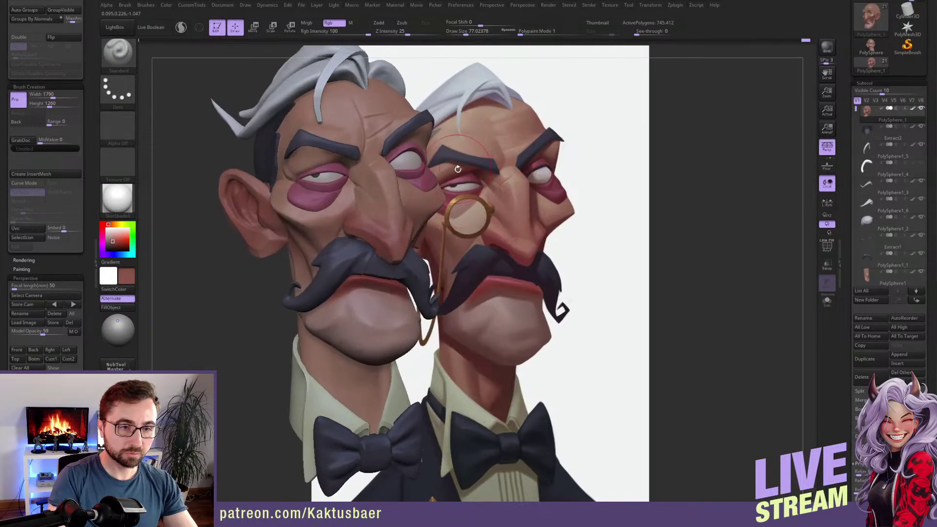
Tint the skin around both eyes and beneath the brows with a sampled dark red.
key("c")
left_click_drag(314, 166, 334, 210)
mouse_move(365, 156)
left_mouse_down()
mouse_move(342, 173)
mouse_move(294, 159)
left_mouse_up()
right_click_drag(312, 185, 210, 188)
mouse_move(410, 131)
left_mouse_down()
mouse_move(430, 161)
mouse_move(433, 139)
left_mouse_up()
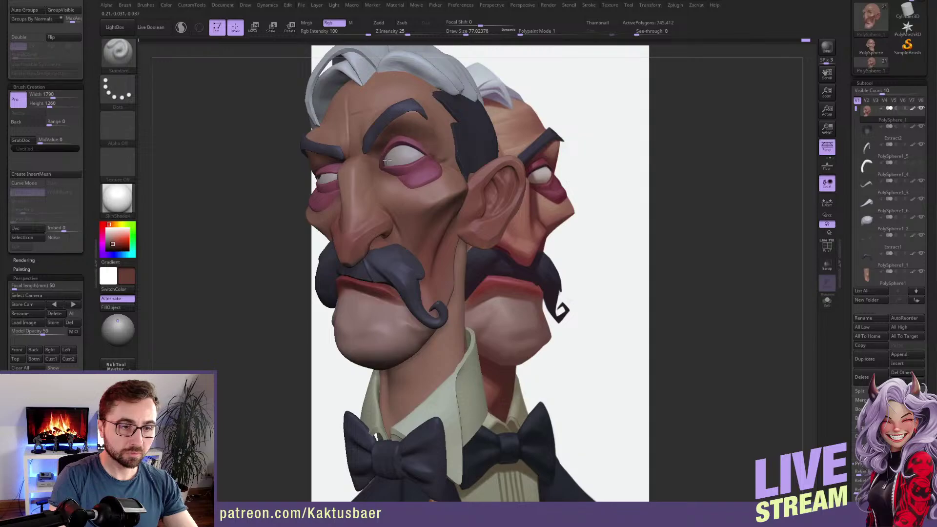
Add reddish shading to the forehead with a newly sampled colour.
right_click_drag(380, 171, 441, 147)
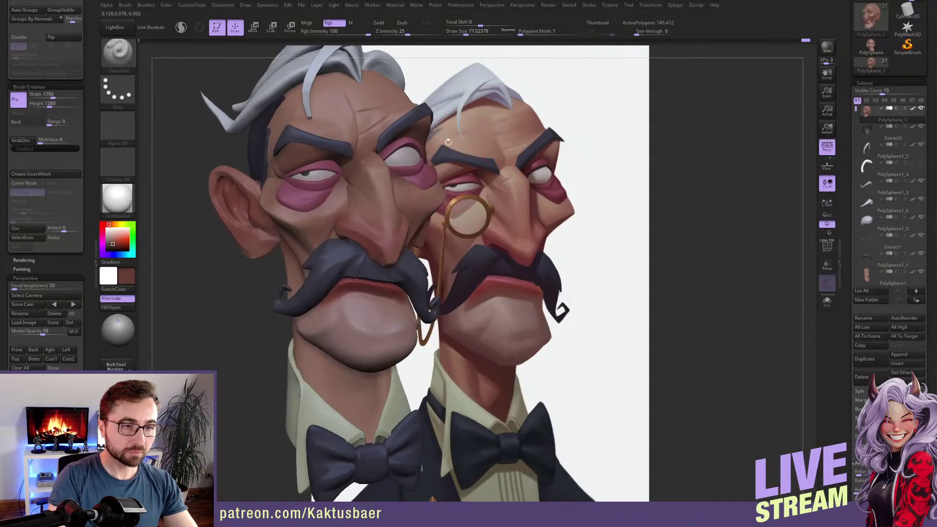
key("c")
left_click_drag(375, 94, 402, 90)
Blend sampled skin and red tones over the nose and cheeks at a draw size of about 49.
right_click_drag(439, 225, 464, 191, "ctrl")
key("c")
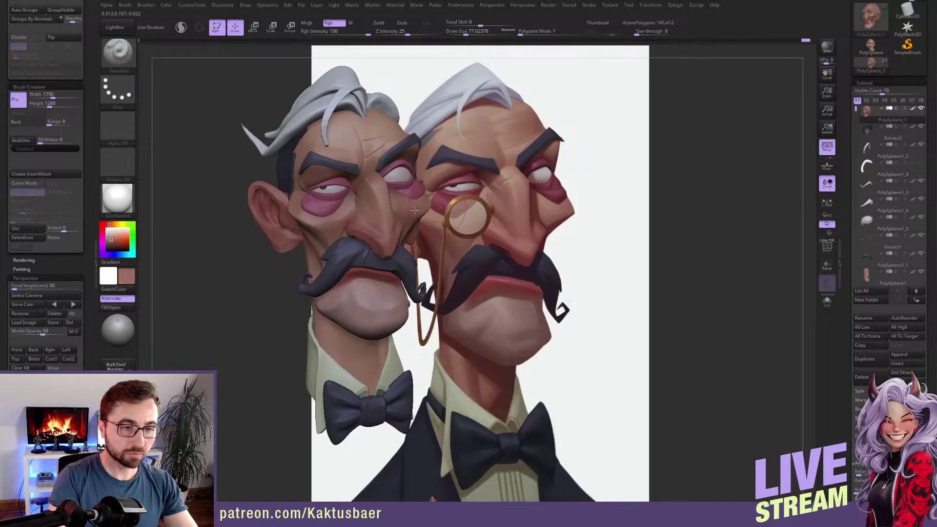
key("bracketleft")
key("c")
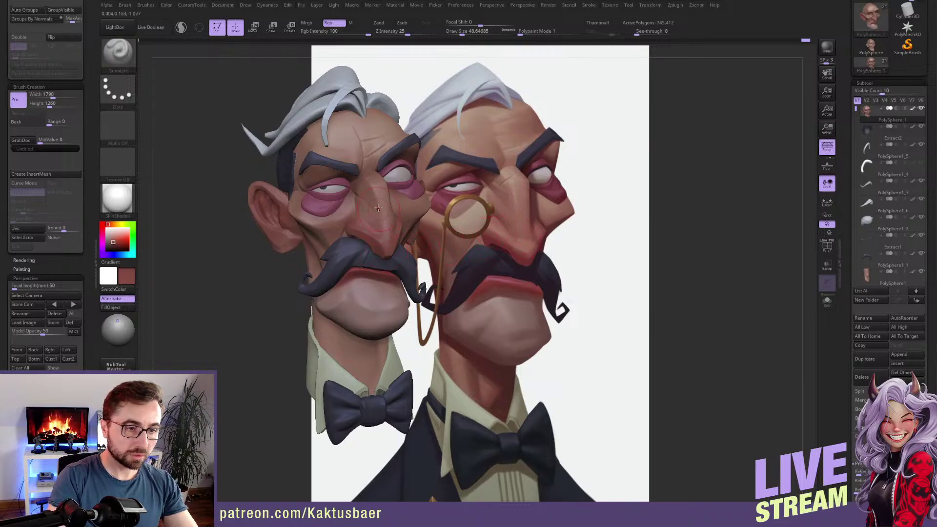
key("c")
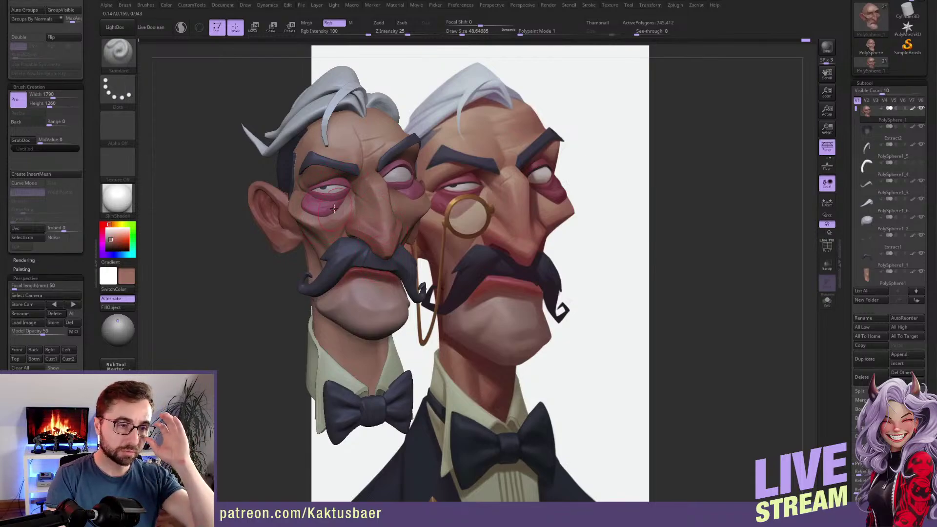
Refine the colouring around the mouth and chin from several angles with sampled tones, ending at a draw size of about 54.
right_click_drag(320, 201, 349, 184)
right_click_drag(340, 227, 316, 218)
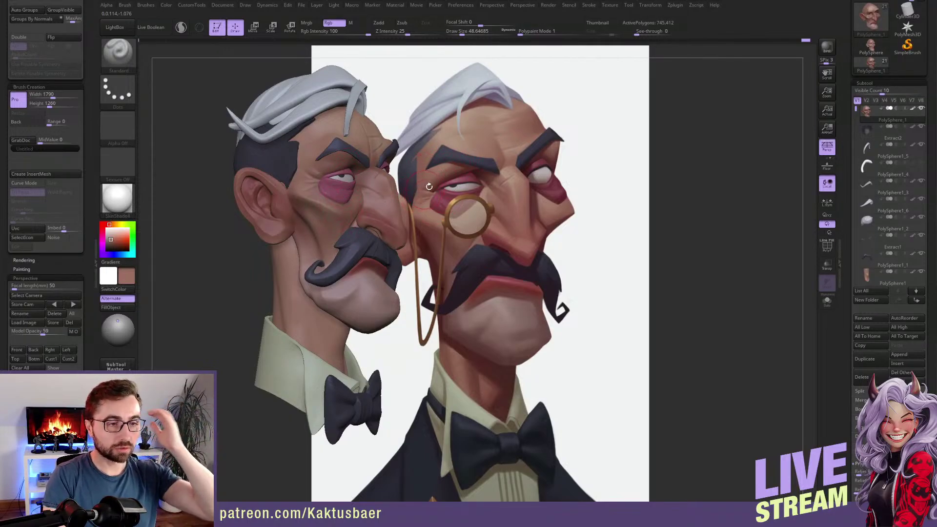
right_click_drag(341, 263, 379, 265)
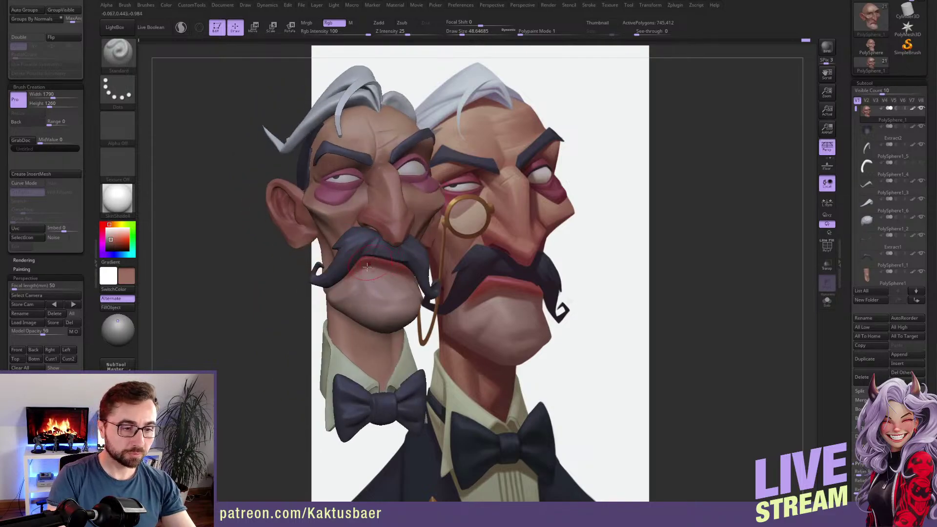
key("c")
key("s")
left_click_drag(369, 288, 364, 287)
right_click_drag(342, 280, 390, 277)
key("s")
left_click_drag(395, 305, 400, 306)
right_click_drag(394, 315, 345, 209)
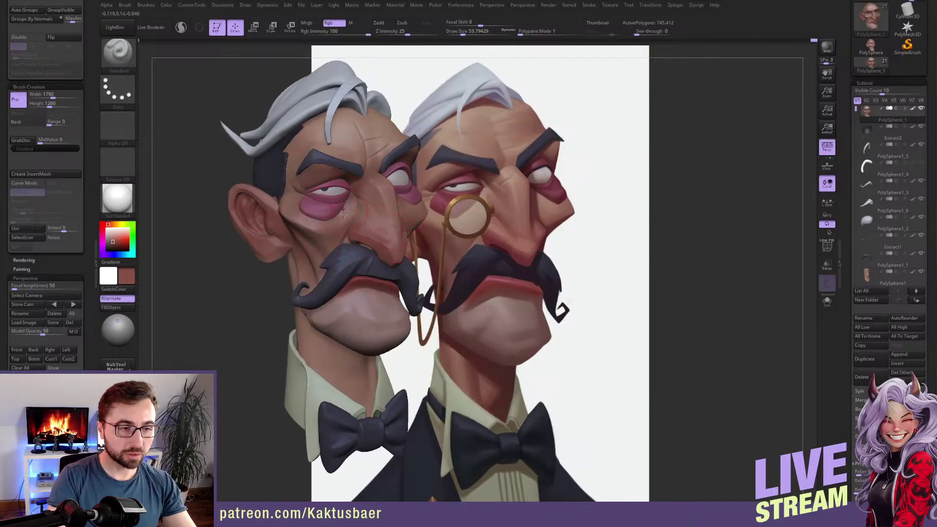
Deepen the shading beside the nose and around the eyes with a sampled dark red at a draw size of about 35 to 41.
key("c")
key("s")
left_click_drag(349, 181, 344, 181)
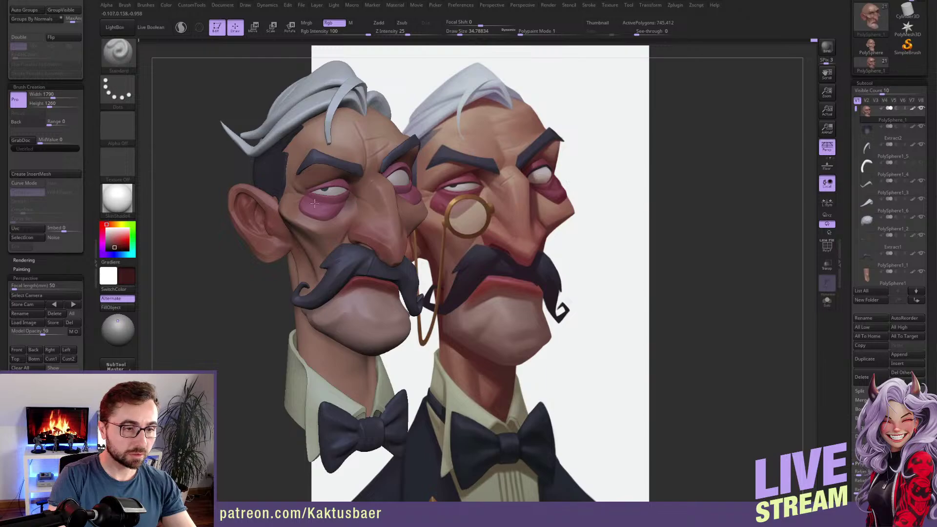
right_click_drag(352, 186, 305, 188)
key("]")
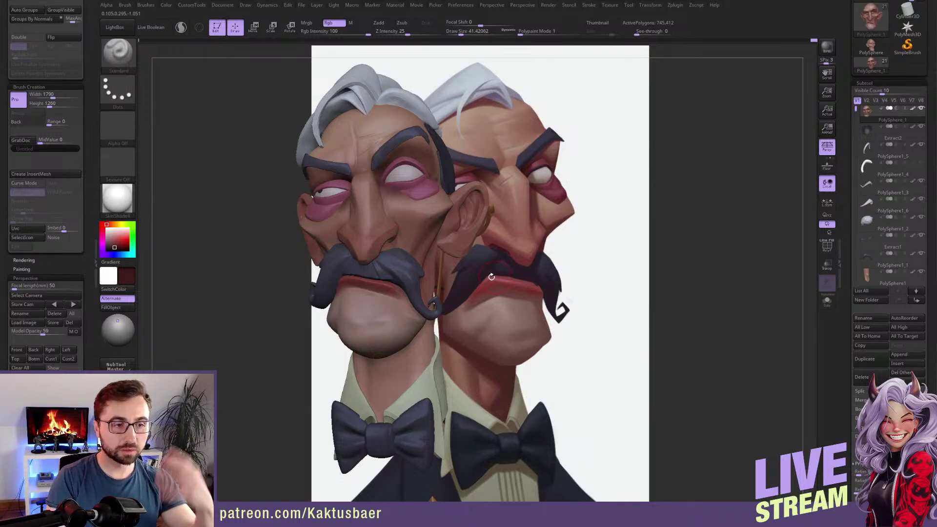
Blend sampled skin and red tones around the brows, nose bridge and inner cheeks at a draw size of about 41.
left_click_drag(495, 277, 532, 276)
key("c")
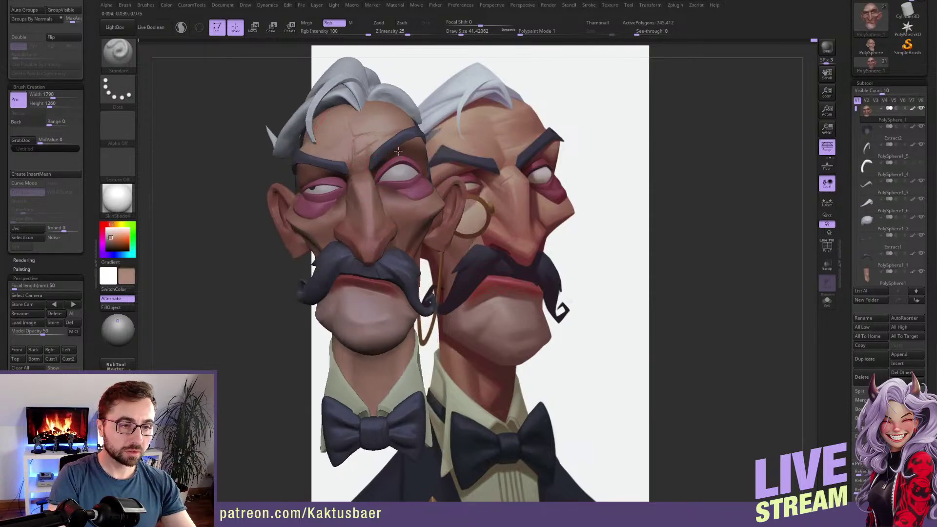
mouse_move(385, 157)
right_mouse_down()
mouse_move(324, 194)
mouse_move(358, 190)
right_mouse_up()
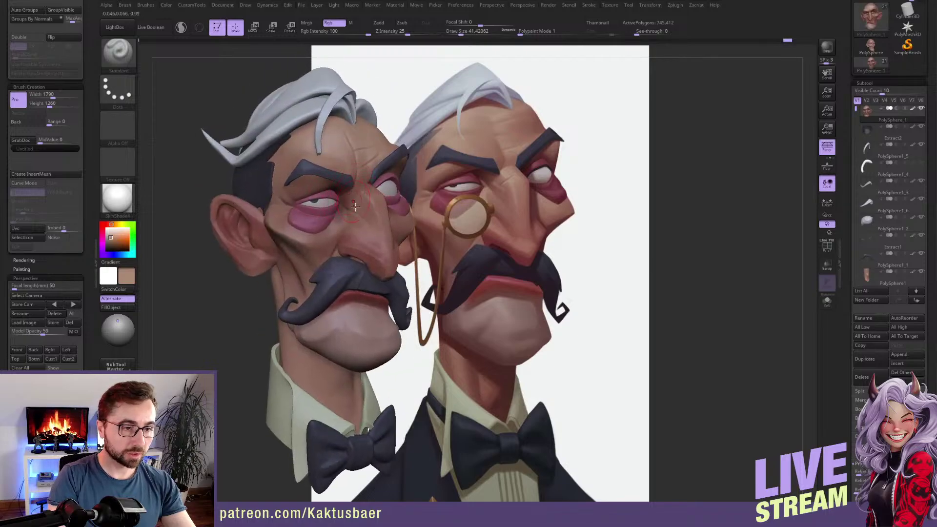
key("c")
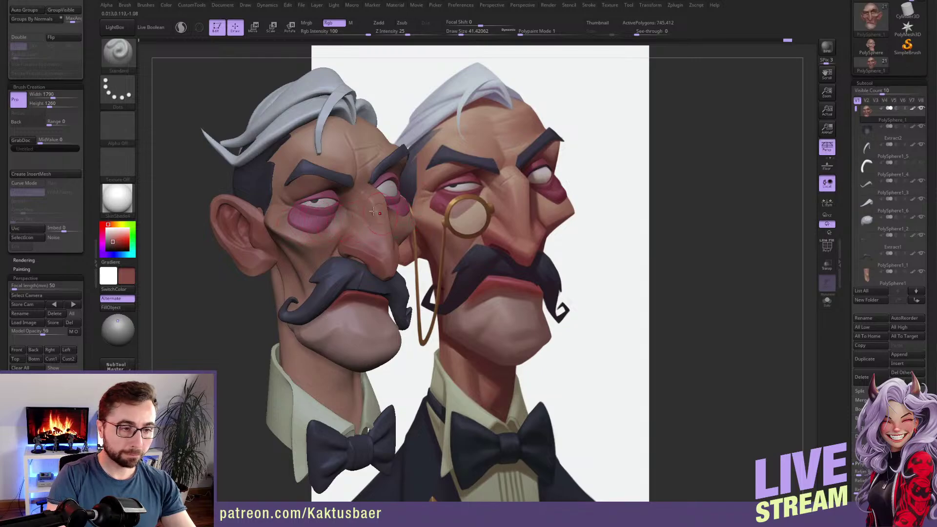
left_click_drag(322, 222, 320, 224)
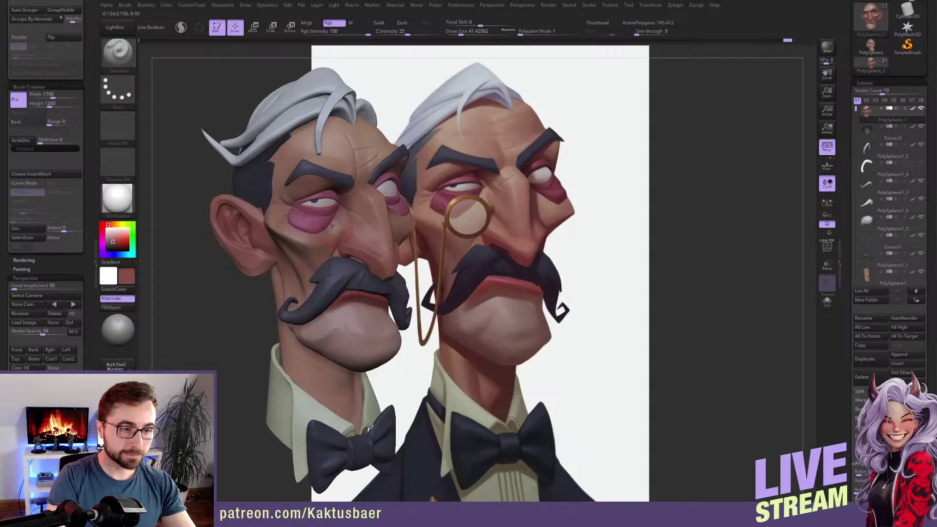
Paint the bags under both eyes with a sampled deep red at a draw size of about 22.
left_click(303, 225, "alt")
key("c")
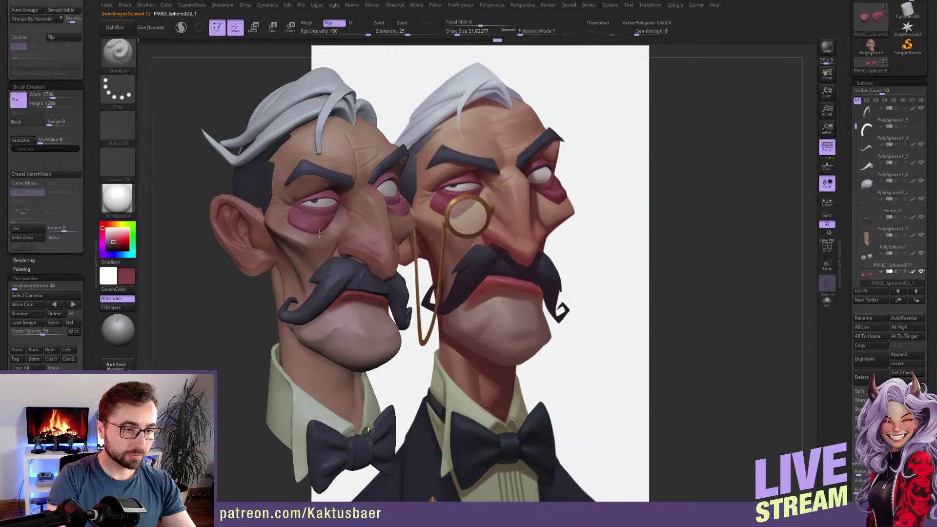
right_click_drag(401, 212, 394, 212)
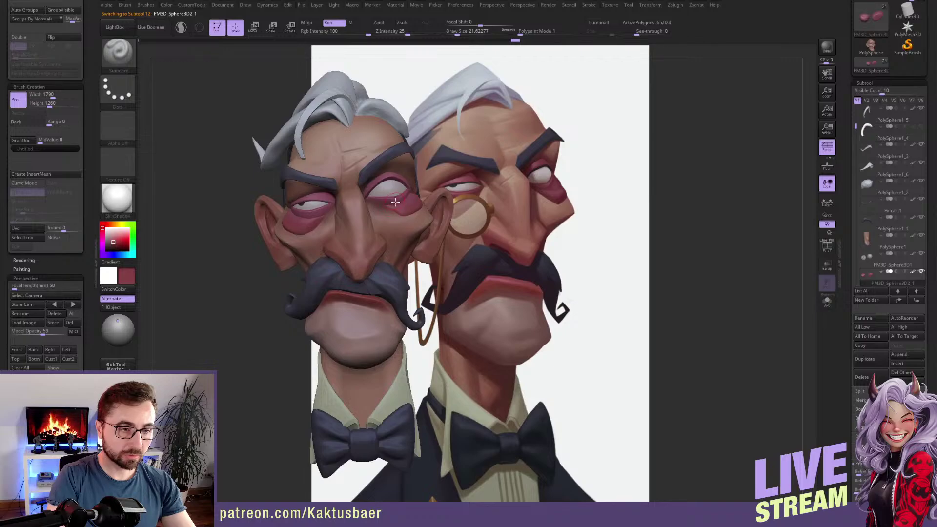
Tint the lower and upper eyelid pieces of both eyes with the same deep red.
left_click(394, 198, "alt")
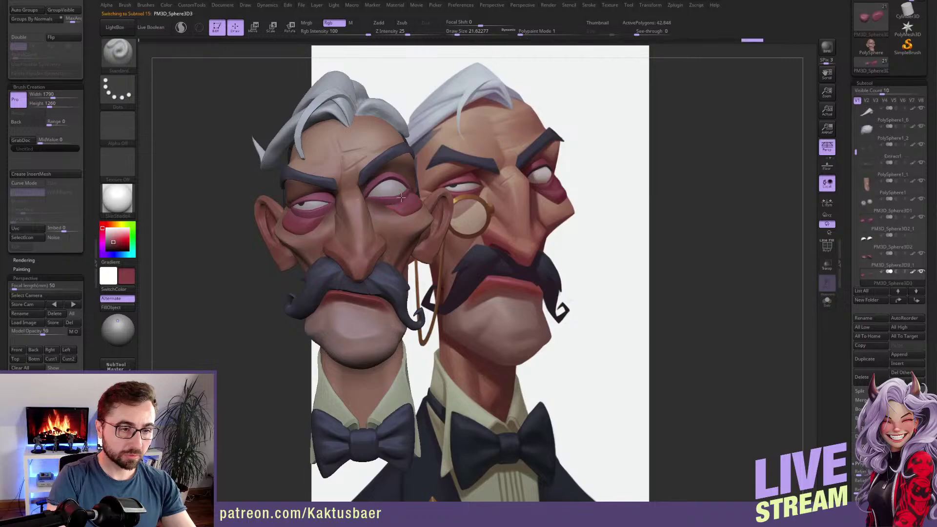
left_click_drag(375, 185, 384, 174)
right_click_drag(323, 196, 360, 198)
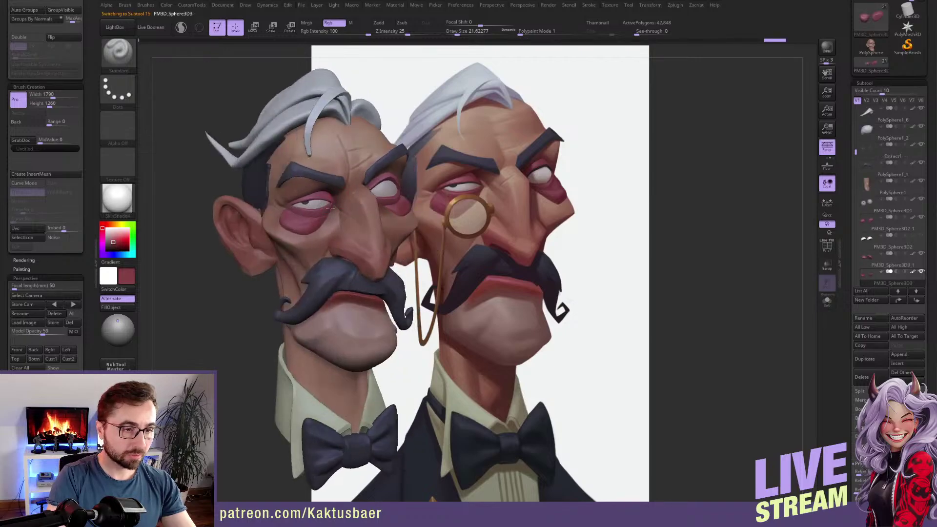
left_click_drag(334, 206, 326, 205)
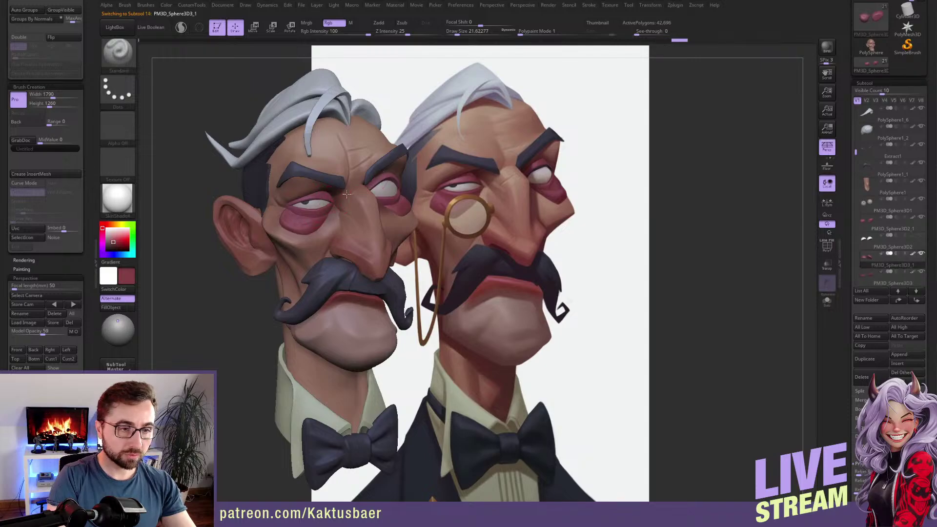
right_click_drag(348, 194, 400, 175)
left_click_drag(386, 178, 368, 189)
right_click_drag(312, 191, 374, 194)
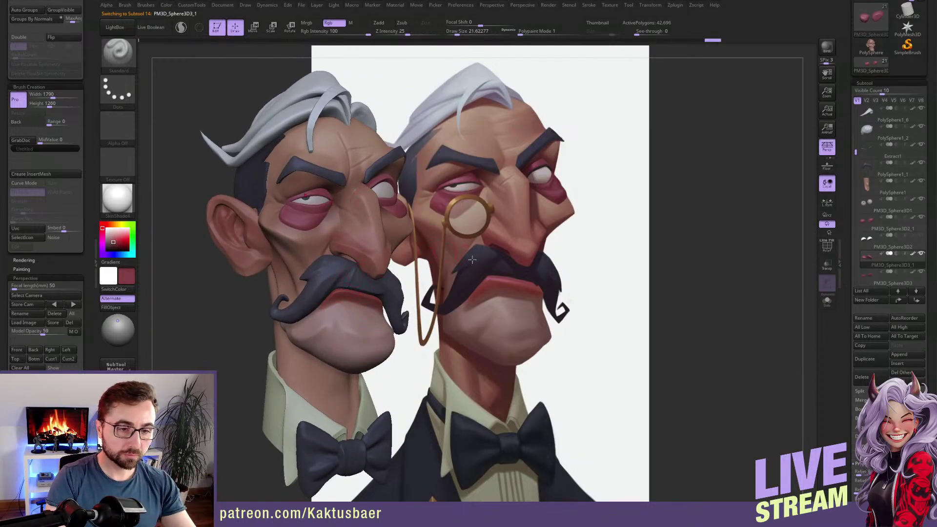
Darken both sides of the moustache with a sampled dark purple at a draw size of about 41.
key("c")
left_click(324, 293, "alt")
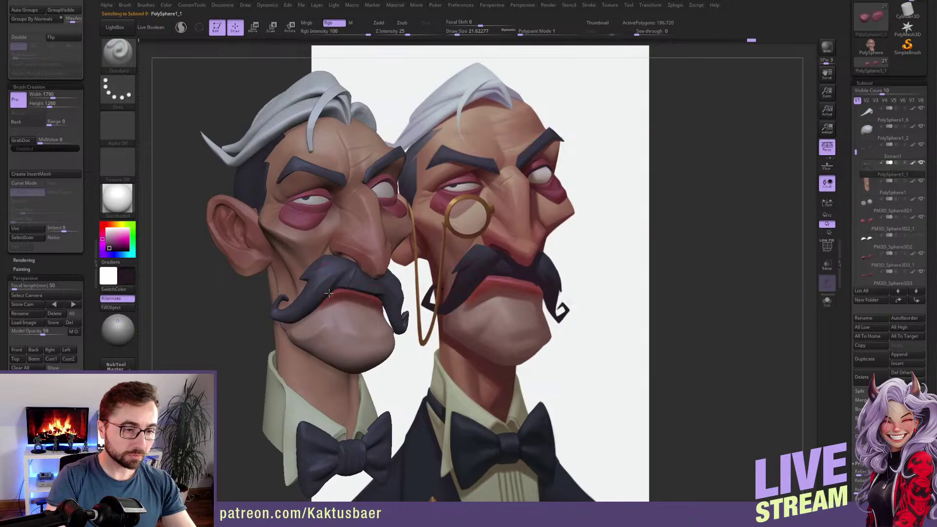
key("s")
left_click(322, 294)
left_click_drag(317, 294, 274, 308)
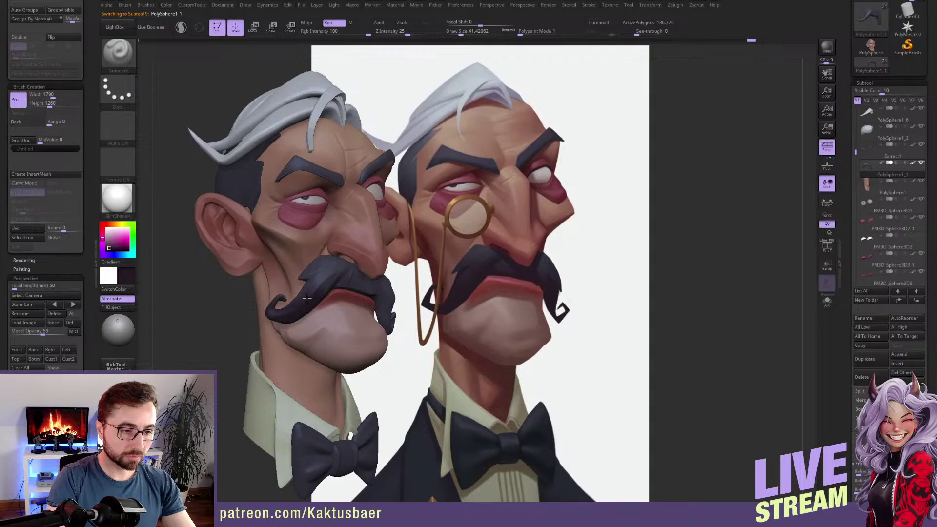
right_click_drag(379, 305, 397, 304)
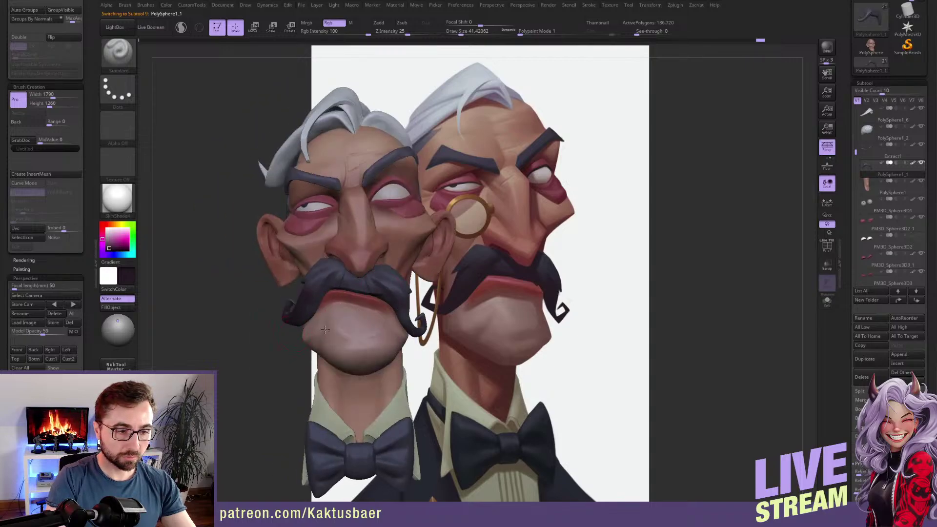
right_click_drag(325, 330, 297, 326)
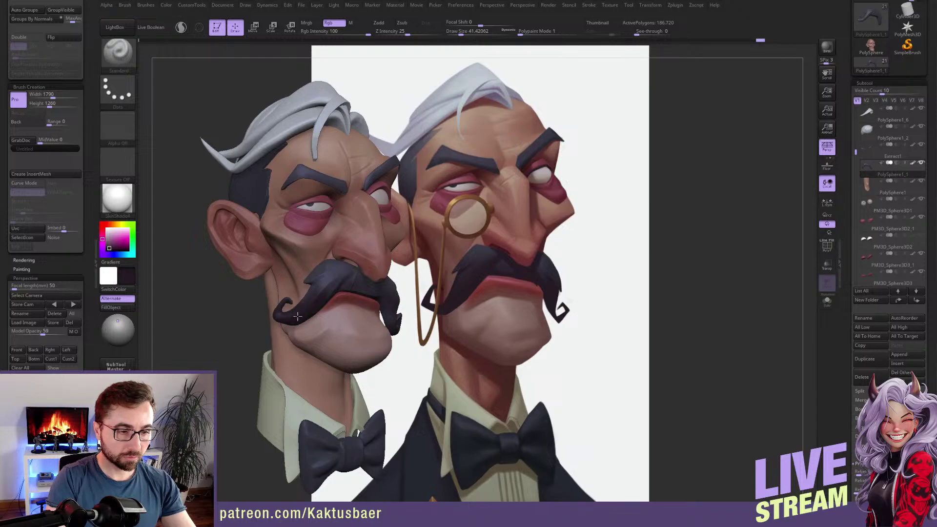
Subdivide the eyebrows mesh and colour it with a sampled dark blue-grey.
key("c")
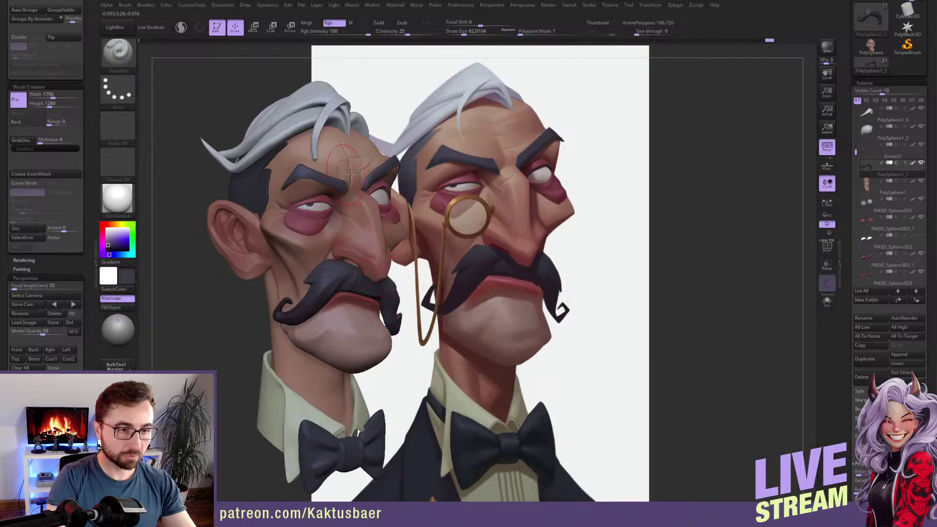
left_click(315, 180, "alt")
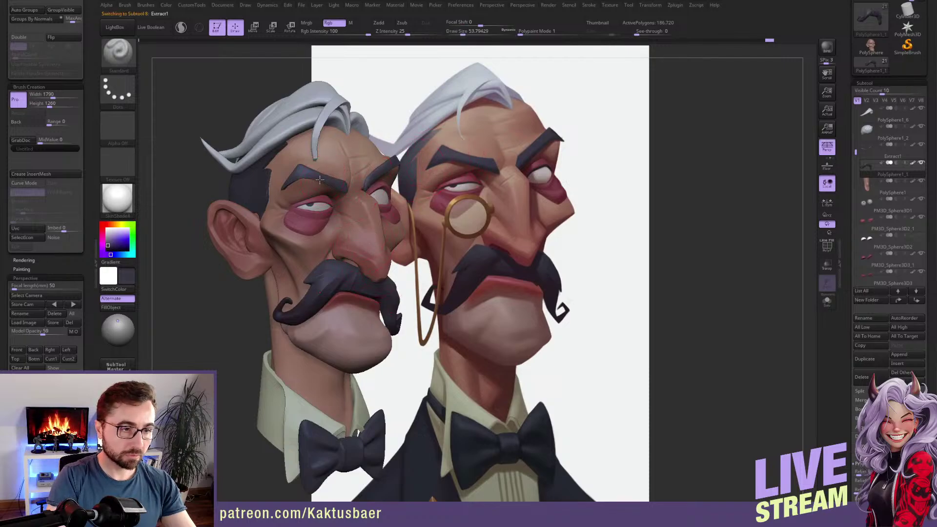
key("ctrl")
key("ctrl+d")
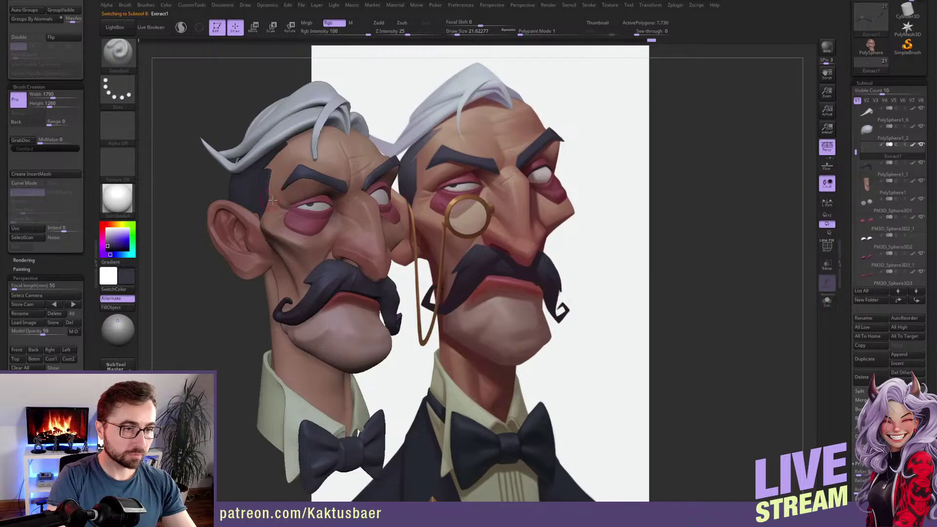
right_click_drag(312, 188, 315, 195, "alt")
right_click_drag(333, 313, 332, 286, "alt")
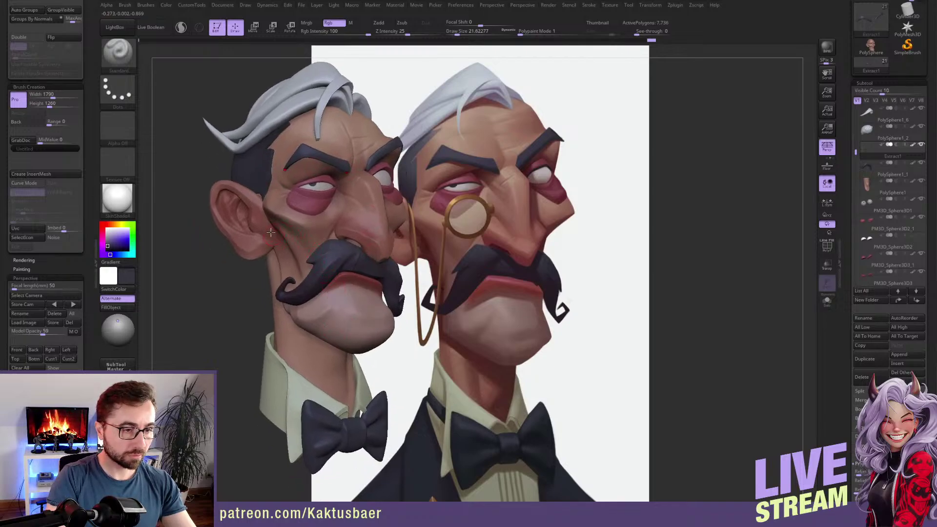
Shade the neck with a sampled reddish brown at a draw size of about 56 and quick-save the project.
key("c")
left_click(306, 337, "alt")
mouse_move(312, 367)
left_mouse_down()
mouse_move(308, 377)
mouse_move(325, 350)
mouse_move(329, 370)
mouse_move(309, 359)
left_mouse_up()
key("s")
mouse_move(311, 337)
right_mouse_down()
mouse_move(331, 337)
mouse_move(319, 357)
right_mouse_up()
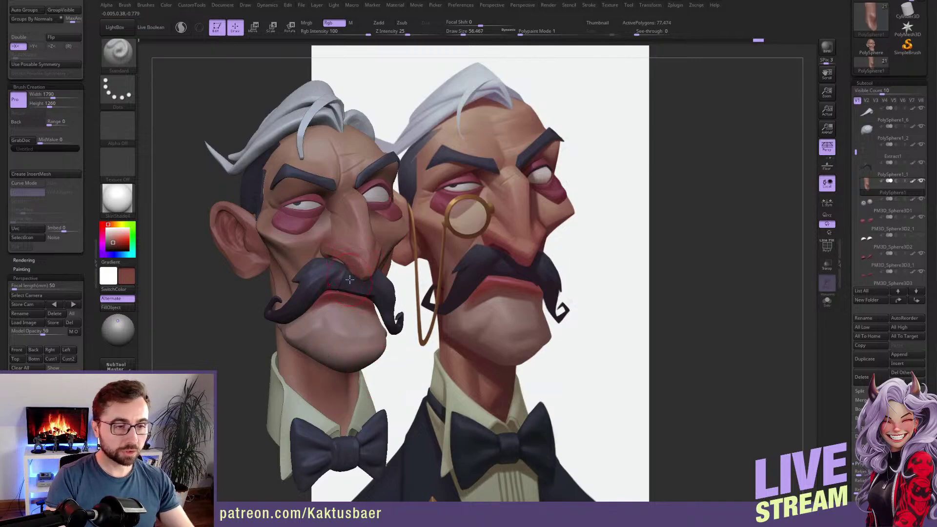
key("ctrl+s")
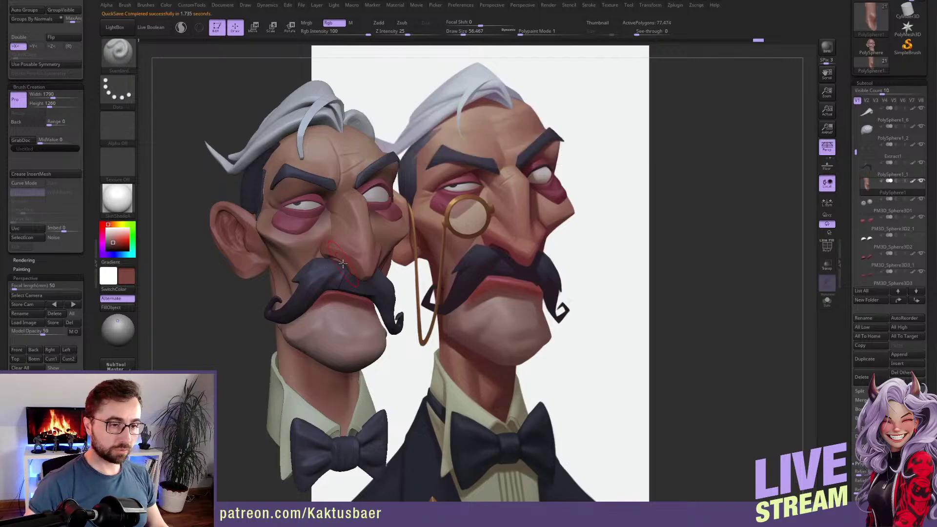
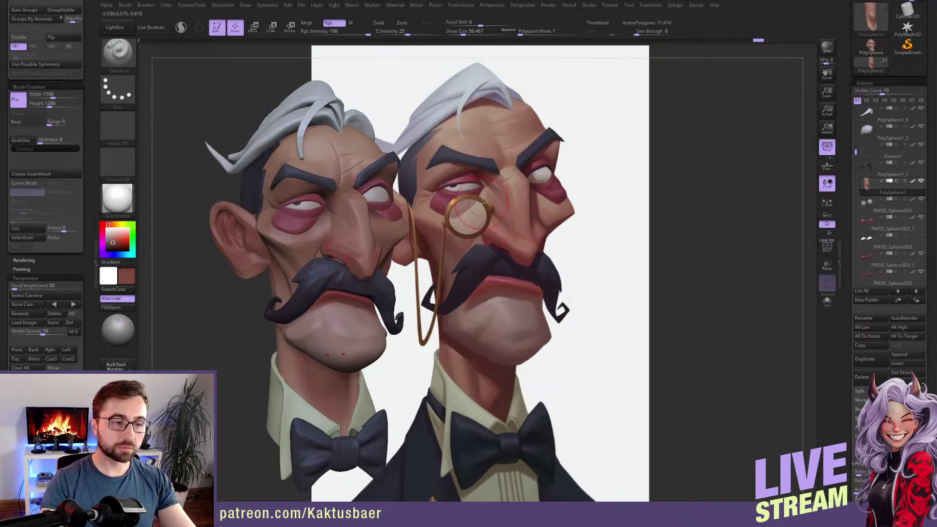
Append a Cylinder3D as a new subtool for the monocle.
left_click_drag(522, 195, 491, 195, "alt")
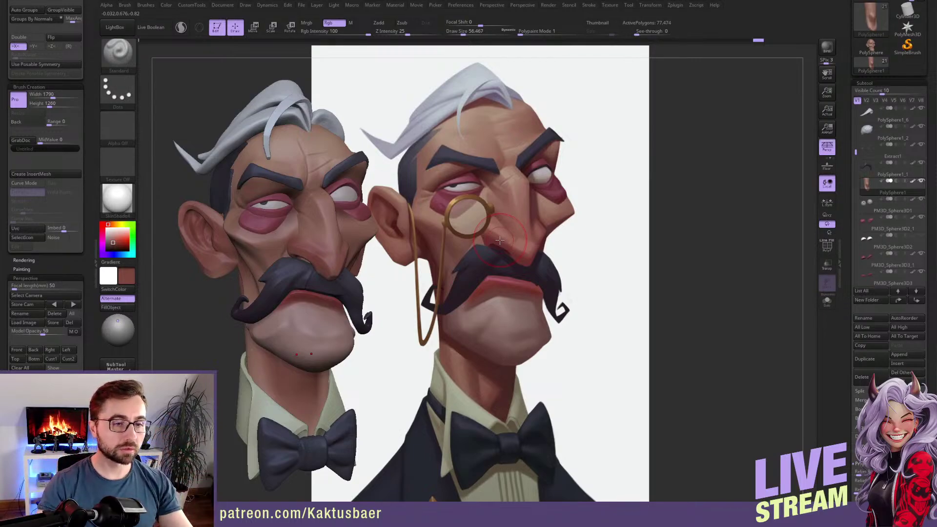
left_click_drag(848, 350, 848, 237)
left_click(901, 242)
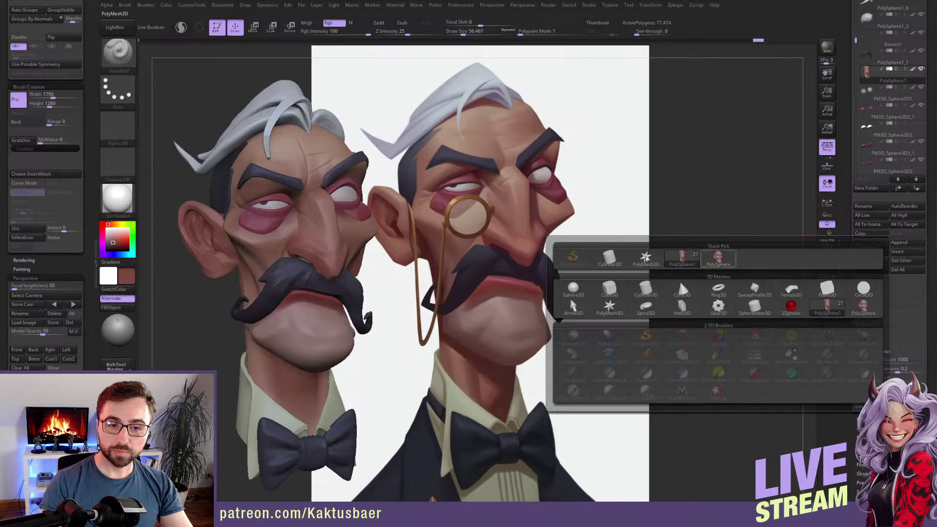
left_click(610, 258)
Select the new cylinder and rotate it 90 degrees onto its side so its round face points forward.
right_click_drag(385, 308, 466, 324, "ctrl")
right_click_drag(341, 298, 399, 290)
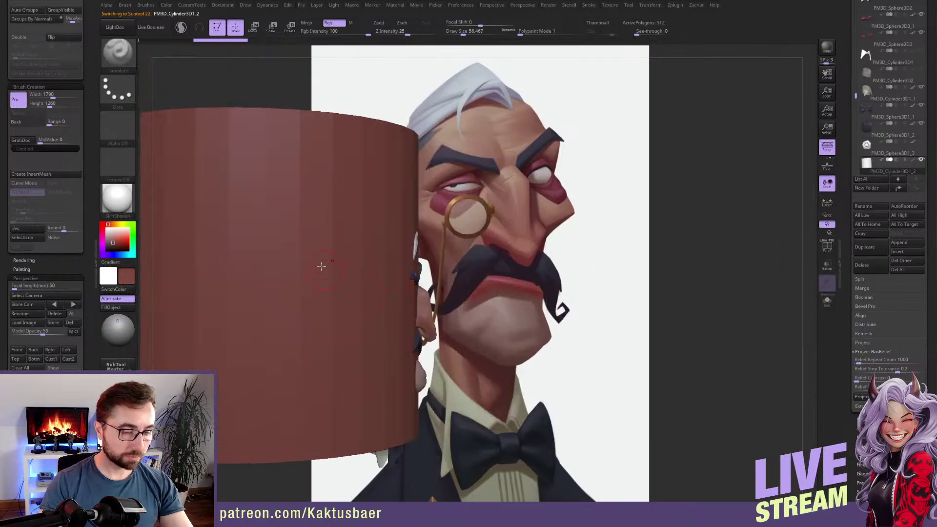
key("r")
mouse_move(276, 312)
left_mouse_down("shift")
mouse_move(293, 159)
mouse_move(332, 316)
left_mouse_up("shift")
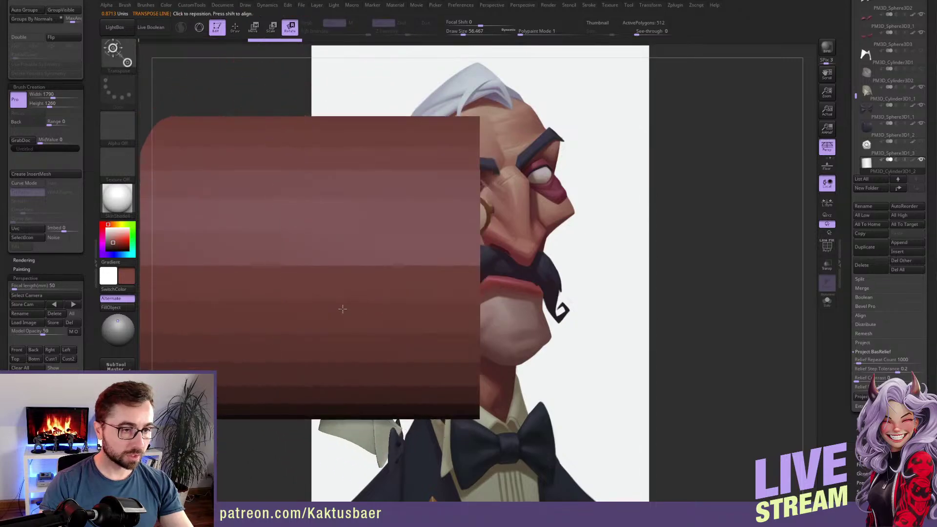
right_click_drag(341, 309, 339, 282, "ctrl")
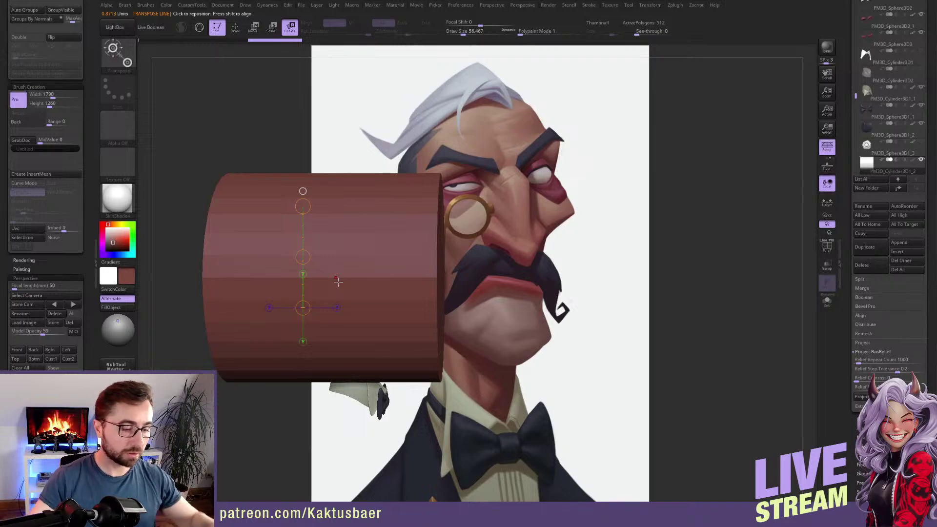
Scale the cylinder down, flatten it into a short disc and move it in front of the drooping eye.
key("e")
left_click_drag(303, 206, 303, 224)
mouse_move(352, 250)
left_mouse_down()
mouse_move(325, 296)
mouse_move(352, 281)
mouse_move(365, 292)
mouse_move(402, 292)
left_mouse_up()
key("w")
right_click_drag(402, 294, 389, 340, "ctrl")
mouse_move(403, 310)
left_mouse_down("shift")
mouse_move(312, 309)
mouse_move(380, 309)
left_mouse_up("shift")
right_click_drag(386, 311, 337, 310)
left_click_drag(365, 305, 524, 296)
key("q")
mouse_move(508, 301)
right_mouse_down()
mouse_move(381, 313)
mouse_move(381, 321)
mouse_move(391, 301)
right_mouse_up()
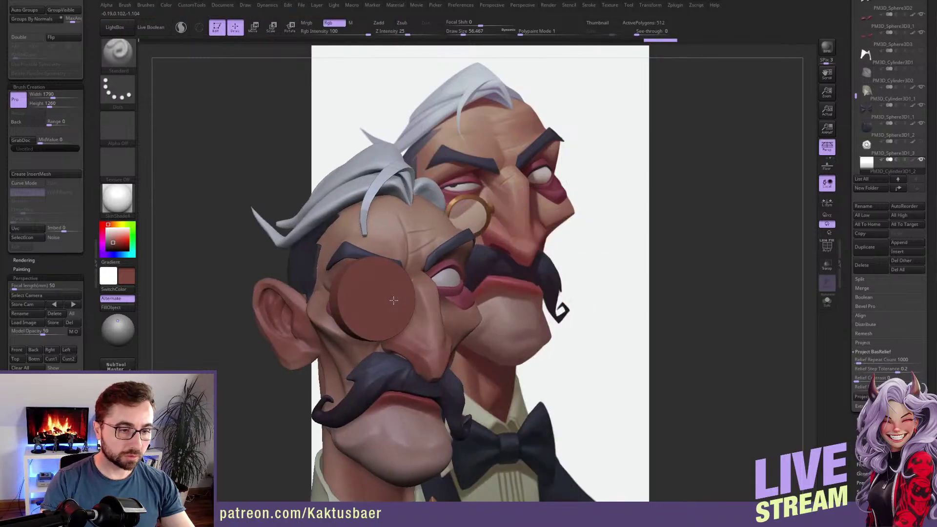
Fine-tune the disc's size and placement over the cheek with the transpose line.
key("e")
left_click_drag(376, 299, 402, 243)
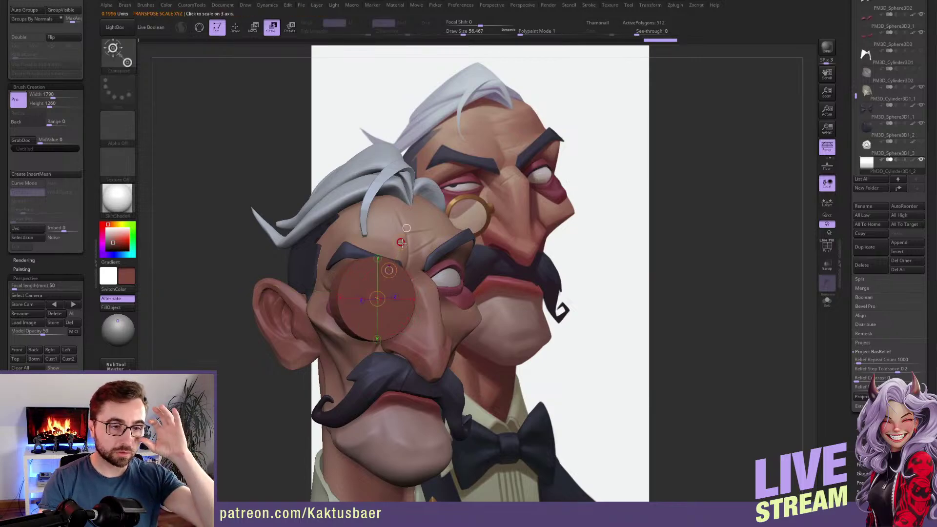
left_click_drag(402, 243, 382, 291)
key("w")
key("q")
Restore the saved reference camera and move the disc down onto the painted monocle.
left_click_drag(205, 344, 222, 346)
left_click(17, 351)
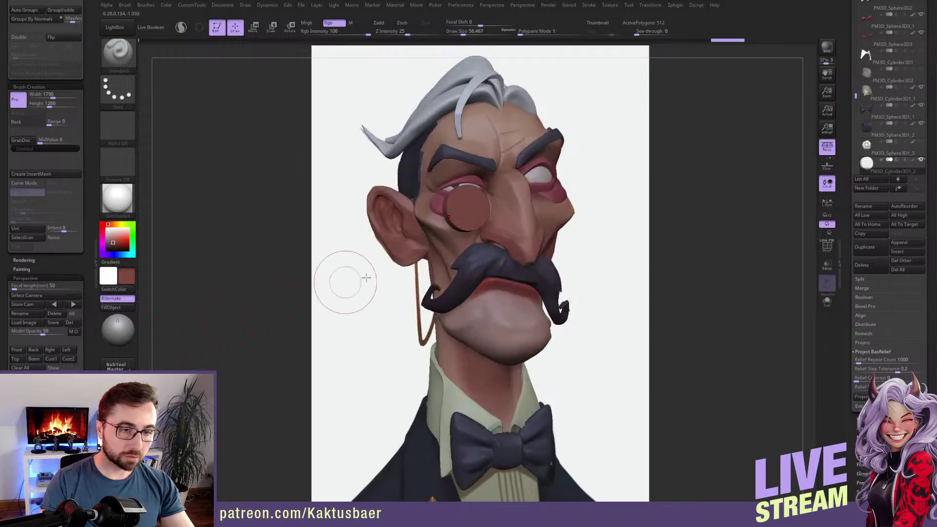
key("w")
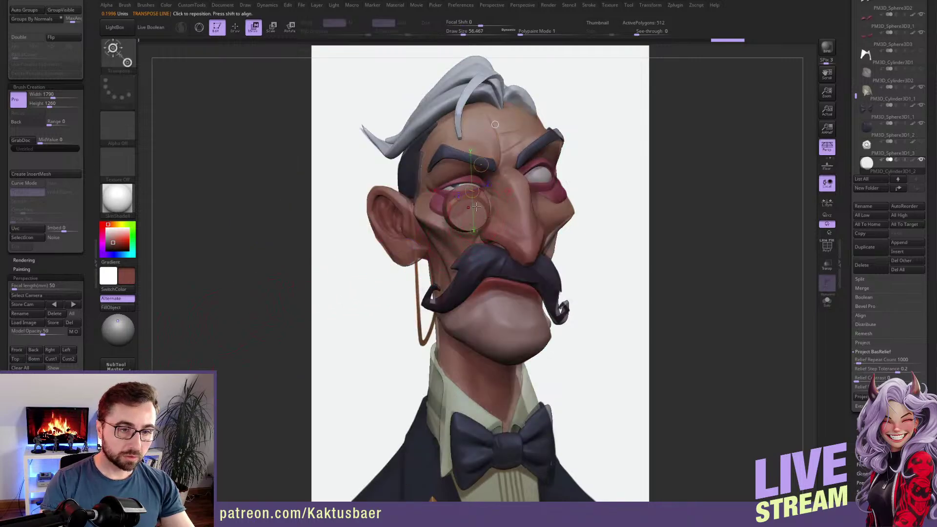
left_click_drag(468, 195, 469, 206)
key("q")
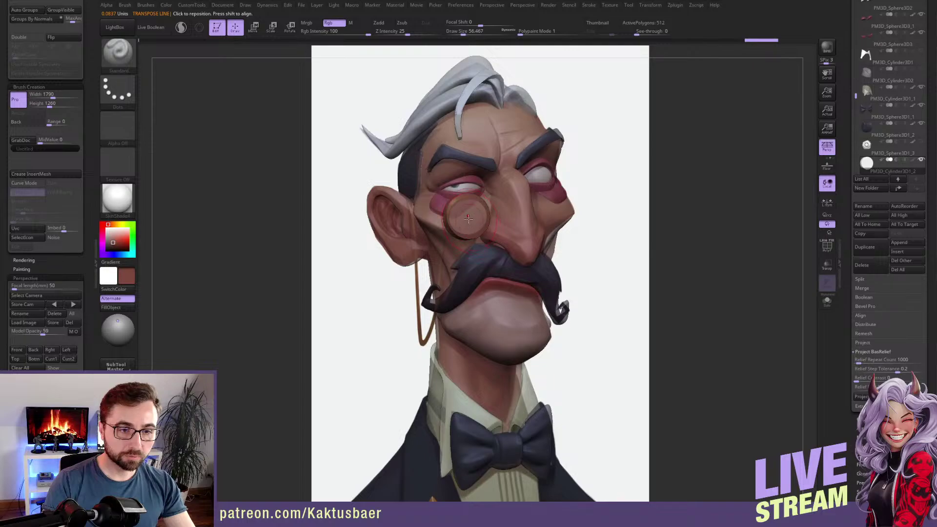
Adjust the disc's depth in front of the cheek from a side view.
right_click_drag(467, 223, 494, 226)
key("w")
mouse_move(460, 215)
left_mouse_down("shift")
mouse_move(391, 215)
mouse_move(416, 215)
mouse_move(409, 215)
left_mouse_up("shift")
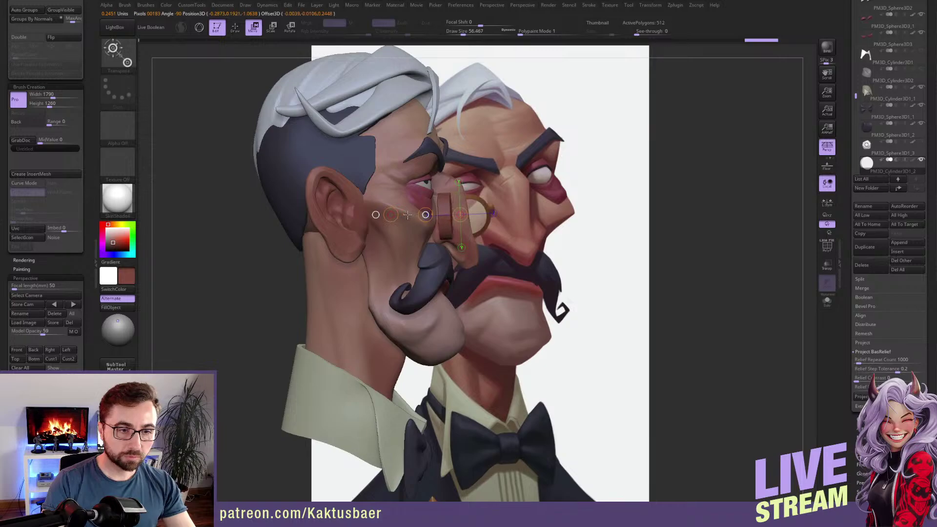
key("q")
Show the monocle disc's wireframe and set the ZModeler edge action to Insert on edge loops.
mouse_move(425, 215)
right_mouse_down()
mouse_move(353, 209)
mouse_move(389, 217)
right_mouse_up()
key("s")
left_click_drag(391, 218, 385, 219)
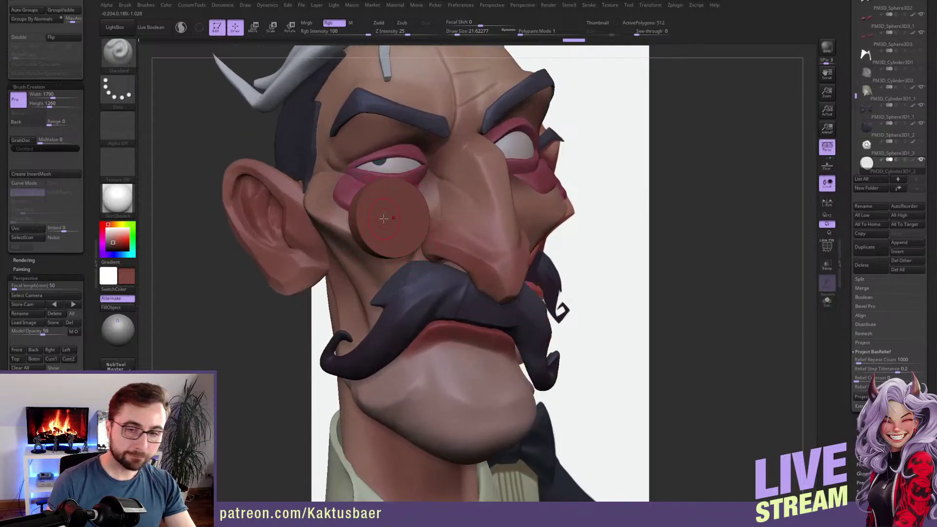
key("shift+f")
right_click_drag(389, 200, 396, 222, "ctrl")
key("b")
key("z")
key("m")
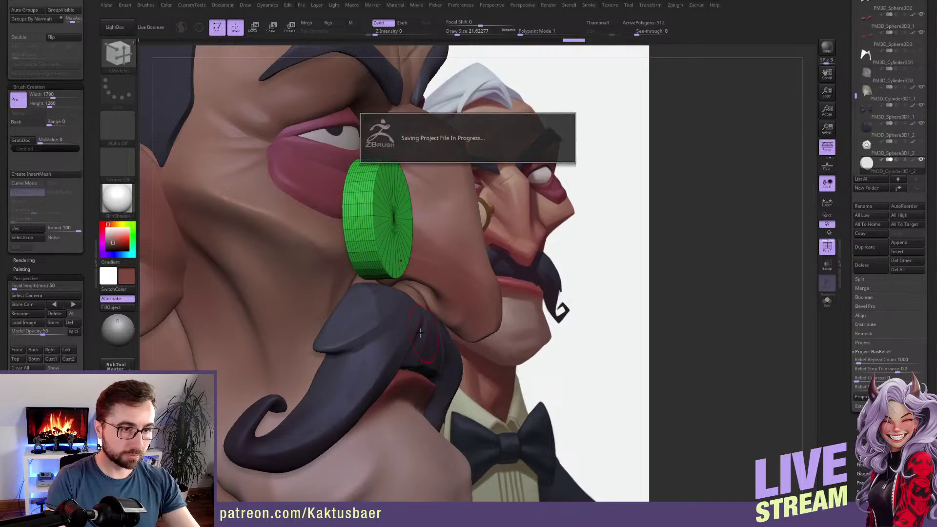
mouse_move(362, 237)
right_mouse_down()
mouse_move(391, 226)
mouse_move(374, 241)
right_mouse_up()
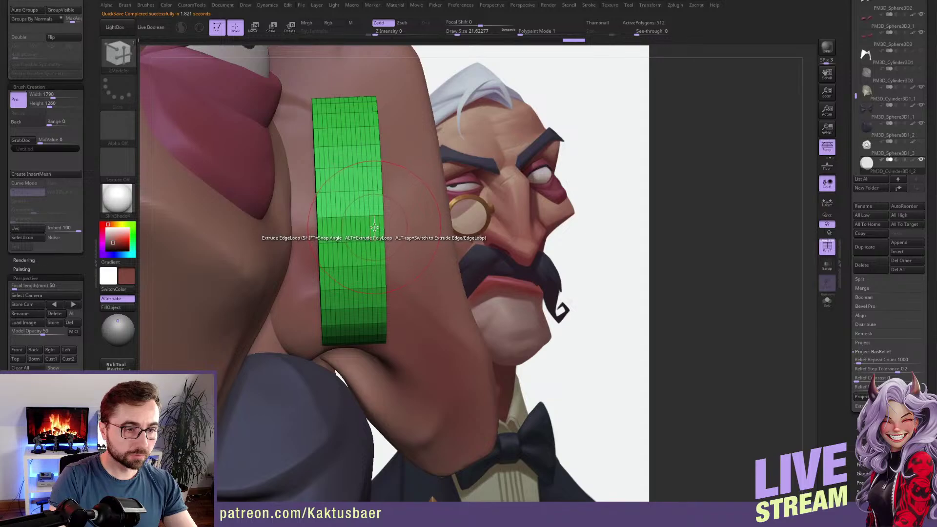
key("space")
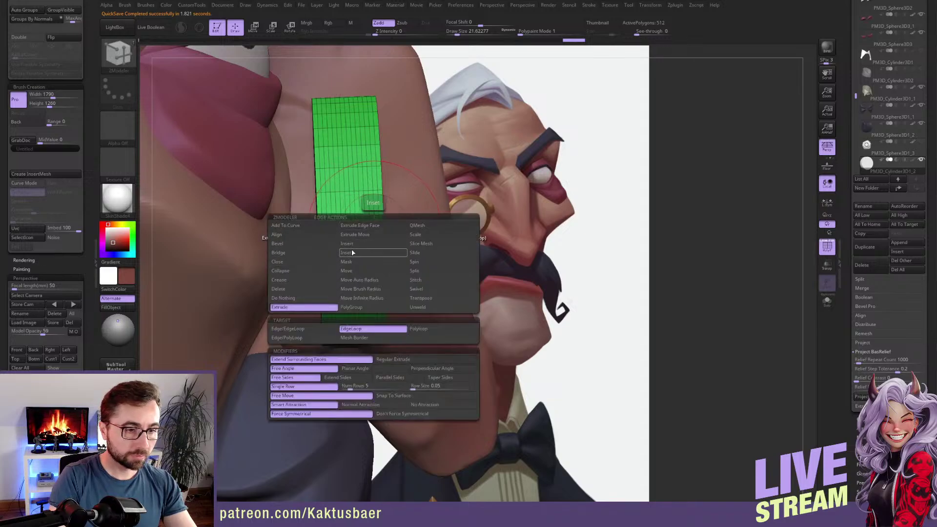
left_click(355, 253)
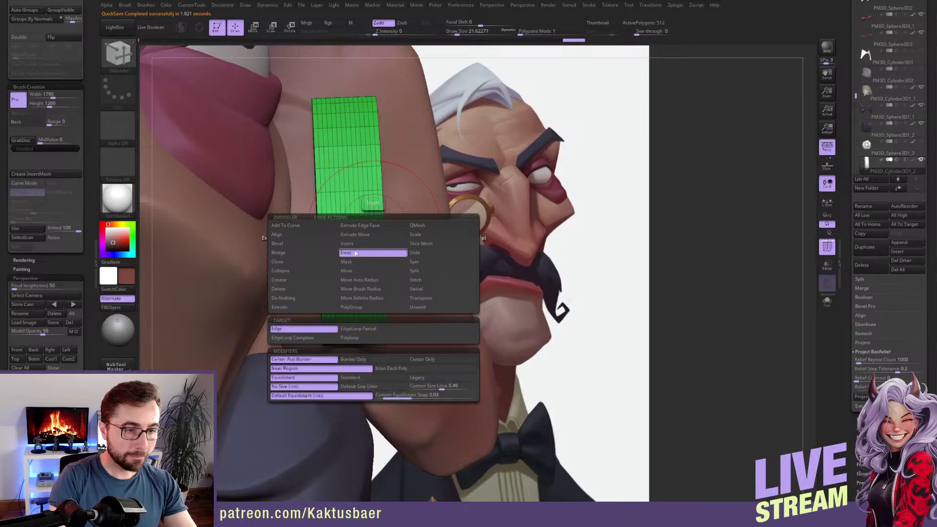
left_click(356, 247)
Delete the surplus edge loops running around the disc's rim so only its plain side wall remains.
left_click(366, 250, "alt")
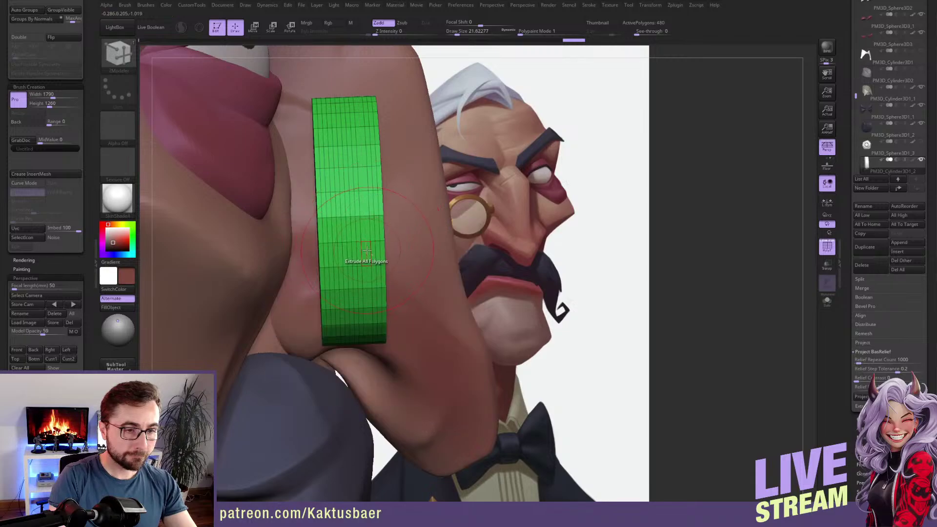
left_click(376, 252, "alt")
left_click(363, 253, "alt")
left_click(358, 253, "alt")
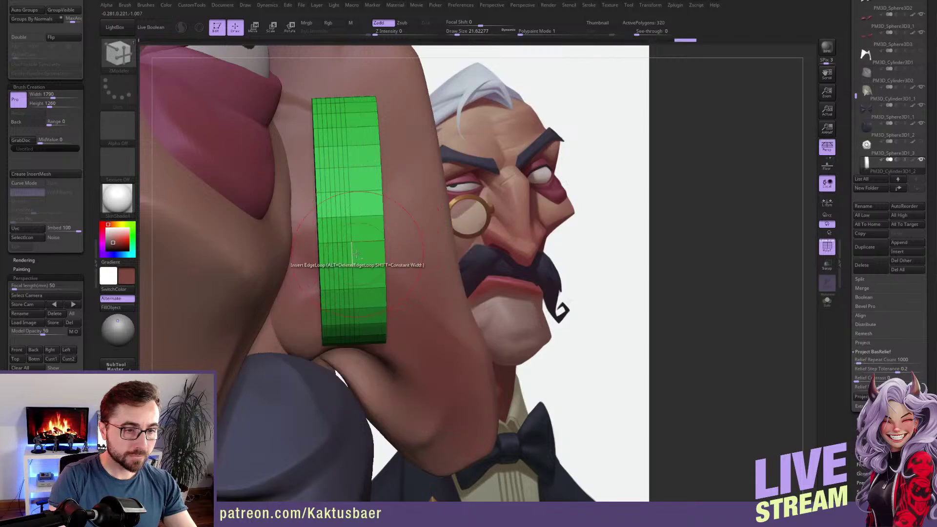
left_click(348, 256, "alt")
left_click(344, 257, "alt")
left_click(336, 257, "alt")
left_click(332, 258, "alt")
left_click(328, 259, "alt")
Insert a QCube from the IMM Primitives brush at the disc's ear side and duplicate it to the nose side.
key("b")
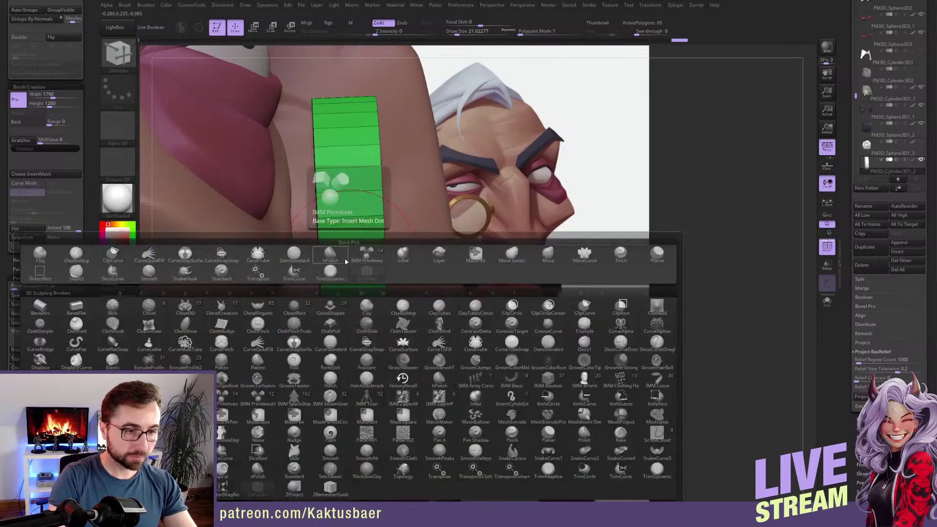
left_click(367, 254)
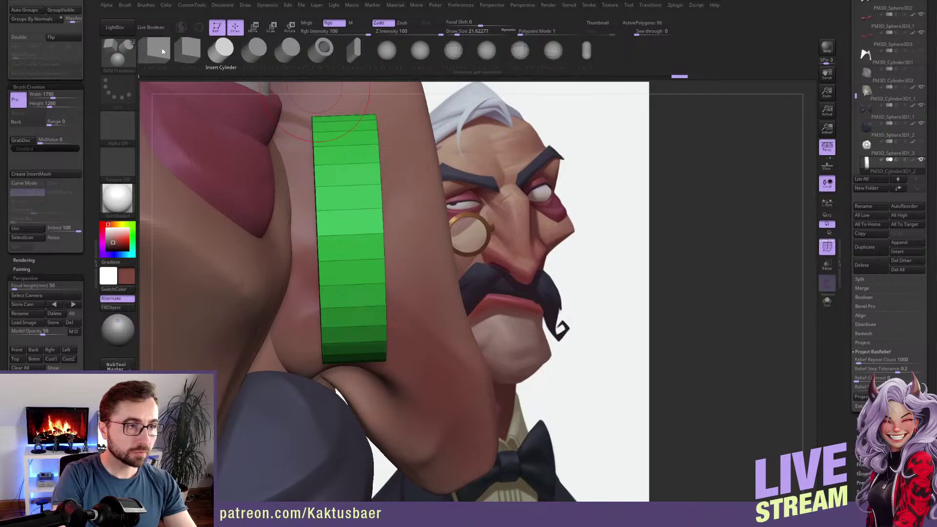
left_click(182, 54)
left_click_drag(350, 244, 352, 278)
right_click_drag(366, 262, 293, 266)
right_click_drag(396, 217, 384, 162, "alt")
right_click_drag(439, 235, 365, 224)
right_click_drag(366, 245, 328, 249)
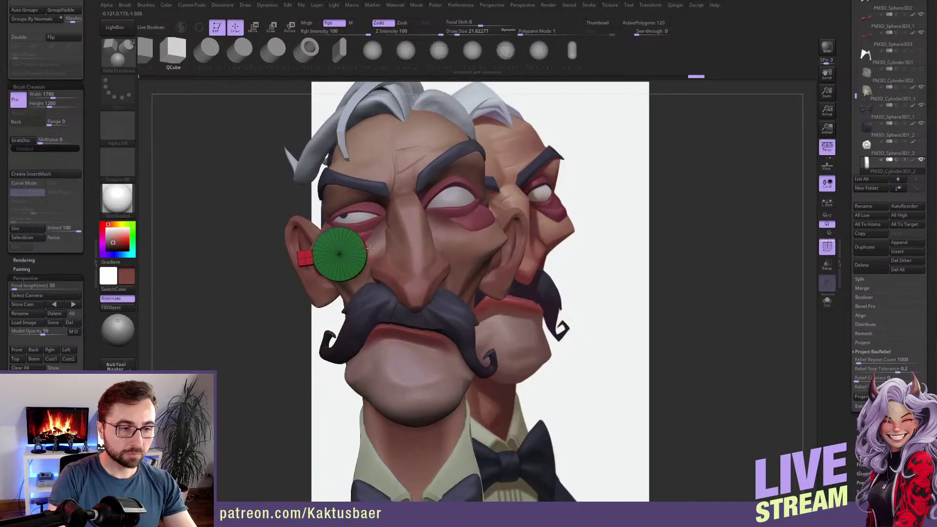
key("w")
left_click_drag(276, 263, 294, 259)
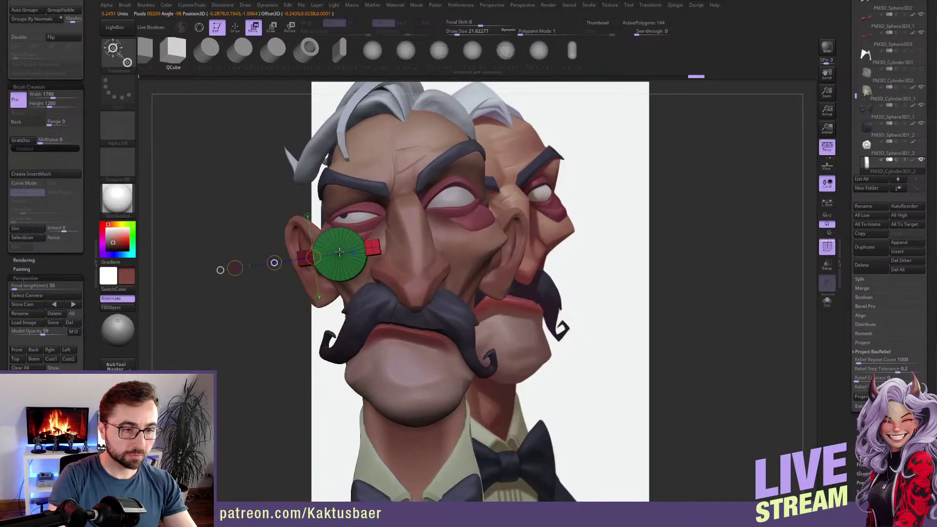
Scale the nose-side cube down and seat it against the disc's rim.
key("q")
mouse_move(339, 255)
right_mouse_down()
mouse_move(370, 256)
mouse_move(369, 280)
right_mouse_up()
key("w")
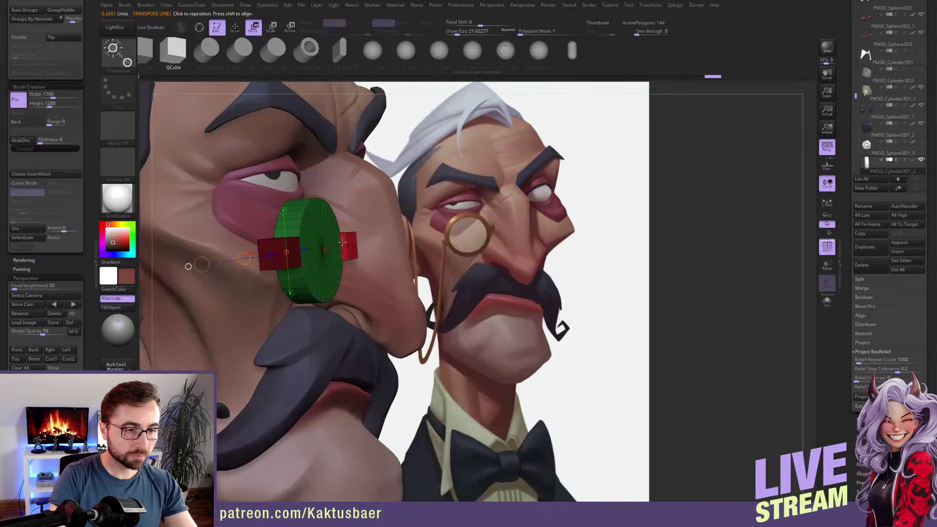
left_click_drag(367, 244, 387, 244)
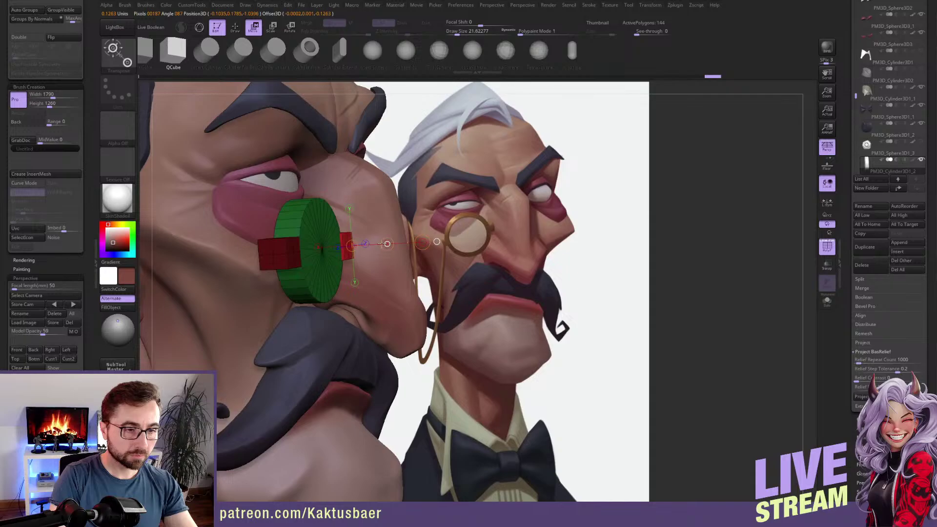
key("q")
right_click_drag(367, 249, 338, 250)
key("e")
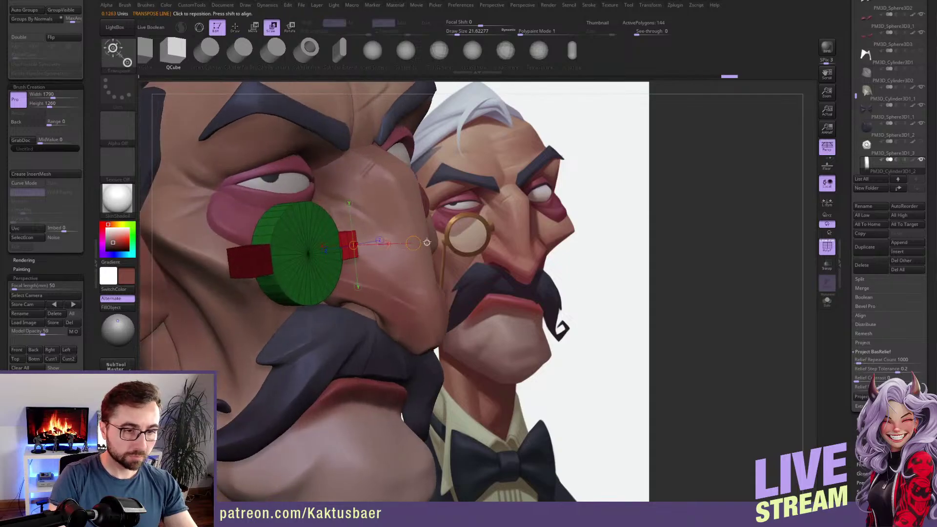
left_click_drag(414, 242, 395, 242)
right_click_drag(395, 242, 367, 243)
key("w")
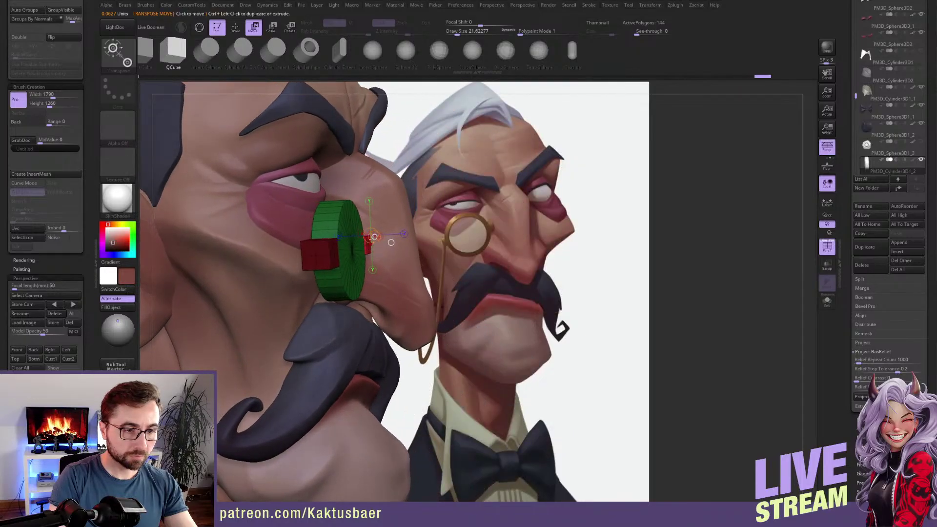
left_click_drag(358, 237, 385, 225)
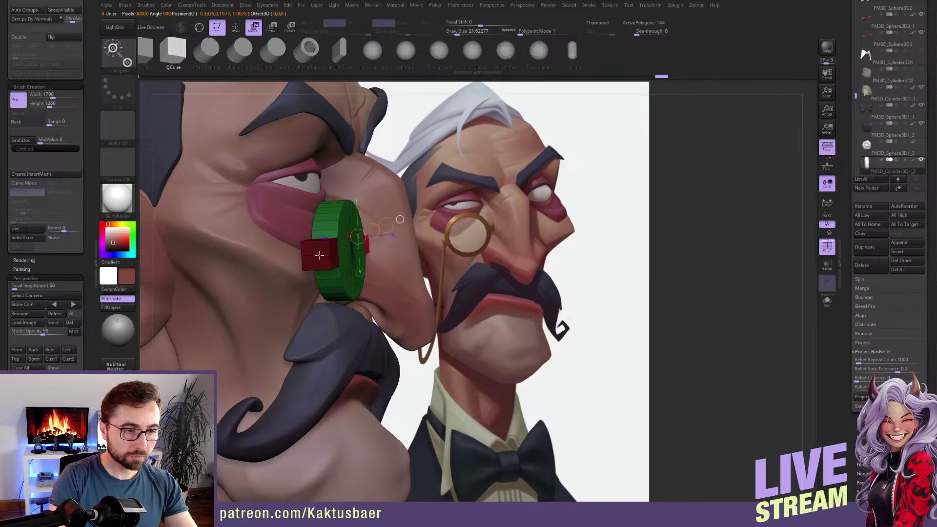
Split the disc and cubes into separate polygroups and mask everything except the ear-side cube.
key("q")
scroll(73, 122, "up", 3)
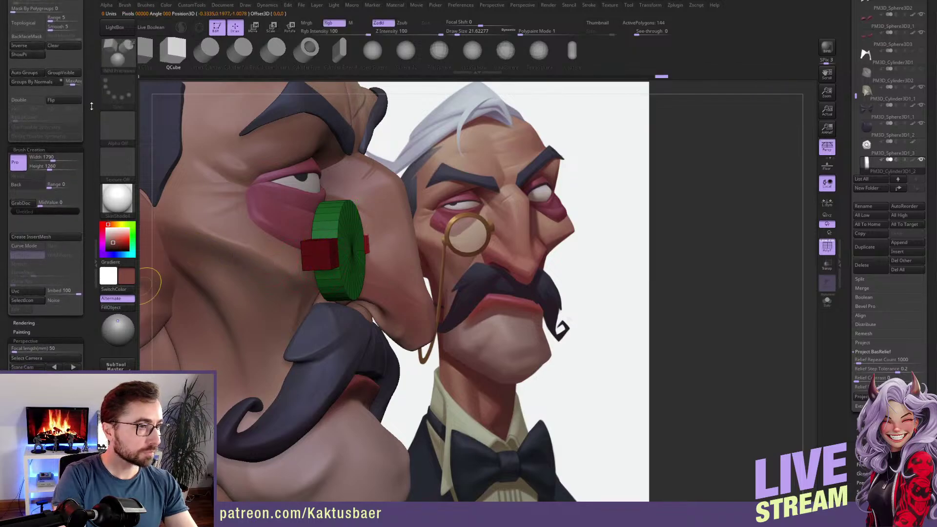
key("ctrl+a")
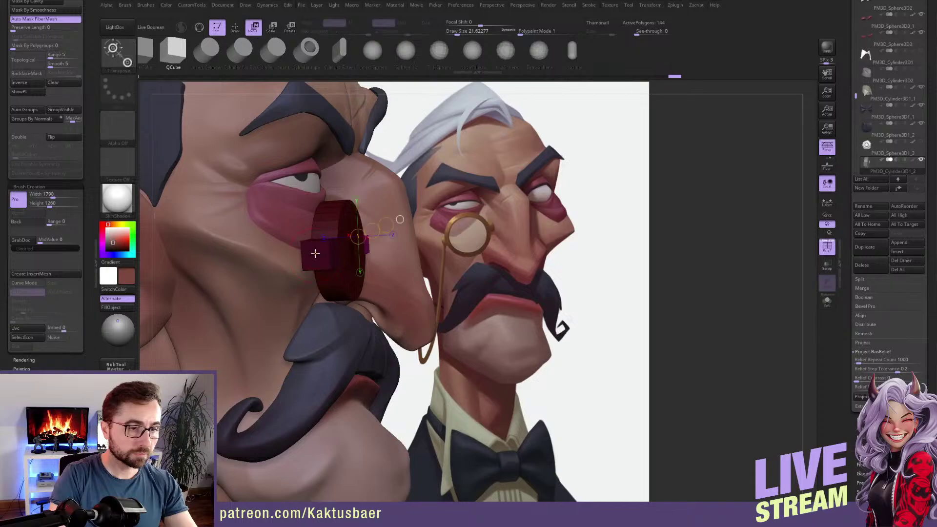
key("w")
left_click(334, 250)
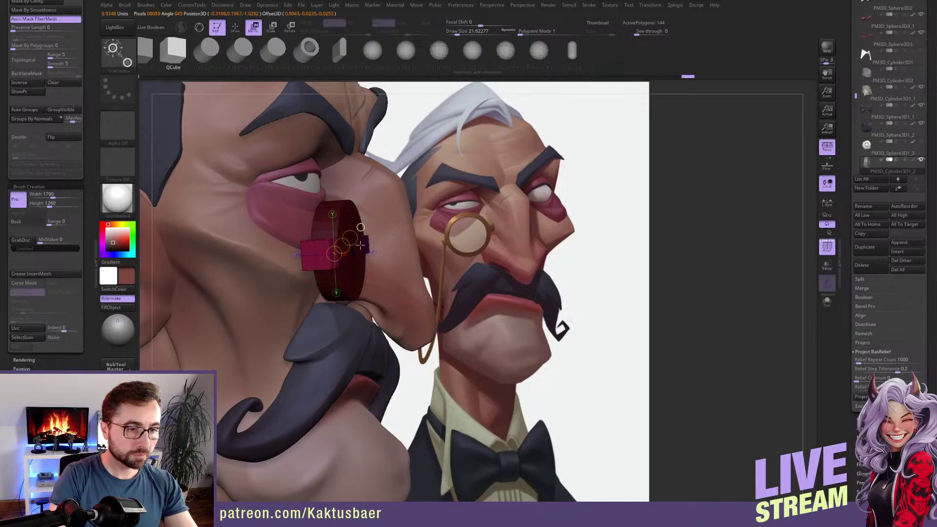
Scale the ear-side cube down to a small block on the disc's rim.
key("e")
left_click(330, 241)
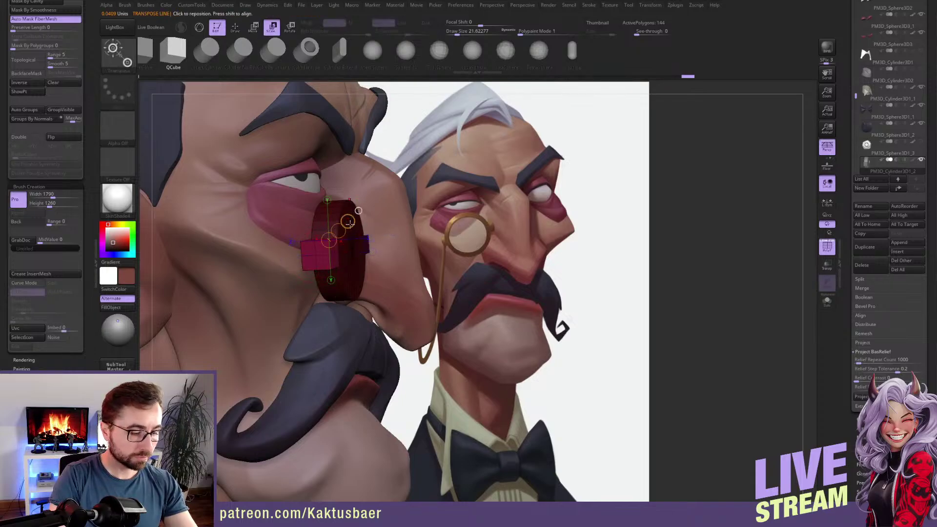
left_click_drag(350, 222, 347, 222)
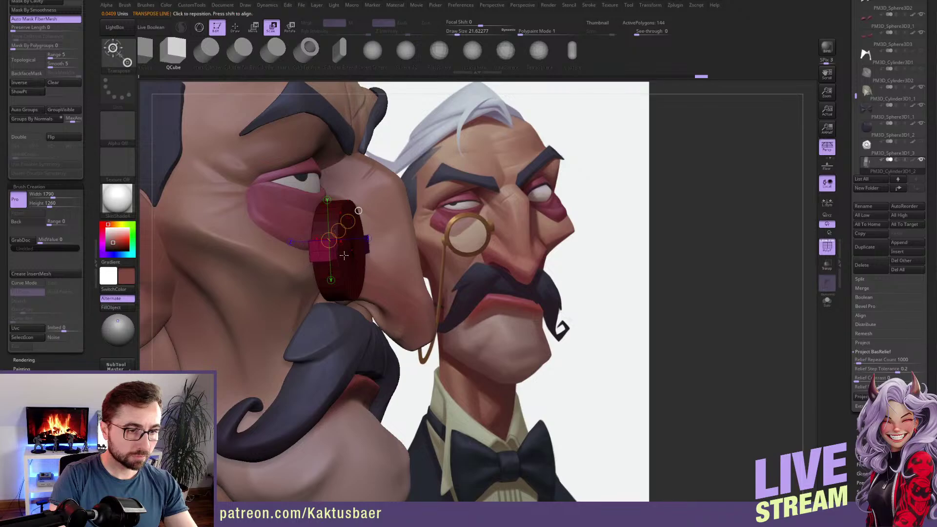
mouse_move(320, 250)
left_mouse_down("shift")
mouse_move(365, 251)
mouse_move(335, 251)
left_mouse_up("shift")
key("w")
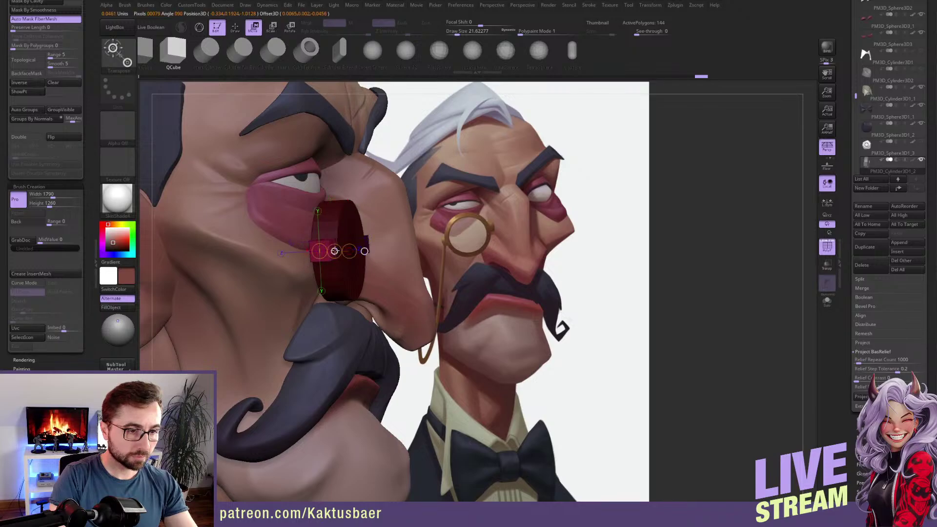
Align the ear-side block with the disc's rim, checking its placement and depth from several angles.
key("q")
mouse_move(361, 250)
right_mouse_down()
mouse_move(333, 231)
mouse_move(351, 252)
mouse_move(339, 260)
right_mouse_up()
key("w")
left_click_drag(332, 252, 384, 251, "shift")
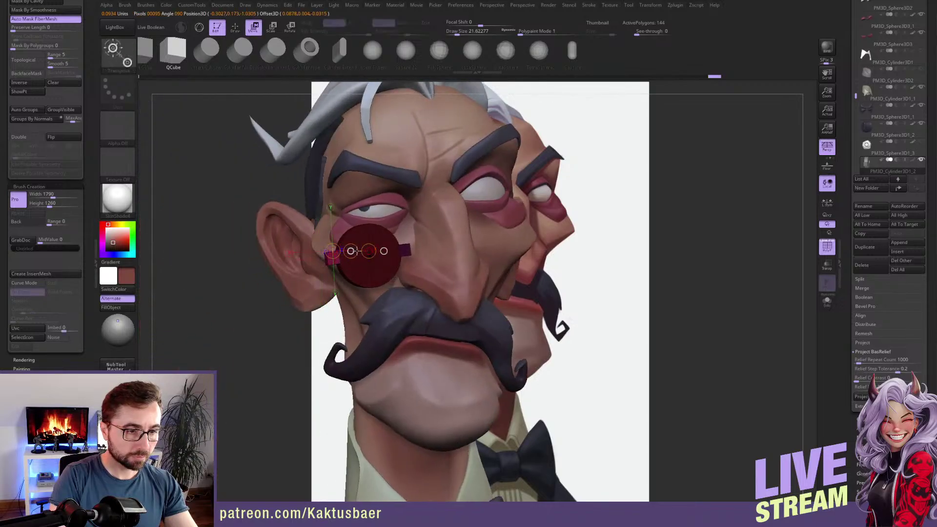
key("q")
mouse_move(354, 251)
right_mouse_down()
mouse_move(381, 243)
mouse_move(351, 233)
right_mouse_up()
key("w")
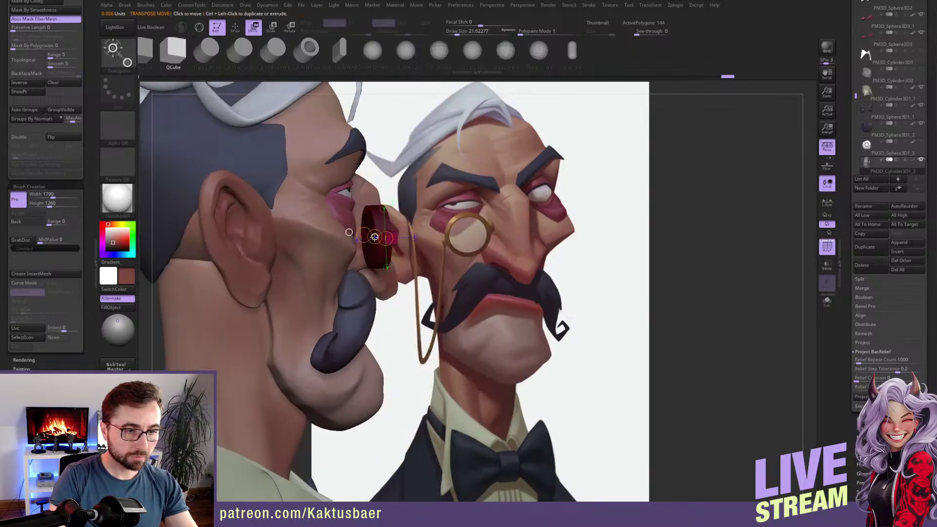
key("q")
right_click_drag(364, 249, 387, 257)
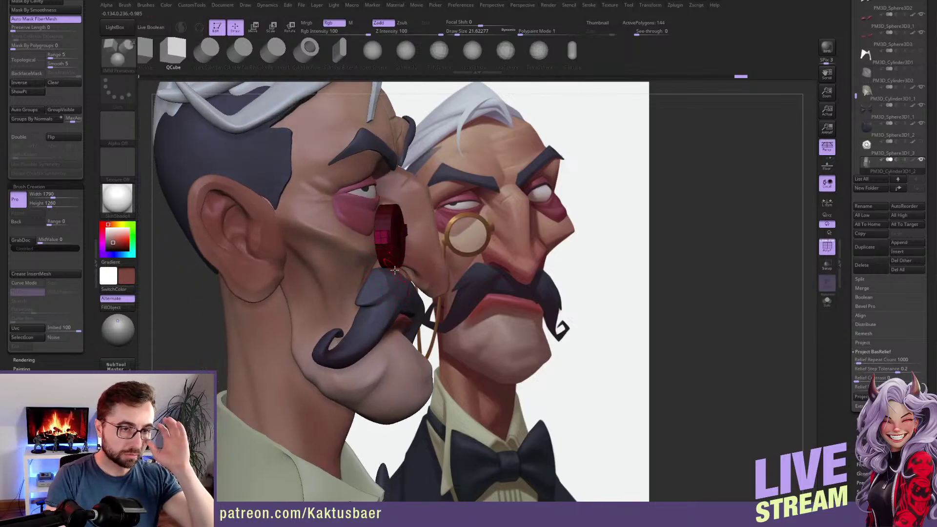
right_click_drag(381, 237, 389, 248)
Draw a CurveTube cord from the ear-side block, hanging below the moustache and rising to the ear.
key("space")
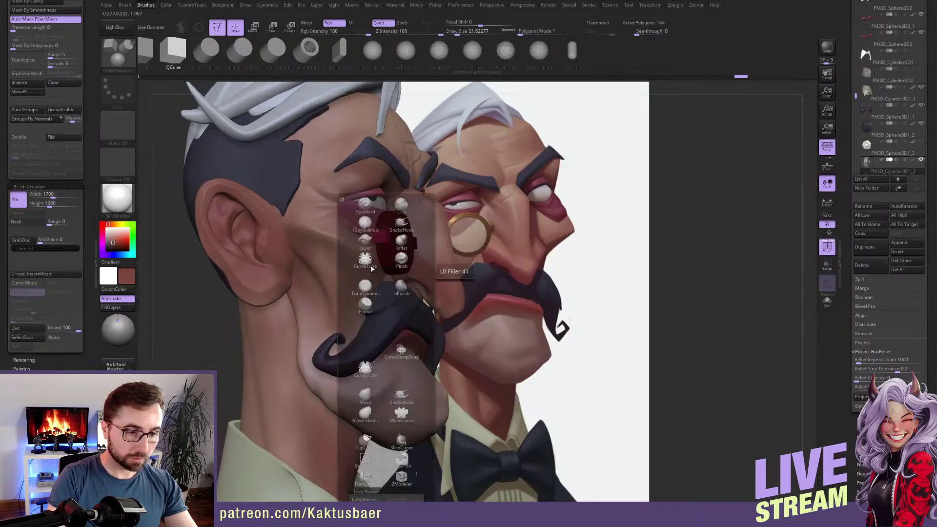
left_click(366, 261)
right_click_drag(328, 247, 315, 230)
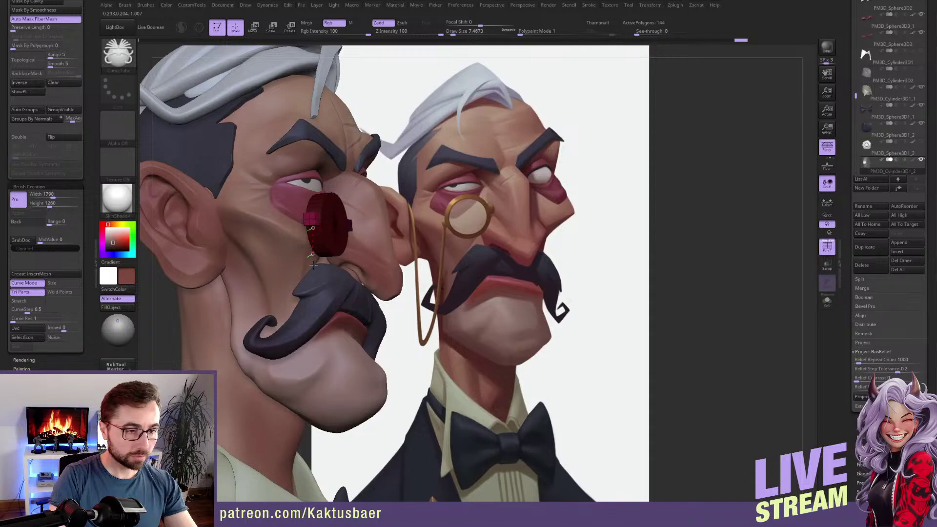
left_click_drag(204, 197, 195, 181)
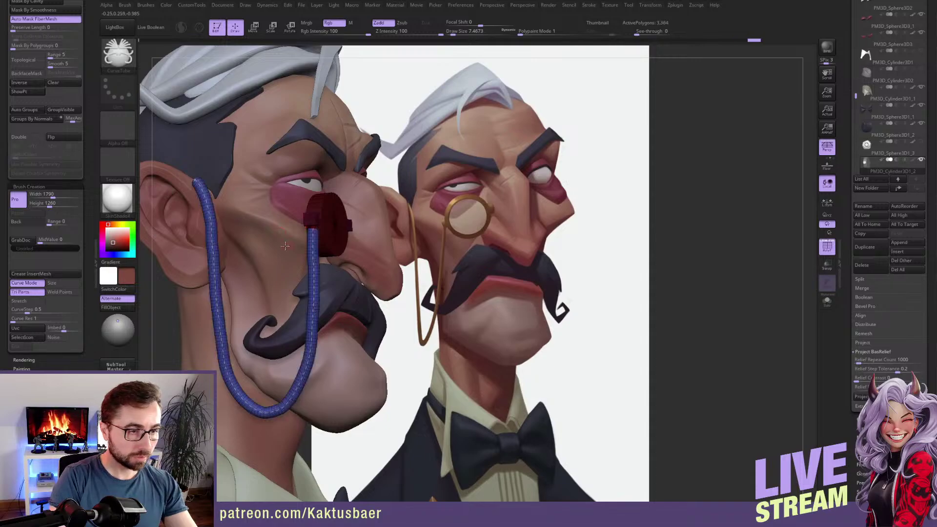
Undo the thick cord and rebuild it along the same curve with a draw size of about 5.75.
key("ctrl+z")
key("s")
left_click(289, 212)
left_click(313, 243)
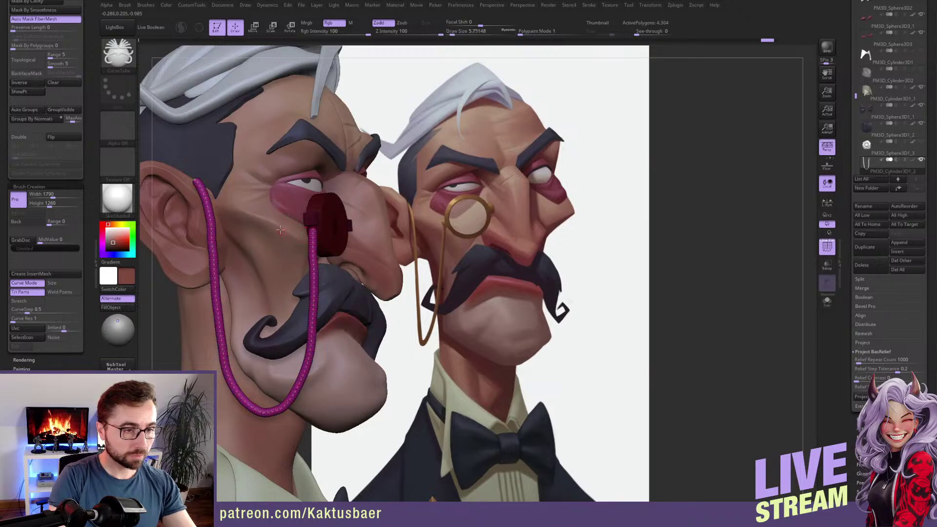
Switch to the Move brush at a draw size of about 116 and nudge the hanging cord into place.
right_click_drag(288, 210, 302, 209)
key("s")
left_click_drag(350, 243, 362, 242)
key("b")
key("m")
key("v")
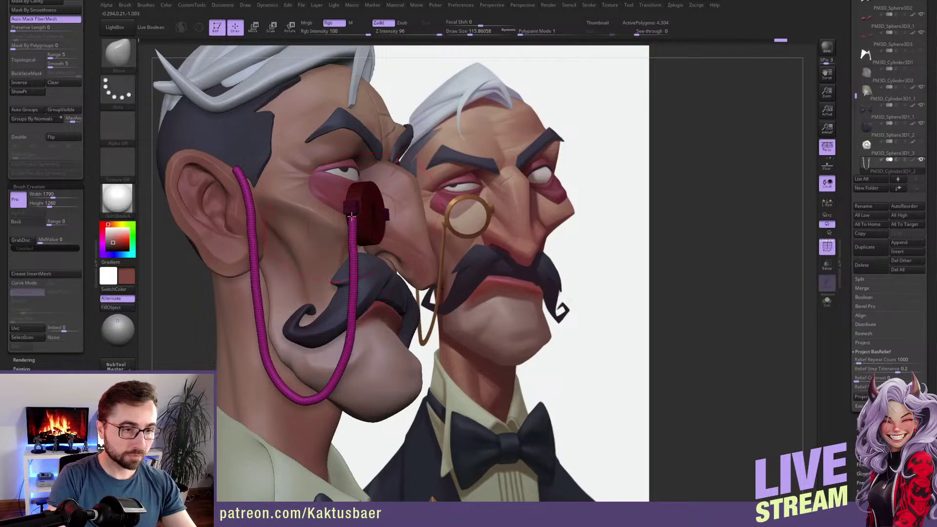
right_click_drag(317, 228, 277, 229)
left_click_drag(304, 263, 309, 262)
Rotate the cord about its attachment at the monocle so its other end reaches the front of the ear.
right_click_drag(381, 219, 354, 215, "shift")
key("r")
left_click_drag(347, 208, 341, 251, "shift")
key("q")
key("r")
key("q")
mouse_move(343, 243)
right_mouse_down()
mouse_move(375, 238)
mouse_move(368, 211)
right_mouse_up()
right_click_drag(358, 179, 344, 166)
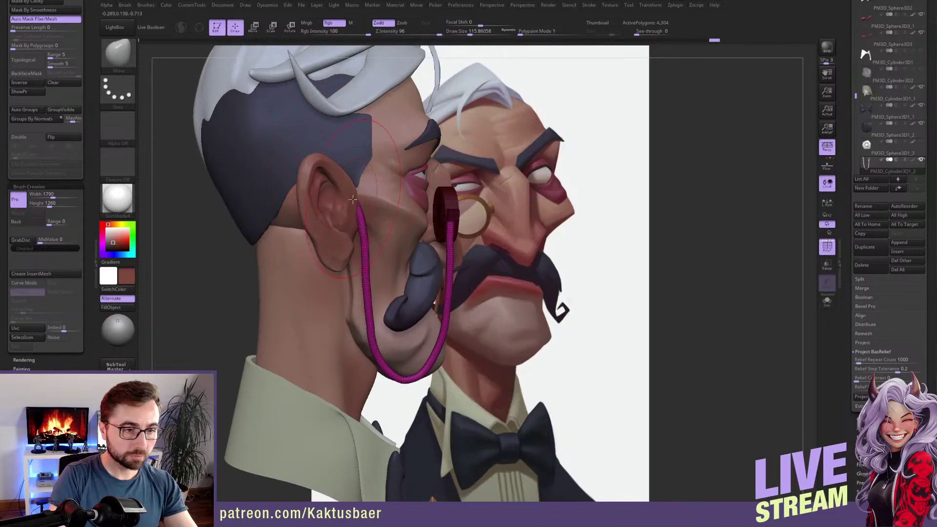
Reshape the cord with the Move brush, tucking its upper end against the ear and adjusting the hanging loop.
key("s")
left_click_drag(350, 170, 345, 169)
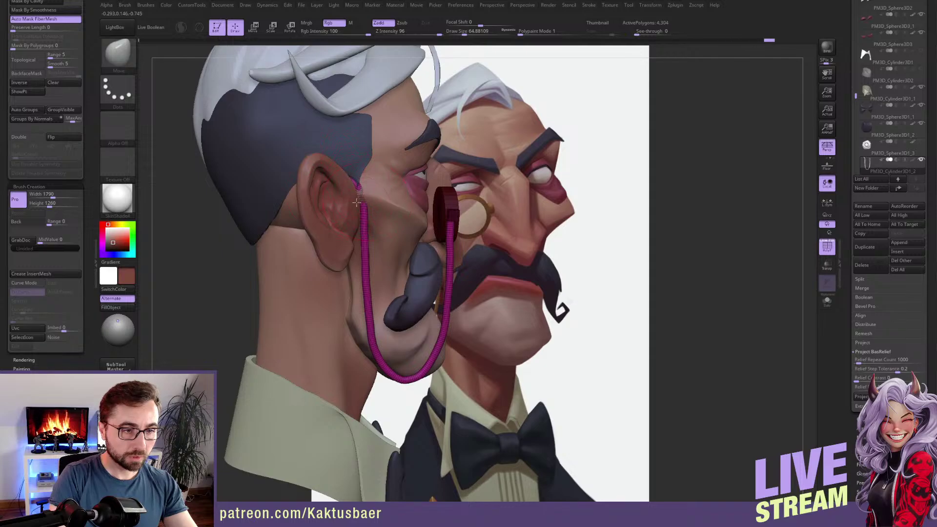
right_click_drag(360, 202, 352, 201)
key("s")
left_click_drag(352, 201, 358, 201)
left_click_drag(360, 197, 361, 196)
key("s")
mouse_move(368, 262)
left_mouse_down()
mouse_move(356, 324)
mouse_move(392, 385)
left_mouse_up()
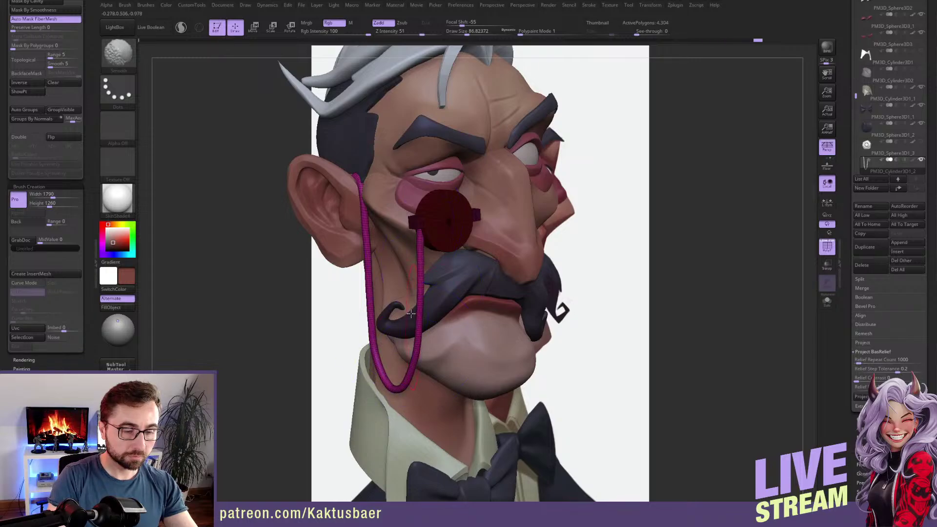
Smooth the cord beside the moustache tip and nudge it with the Move brush at a draw size of about 177.
left_click_drag(412, 317, 419, 283, "shift")
right_click_drag(430, 268, 419, 264)
key("s")
left_click_drag(419, 263, 425, 262)
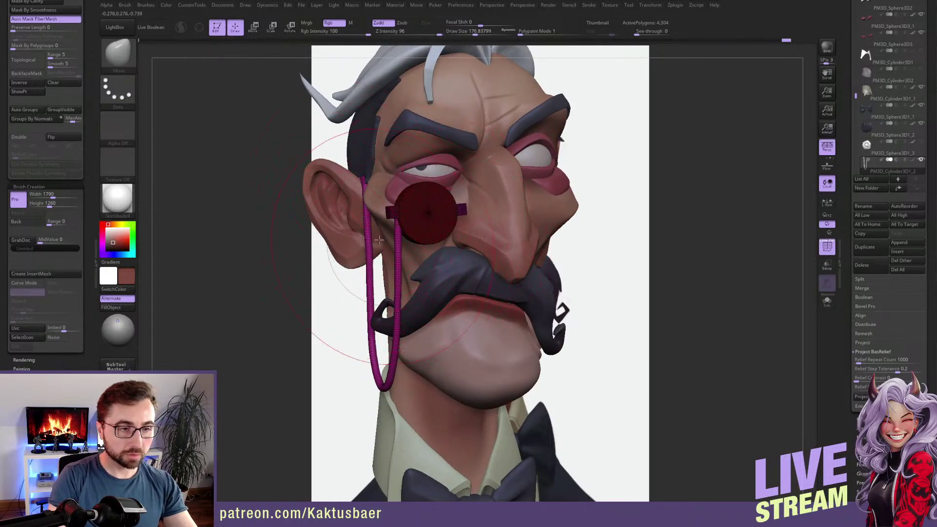
Adjust the cord's upper end at the ear, then reshape its hanging loop with the Move brush at a draw size of about 101.
key("r")
mouse_move(365, 196)
left_mouse_down("shift")
mouse_move(366, 228)
mouse_move(368, 213)
left_mouse_up("shift")
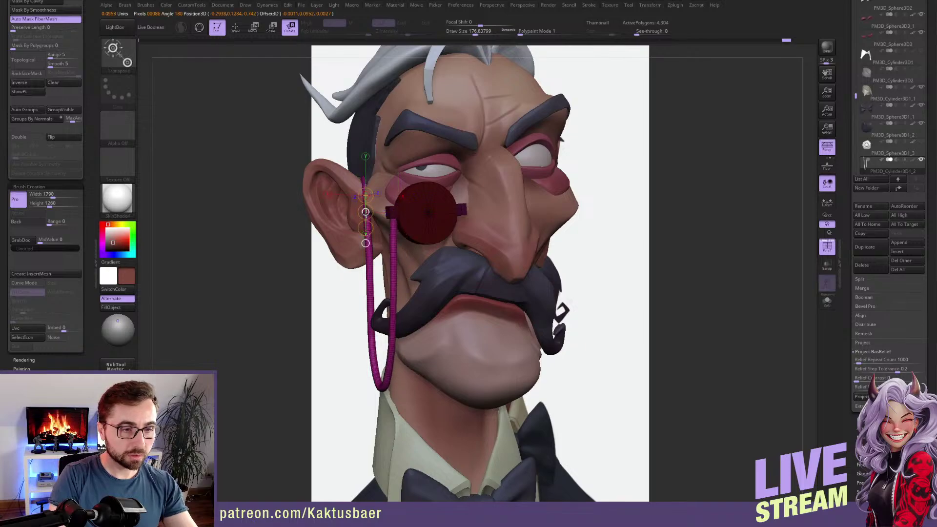
key("q")
left_click_drag(365, 177, 364, 193)
key("s")
left_click_drag(366, 266, 369, 269)
mouse_move(369, 269)
left_mouse_down("shift")
mouse_move(366, 247)
mouse_move(369, 282)
left_mouse_up("shift")
left_click_drag(383, 376, 392, 351, "shift")
right_click_drag(392, 350, 377, 252, "shift")
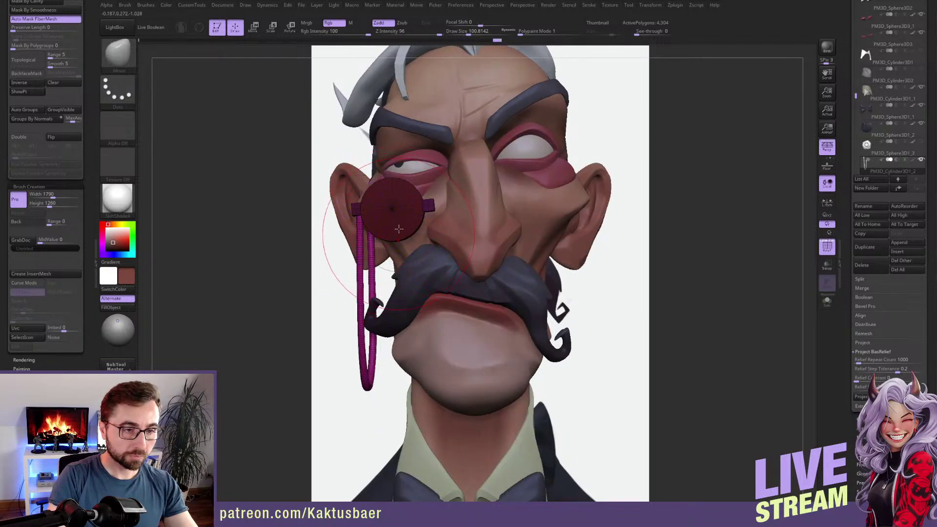
Isolate the monocle disc and split it from the side blocks and cord into its own subtool.
right_click_drag(395, 210, 454, 211)
left_click(392, 209, "ctrl+shift")
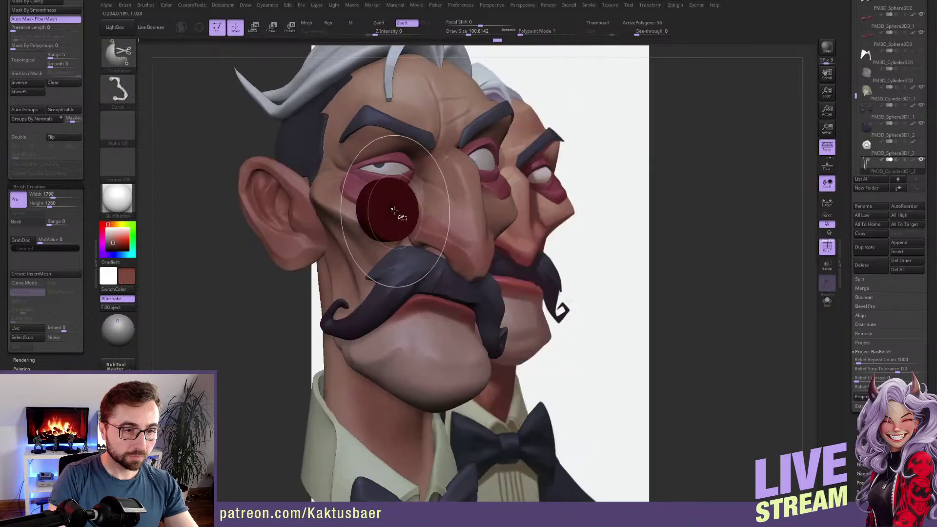
scroll(92, 75, "up", 5)
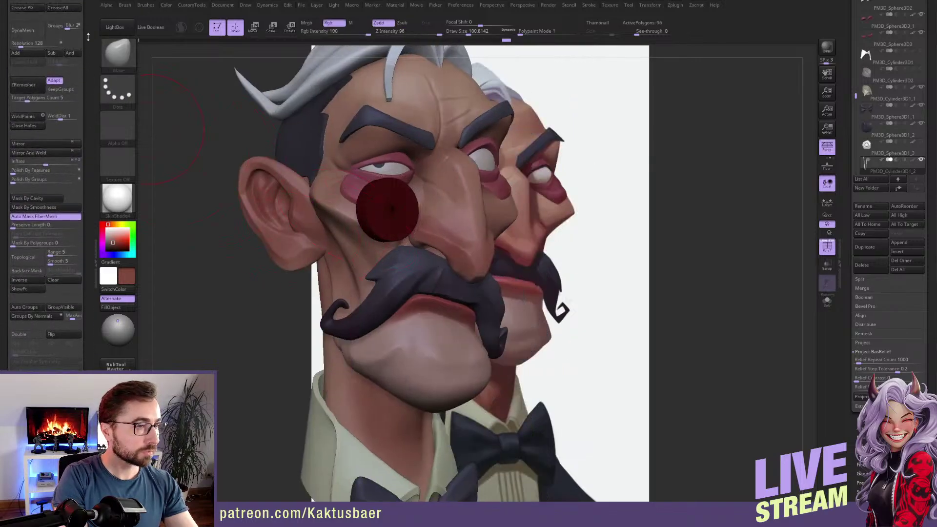
scroll(92, 88, "up", 2)
left_click(29, 67)
left_click_drag(171, 171, 212, 296, "ctrl")
key("w")
left_click(398, 211)
right_click_drag(387, 224, 429, 243)
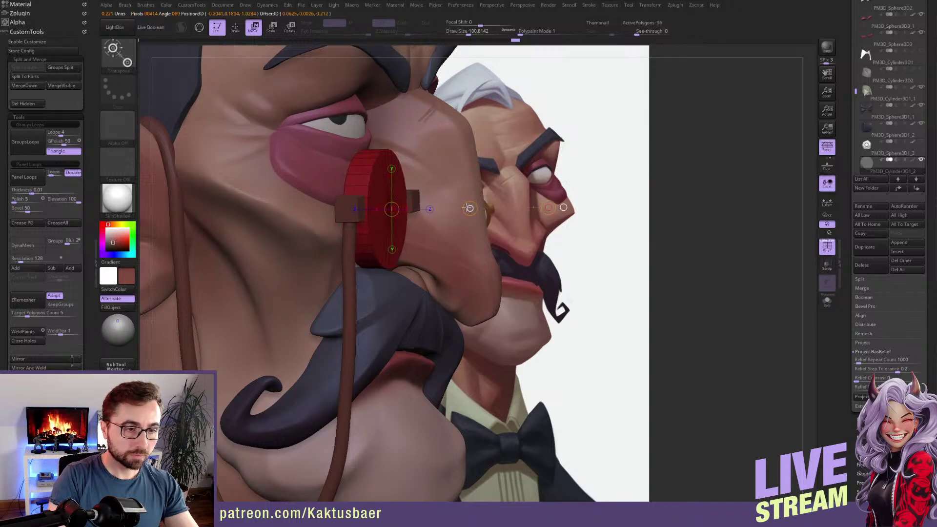
Set the draw size to about 20 and divide the monocle disc into separate polygroups for its flat faces and rim.
key("q")
right_click_drag(415, 203, 389, 209)
key("s")
left_click(377, 209)
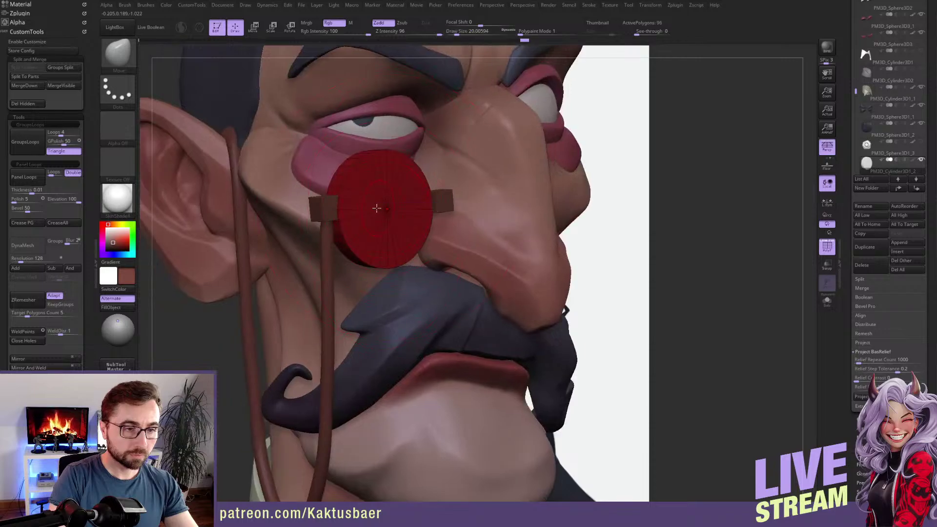
left_click_drag(87, 336, 87, 112)
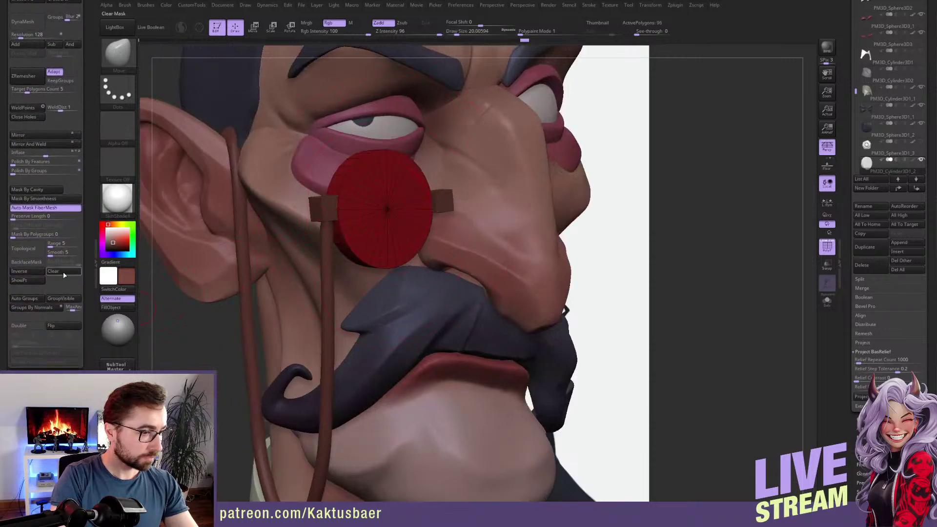
left_click(24, 298)
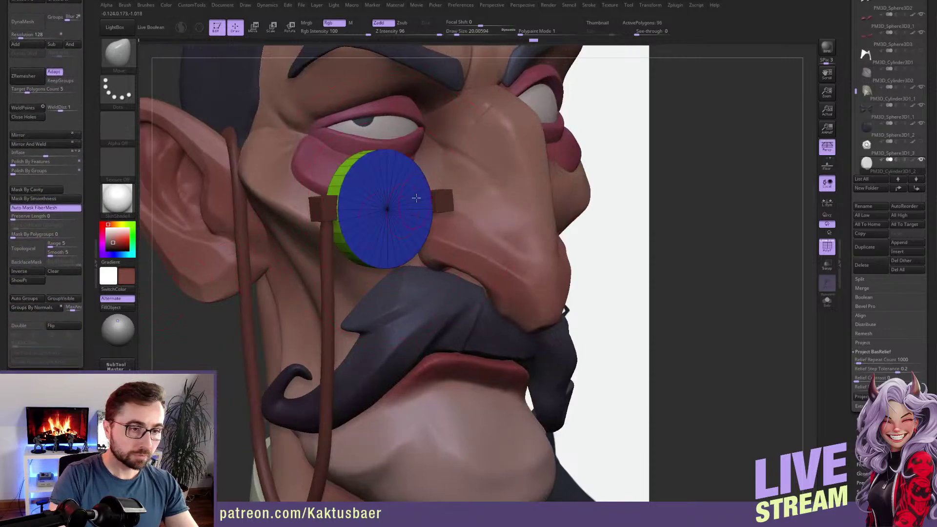
Inset the monocle's front face with ZModeler, targeting Polygroup All, to form a narrow frame ring.
key("w")
key("q")
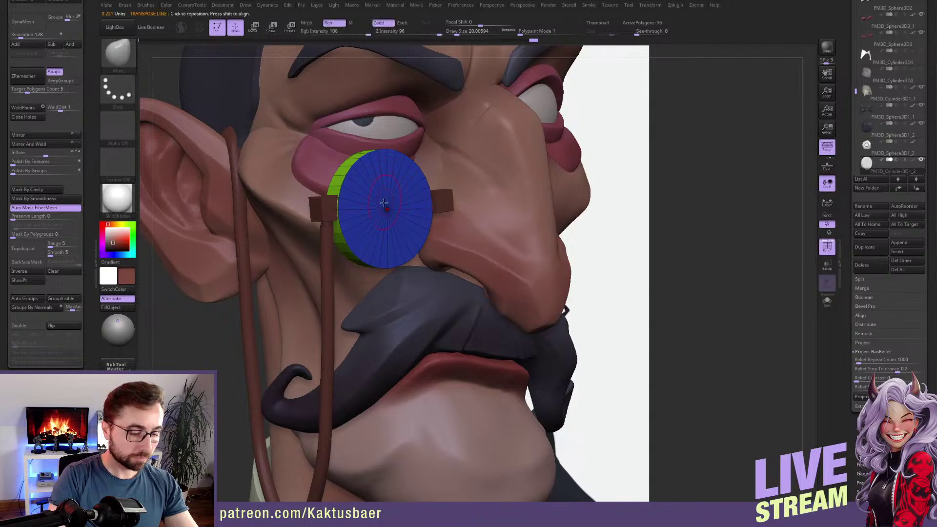
key("b")
left_click(401, 479)
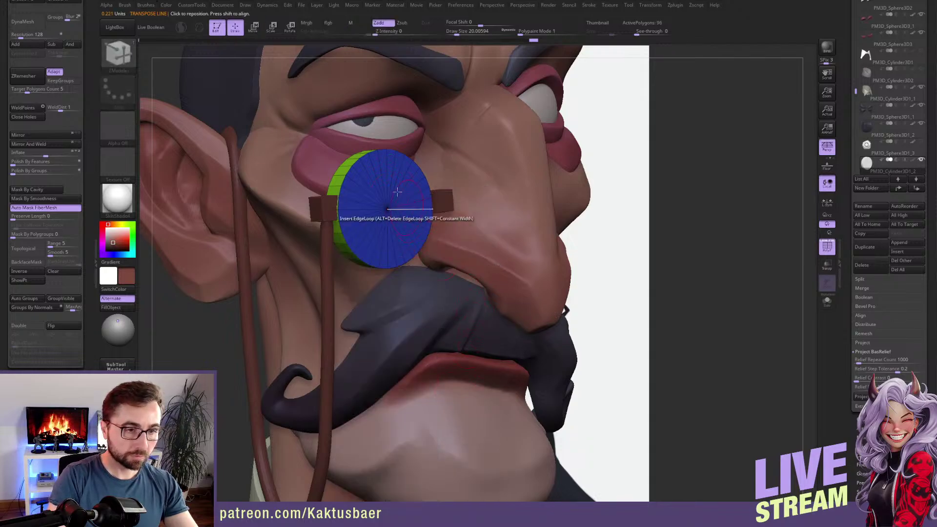
key("space")
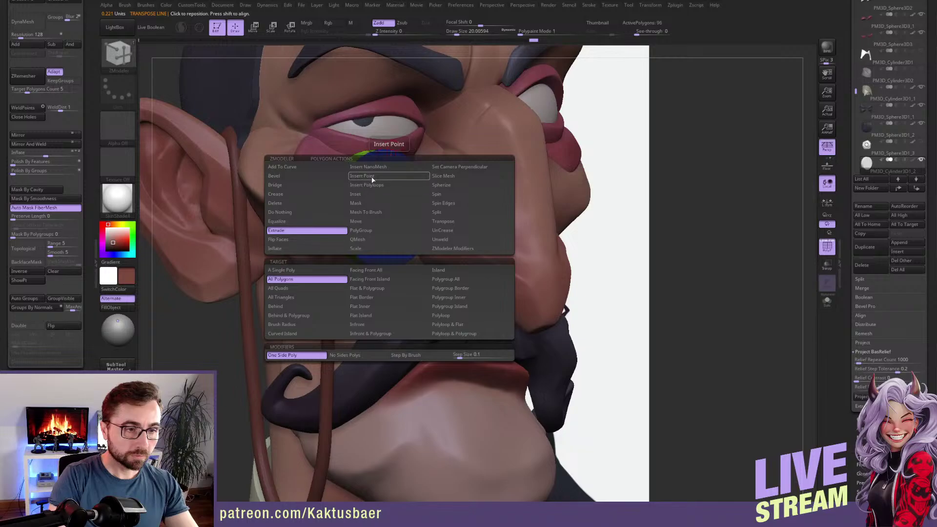
left_click(371, 188)
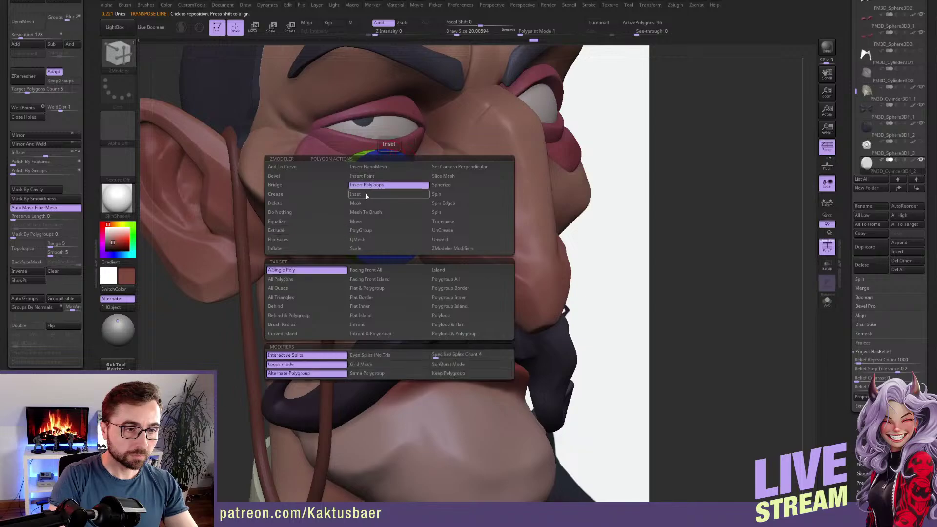
left_click(367, 195)
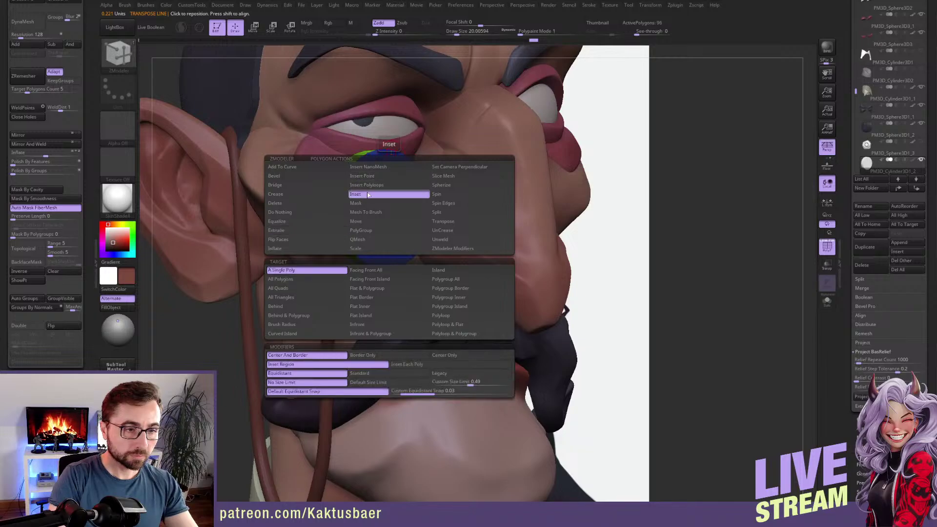
key("space")
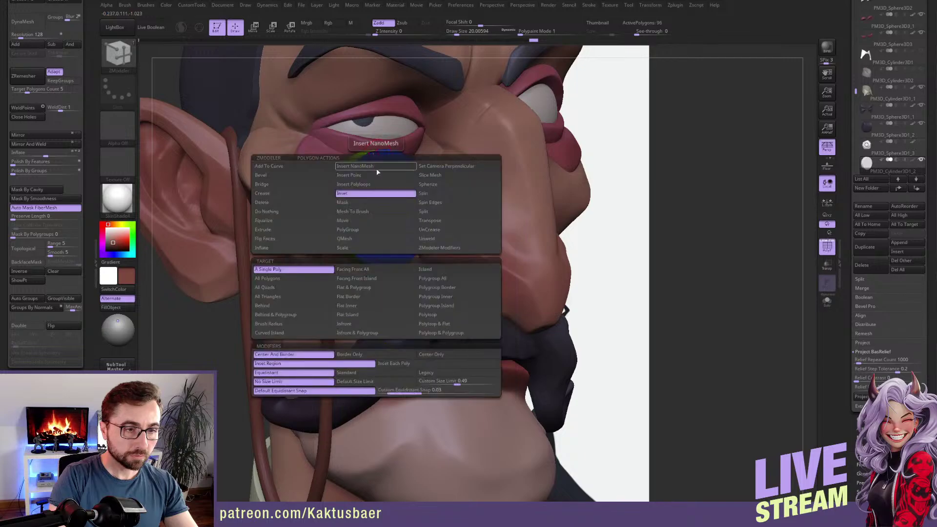
left_click(444, 280)
left_click_drag(379, 160, 377, 174)
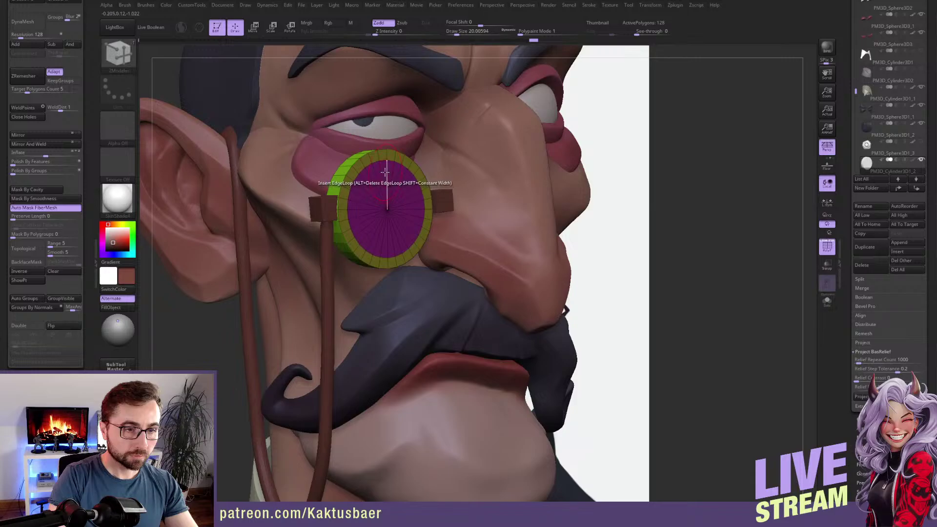
Extrude the inner front face of the monocle inward with Polygroup All to recess the lens behind its frame.
key("space")
left_click(284, 233)
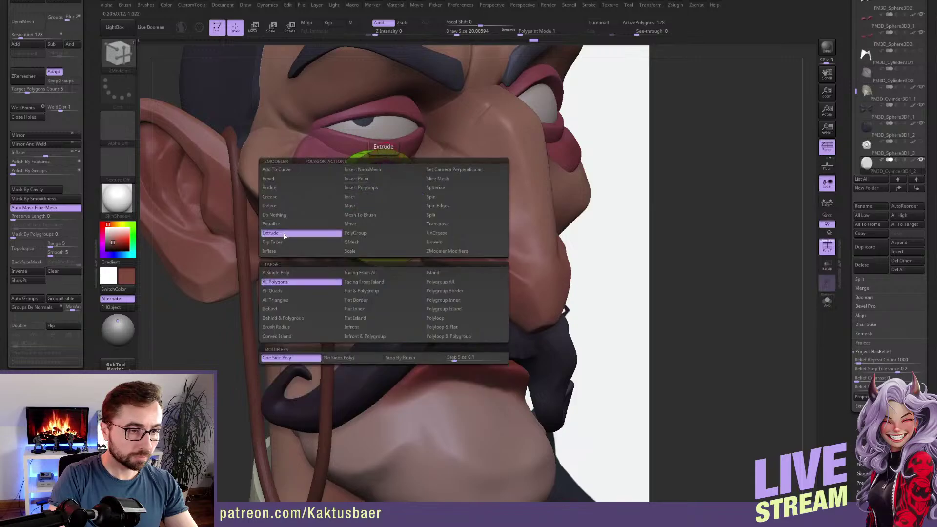
left_click(440, 282)
left_click_drag(383, 174, 378, 176)
mouse_move(377, 157)
right_mouse_down("ctrl")
mouse_move(357, 207)
mouse_move(332, 206)
mouse_move(337, 235)
right_mouse_up("ctrl")
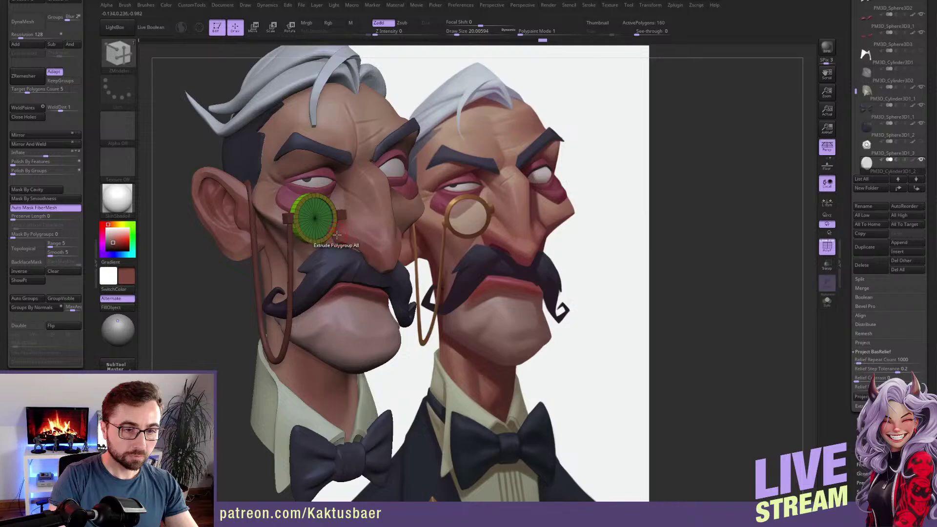
right_click_drag(326, 198, 342, 331, "ctrl")
Insert an edge loop around the outer rim of the monocle.
right_click_drag(297, 215, 362, 213)
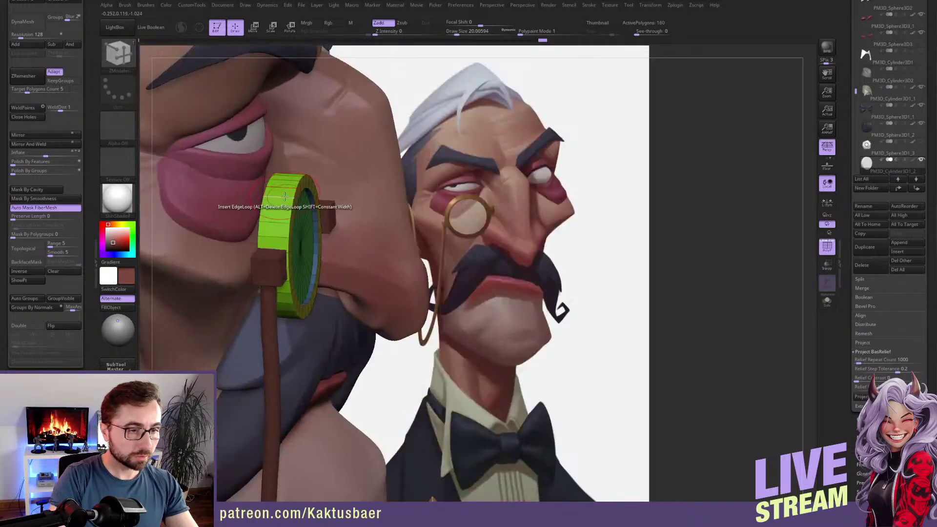
left_click(283, 196)
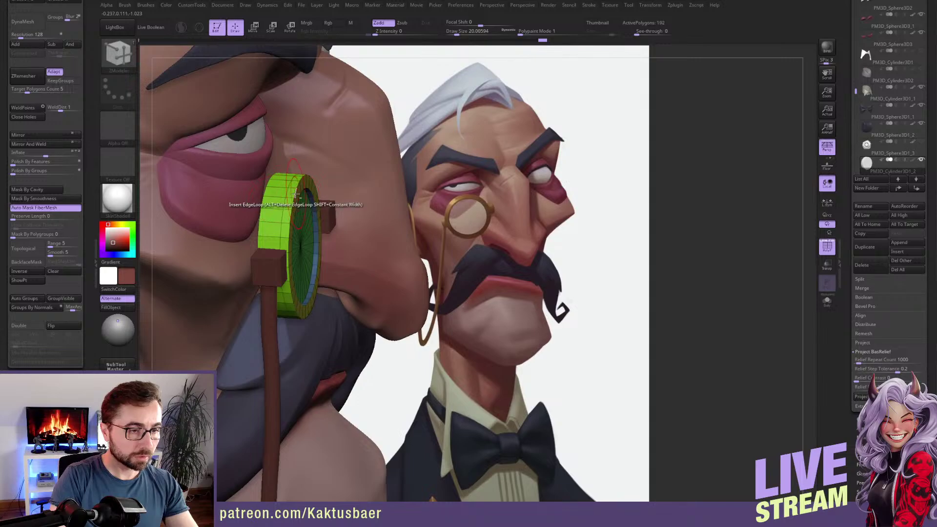
left_click(295, 198, "alt")
mouse_move(282, 200)
right_mouse_down()
mouse_move(295, 197)
mouse_move(276, 198)
mouse_move(297, 209)
mouse_move(285, 207)
right_mouse_up()
left_click(264, 196)
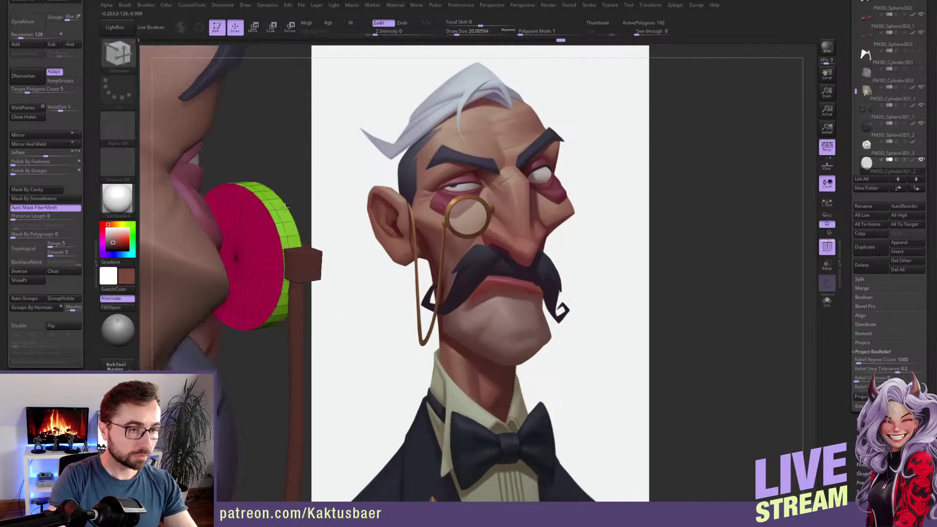
Undo the stray extrusion on the monocle's back face and inset that face with ZModeler instead.
left_click(256, 218)
key("ctrl+z")
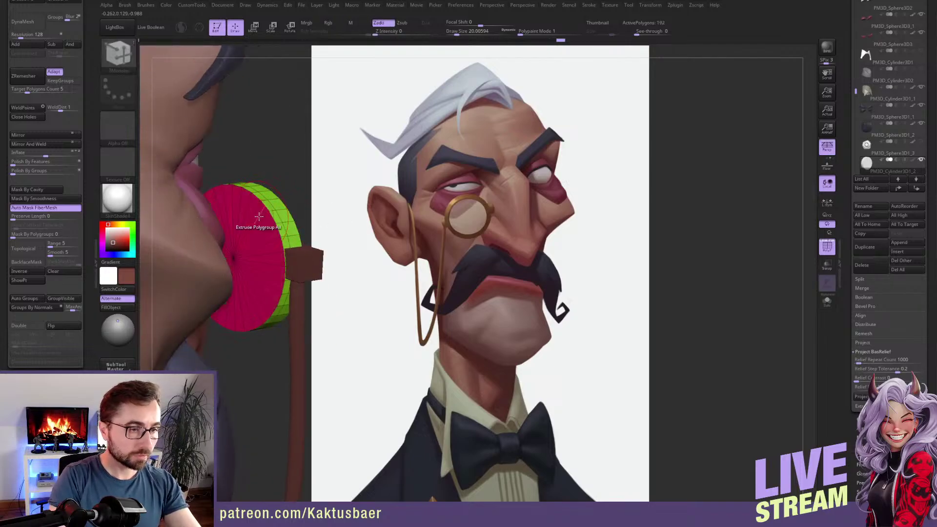
key("space")
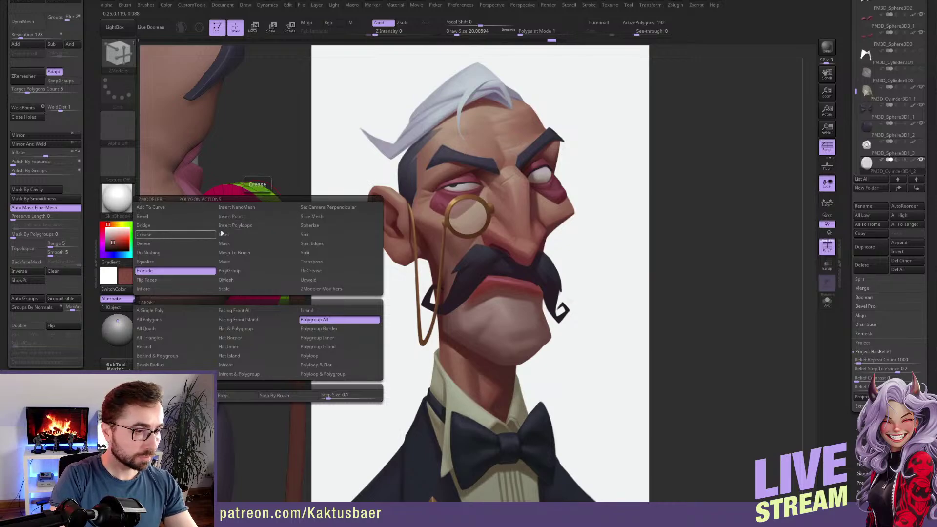
left_click(238, 235)
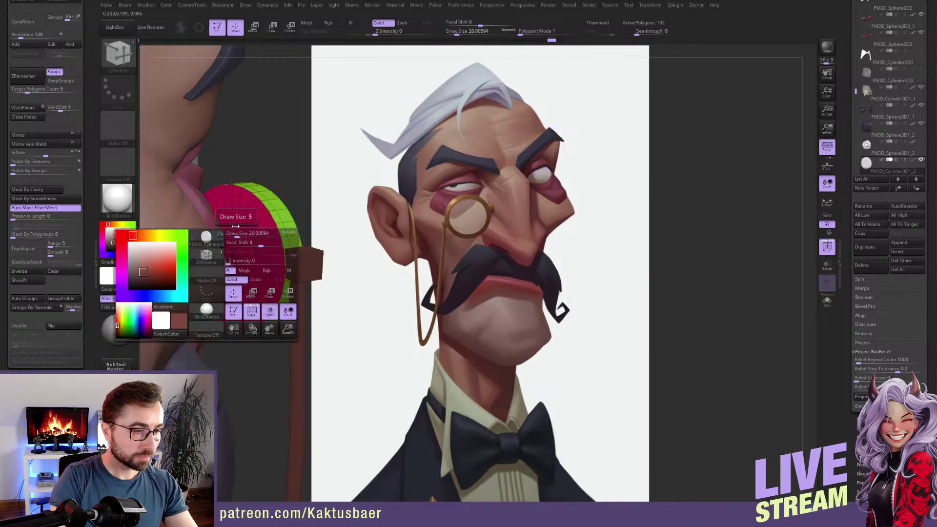
left_click(241, 218)
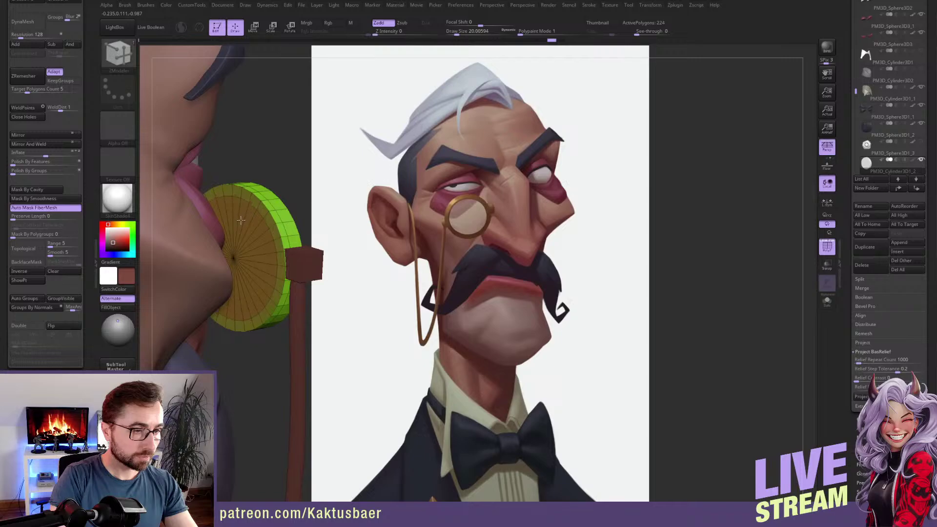
Switch the ZModeler polygon action to Extrude and try to extrude the monocle's inset back face.
key("space")
left_click(134, 264)
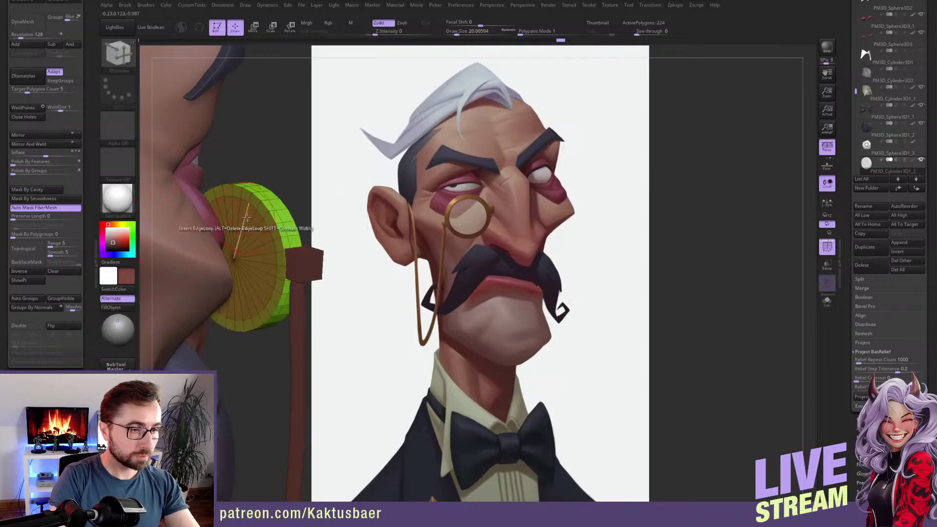
key("space")
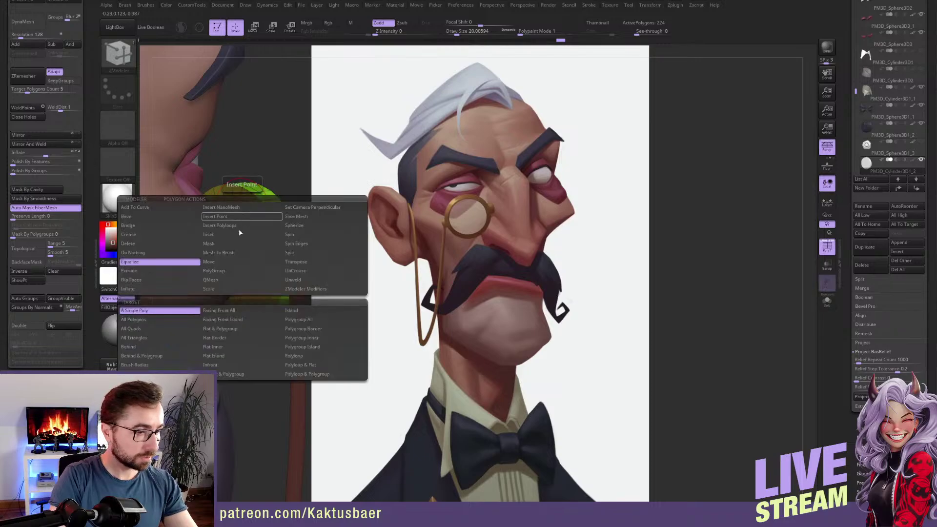
left_click(130, 271)
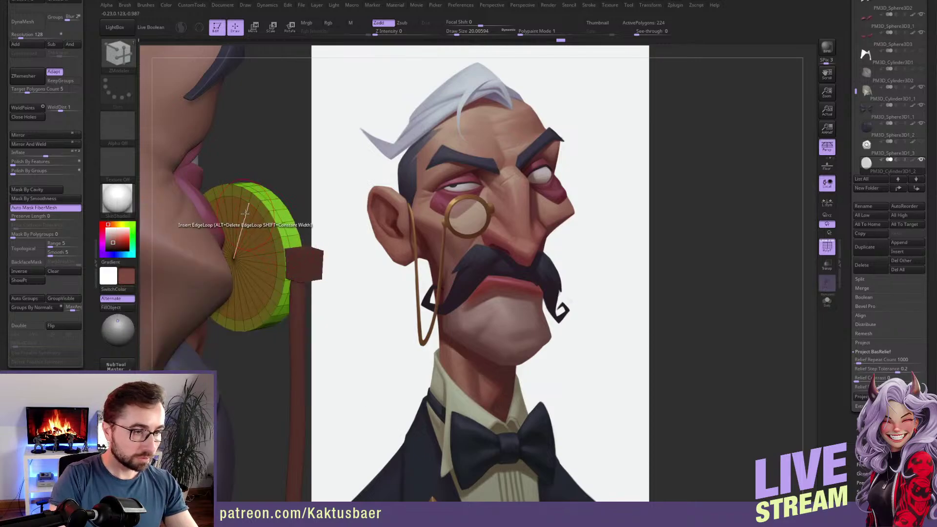
left_click(254, 214)
Select the cord and side-block subtool and make each block thinner with the Move transpose line, masking everything except that block.
right_click_drag(288, 221, 200, 222)
left_click(422, 244, "alt")
key("w")
right_click_drag(416, 245, 464, 293)
left_click(397, 234, "ctrl")
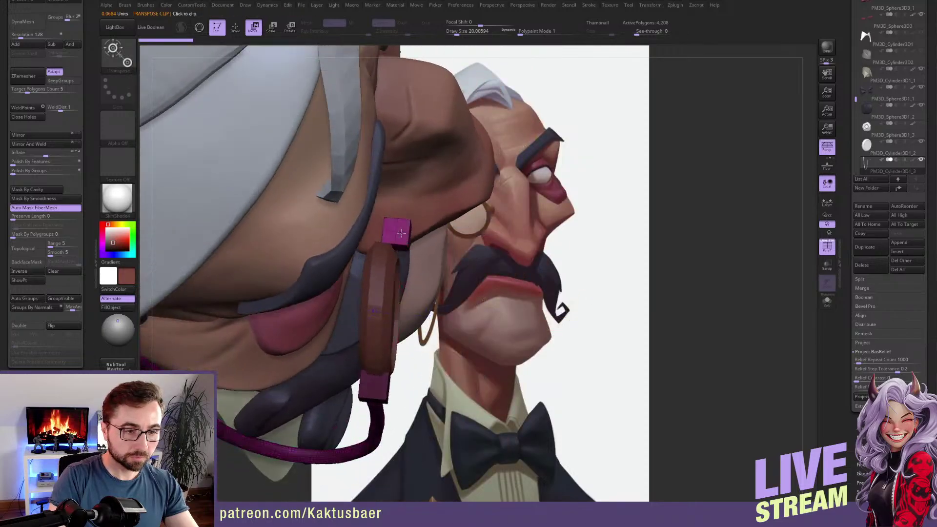
mouse_move(382, 243)
left_mouse_down()
mouse_move(408, 245)
mouse_move(385, 243)
mouse_move(398, 244)
left_mouse_up()
left_click(372, 384, "ctrl")
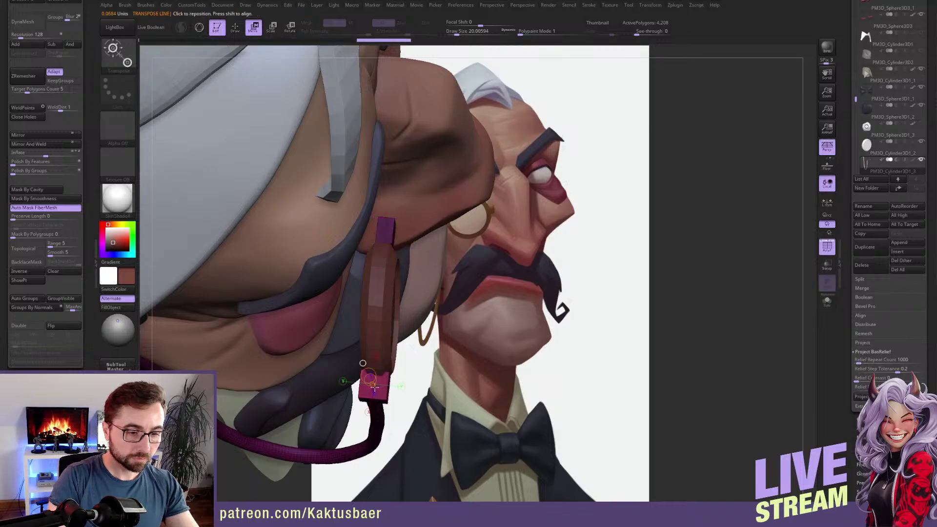
mouse_move(359, 397)
left_mouse_down()
mouse_move(386, 400)
mouse_move(377, 400)
left_mouse_up()
key("q")
right_click_drag(378, 395, 389, 206)
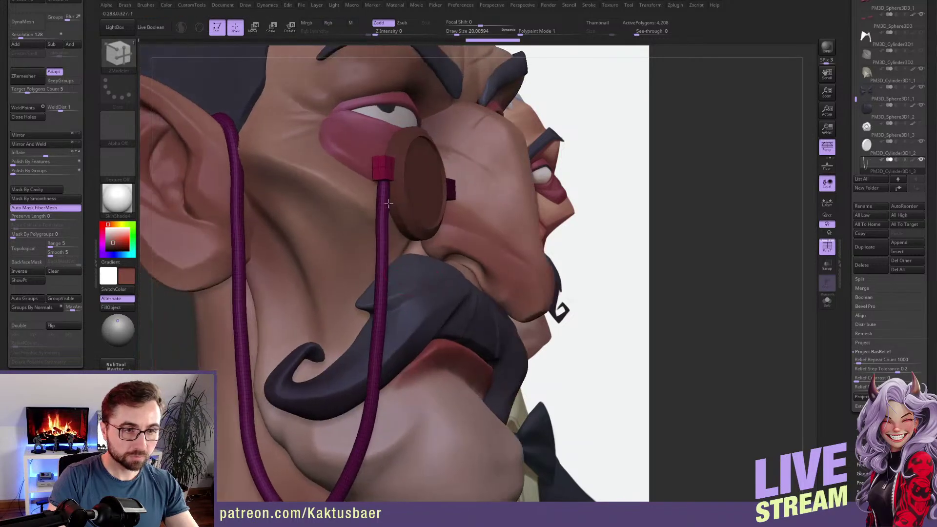
Sample the golden brown of the reference's monocle frame and fill both the cord with its blocks and the monocle disc.
key("f")
left_click_drag(501, 250, 449, 266)
key("shift+s")
key("shift+s")
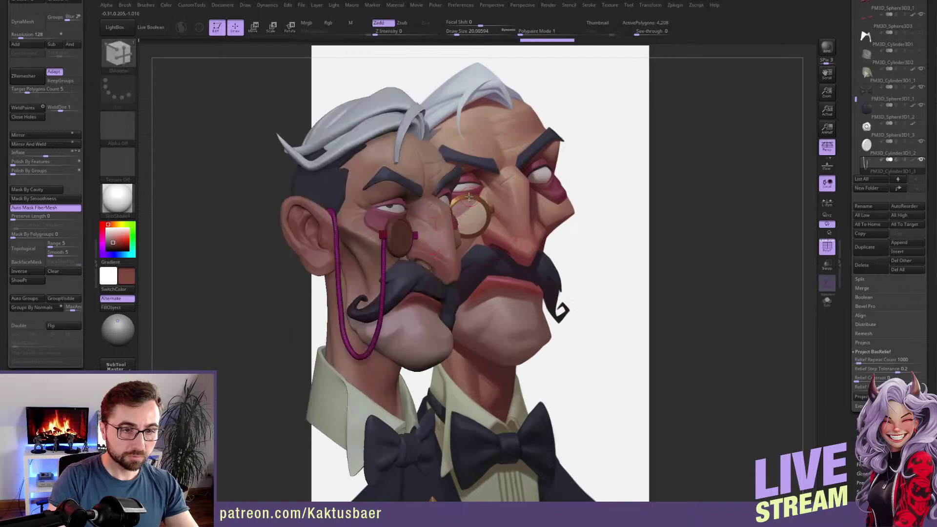
key("c")
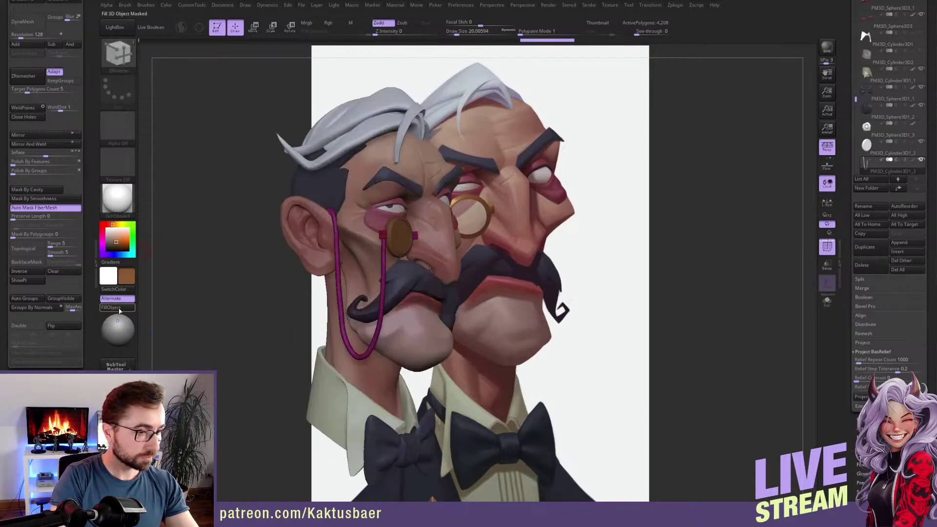
left_click(392, 239, "alt")
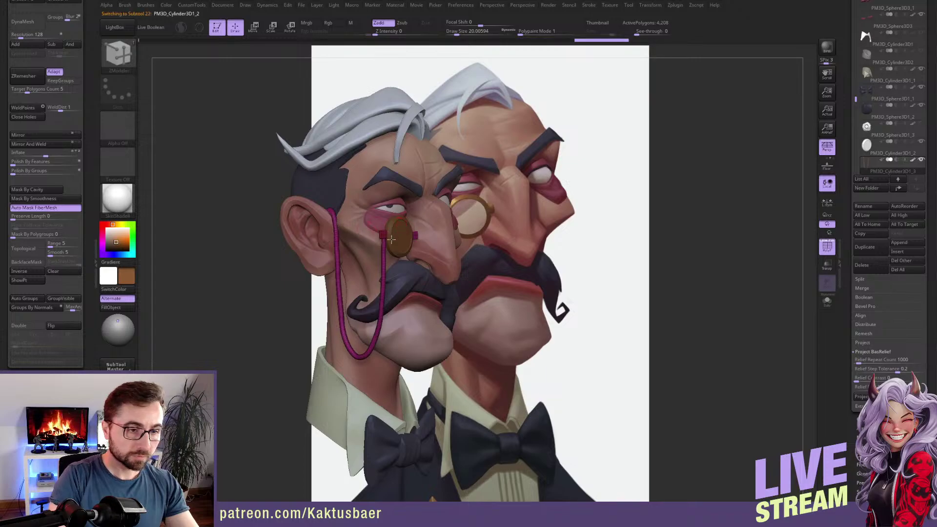
left_click(113, 308)
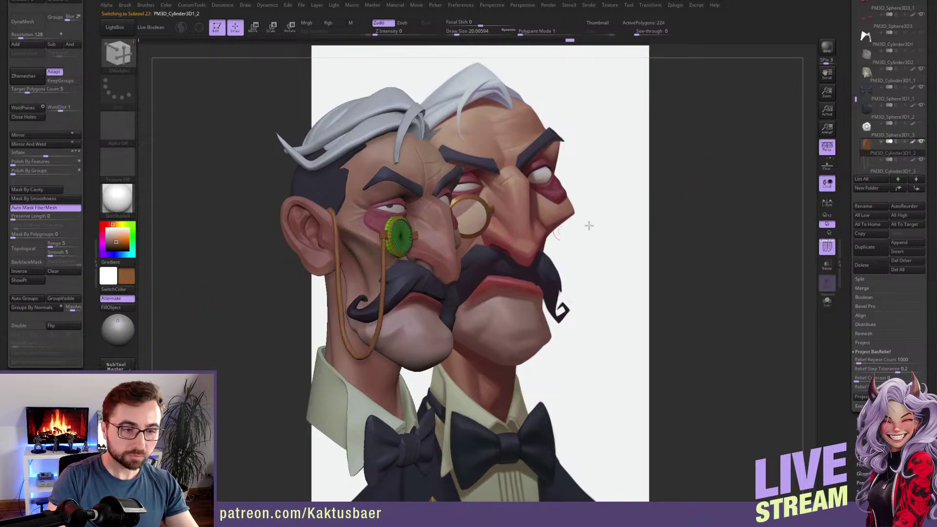
Hide the polyframe, recall the stored reference view and move the monocle disc onto the painted monocle with the Move transpose line.
left_click(828, 246)
right_click_drag(406, 248, 354, 250)
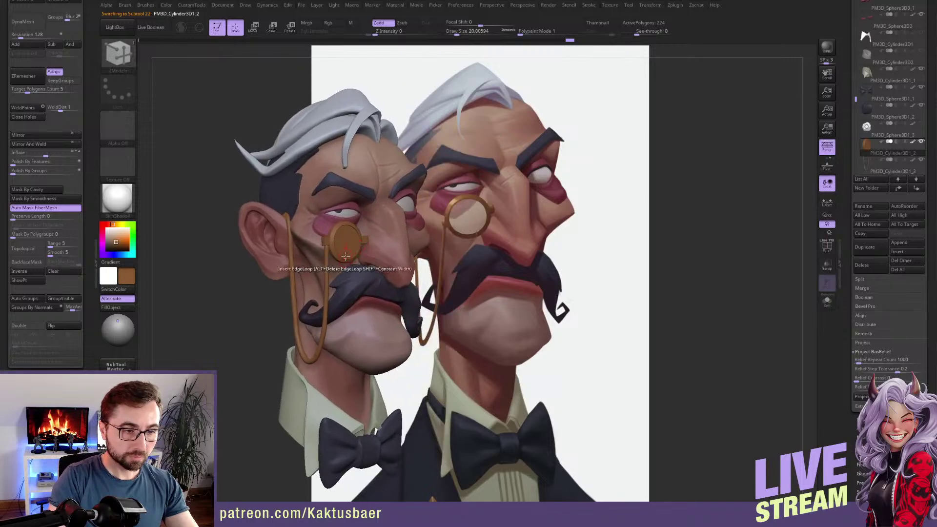
key("1")
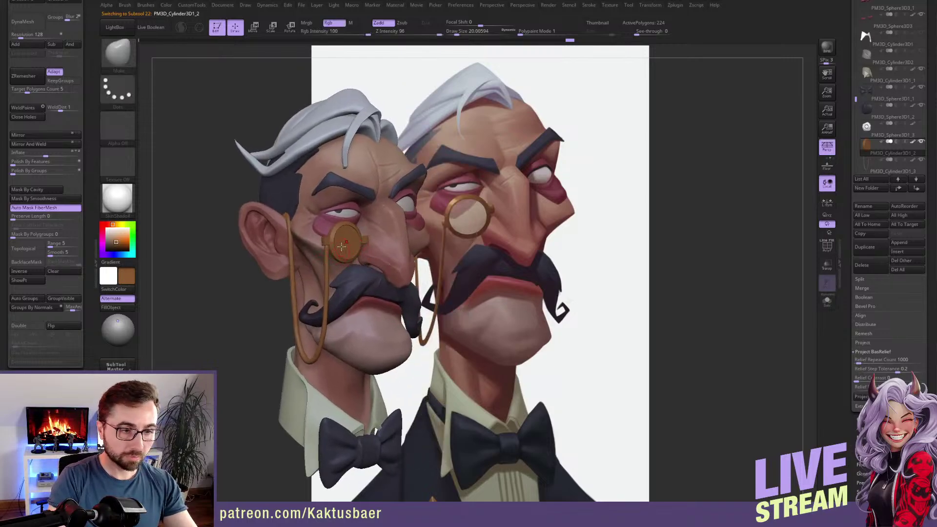
left_click_drag(90, 463, 91, 180)
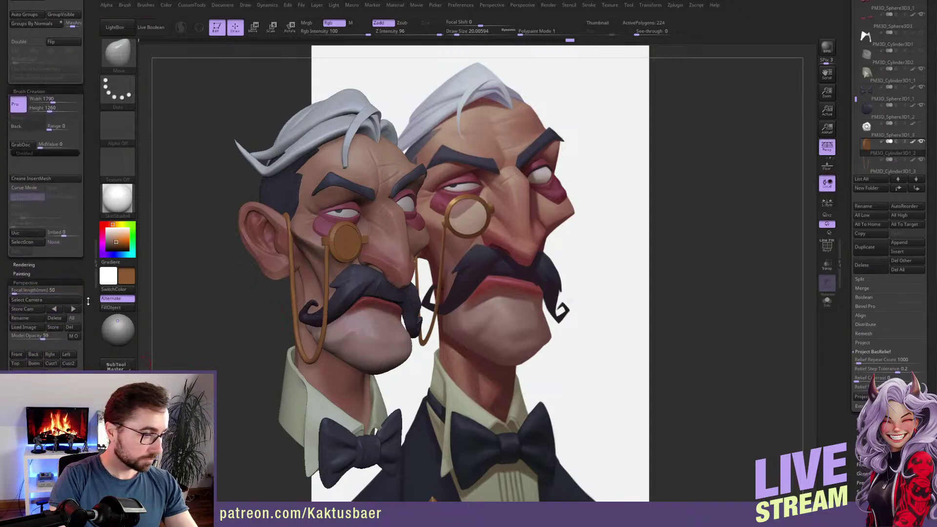
left_click(67, 364)
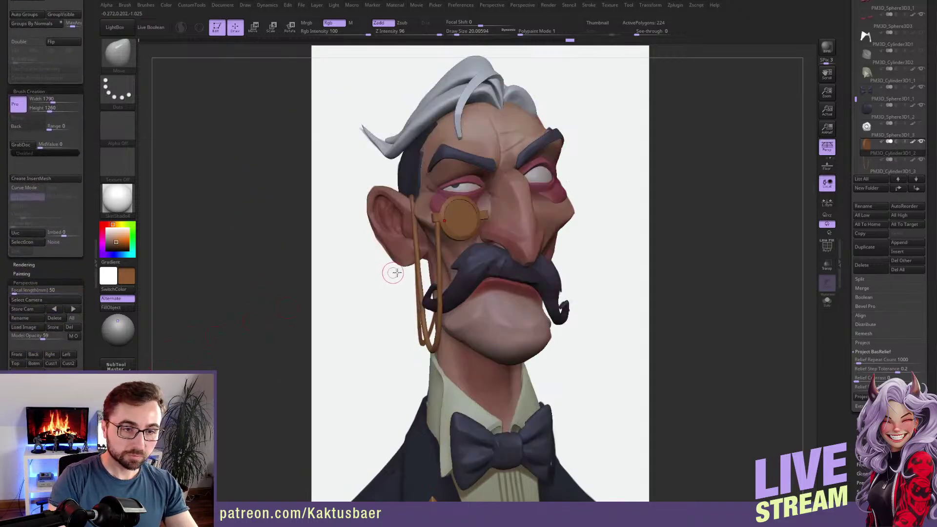
key("alt+s")
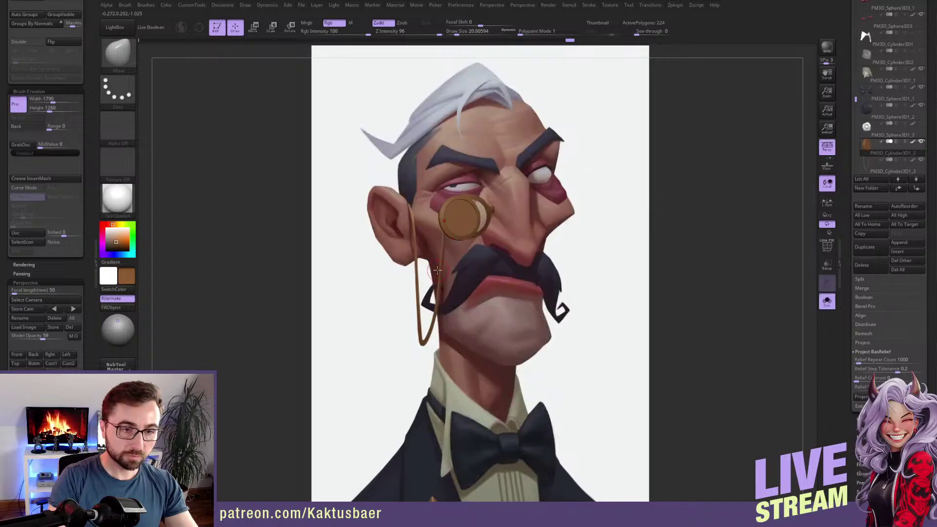
key("w")
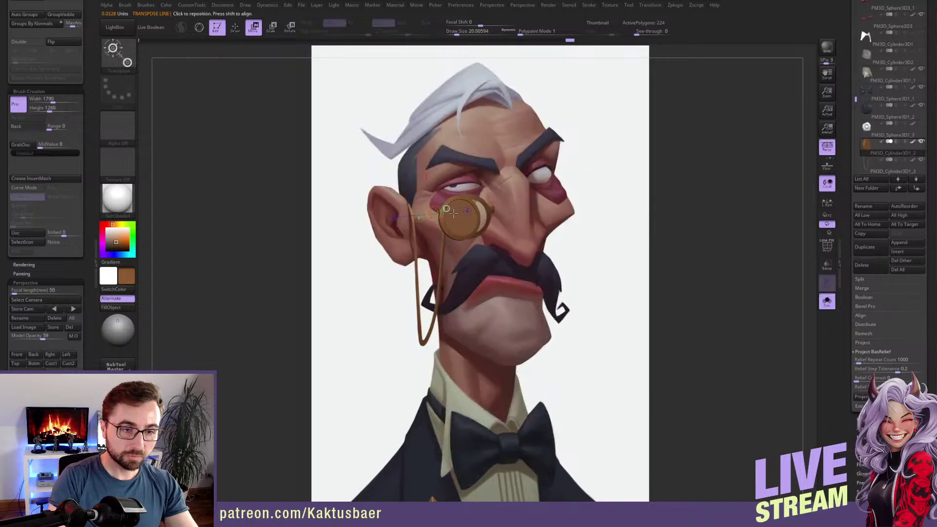
left_click_drag(444, 221, 470, 216)
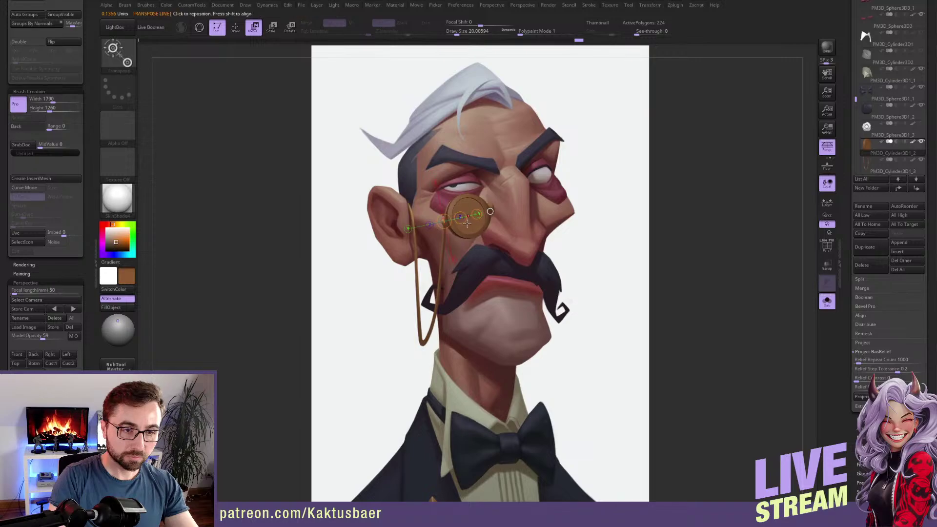
Select the cord subtool, shift its front strand and side blocks to meet the monocle with the transpose line, and clear the mask.
key("alt+s")
left_click(415, 209, "alt")
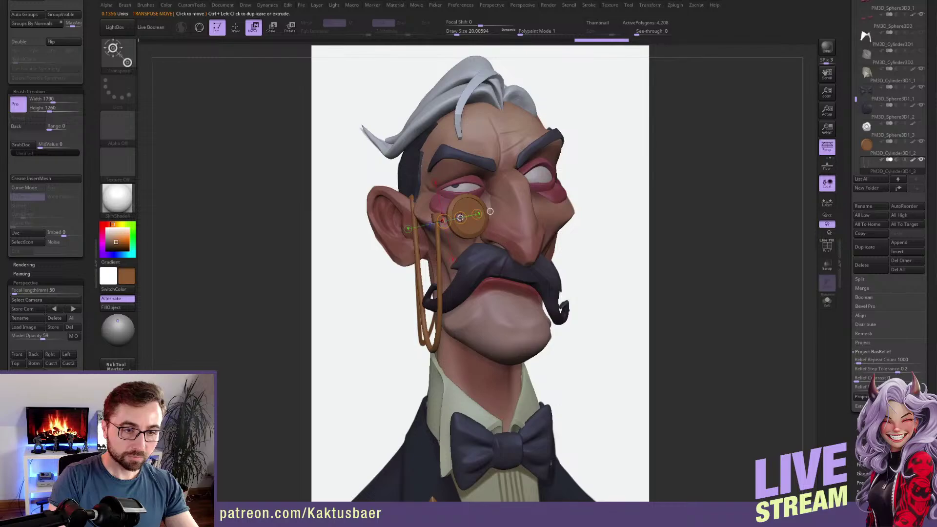
mouse_move(461, 218)
left_mouse_down()
mouse_move(469, 216)
mouse_move(445, 185)
mouse_move(445, 208)
left_mouse_up()
left_click(445, 229)
key("r")
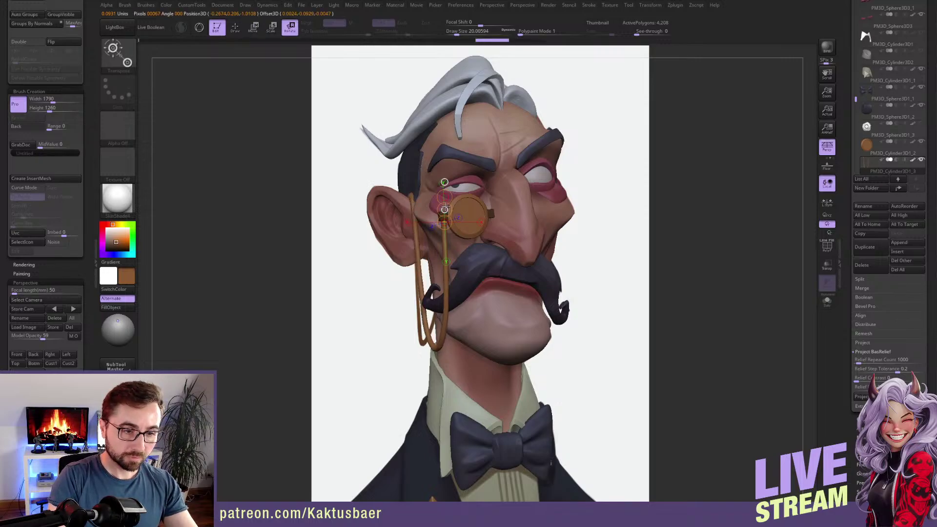
key("q")
left_click_drag(616, 239, 588, 240, "ctrl")
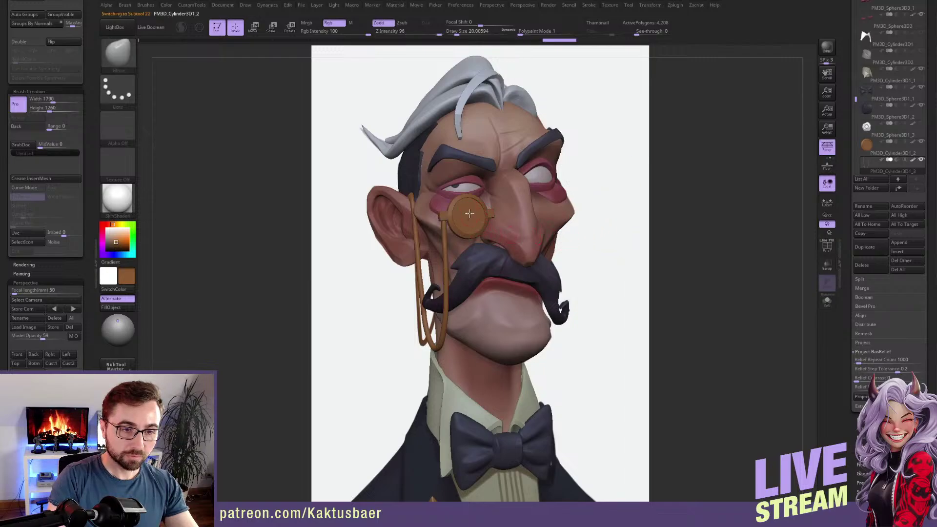
Select the monocle, mask its frame and fill the unmasked lens with the pale grey sampled from the reference's lens.
left_click(469, 214, "alt")
key("w")
left_click(469, 215, "ctrl")
key("q")
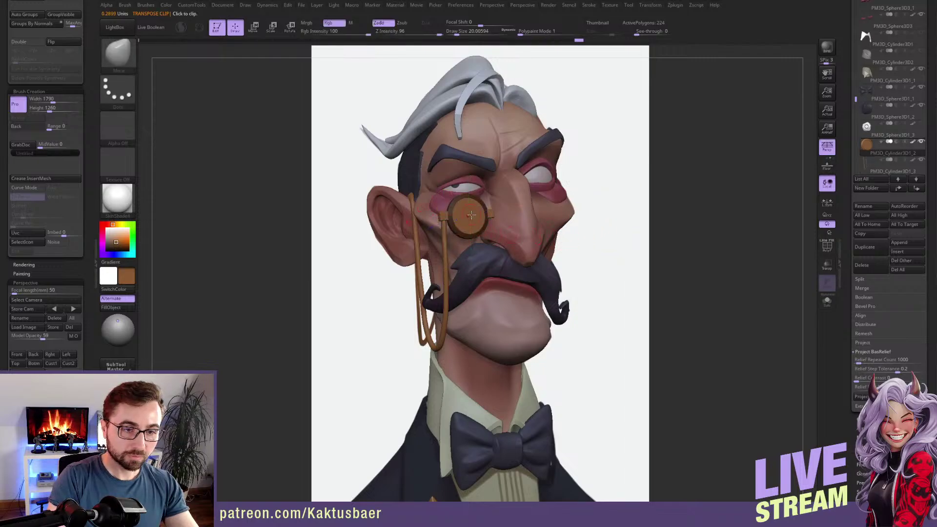
left_click_drag(588, 192, 590, 195, "ctrl")
mouse_move(489, 223)
right_mouse_down("alt")
mouse_move(459, 245)
mouse_move(342, 262)
right_mouse_up("alt")
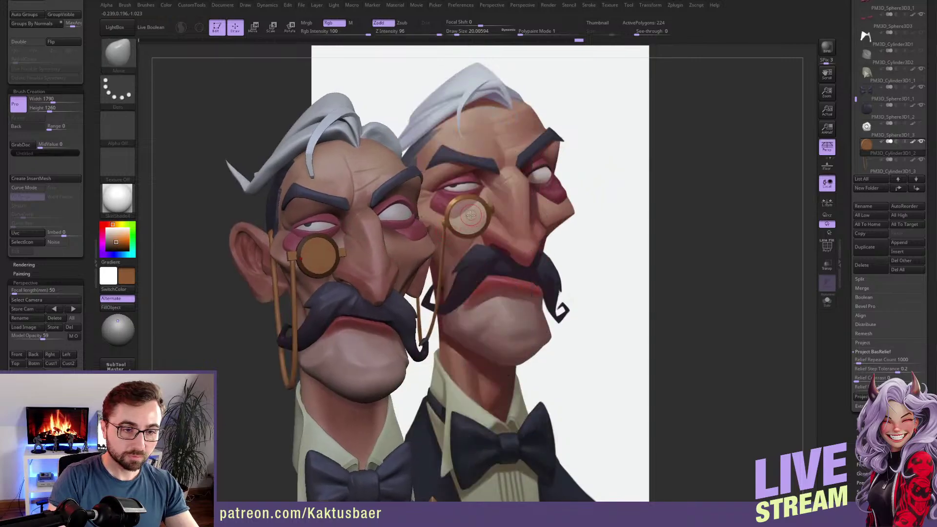
key("c")
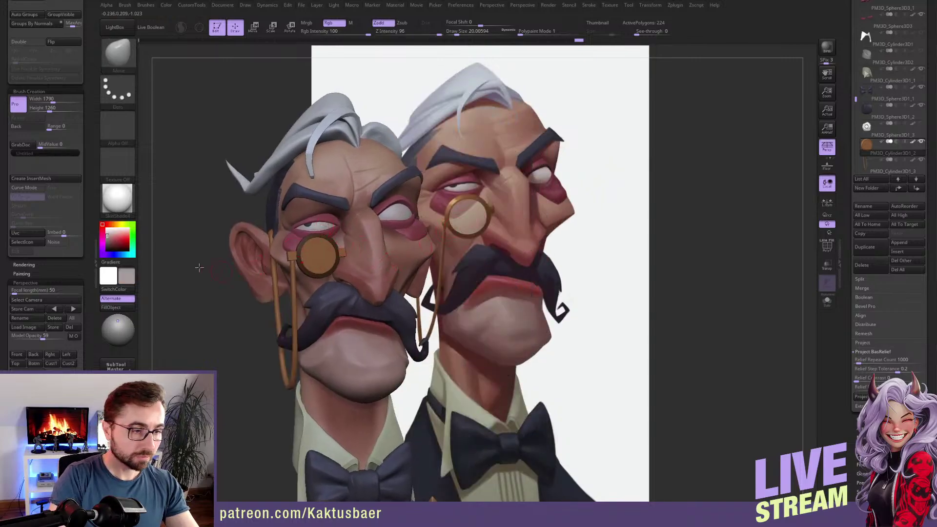
left_click(126, 308)
mouse_move(210, 335)
left_mouse_down()
mouse_move(358, 284)
mouse_move(347, 287)
left_mouse_up()
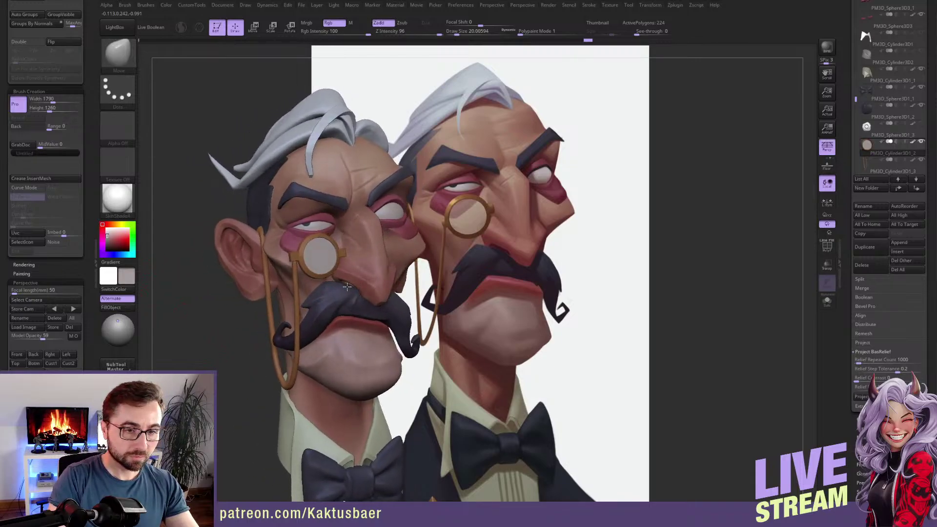
Recall the reference view, mask everything in the cord subtool except the nose-side block, move that block against the monocle frame and clear the mask.
left_click(59, 355)
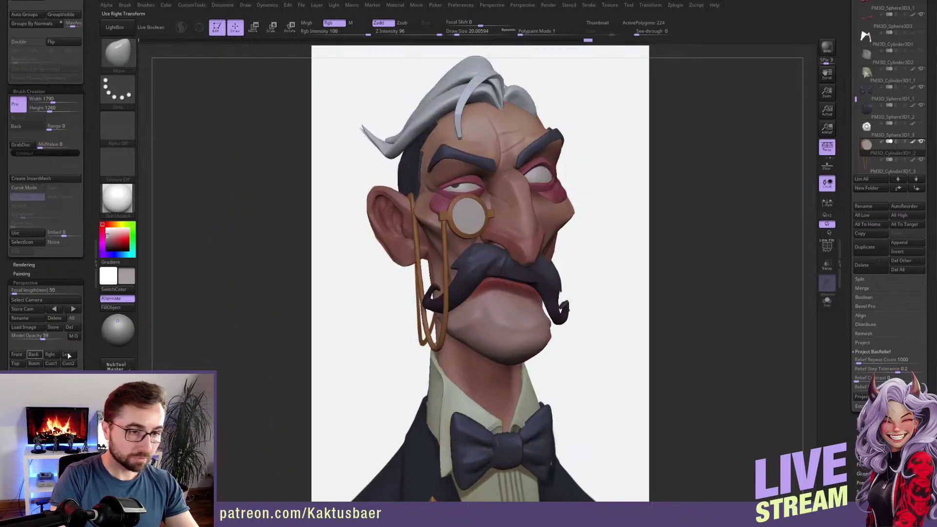
left_click(497, 218, "alt")
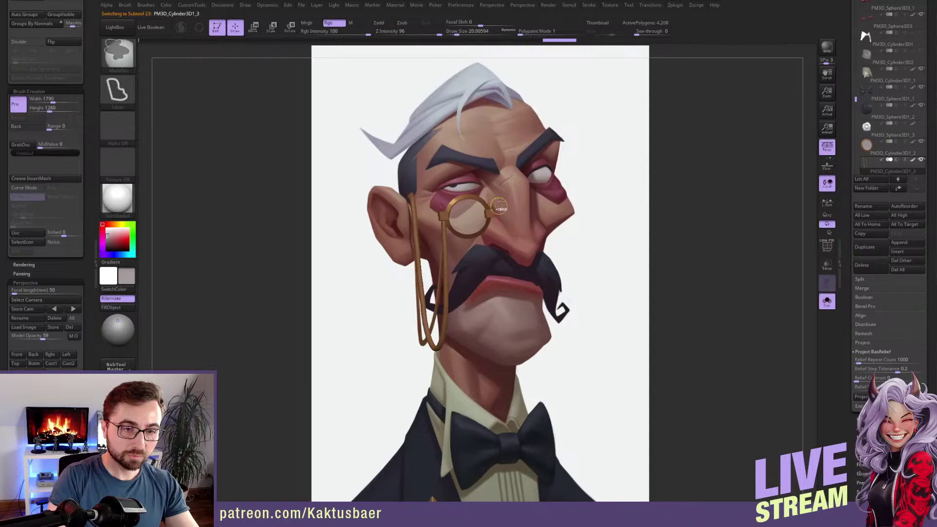
mouse_move(503, 201)
left_mouse_down("ctrl")
mouse_move(509, 229)
mouse_move(512, 220)
left_mouse_up("ctrl")
left_click(521, 218, "ctrl")
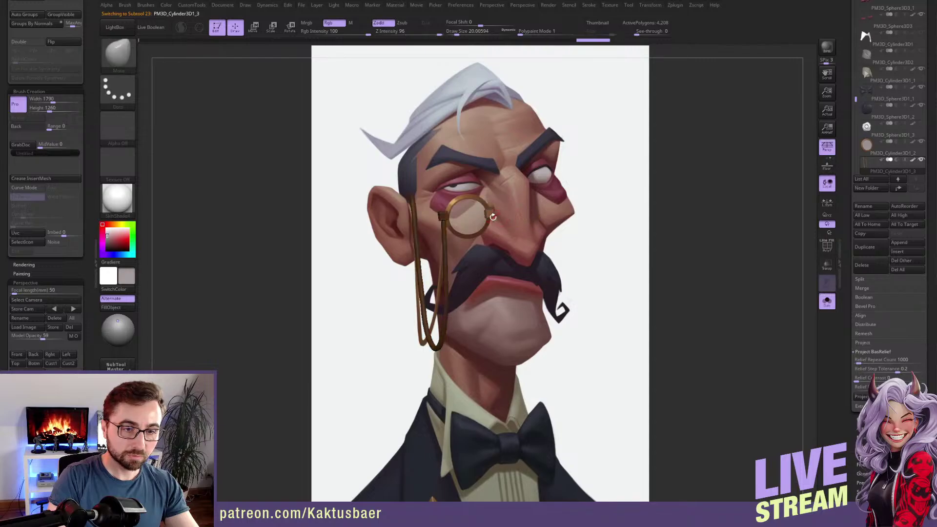
key("w")
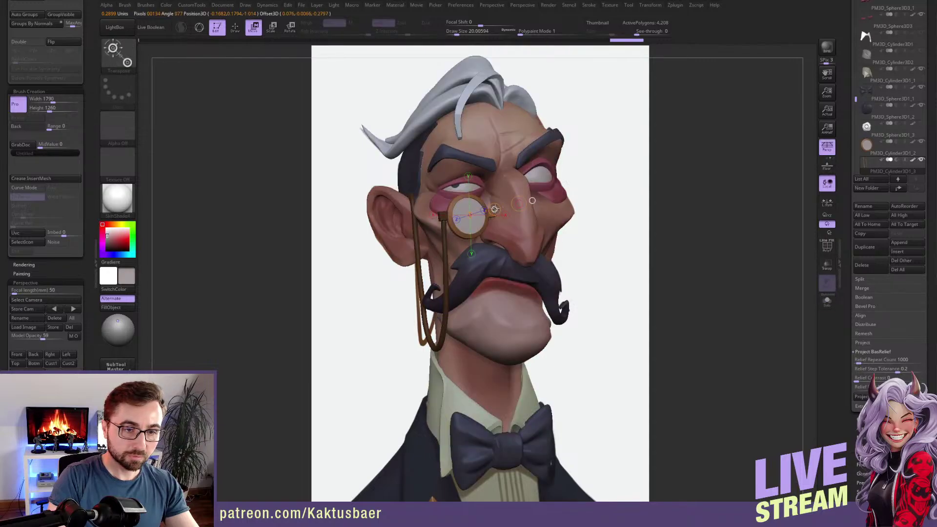
left_click_drag(495, 207, 492, 209)
key("q")
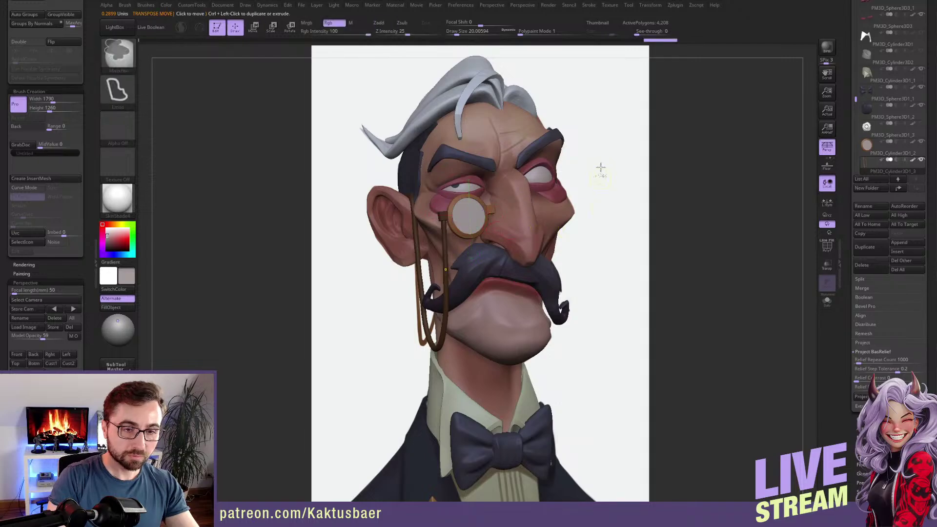
left_click_drag(600, 174, 593, 208, "ctrl")
Place the finished head beside the reference painting and save the project file, confirming its name and replacement.
left_click_drag(561, 234, 347, 225, "alt")
right_click_drag(347, 231, 354, 233, "ctrl")
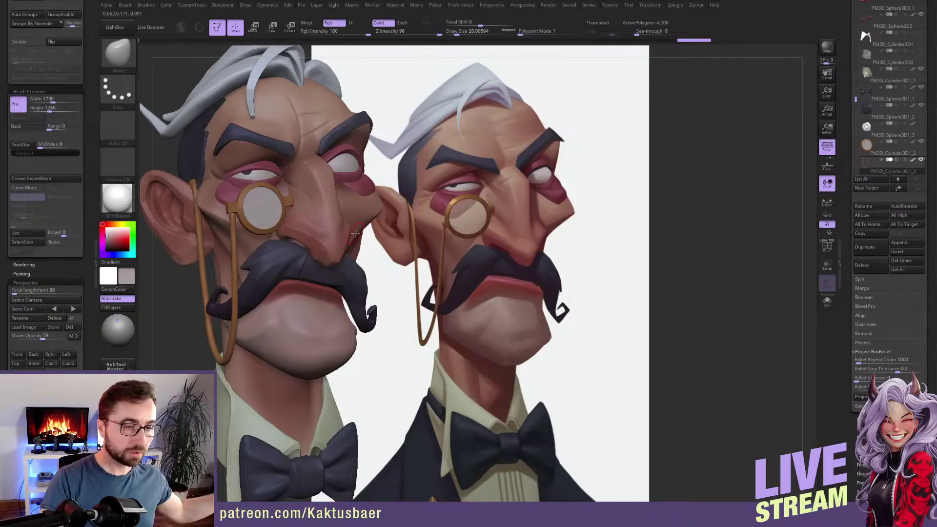
key("ctrl+s")
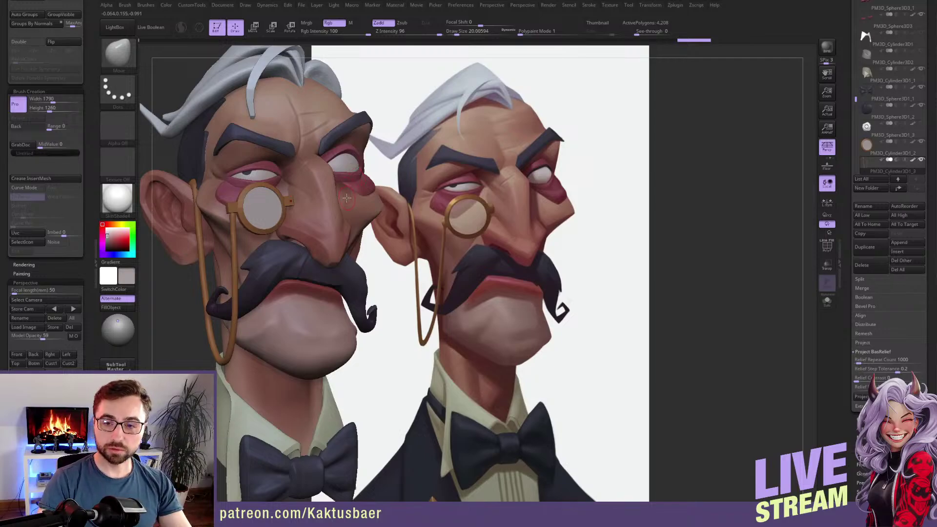
mouse_move(893, 39)
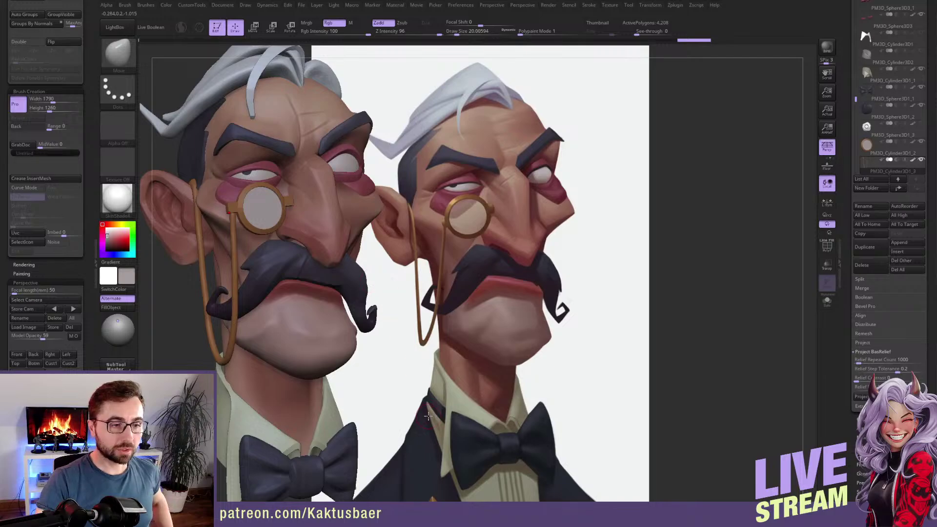
key("ctrl")
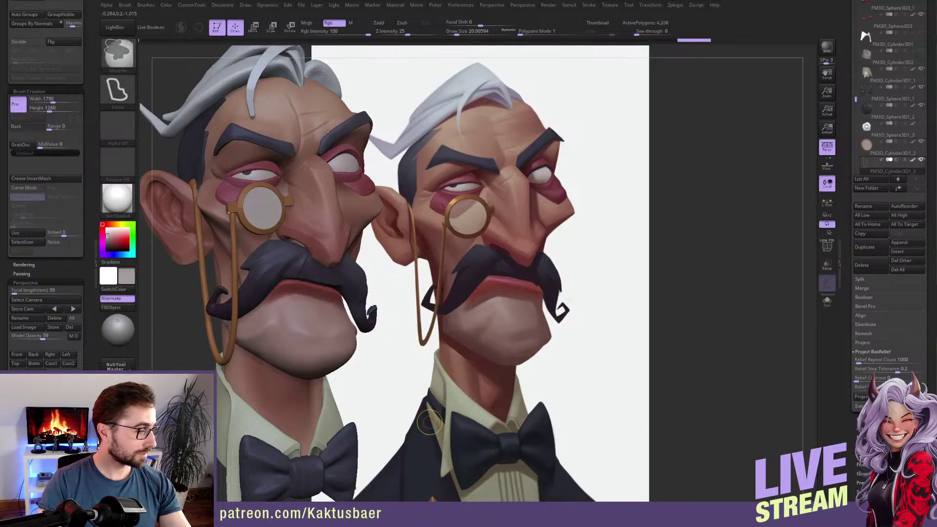
key("Return")
left_click(363, 256)
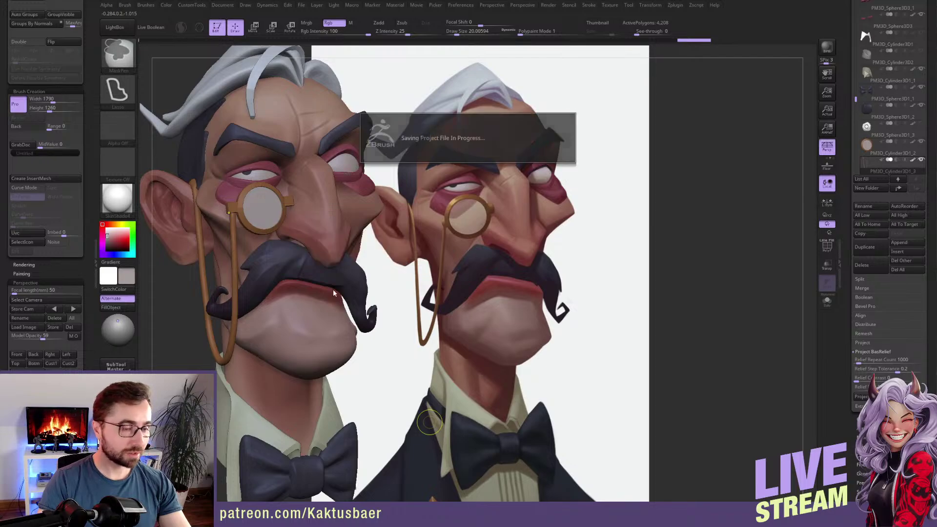